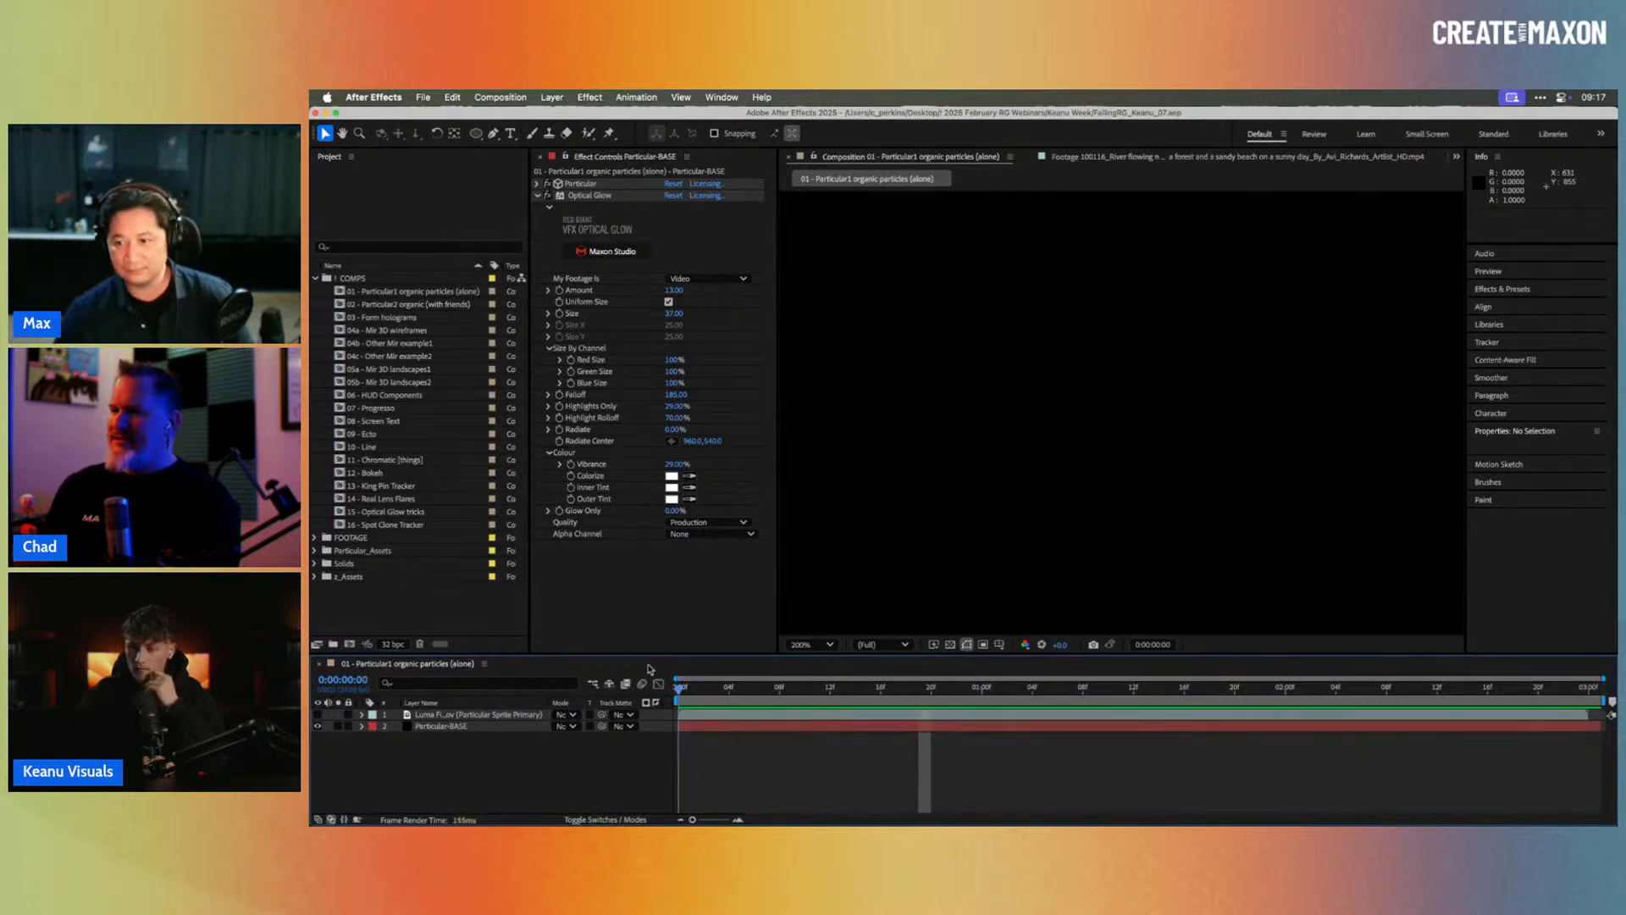
# Step: Preview the fire particle animation in the composition and park the playhead at 0:00:00:10
pyautogui.press('space')
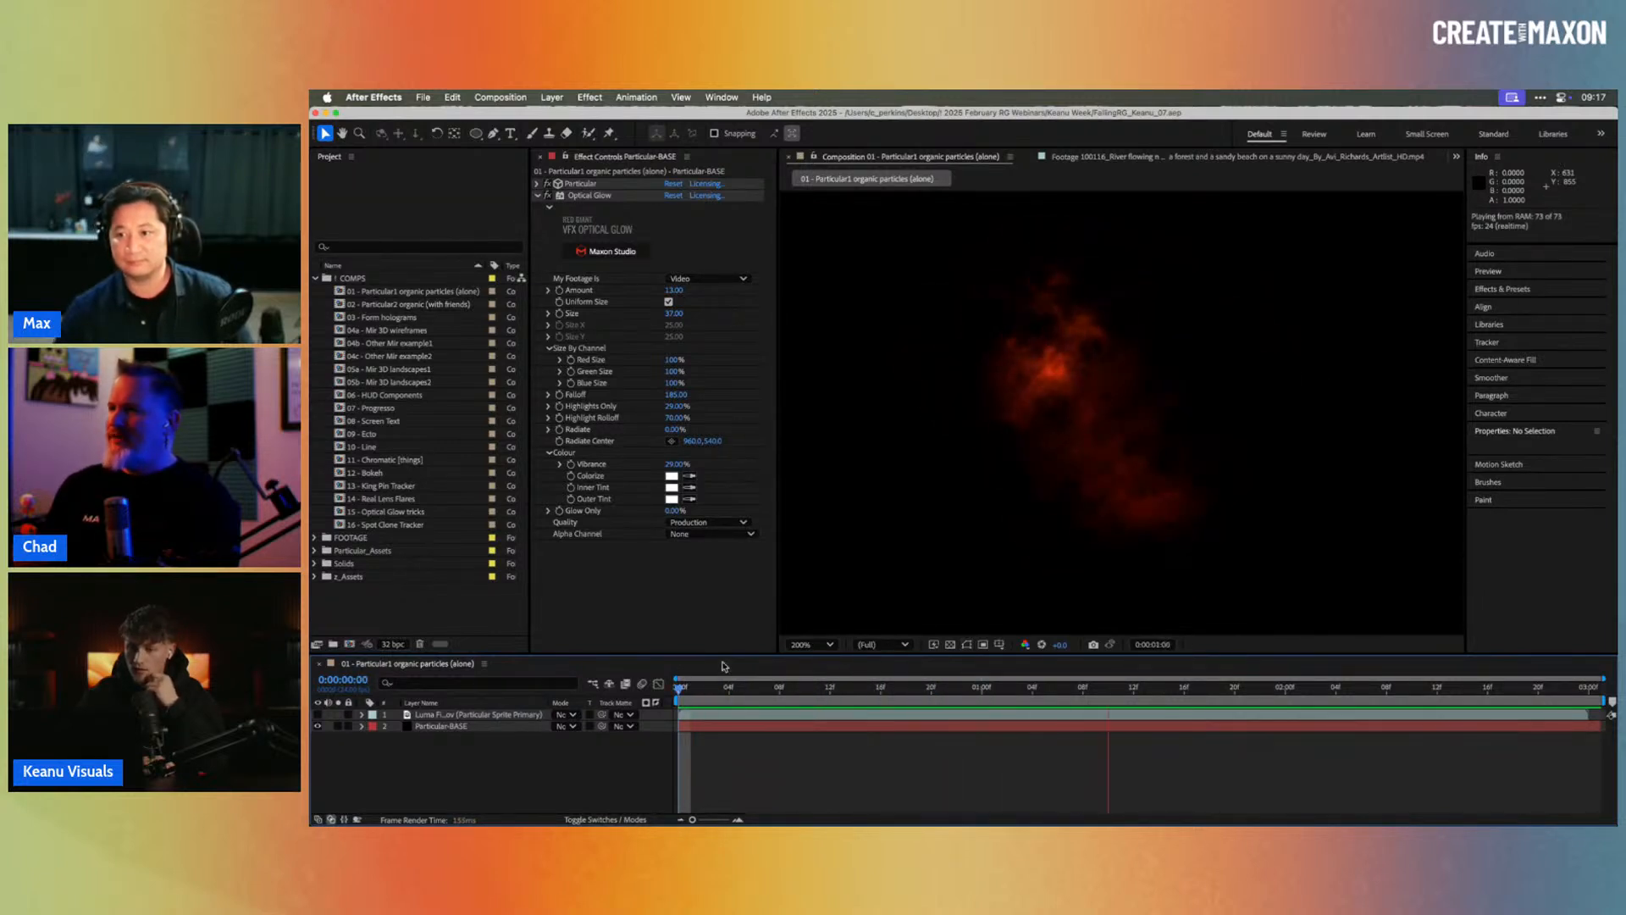
pyautogui.press('space')
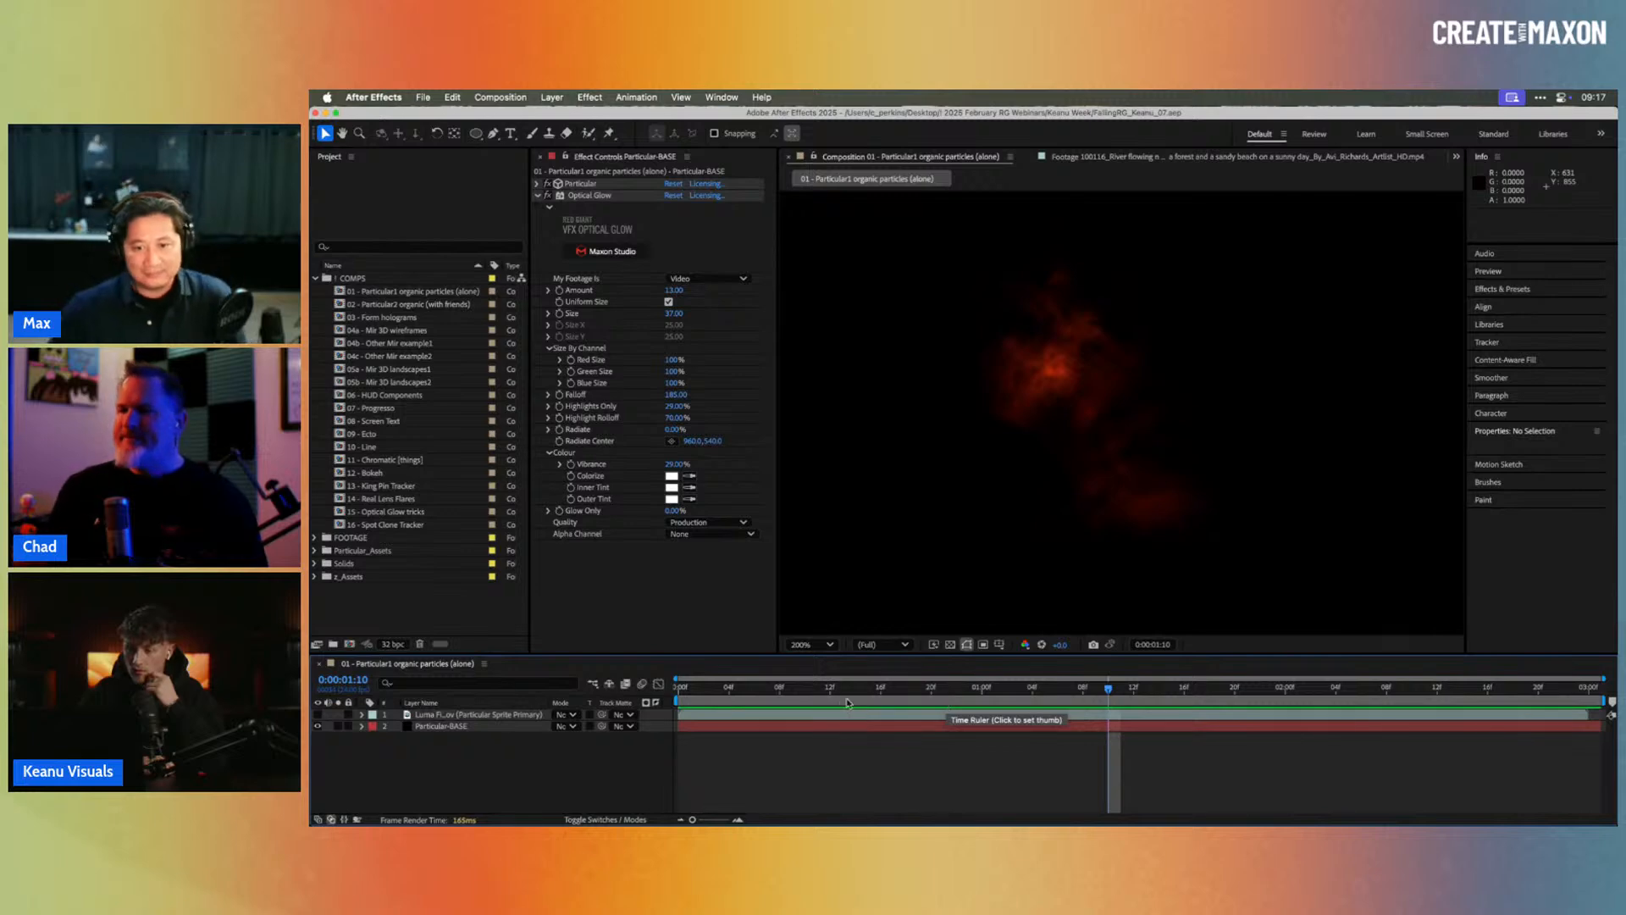
pyautogui.click(789, 689)
pyautogui.press('space')
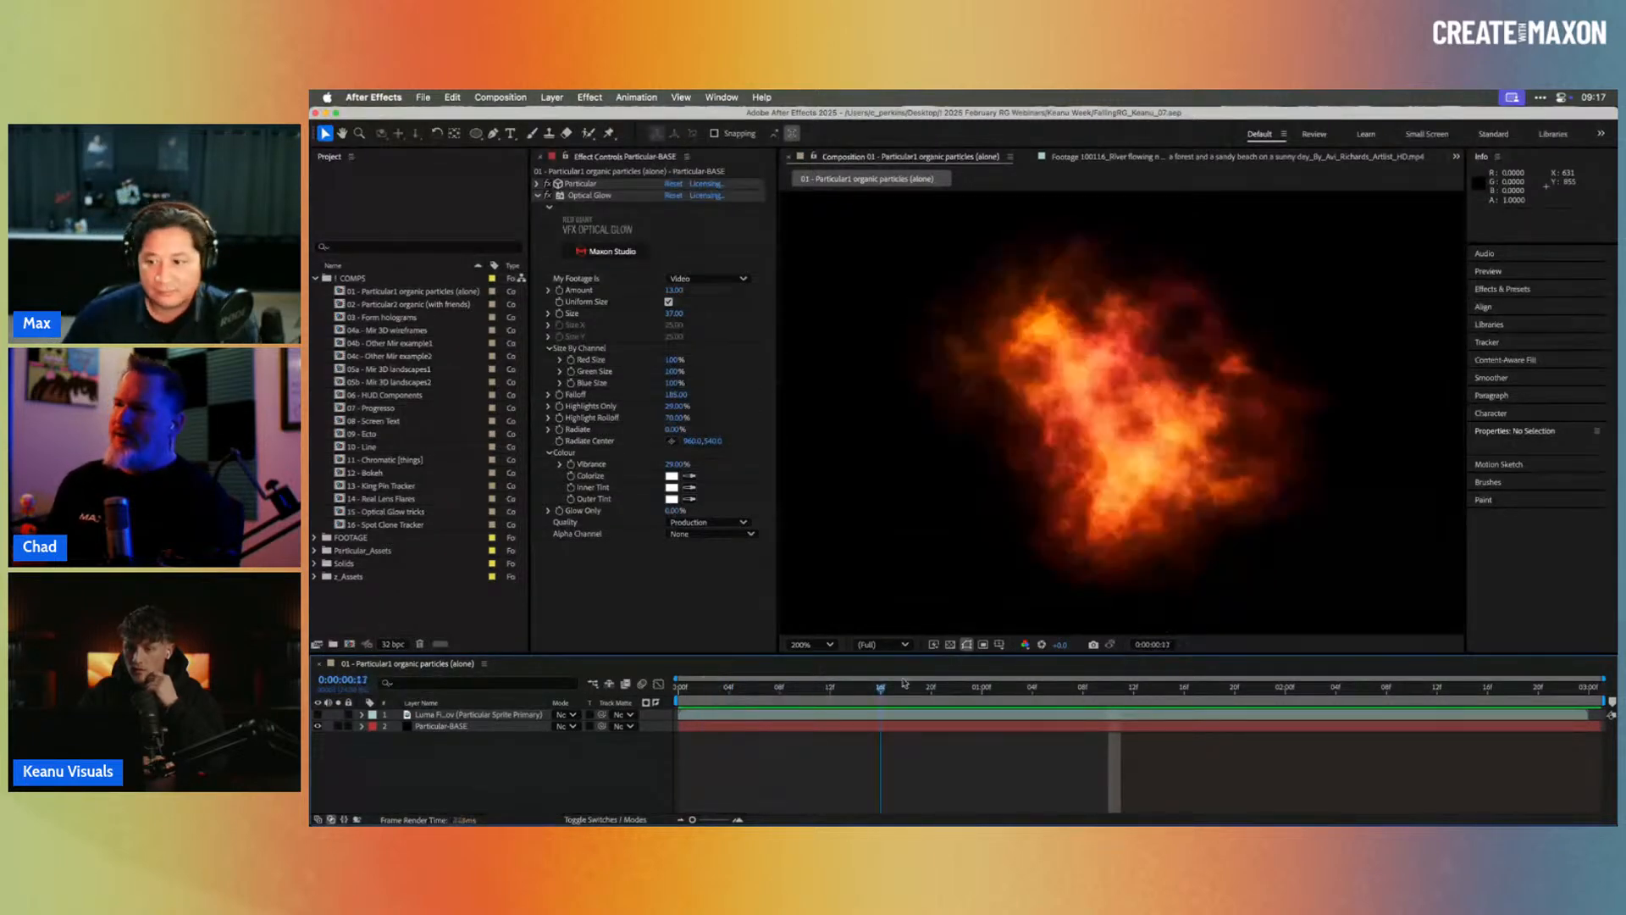
pyautogui.press('space')
pyautogui.moveTo(763, 688); pyautogui.dragTo(805, 688)
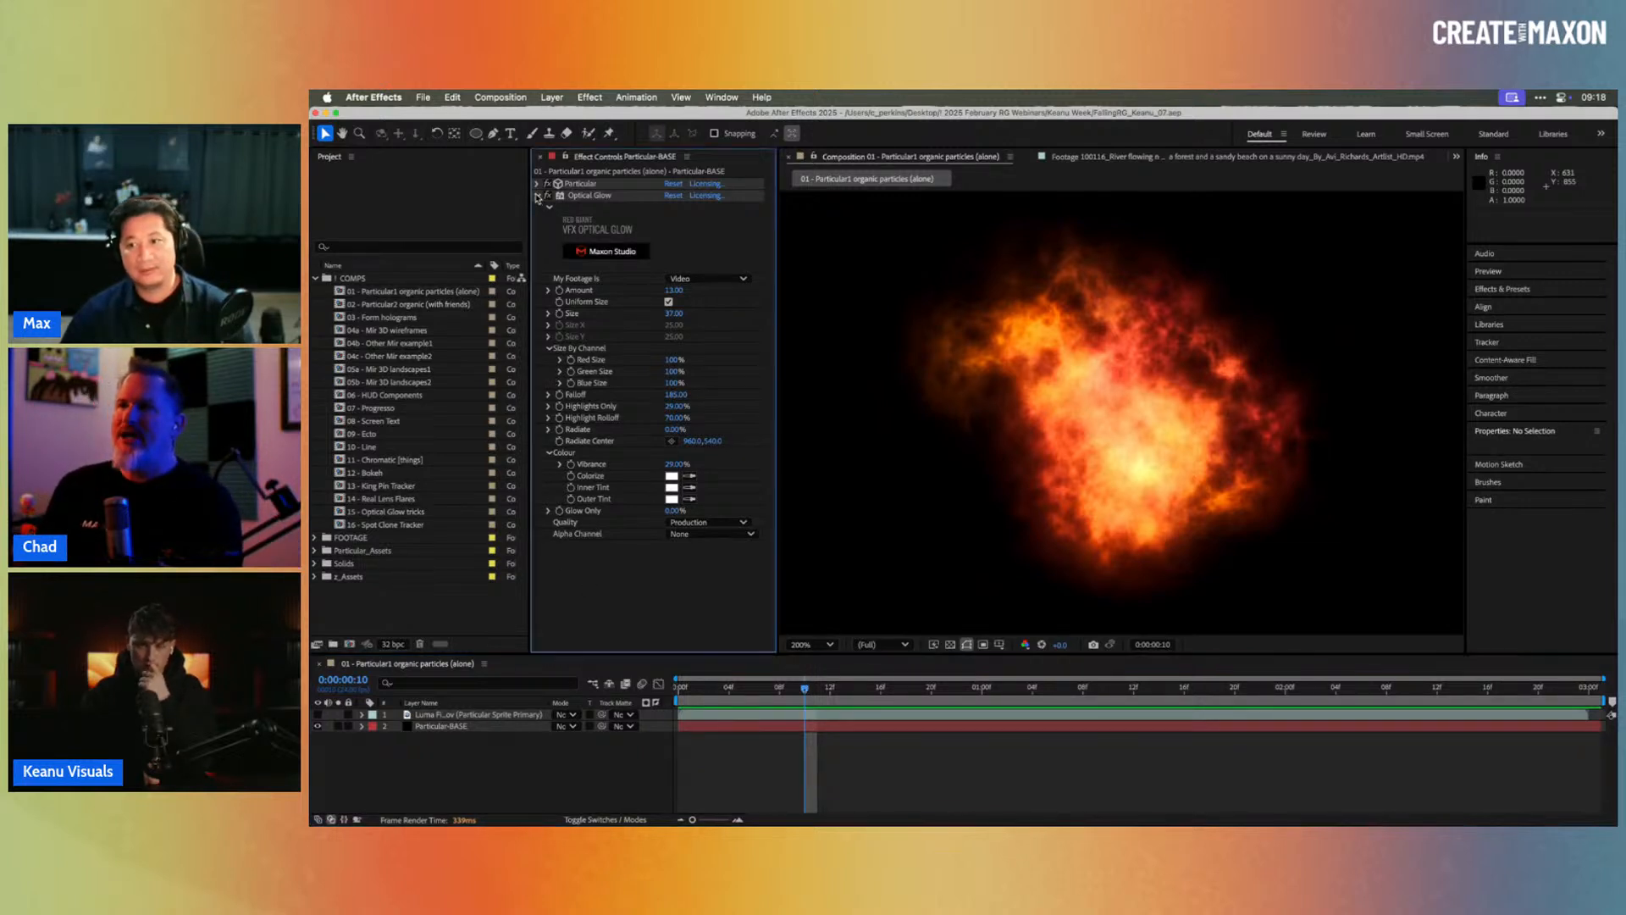
# Step: Collapse the Optical Glow settings on Particular-BASE and expand Particular's Particle settings
pyautogui.click(538, 194)
pyautogui.click(536, 183)
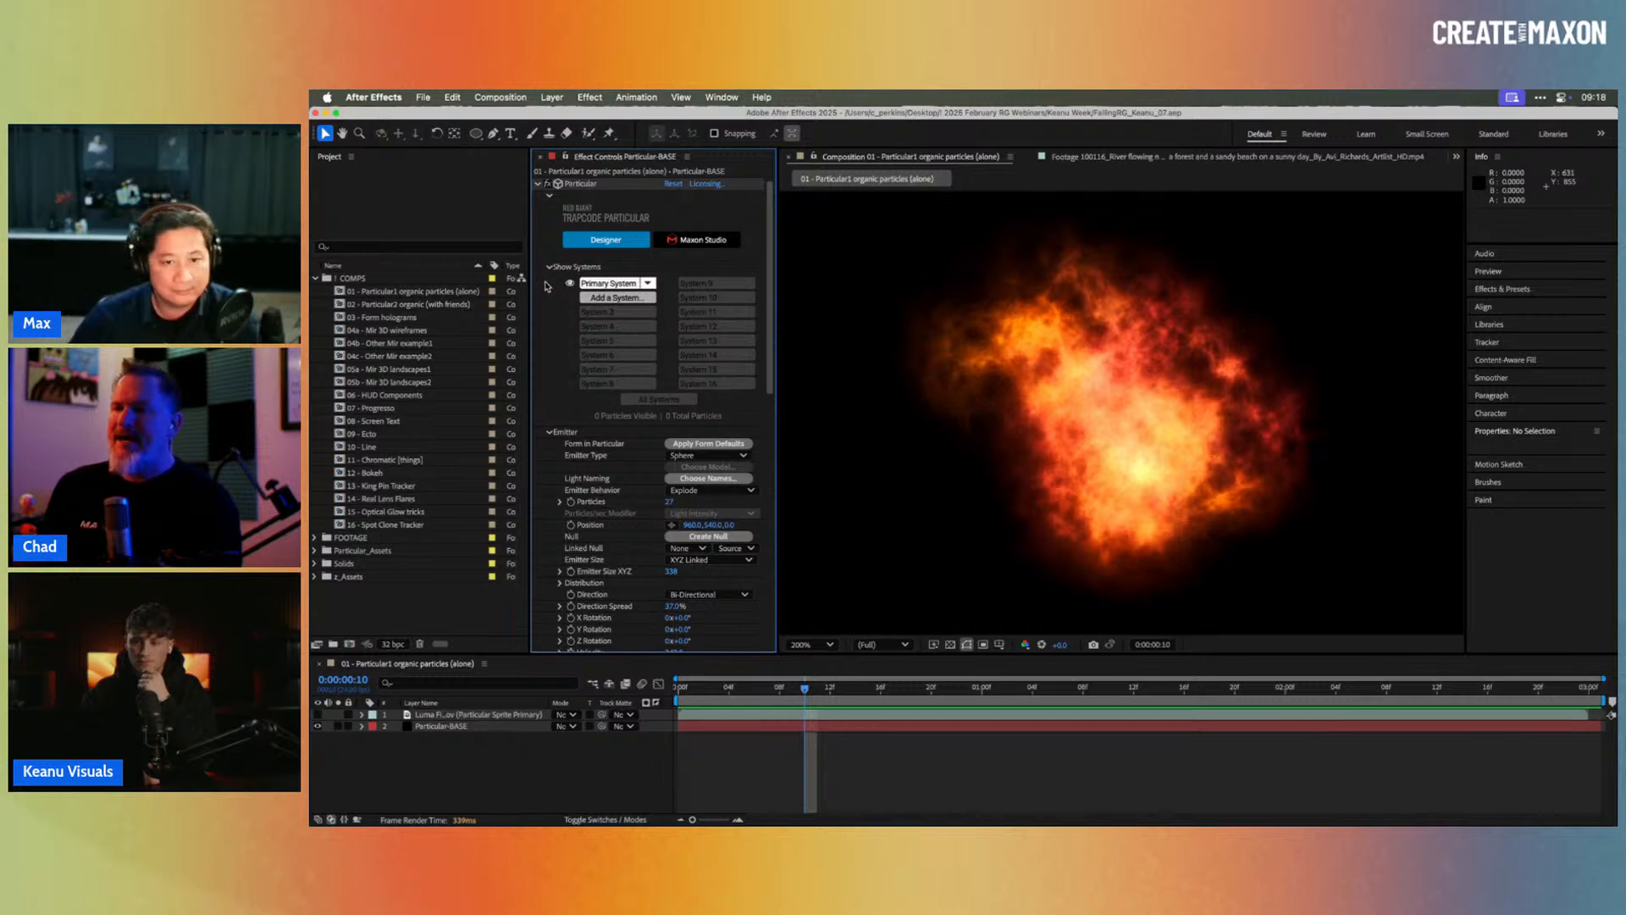
pyautogui.click(549, 268)
pyautogui.click(548, 278)
pyautogui.click(549, 290)
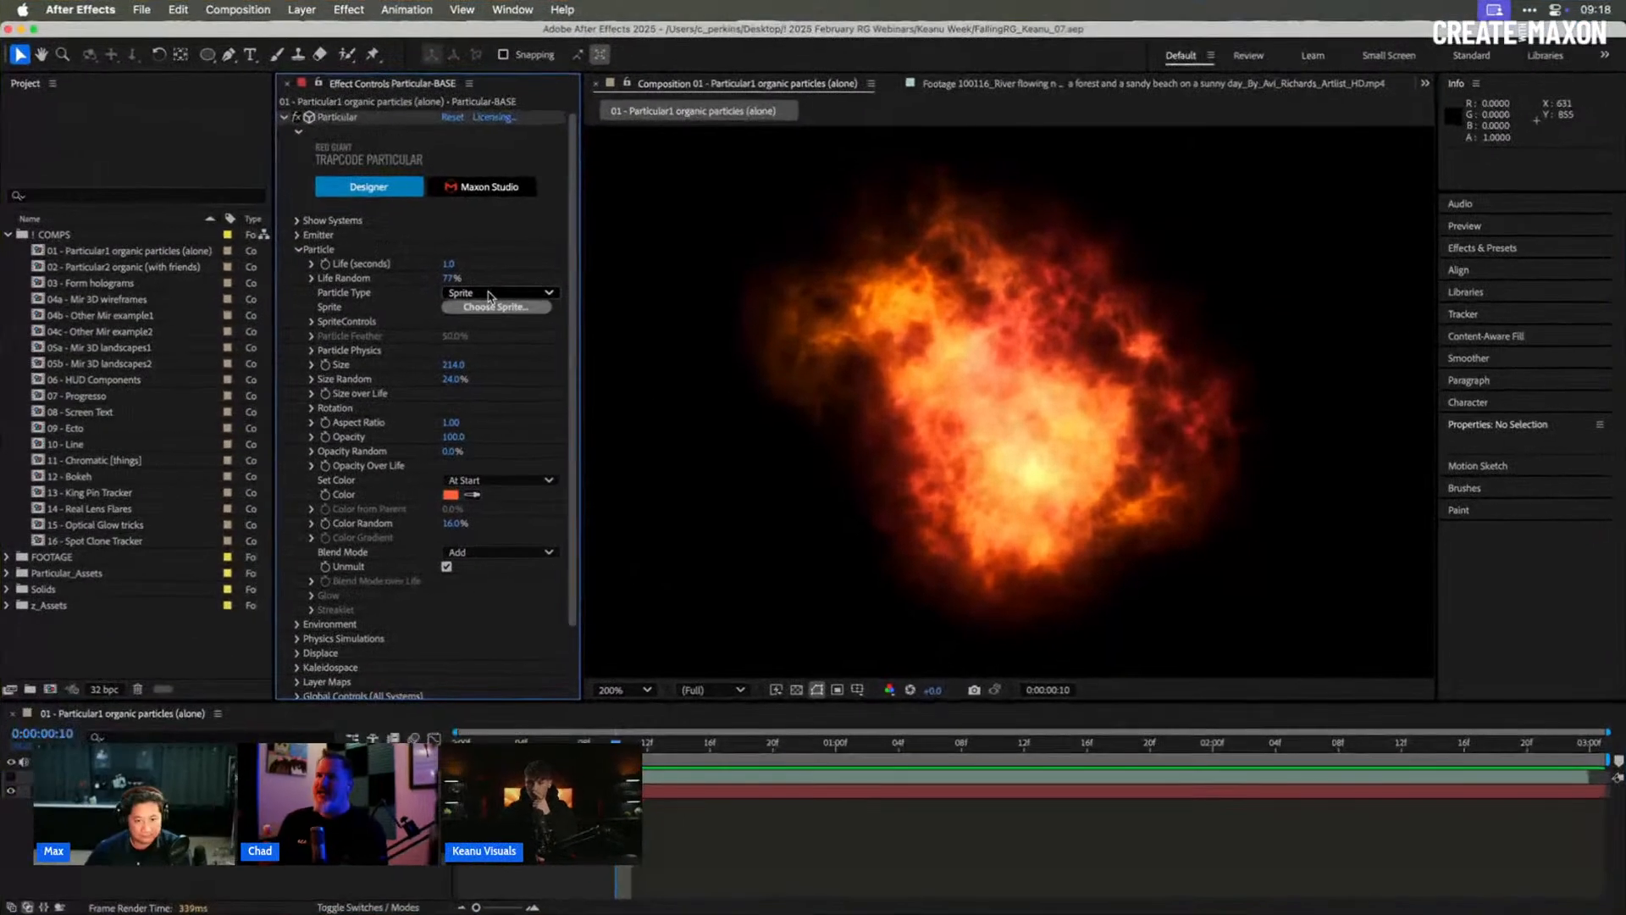
# Step: Try the Sphere particle type with size 16, scrub through the animation, and undo both particle changes
pyautogui.click(708, 325)
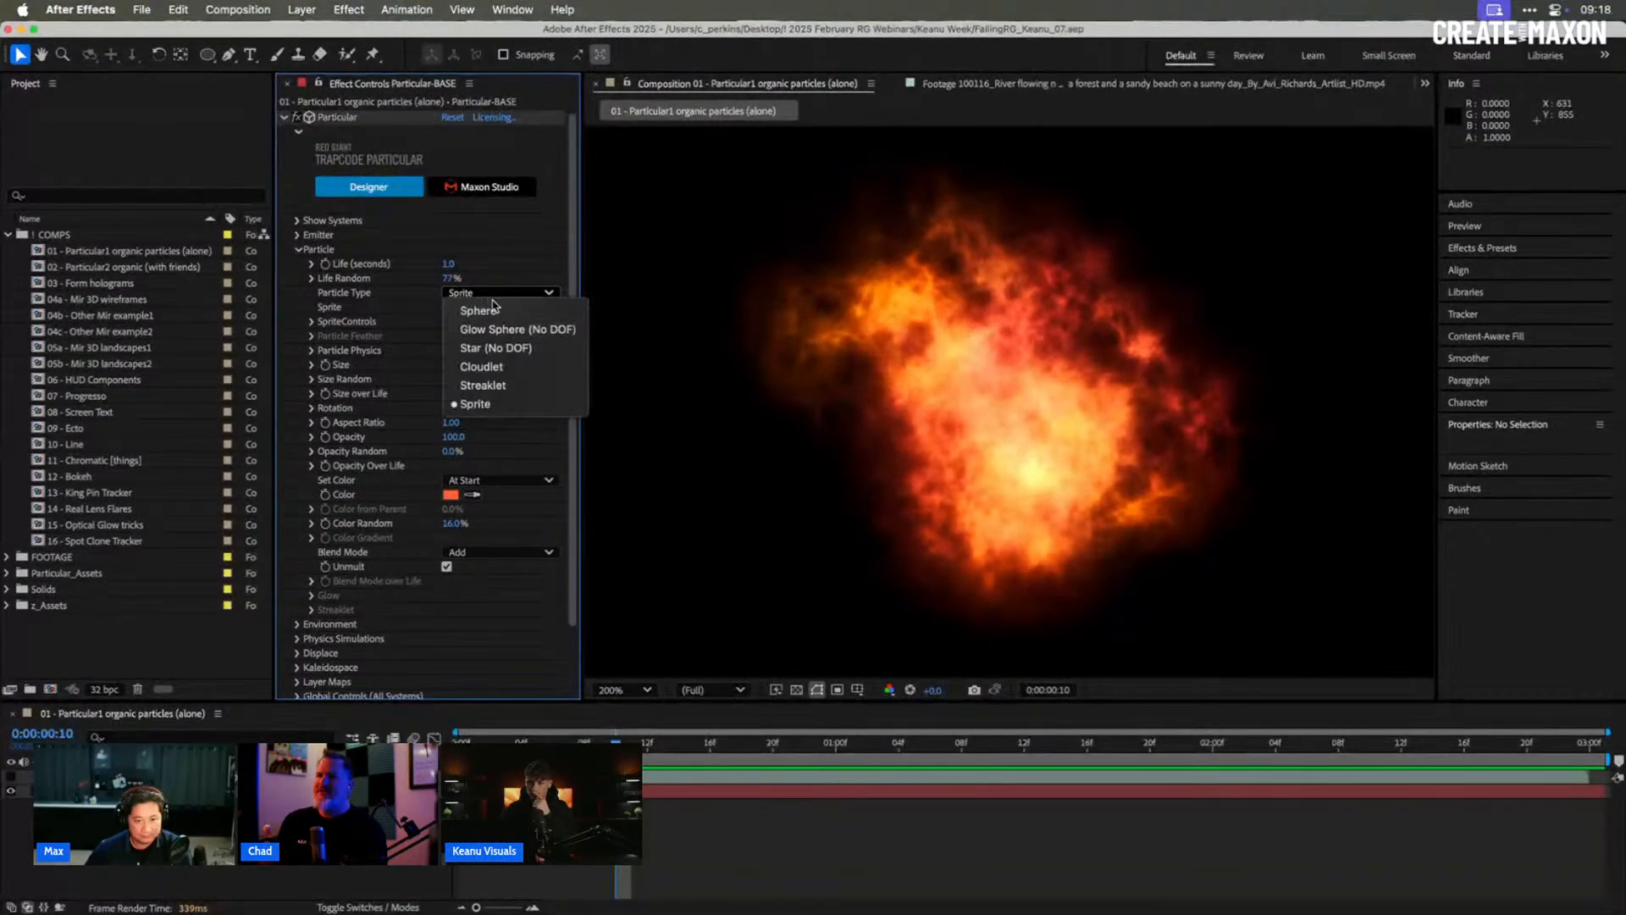
pyautogui.click(483, 310)
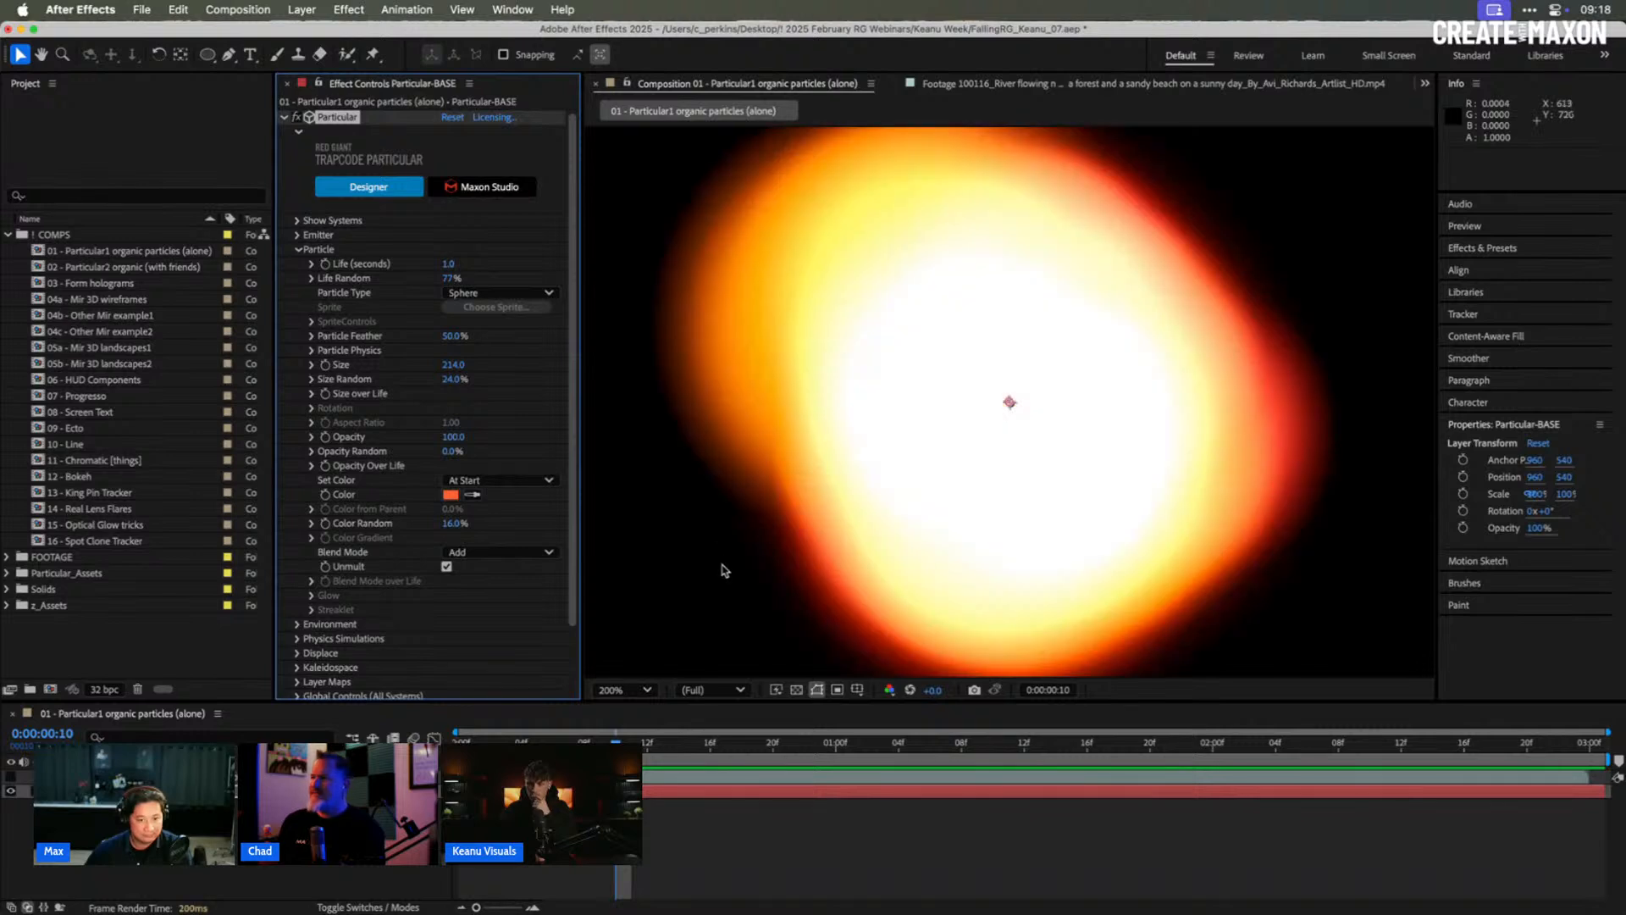
pyautogui.moveTo(405, 364); pyautogui.dragTo(288, 372)
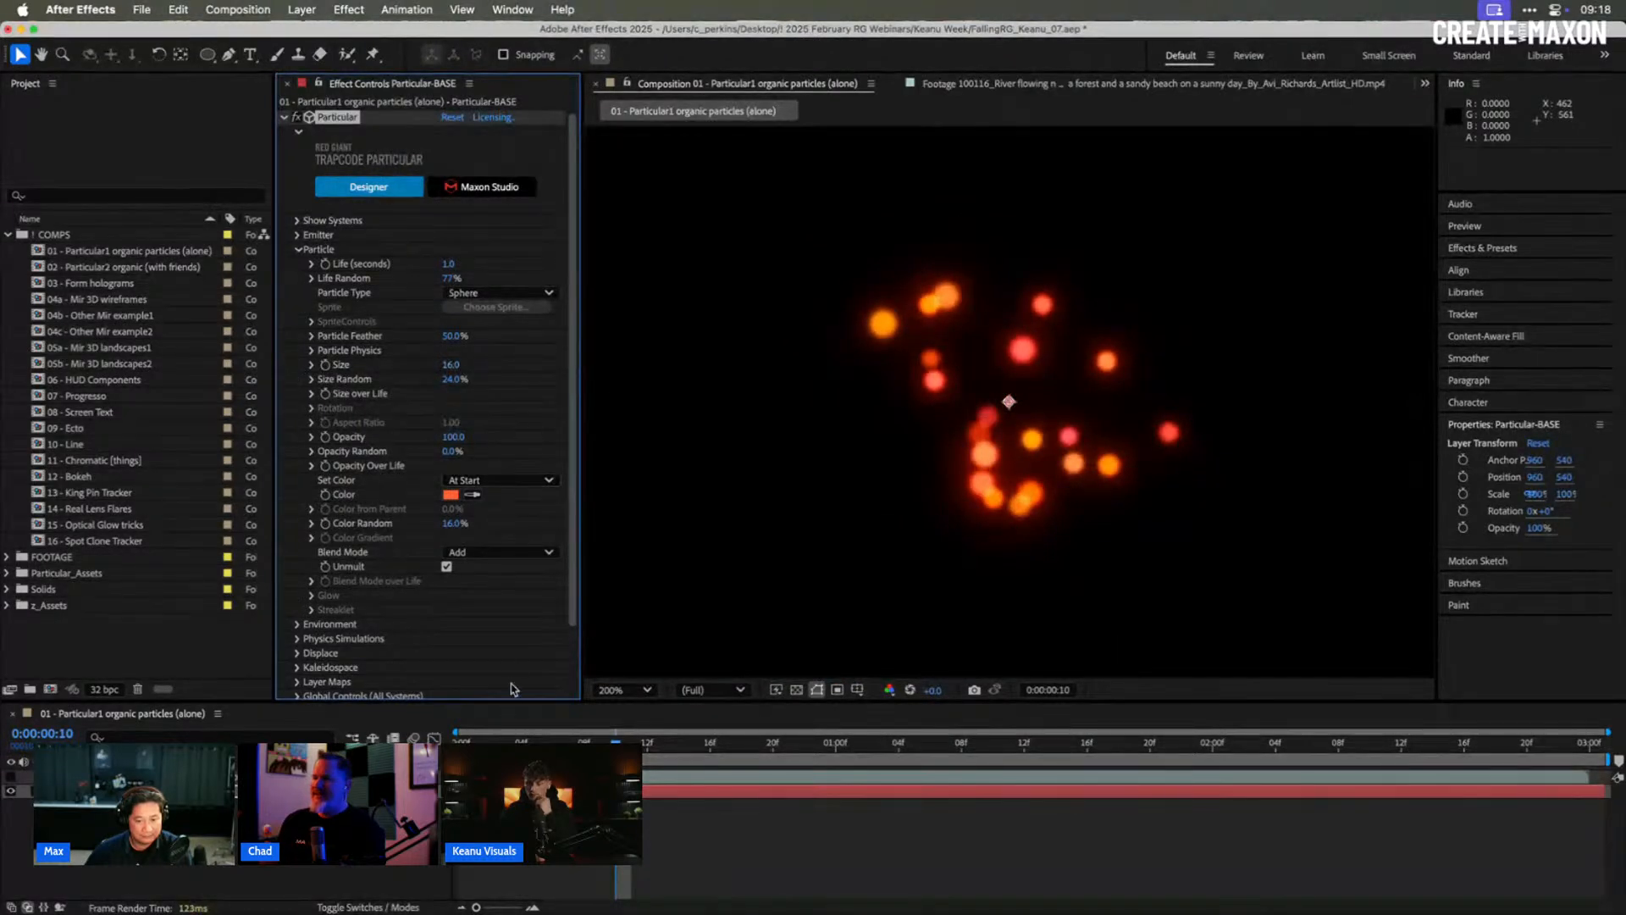
pyautogui.moveTo(488, 743); pyautogui.dragTo(930, 761)
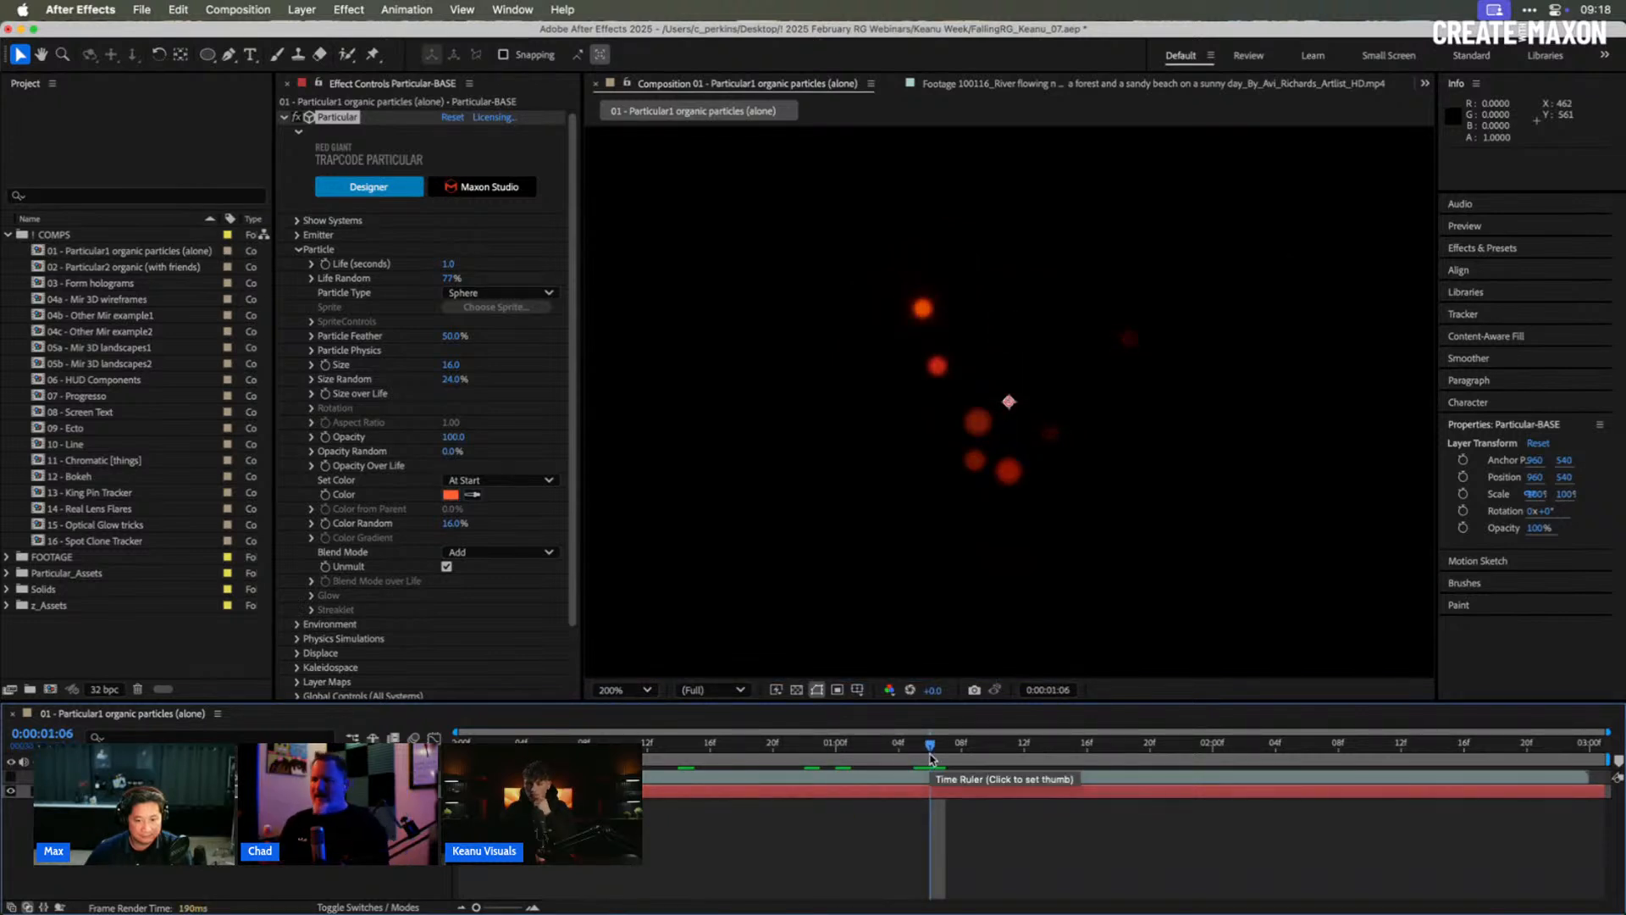
pyautogui.press('super+z')
pyautogui.press('super+z')
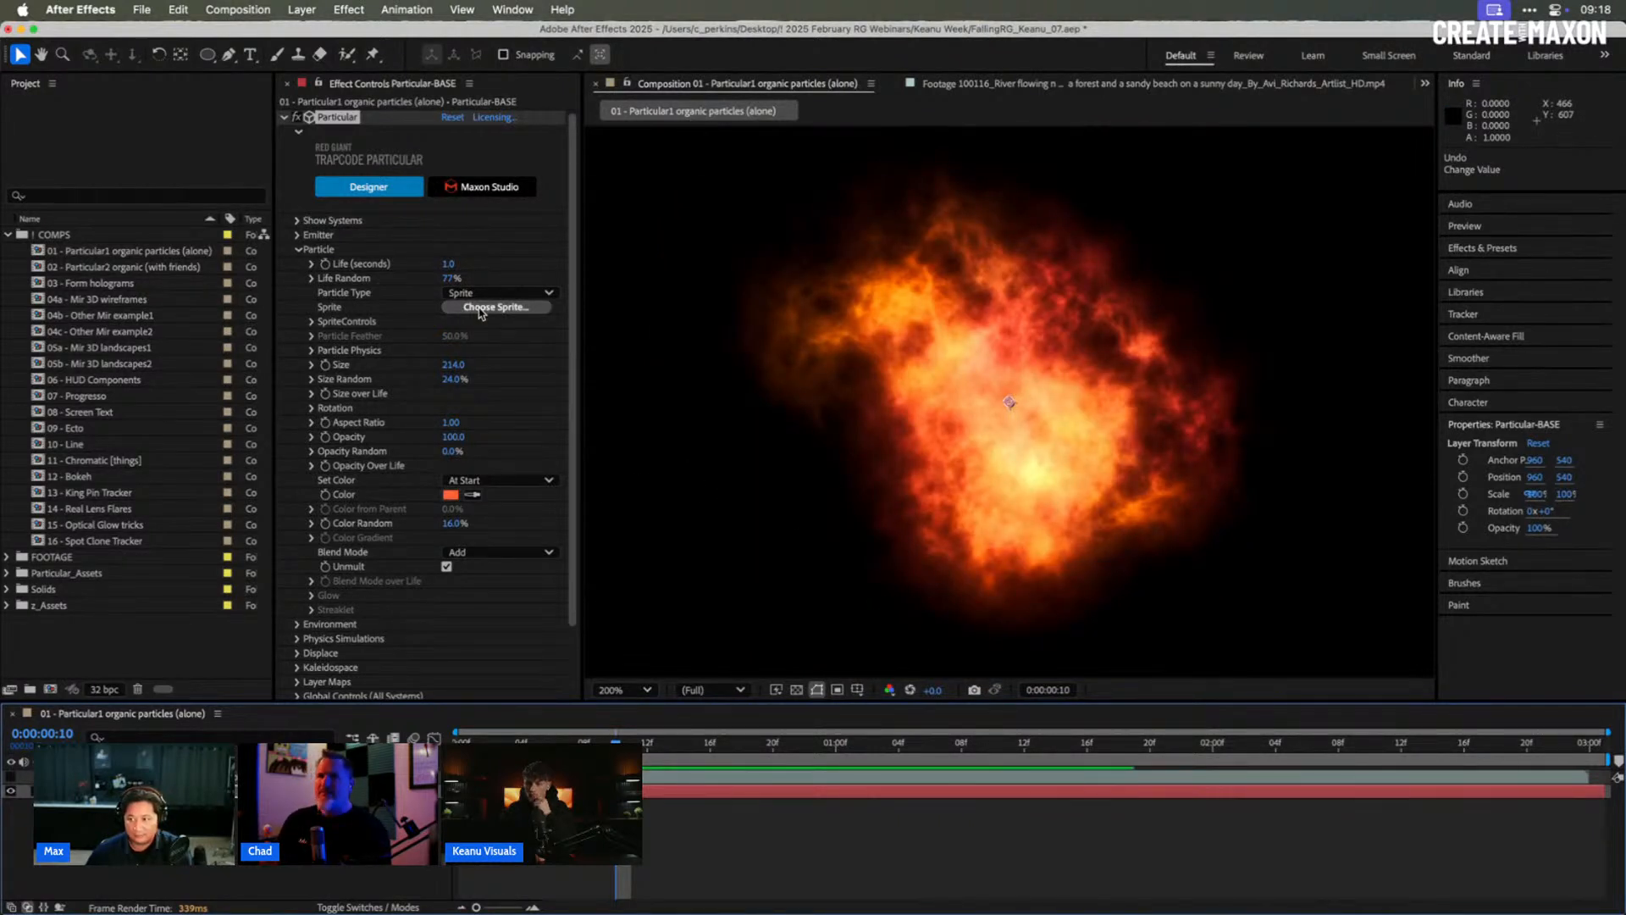
# Step: Open the Luma Fire 2.mov sprite layer in its own layer view and widen that view
pyautogui.doubleClick(195, 775)
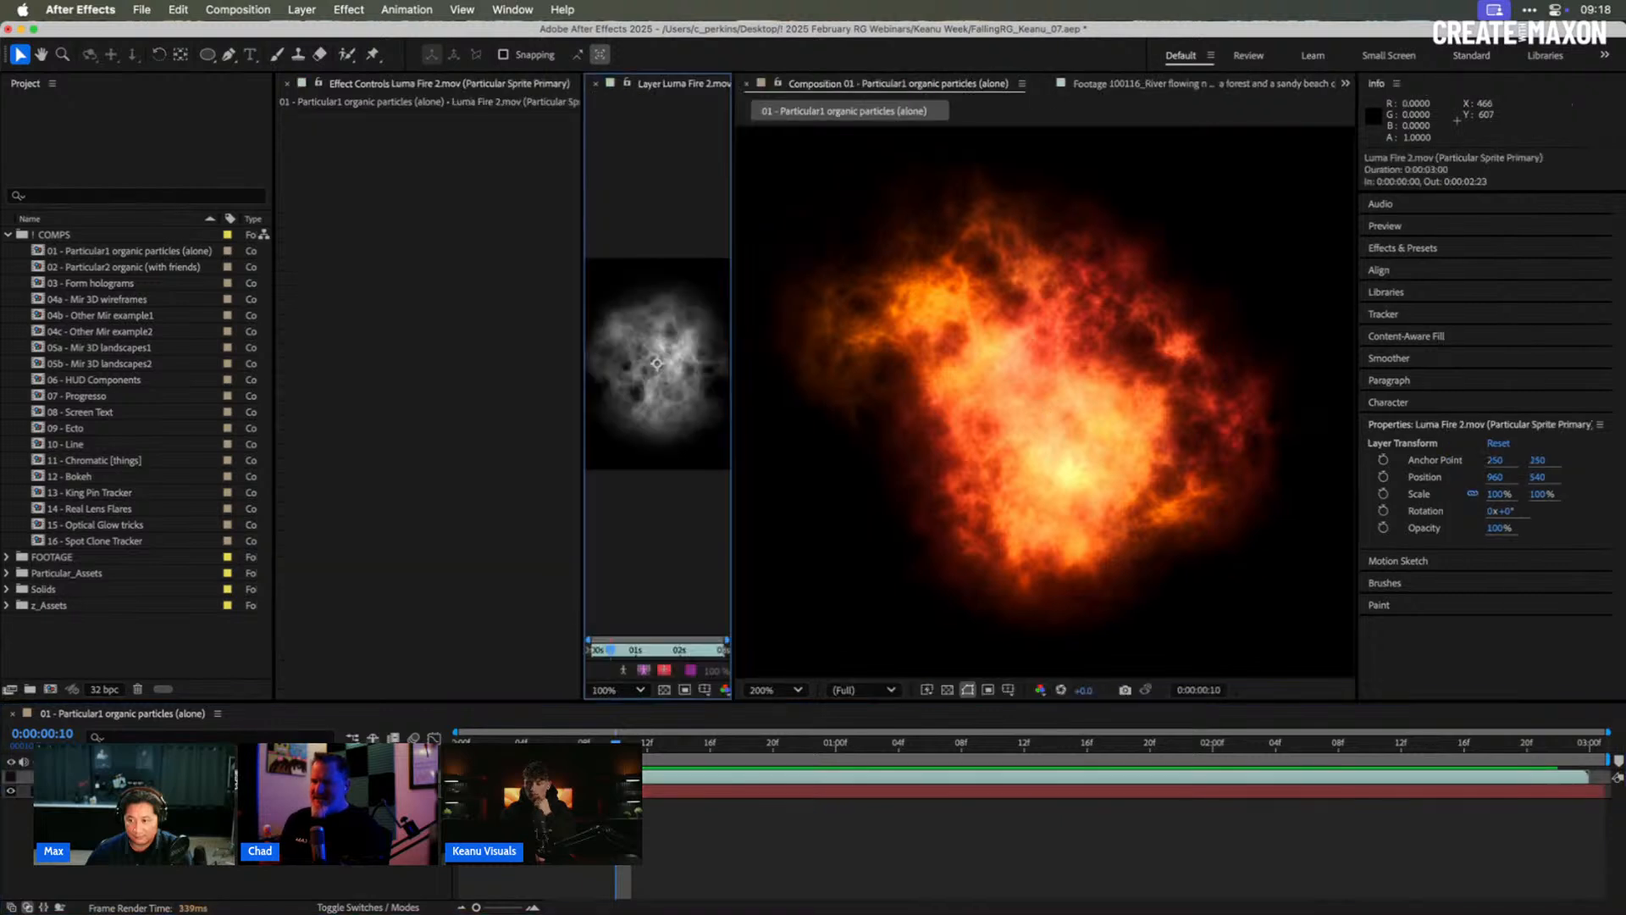
pyautogui.moveTo(732, 487); pyautogui.dragTo(1070, 519)
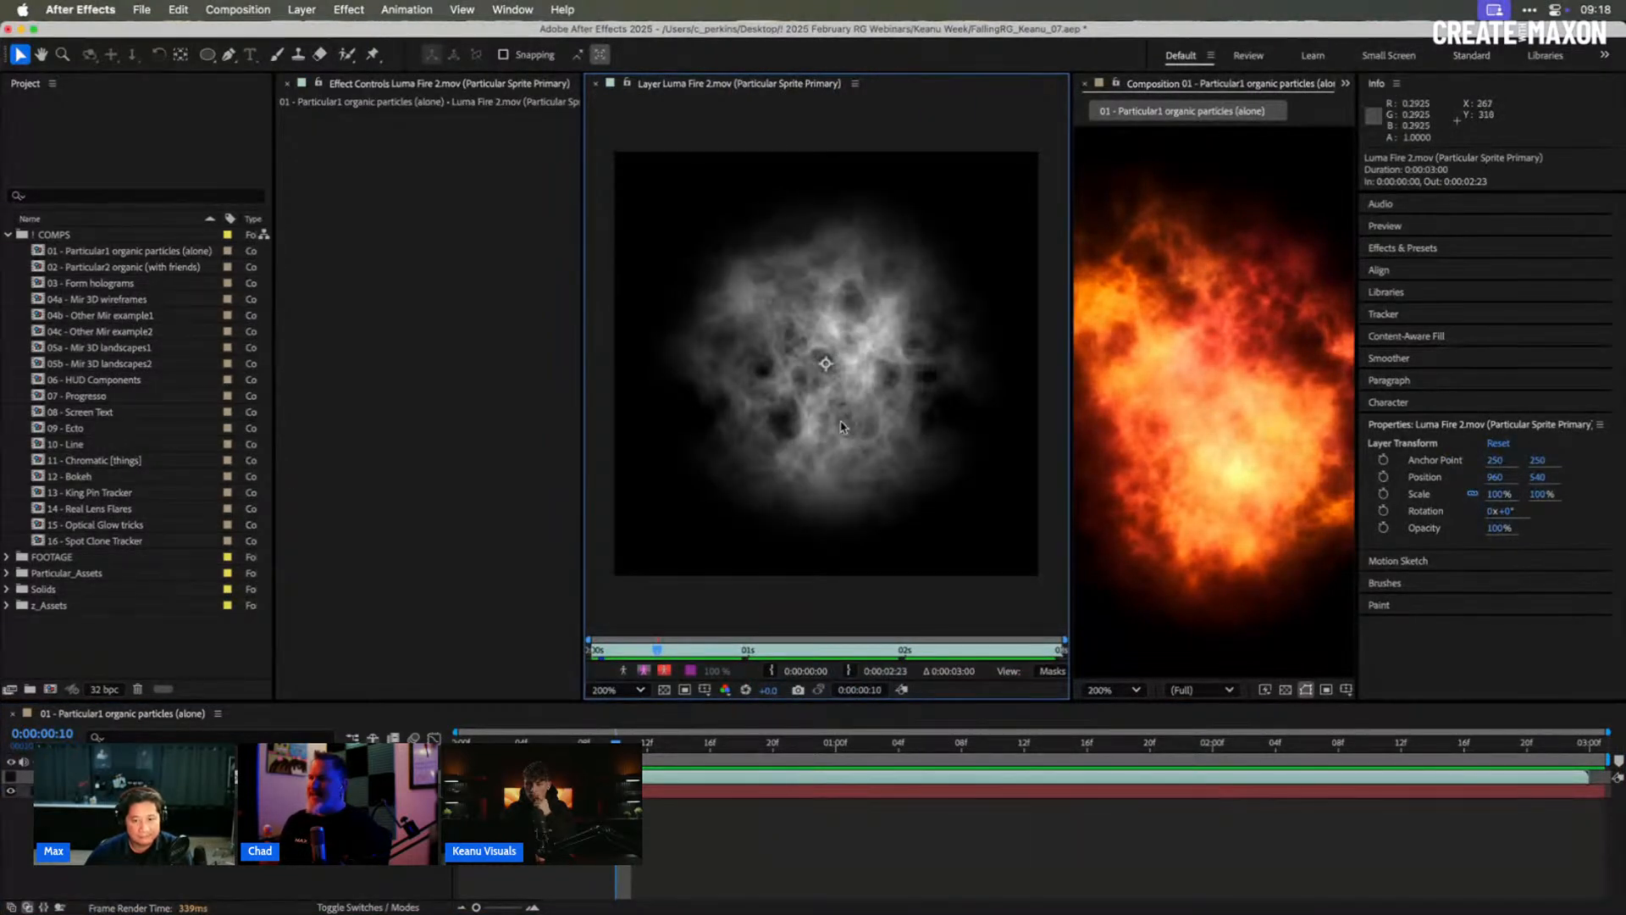
pyautogui.moveTo(582, 466); pyautogui.dragTo(518, 471)
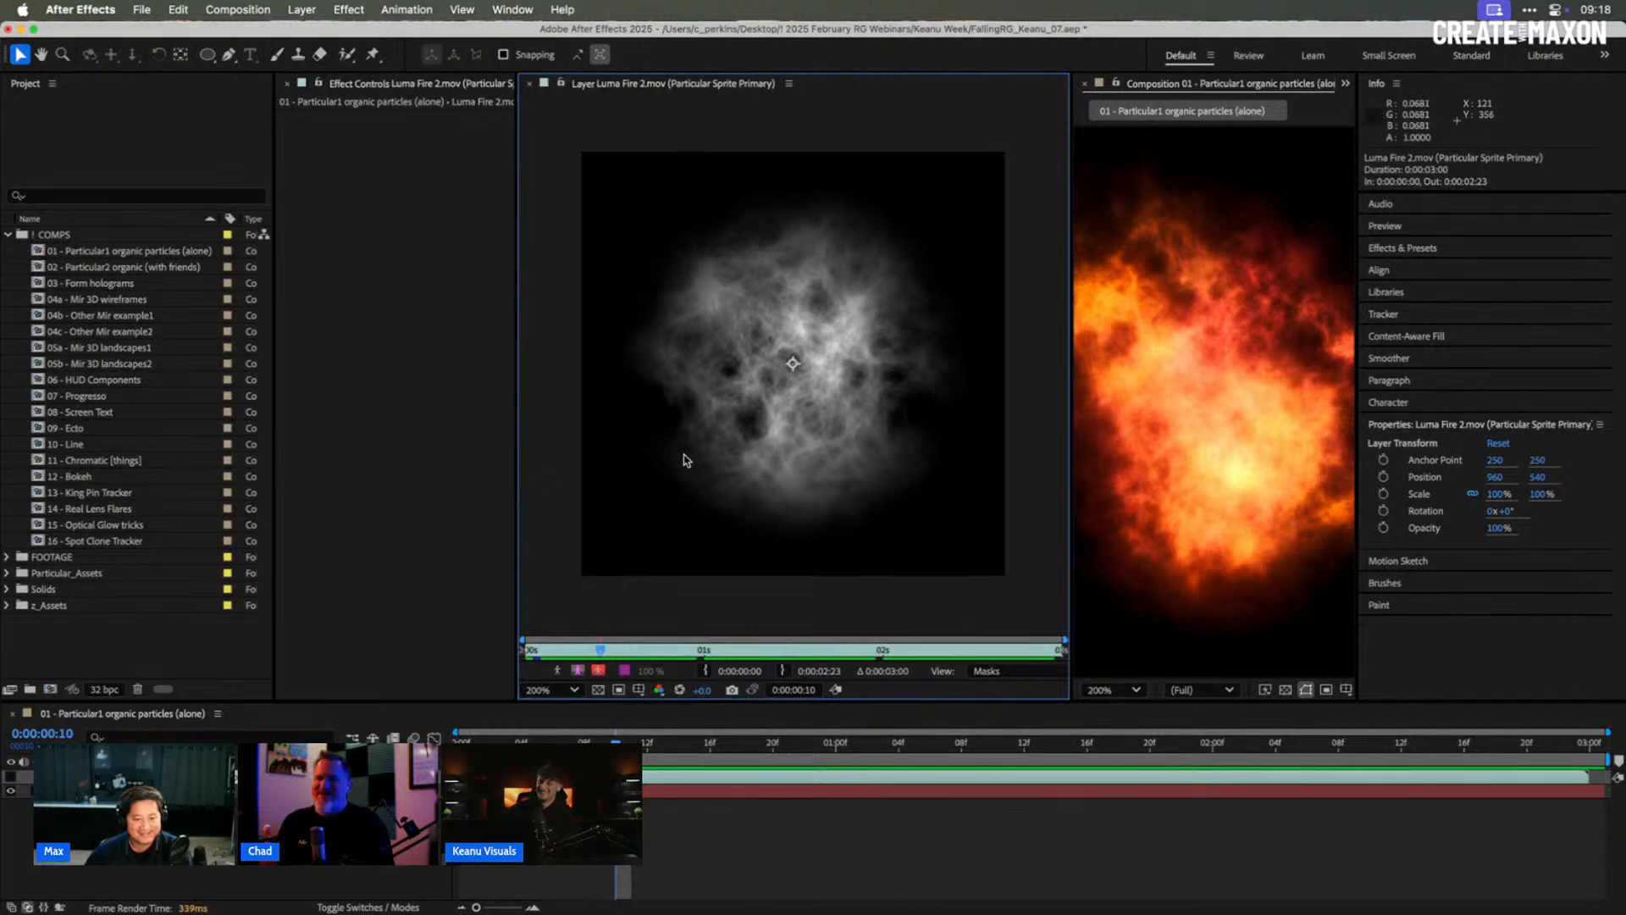
# Step: Play and scrub through the Luma Fire 2.mov sprite footage, and close its layer view
pyautogui.moveTo(600, 653)
pyautogui.mouseDown()
pyautogui.moveTo(555, 656)
pyautogui.moveTo(796, 631)
pyautogui.mouseUp()
pyautogui.press('space')
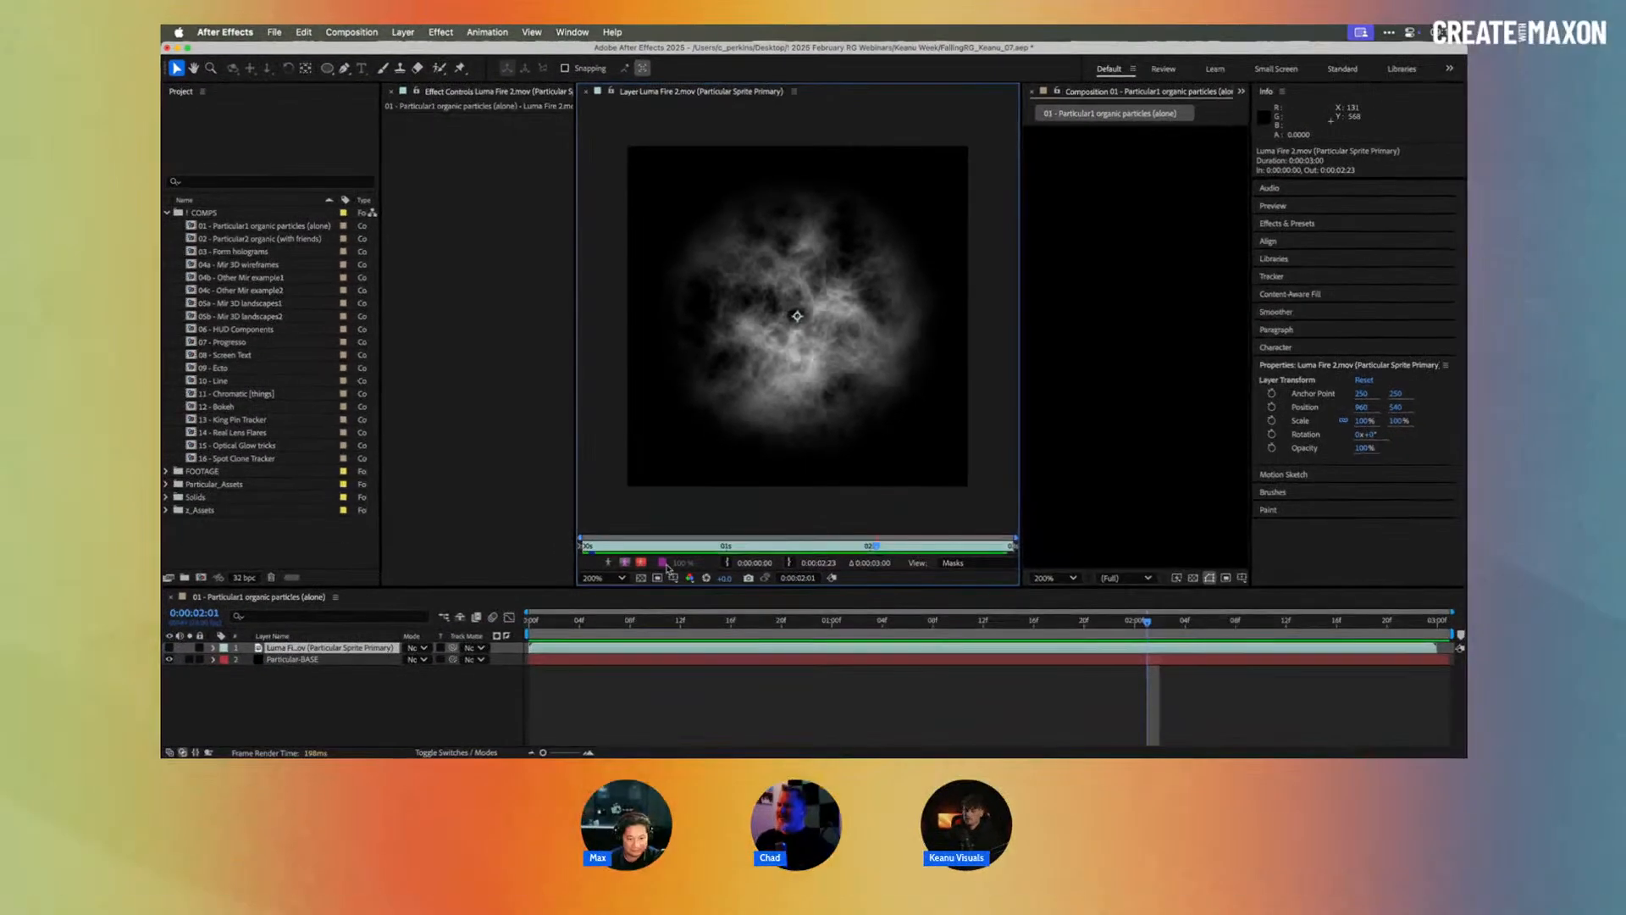
pyautogui.click(711, 546)
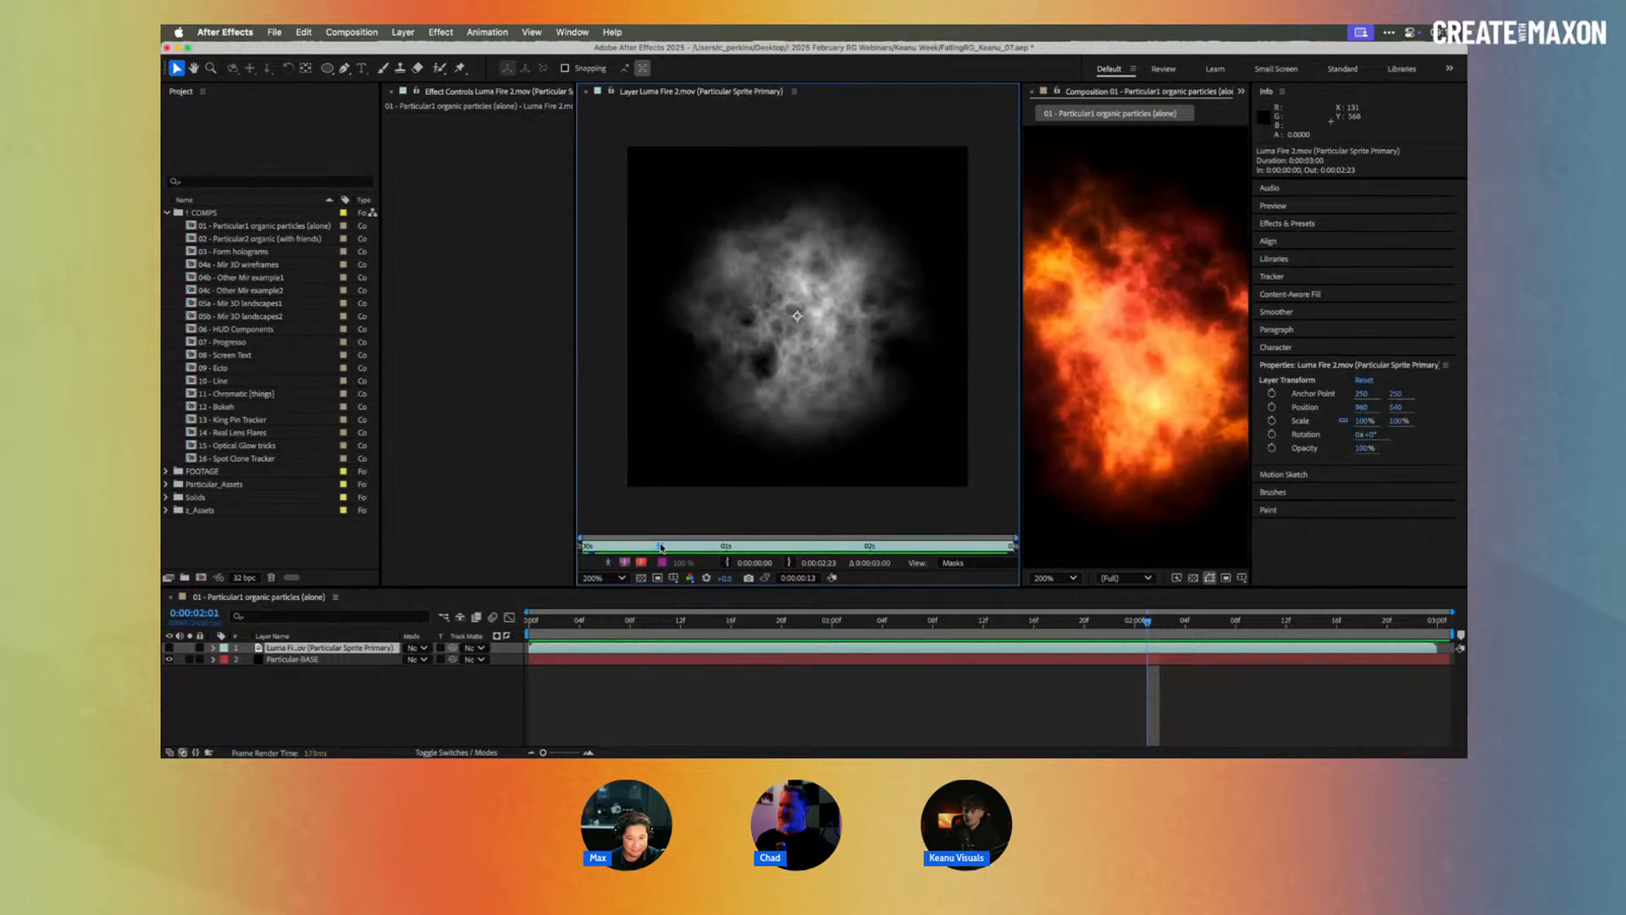
pyautogui.click(750, 546)
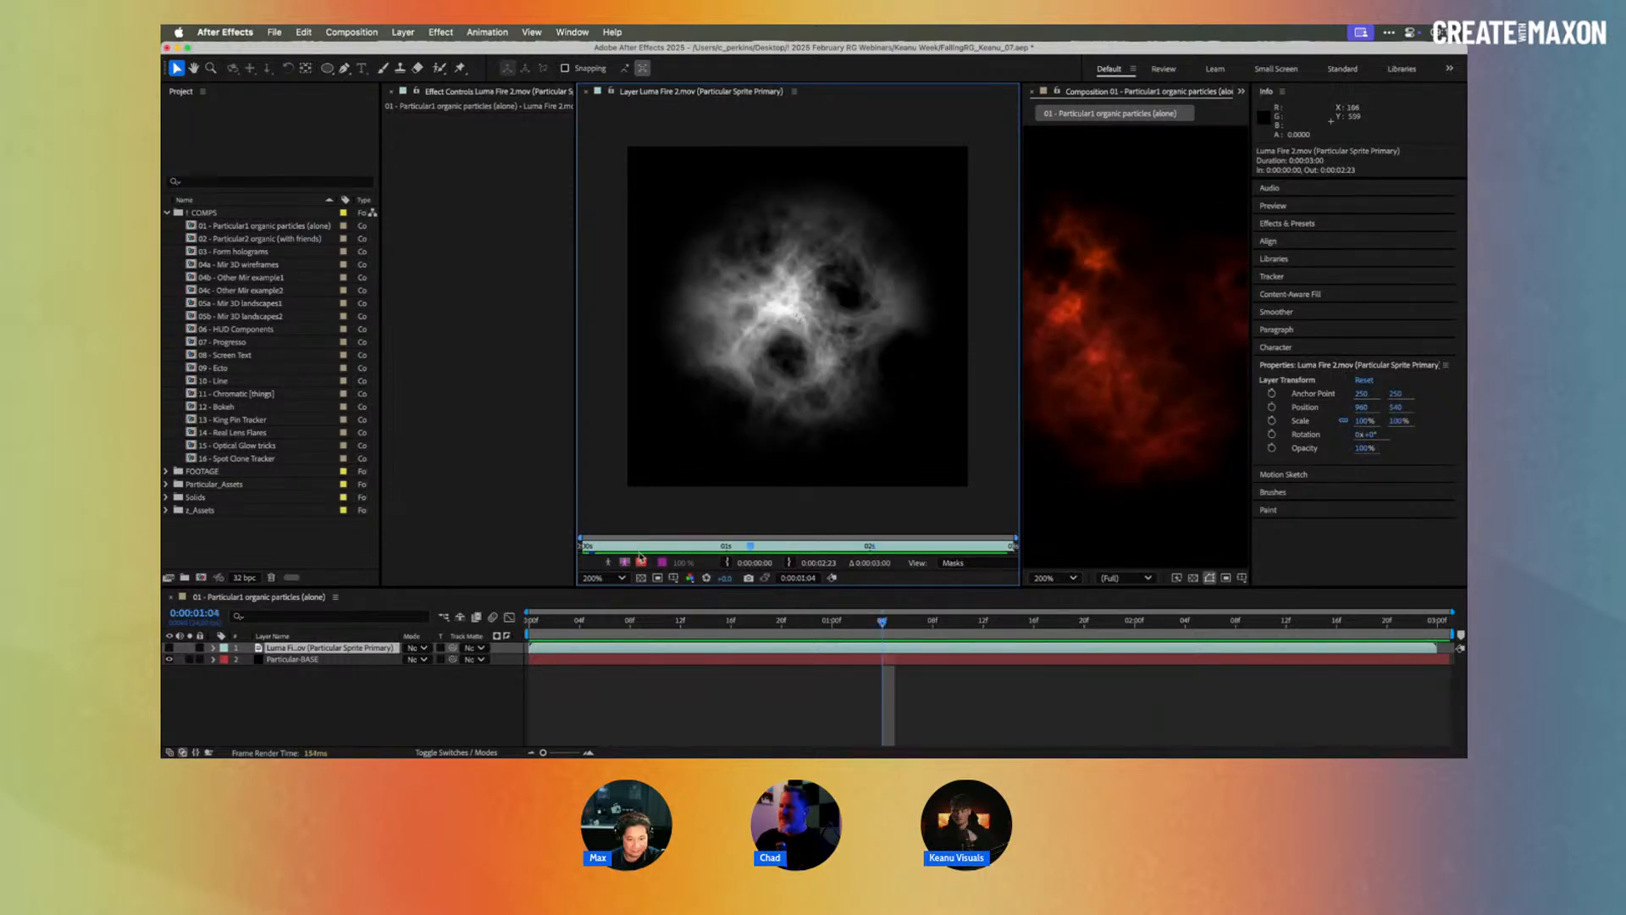
pyautogui.click(768, 544)
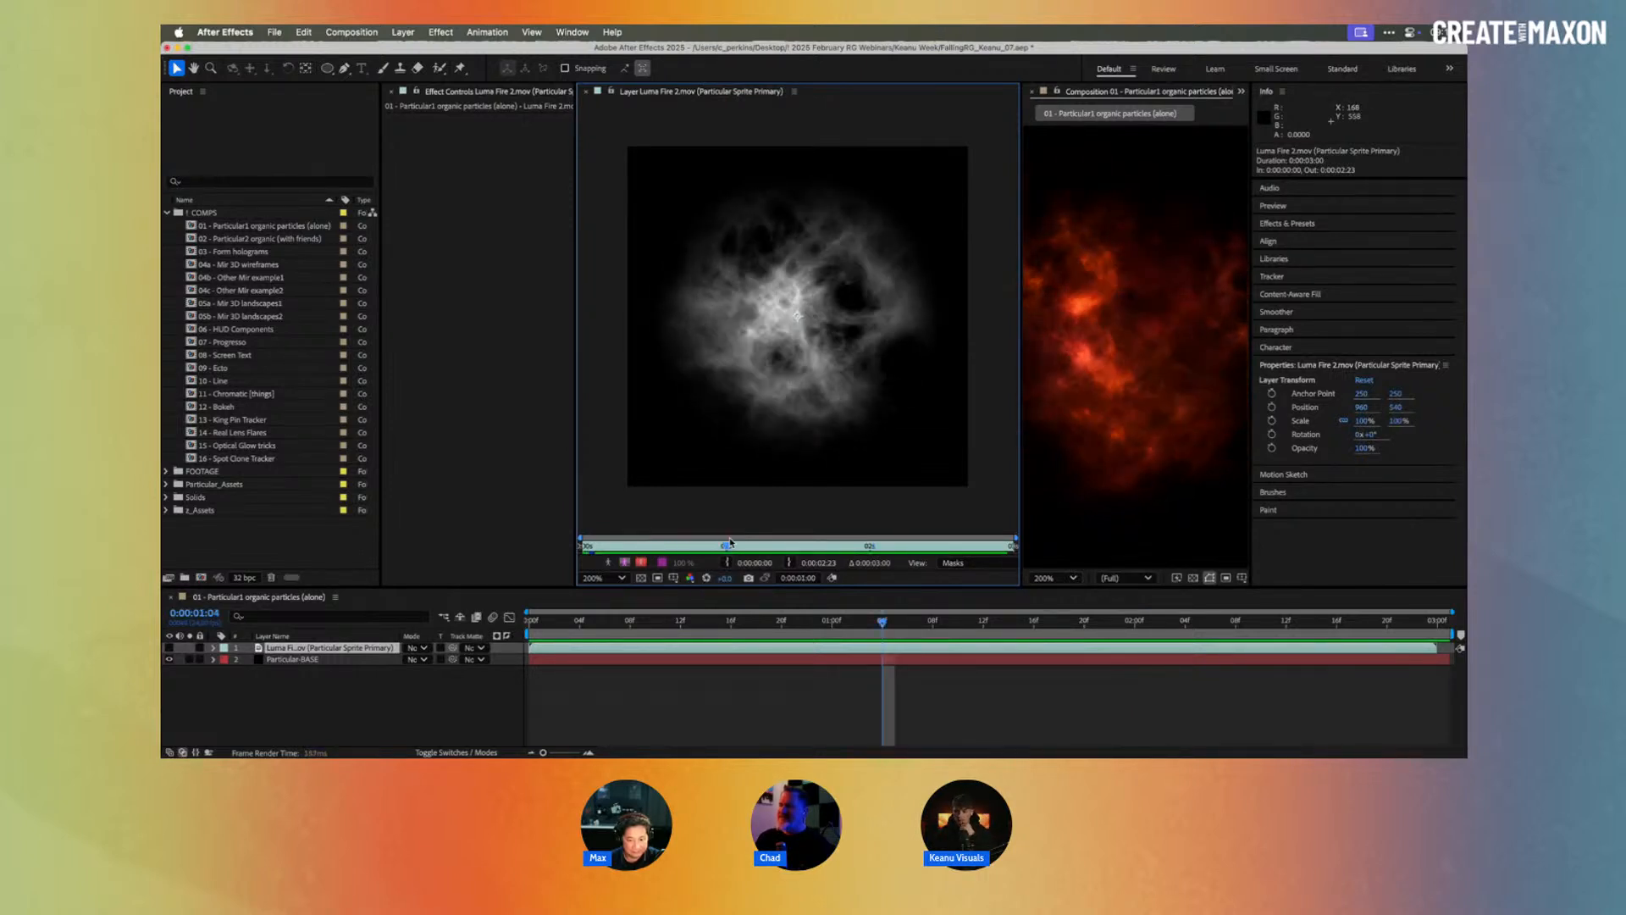
pyautogui.moveTo(768, 545); pyautogui.dragTo(810, 545)
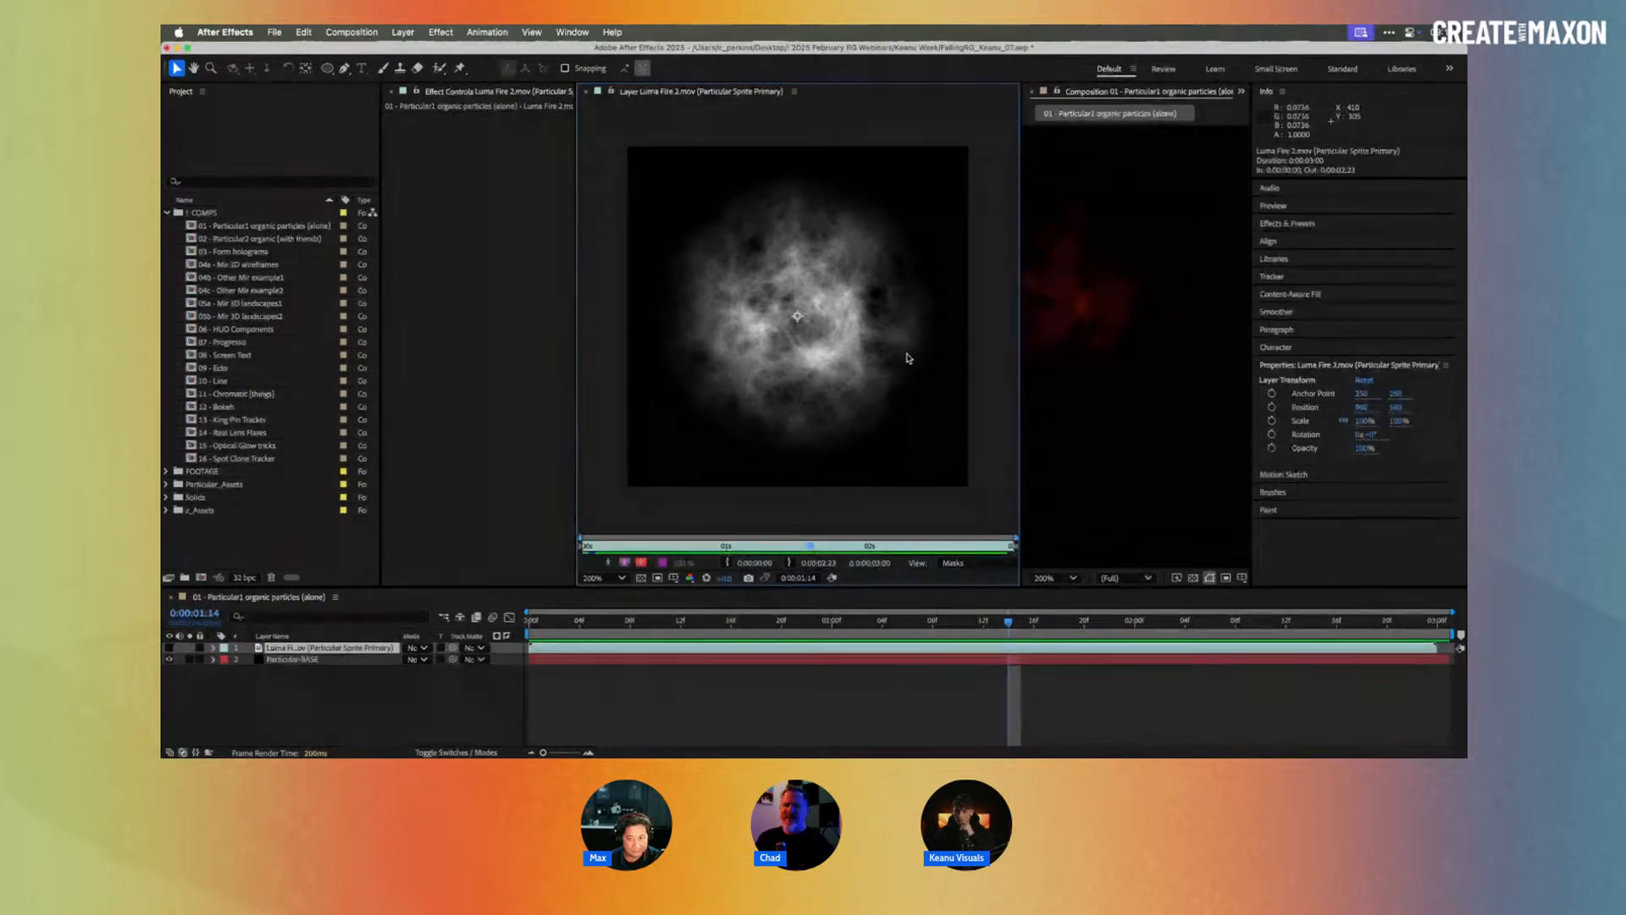
pyautogui.click(587, 95)
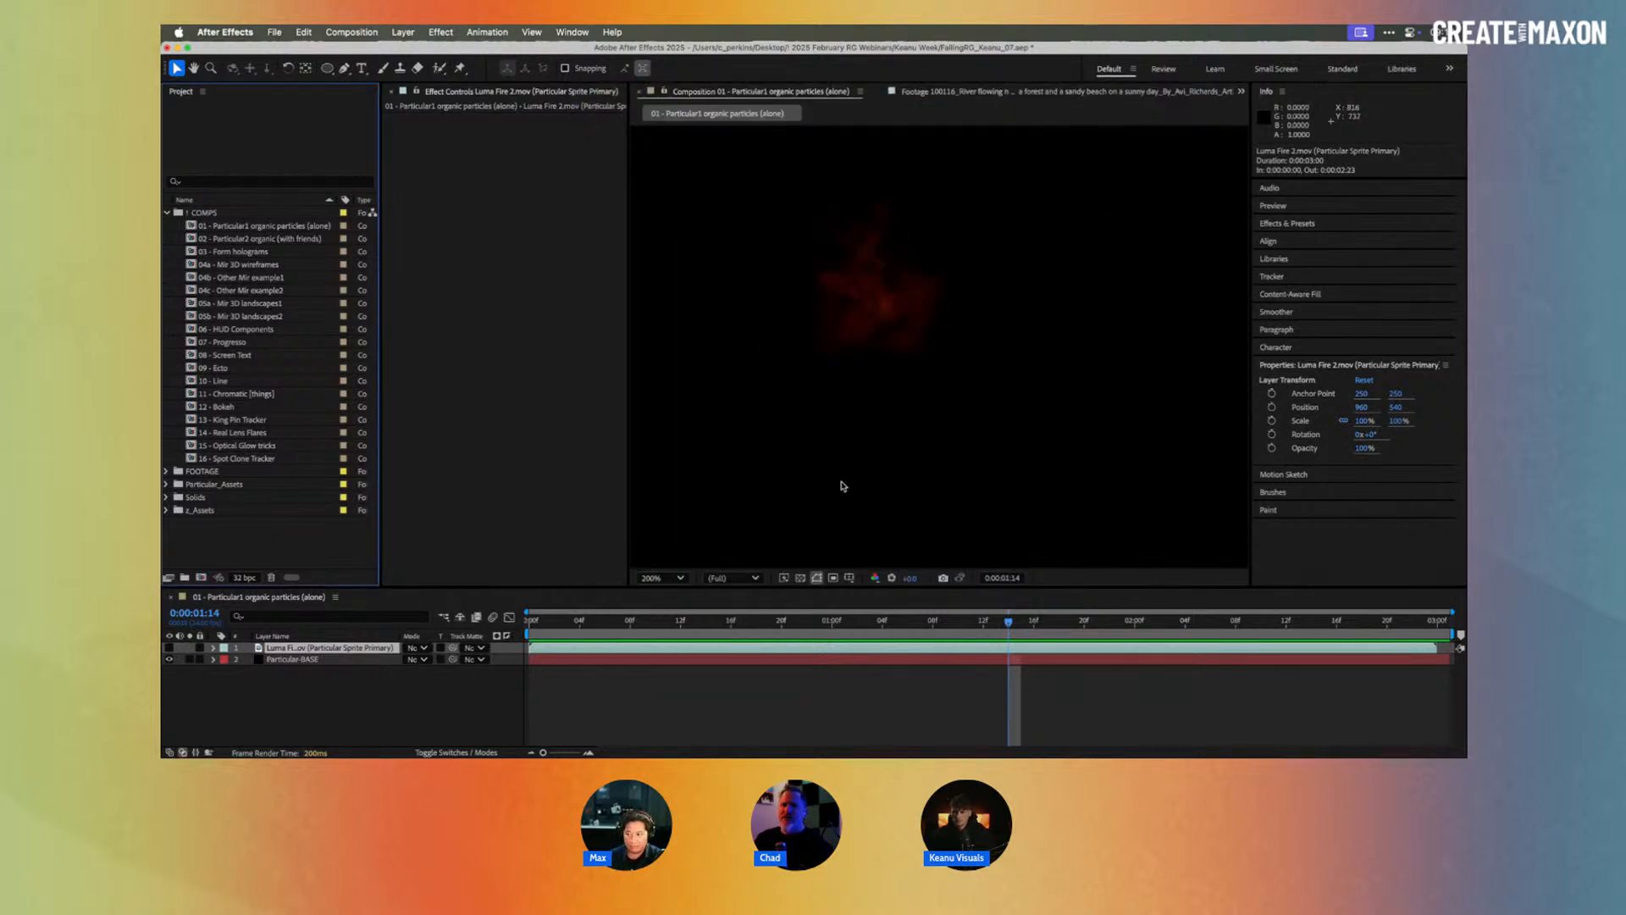
# Step: With the composition at 0:00:00:05, add a black solid and apply Fractal Noise to it
pyautogui.moveTo(803, 621); pyautogui.dragTo(597, 610)
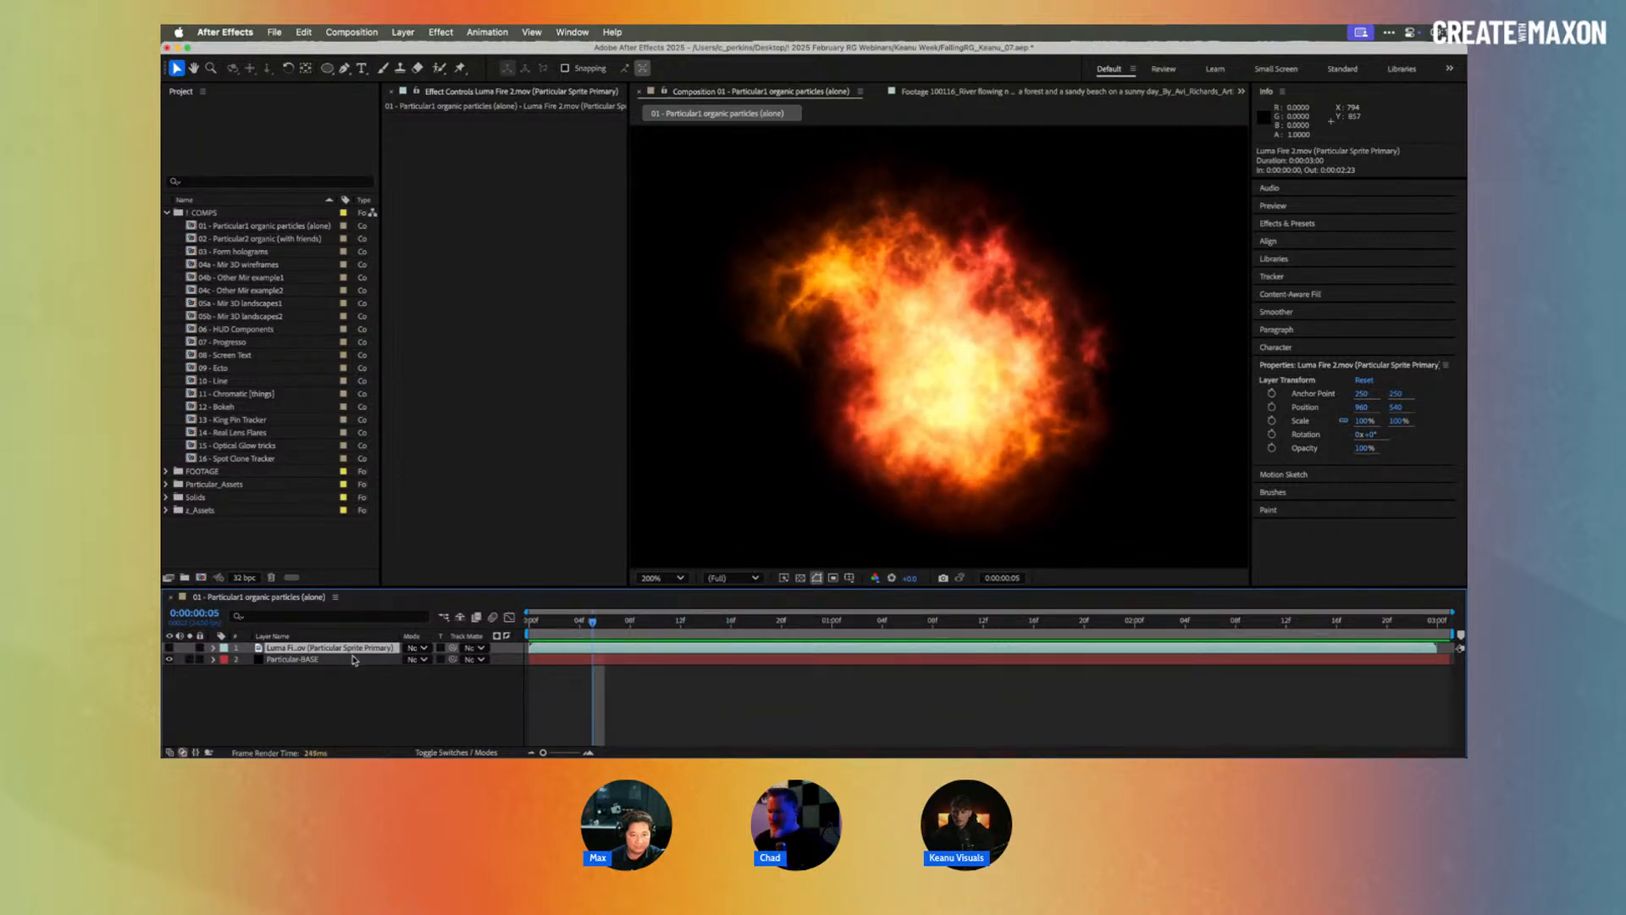
pyautogui.press('super+y')
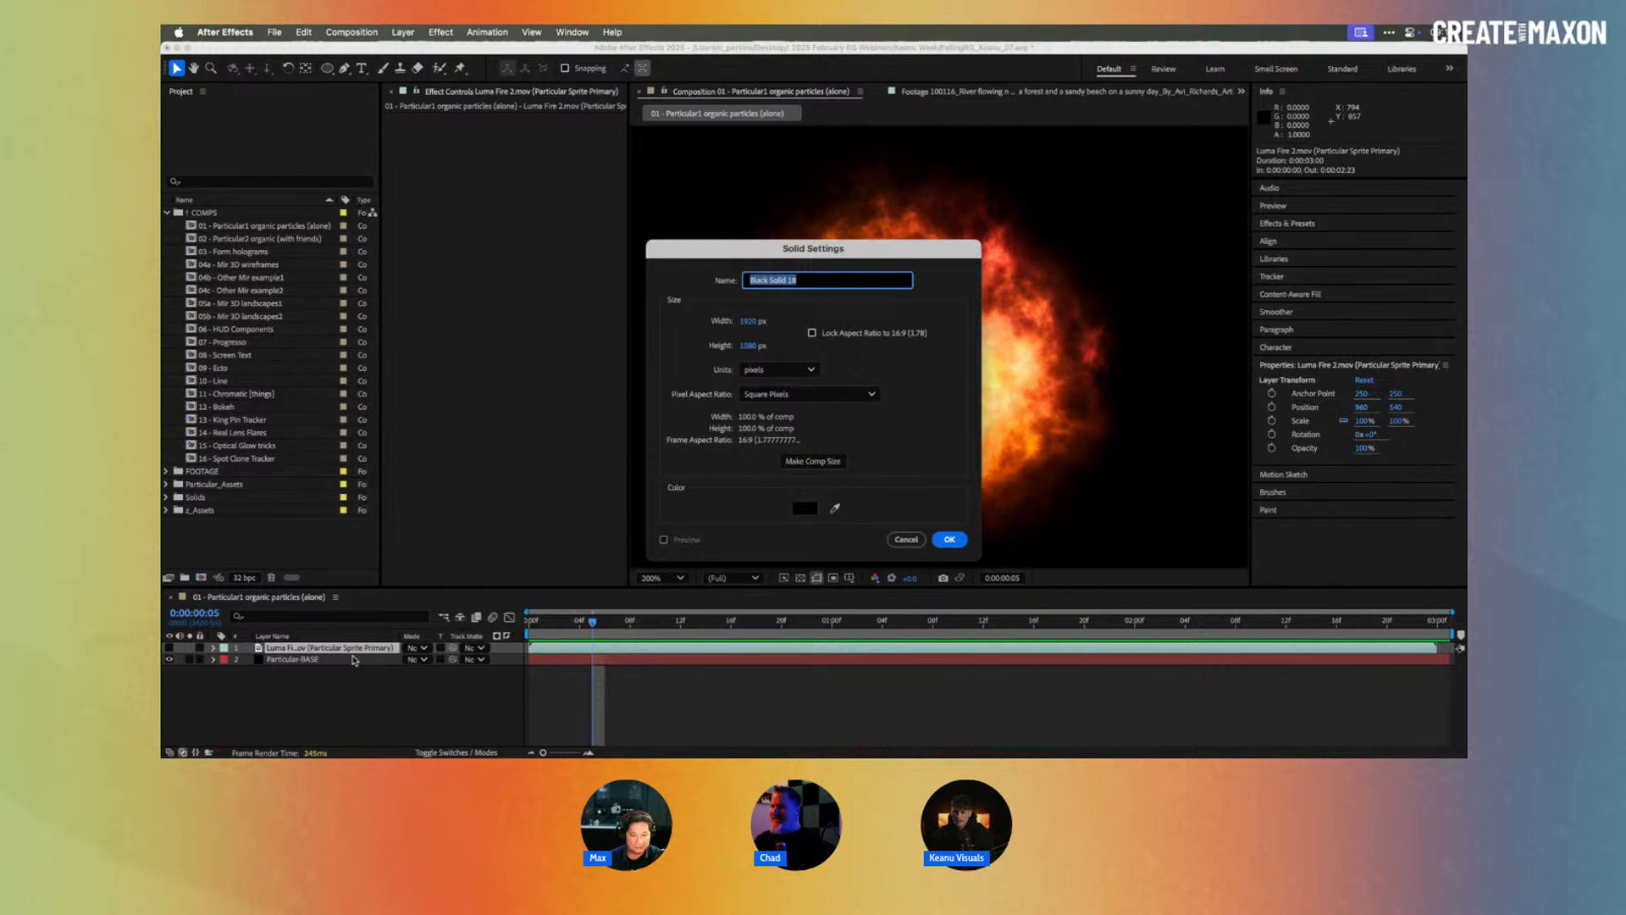
pyautogui.press('Return')
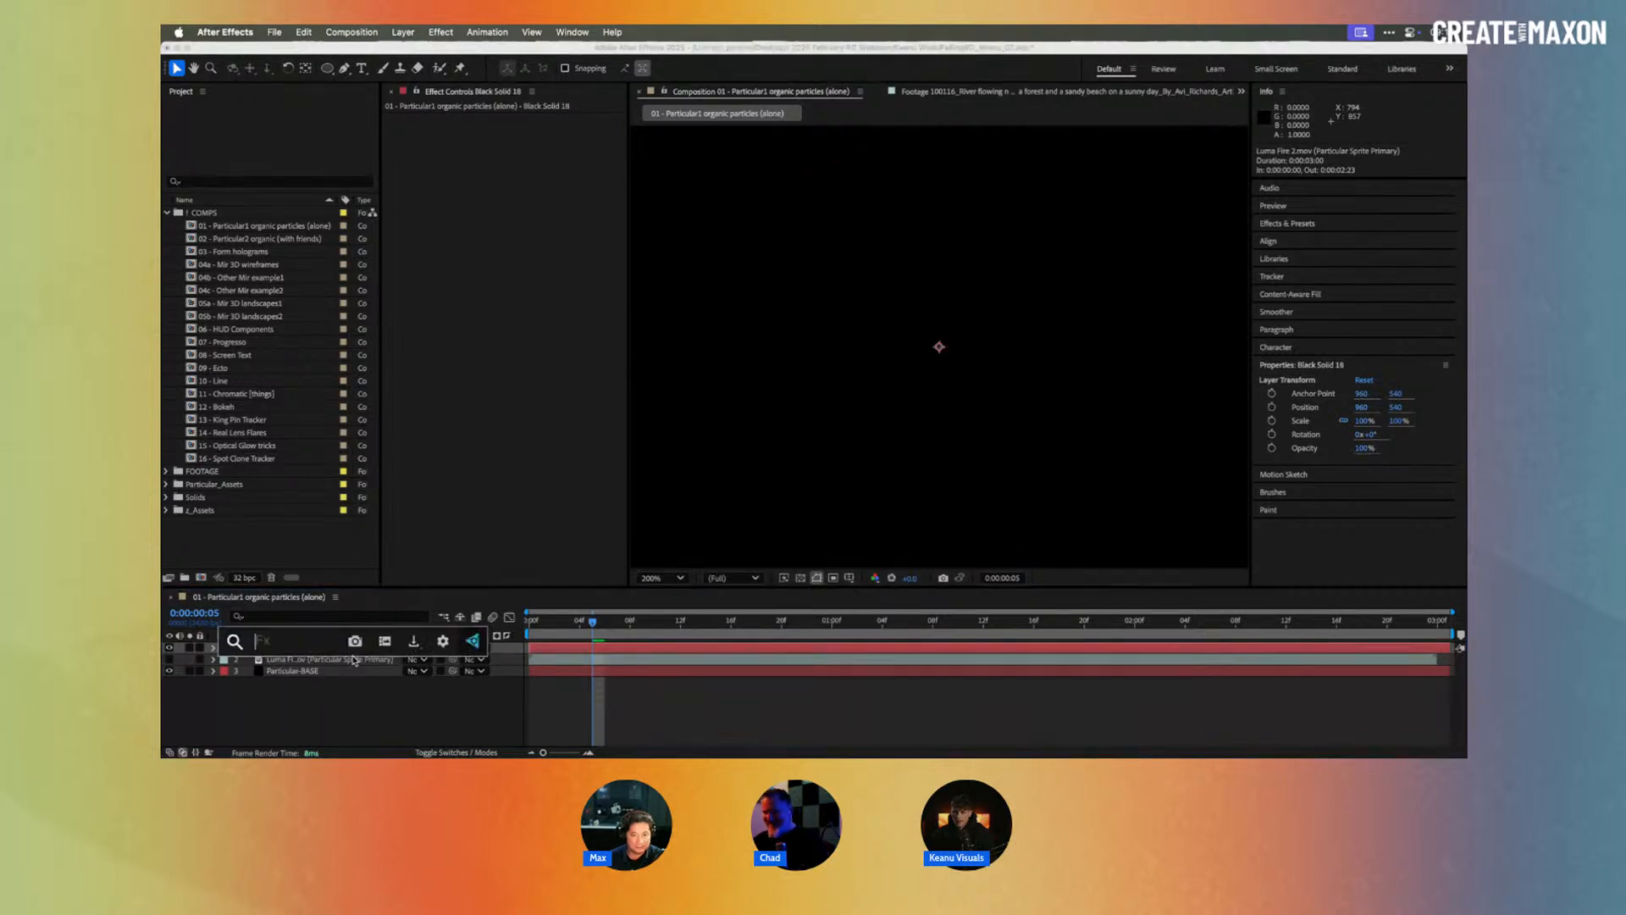
pyautogui.hotkey('ctrl', 'space')
pyautogui.write('frac')
pyautogui.press('Return')
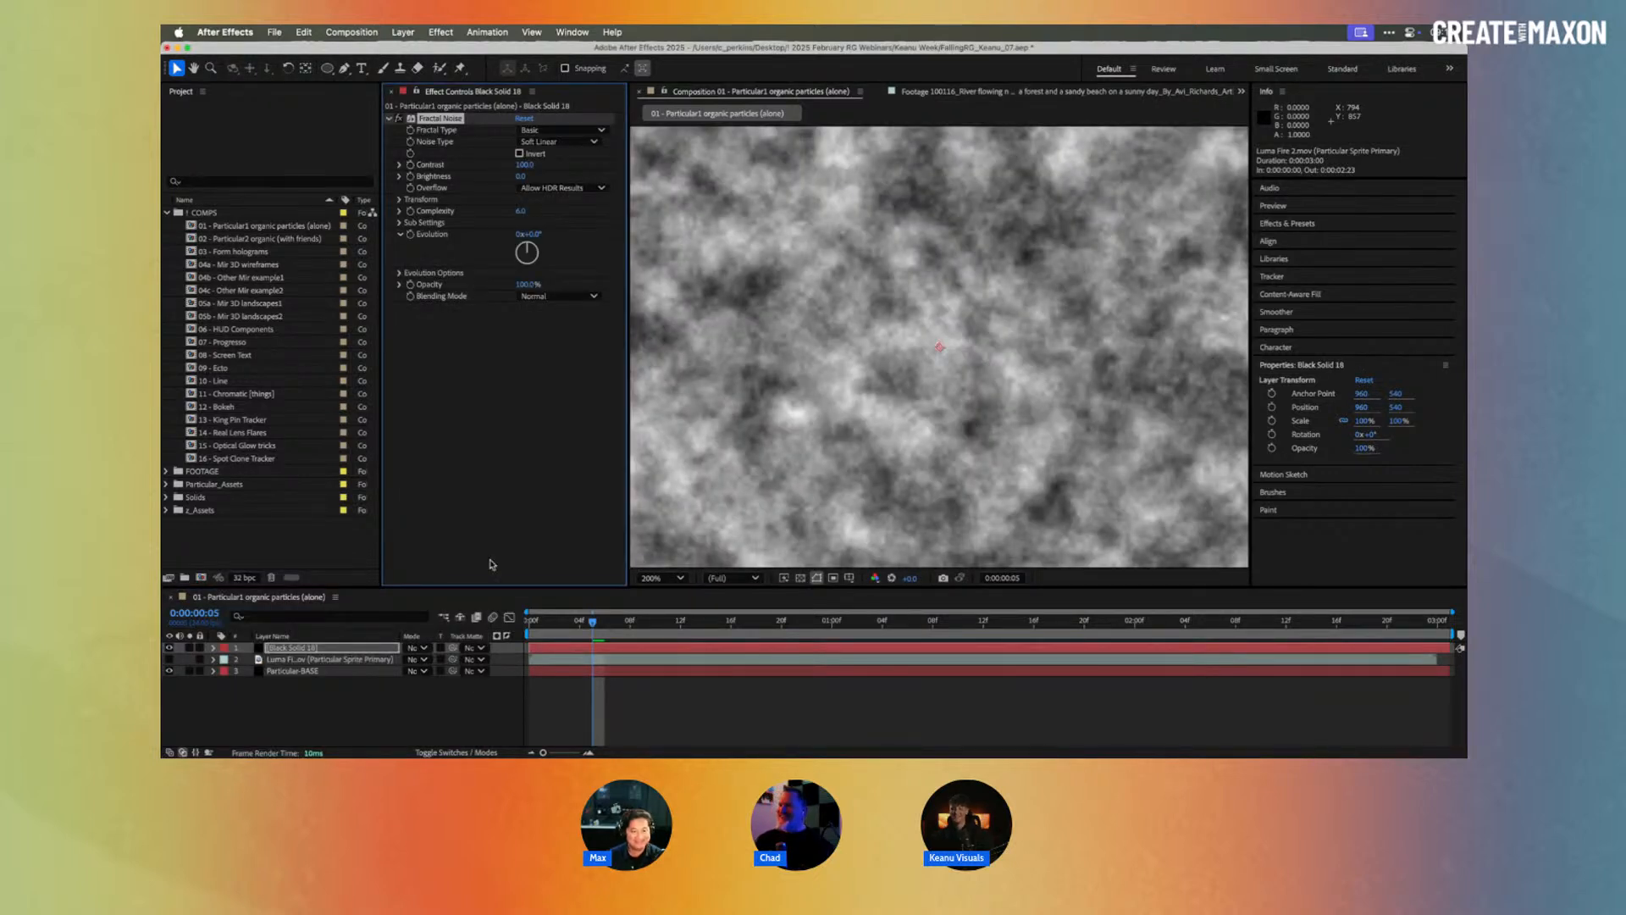
pyautogui.press(',')
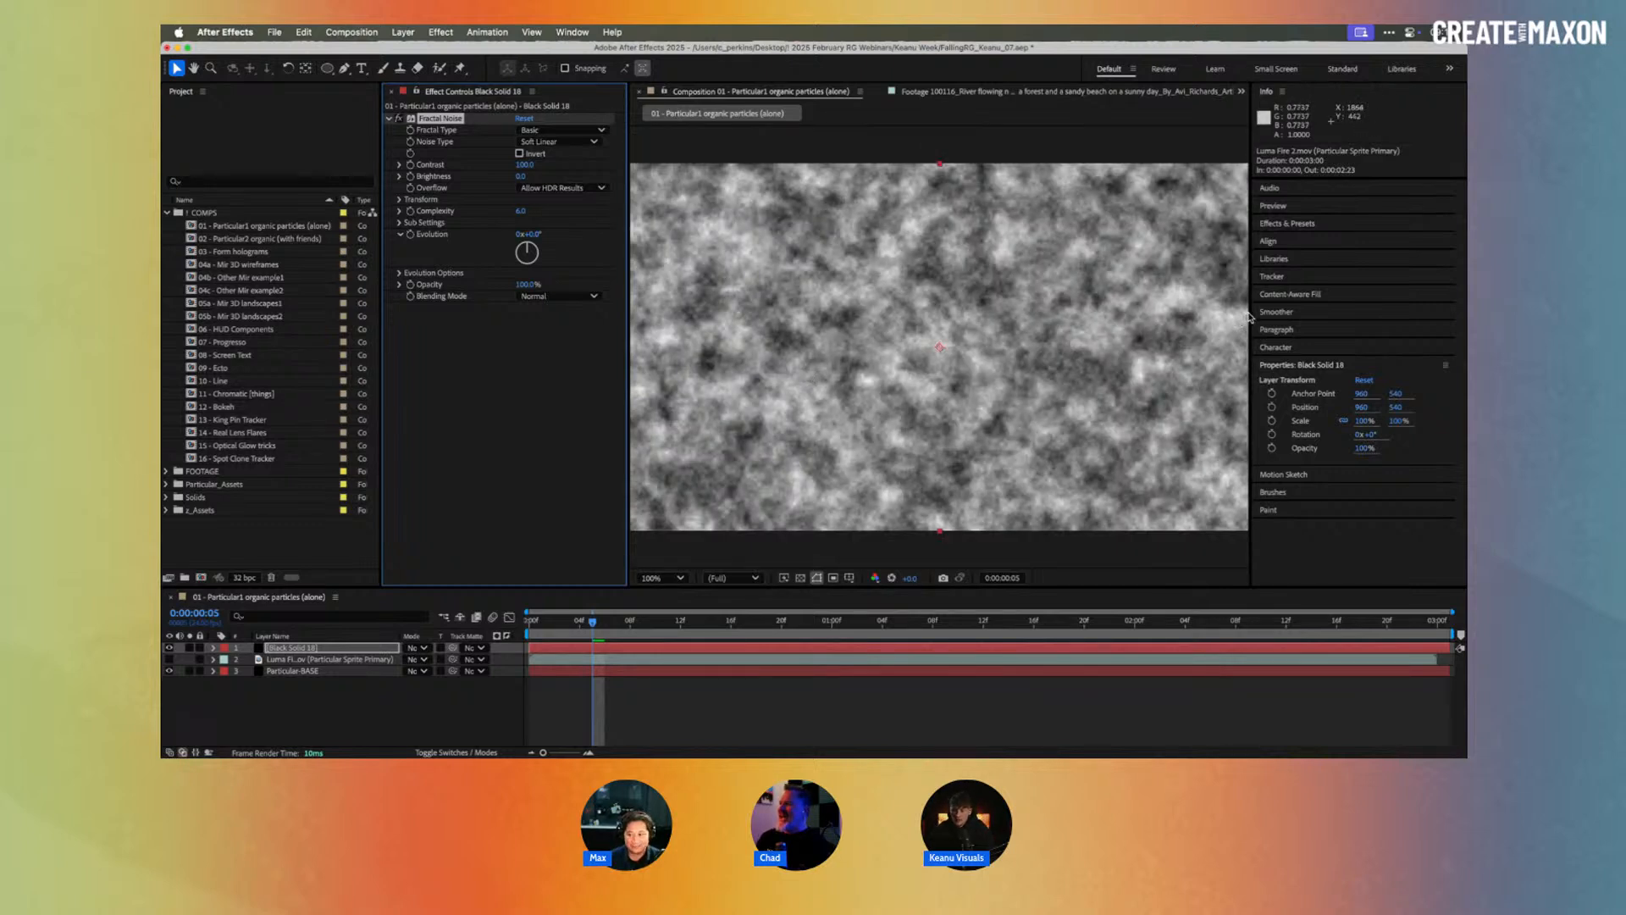
pyautogui.moveTo(1250, 313); pyautogui.dragTo(1336, 313)
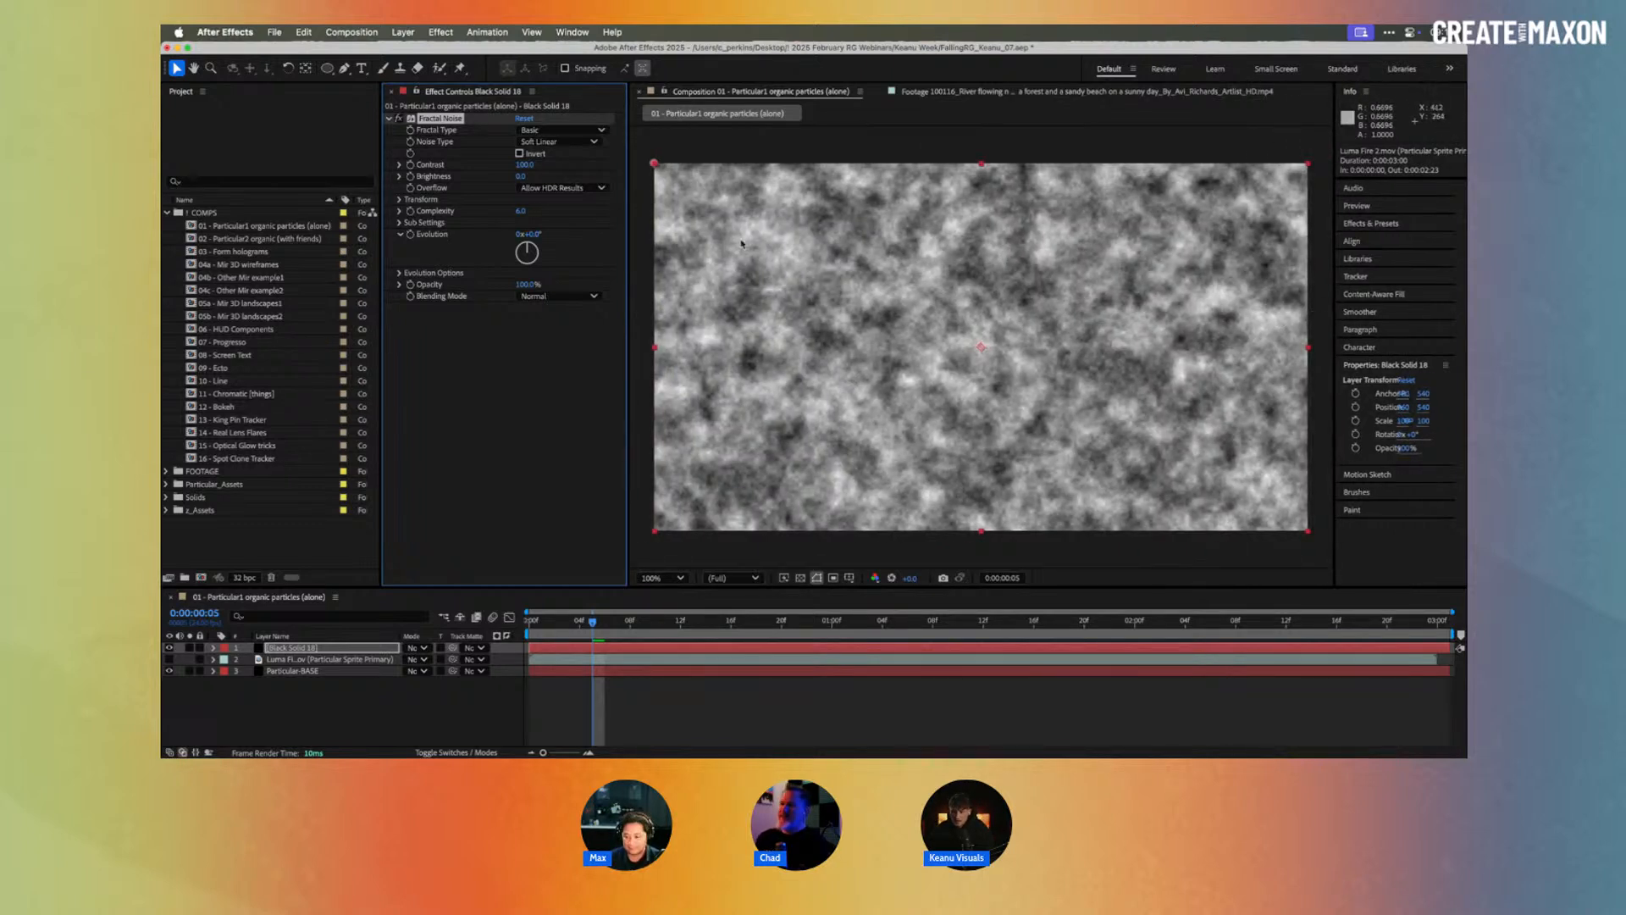
# Step: Try the Dynamic Progressive fractal type with contrast 152, and reset the Fractal Noise effect
pyautogui.click(566, 131)
pyautogui.click(584, 238)
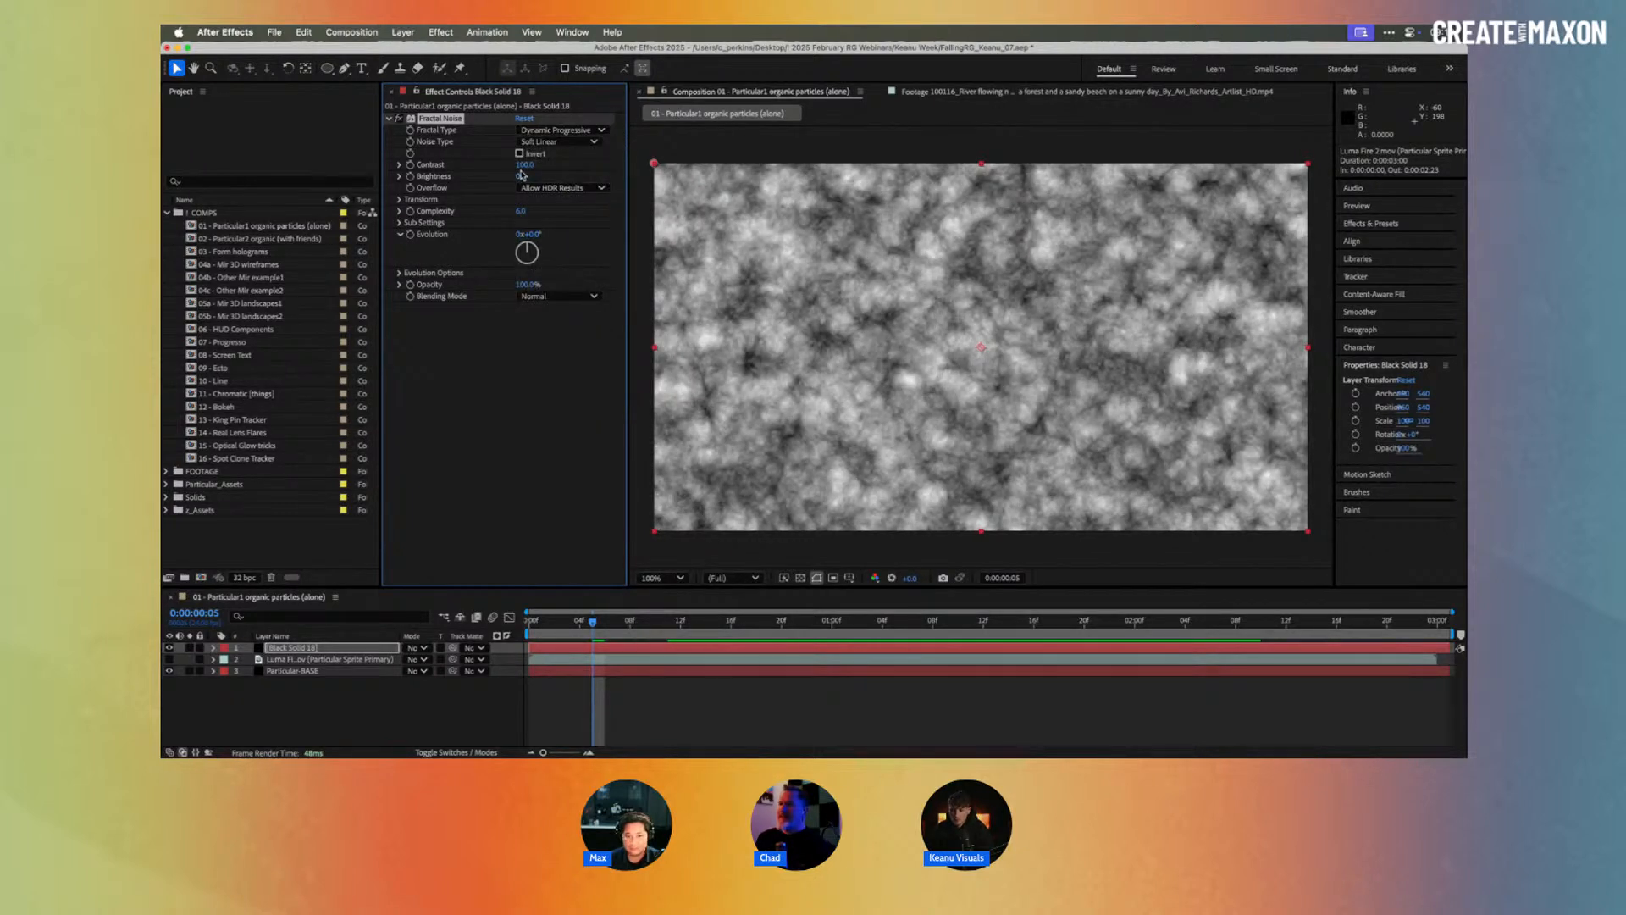
pyautogui.moveTo(525, 169); pyautogui.dragTo(559, 160)
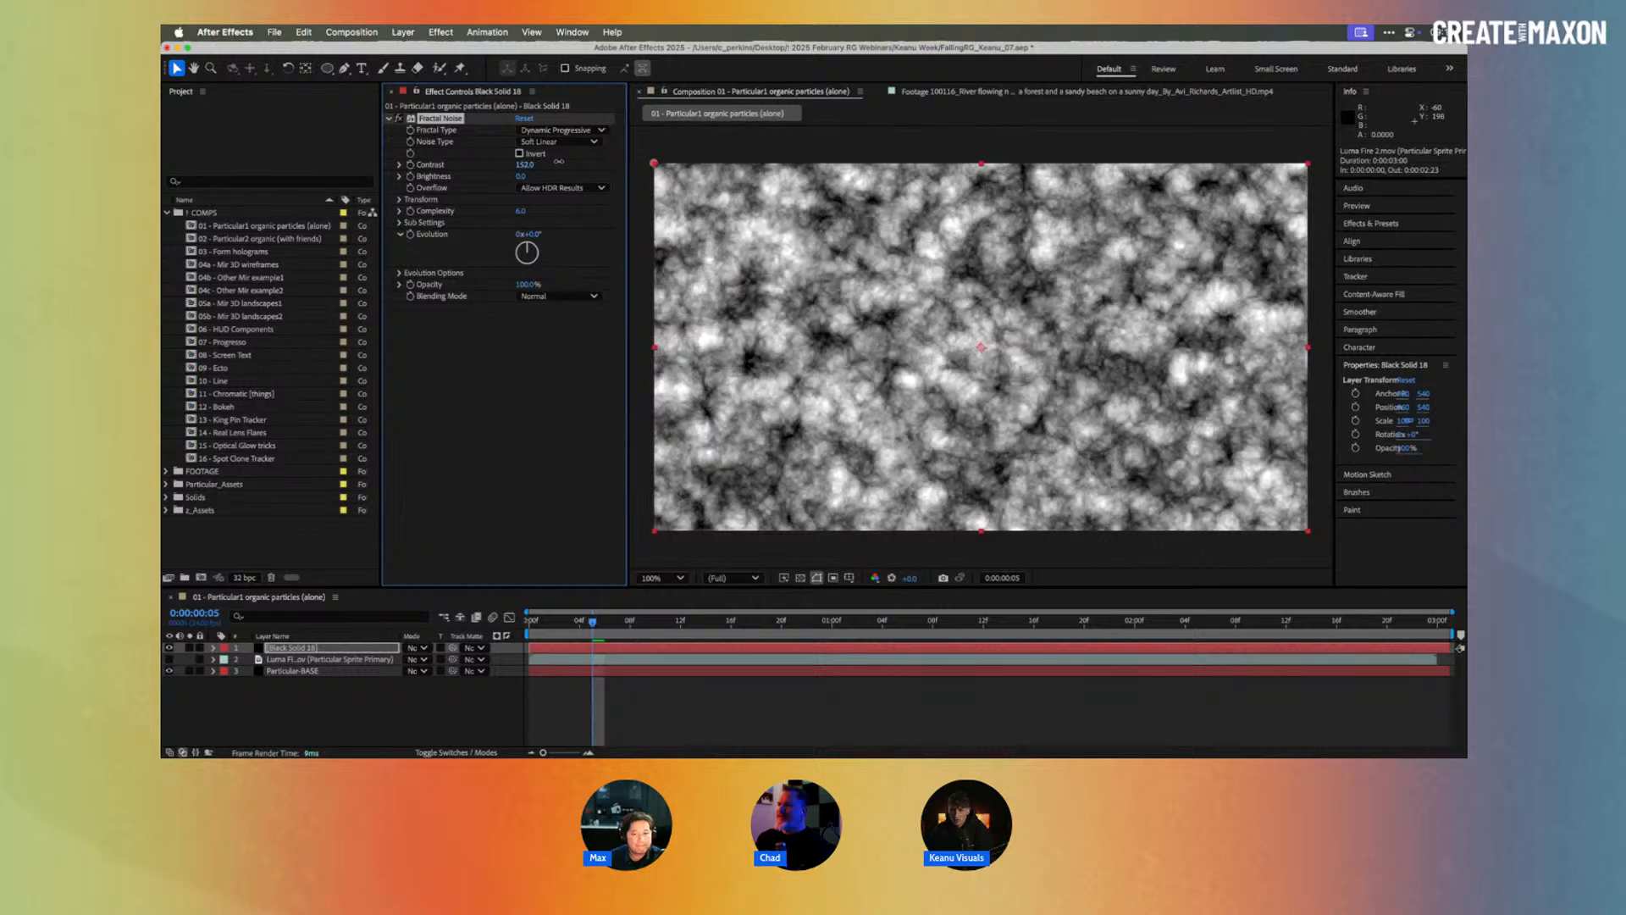
pyautogui.click(525, 119)
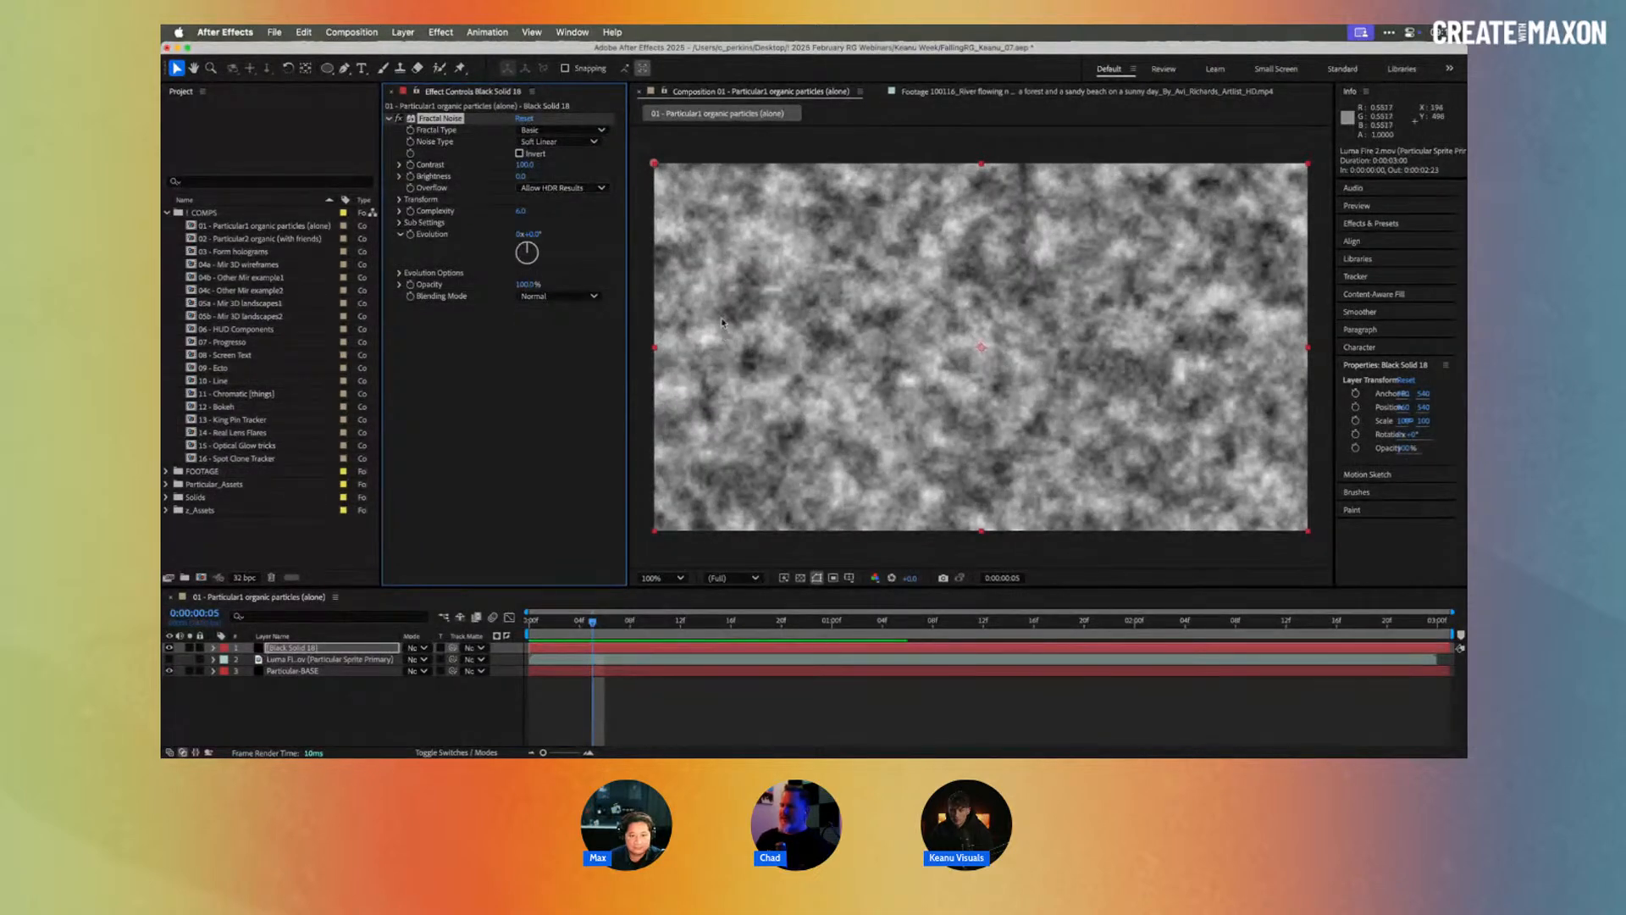
# Step: Try the Turbulent Basic fractal type, and settle on Dynamic Progressive with the contrast set to 163
pyautogui.click(564, 131)
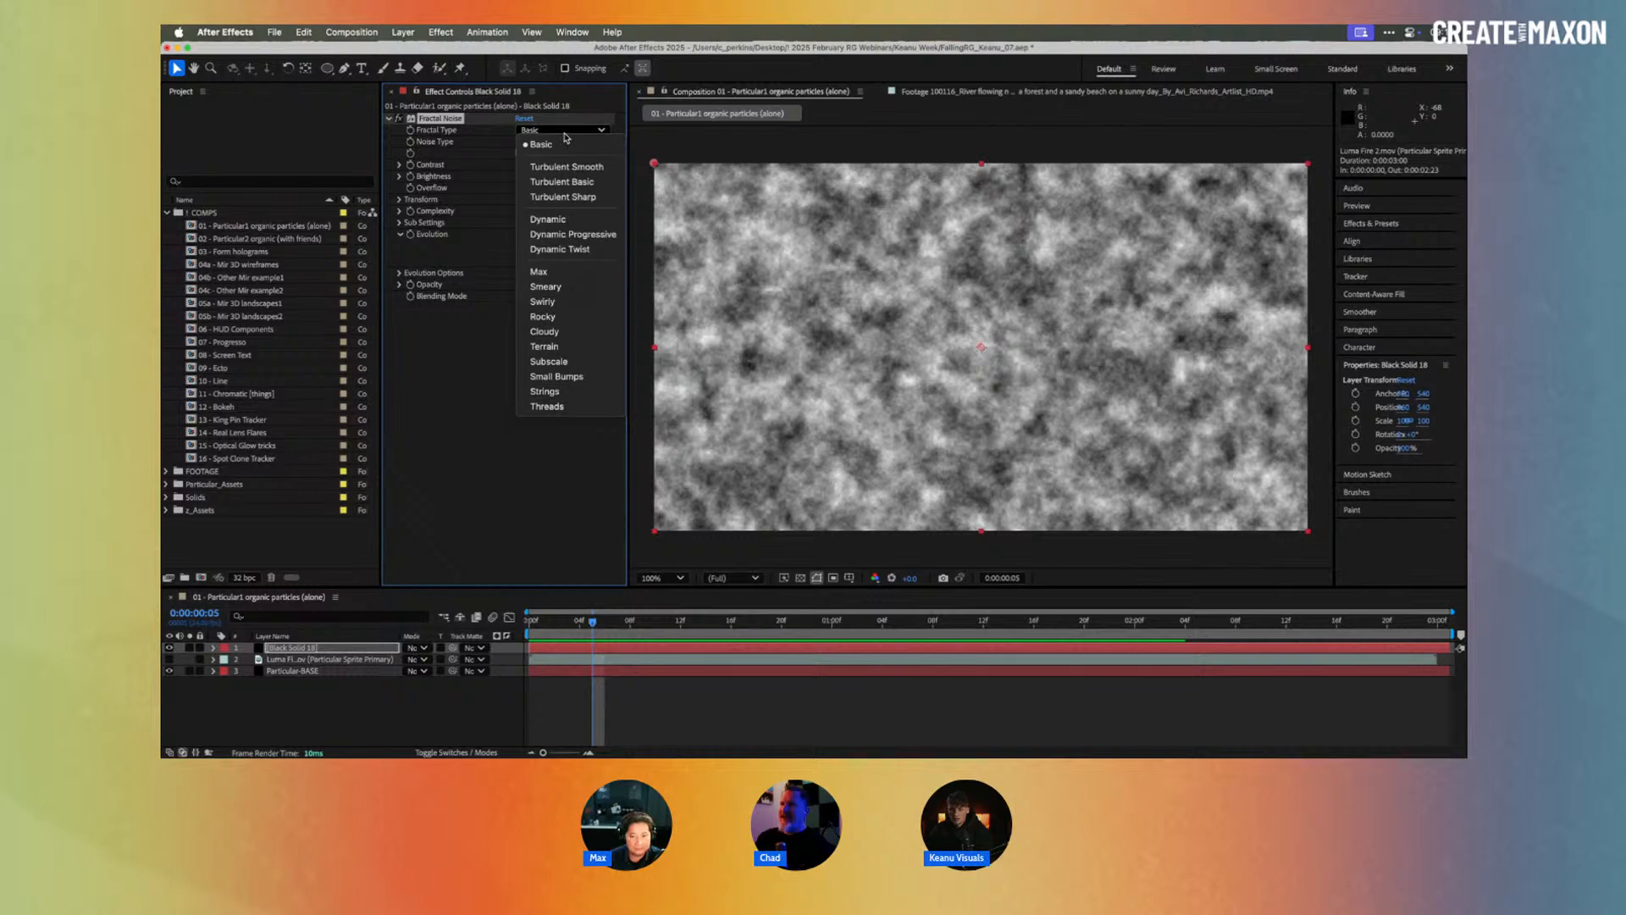
pyautogui.click(579, 181)
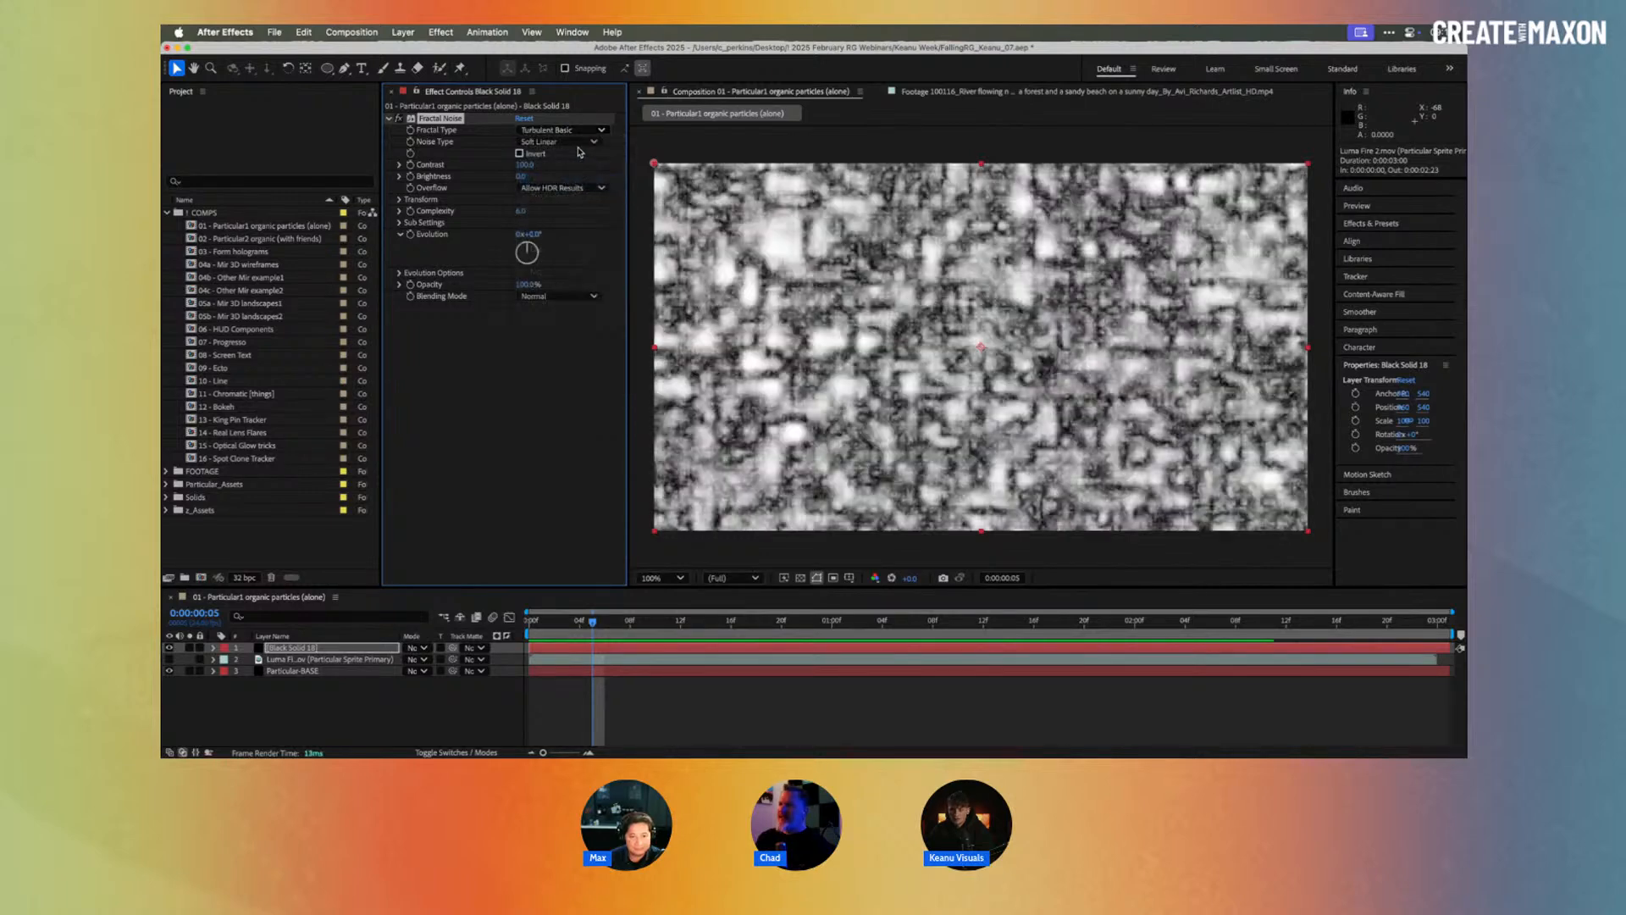
pyautogui.click(573, 131)
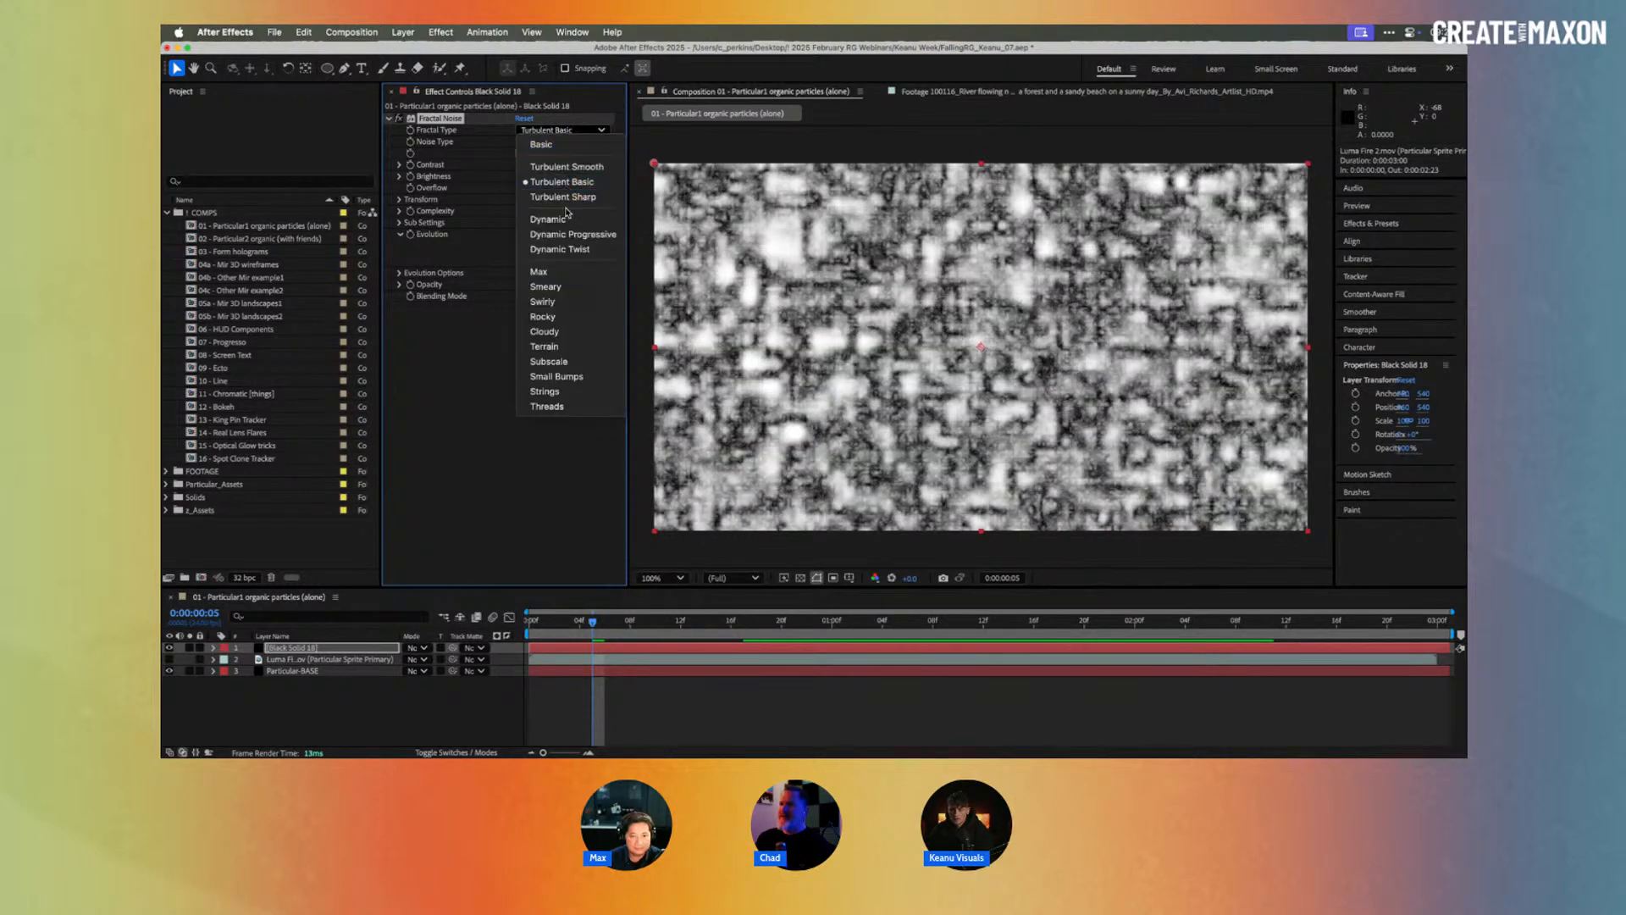
pyautogui.click(578, 238)
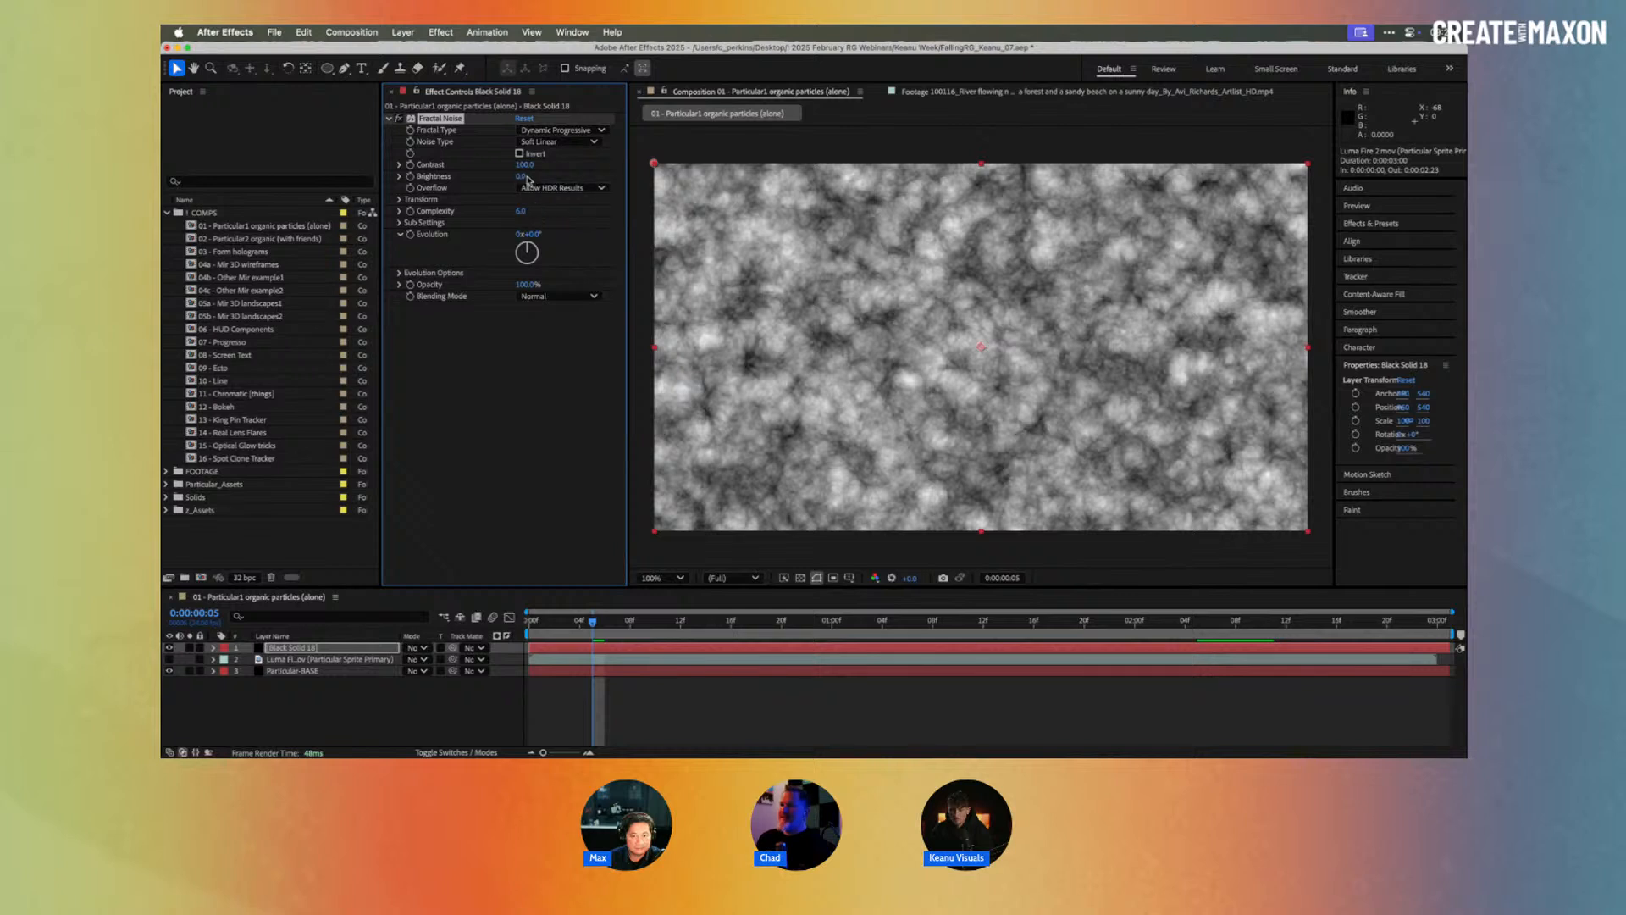
pyautogui.moveTo(526, 166); pyautogui.dragTo(567, 163)
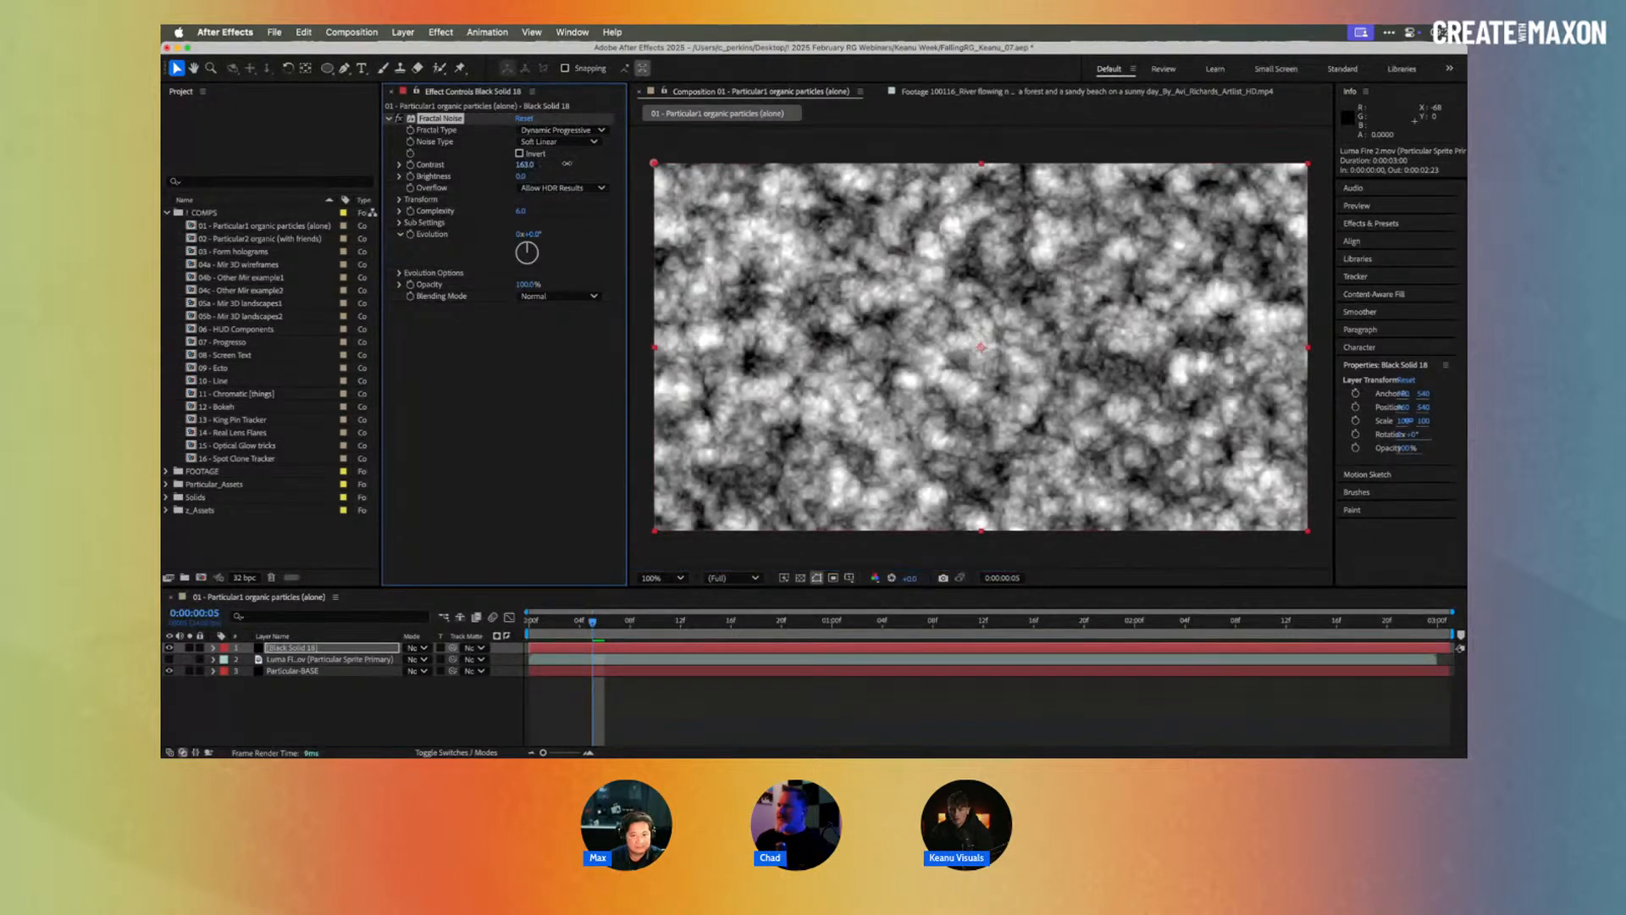
# Step: Hide the black solid and show the Luma Fire 2.mov sprite layer in the composition
pyautogui.click(169, 648)
pyautogui.click(170, 659)
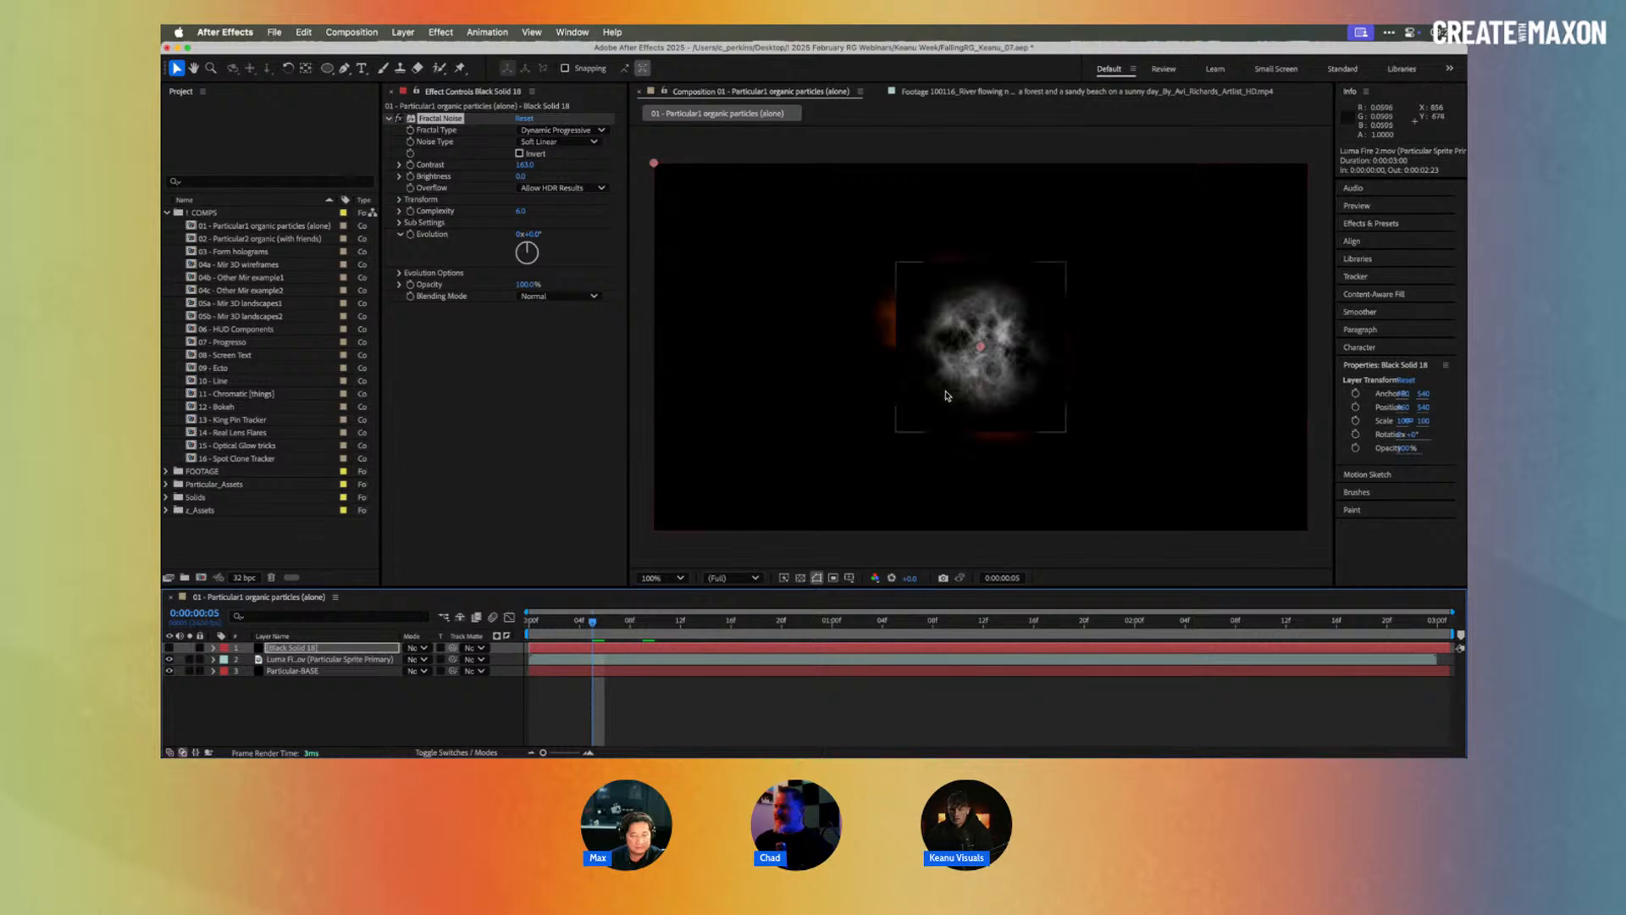
# Step: Hide the Luma Fire sprite layer, show the black solid instead, and try its Fractal Noise inverted
pyautogui.scroll(1, 968, 368)
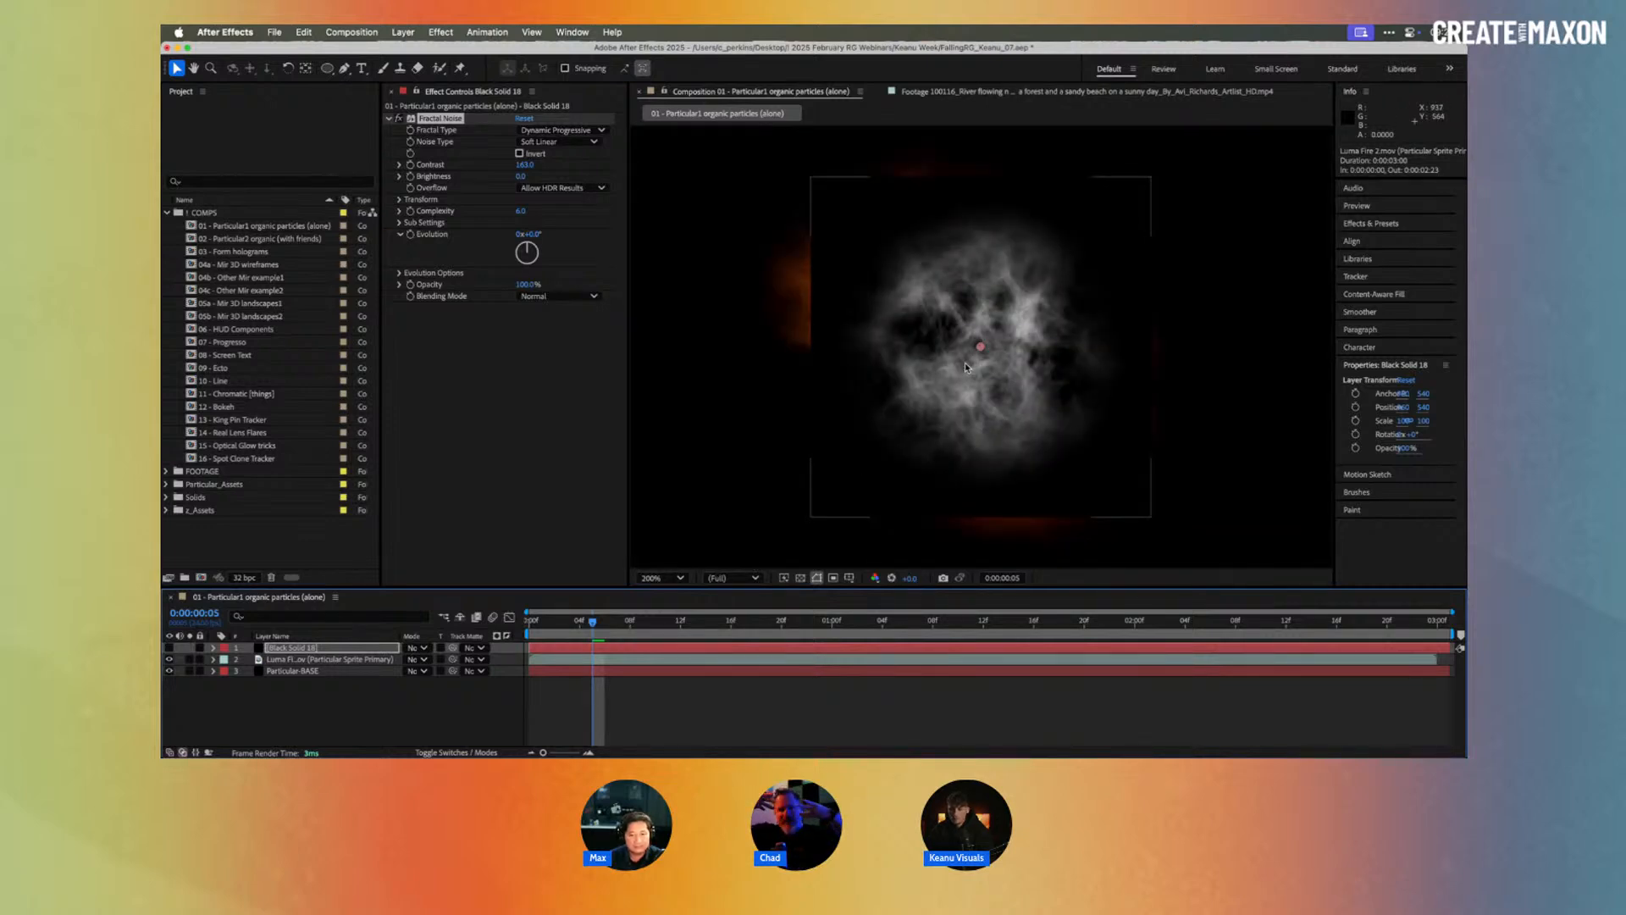
pyautogui.click(170, 659)
pyautogui.click(168, 647)
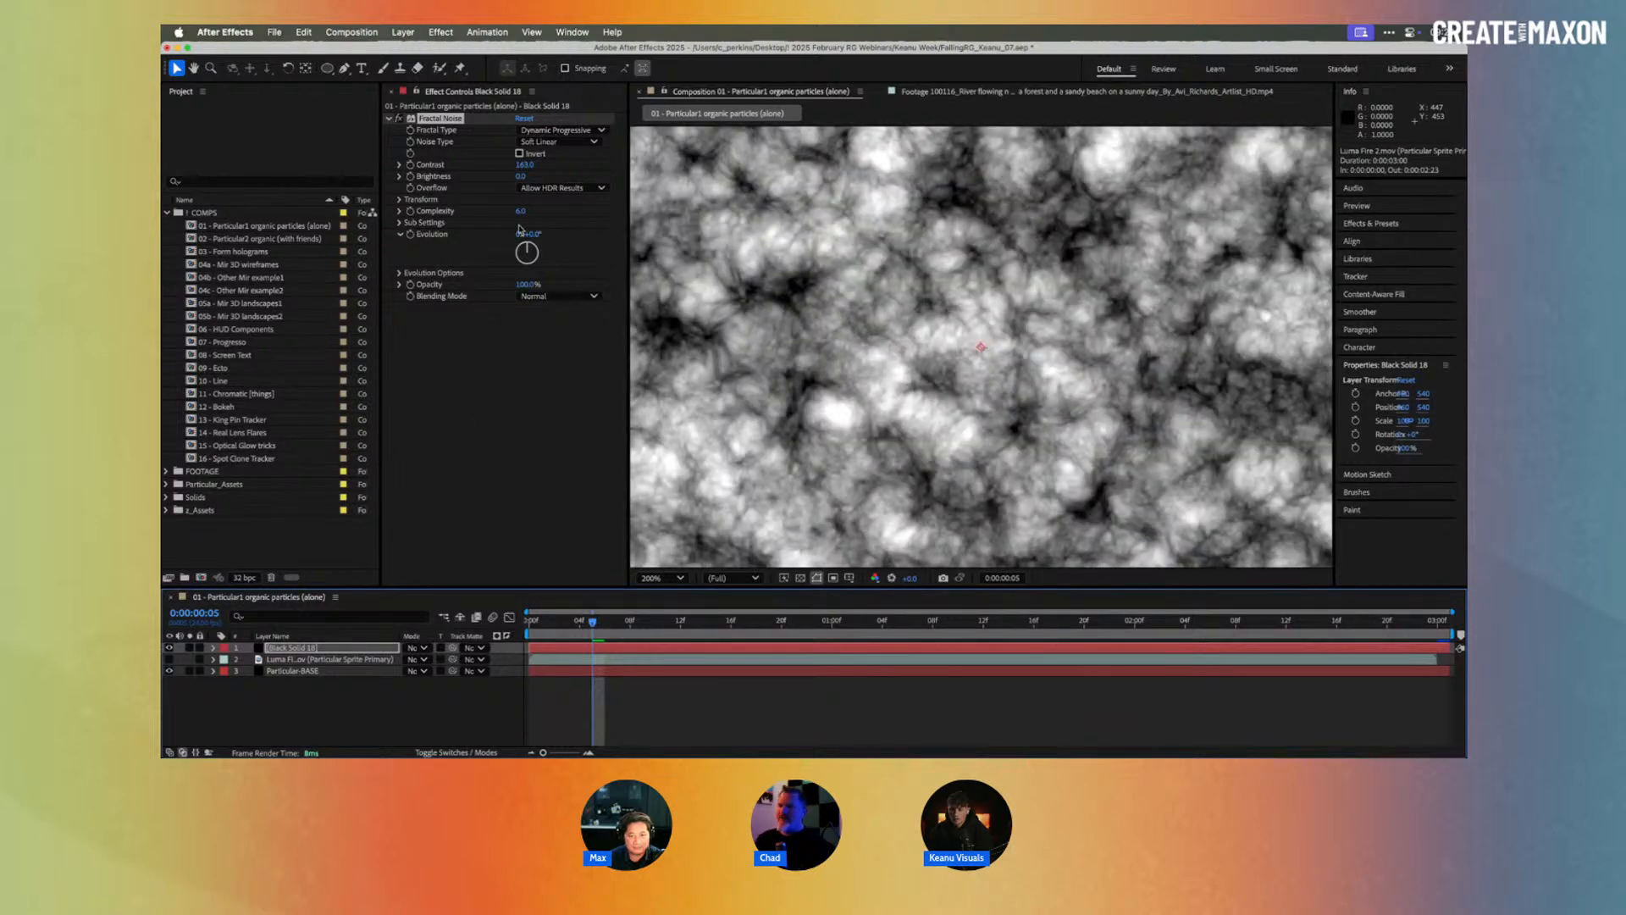
pyautogui.click(519, 154)
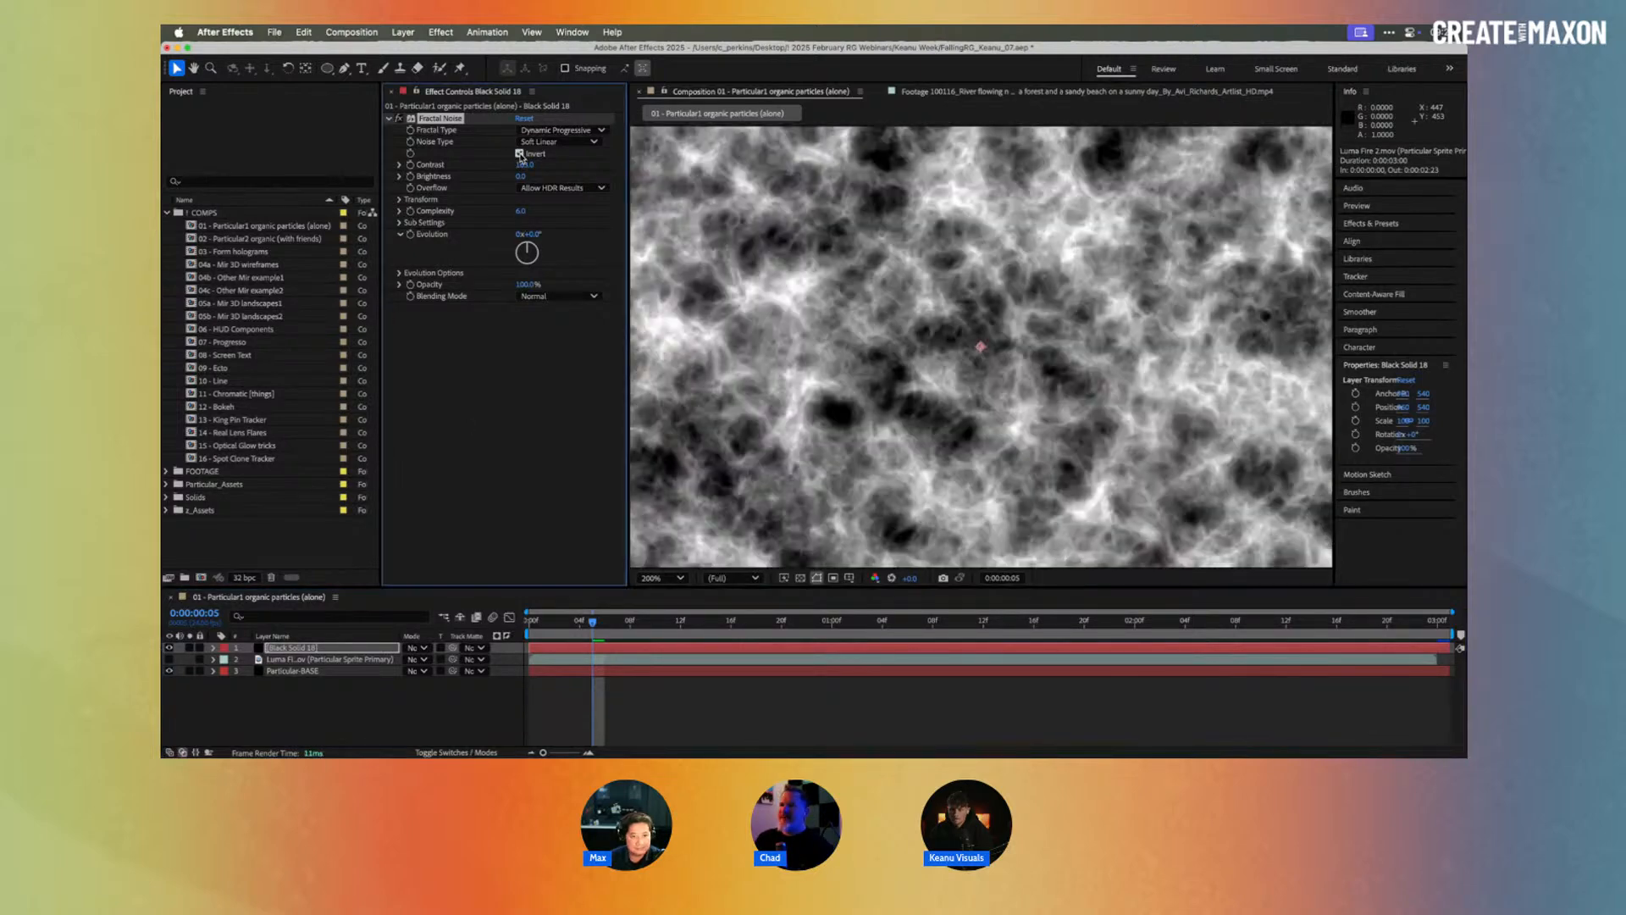
pyautogui.click(519, 154)
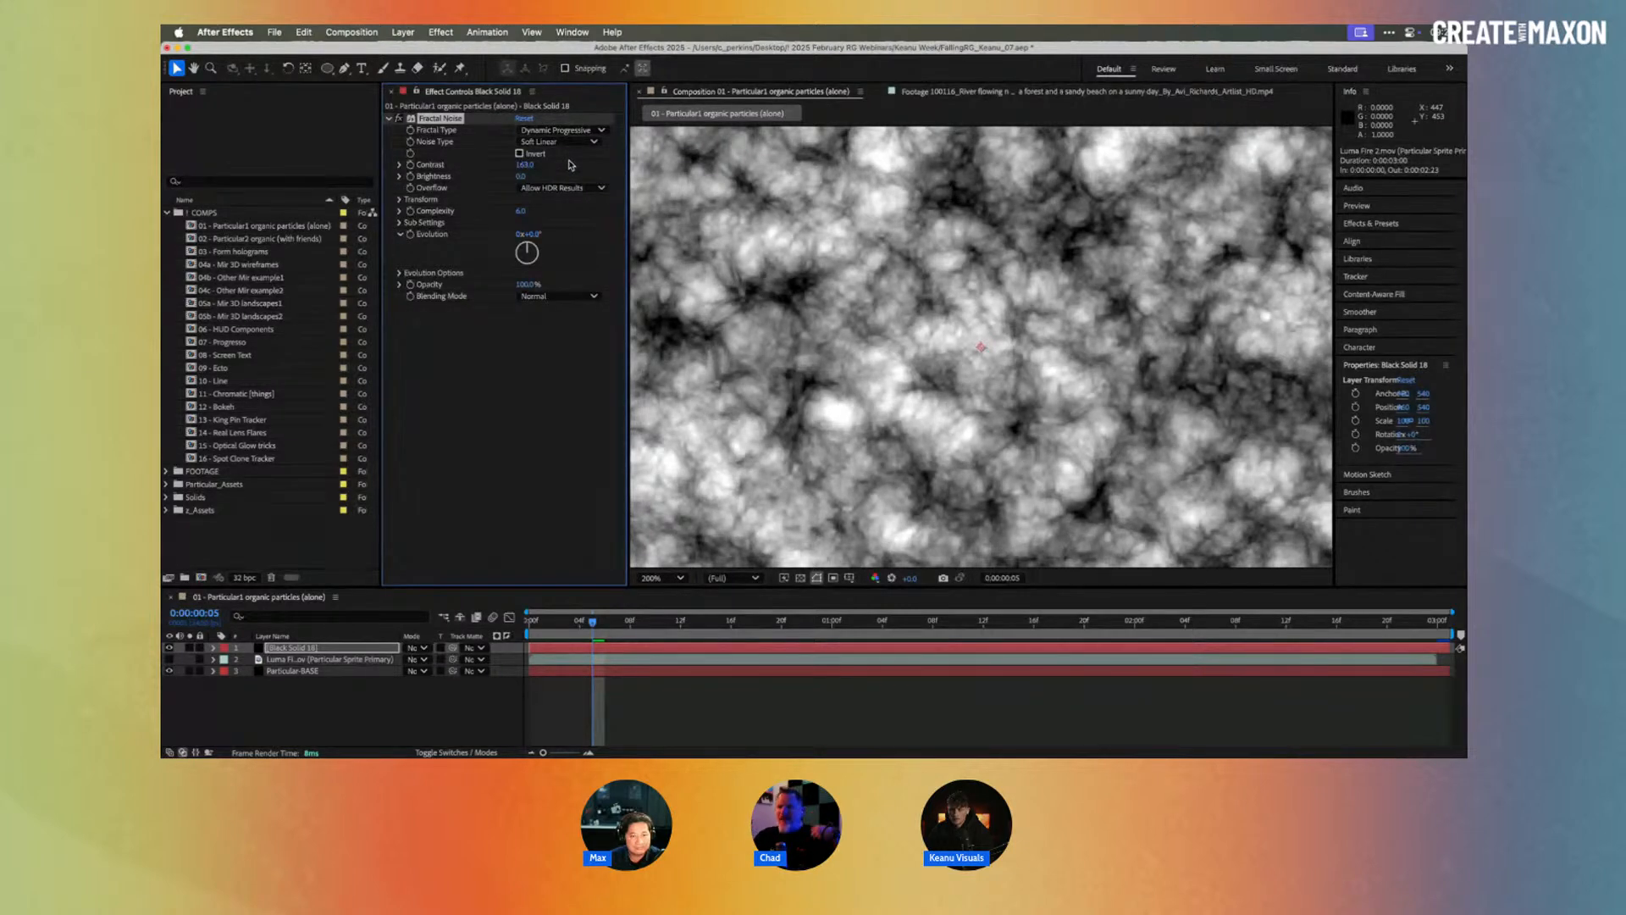
# Step: Try different Evolution values on the Fractal Noise to see the pattern churn, and set Evolution back to 0°
pyautogui.moveTo(527, 233); pyautogui.dragTo(621, 225)
pyautogui.moveTo(645, 224); pyautogui.dragTo(587, 243)
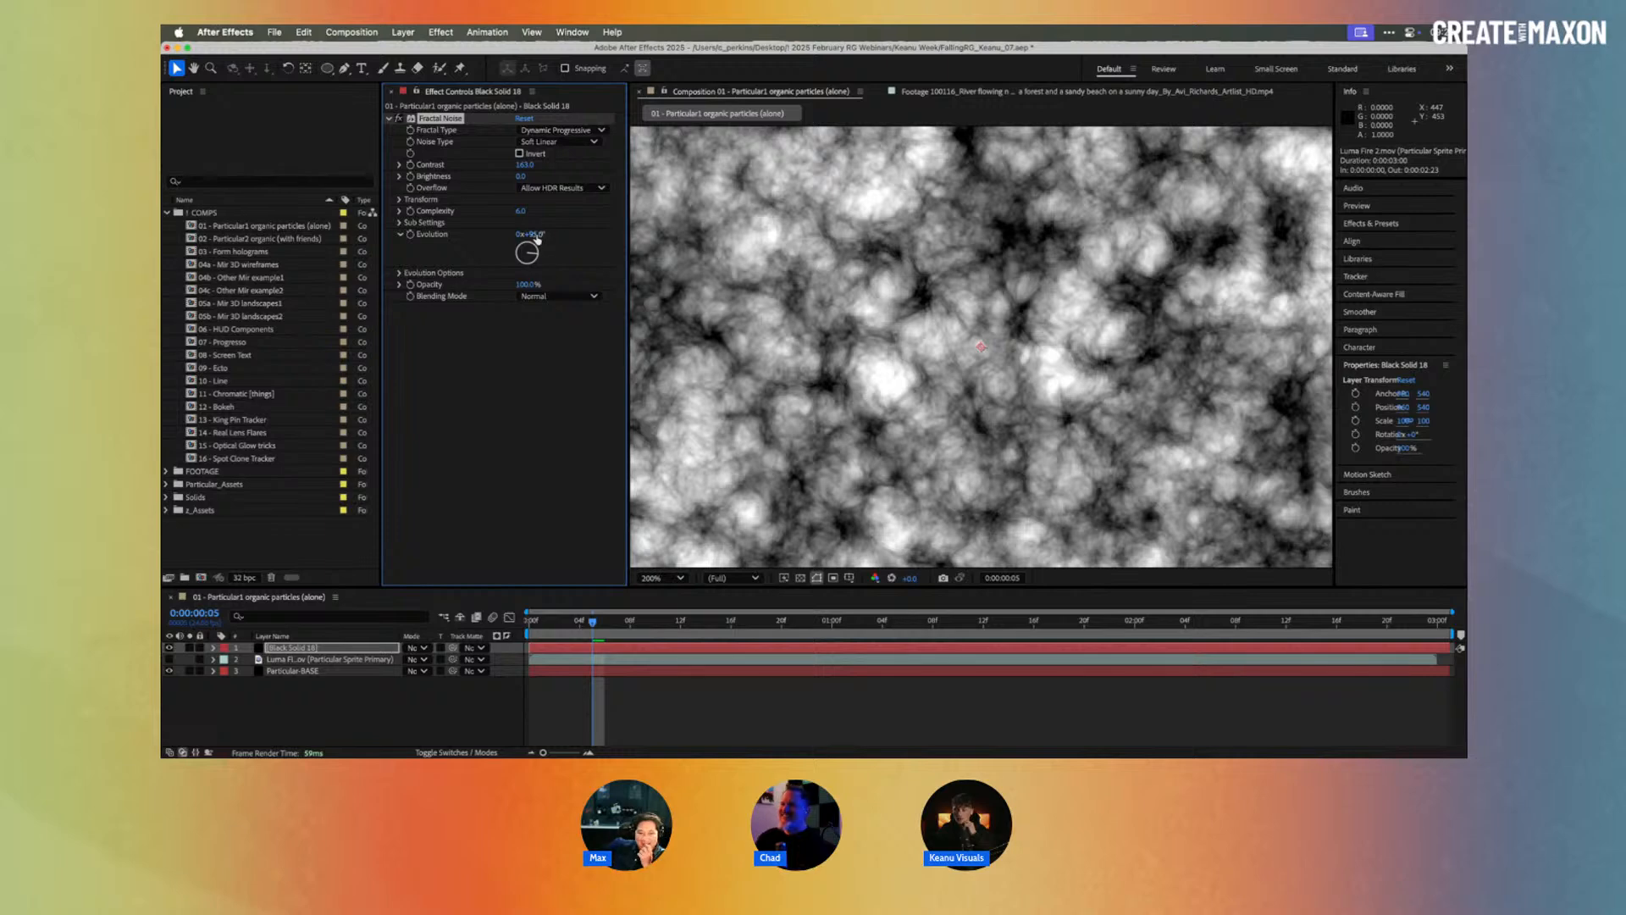
pyautogui.moveTo(531, 235); pyautogui.dragTo(505, 237)
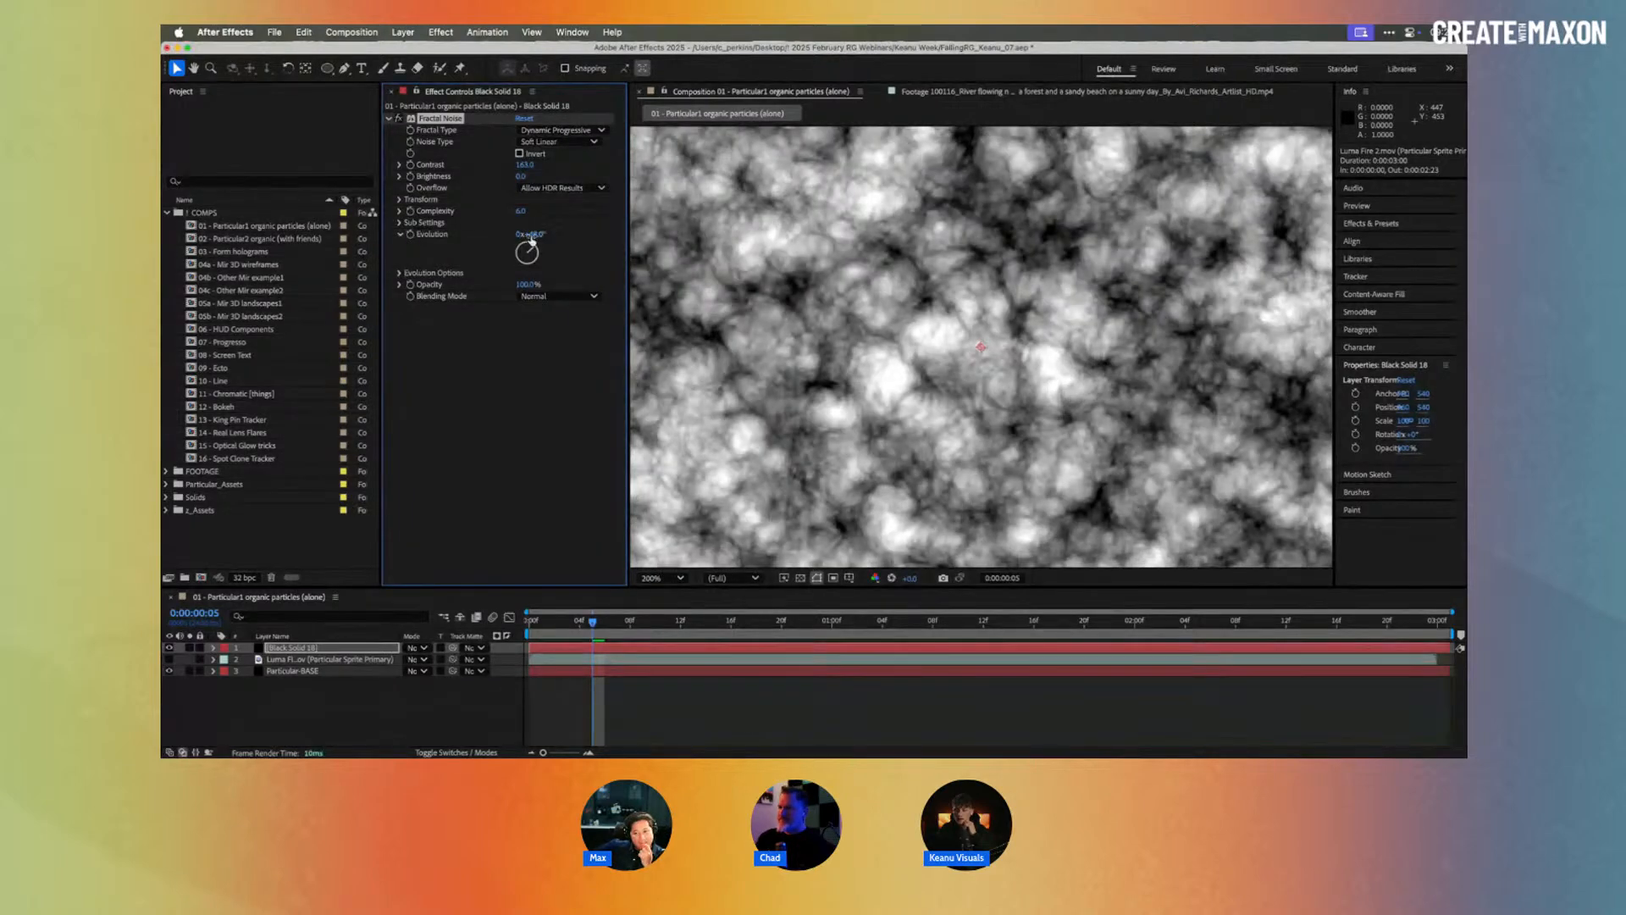
pyautogui.press('KP_Enter')
pyautogui.press('KP_0')
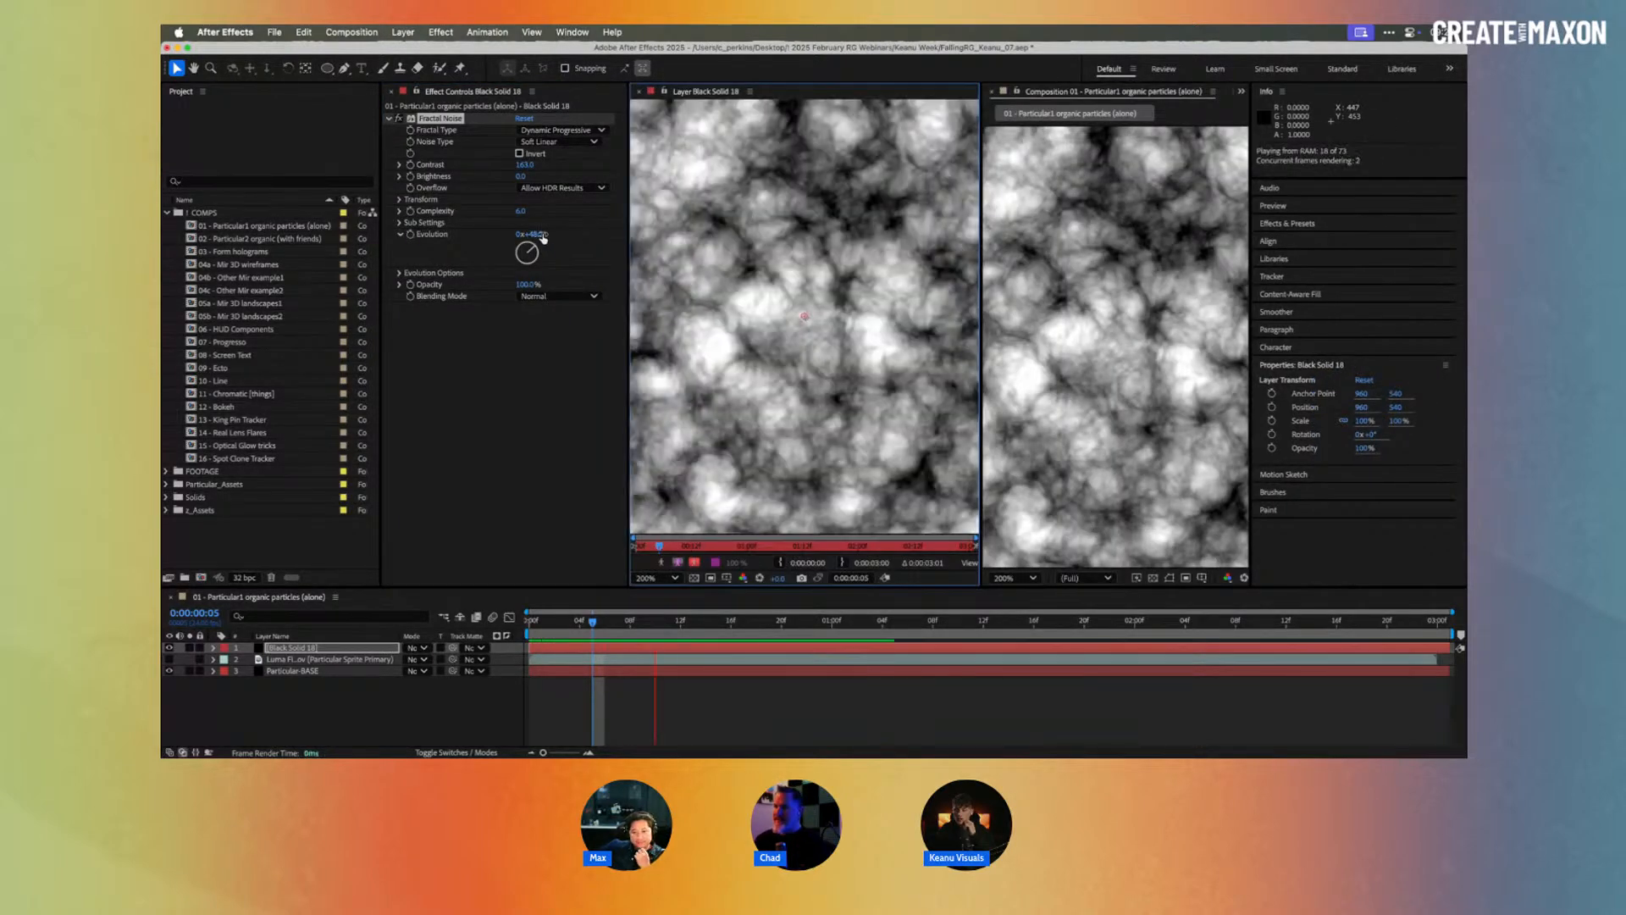
pyautogui.click(643, 93)
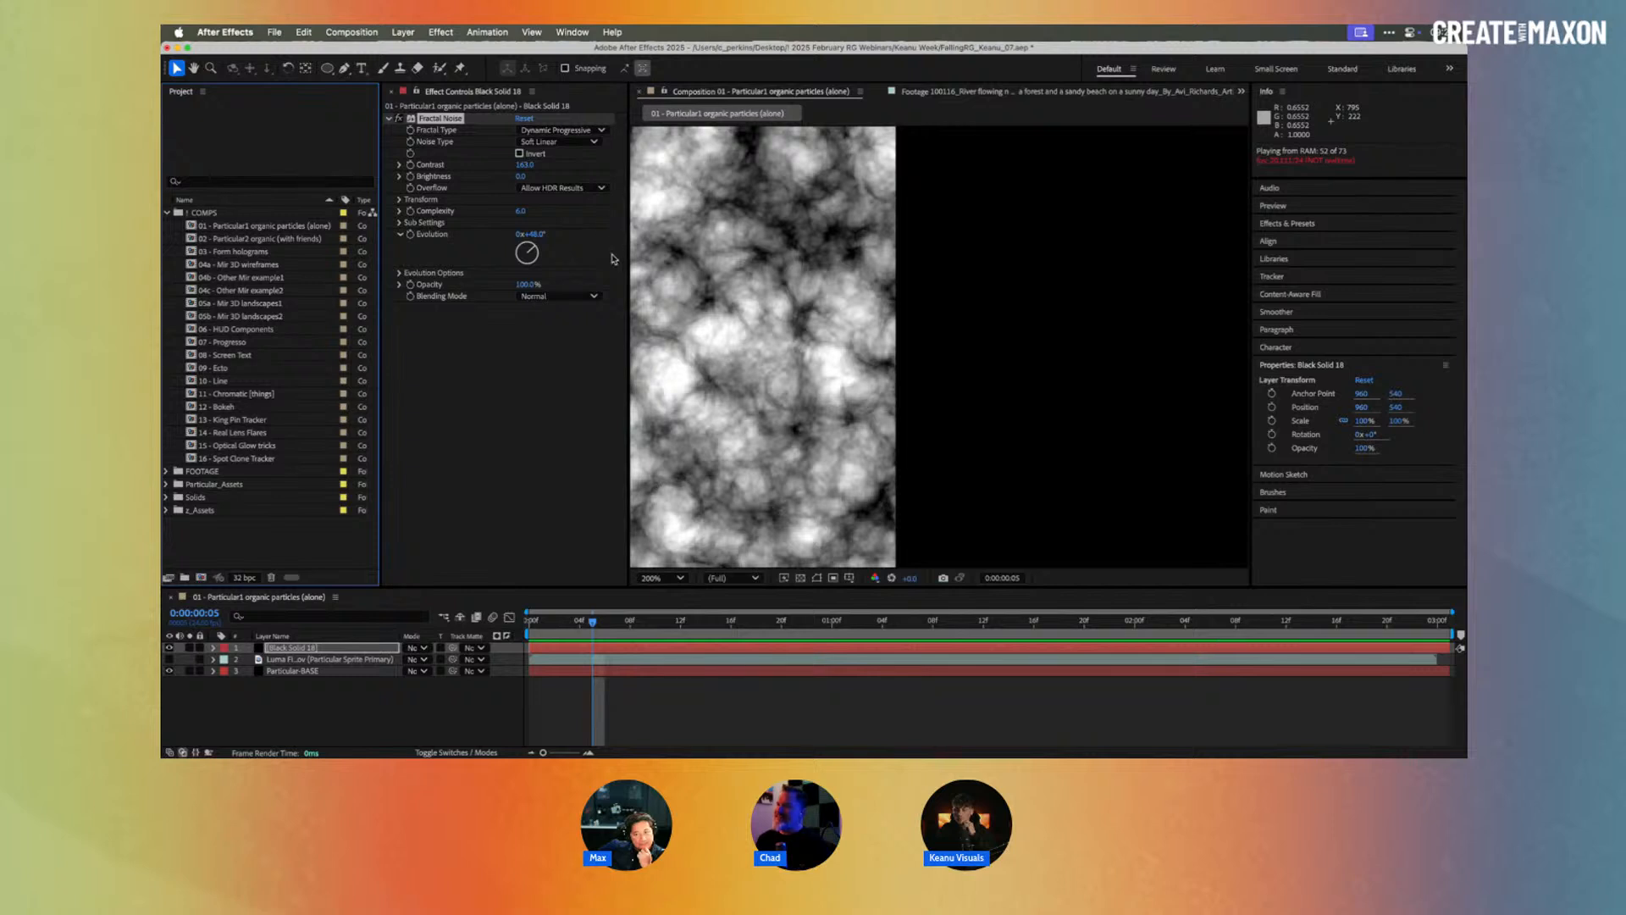
pyautogui.click(537, 235)
pyautogui.write('0')
pyautogui.press('Return')
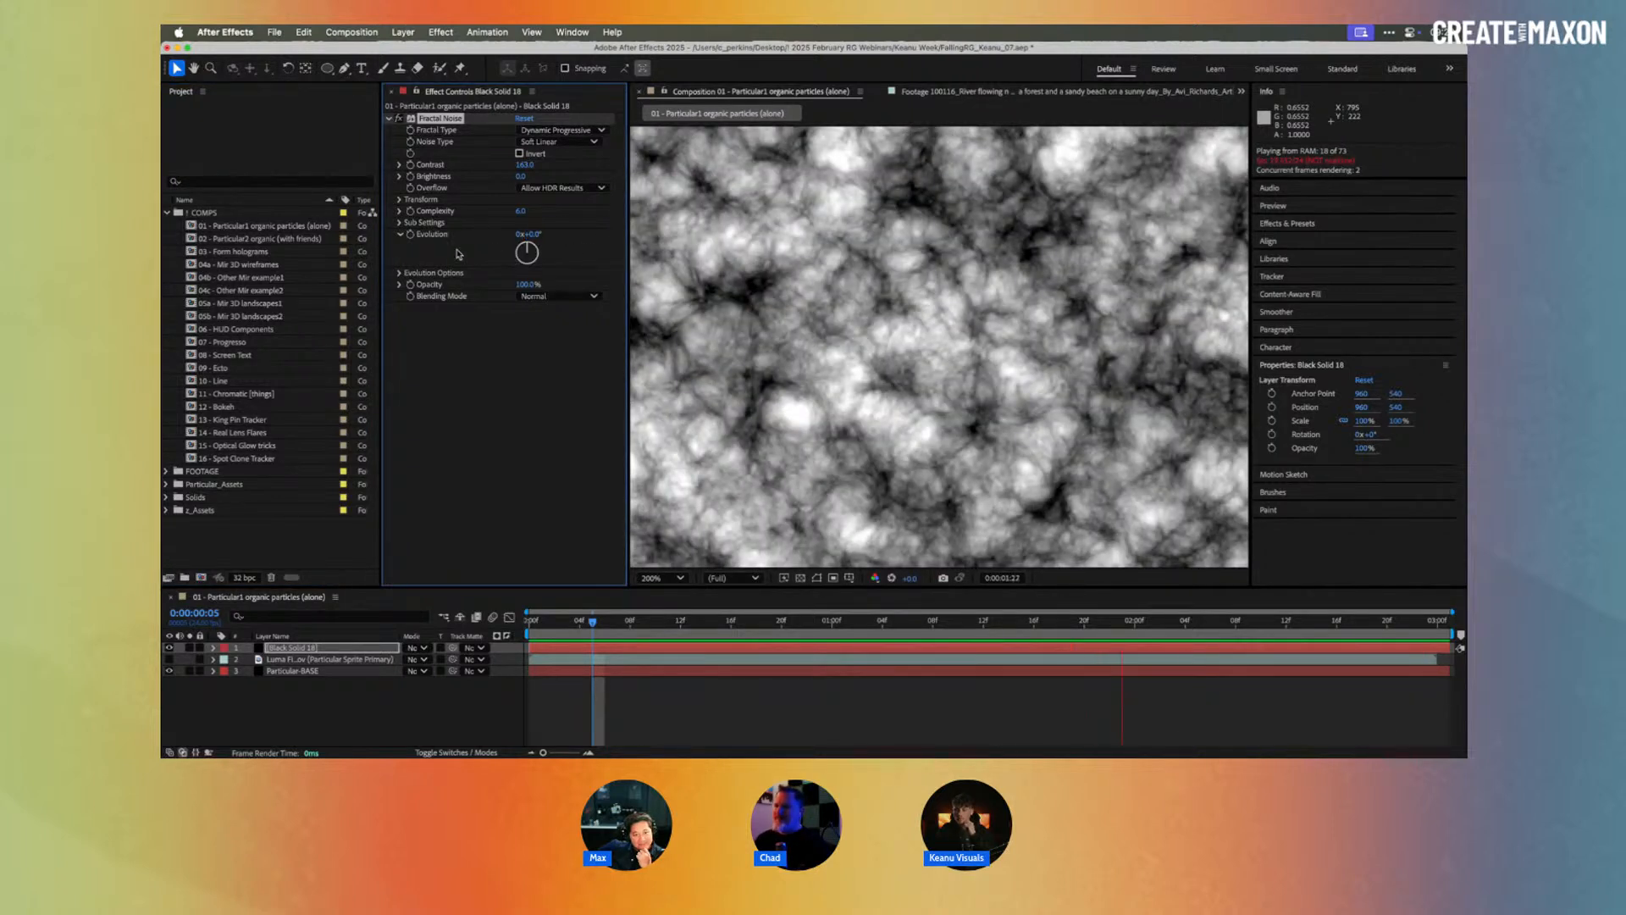
# Step: Add the expression time to the Evolution property of the black solid's Fractal Noise
pyautogui.moveTo(598, 623); pyautogui.dragTo(570, 623)
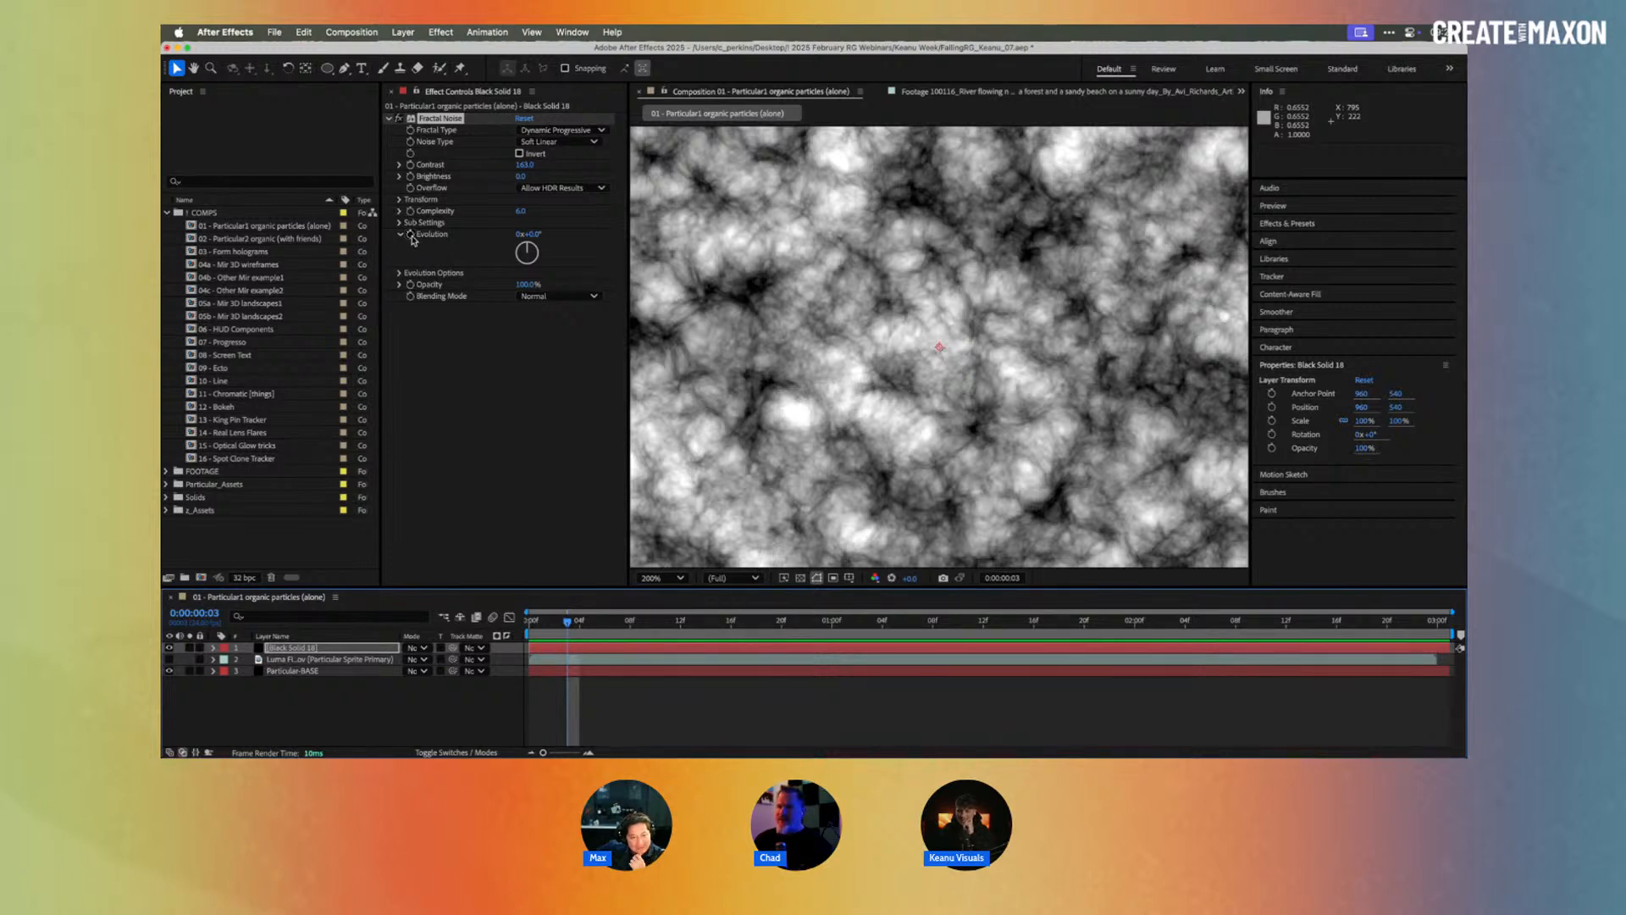
pyautogui.keyDown('alt'); pyautogui.click(412, 237); pyautogui.keyUp('alt')
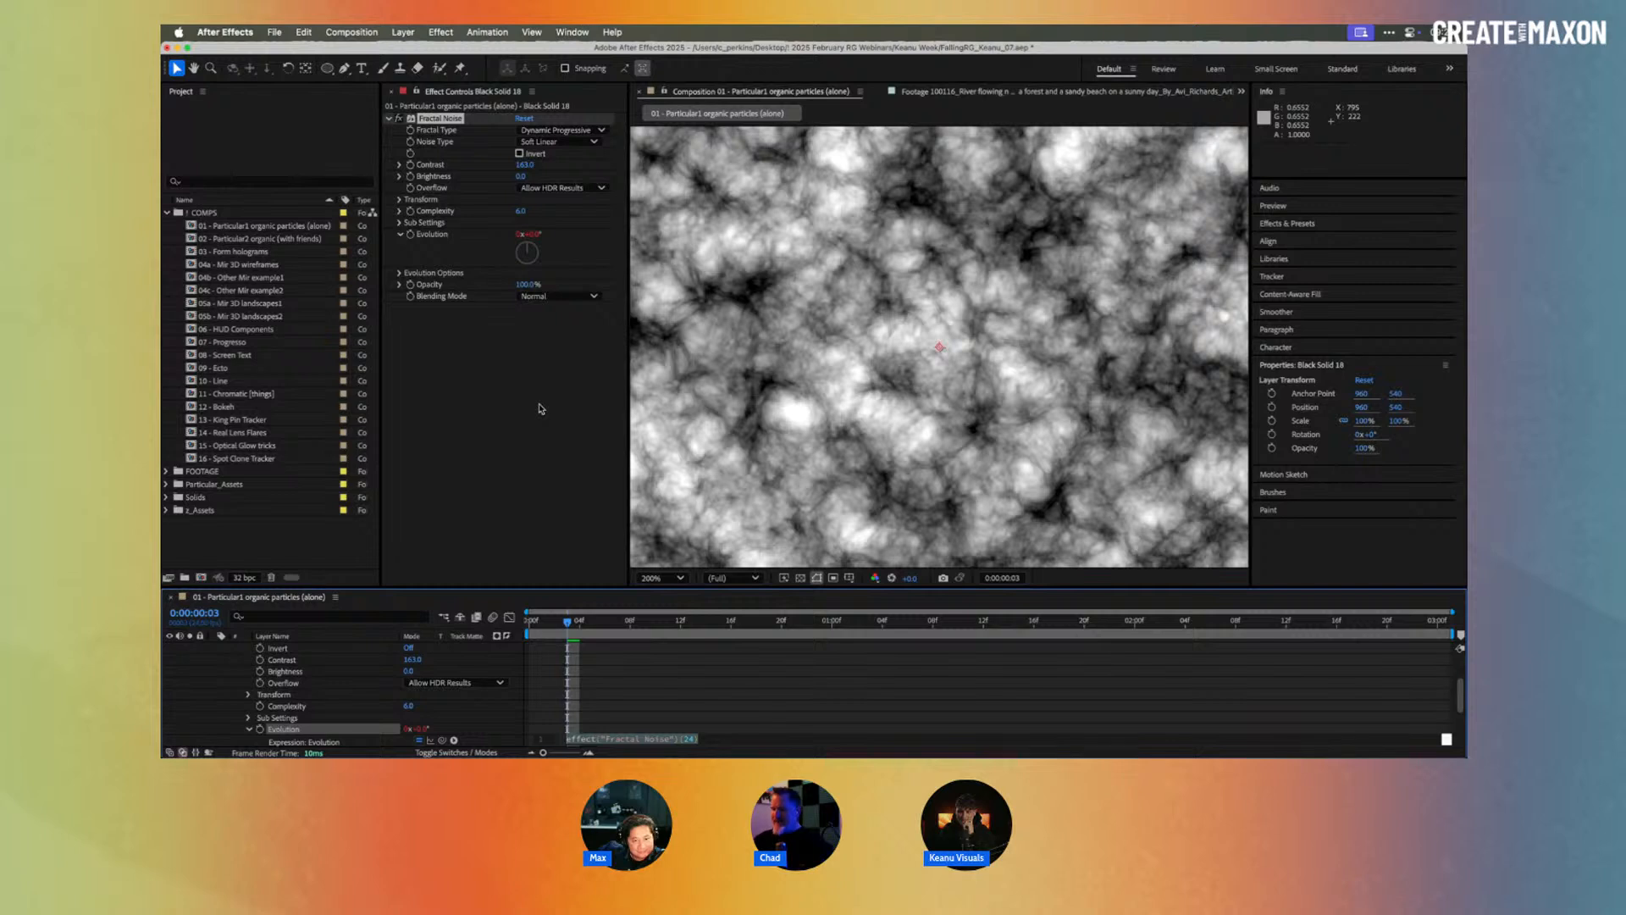
pyautogui.write('time')
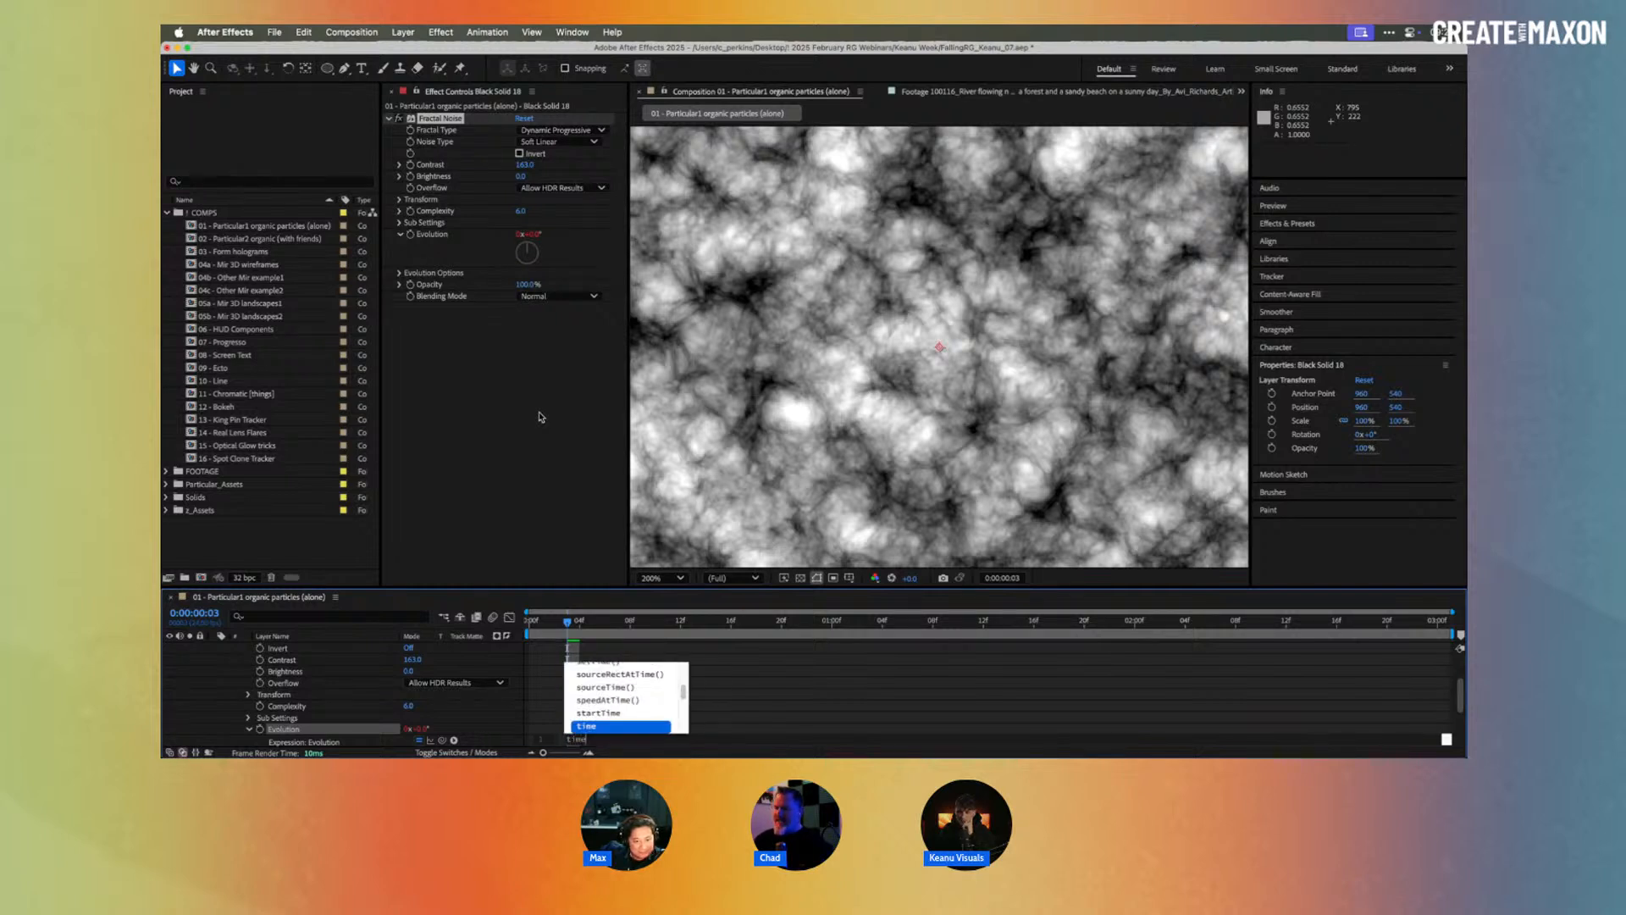
pyautogui.click(754, 680)
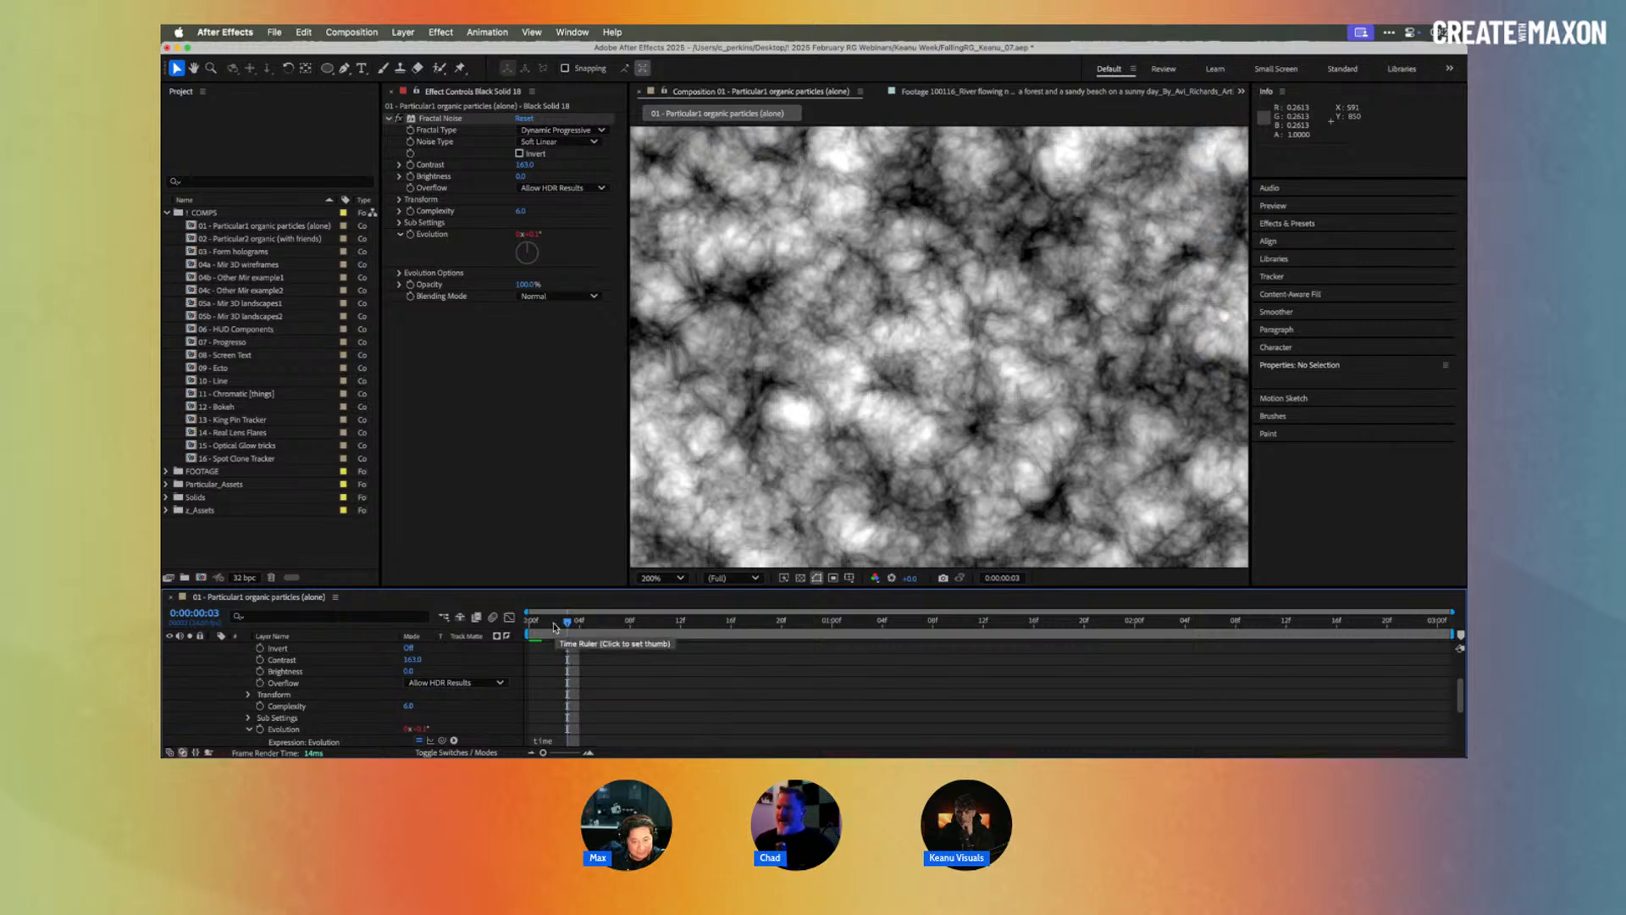
# Step: Check how the noise evolves at 0, 1 and 2 seconds, and scrub through the rest of the composition
pyautogui.click(529, 623)
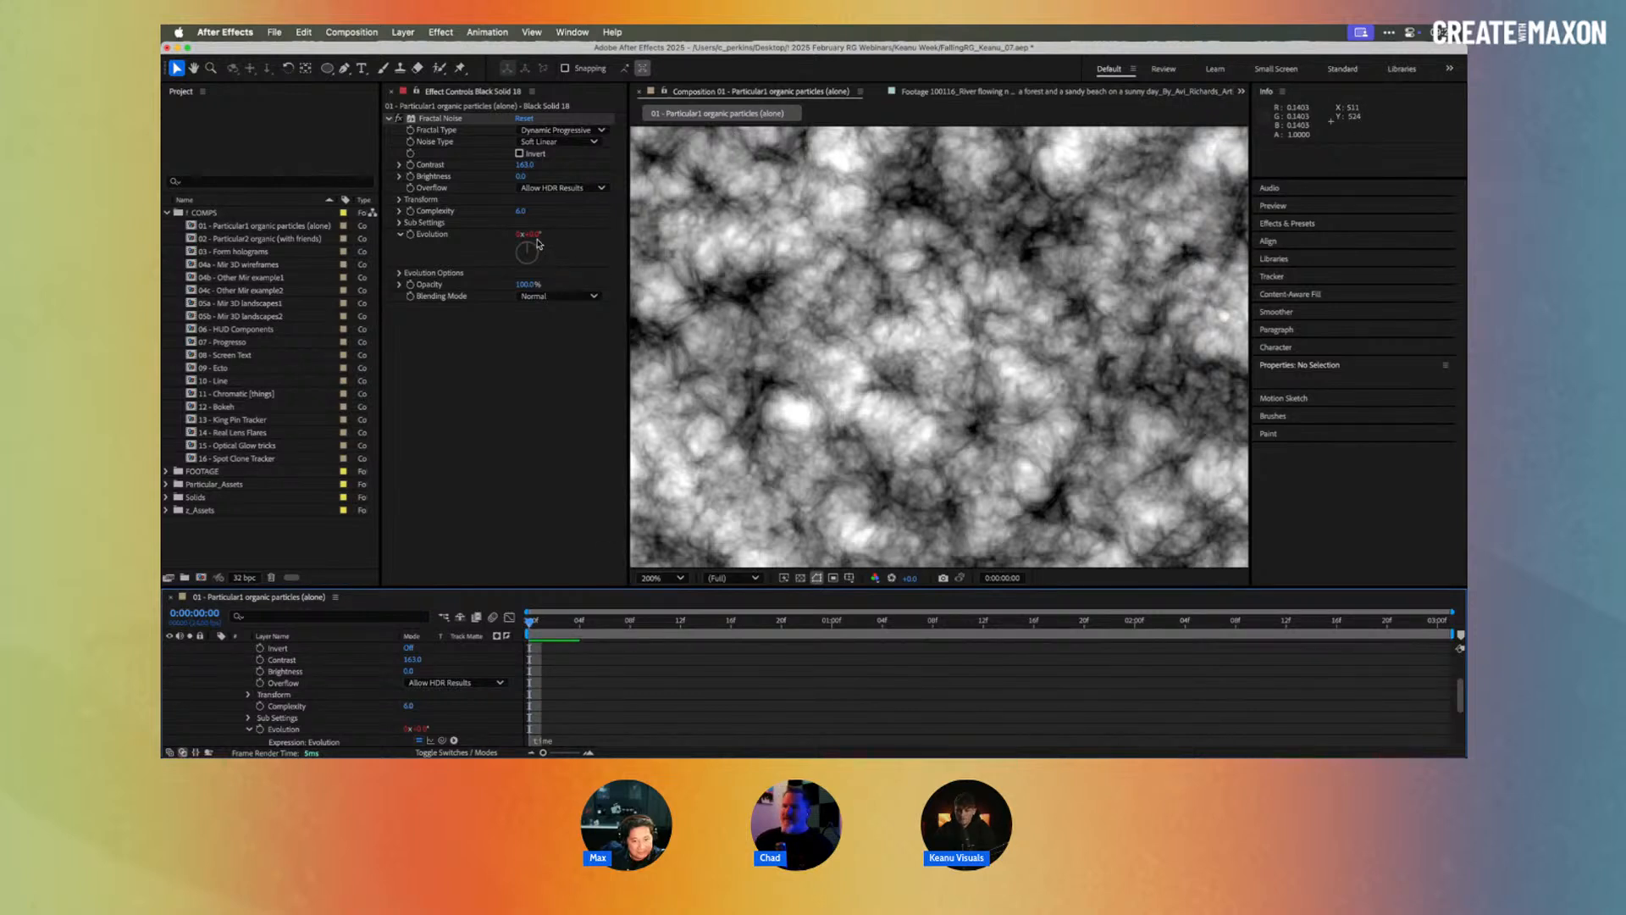
pyautogui.click(830, 623)
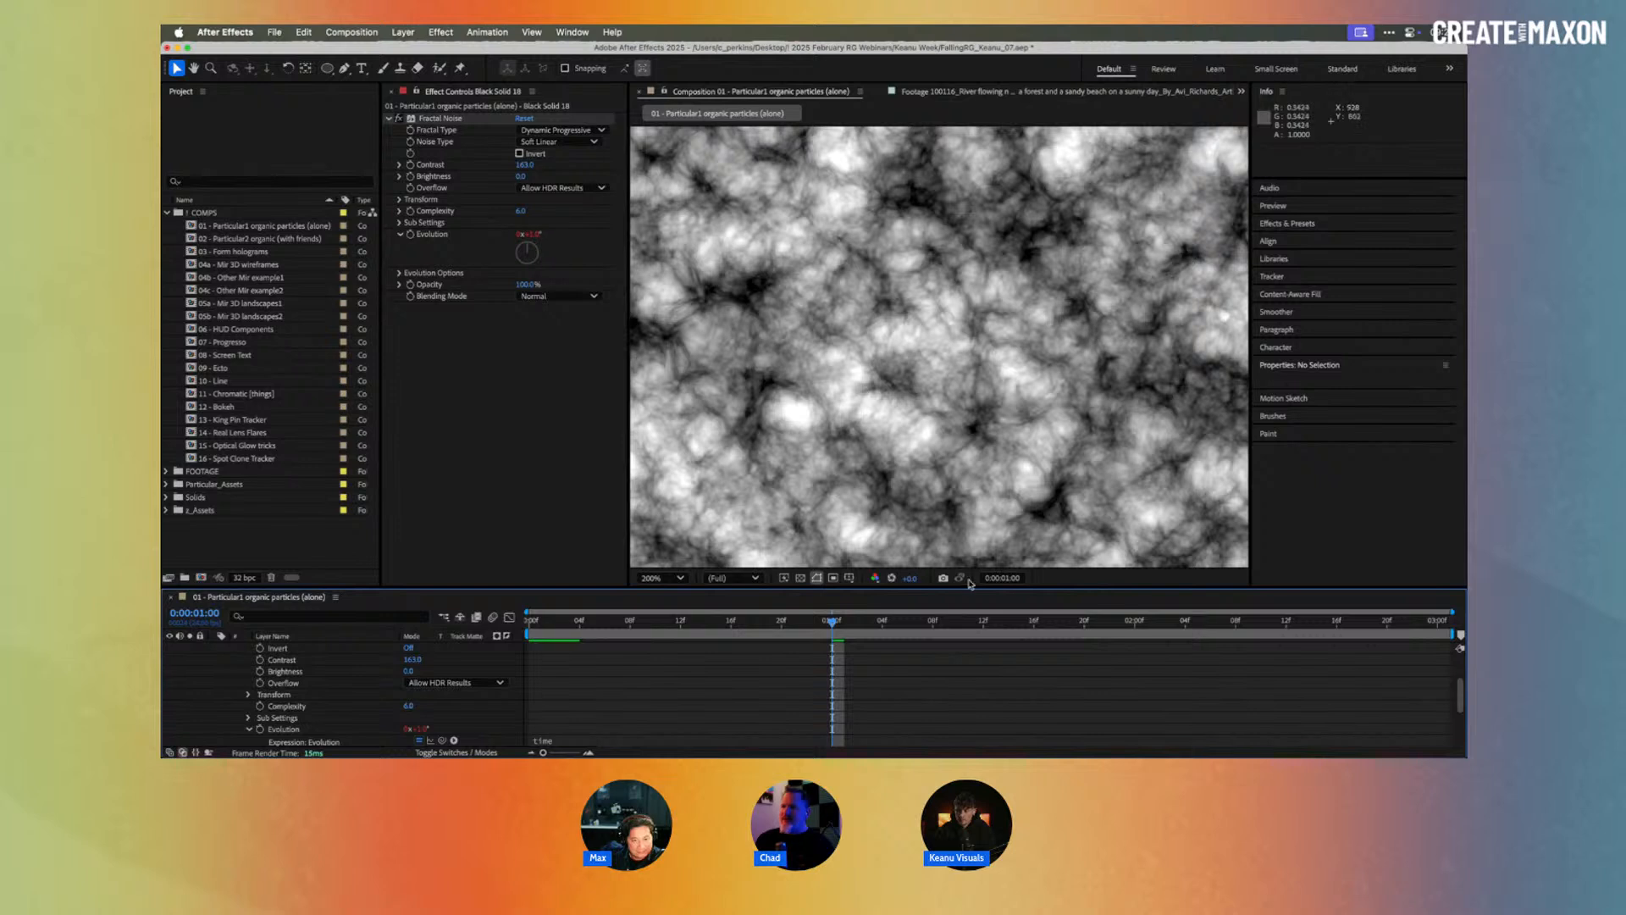
pyautogui.click(1136, 621)
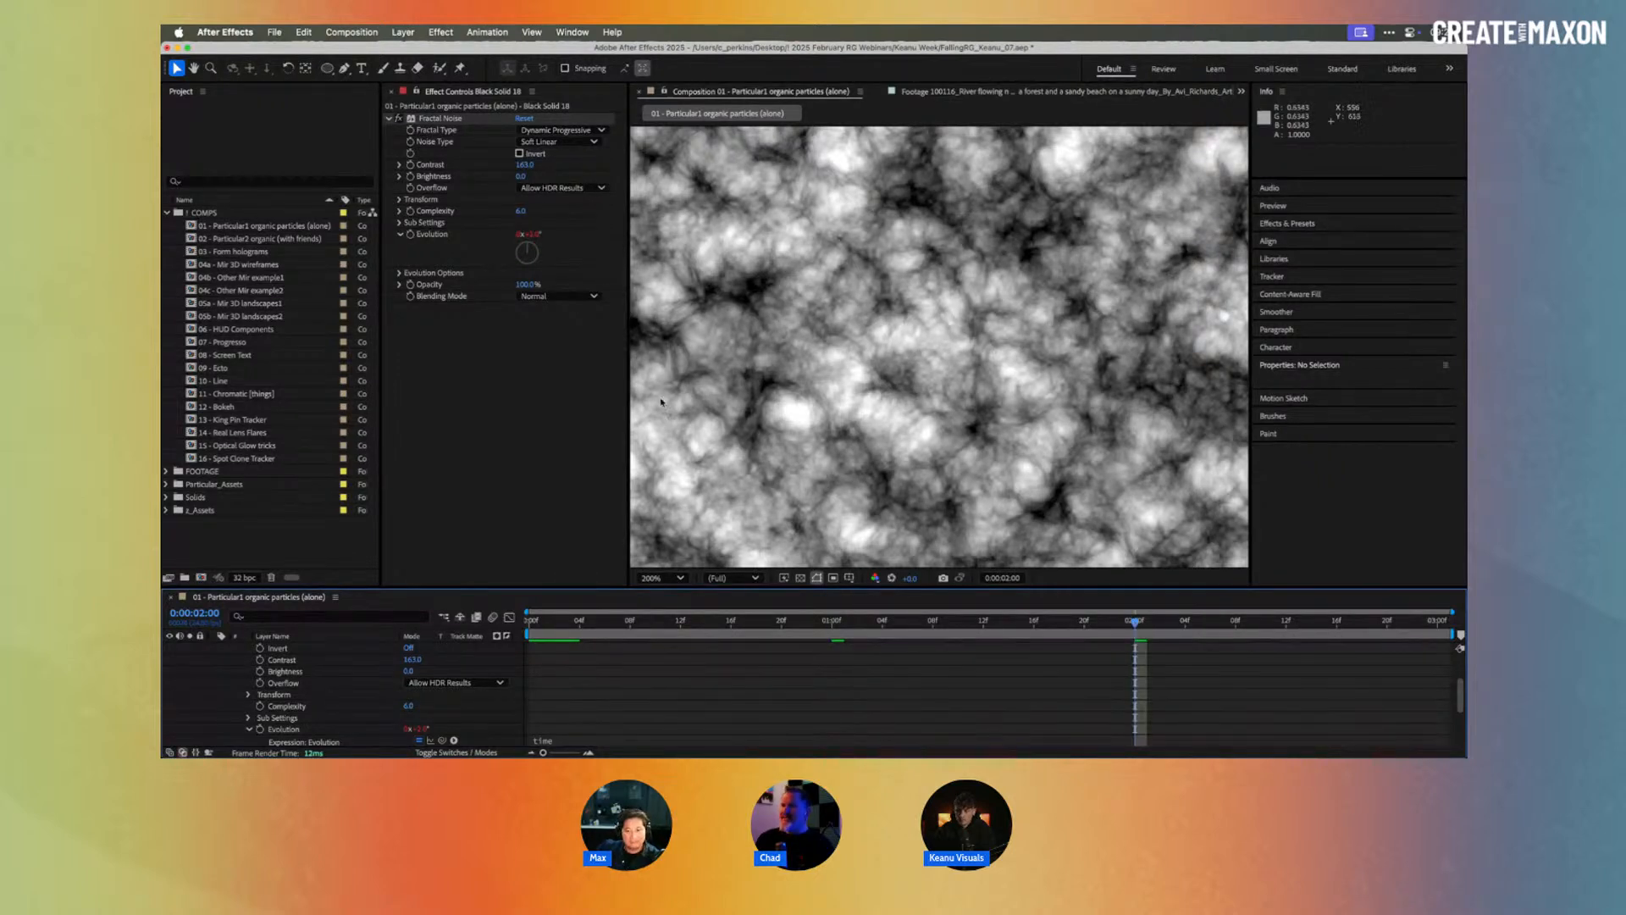
pyautogui.click(532, 622)
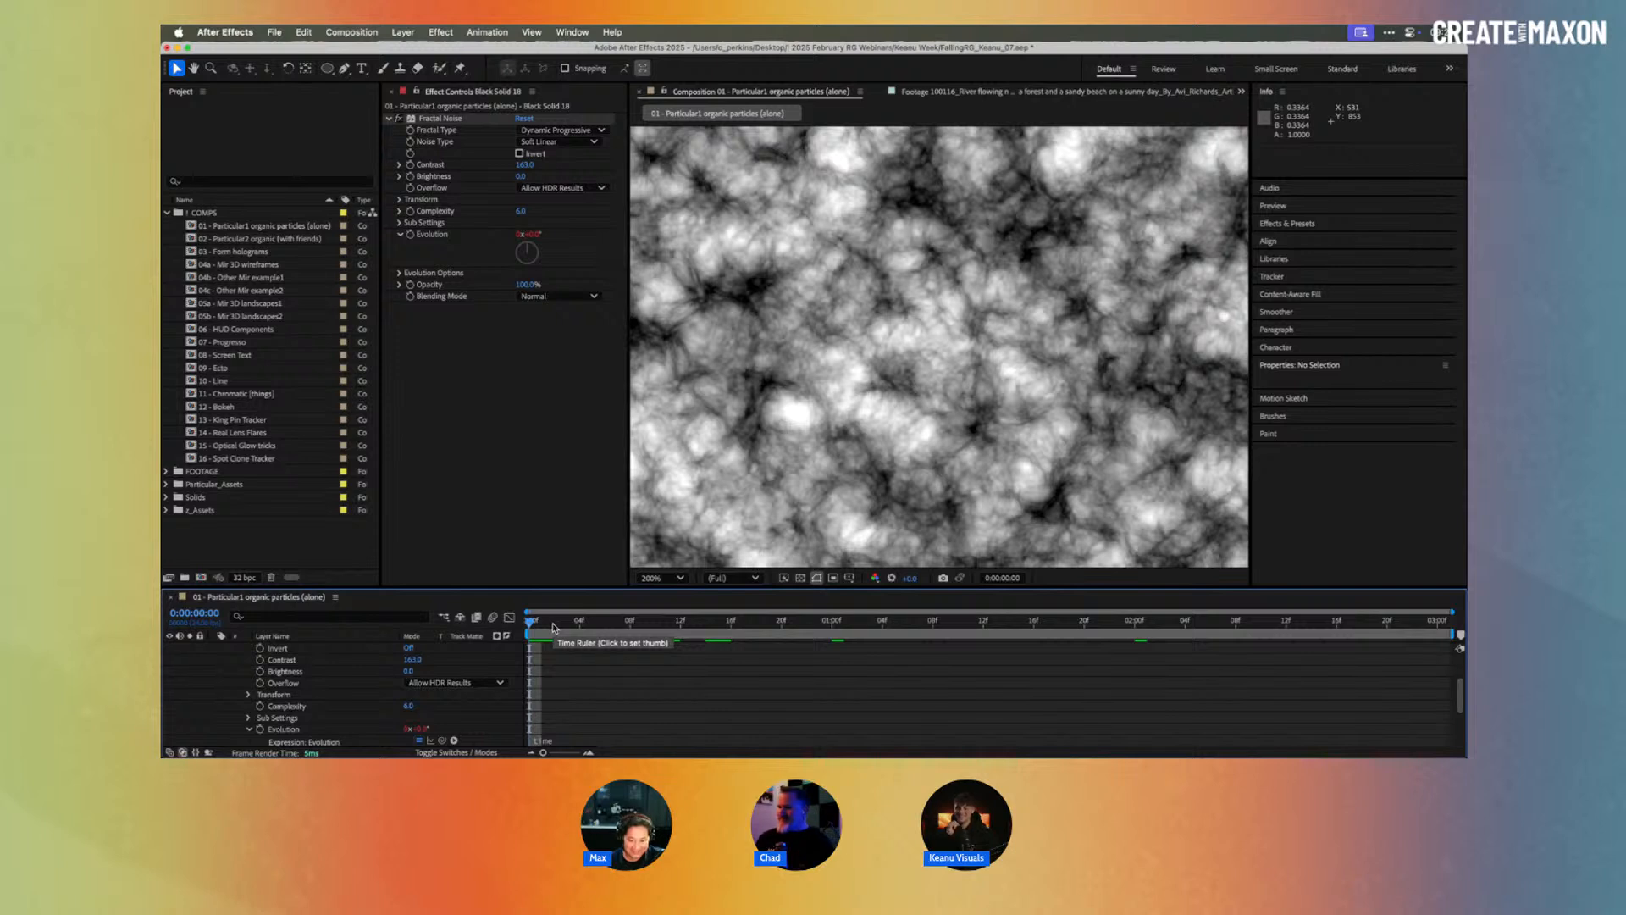
pyautogui.moveTo(566, 626)
pyautogui.mouseDown()
pyautogui.moveTo(1161, 627)
pyautogui.moveTo(917, 608)
pyautogui.moveTo(594, 639)
pyautogui.mouseUp()
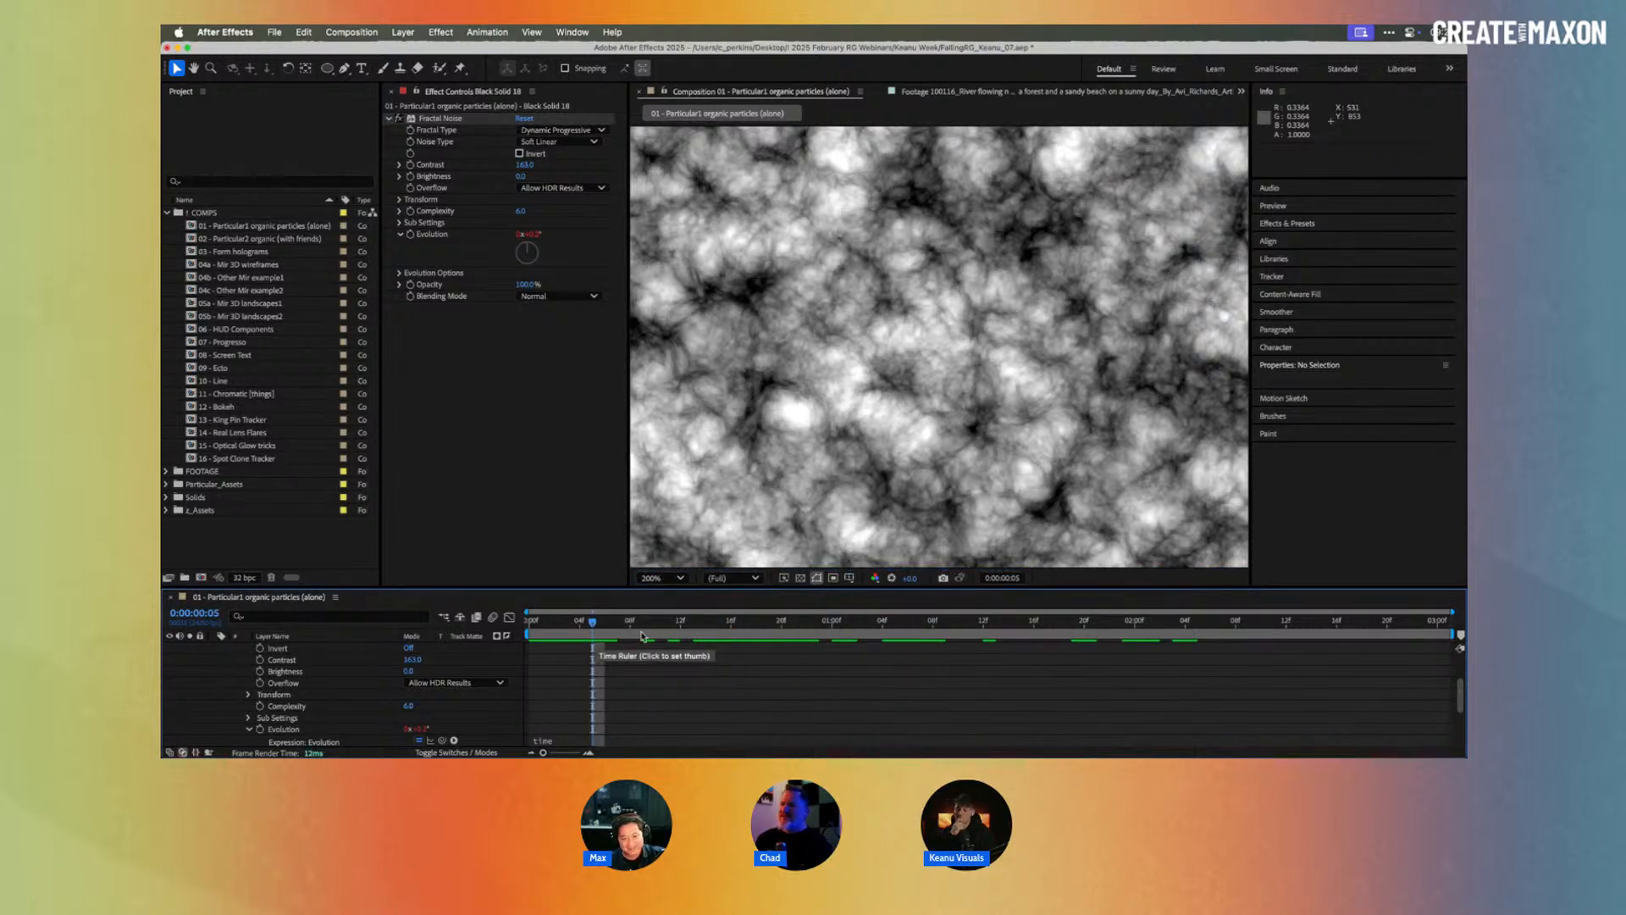
pyautogui.moveTo(1437, 625); pyautogui.dragTo(556, 603)
# Step: Change the Evolution expression to time*40 and preview the noise animation from the start
pyautogui.click(551, 735)
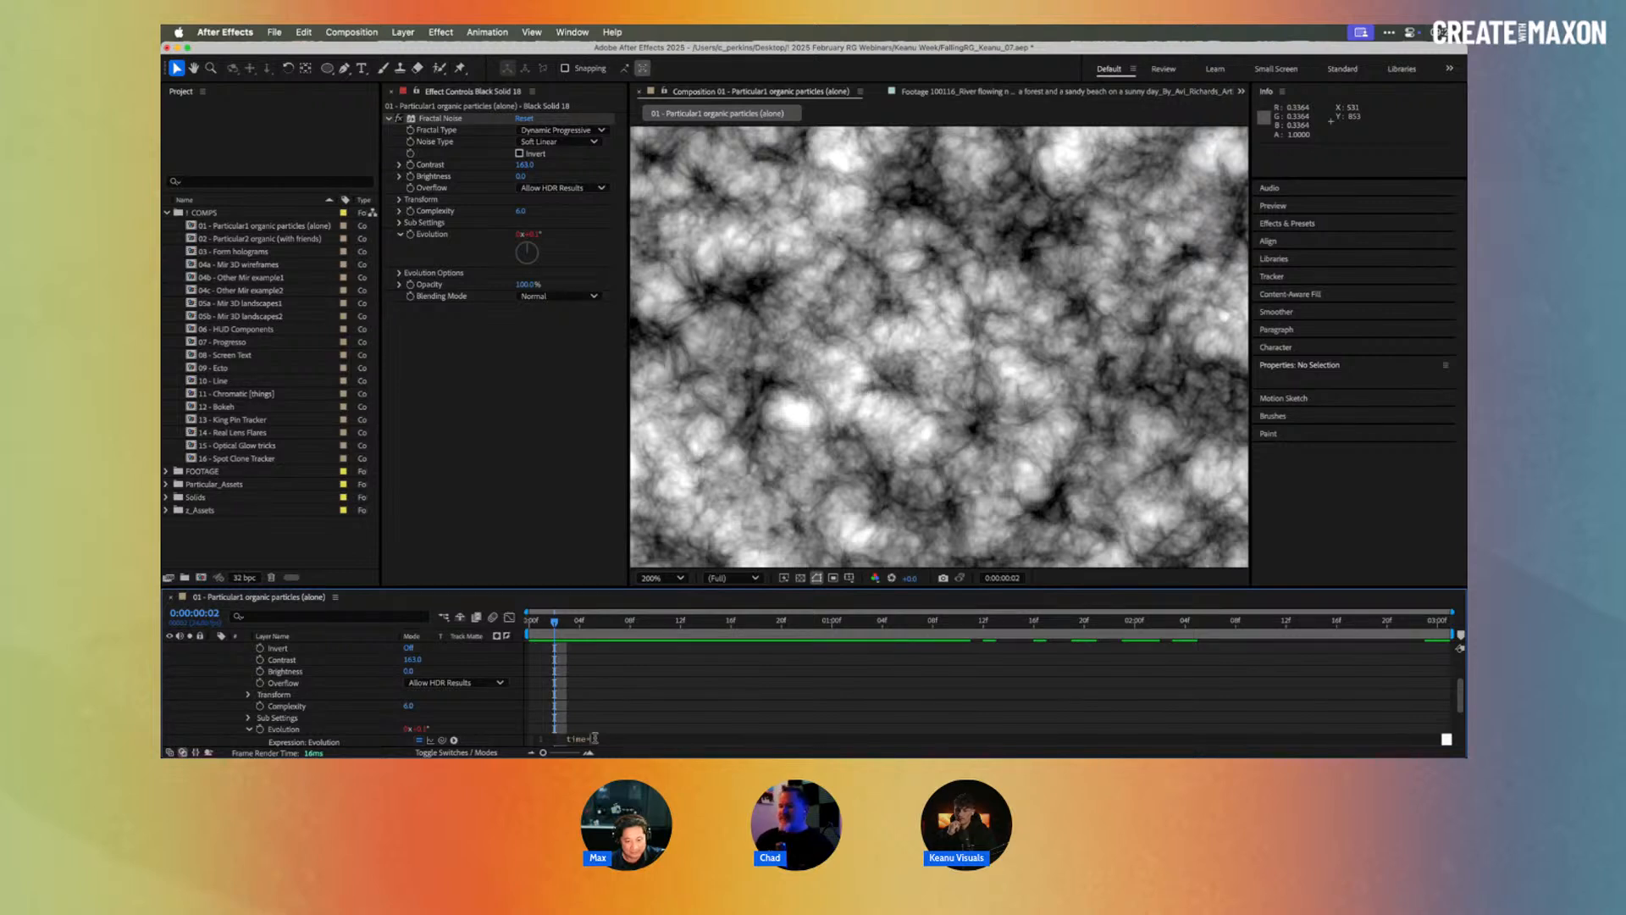
pyautogui.click(603, 708)
pyautogui.moveTo(550, 628); pyautogui.dragTo(528, 628)
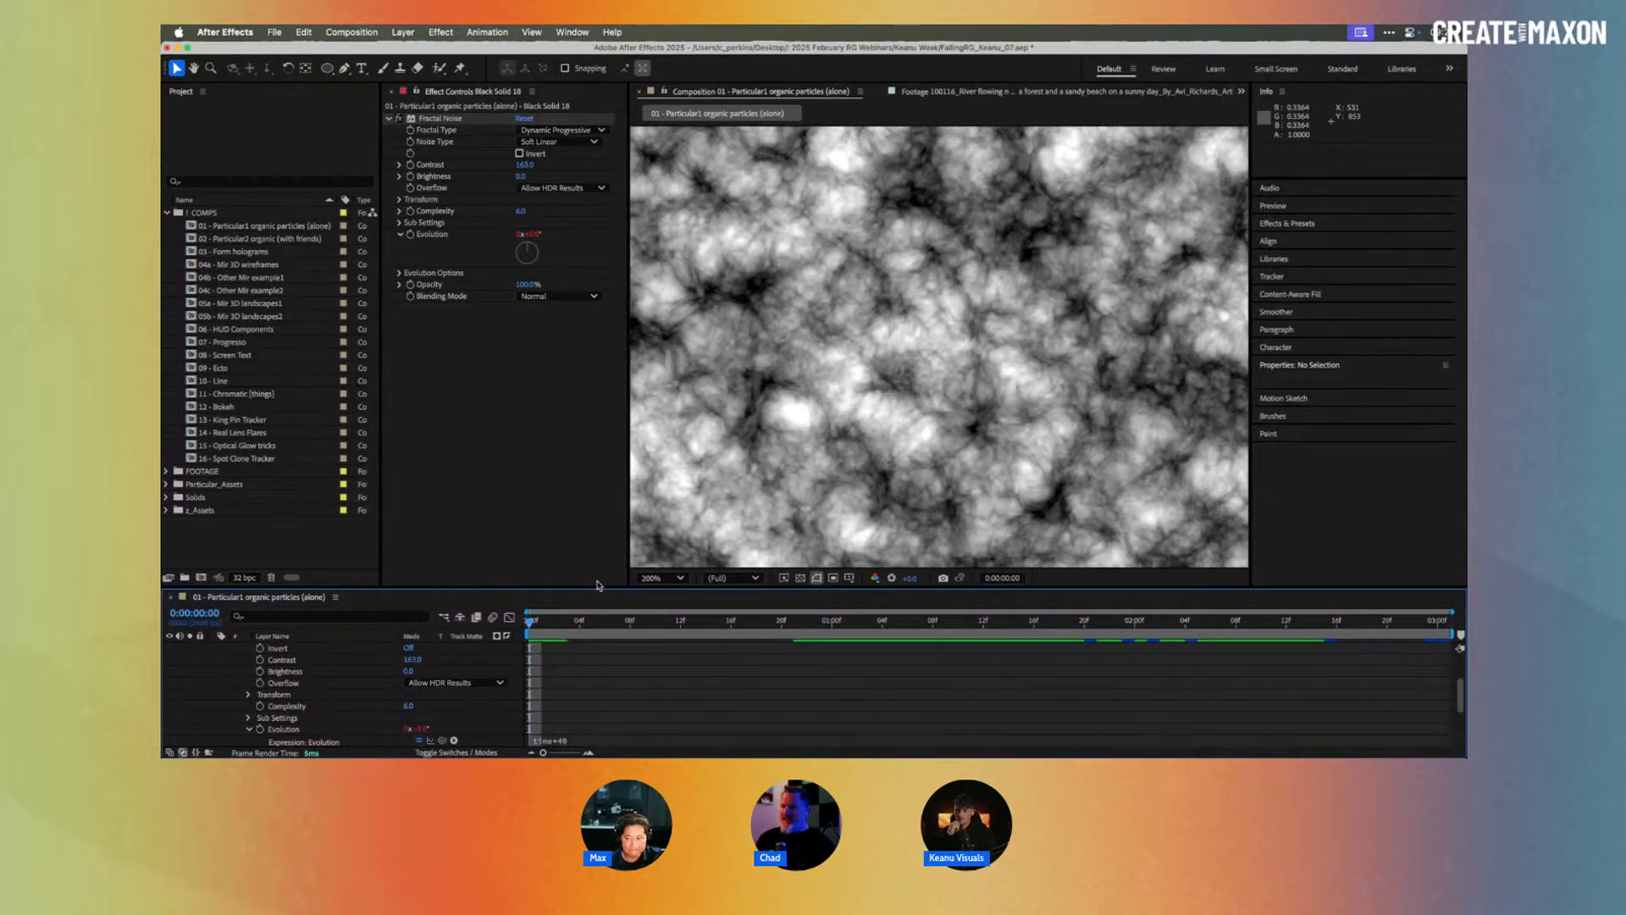
pyautogui.click(833, 626)
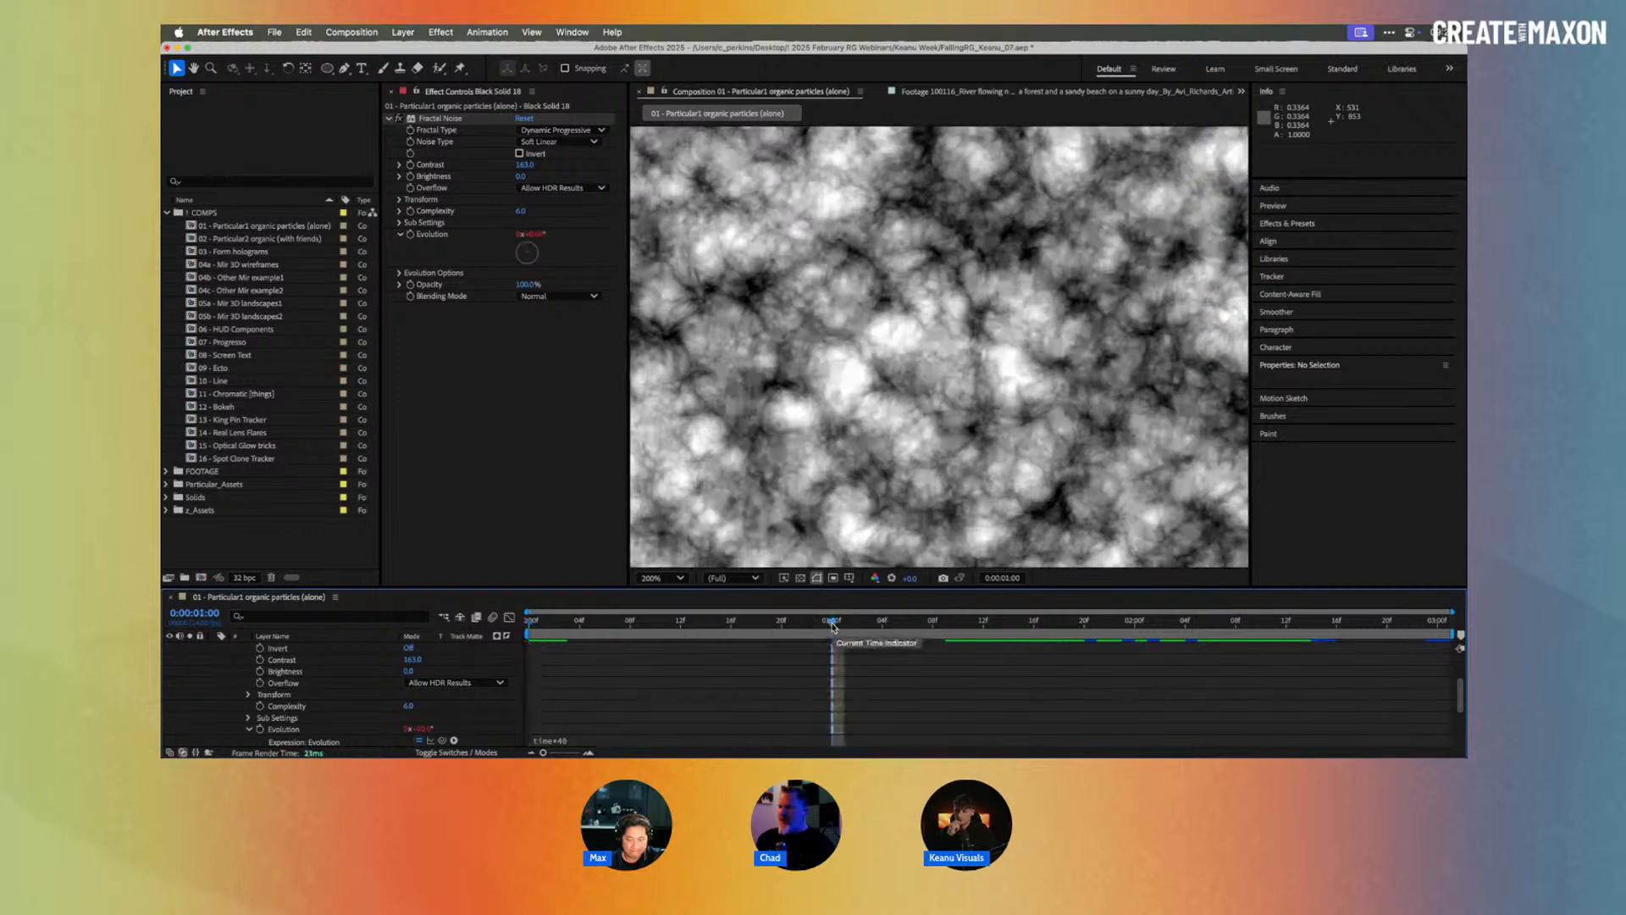
pyautogui.click(1135, 628)
pyautogui.moveTo(1136, 628); pyautogui.dragTo(471, 585)
pyautogui.press('space')
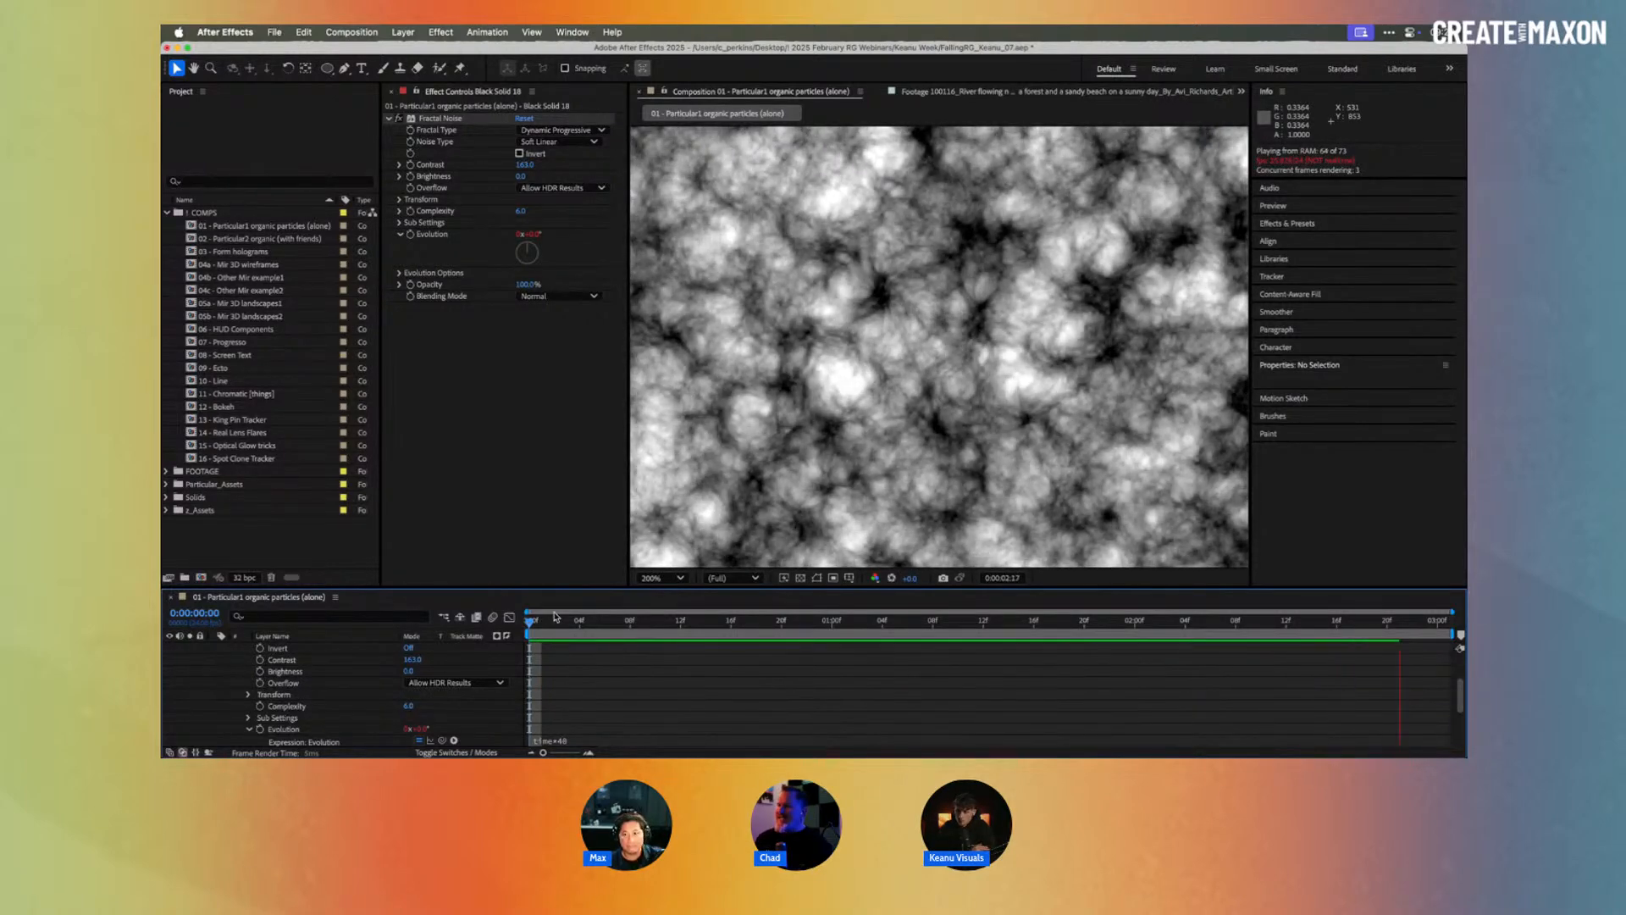
pyautogui.press('space')
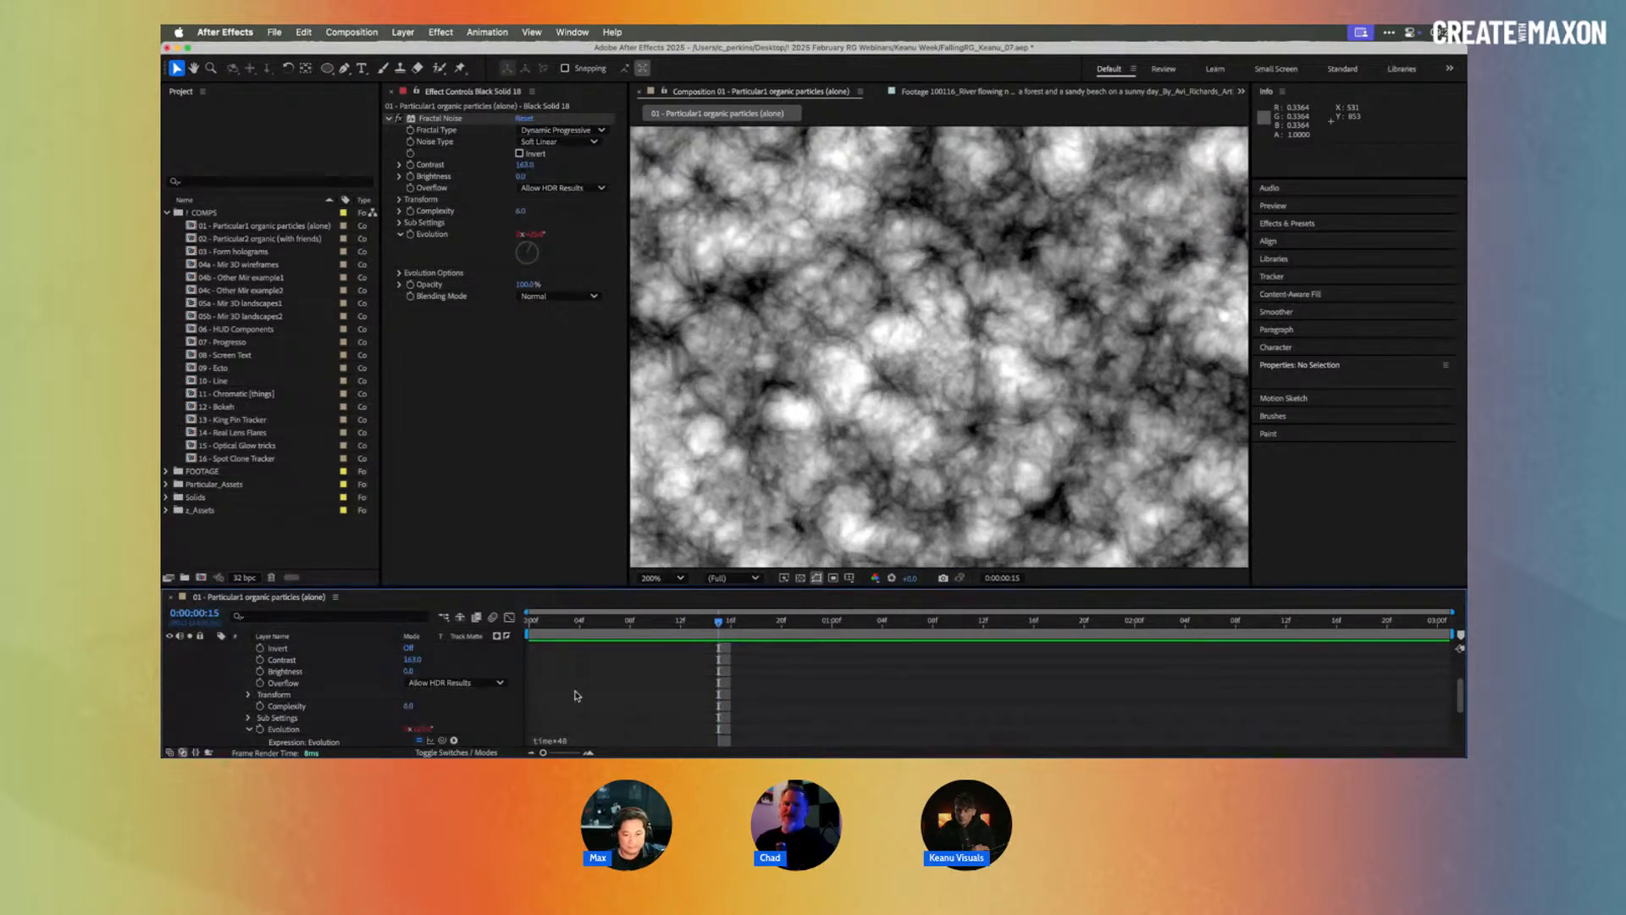
# Step: Change the Evolution expression to time*60 and play the faster noise animation from the start
pyautogui.click(611, 741)
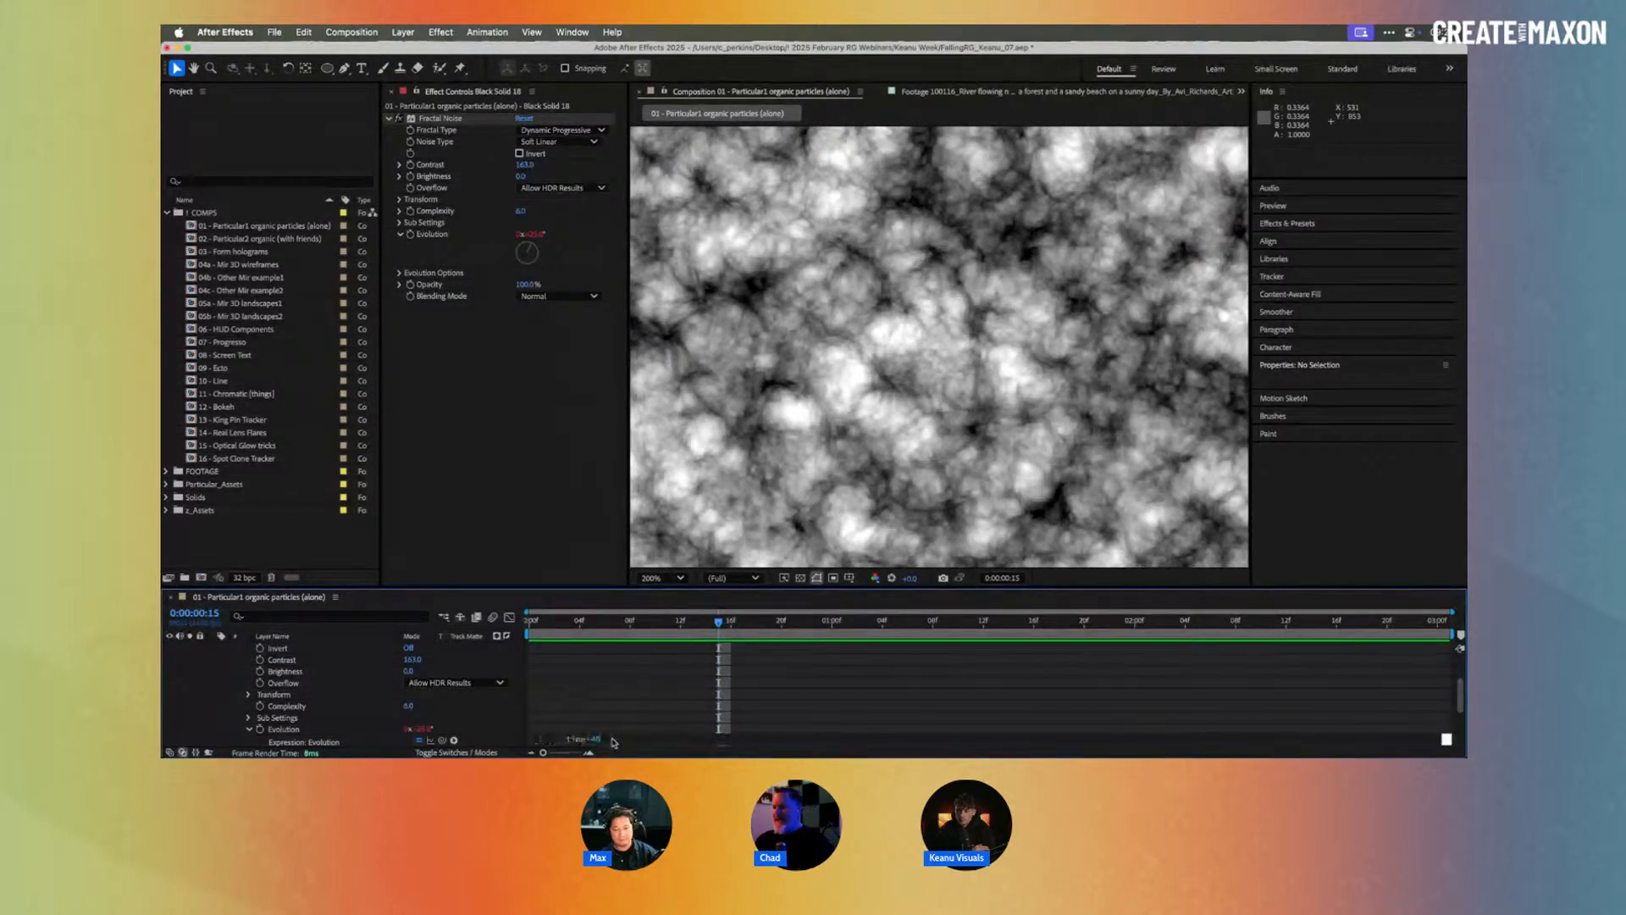
pyautogui.press('BackSpace')
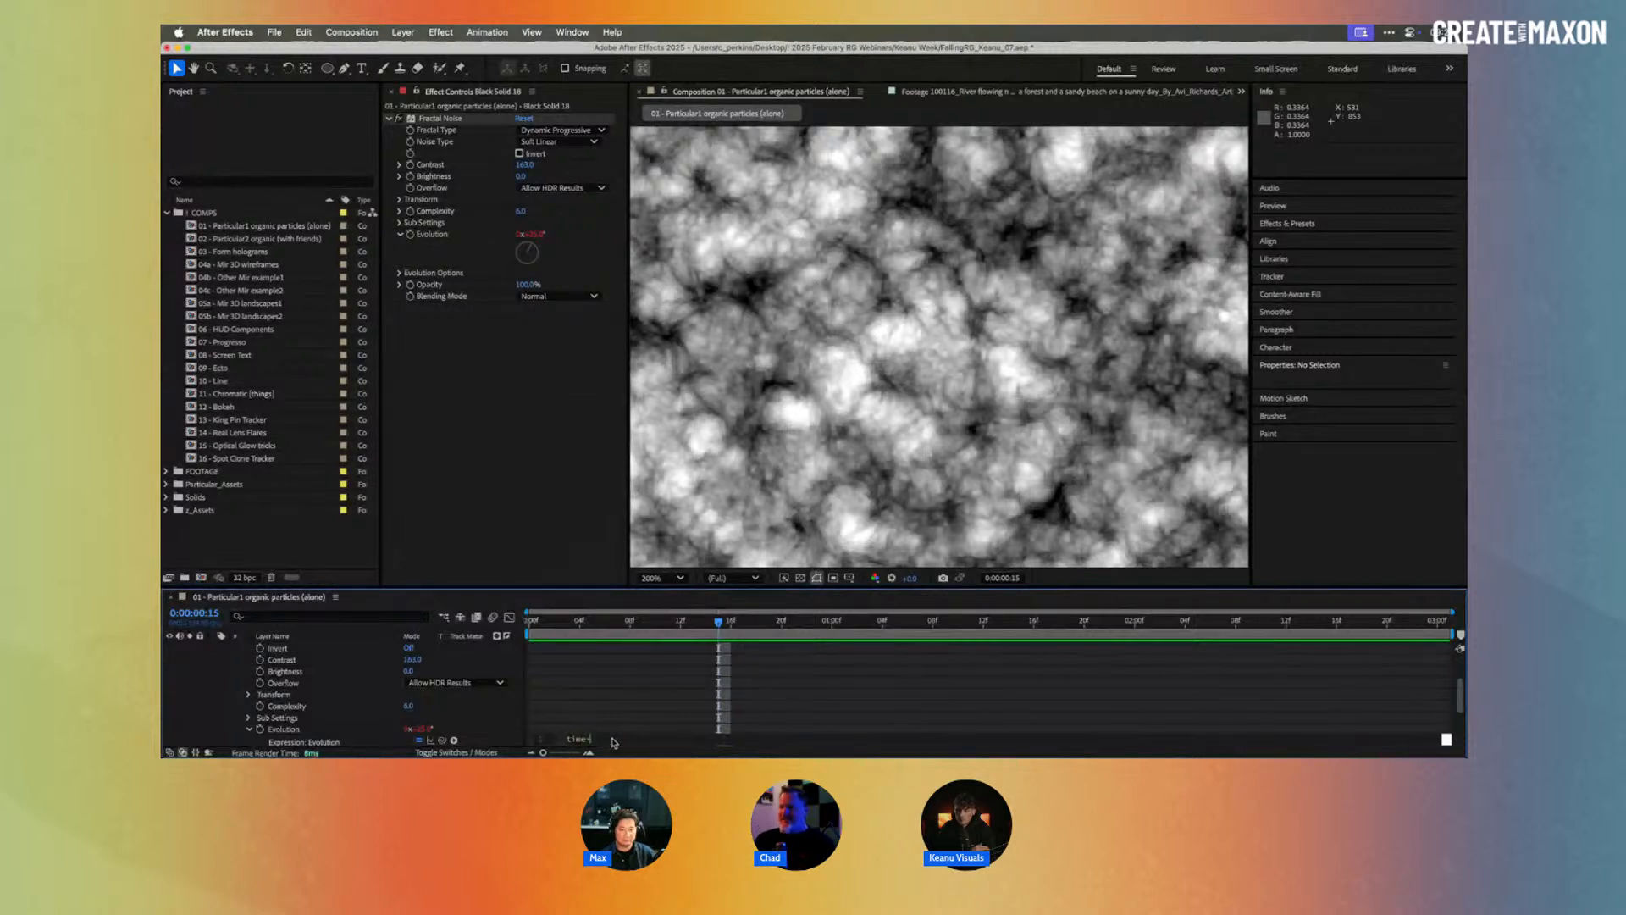
pyautogui.write('60')
pyautogui.rightClick(613, 742)
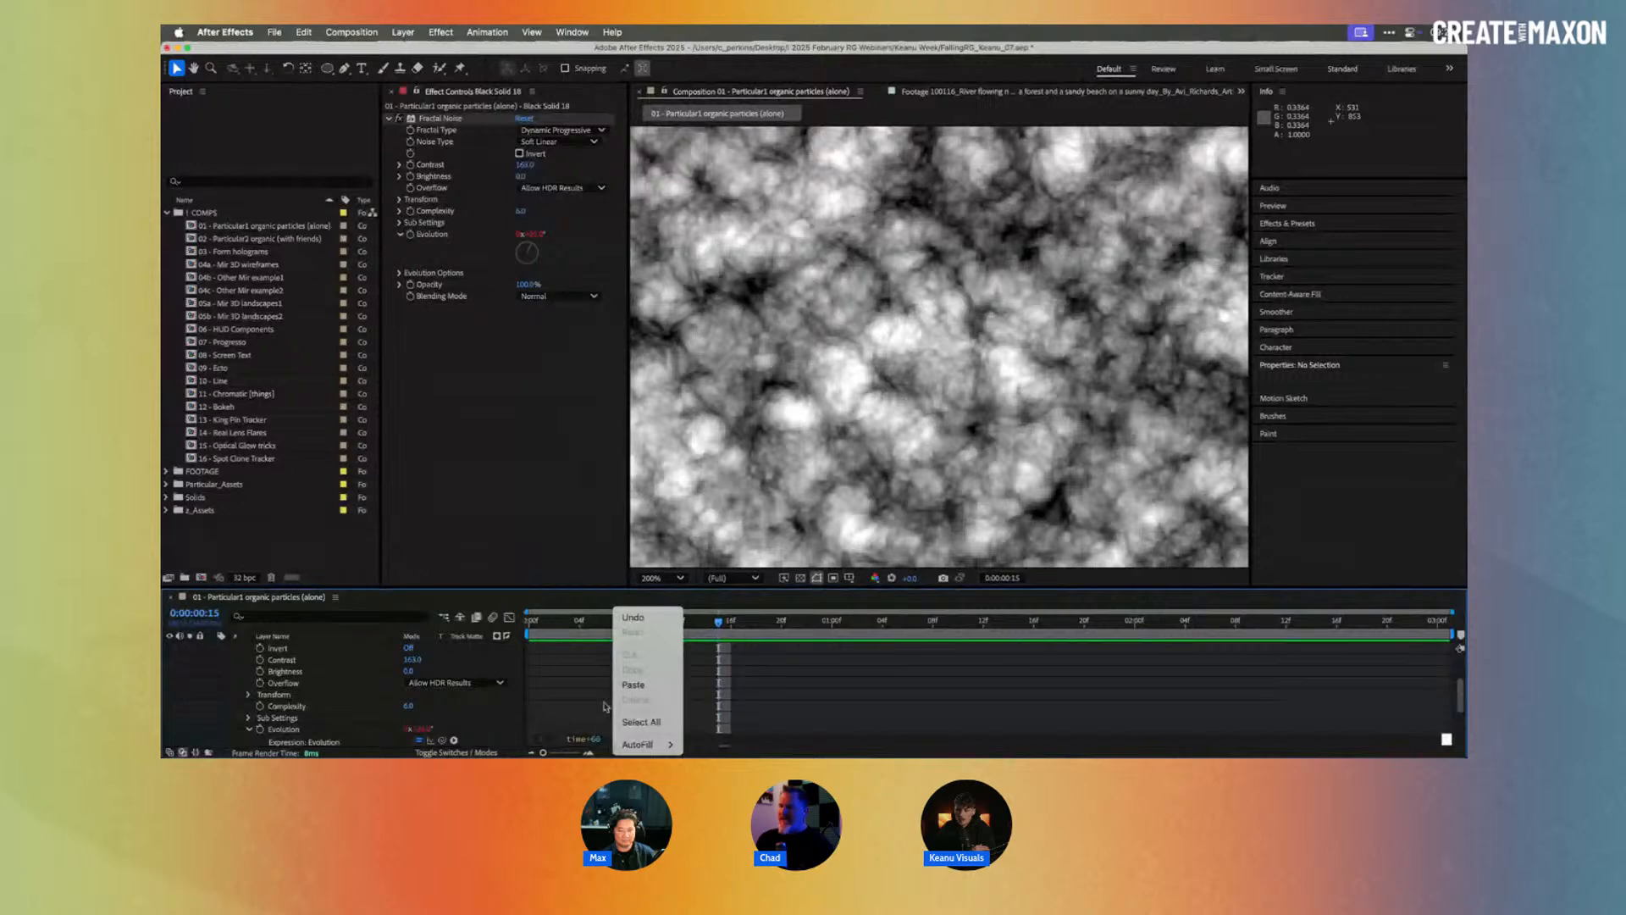
pyautogui.click(570, 697)
pyautogui.moveTo(577, 623); pyautogui.dragTo(531, 625)
pyautogui.press('space')
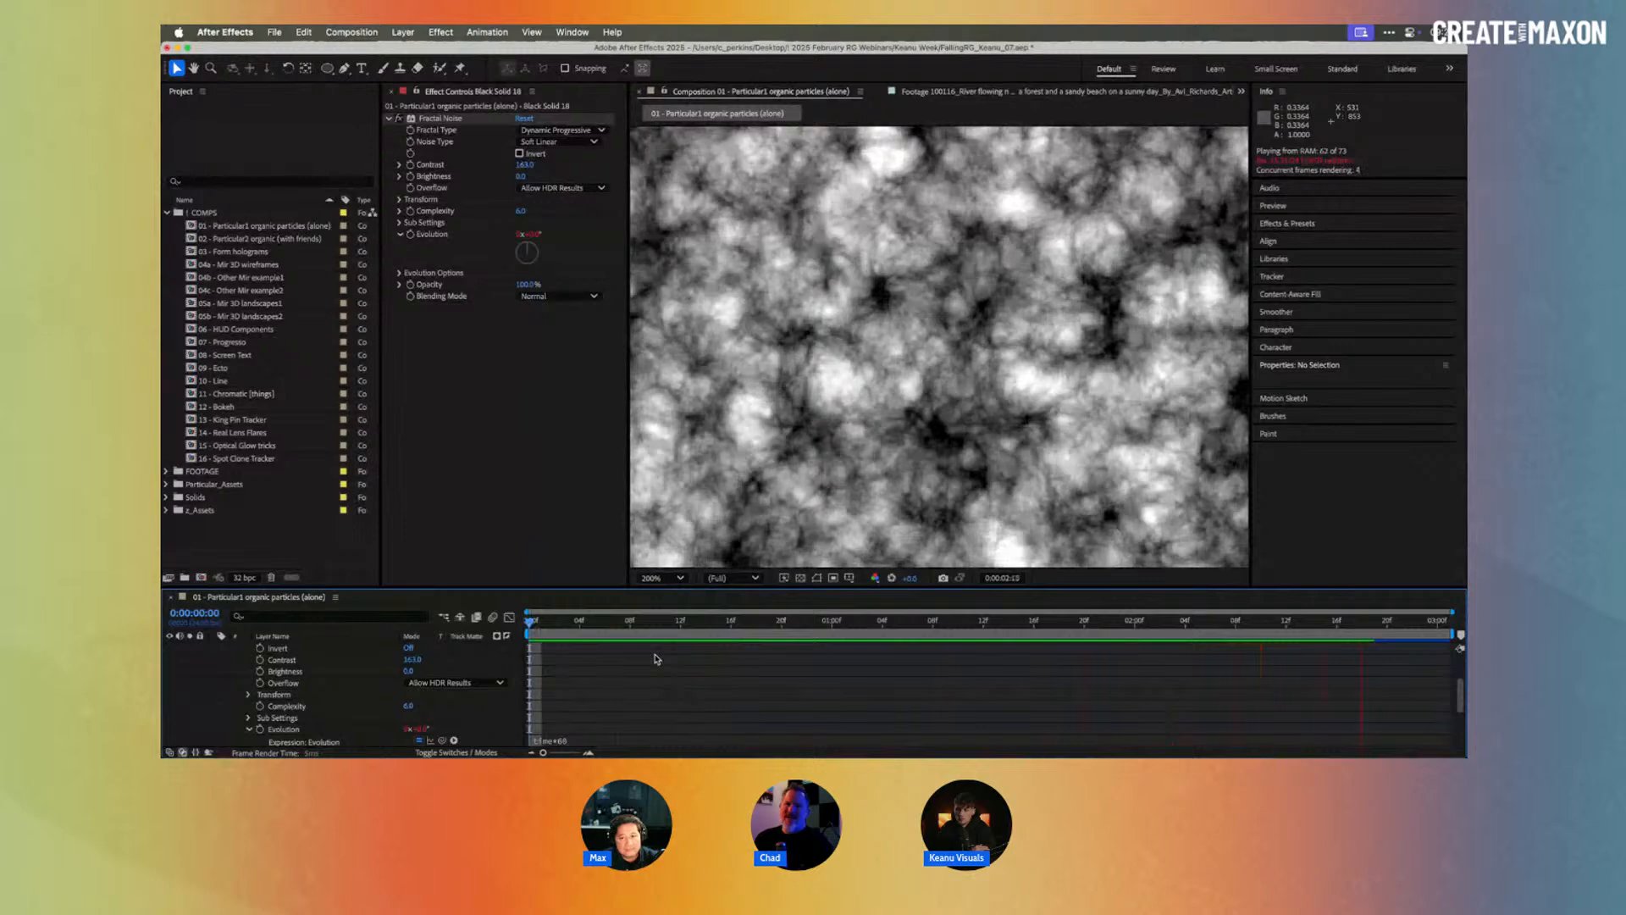
pyautogui.click(656, 624)
pyautogui.press('space')
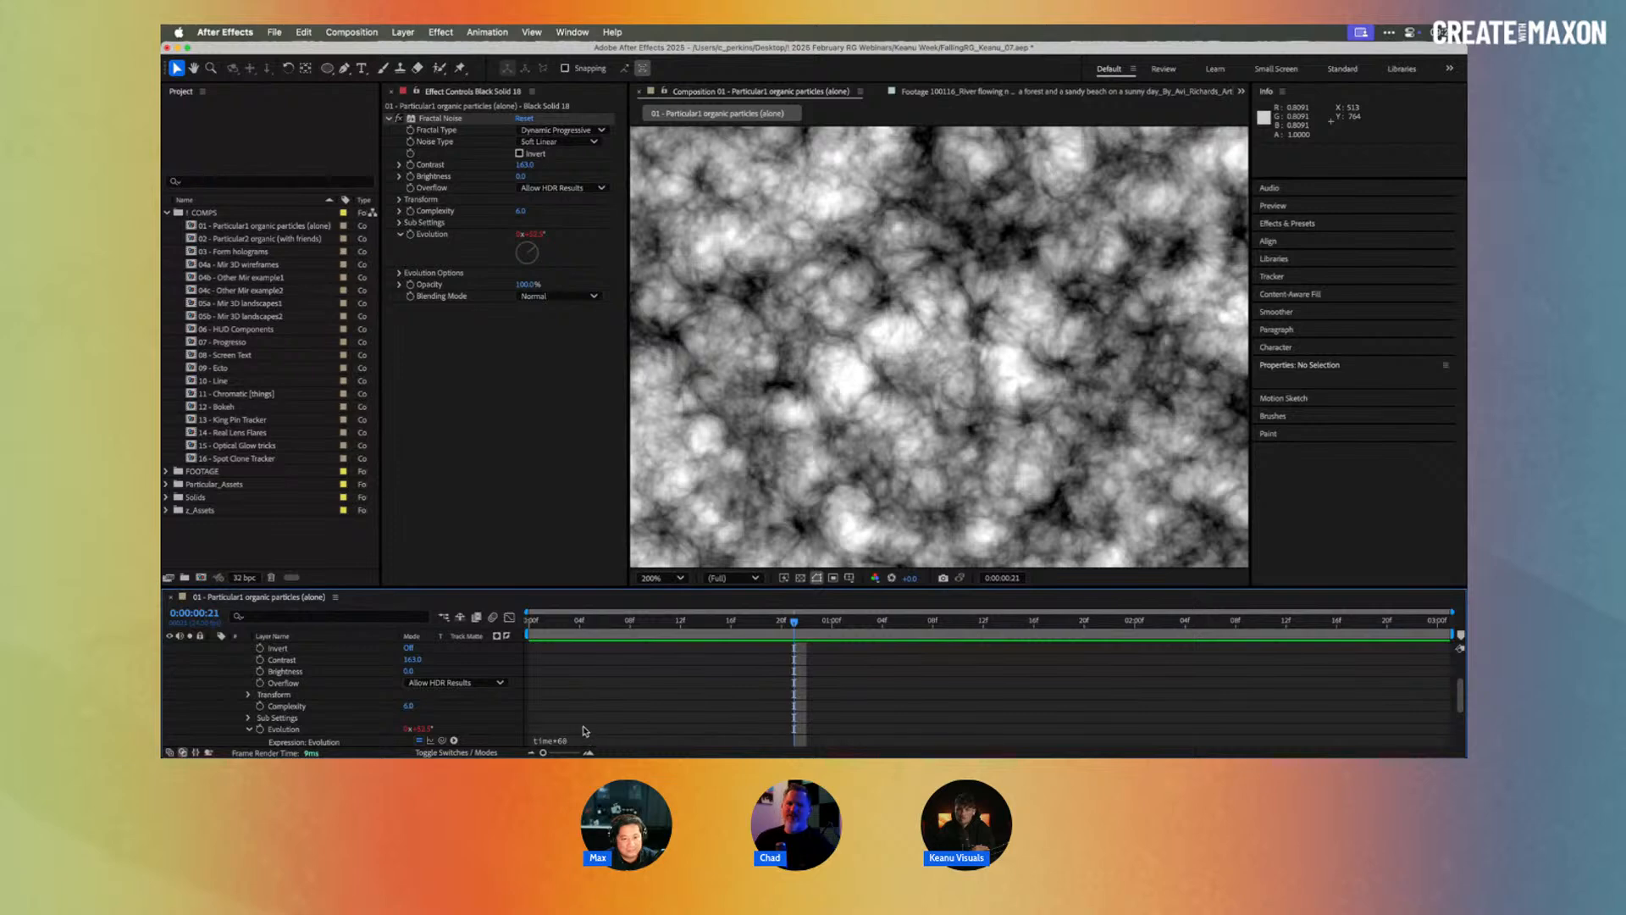
# Step: Invert the Fractal Noise and scrub the animation, ending at 0:00:01:07
pyautogui.moveTo(537, 624); pyautogui.dragTo(882, 625)
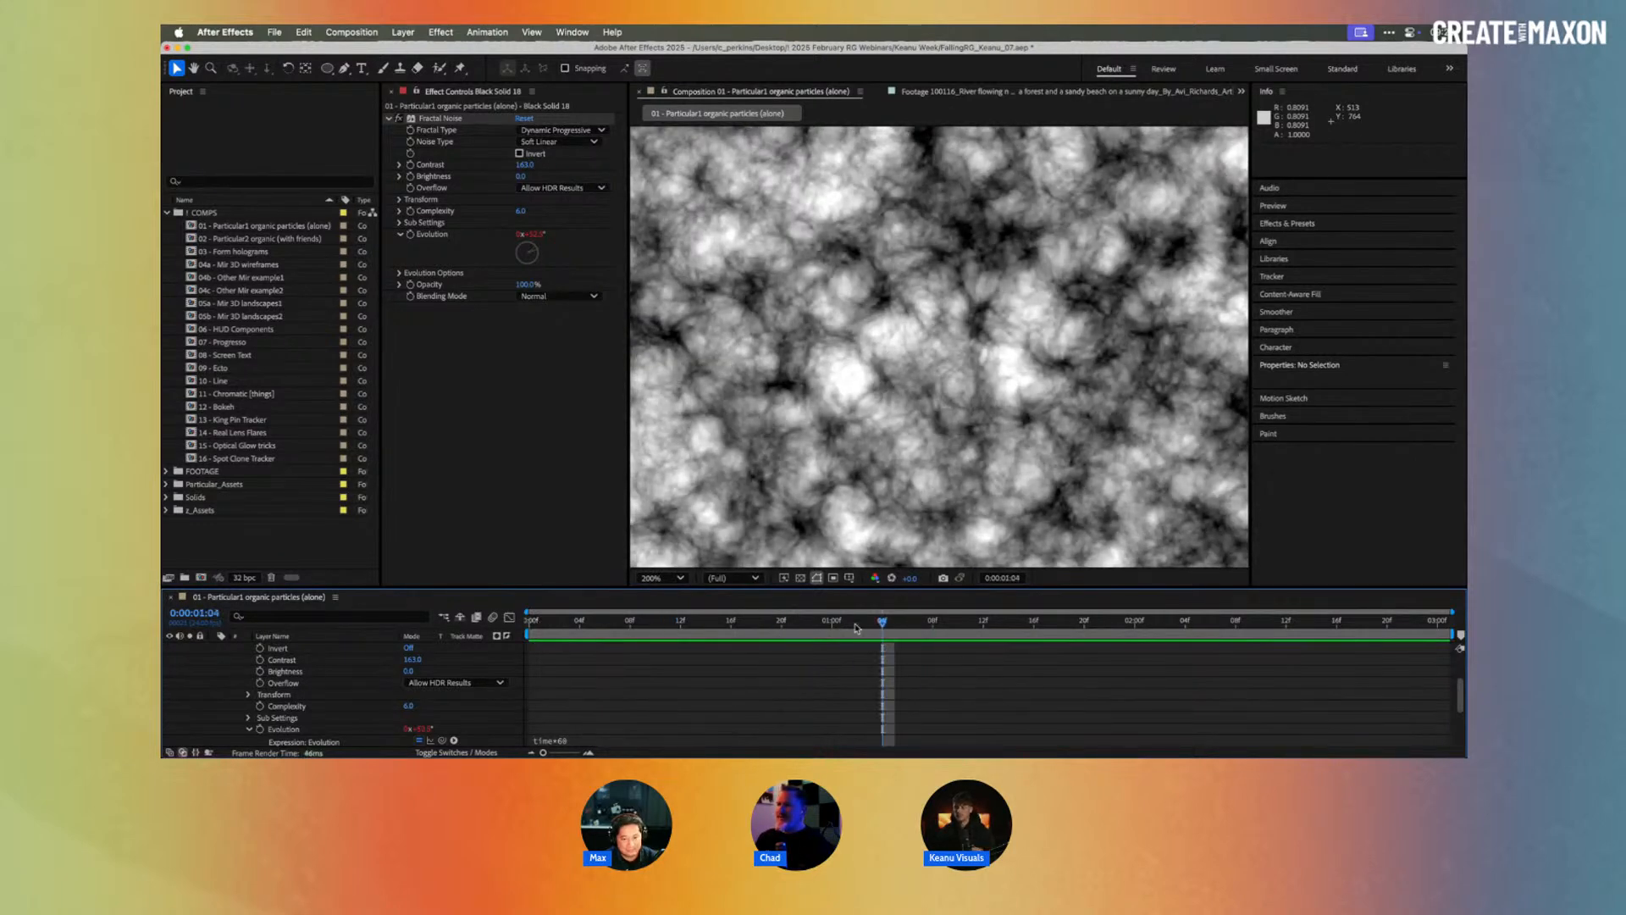
pyautogui.click(519, 156)
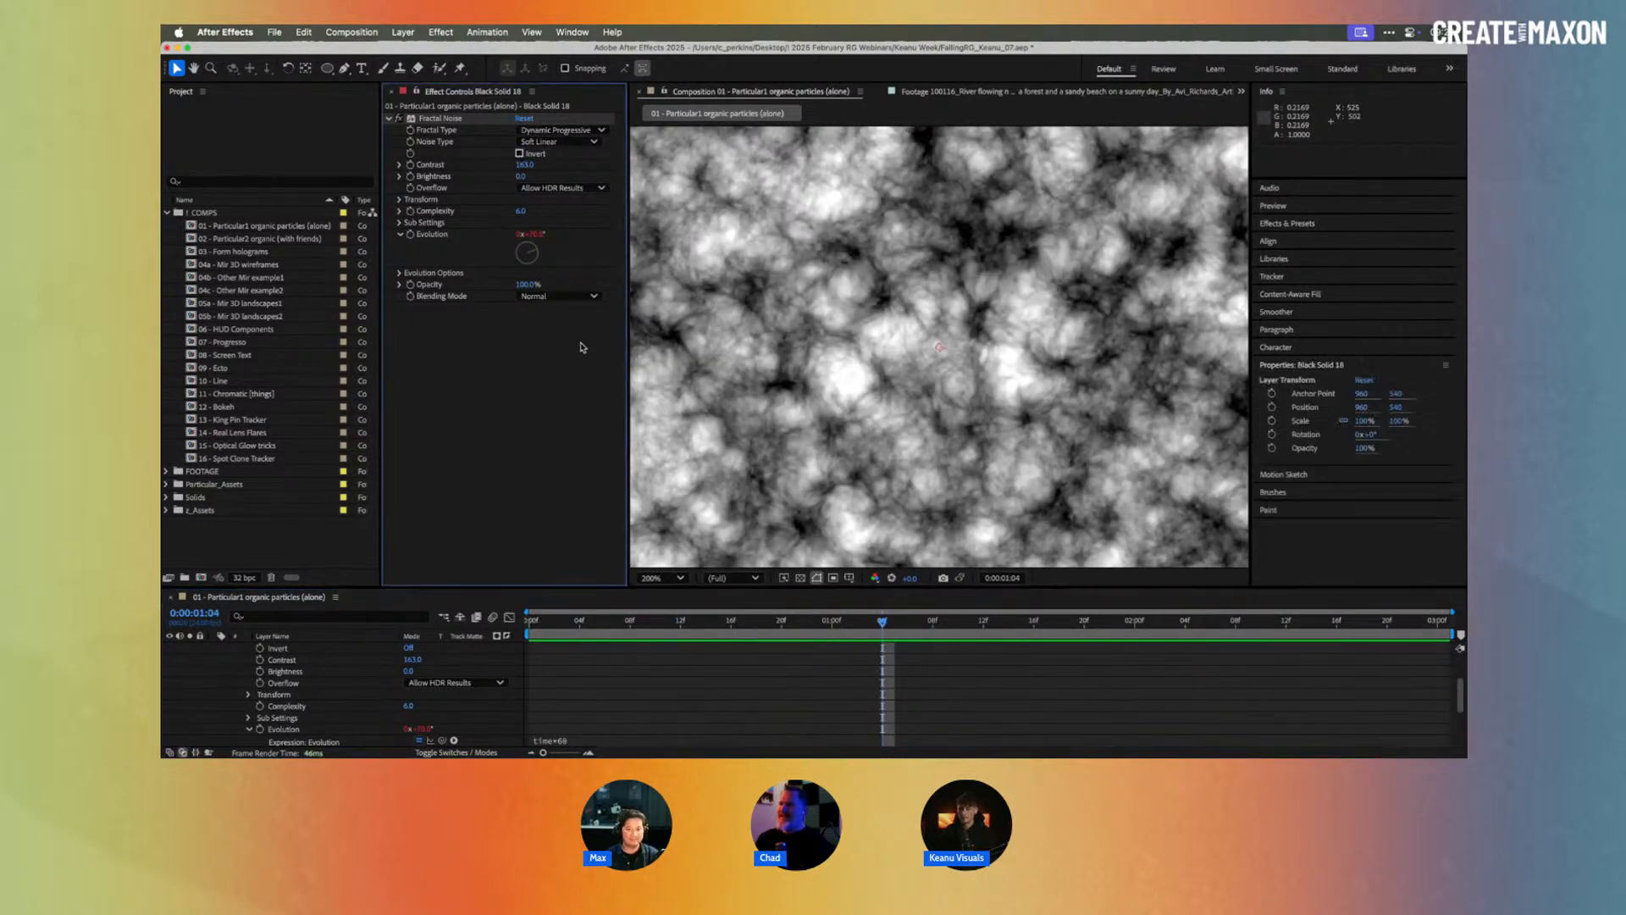
pyautogui.click(519, 153)
pyautogui.moveTo(576, 621); pyautogui.dragTo(920, 567)
pyautogui.scroll(-2, 803, 406)
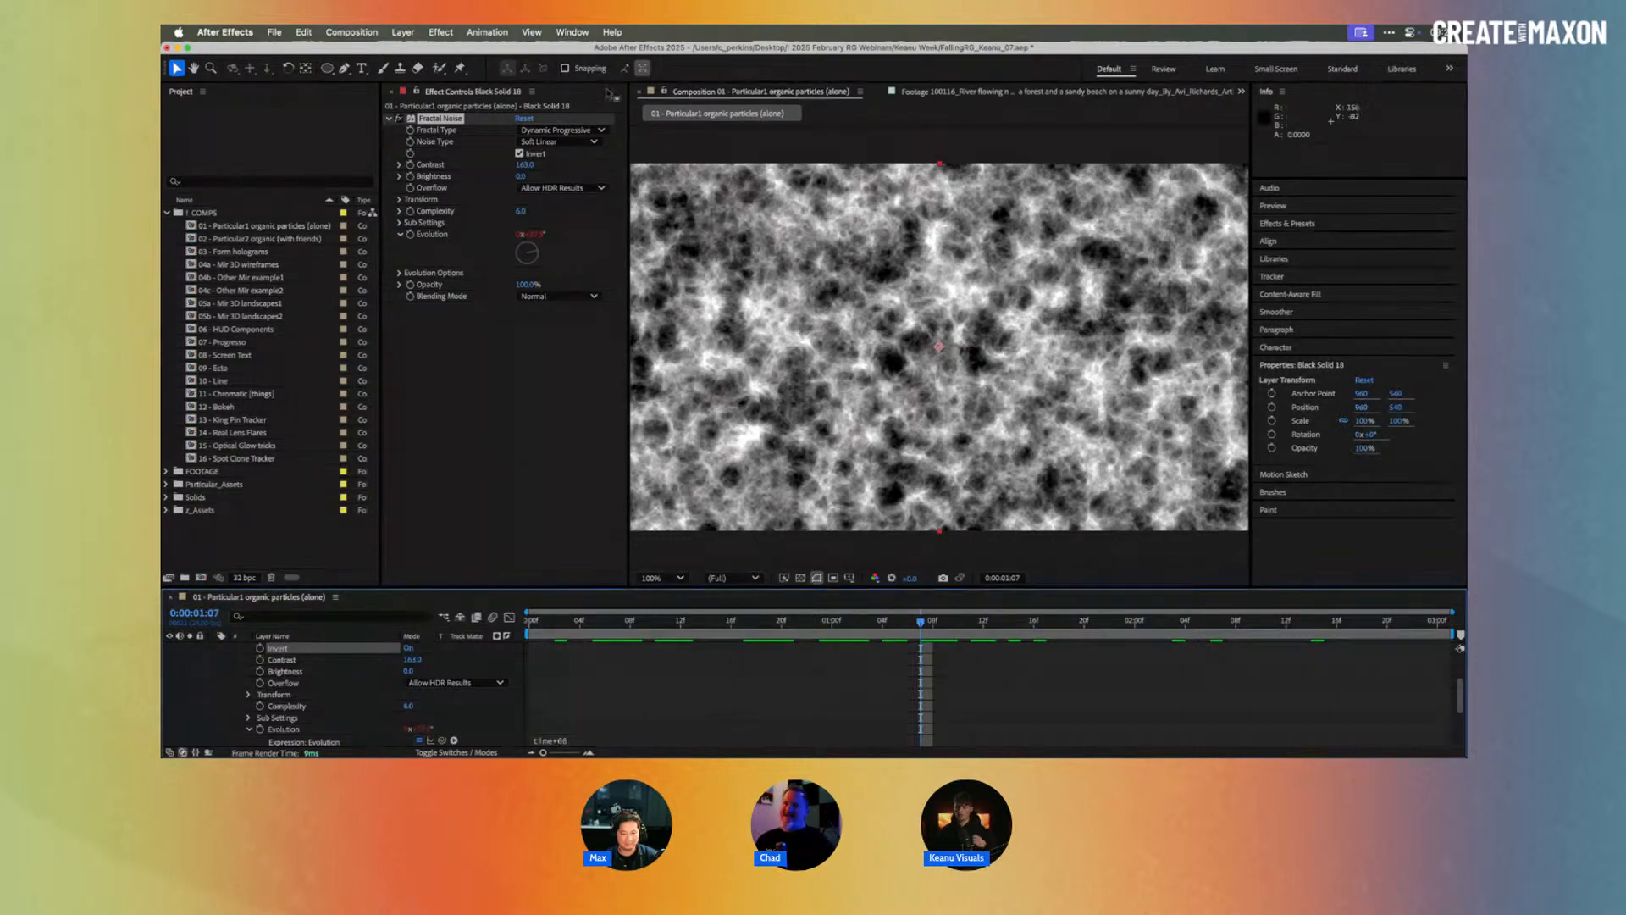
# Step: Add an elliptical mask to the black solid and narrow it symmetrically to a circle, about 57% of its original width
pyautogui.doubleClick(327, 69)
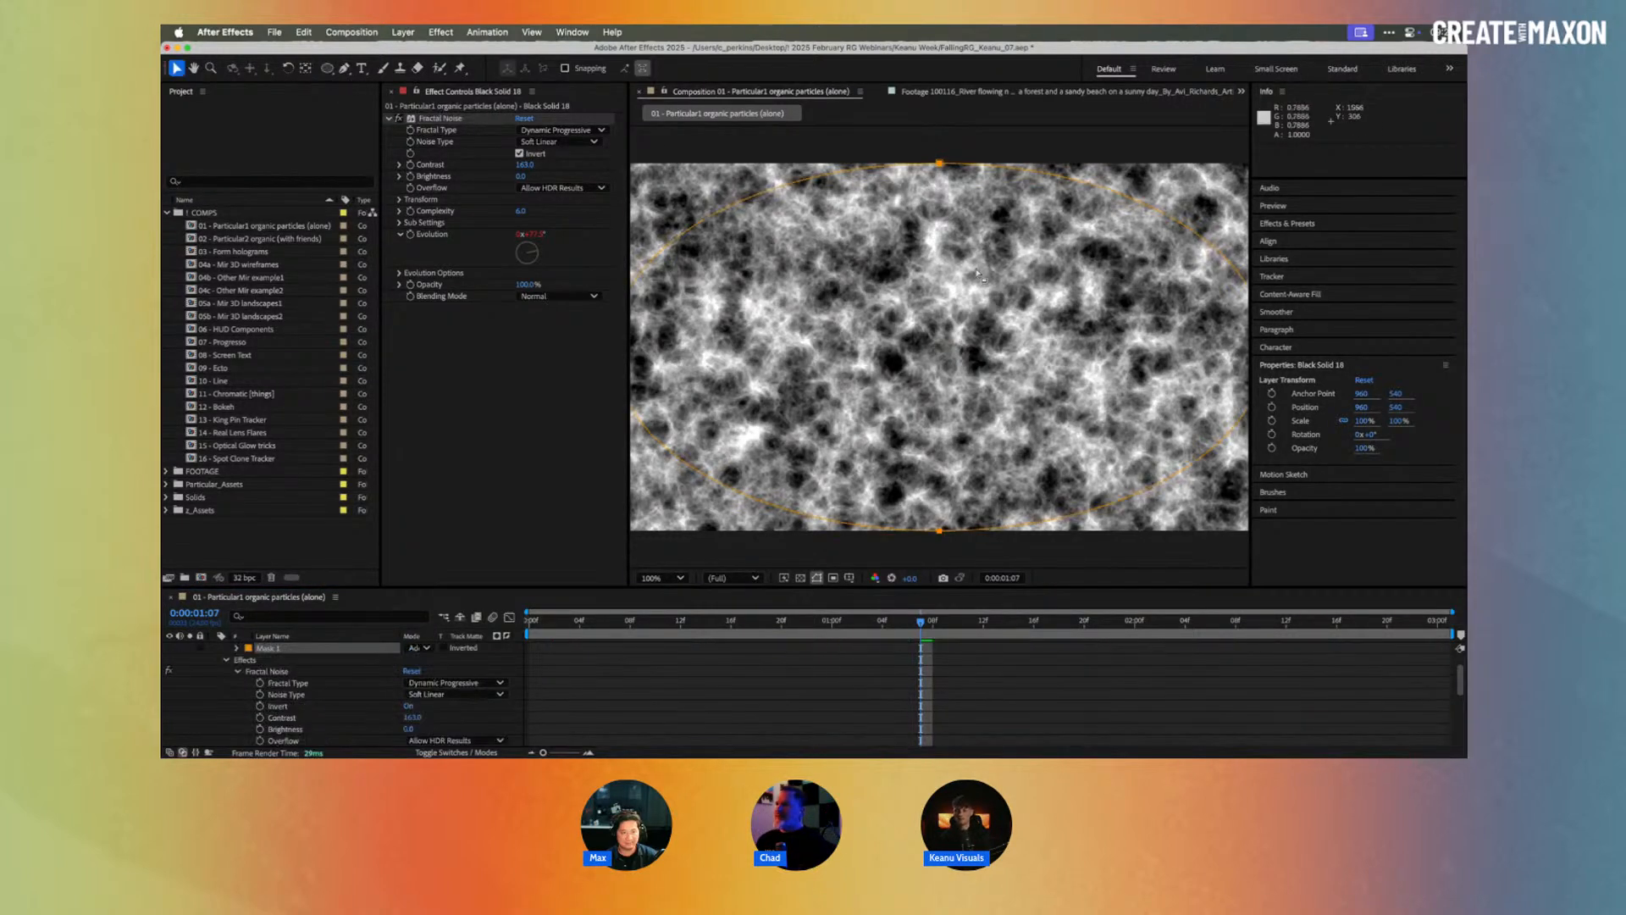
pyautogui.press(',')
pyautogui.press(',')
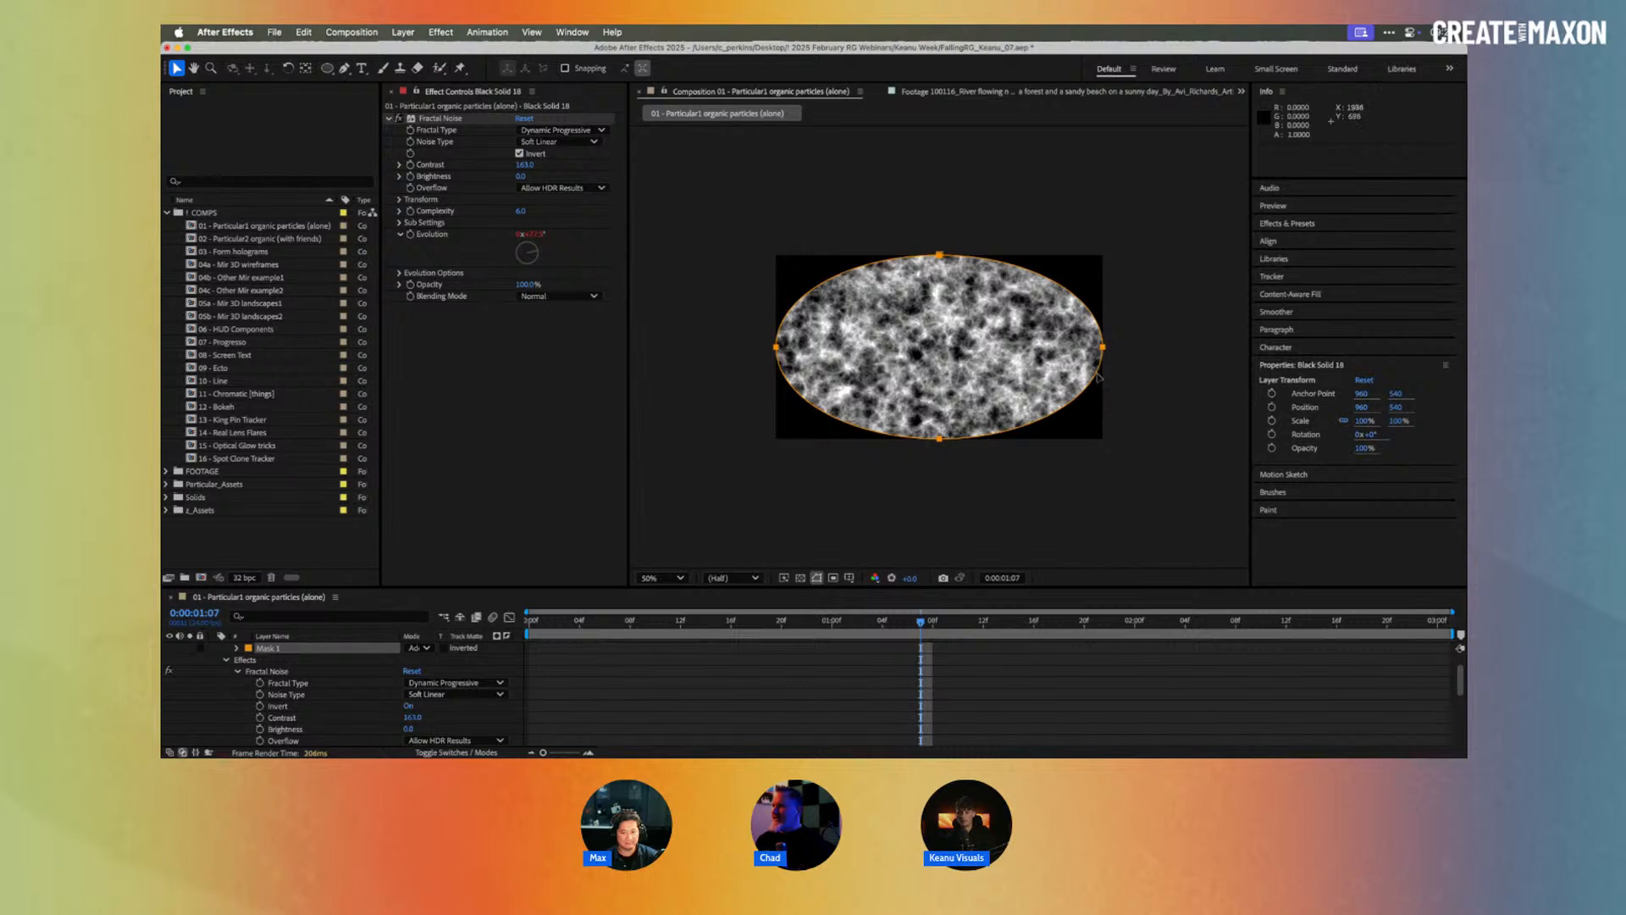
pyautogui.click(1104, 348)
pyautogui.moveTo(1103, 347); pyautogui.dragTo(1032, 352)
pyautogui.press('Return')
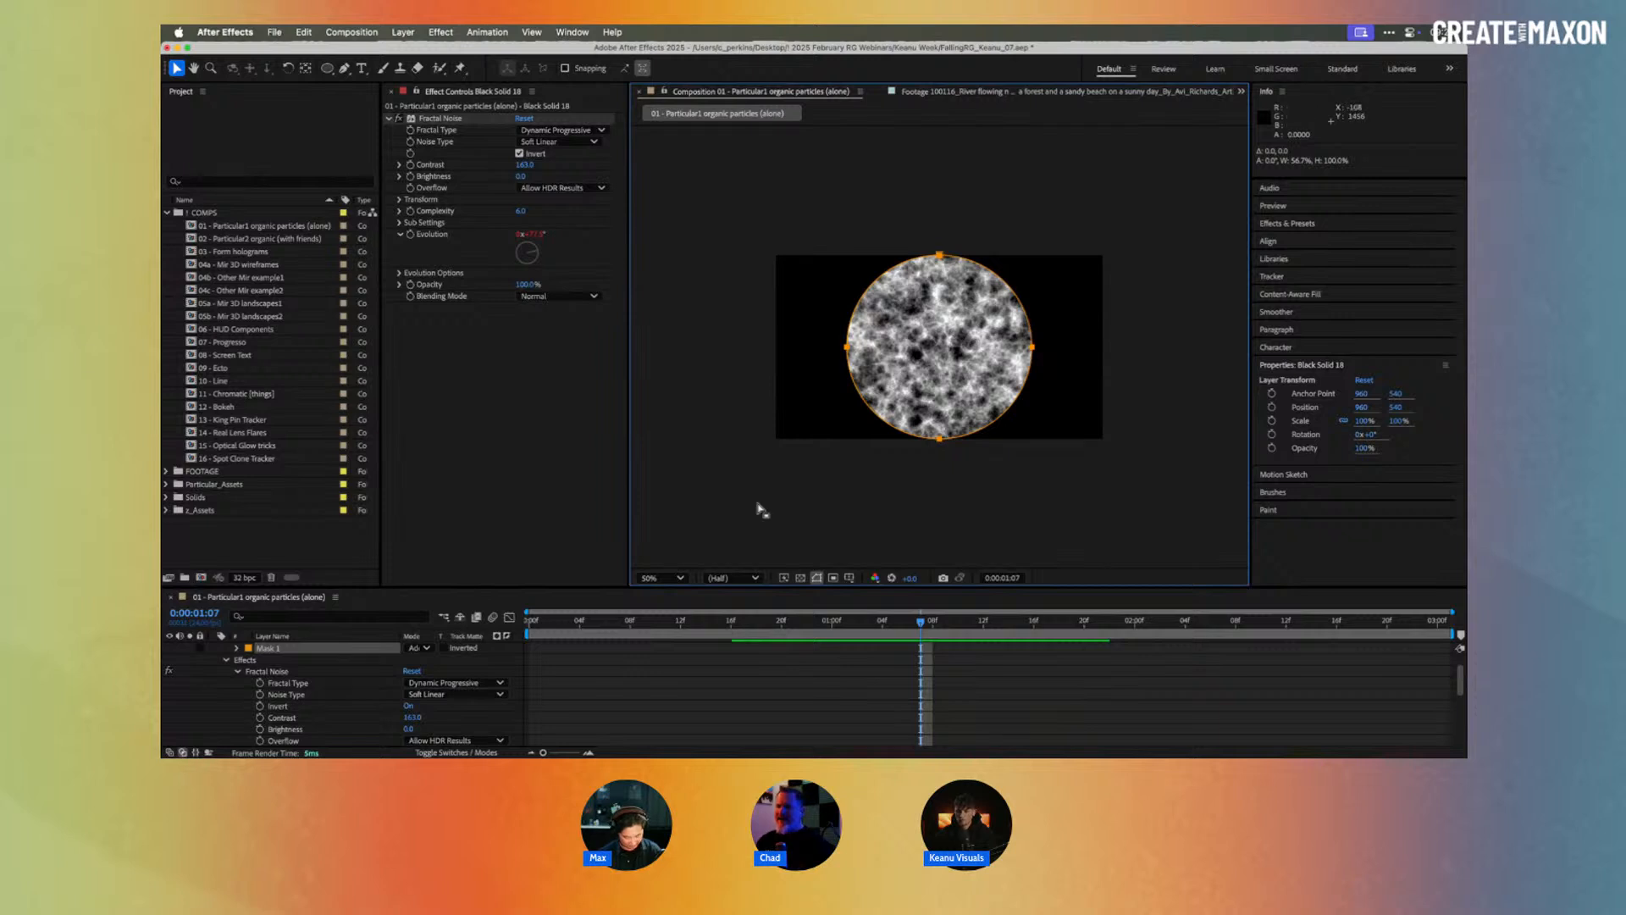
pyautogui.click(328, 648)
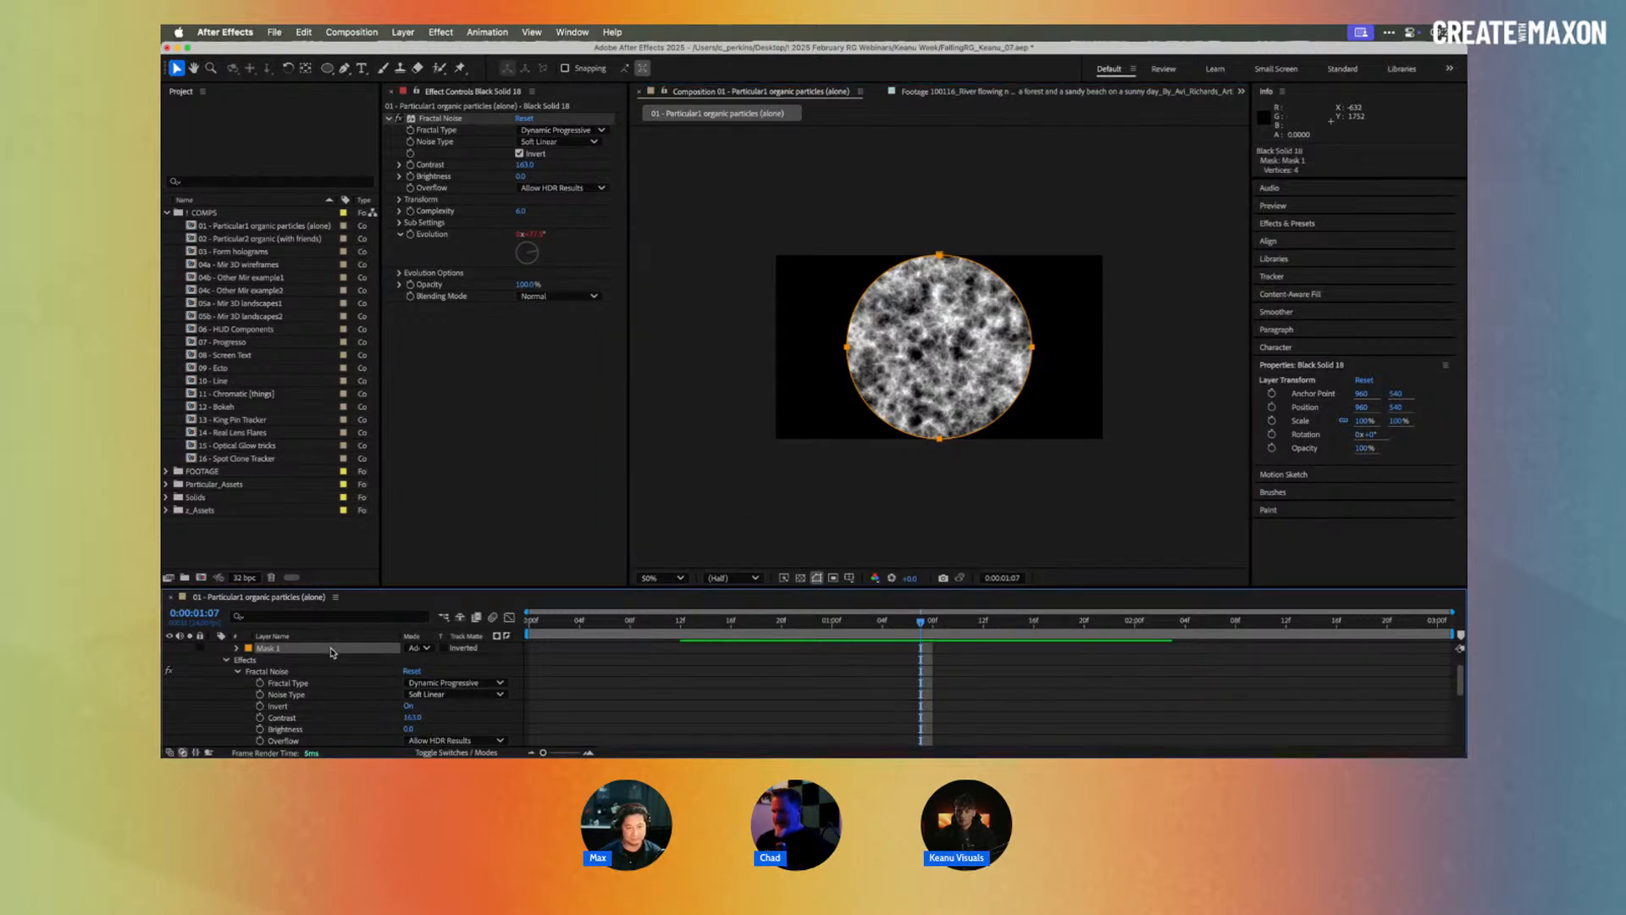
# Step: Feather the black solid's circular mask by 346 pixels and hide the solid
pyautogui.press('f')
pyautogui.moveTo(419, 675); pyautogui.dragTo(669, 669)
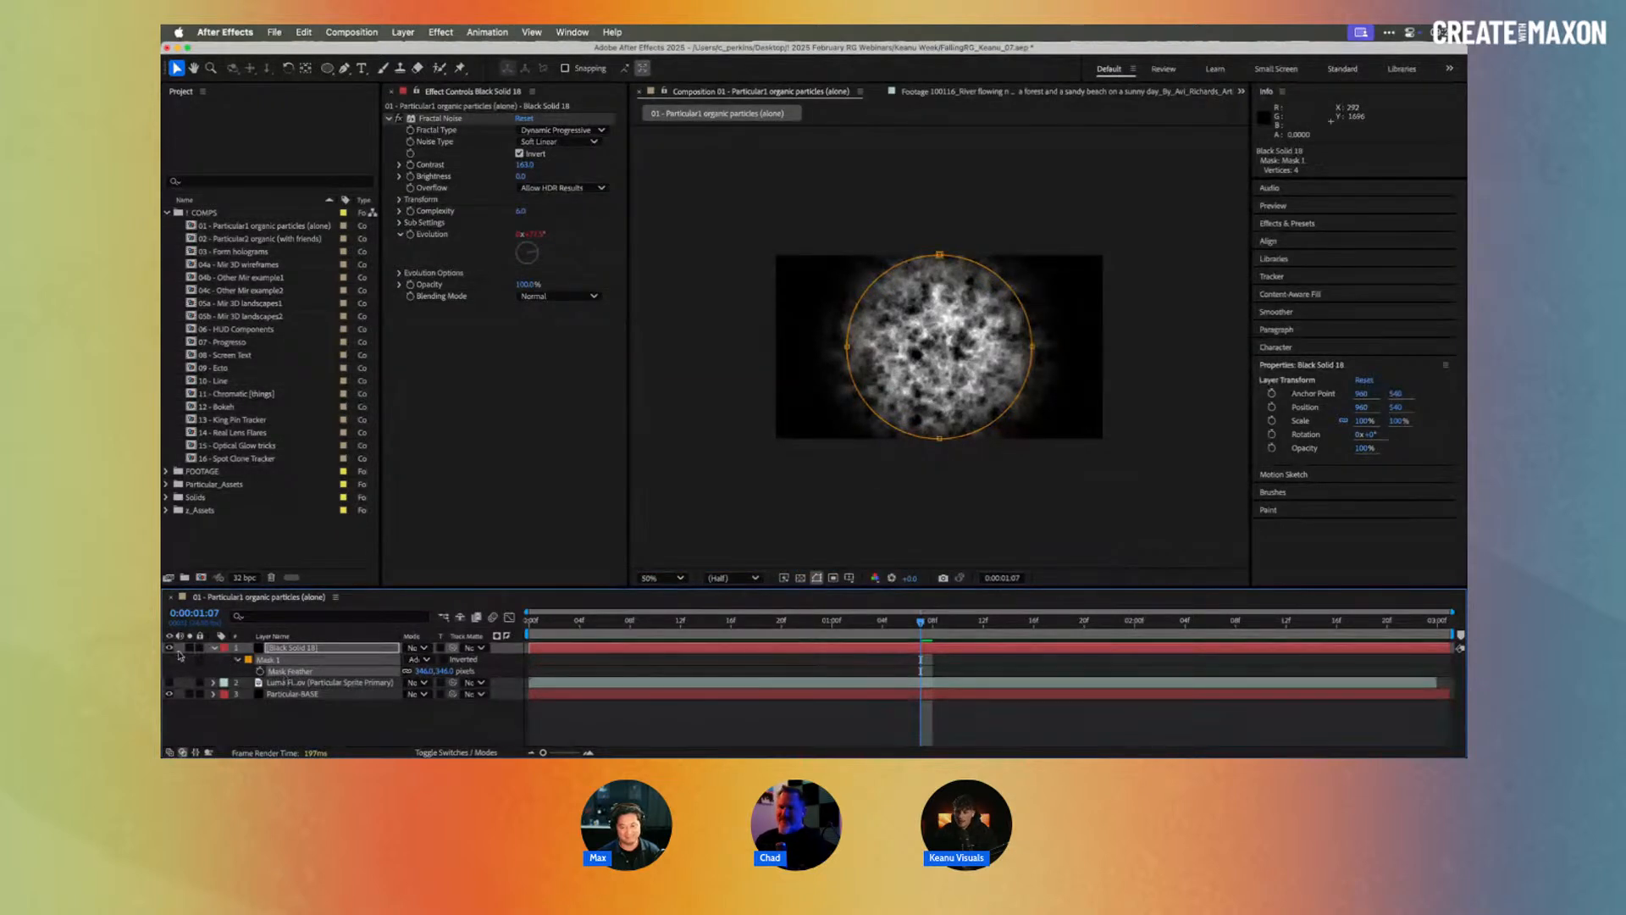
pyautogui.click(168, 647)
# Step: Show the Luma fire sprite layer, scrub its animation ending at 0:00:01:13, and hide it again
pyautogui.click(169, 683)
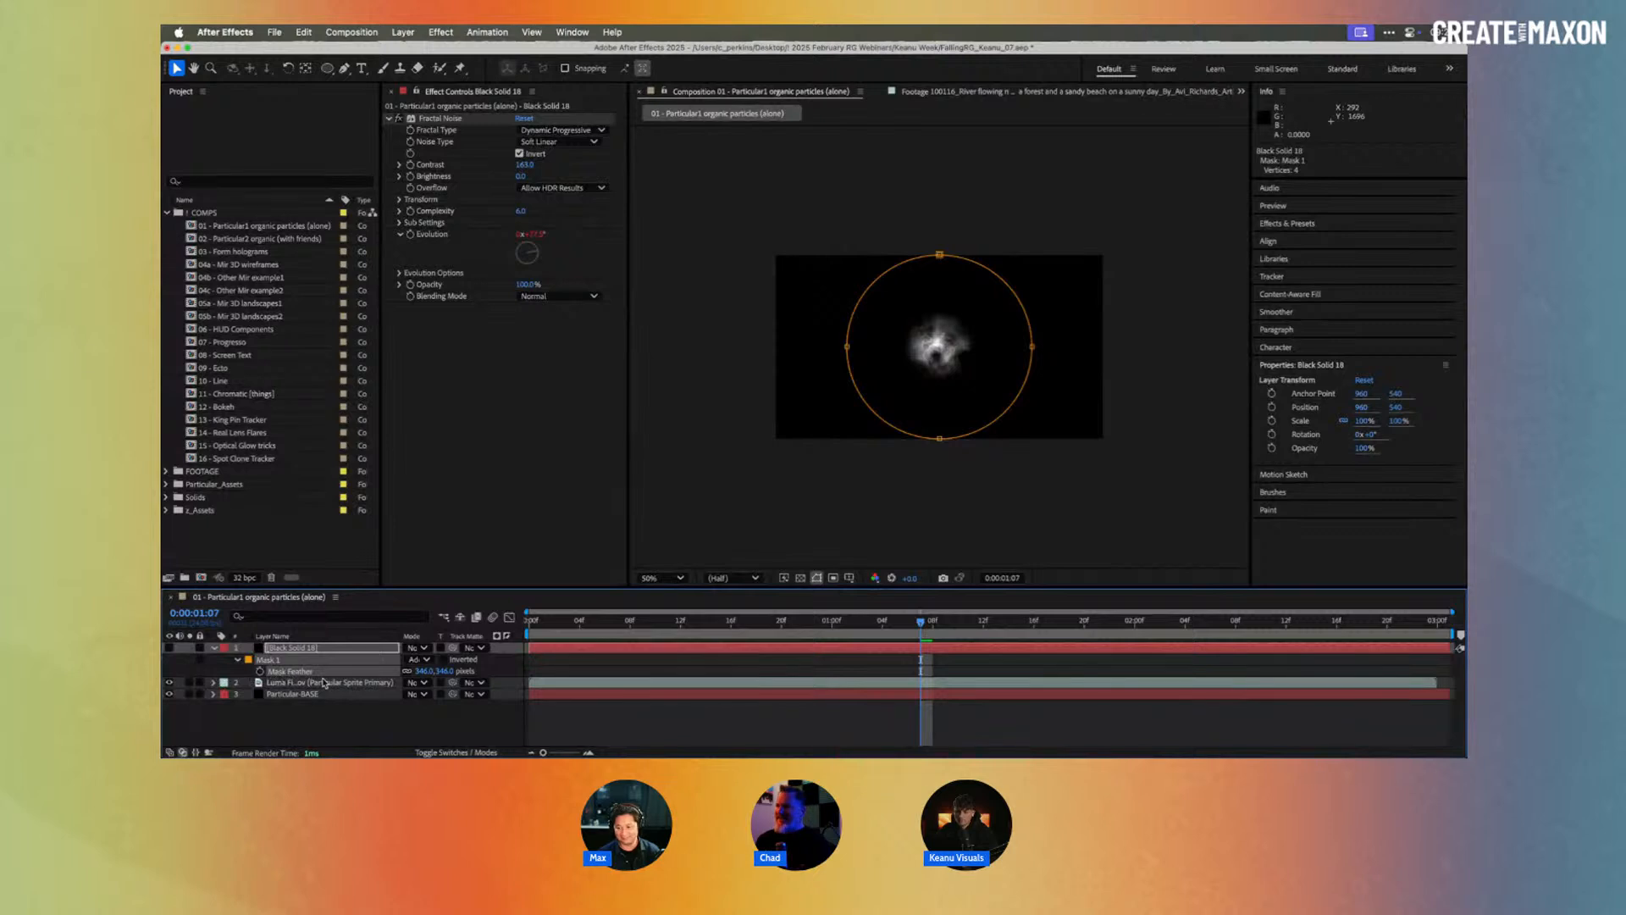
pyautogui.moveTo(593, 627); pyautogui.dragTo(923, 622)
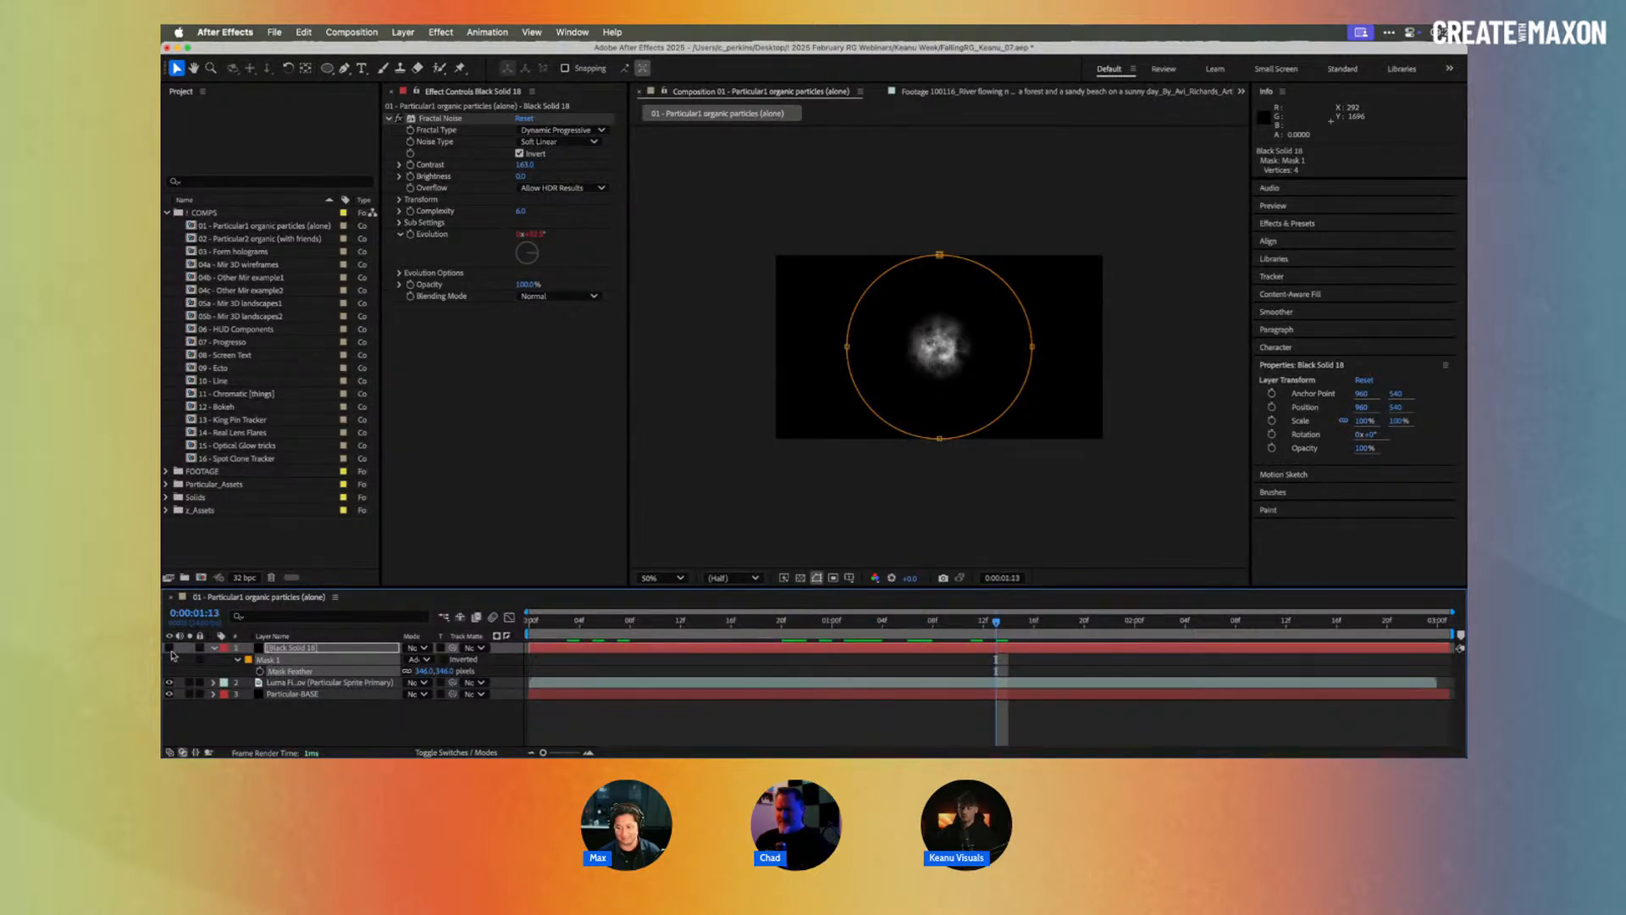
pyautogui.click(168, 682)
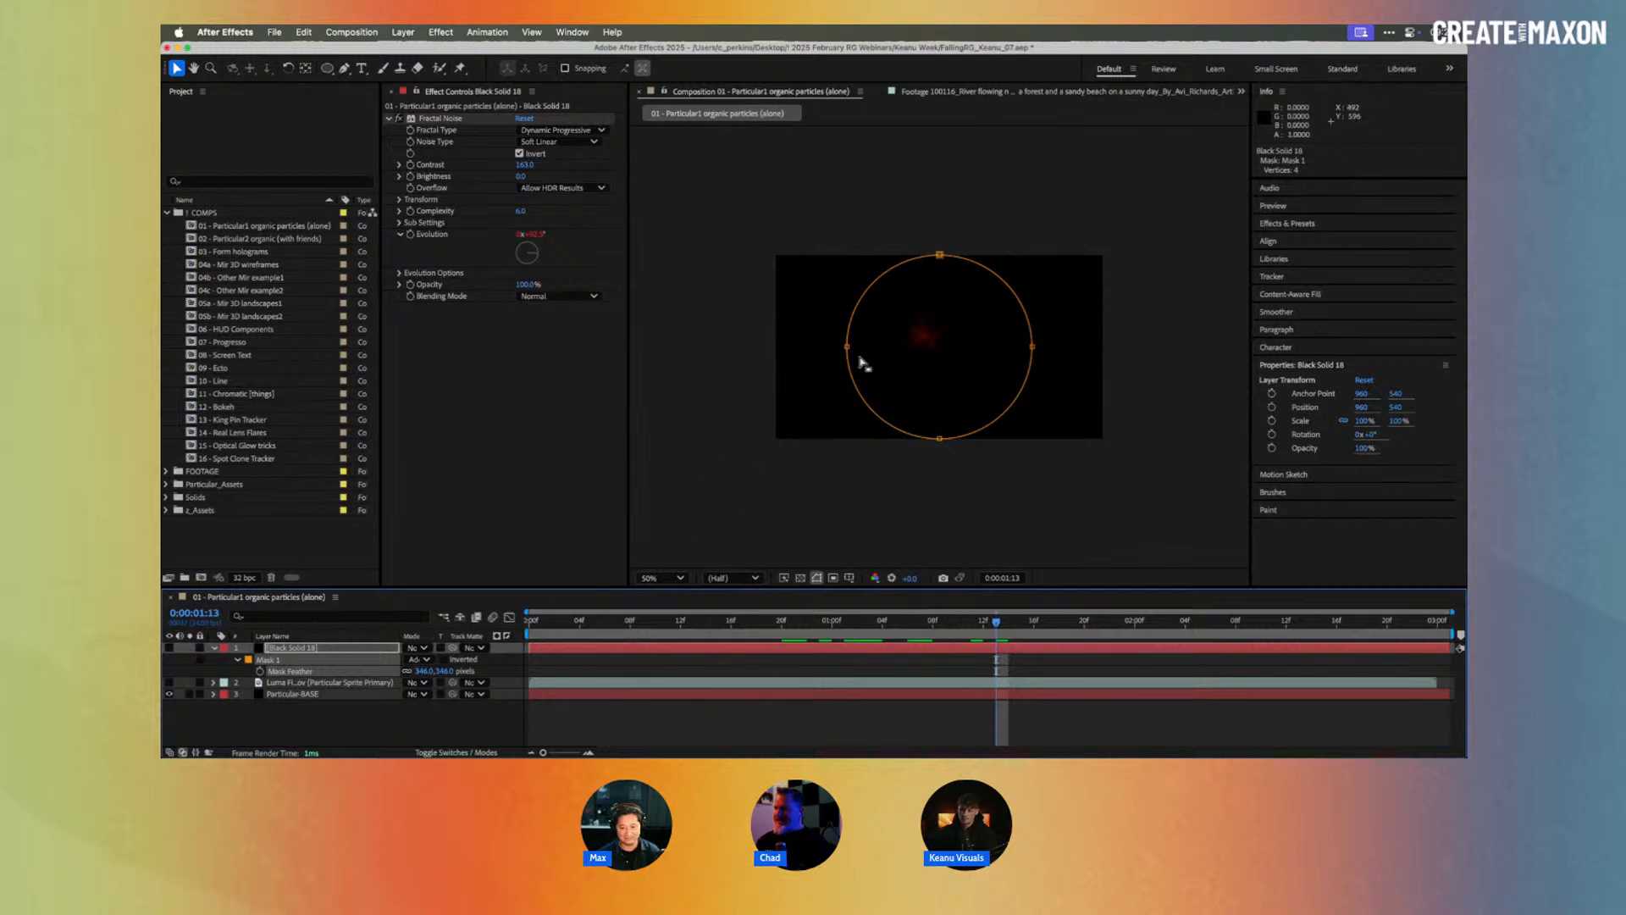
# Step: Scrub the fire close-up to 0:00:00:18, compare it with the briefly shown luma sprite, and scrub on to 0:00:00:21
pyautogui.scroll(1, 863, 362)
pyautogui.moveTo(538, 625); pyautogui.dragTo(757, 624)
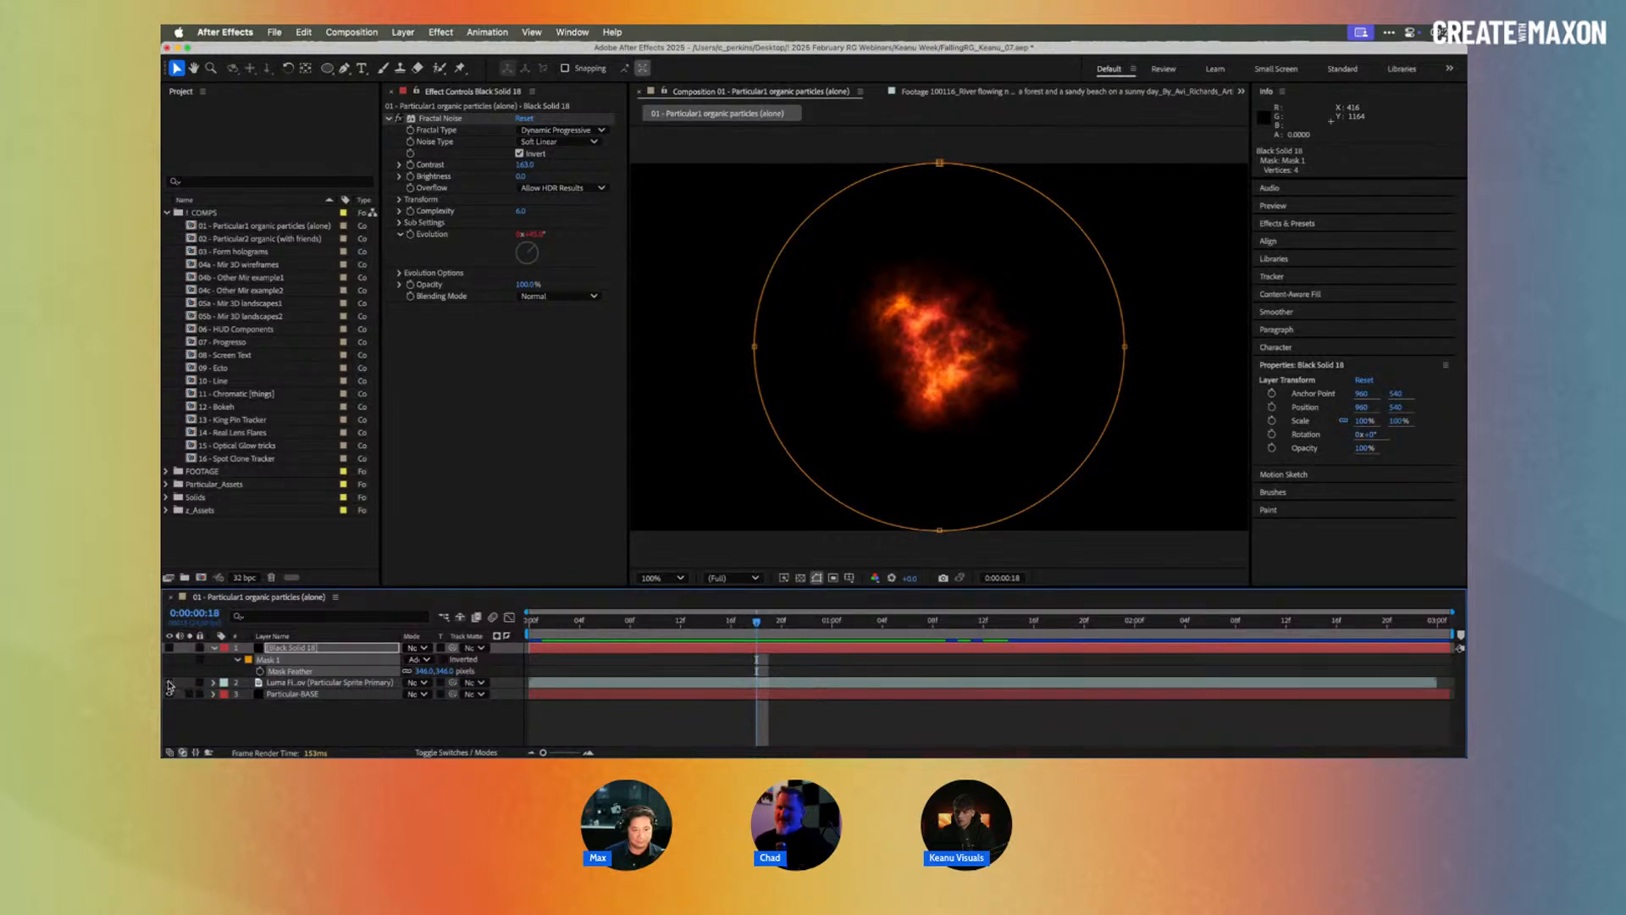
pyautogui.moveTo(169, 683); pyautogui.dragTo(170, 693)
pyautogui.press('.')
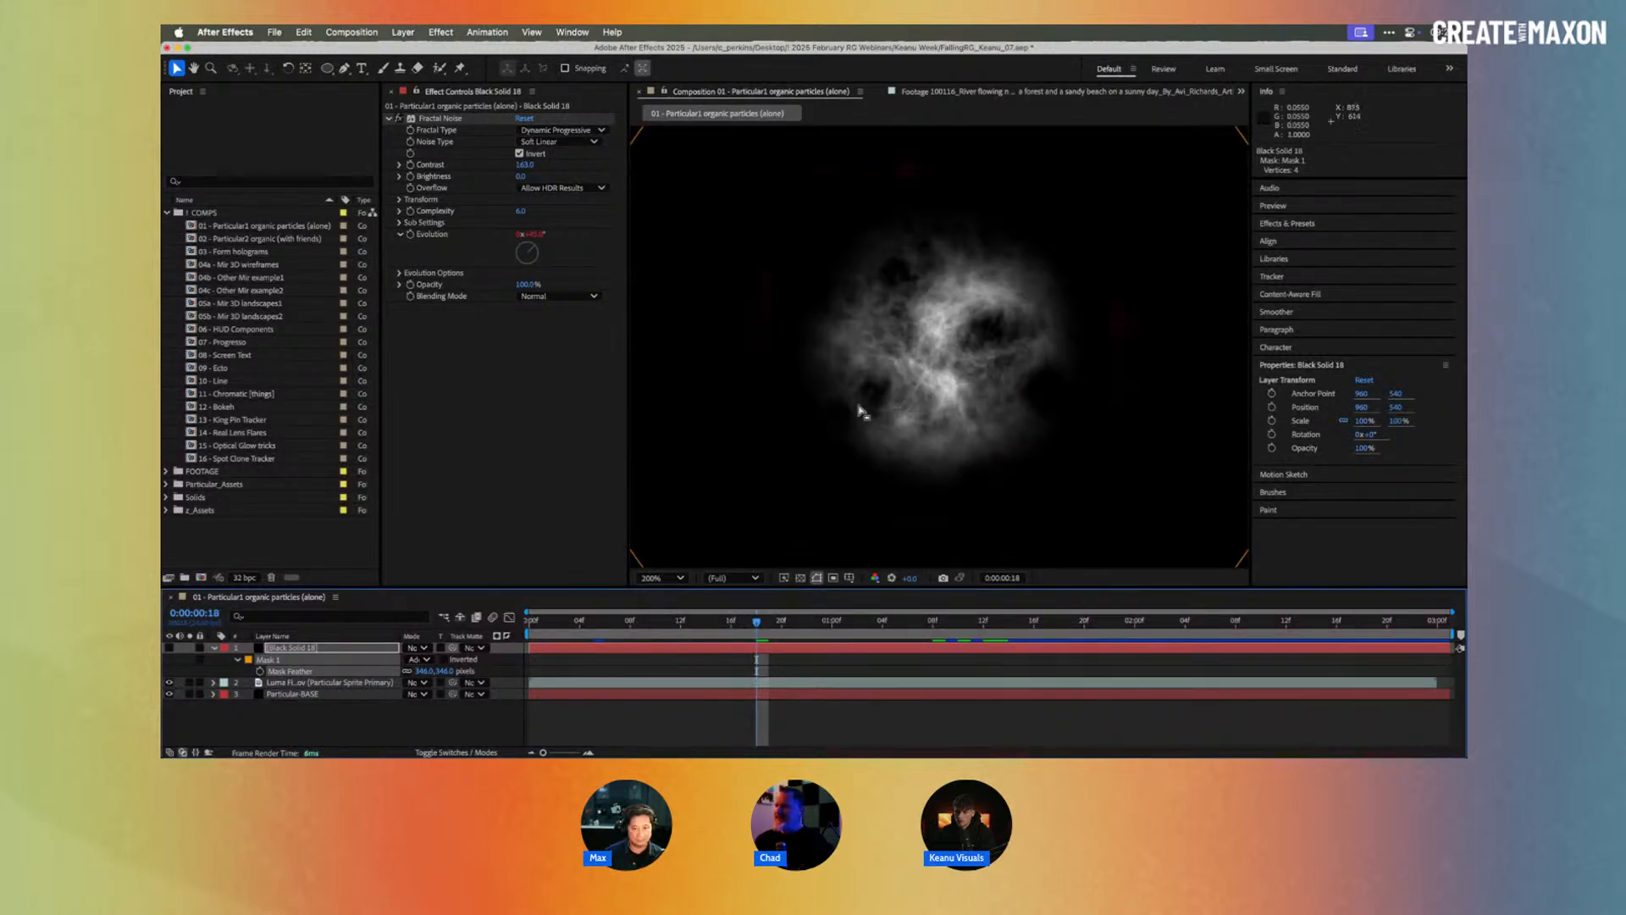
pyautogui.click(170, 681)
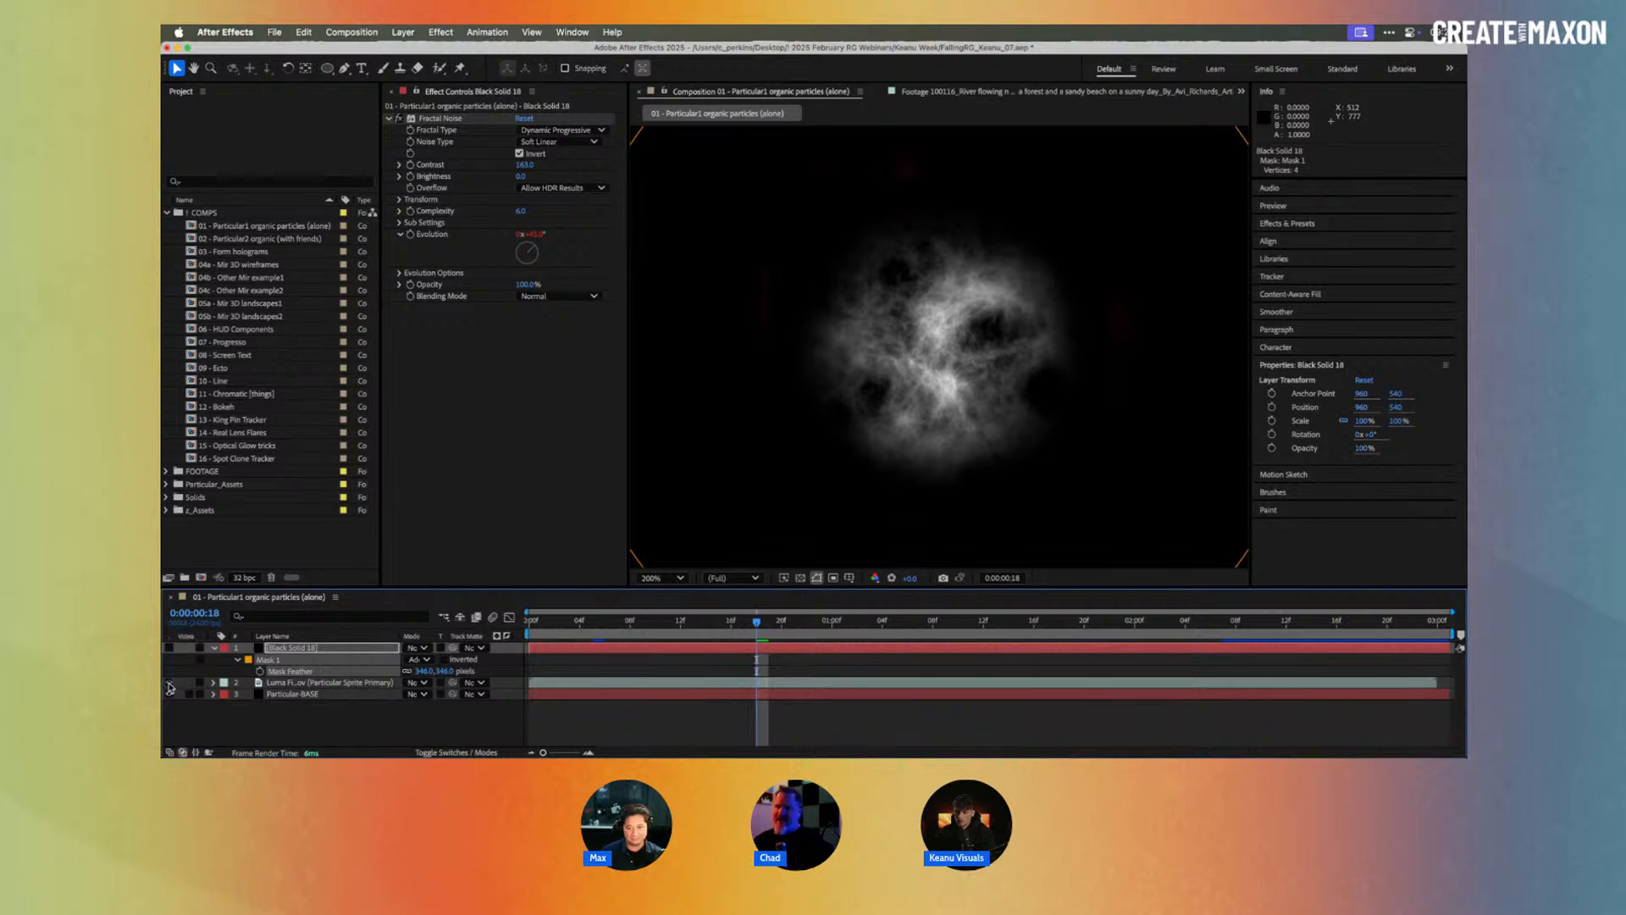
pyautogui.moveTo(570, 624); pyautogui.dragTo(792, 614)
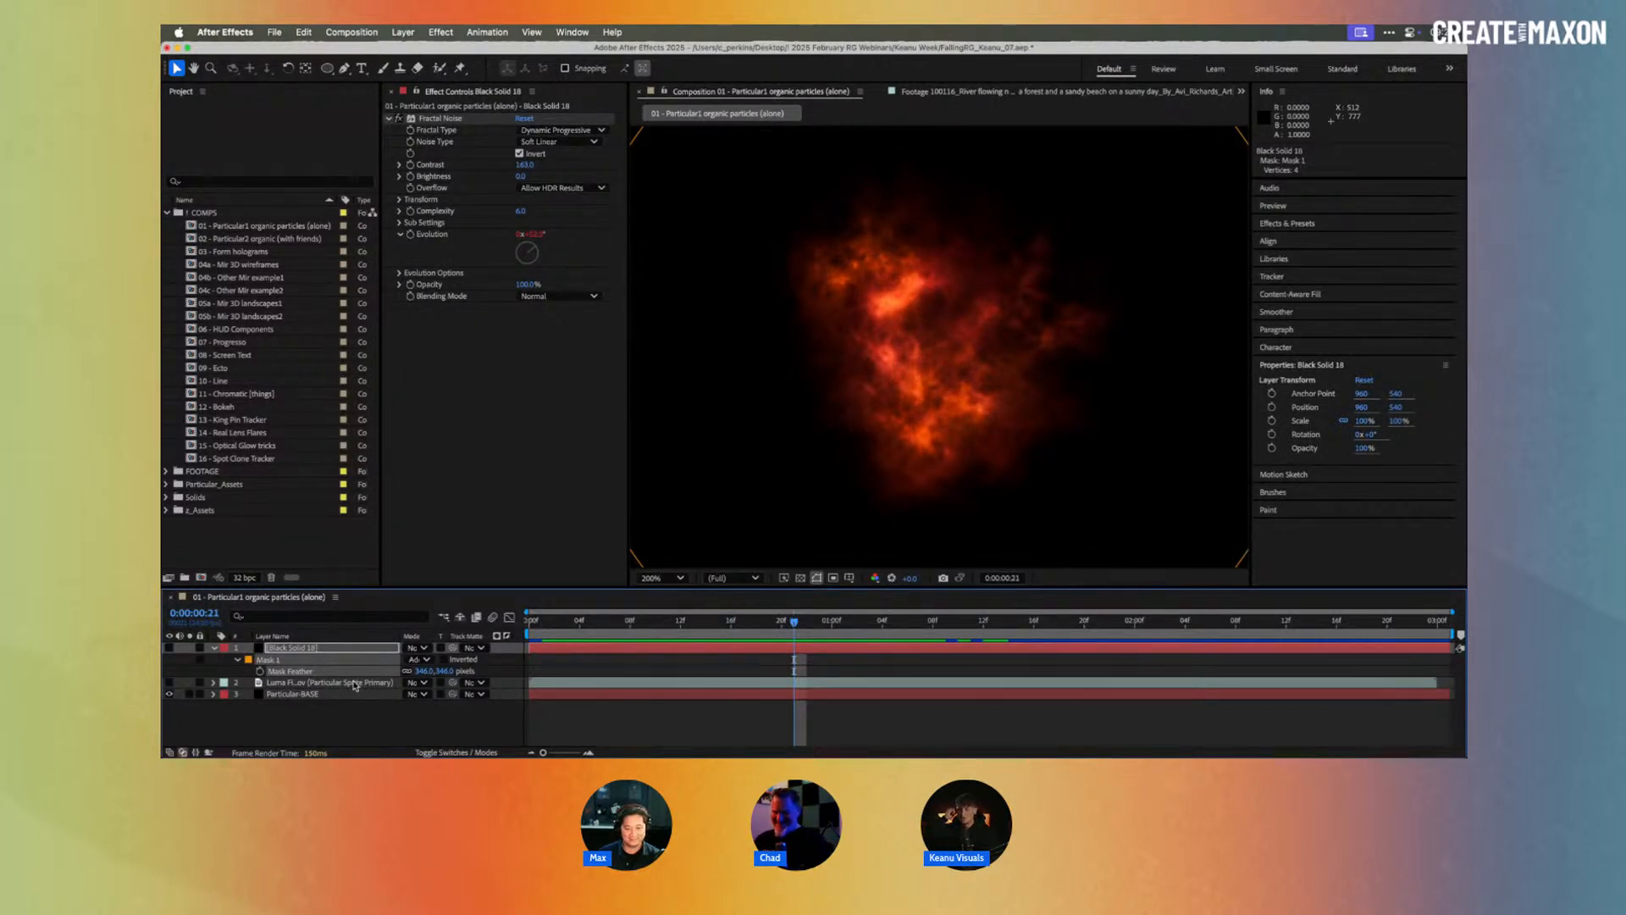
# Step: Examine the Opacity Over Life graph and the available Particle Type options of the Particular-BASE layer
pyautogui.click(329, 693)
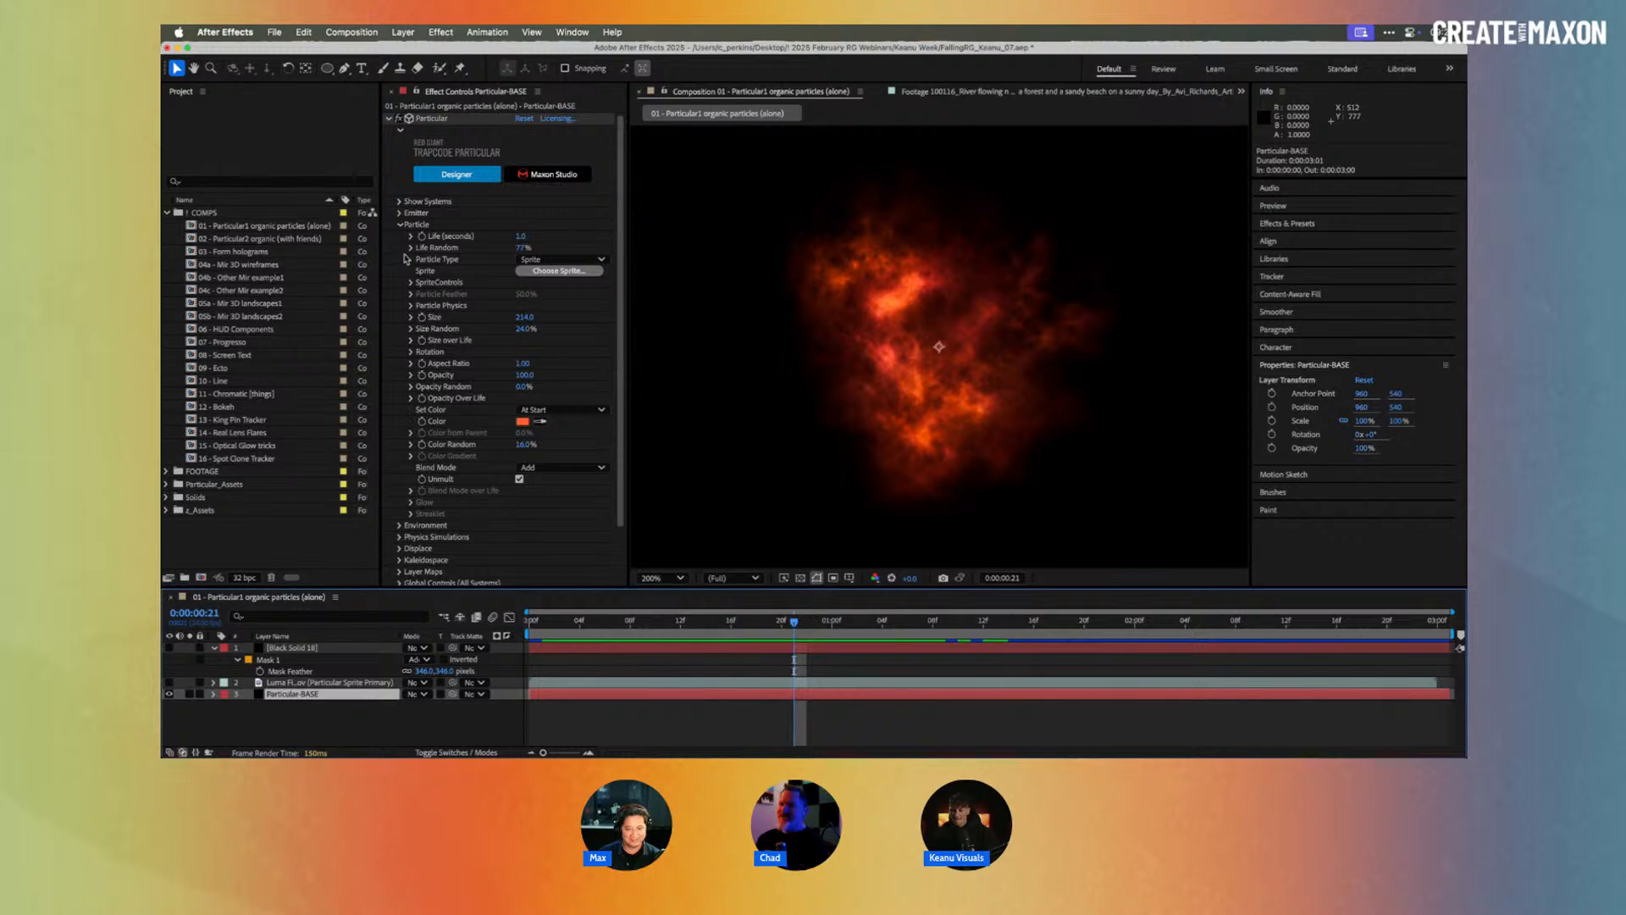
pyautogui.click(411, 398)
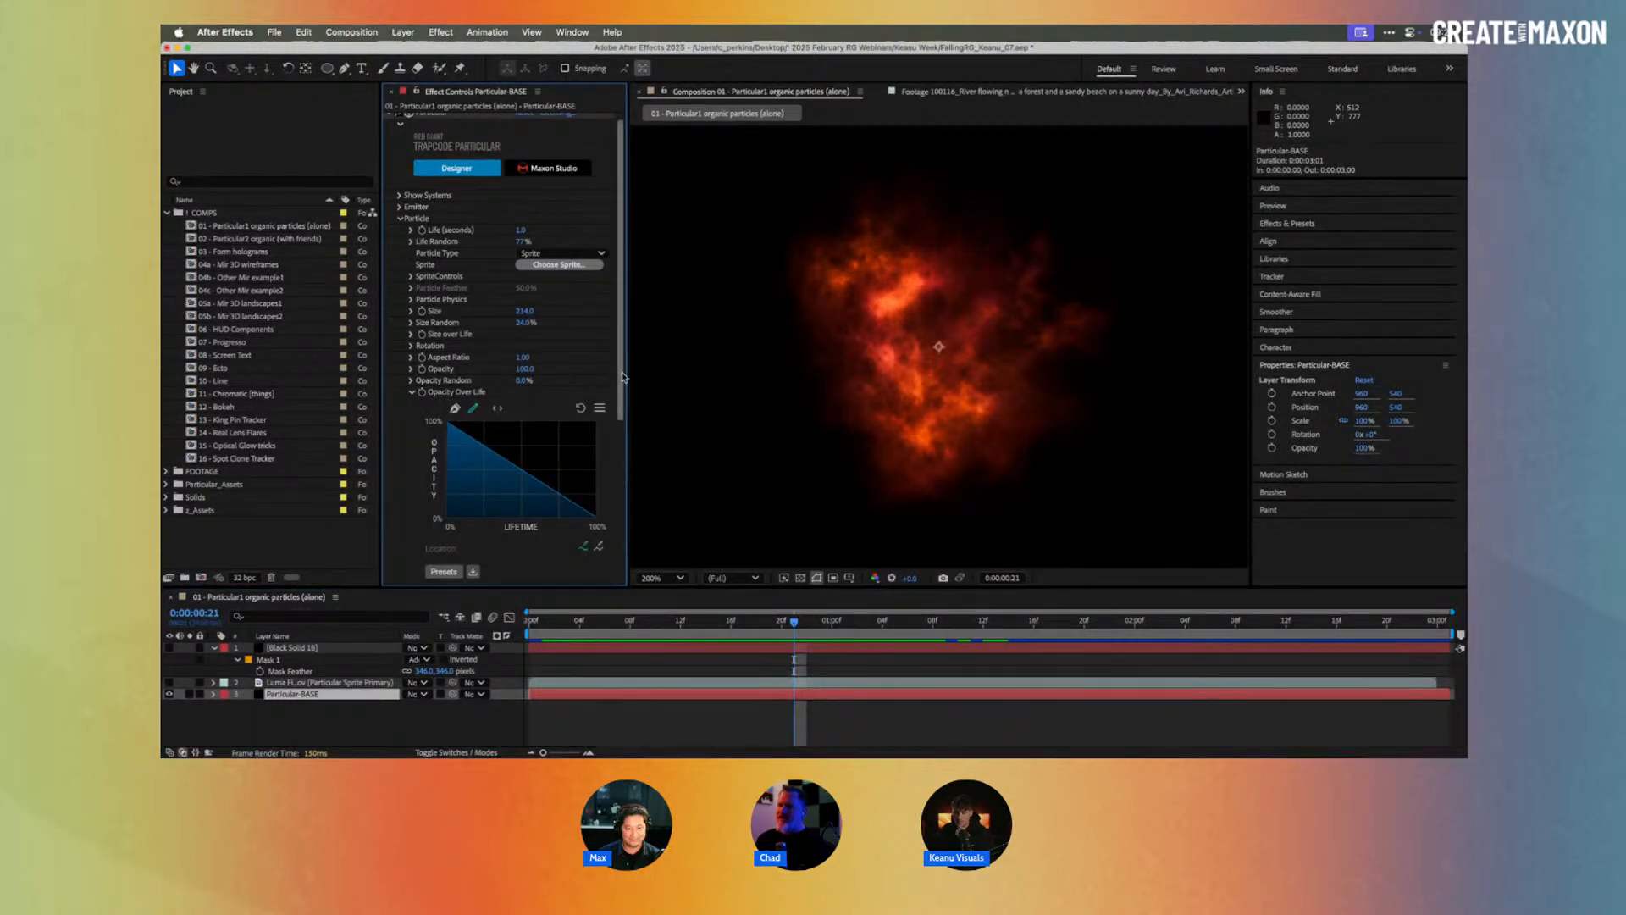
pyautogui.moveTo(631, 373); pyautogui.dragTo(661, 372)
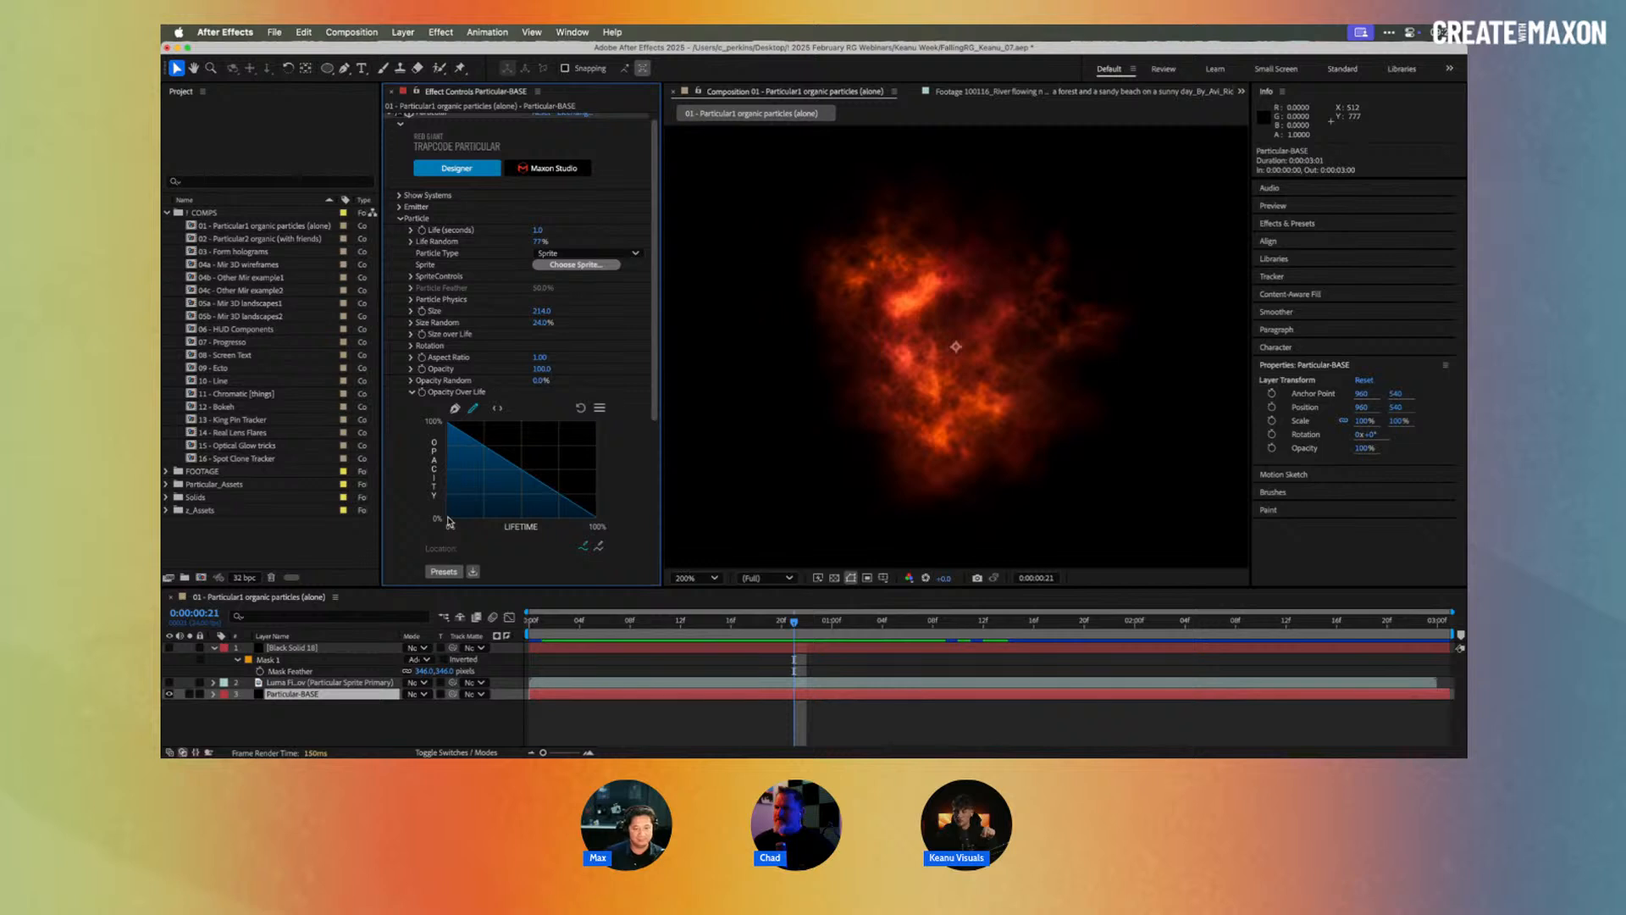
pyautogui.click(573, 254)
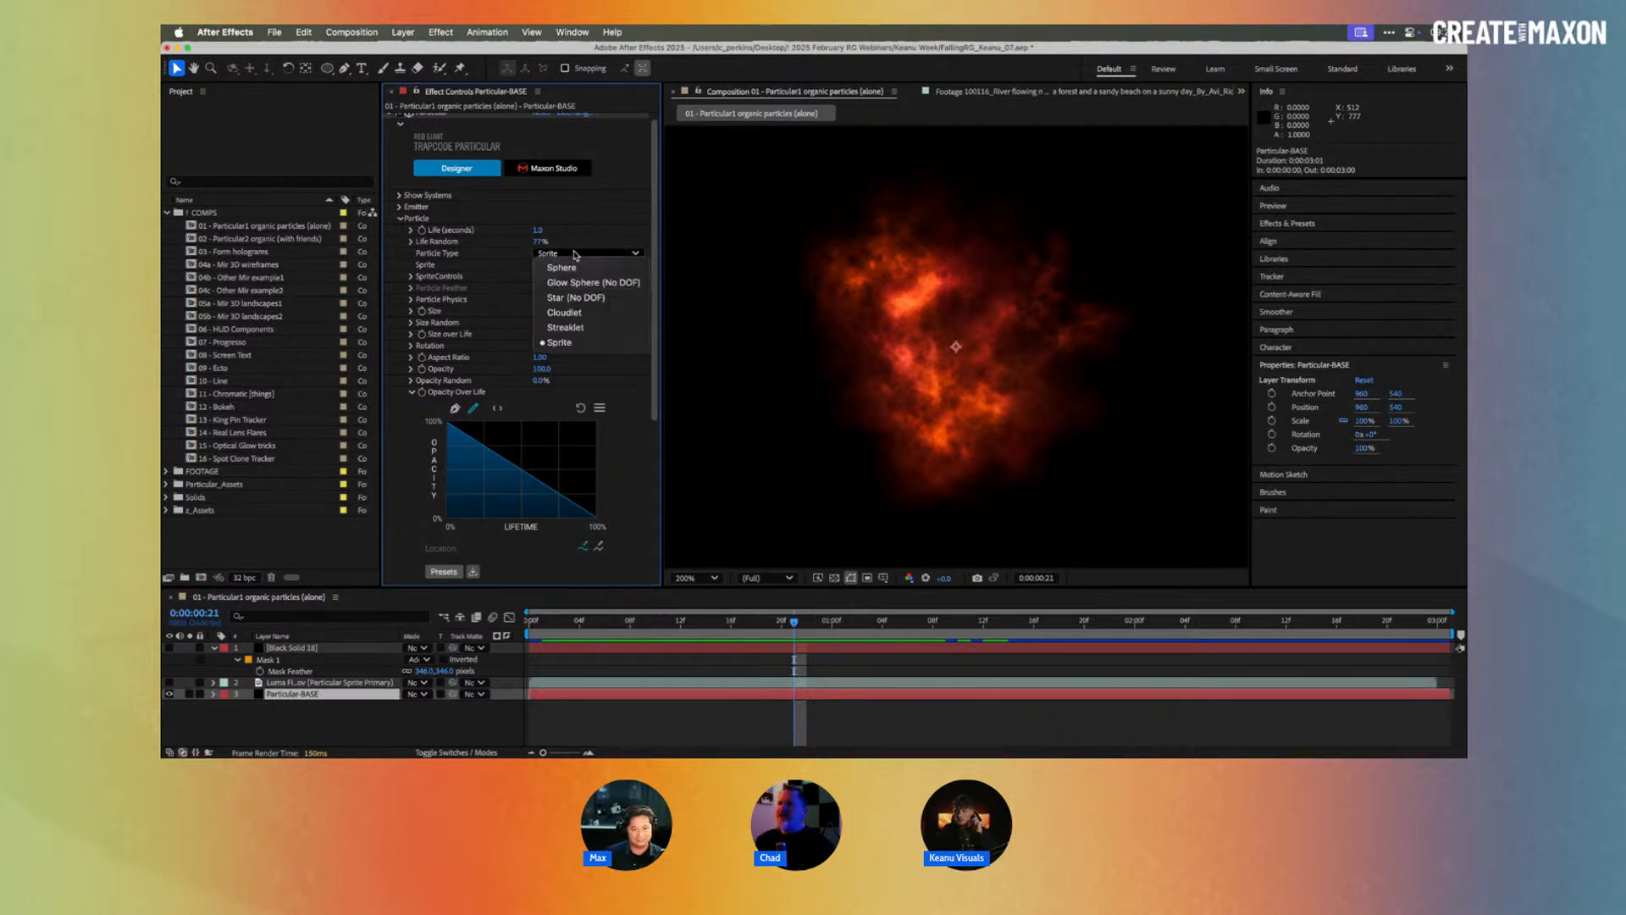
pyautogui.click(475, 253)
pyautogui.click(398, 219)
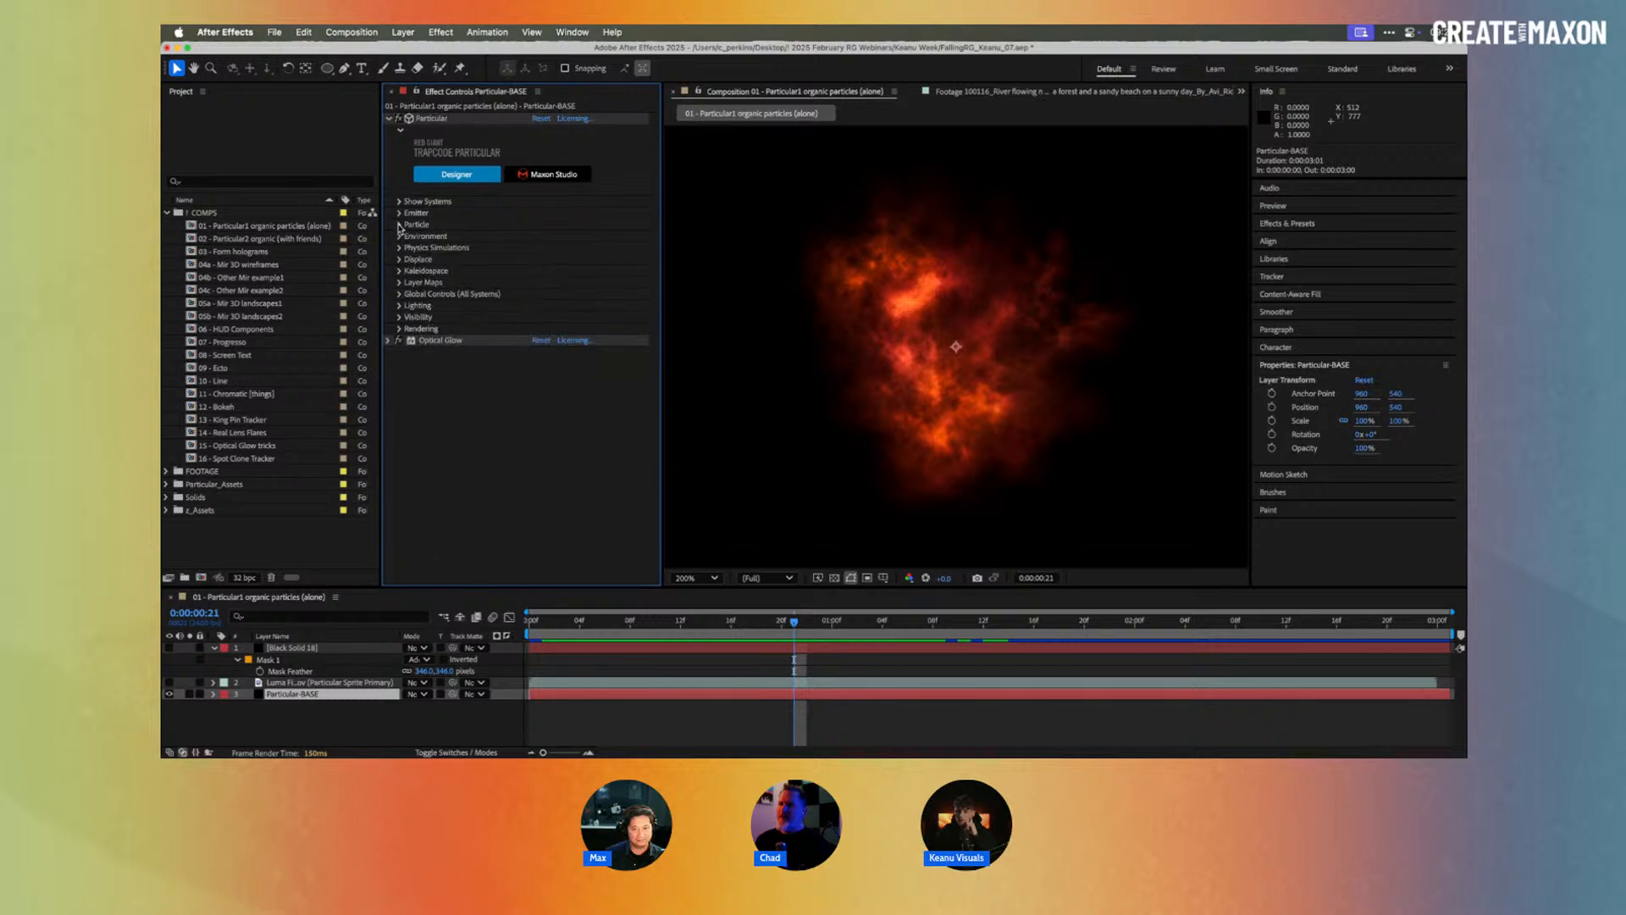
pyautogui.click(399, 224)
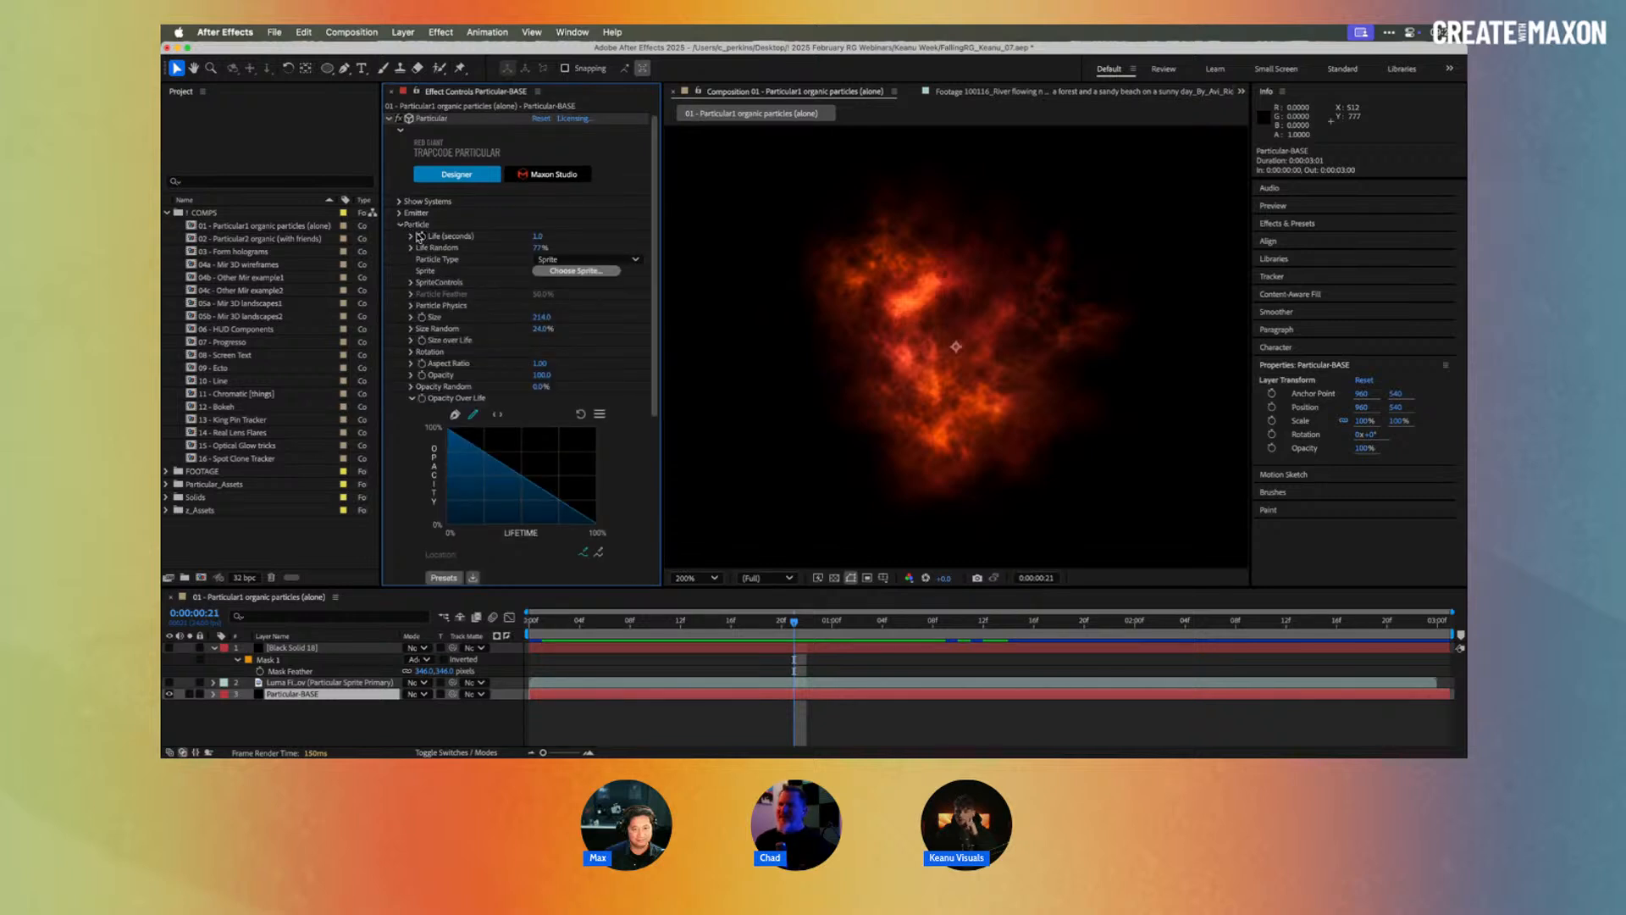
pyautogui.click(569, 262)
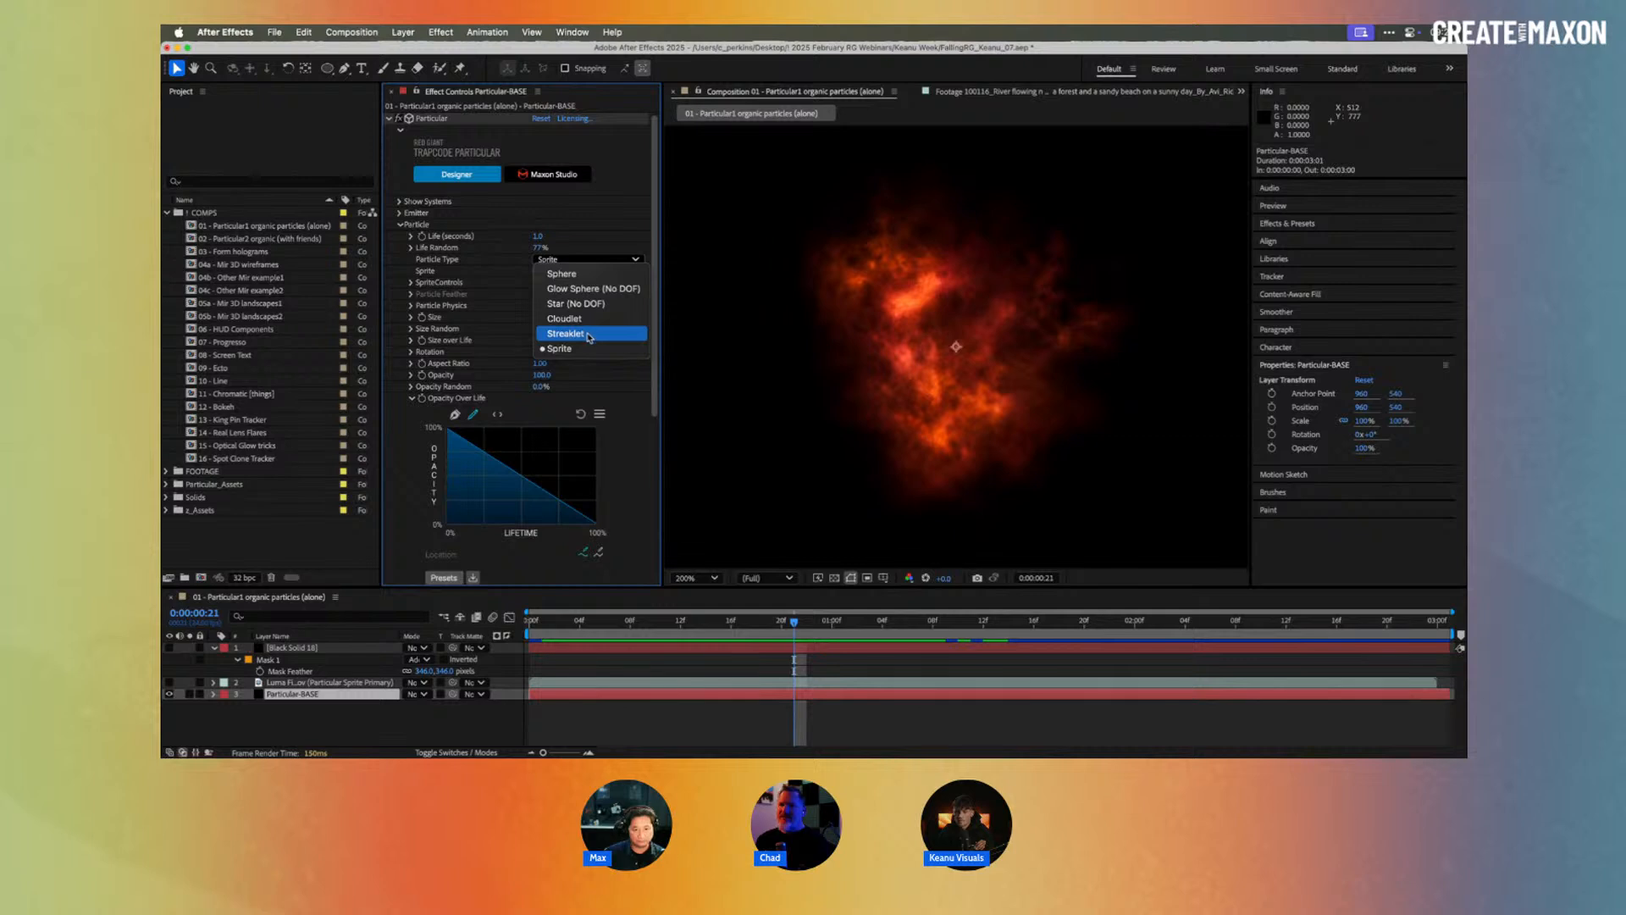
pyautogui.click(498, 267)
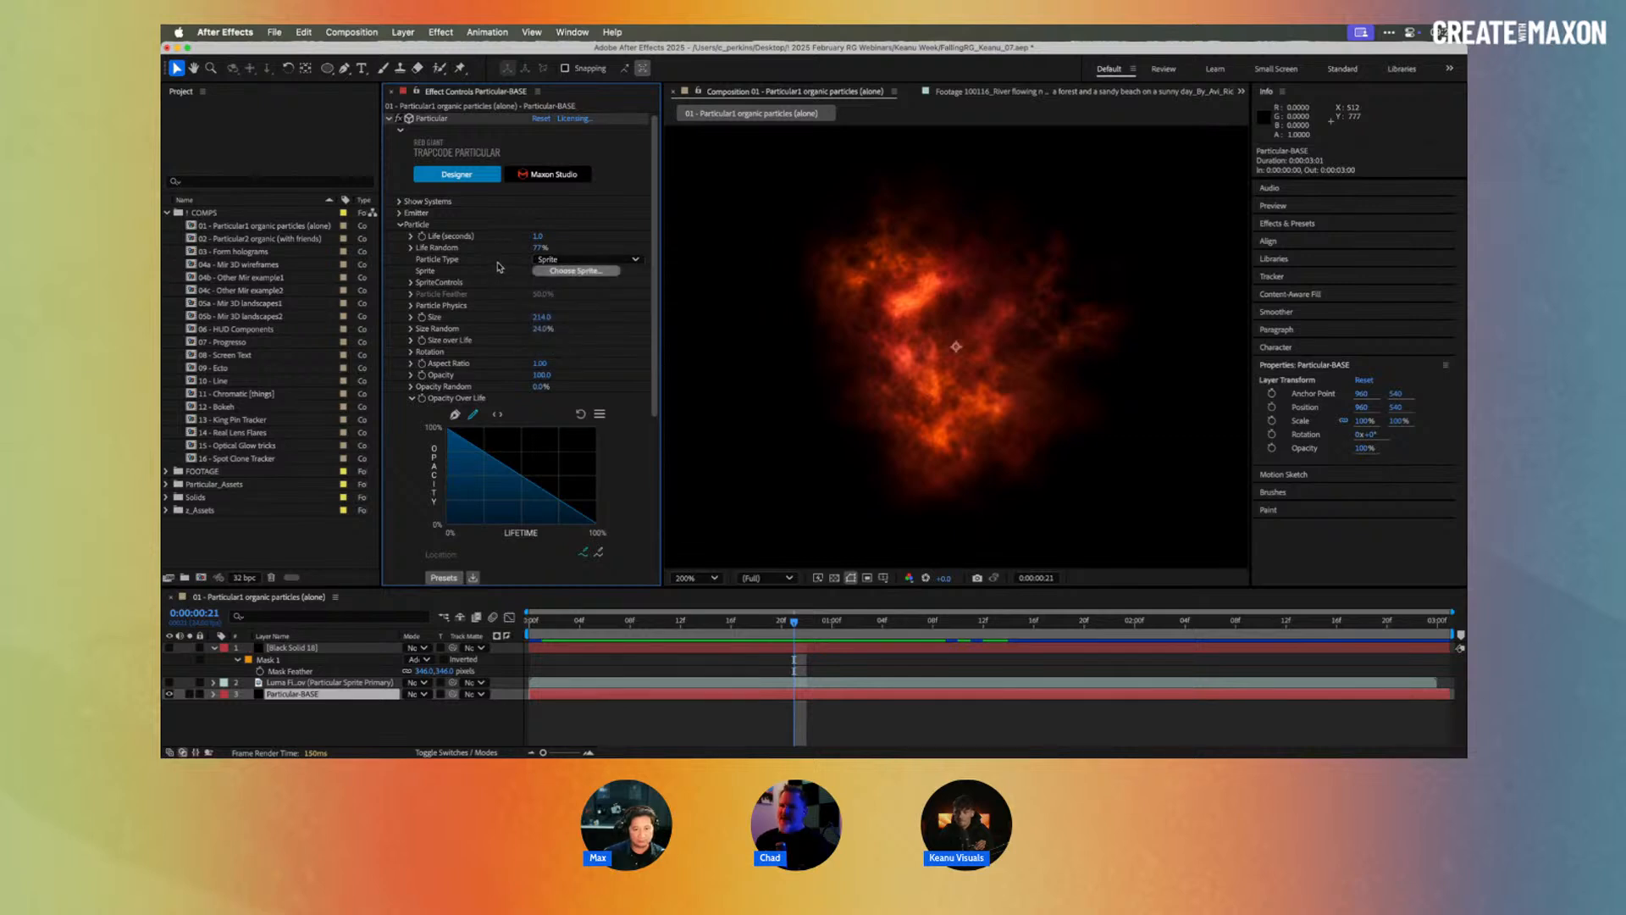
# Step: Browse Particular's sprite library, including the Atomic Age and Emojis categories, and close it without choosing a sprite
pyautogui.click(566, 271)
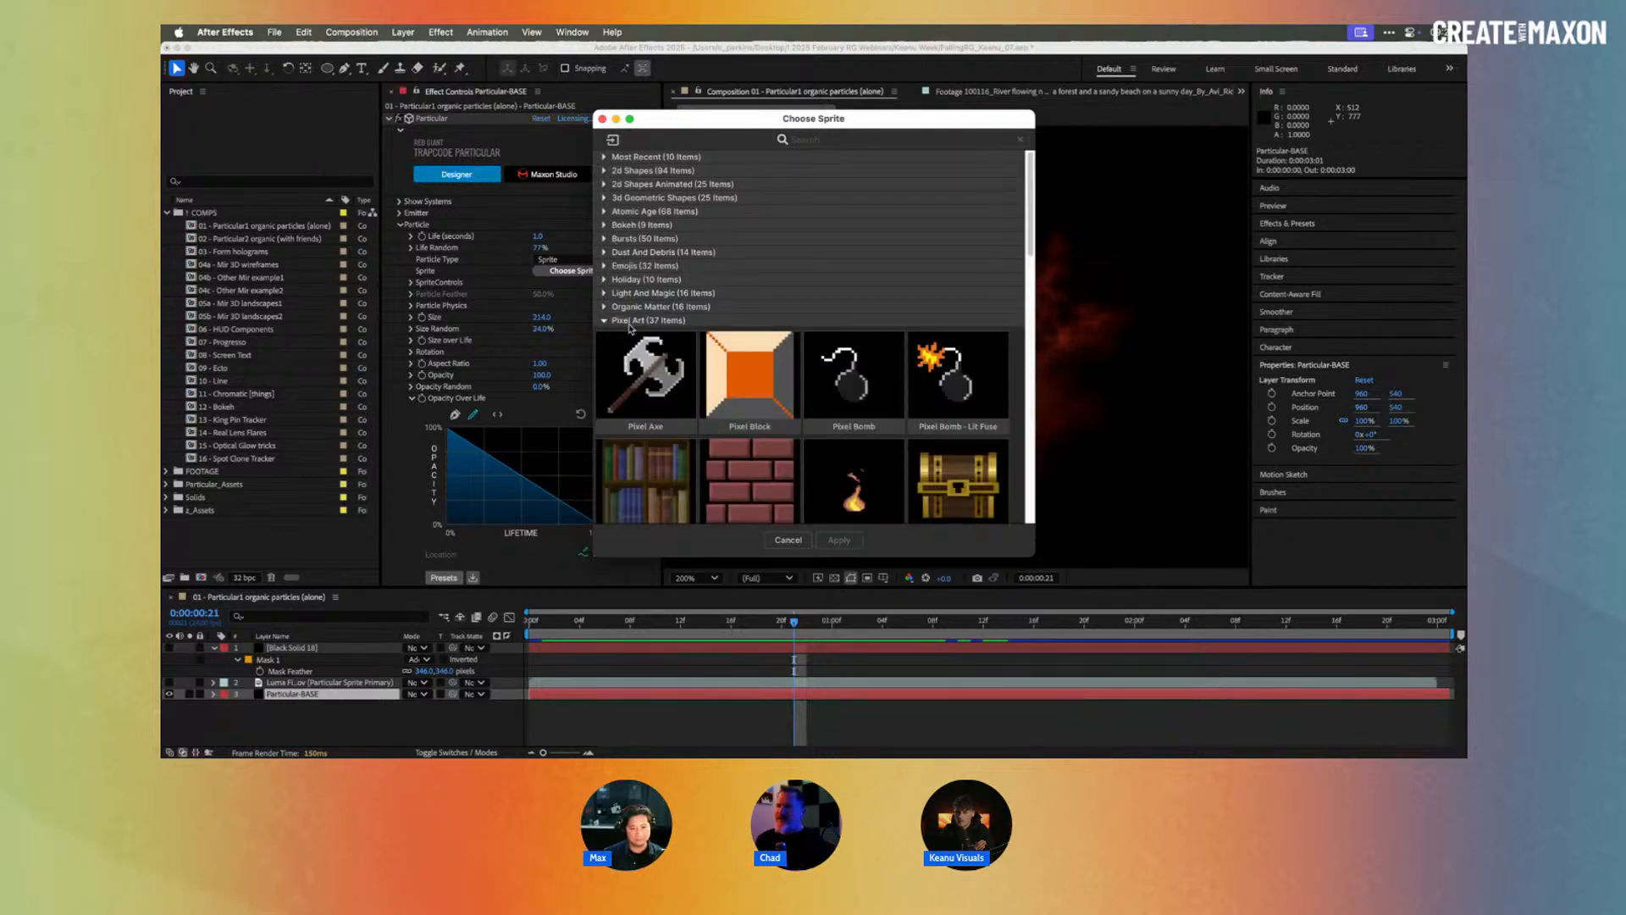
pyautogui.click(606, 320)
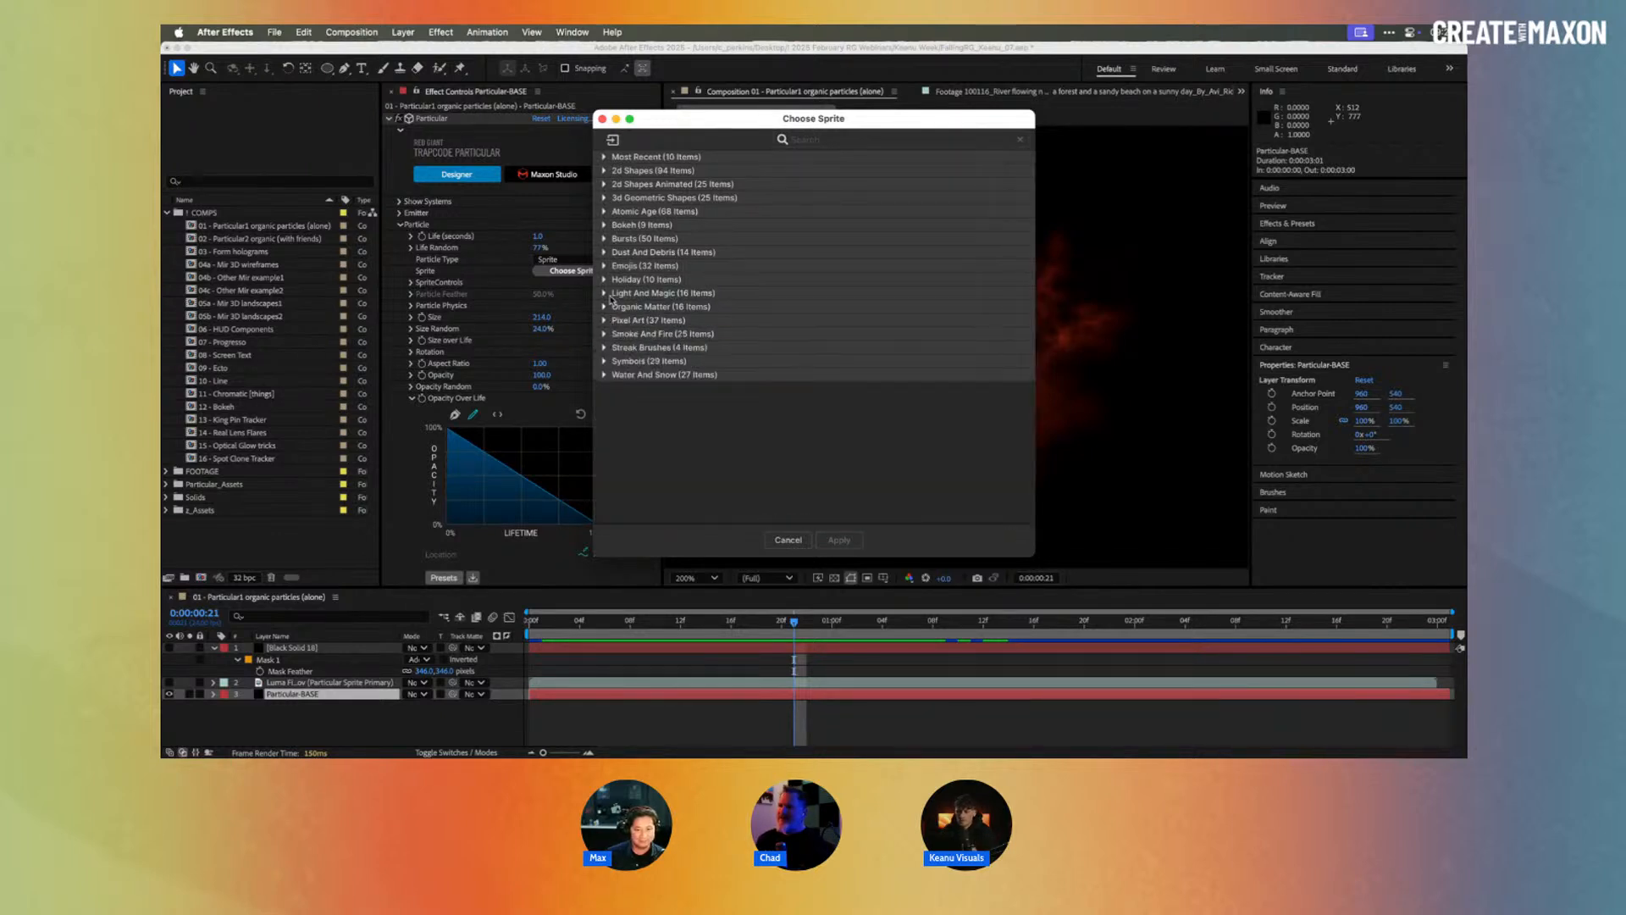
pyautogui.click(605, 213)
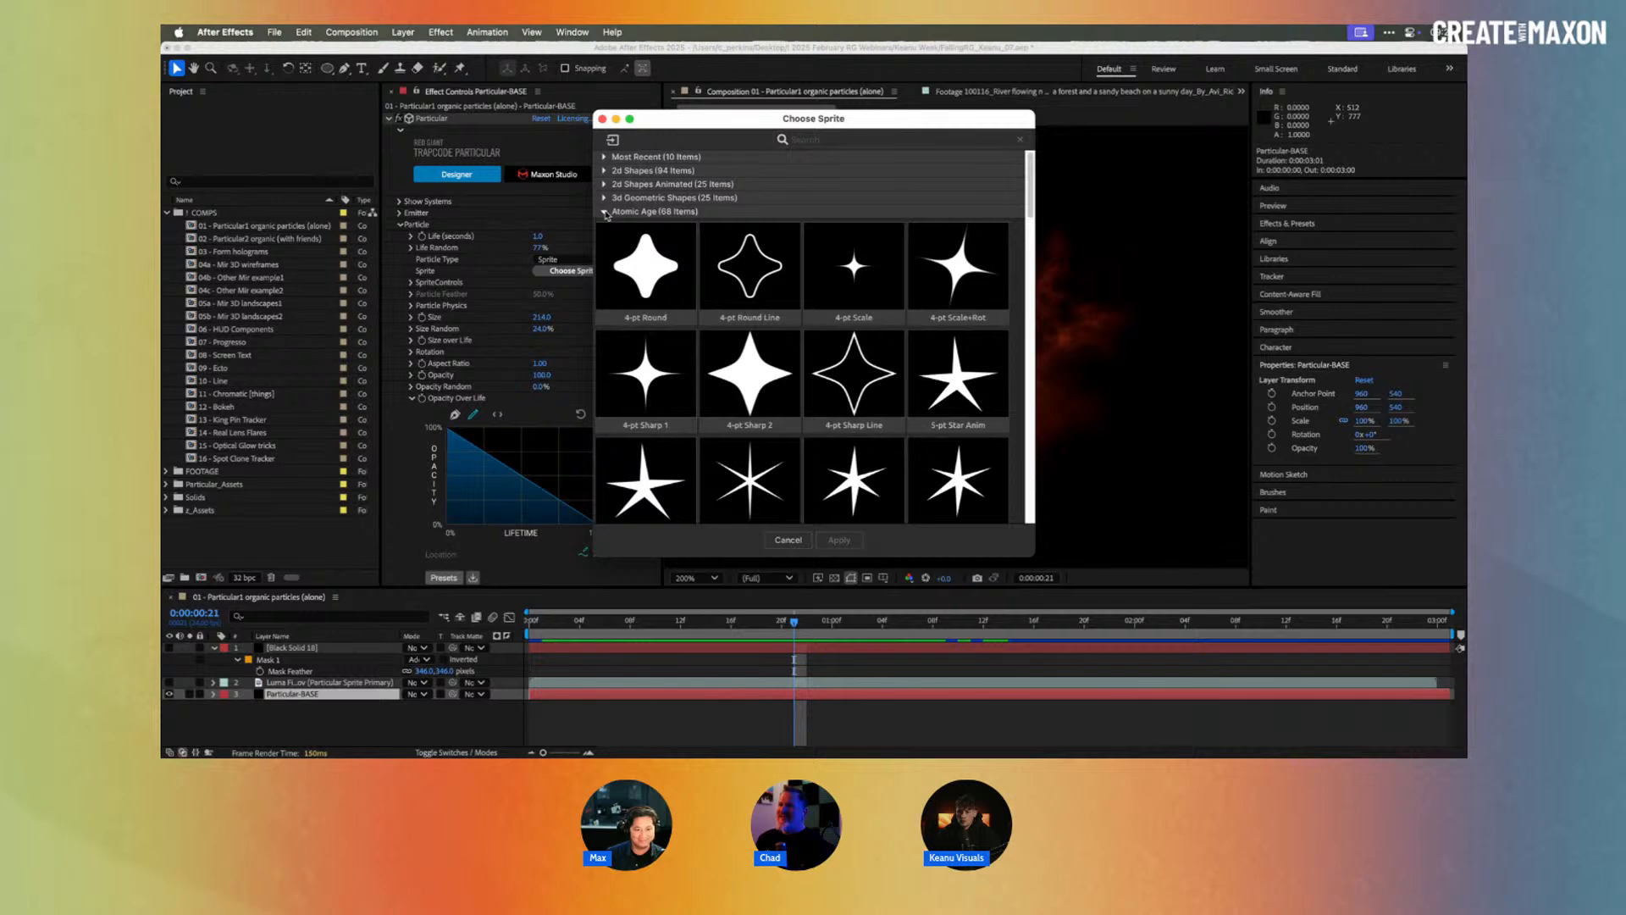
pyautogui.click(605, 213)
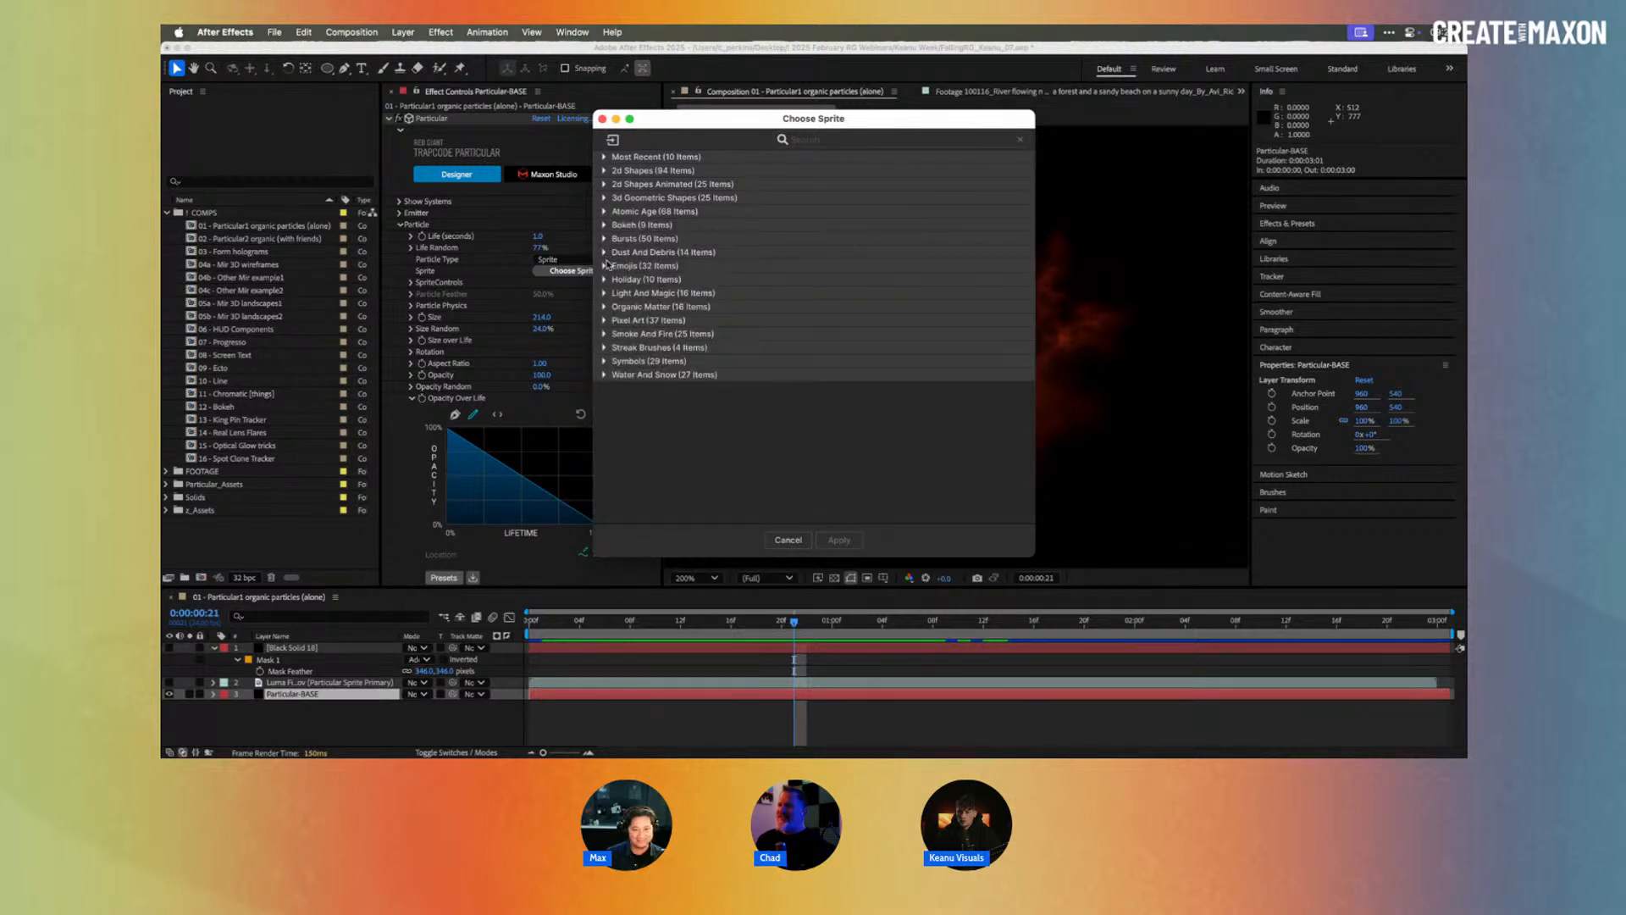
pyautogui.click(605, 266)
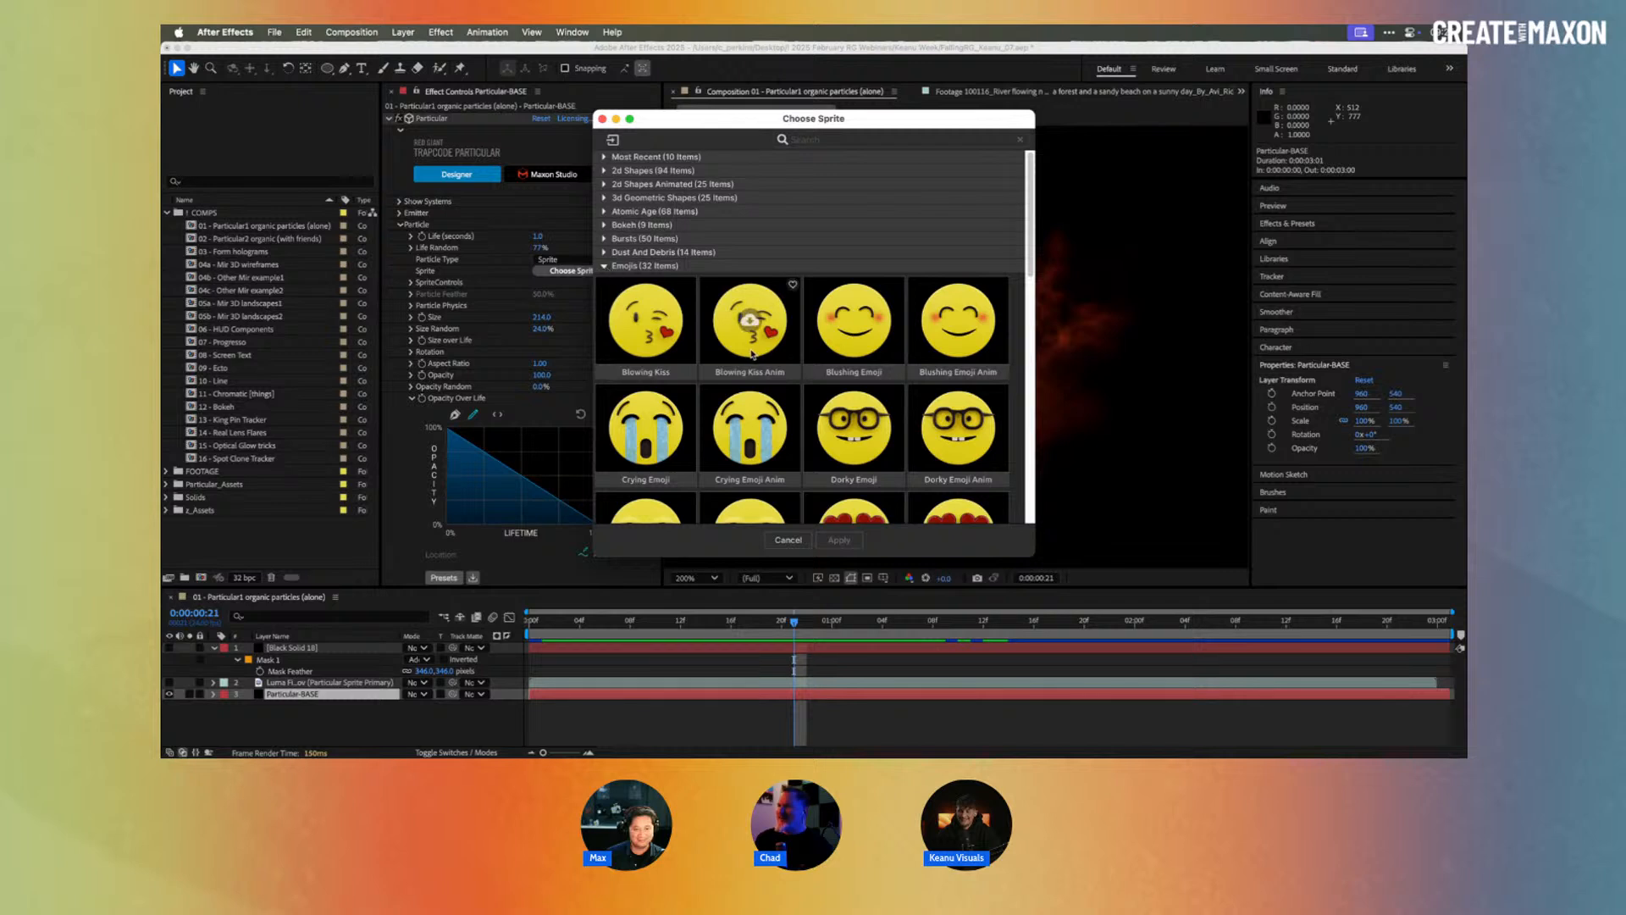
pyautogui.scroll(-3, 749, 320)
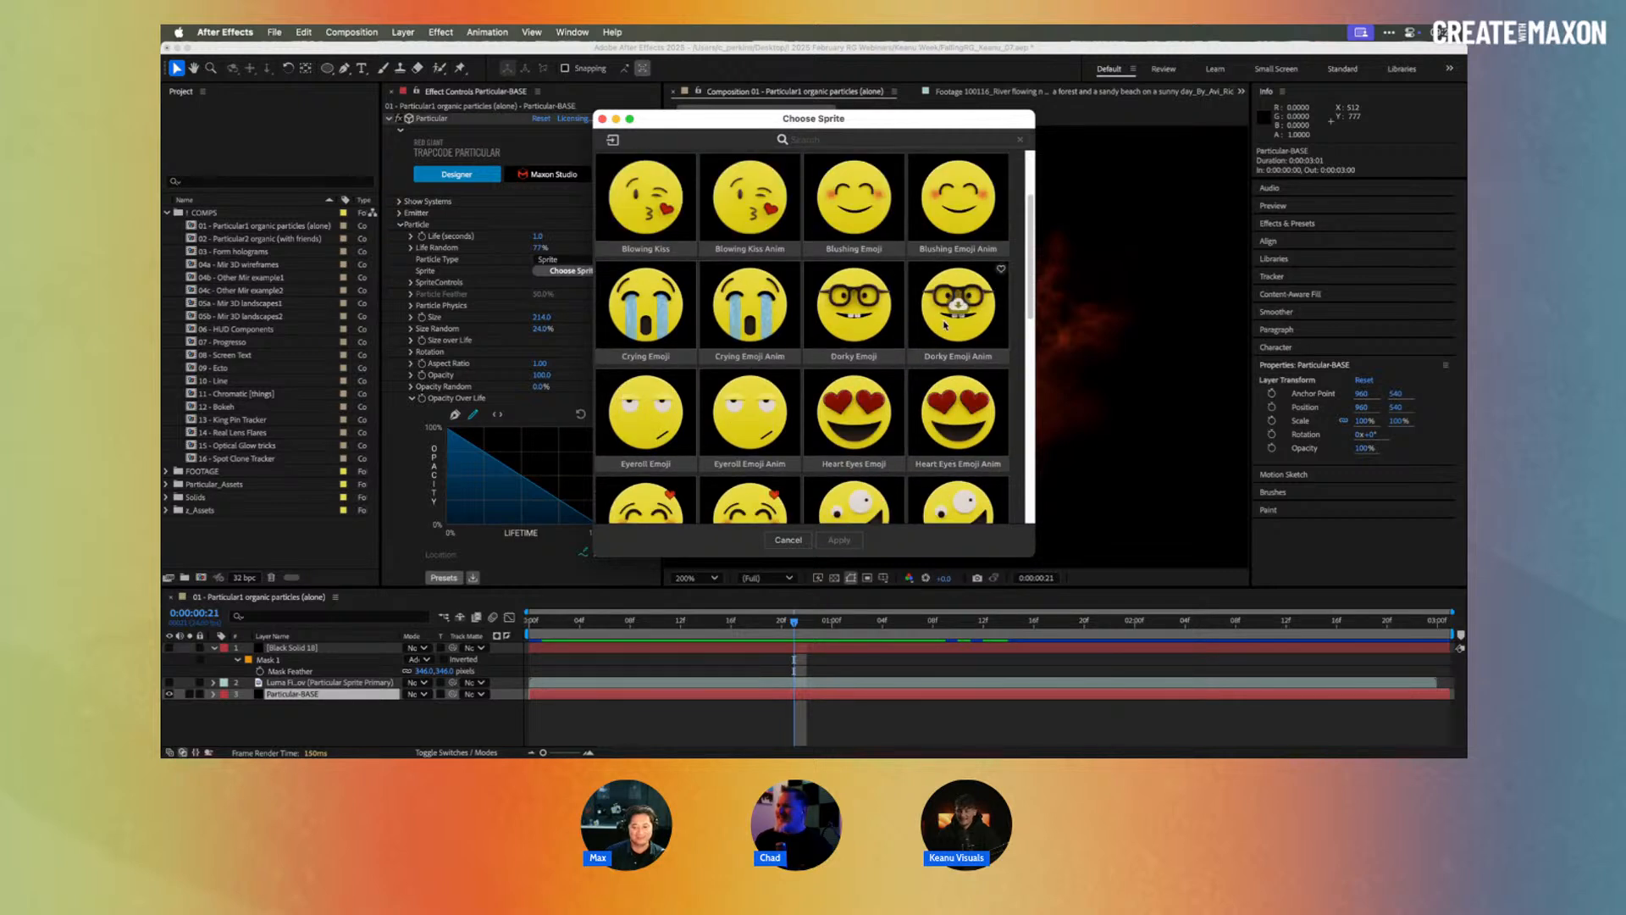
pyautogui.scroll(3, 660, 224)
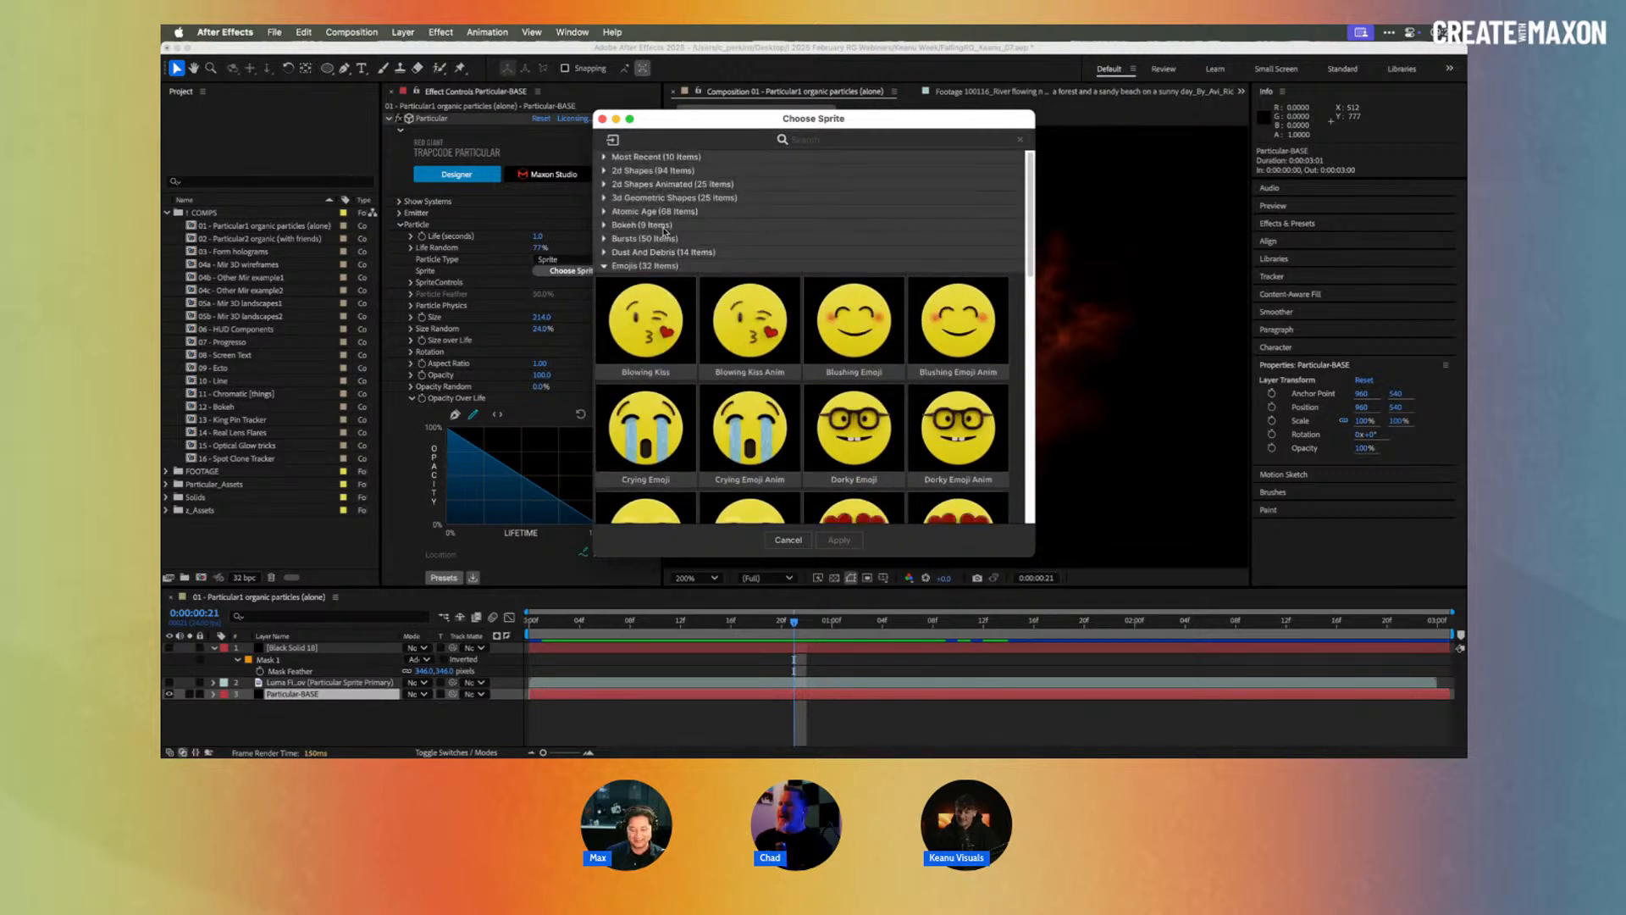
pyautogui.click(604, 267)
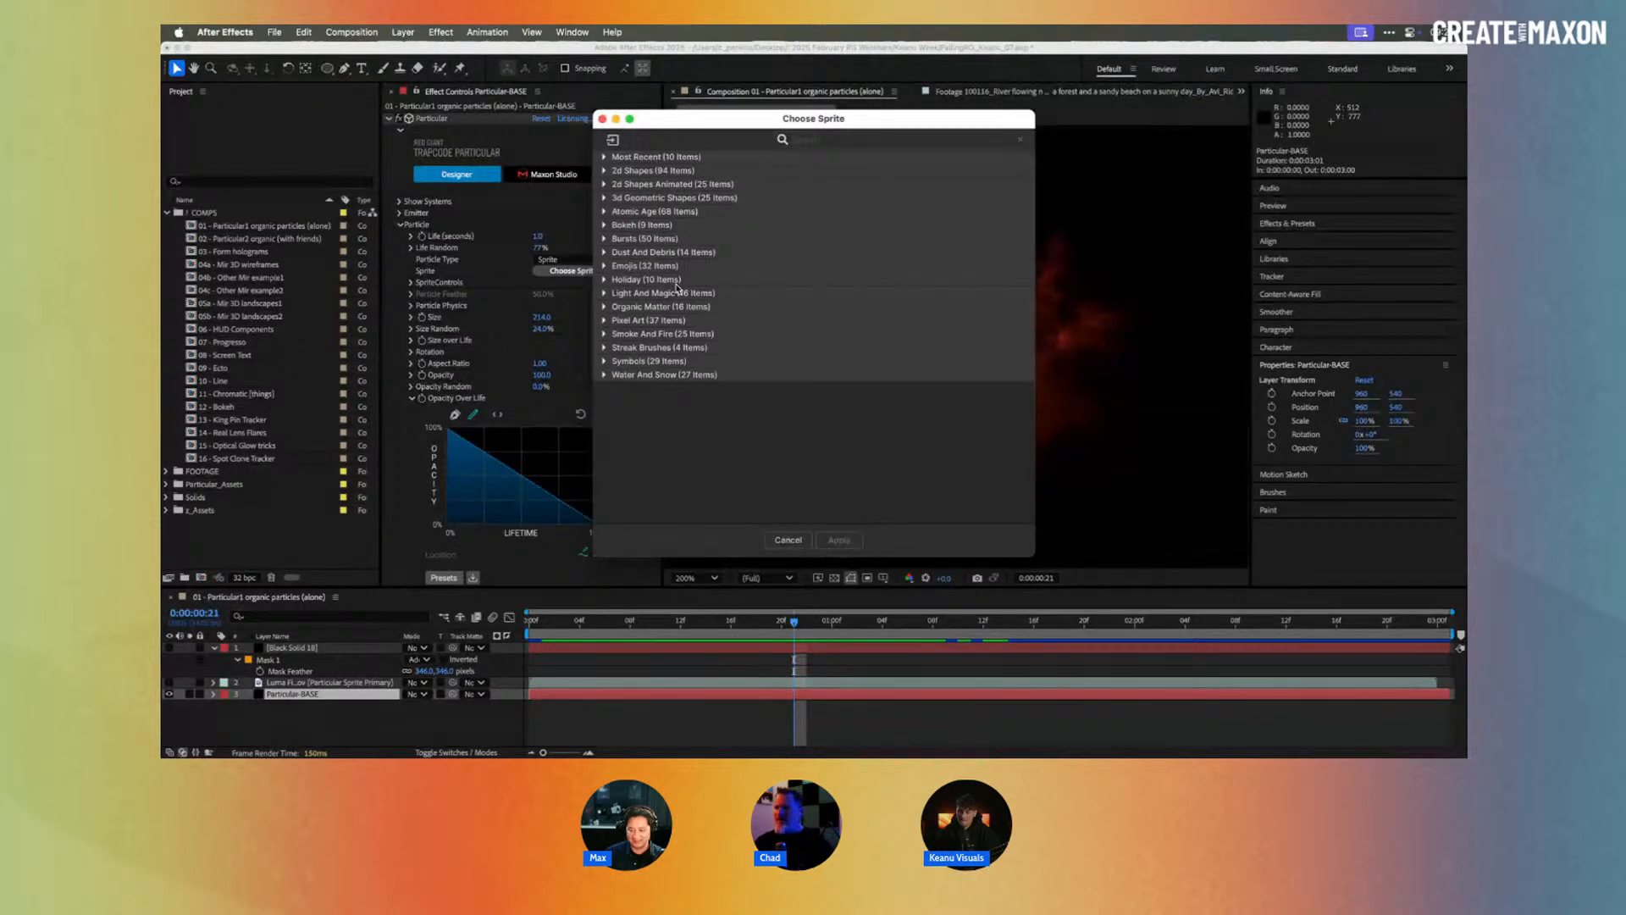
pyautogui.click(788, 540)
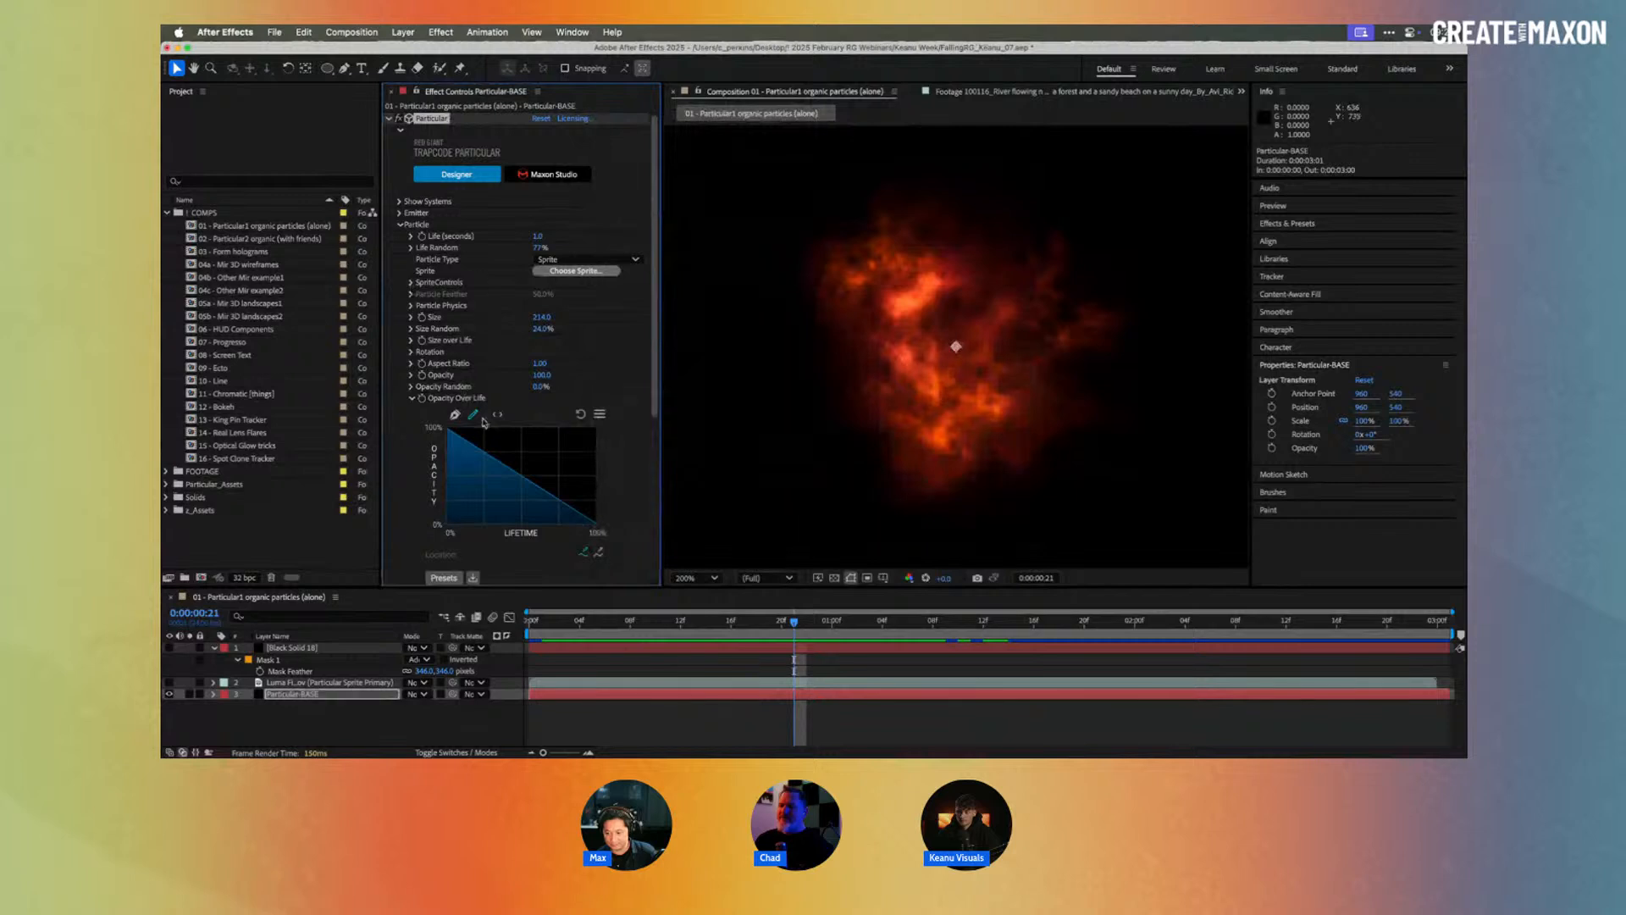
# Step: Inspect the Sprite Controls of Particular-BASE, checking which layer supplies the sprite texture
pyautogui.click(410, 284)
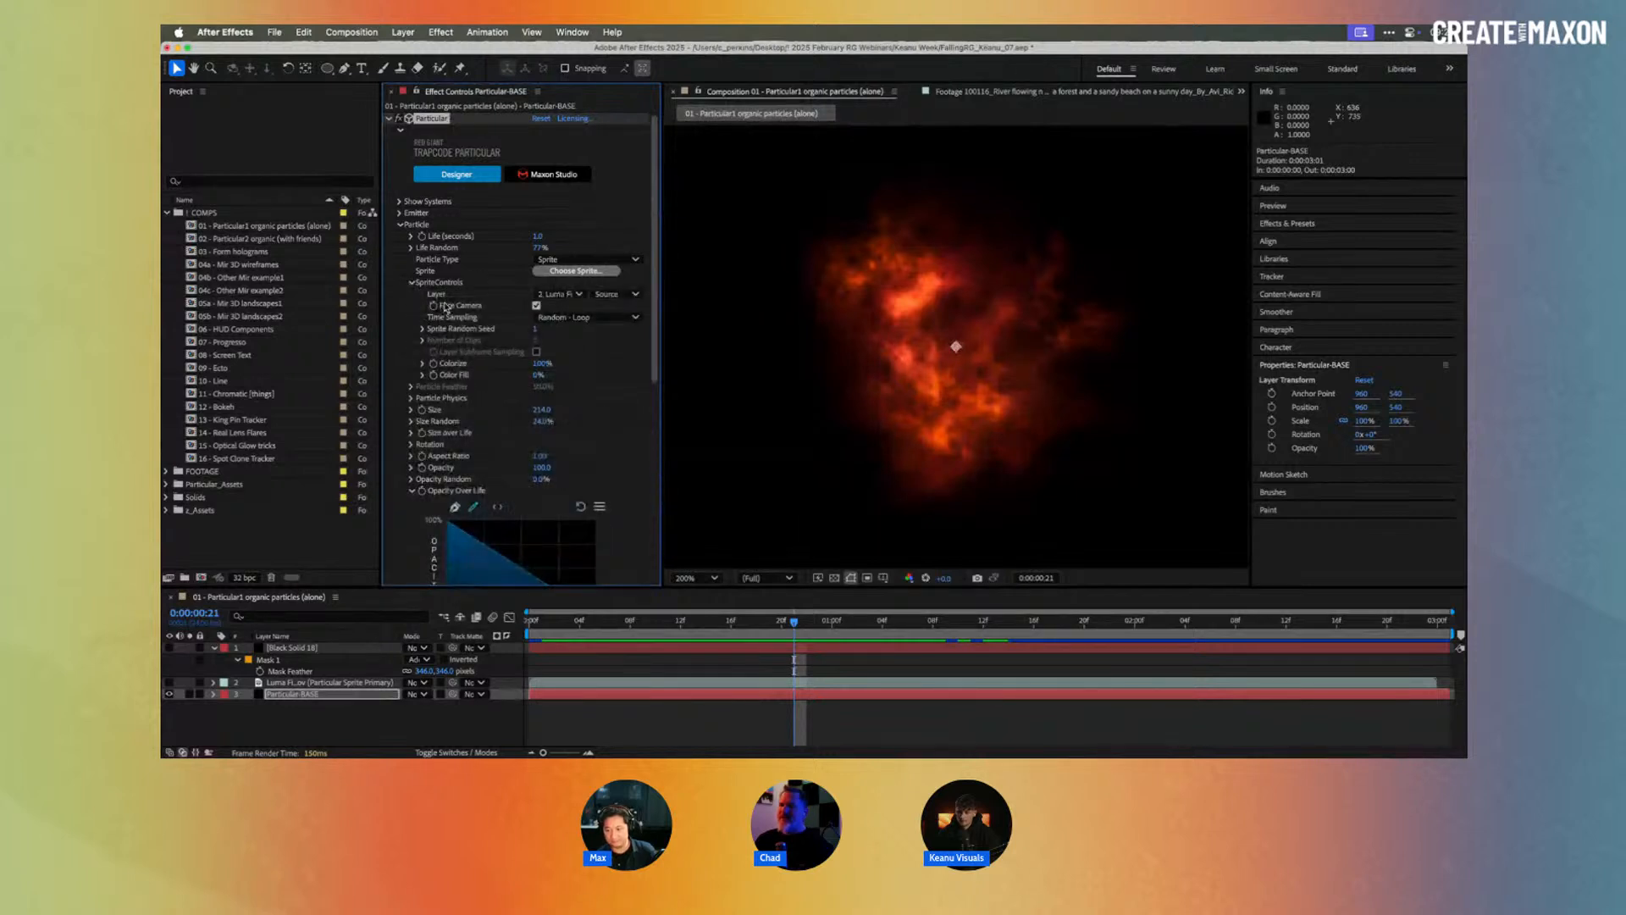
pyautogui.click(560, 296)
pyautogui.click(509, 295)
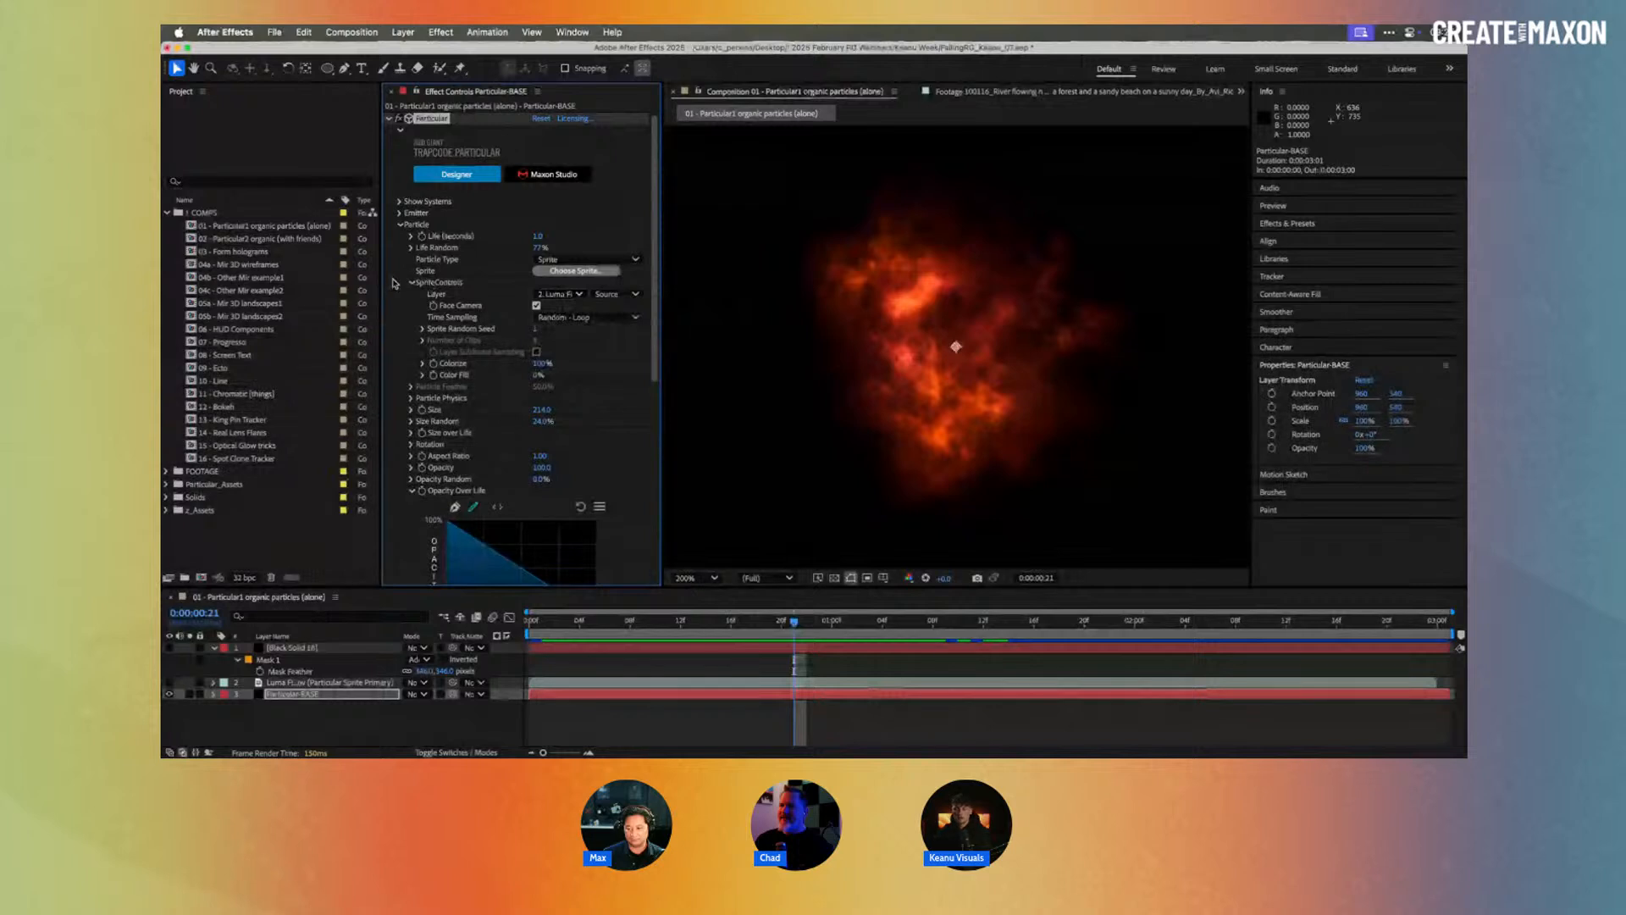
pyautogui.click(411, 283)
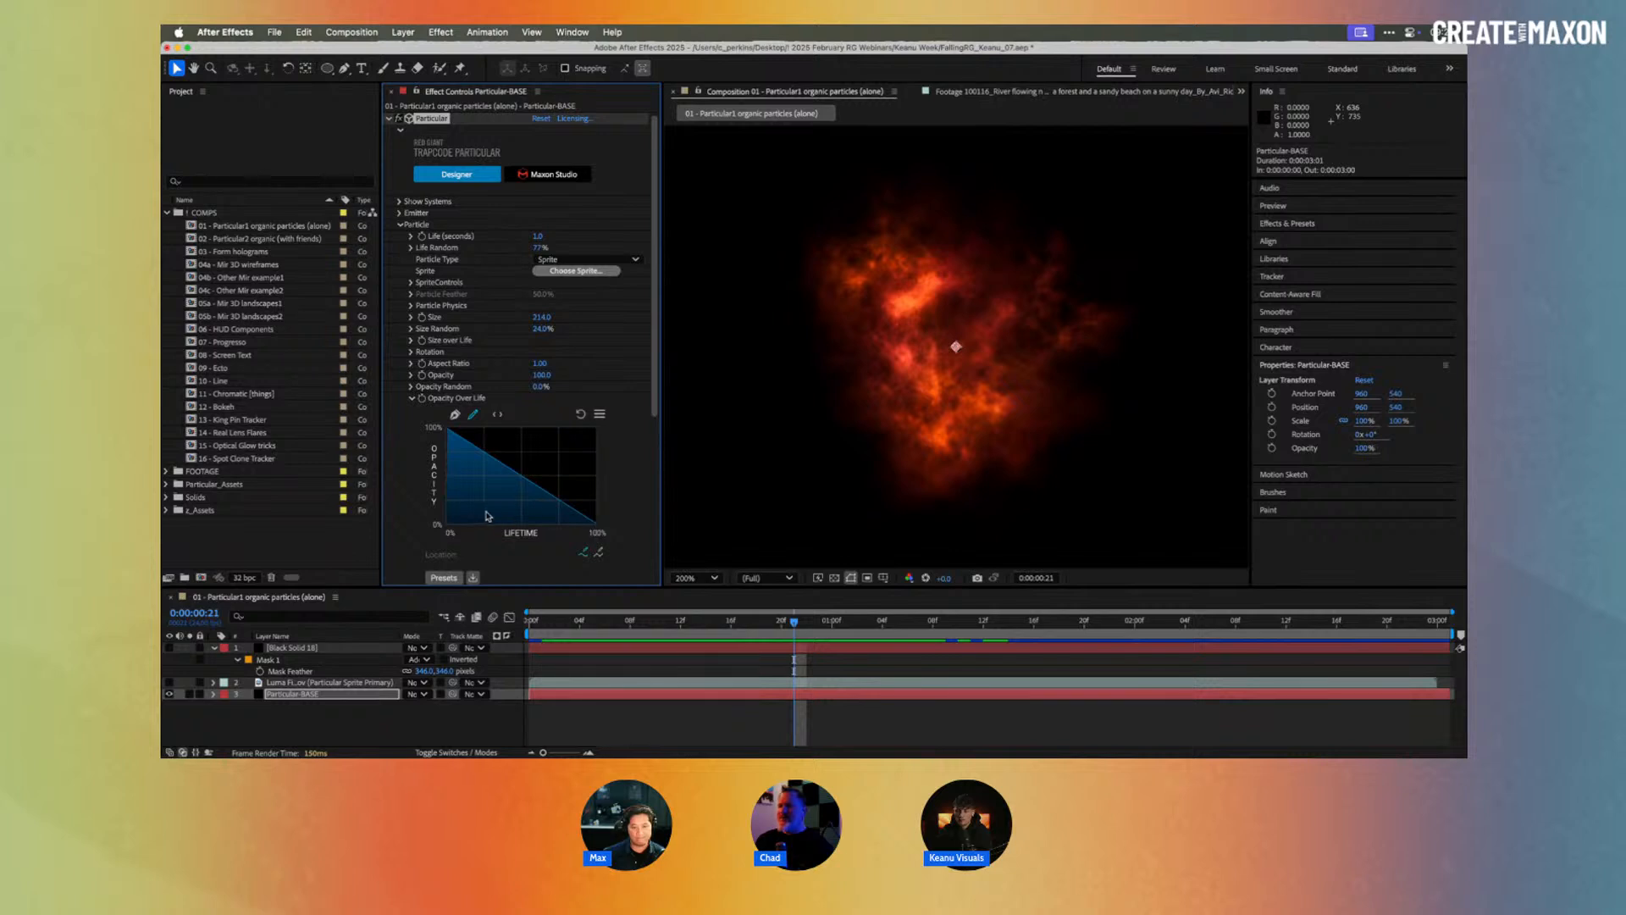
# Step: Reshape the Opacity Over Life curve to start at 0%, rise quickly to a peak and fade out, and collapse the graph
pyautogui.moveTo(448, 514)
pyautogui.mouseDown()
pyautogui.moveTo(459, 437)
pyautogui.moveTo(450, 529)
pyautogui.mouseUp()
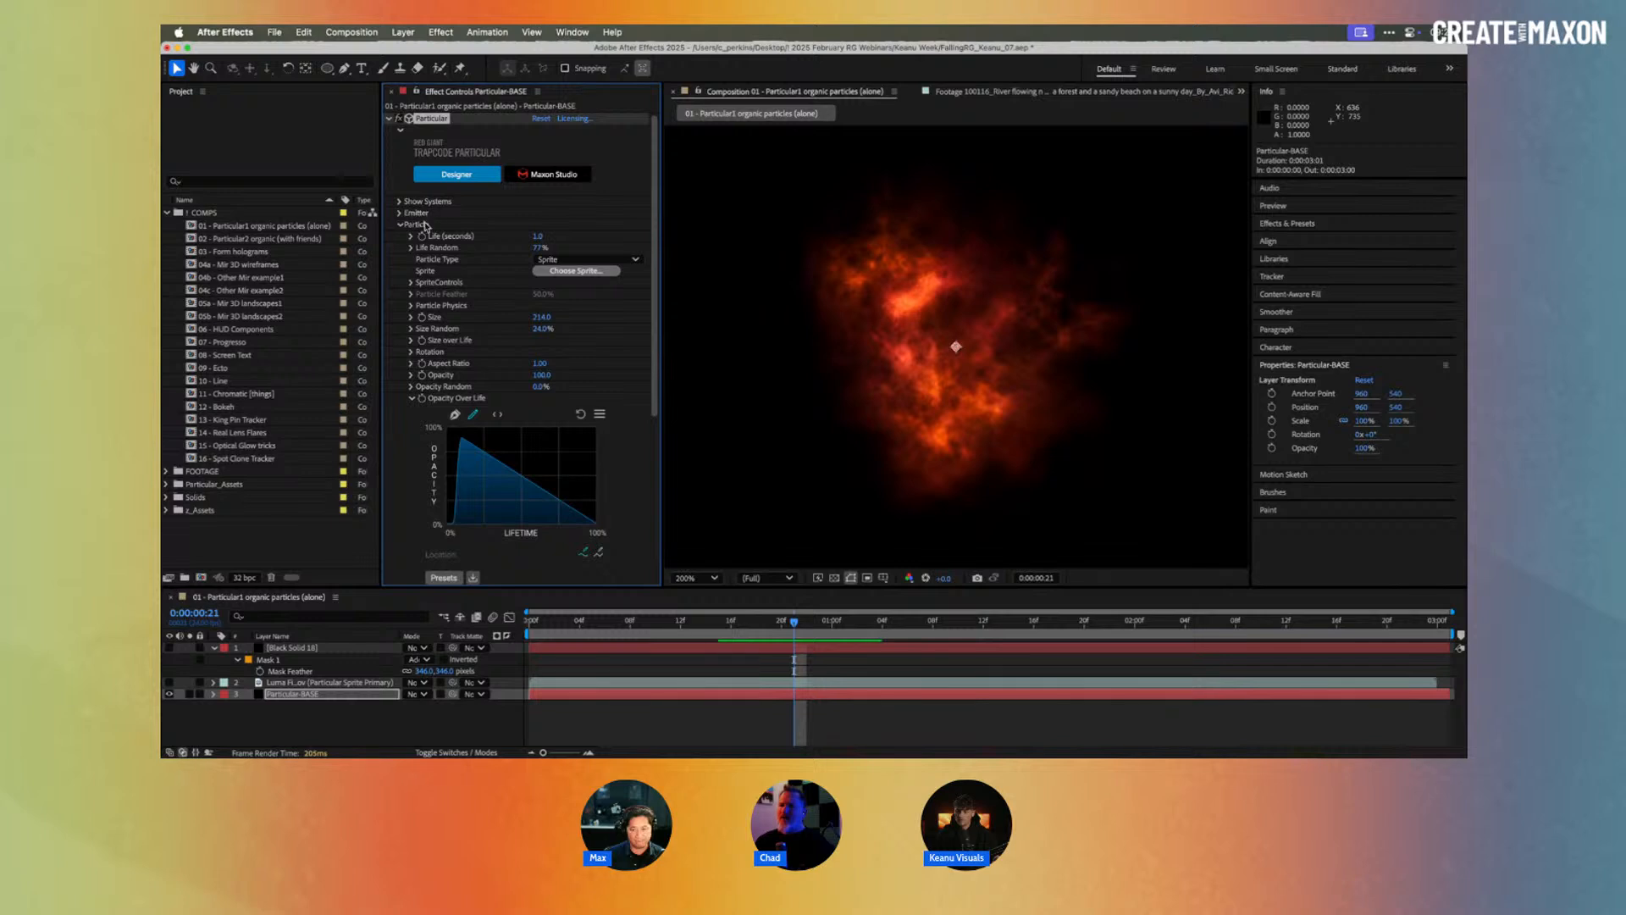
pyautogui.click(400, 201)
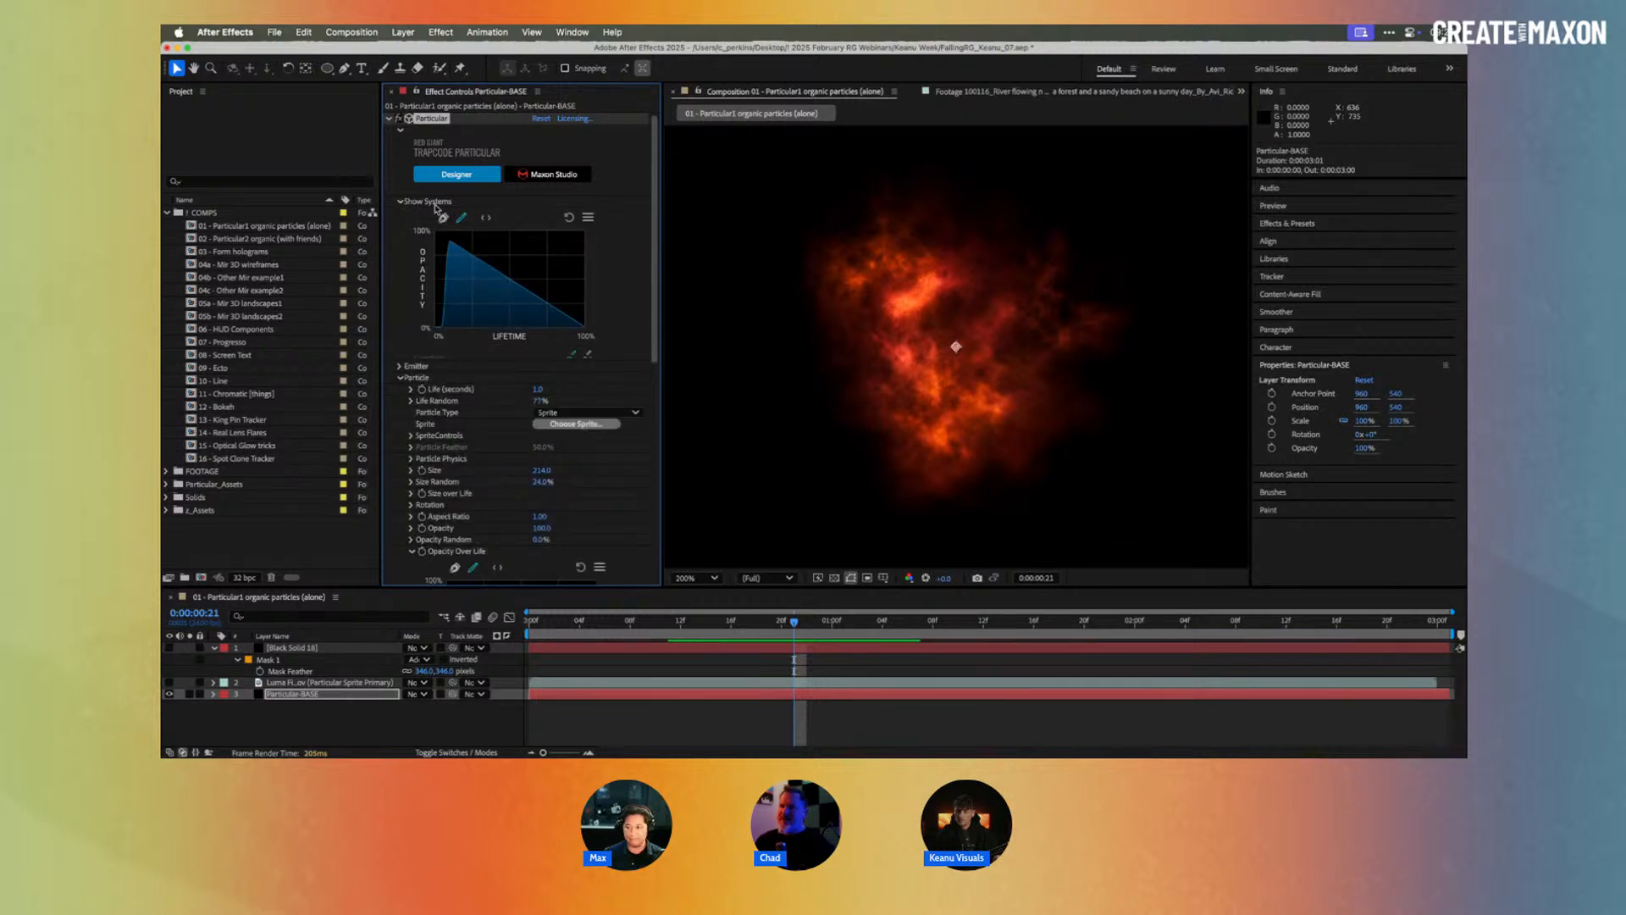
pyautogui.click(399, 202)
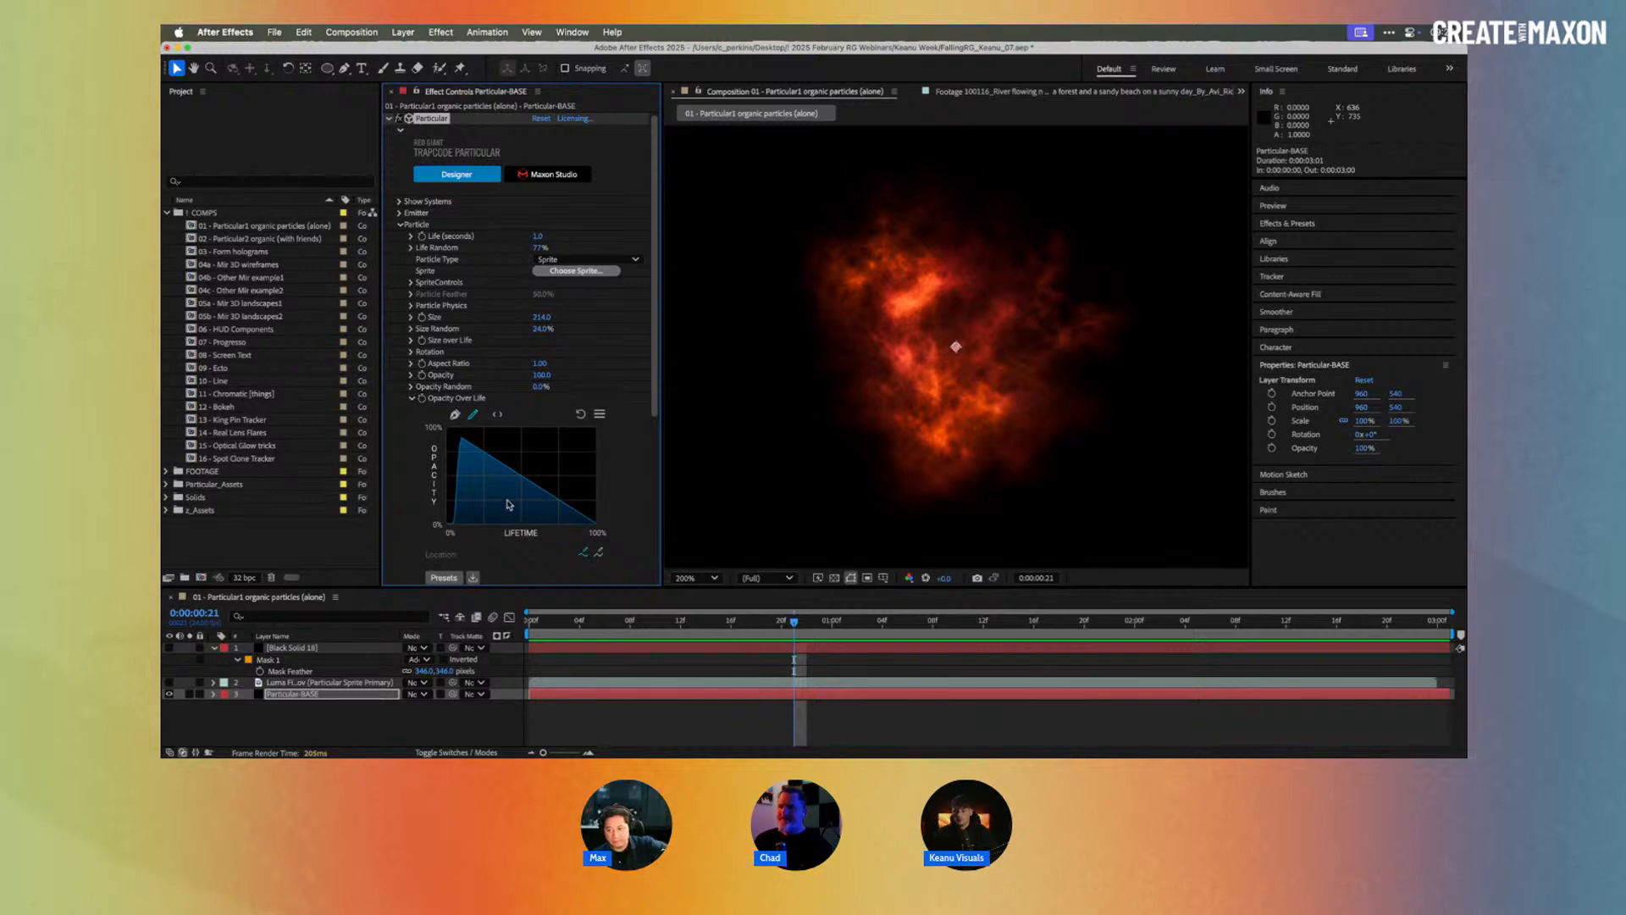
pyautogui.click(413, 398)
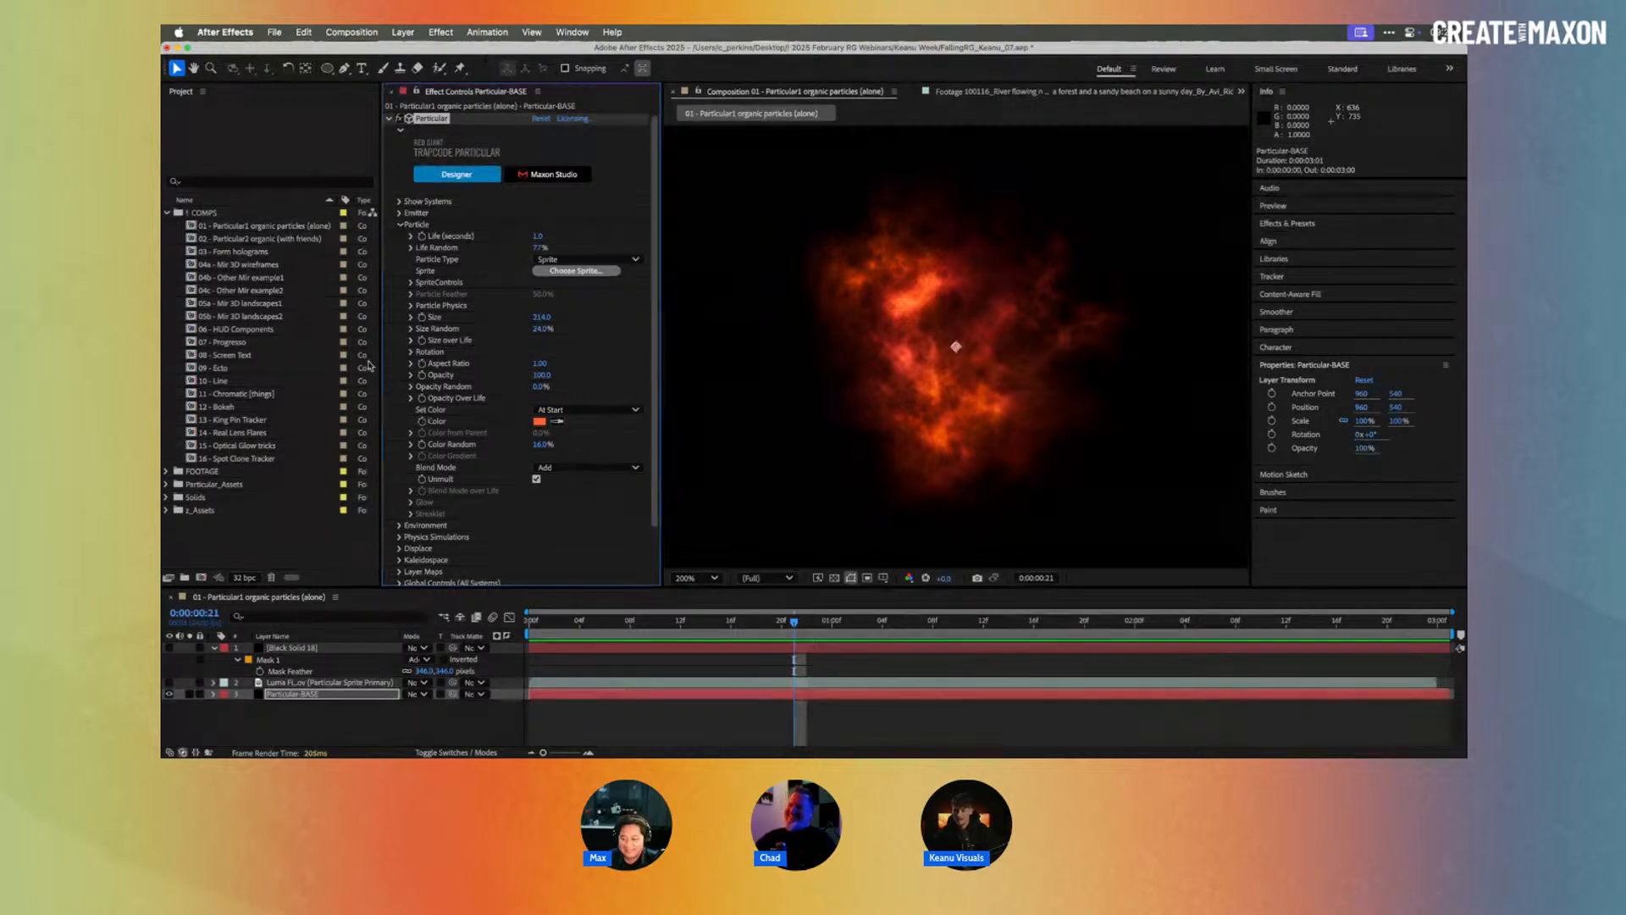
# Step: Open the composition 02 - Particular2 organic (with friends) and scrub its fire animation close up, ending at 0:00:00:09
pyautogui.click(286, 240)
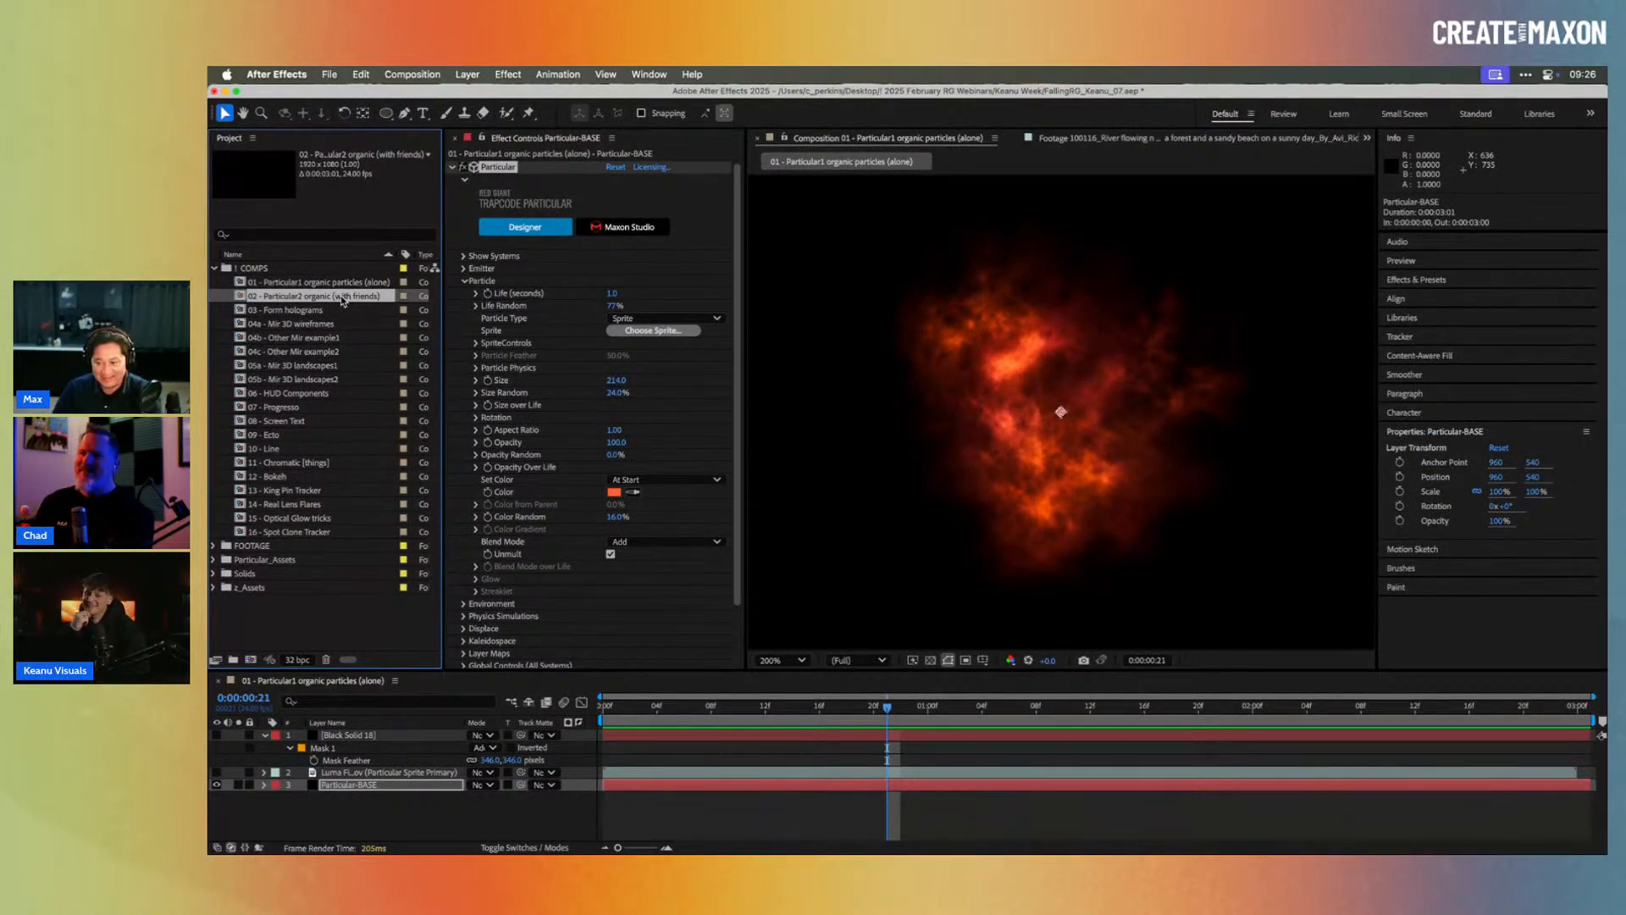
pyautogui.doubleClick(341, 297)
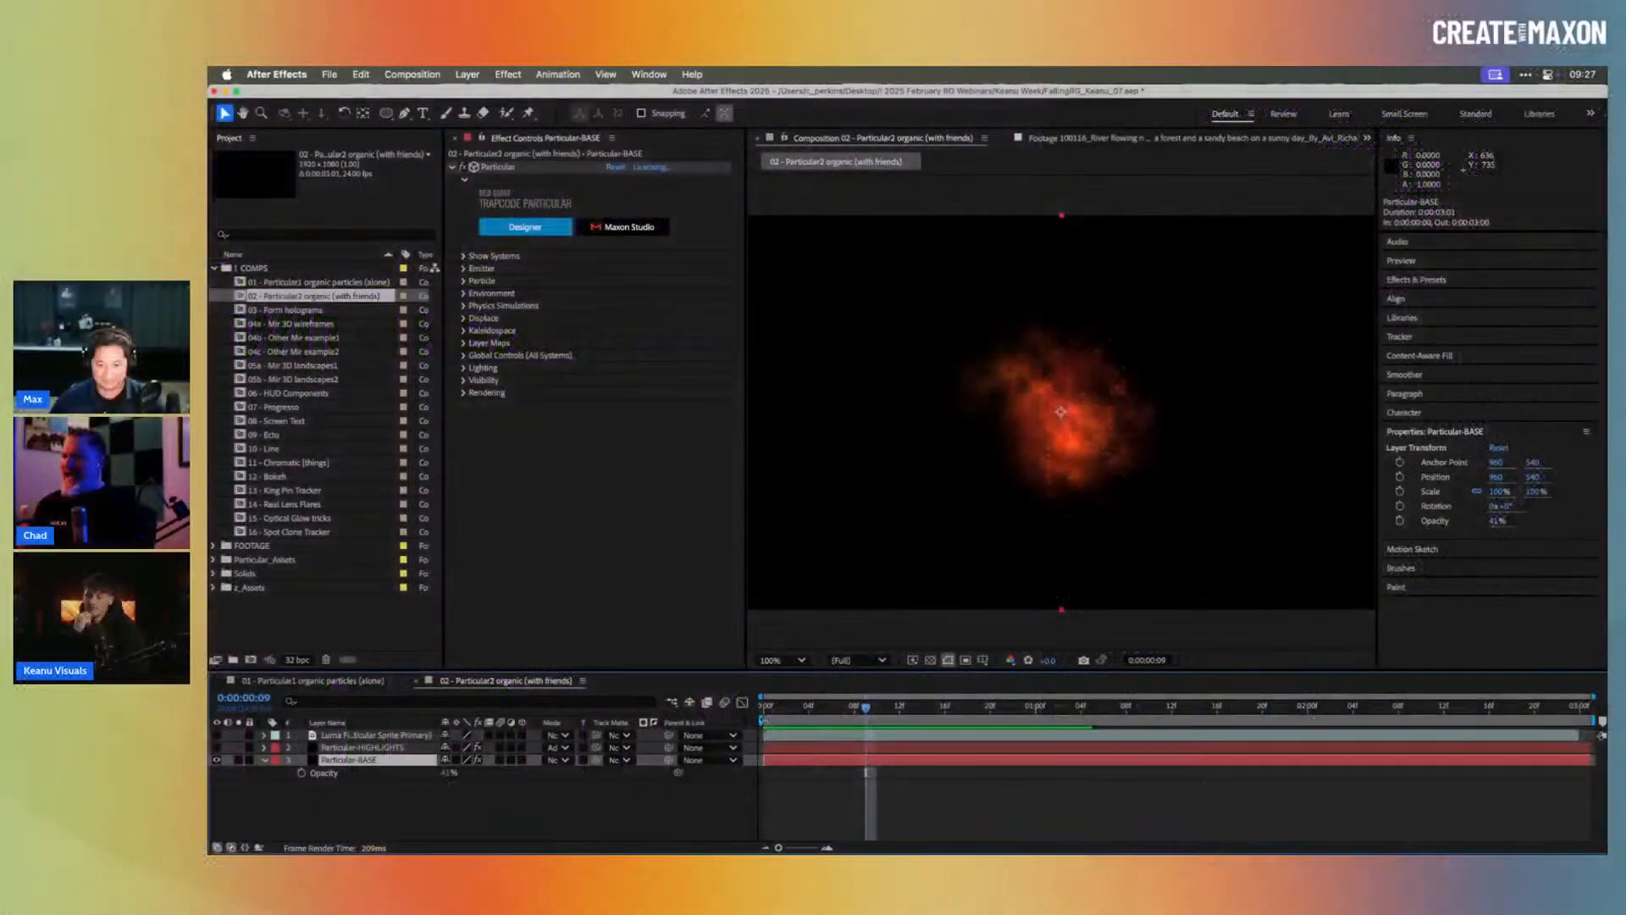
pyautogui.moveTo(830, 714); pyautogui.dragTo(1046, 707)
pyautogui.scroll(2, 1007, 521)
pyautogui.click(858, 712)
pyautogui.moveTo(948, 714); pyautogui.dragTo(866, 710)
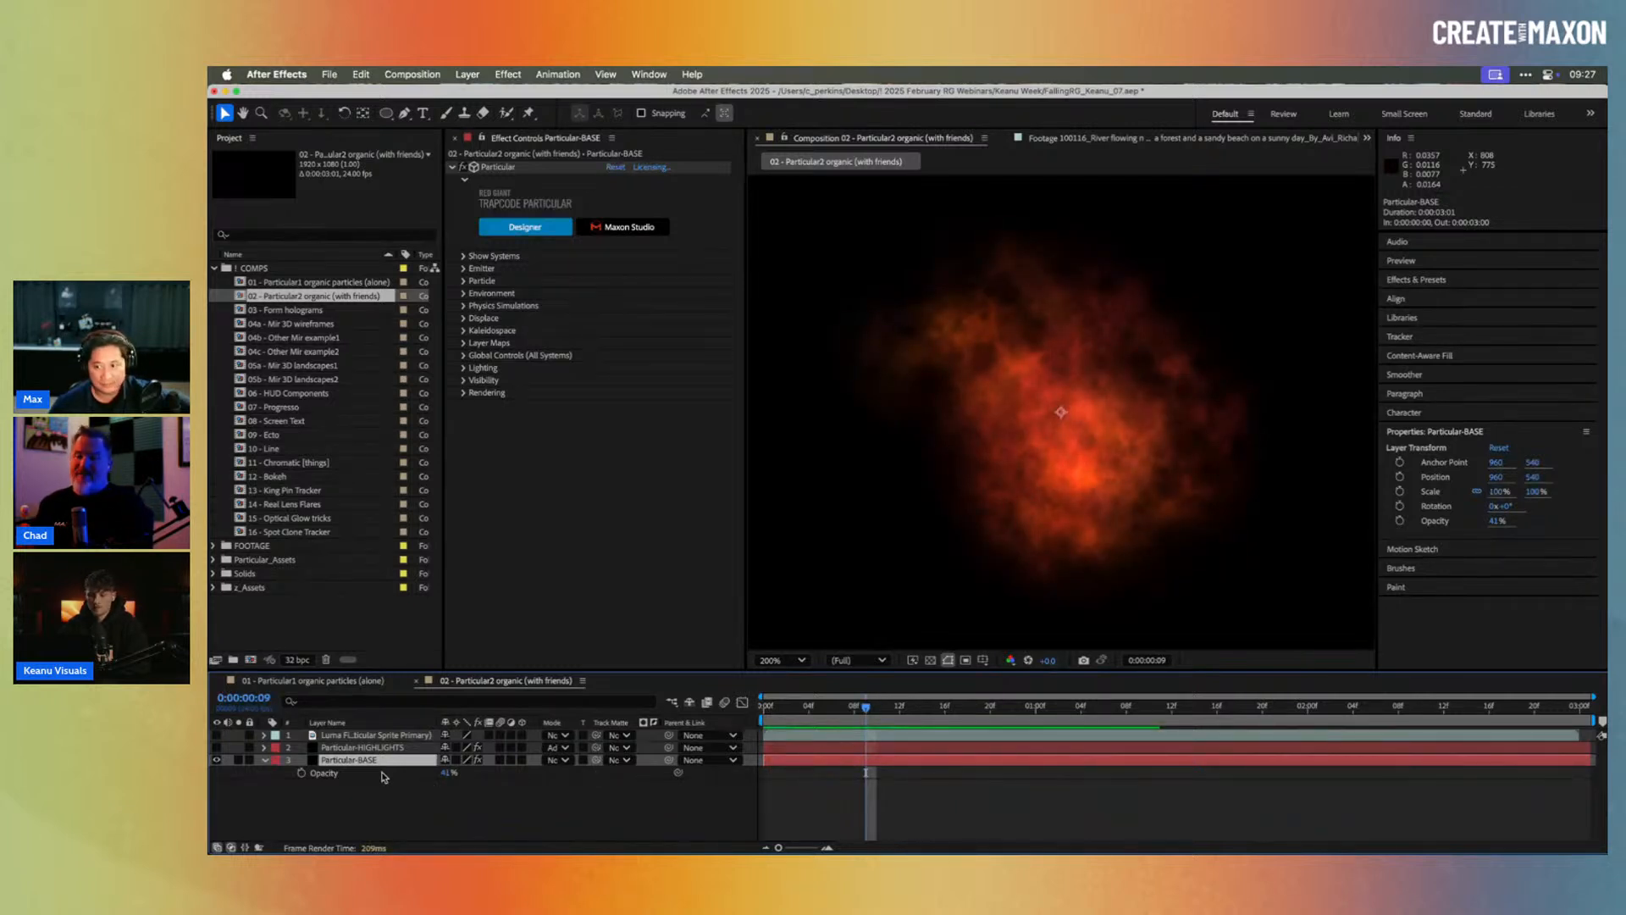
# Step: Collapse the effects on Particular-HIGHLIGHTS, make the layer visible and switch off its uni.Electrify effect
pyautogui.click(381, 748)
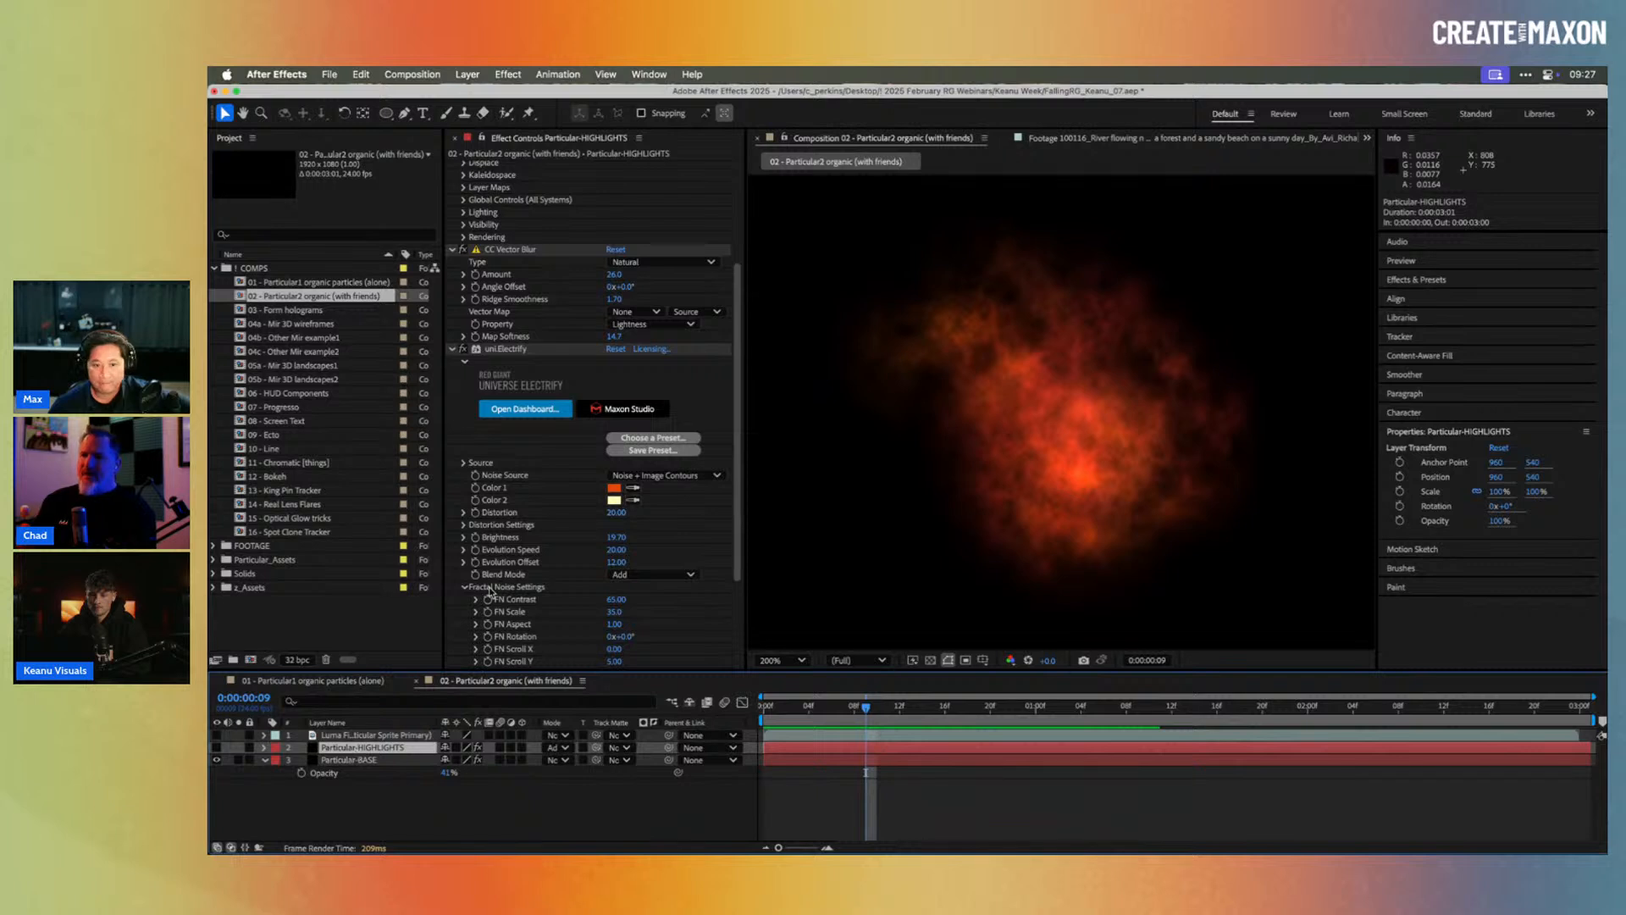
pyautogui.click(459, 349)
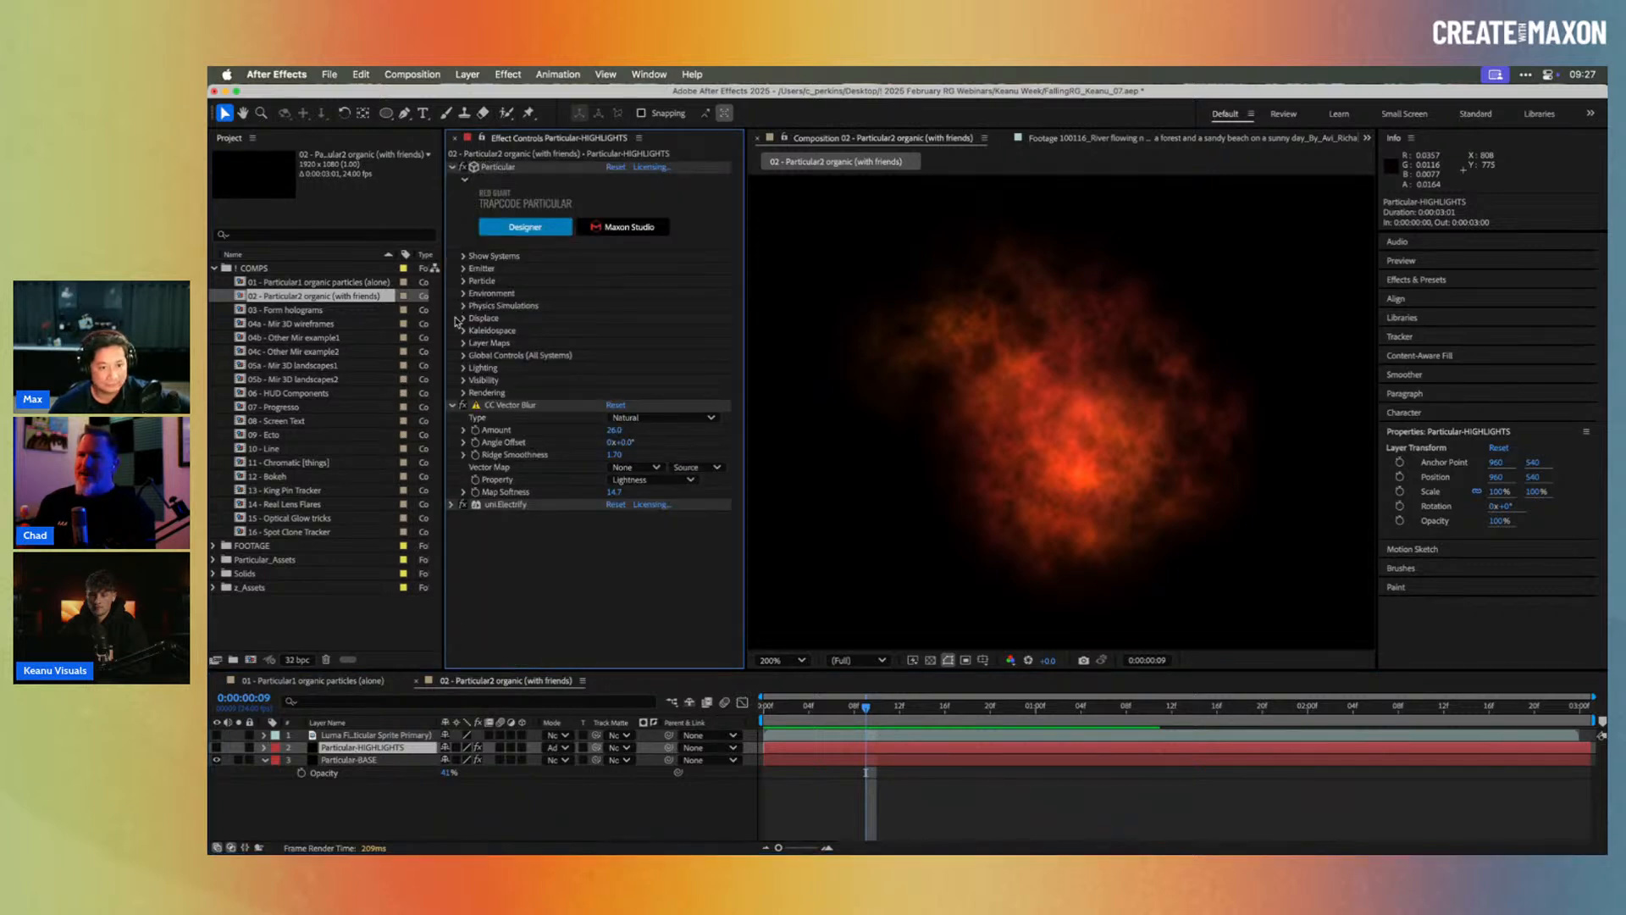
pyautogui.click(450, 405)
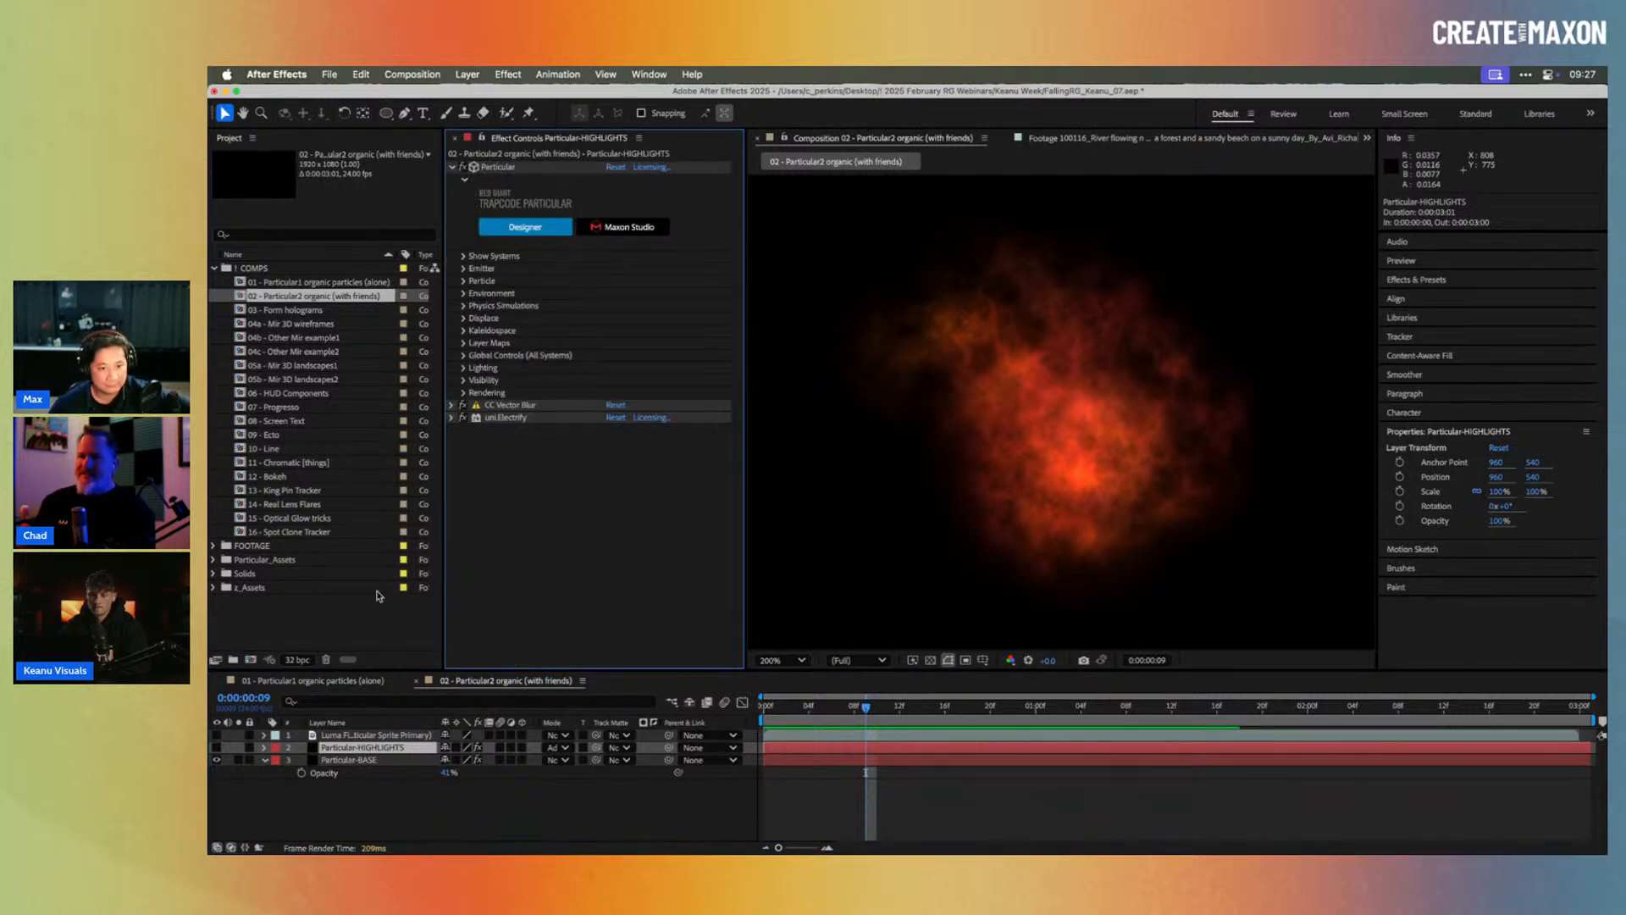
pyautogui.click(216, 749)
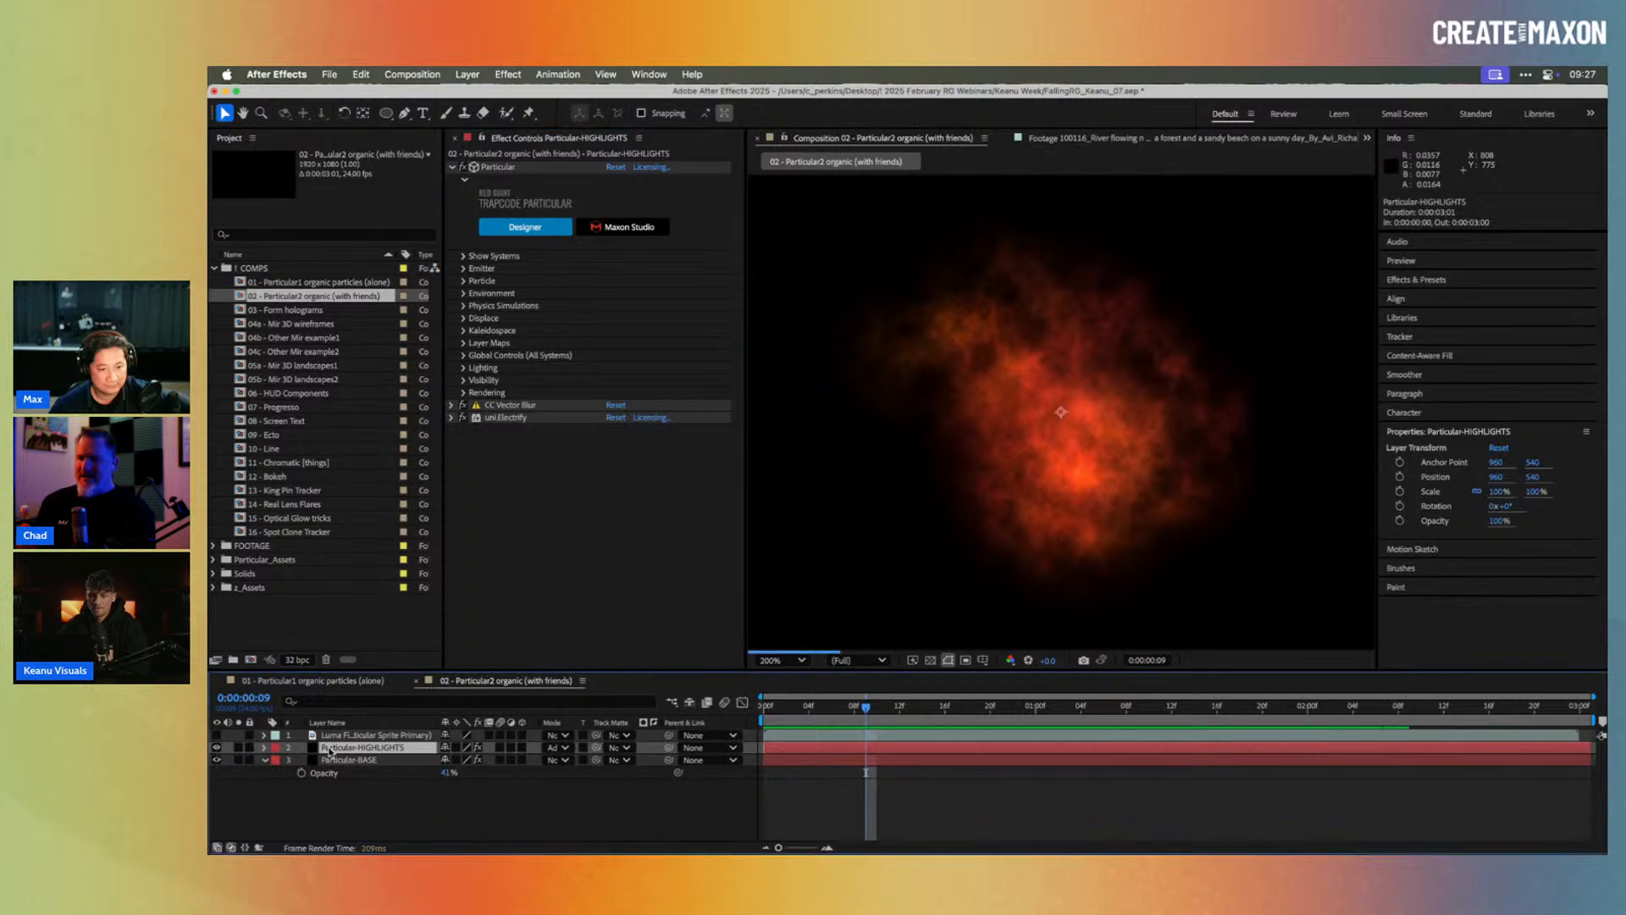
pyautogui.click(462, 418)
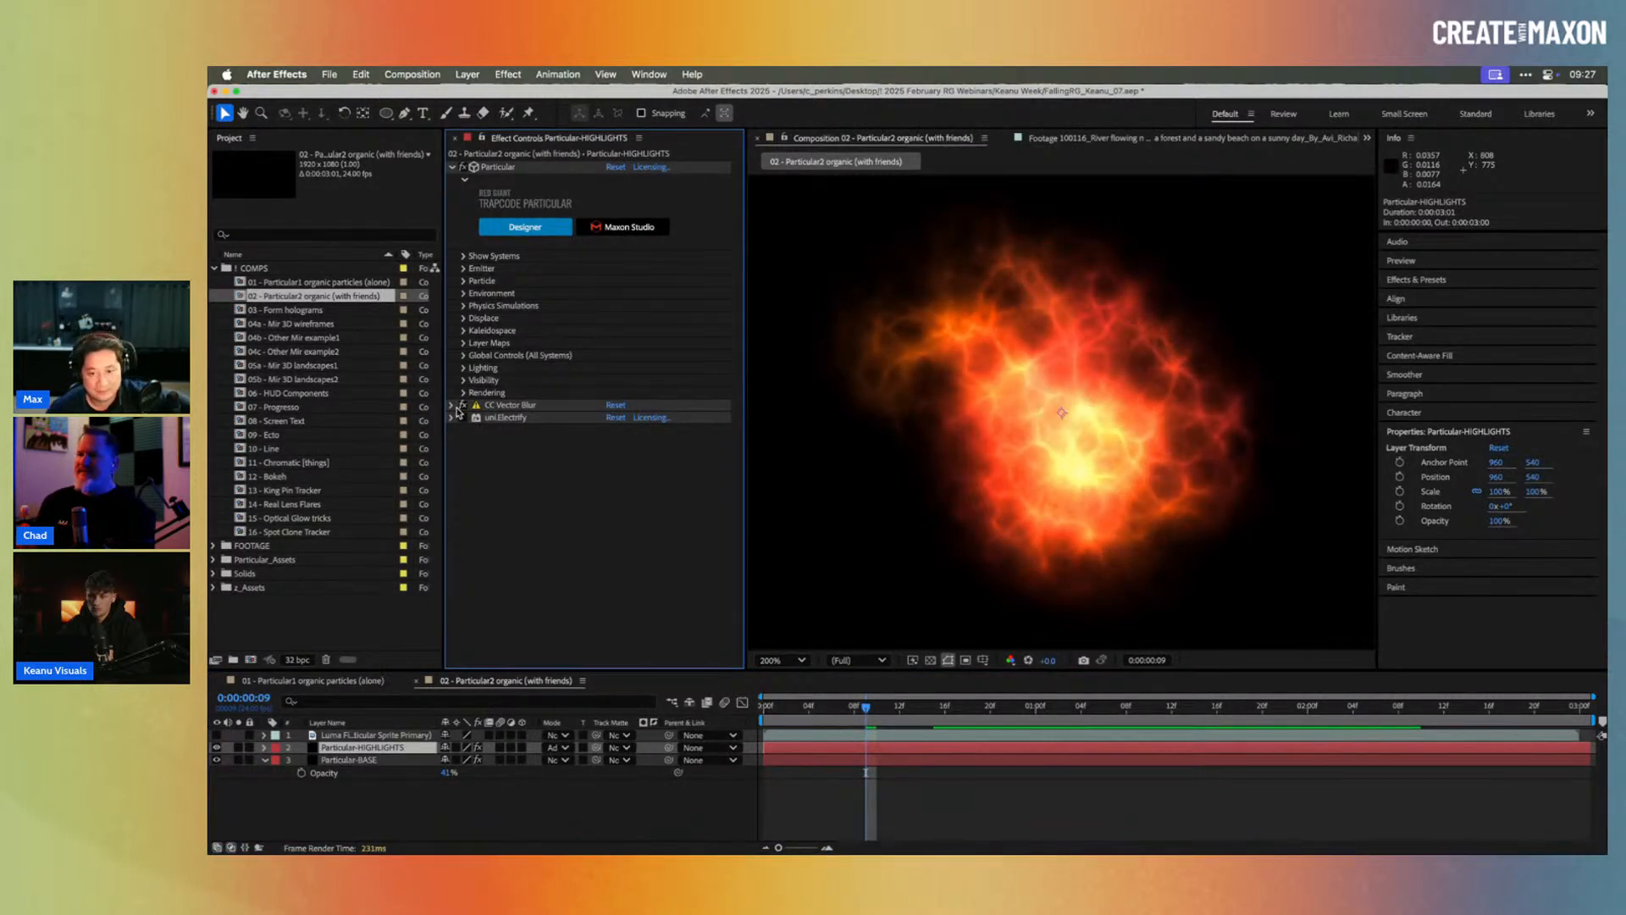
# Step: Compare the highlights with and without CC Vector Blur, try a much higher blur Amount and undo it
pyautogui.click(464, 407)
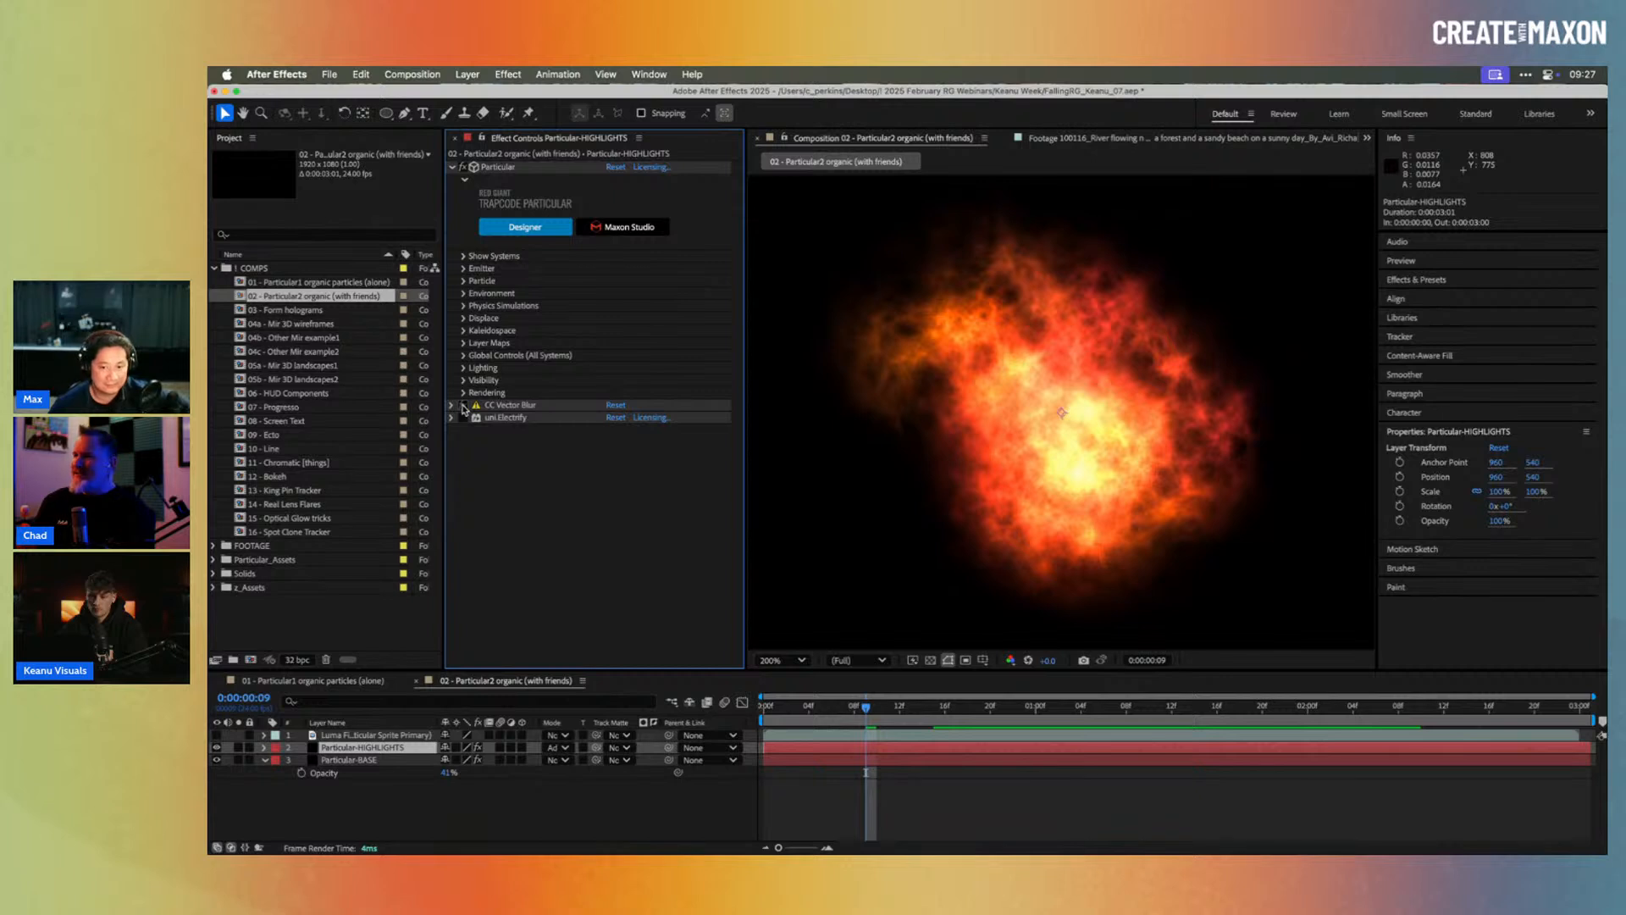
pyautogui.click(464, 408)
pyautogui.click(452, 406)
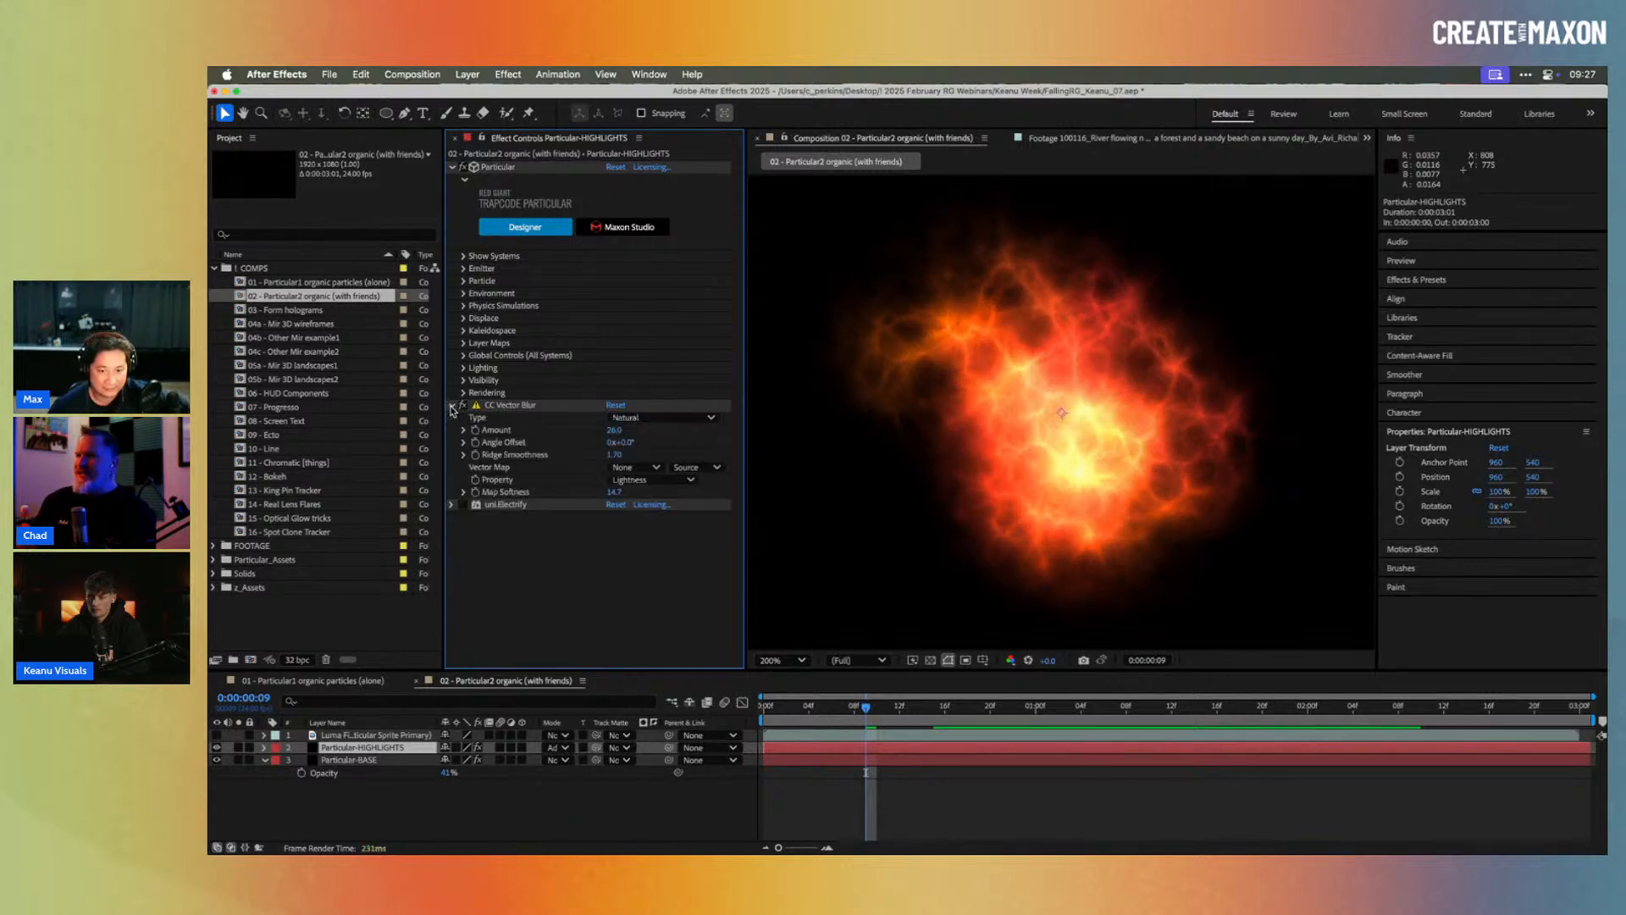
pyautogui.moveTo(617, 437); pyautogui.dragTo(658, 423)
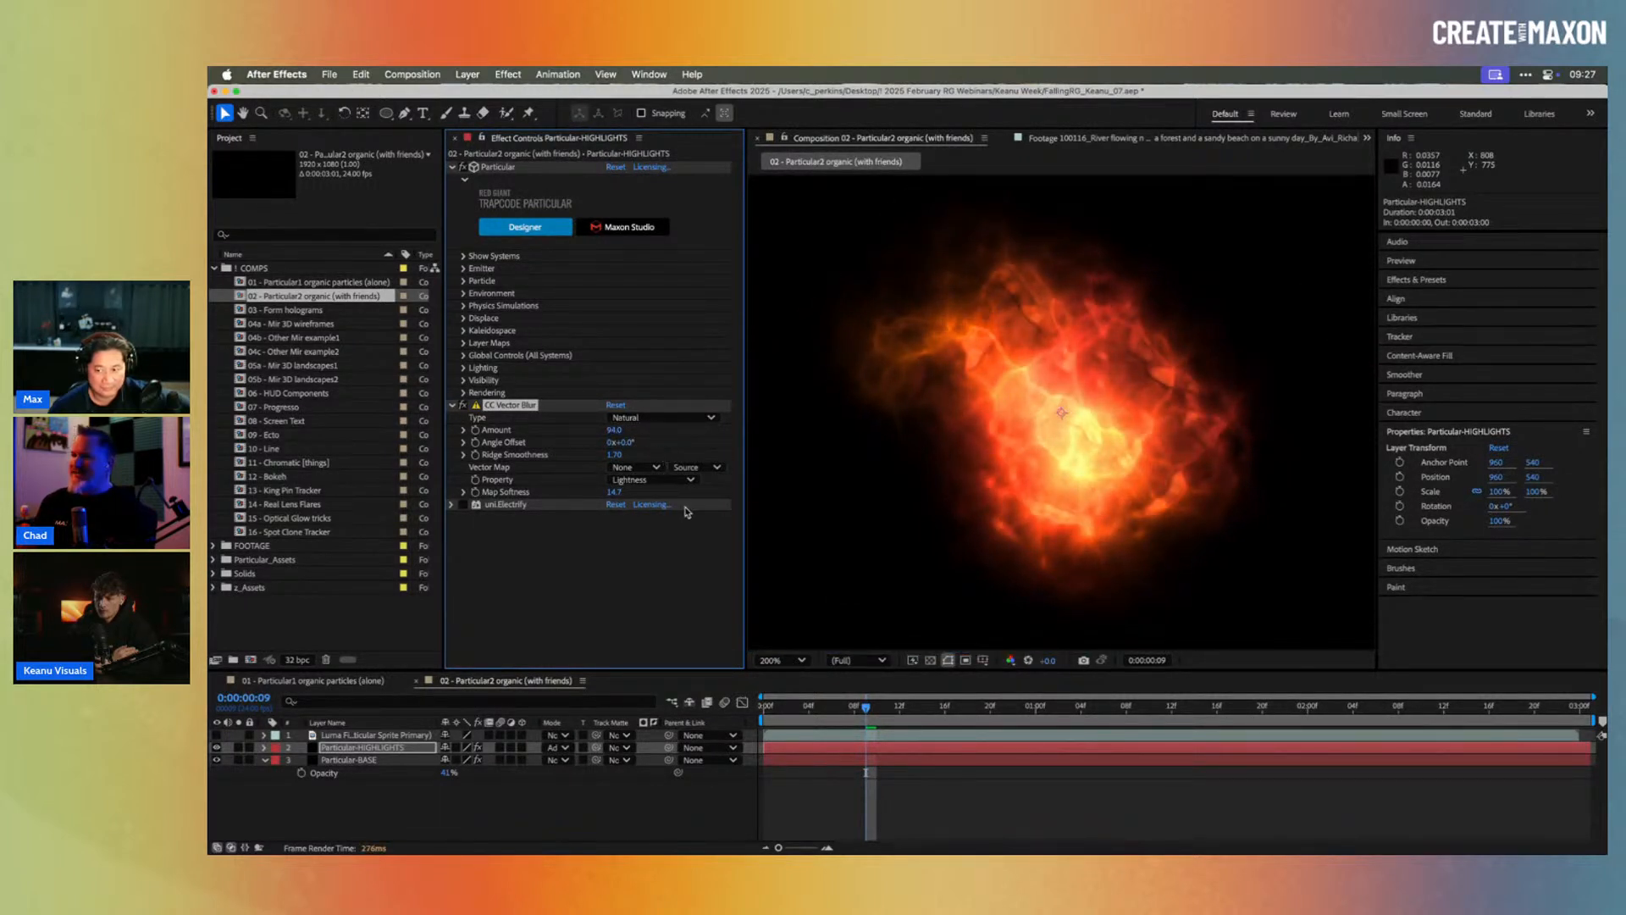
pyautogui.press('super+z')
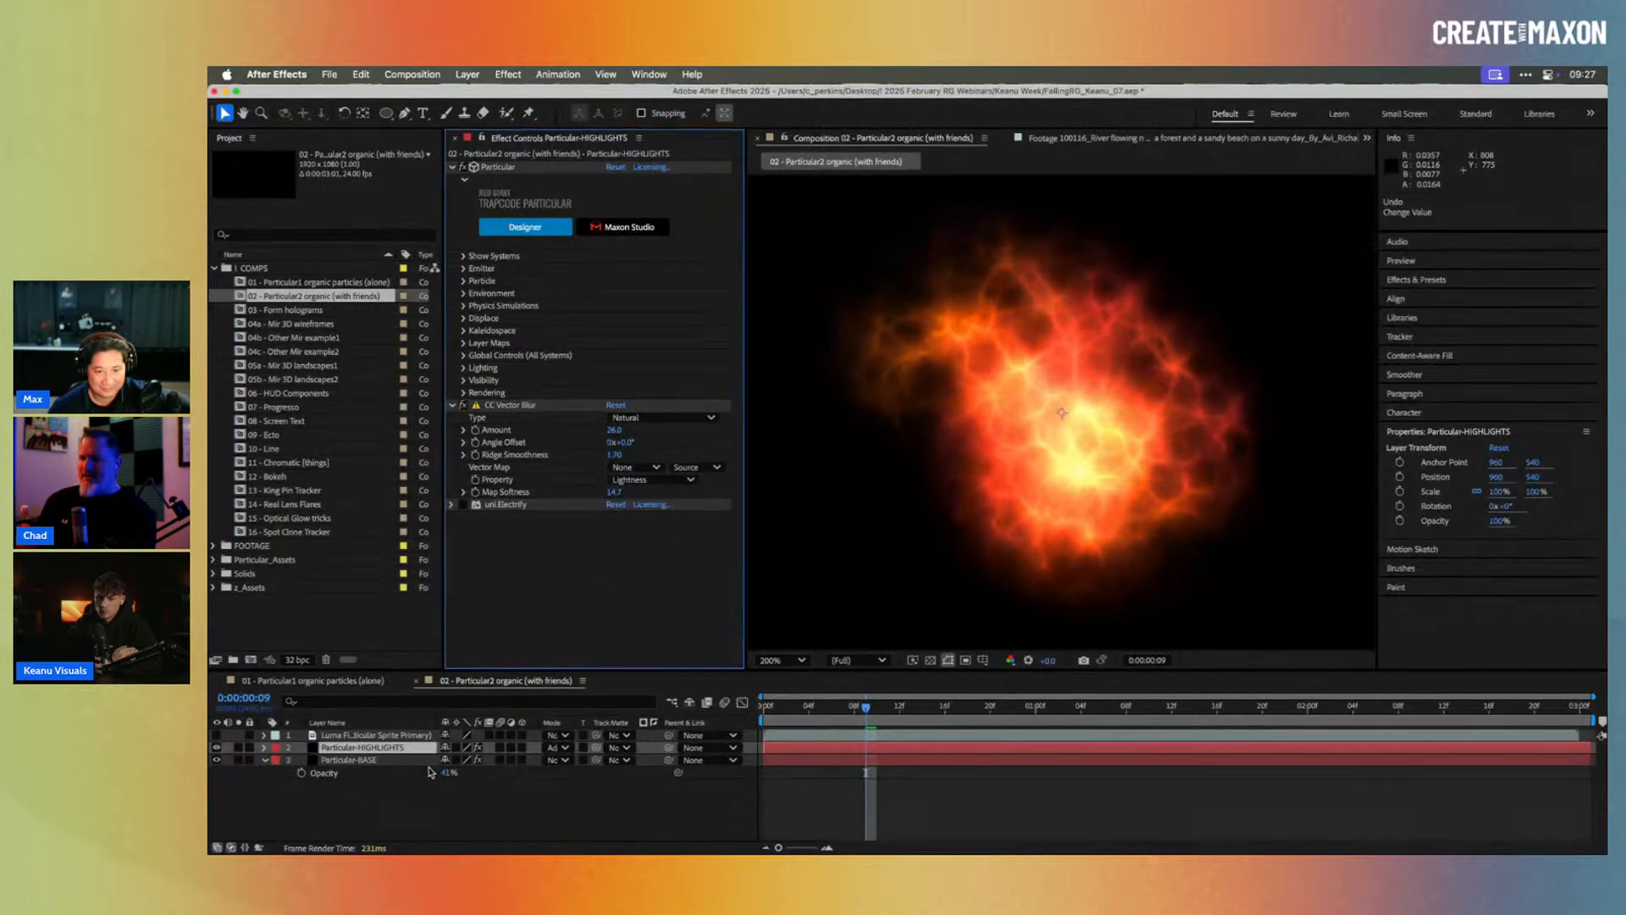
# Step: Scrub the highlights over the base layer to 0:00:00:12 and switch uni.Electrify back on for Particular-HIGHLIGHTS
pyautogui.click(404, 759)
pyautogui.click(416, 749)
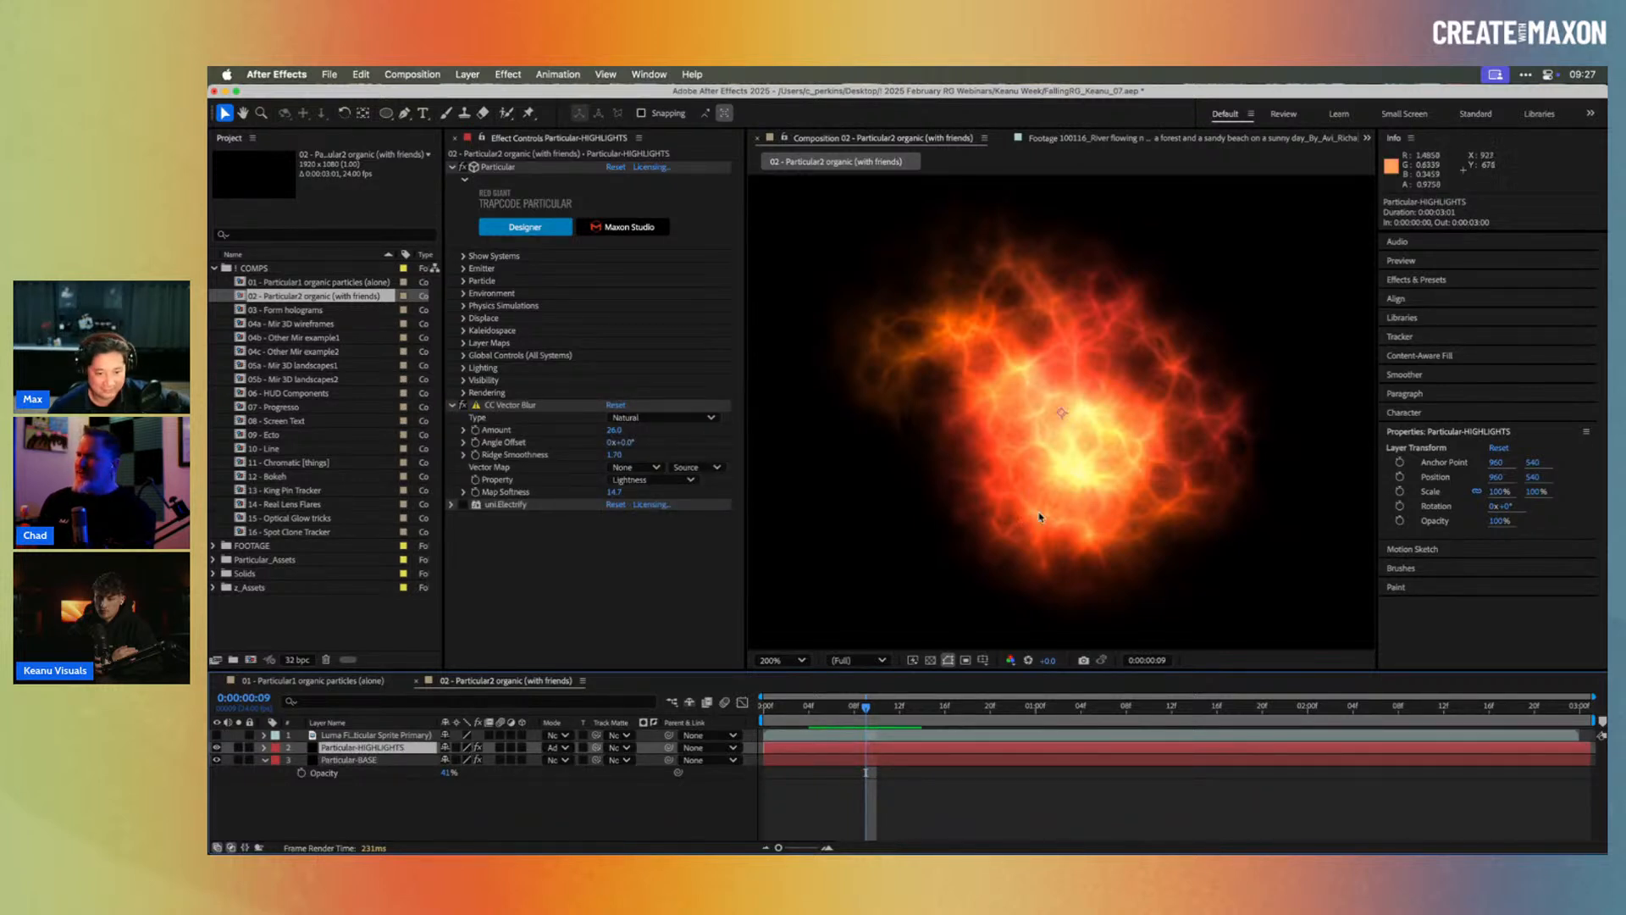
pyautogui.moveTo(839, 715); pyautogui.dragTo(900, 700)
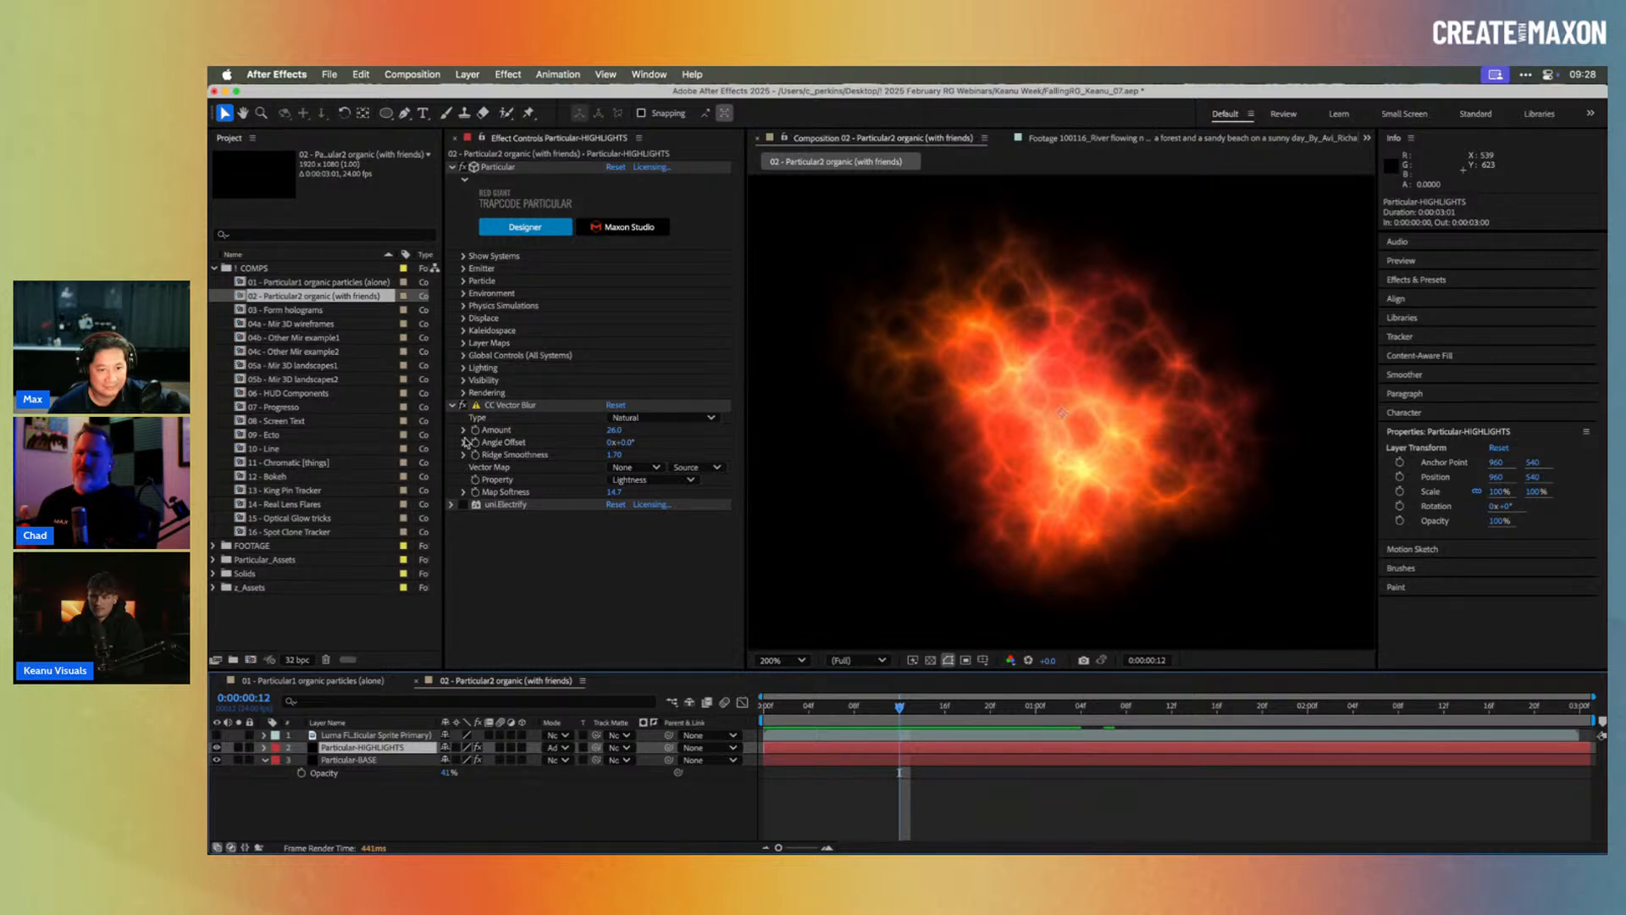
pyautogui.click(463, 505)
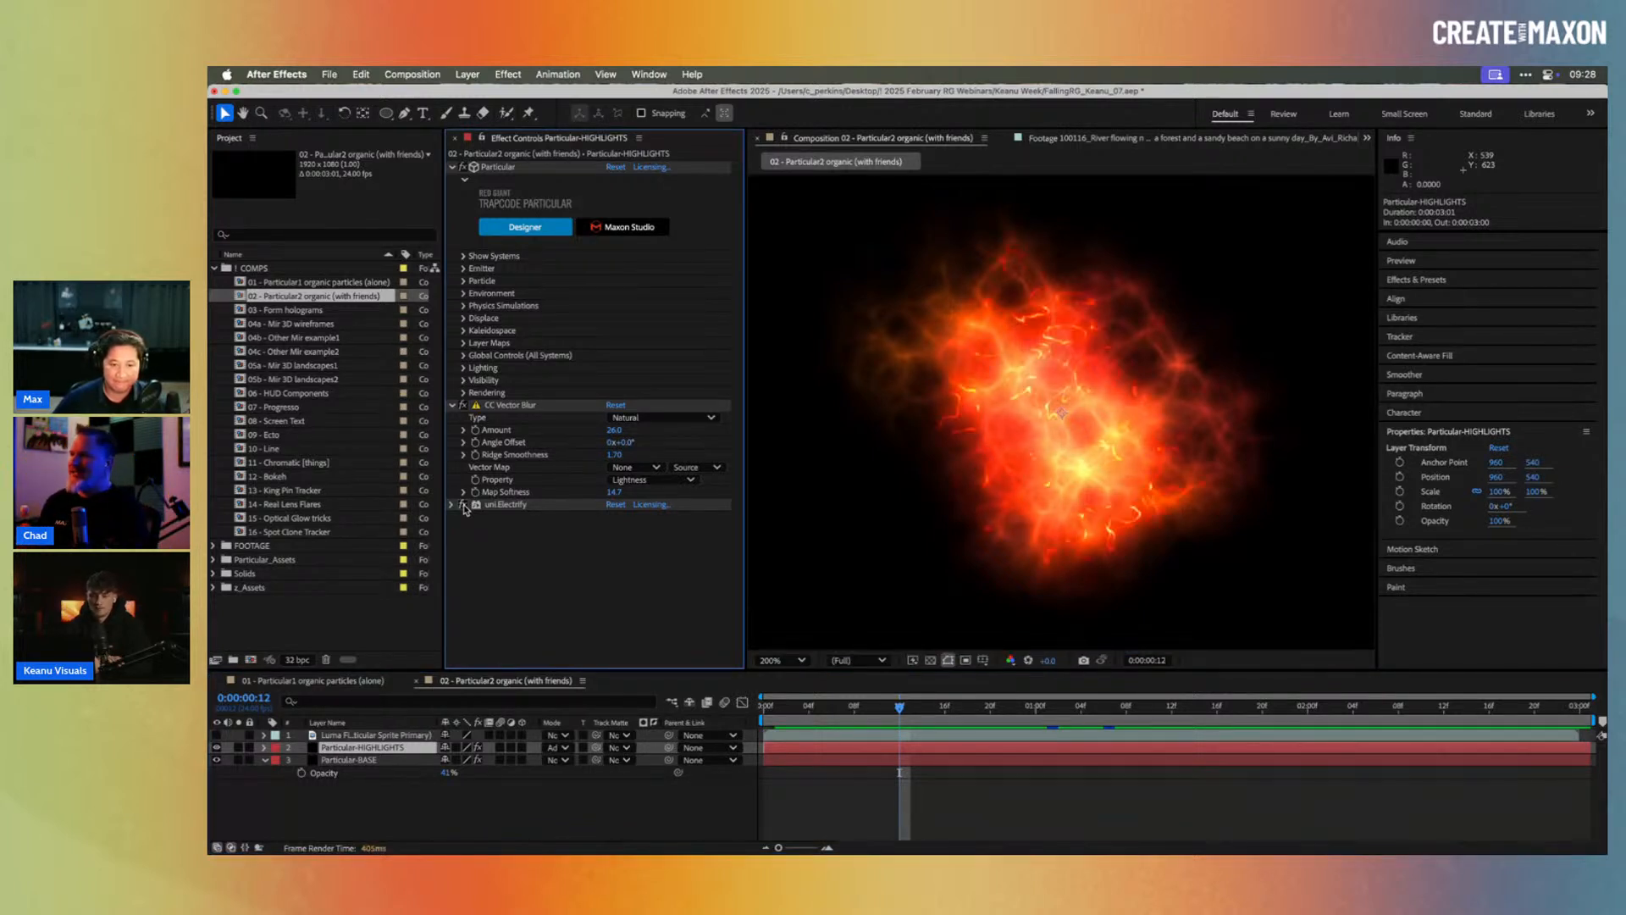
# Step: Preview the electrified fire animation by scrubbing and playing it, both close up and at full size, ending at 0:00:00:10
pyautogui.press('/')
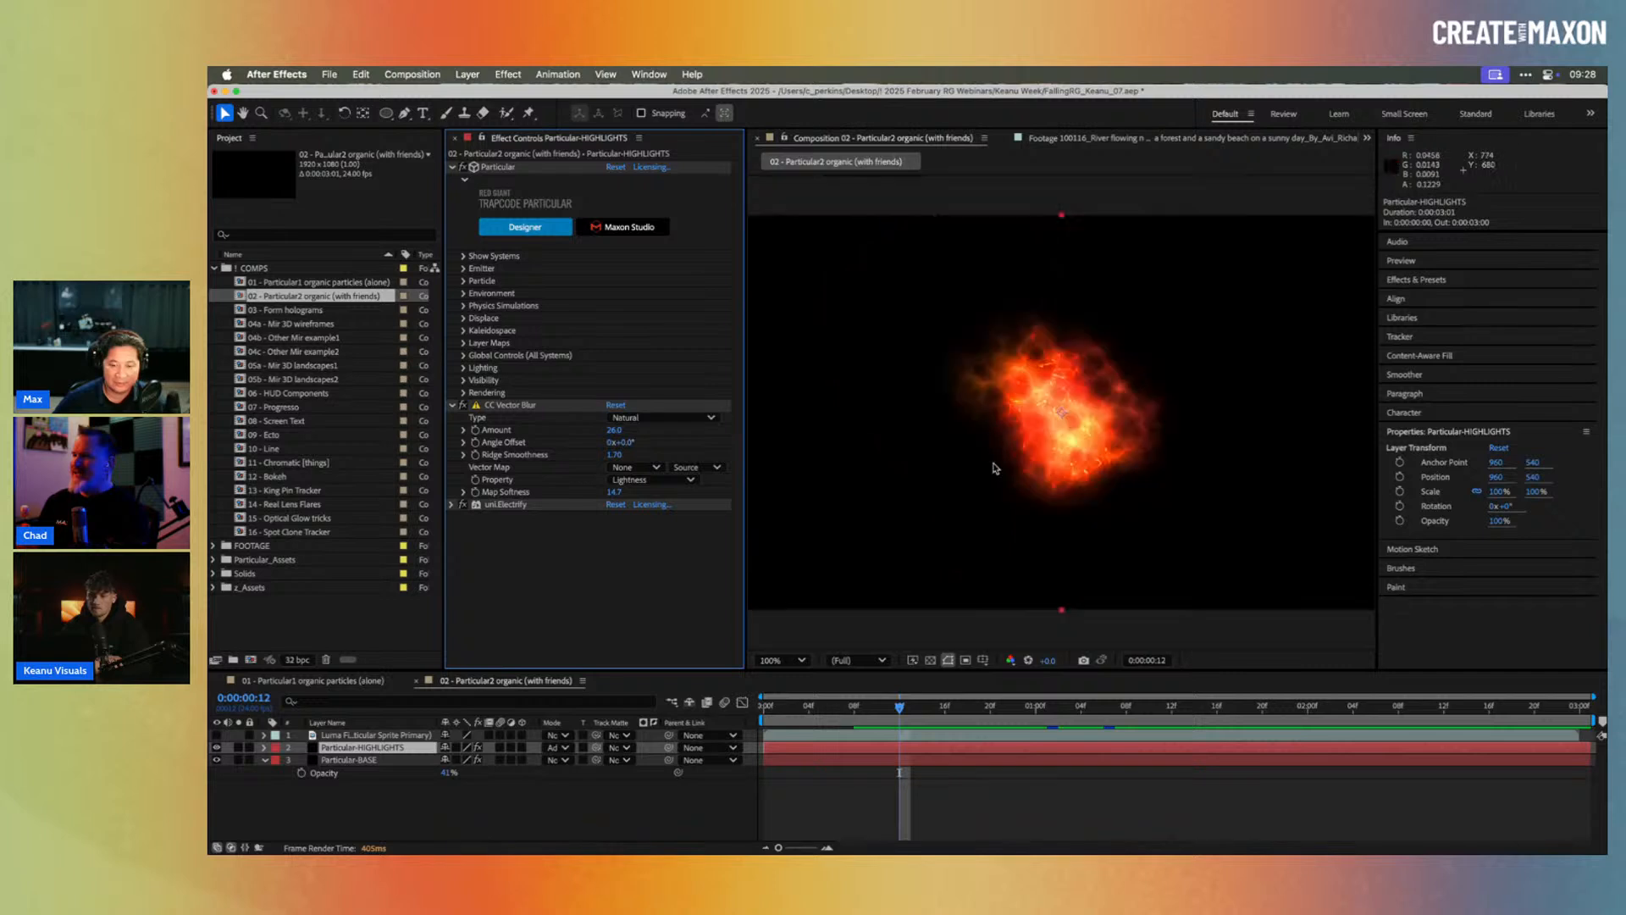
pyautogui.moveTo(842, 706); pyautogui.dragTo(775, 708)
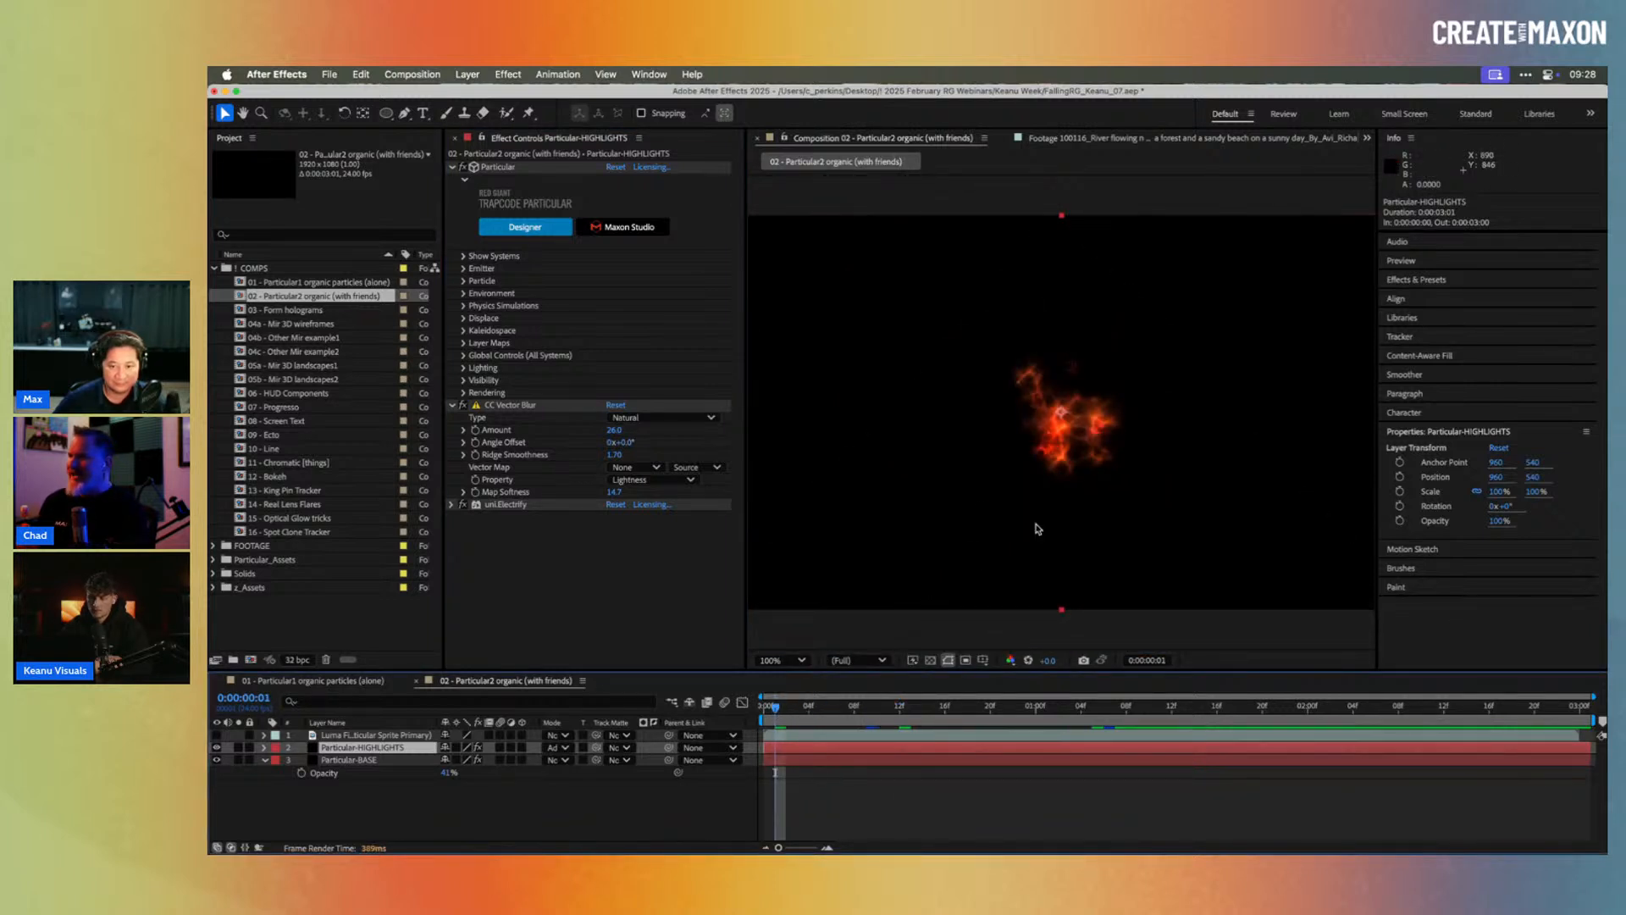
pyautogui.press('.')
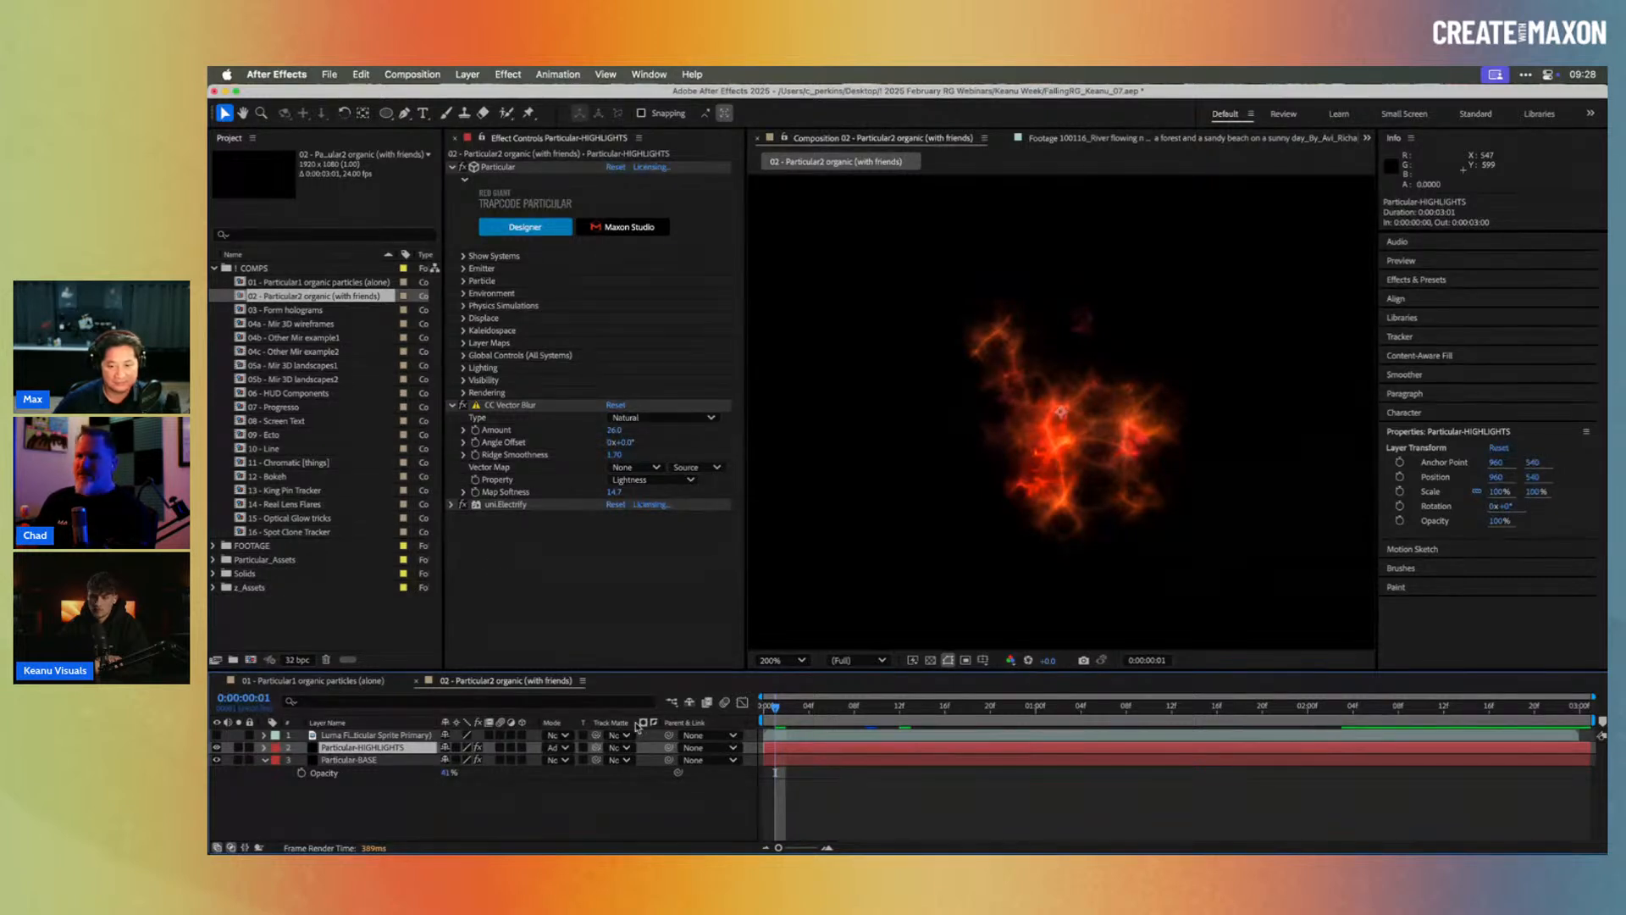
pyautogui.moveTo(786, 710); pyautogui.dragTo(760, 713)
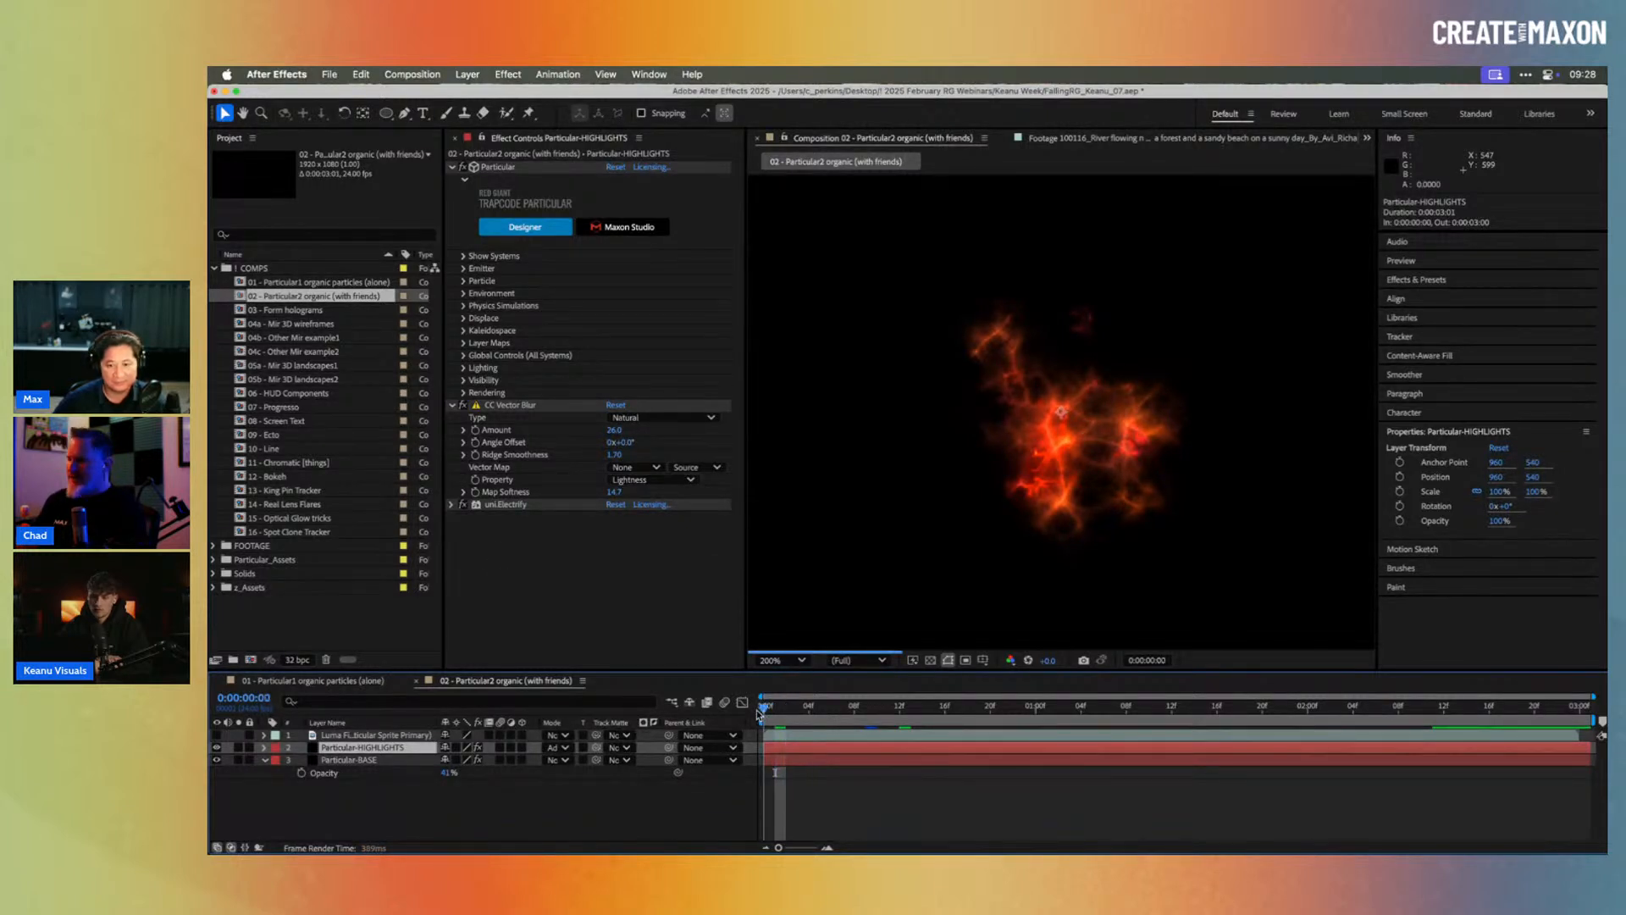
pyautogui.press('space')
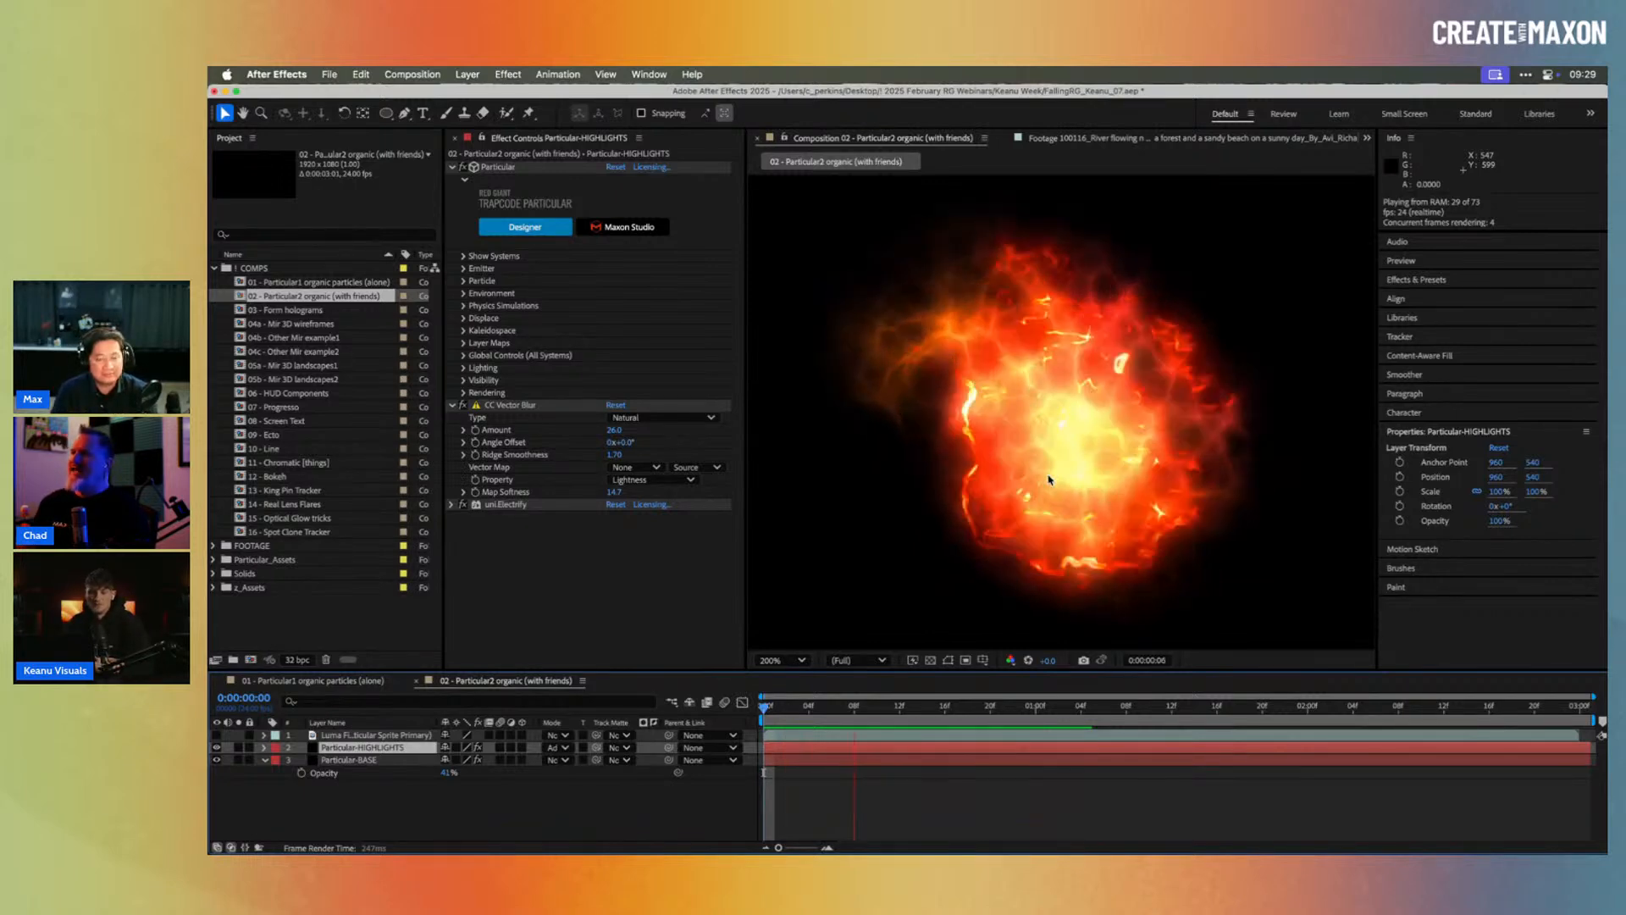
pyautogui.press('space')
pyautogui.press(',')
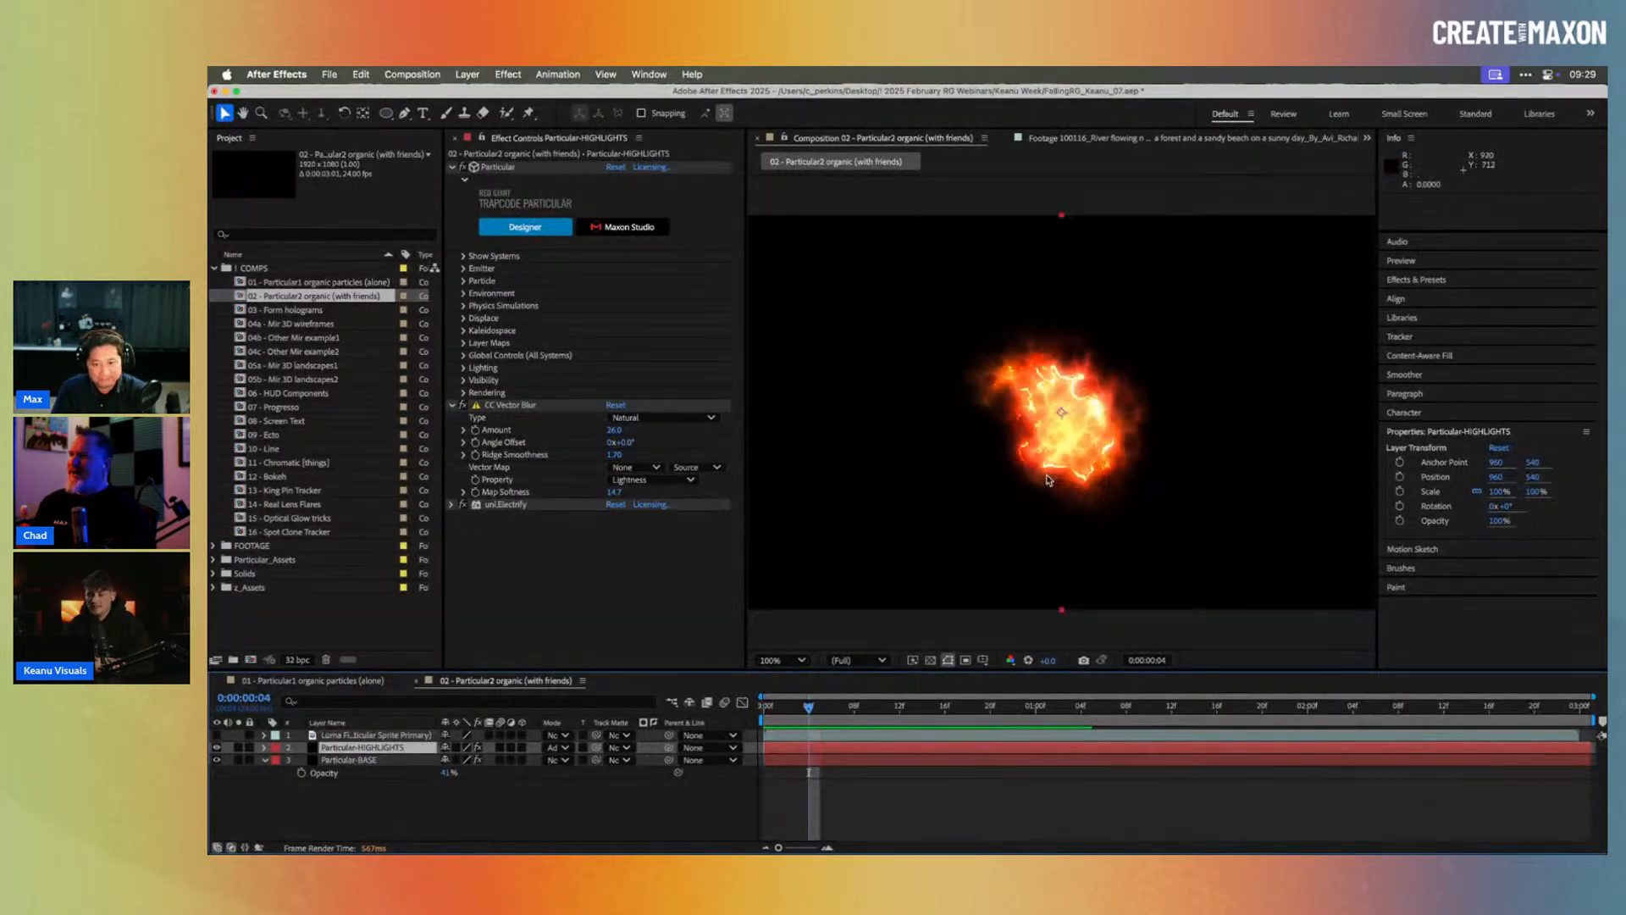
pyautogui.moveTo(806, 714); pyautogui.dragTo(1023, 697)
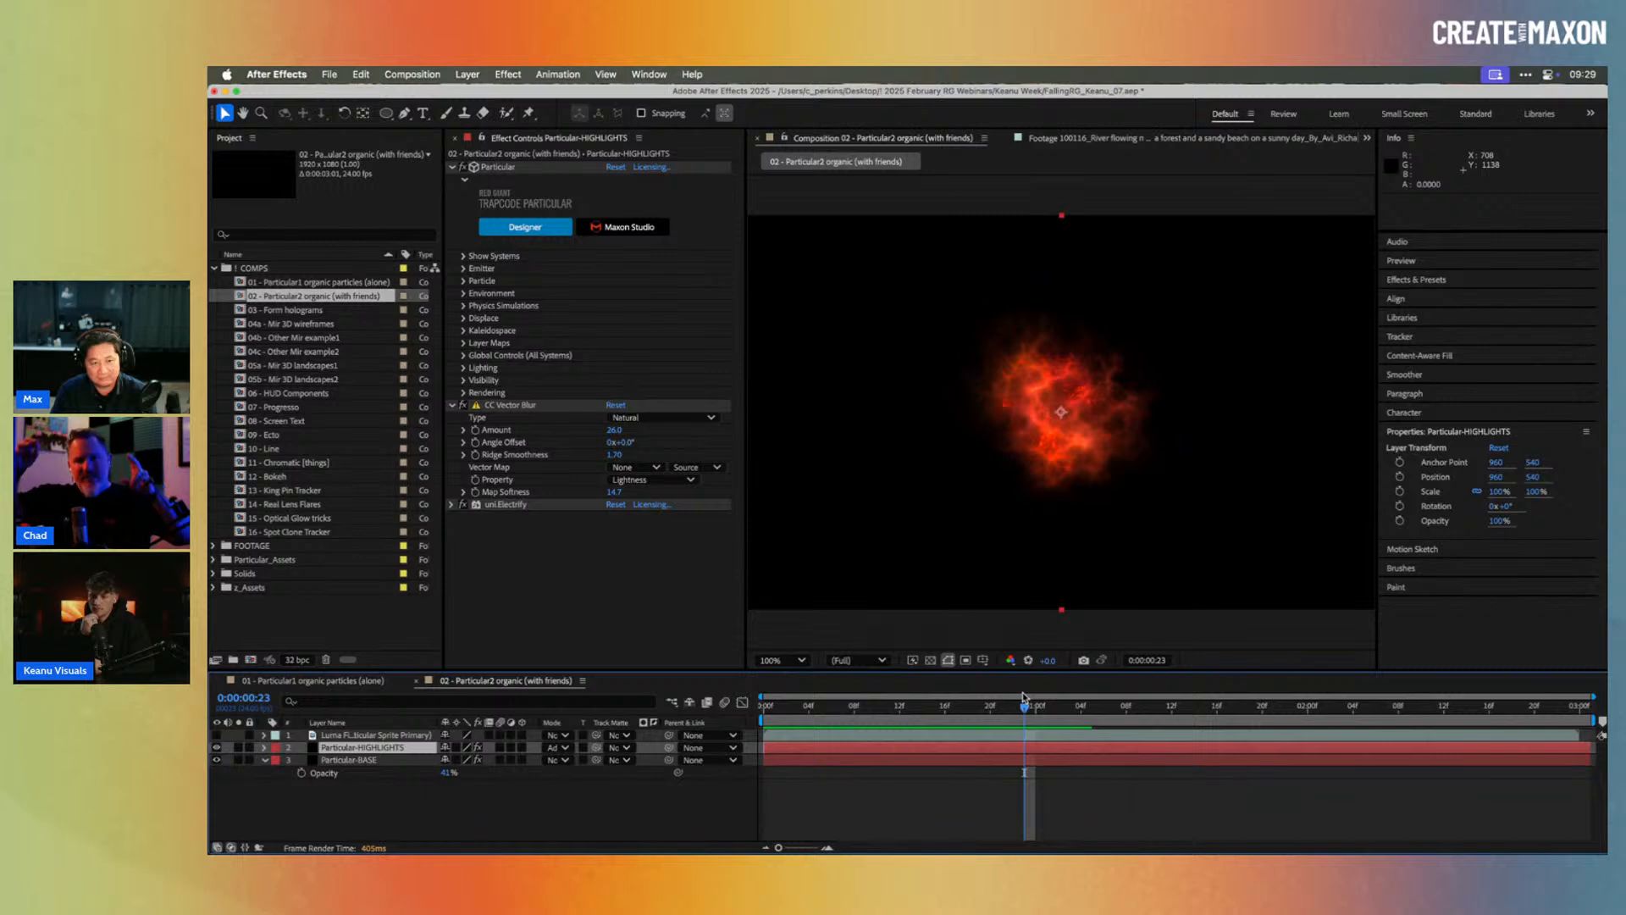
pyautogui.press('space')
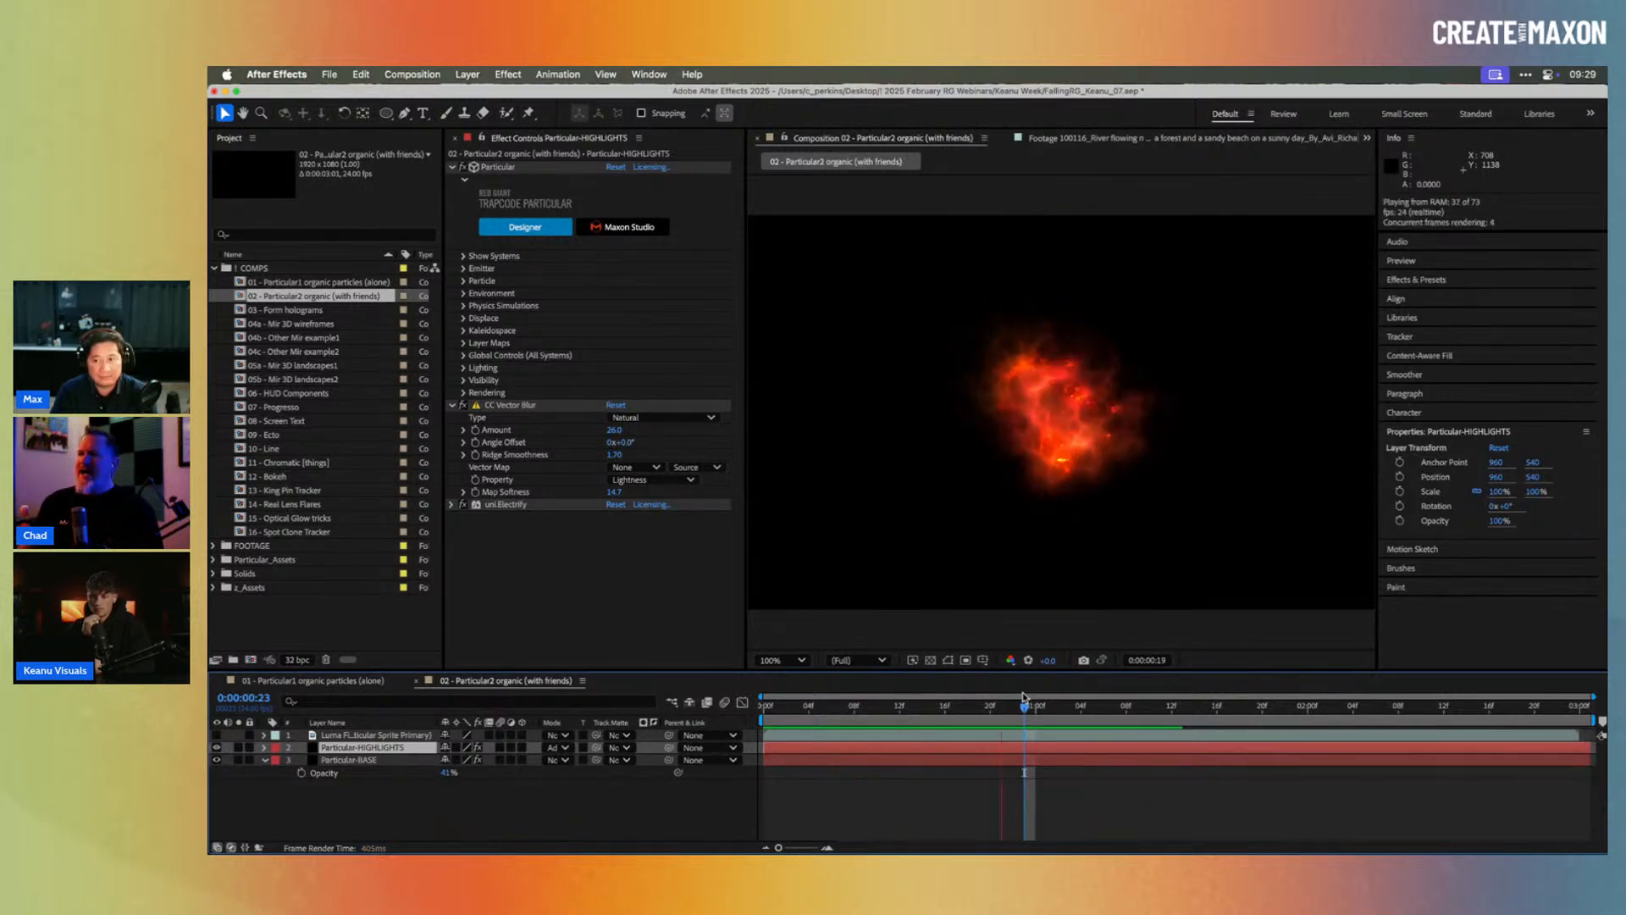
pyautogui.press('space')
pyautogui.moveTo(952, 708); pyautogui.dragTo(877, 703)
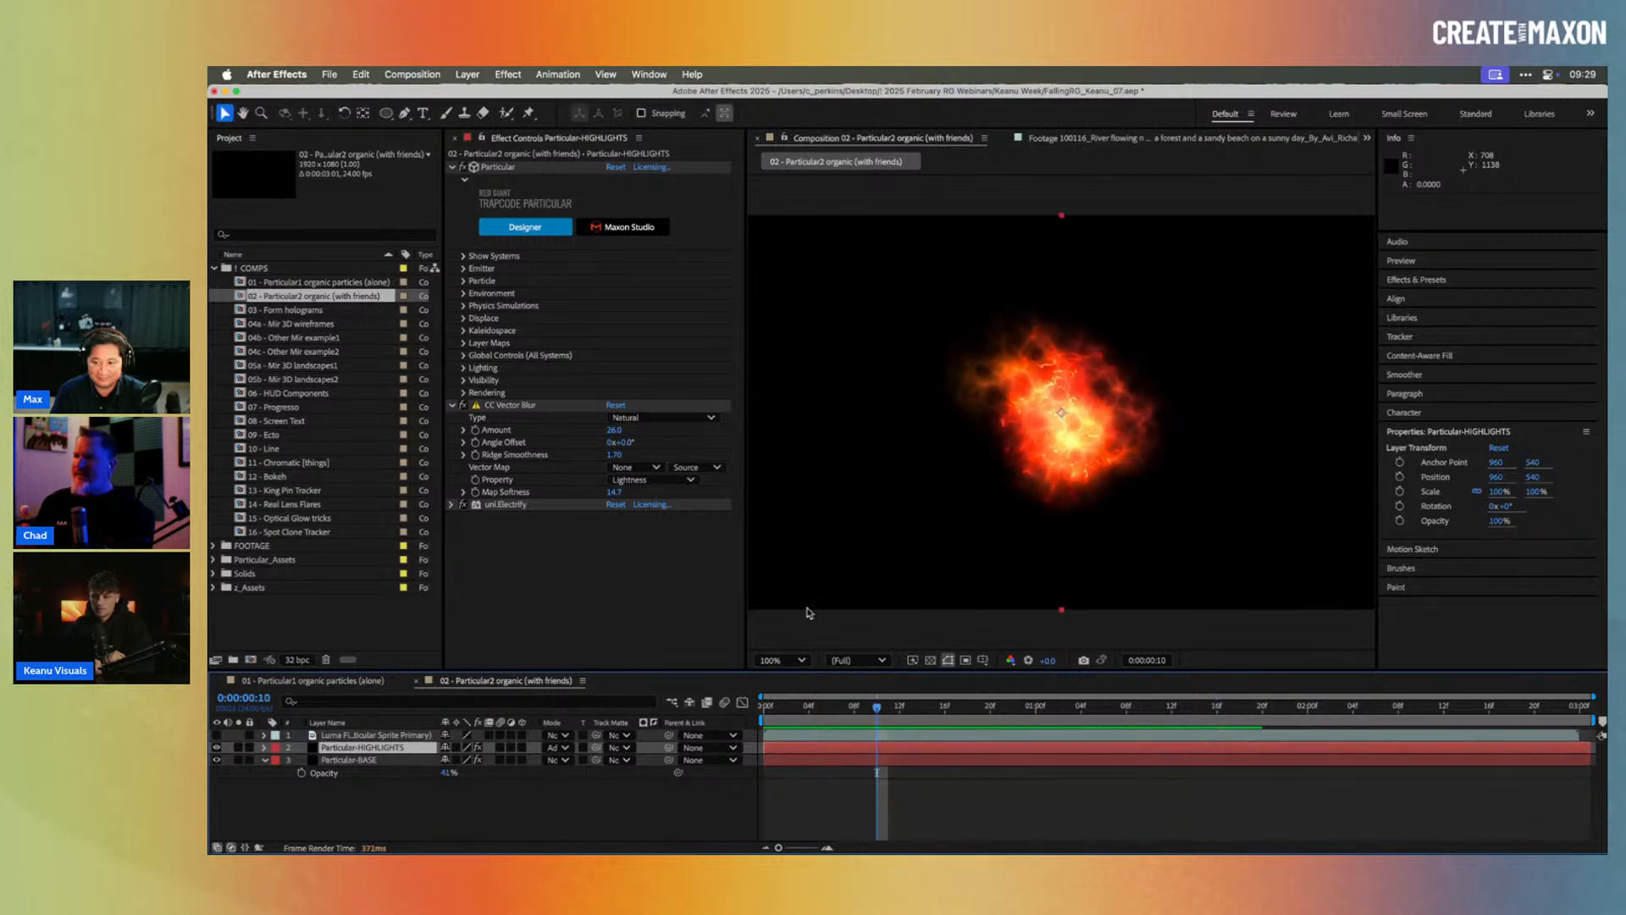
# Step: Switch off uni.Electrify on Particular-HIGHLIGHTS and scrub the fire without it, ending at 0:00:00:09
pyautogui.click(461, 505)
pyautogui.click(806, 708)
pyautogui.moveTo(806, 708); pyautogui.dragTo(864, 708)
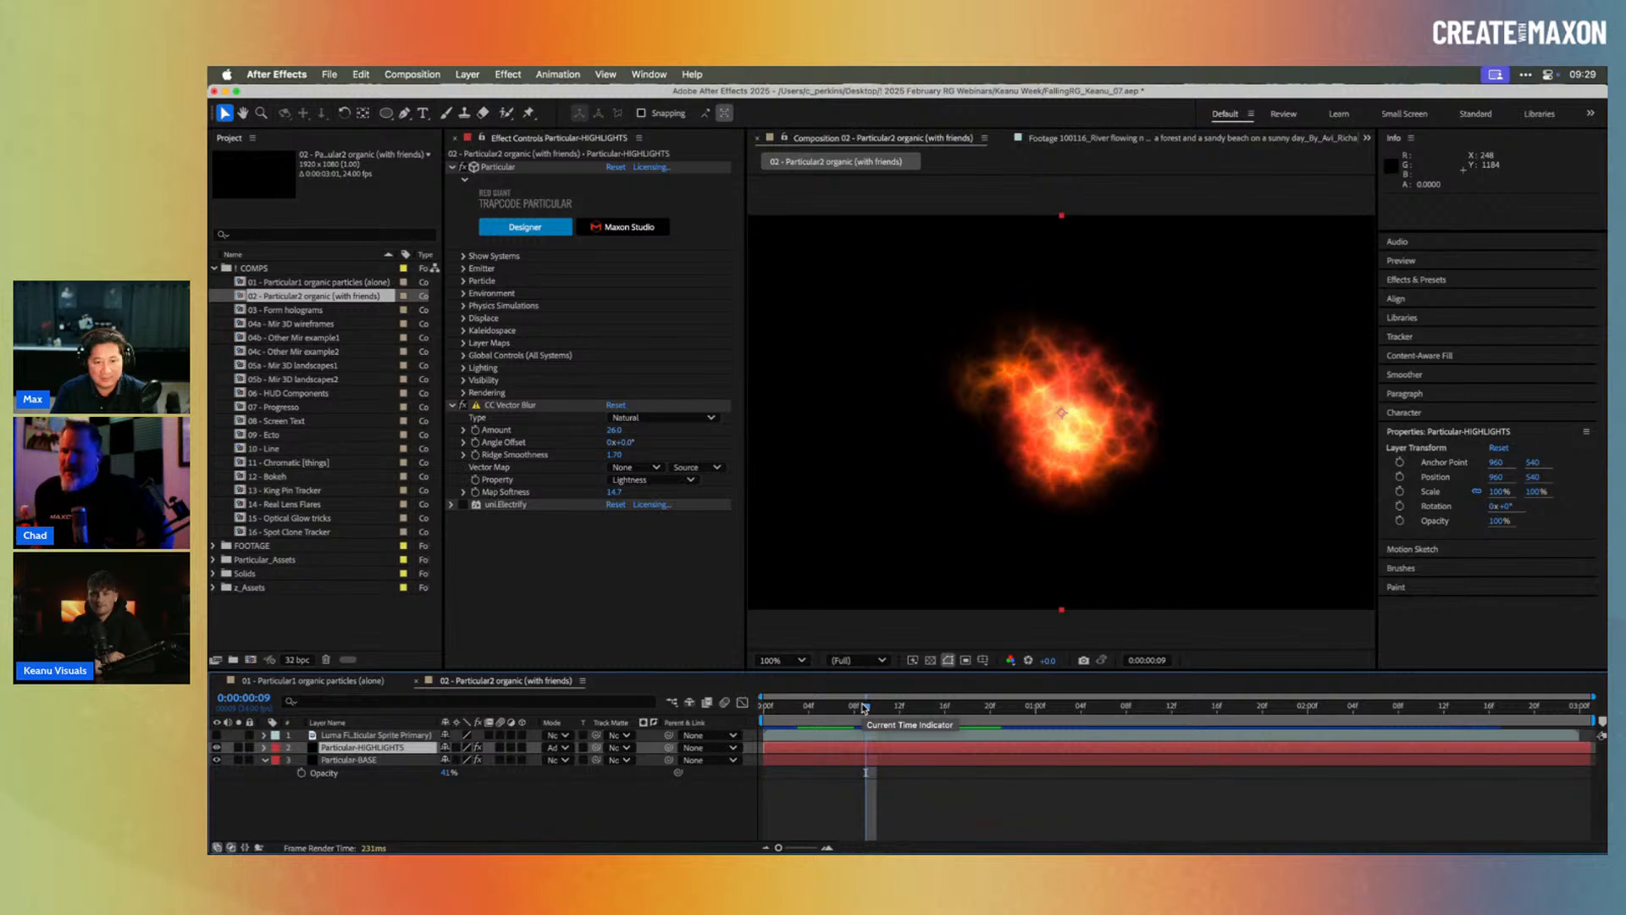
# Step: Apply Turbulent Displace to Particular-HIGHLIGHTS with an Amount of 86 and a Size of 20
pyautogui.hotkey('ctrl', 'space')
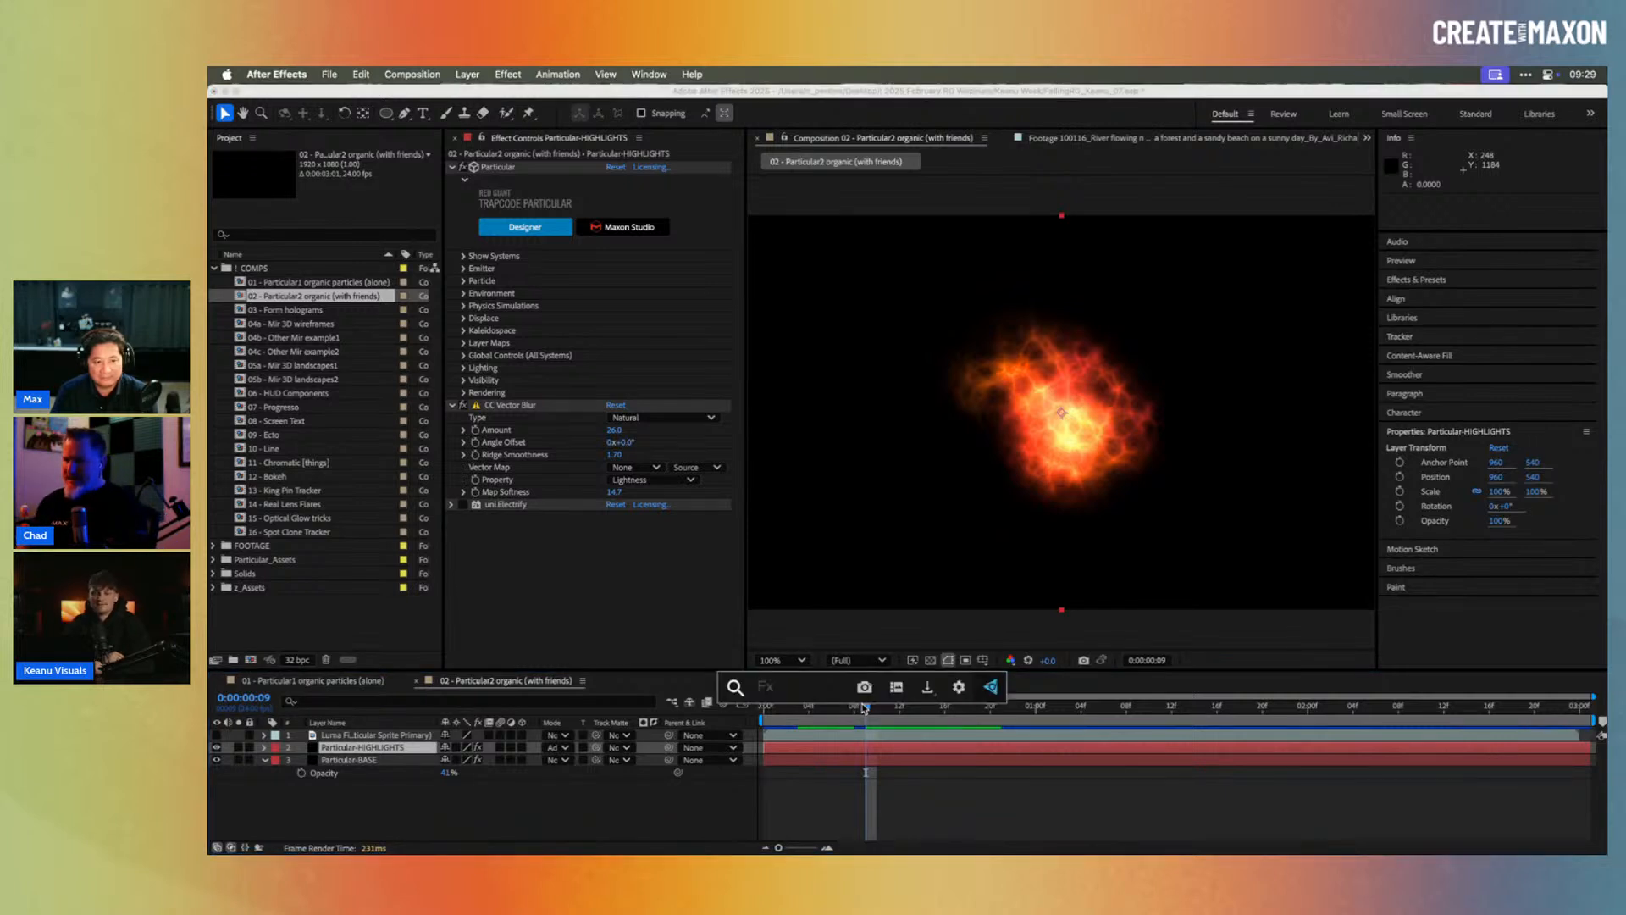
pyautogui.write('tur')
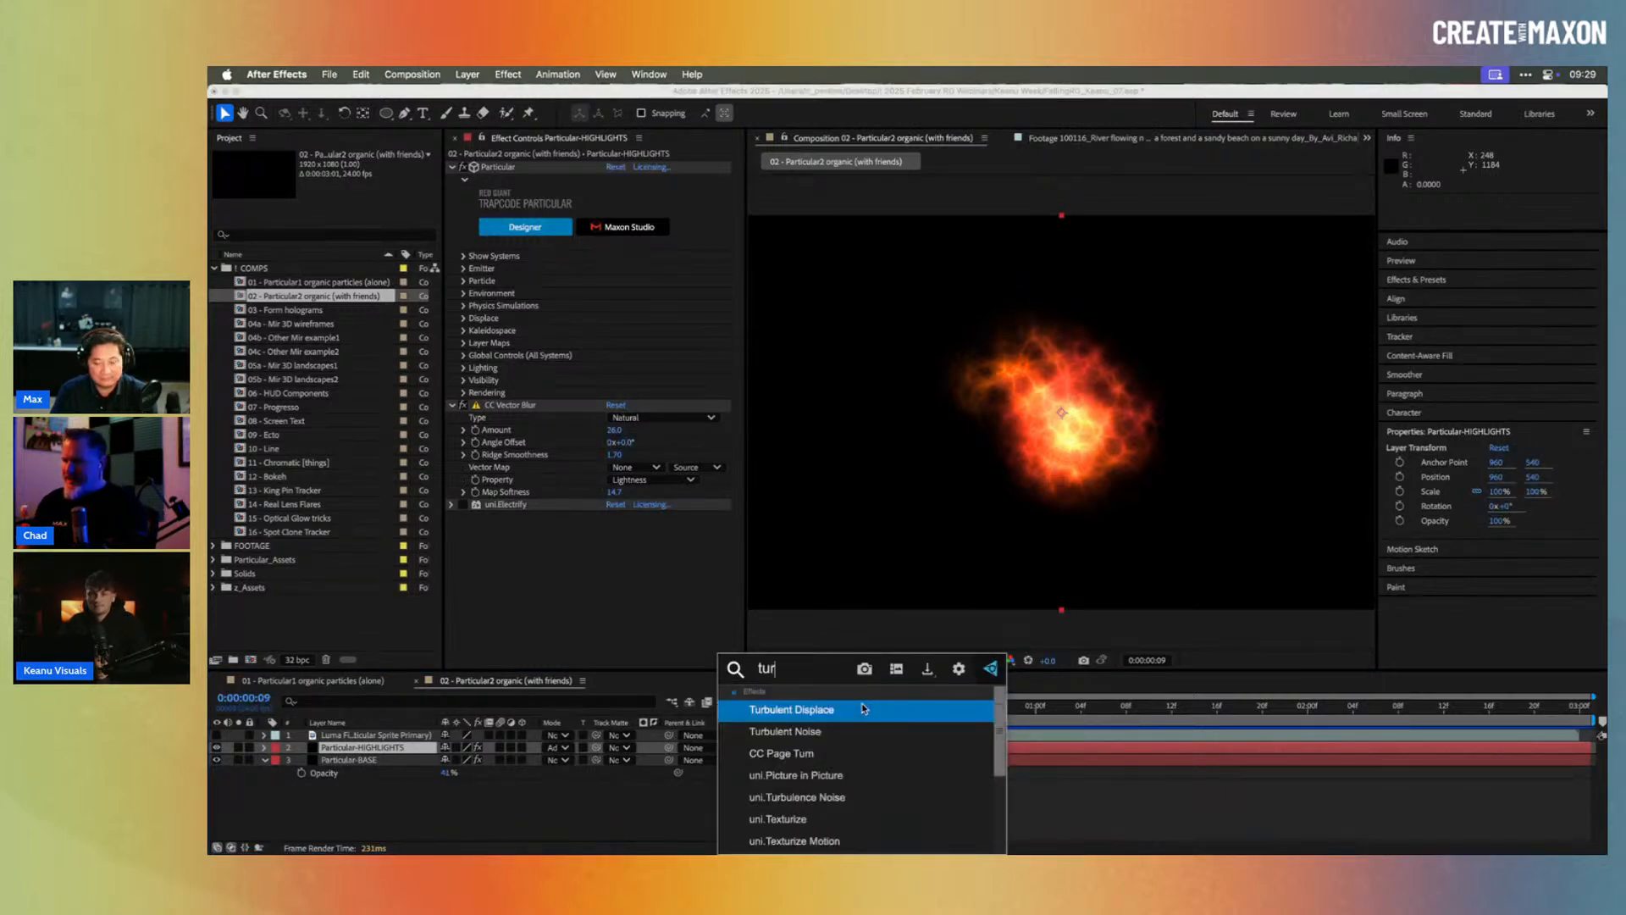
pyautogui.click(863, 709)
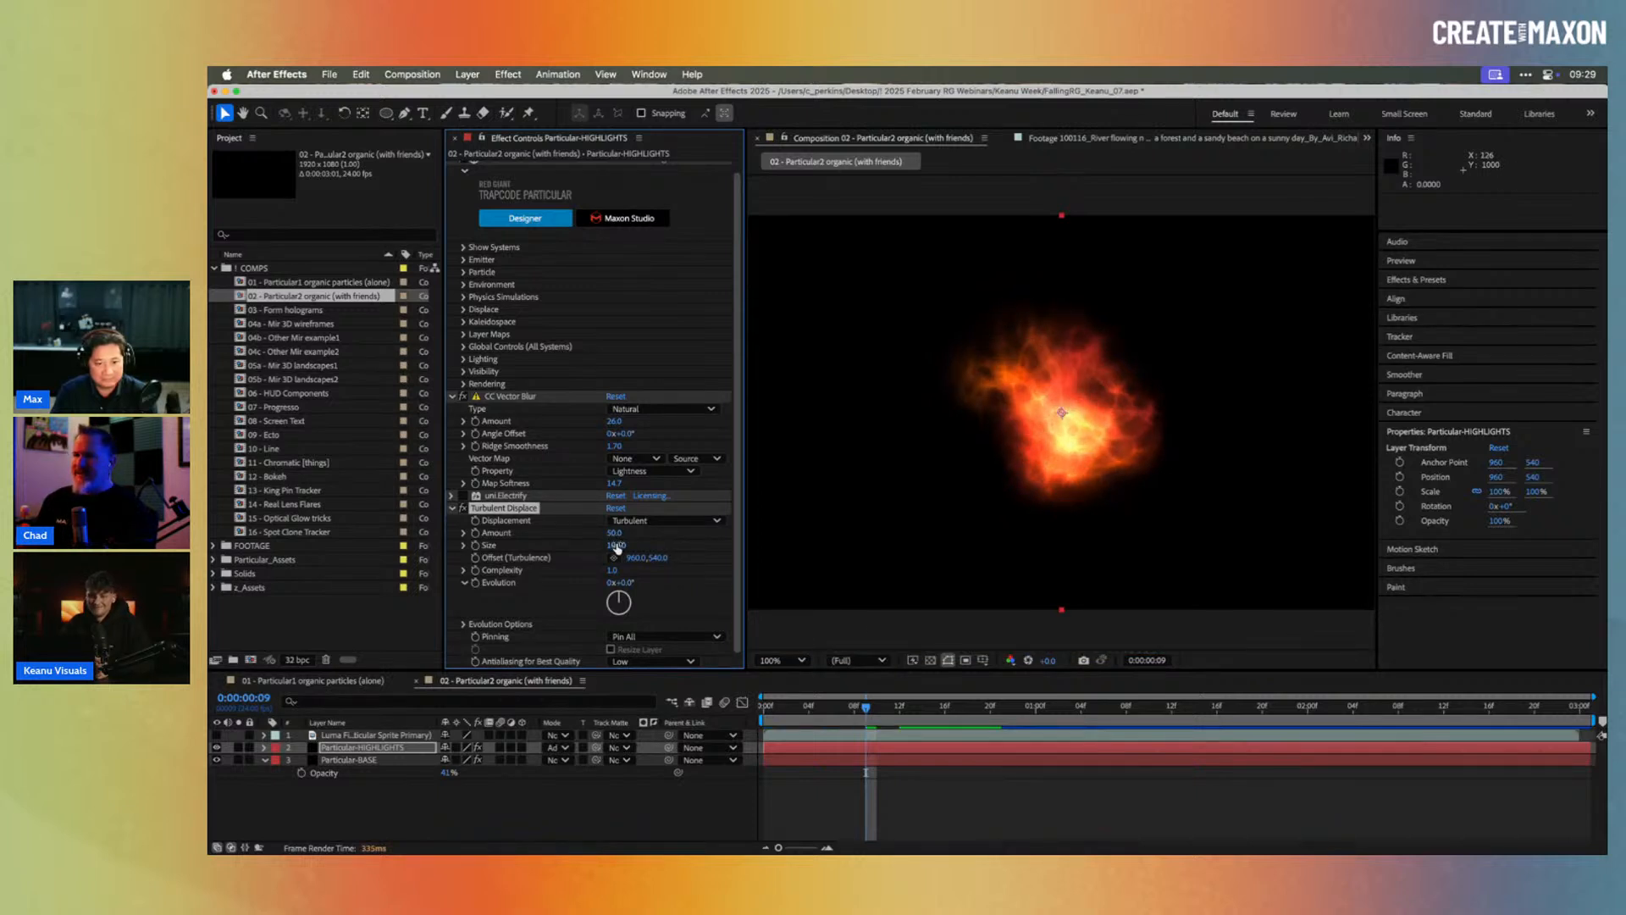
pyautogui.moveTo(603, 545)
pyautogui.mouseDown()
pyautogui.moveTo(580, 545)
pyautogui.moveTo(642, 532)
pyautogui.moveTo(591, 546)
pyautogui.mouseUp()
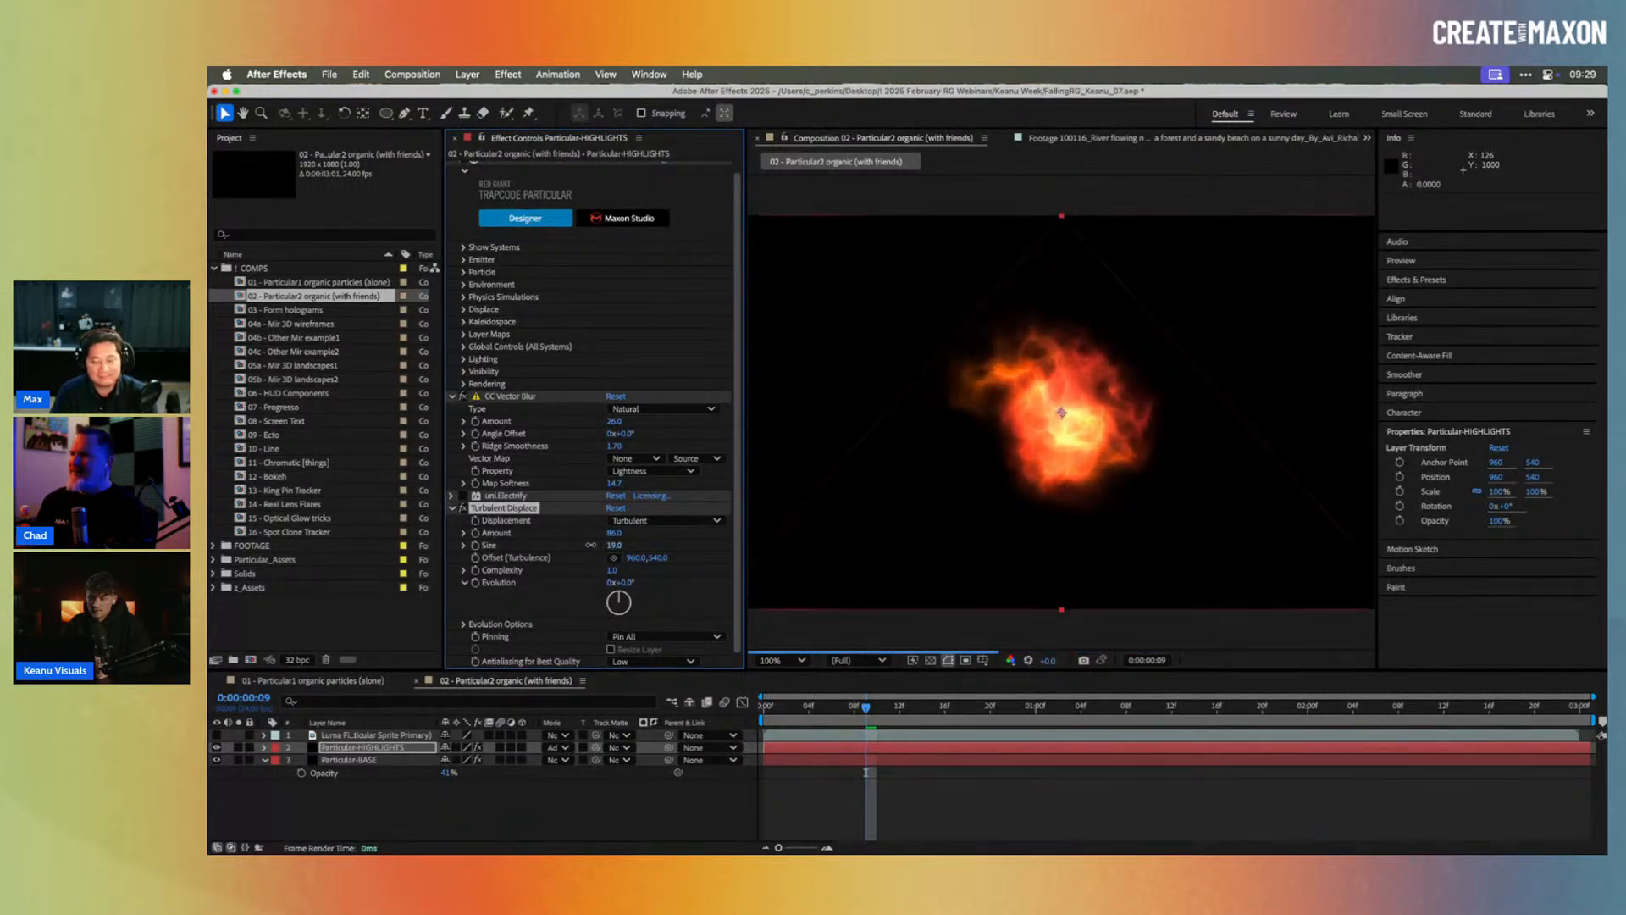
# Step: Scrub the displaced fire to 0:00:00:12, switch off Turbulent Displace and collapse its settings
pyautogui.click(785, 710)
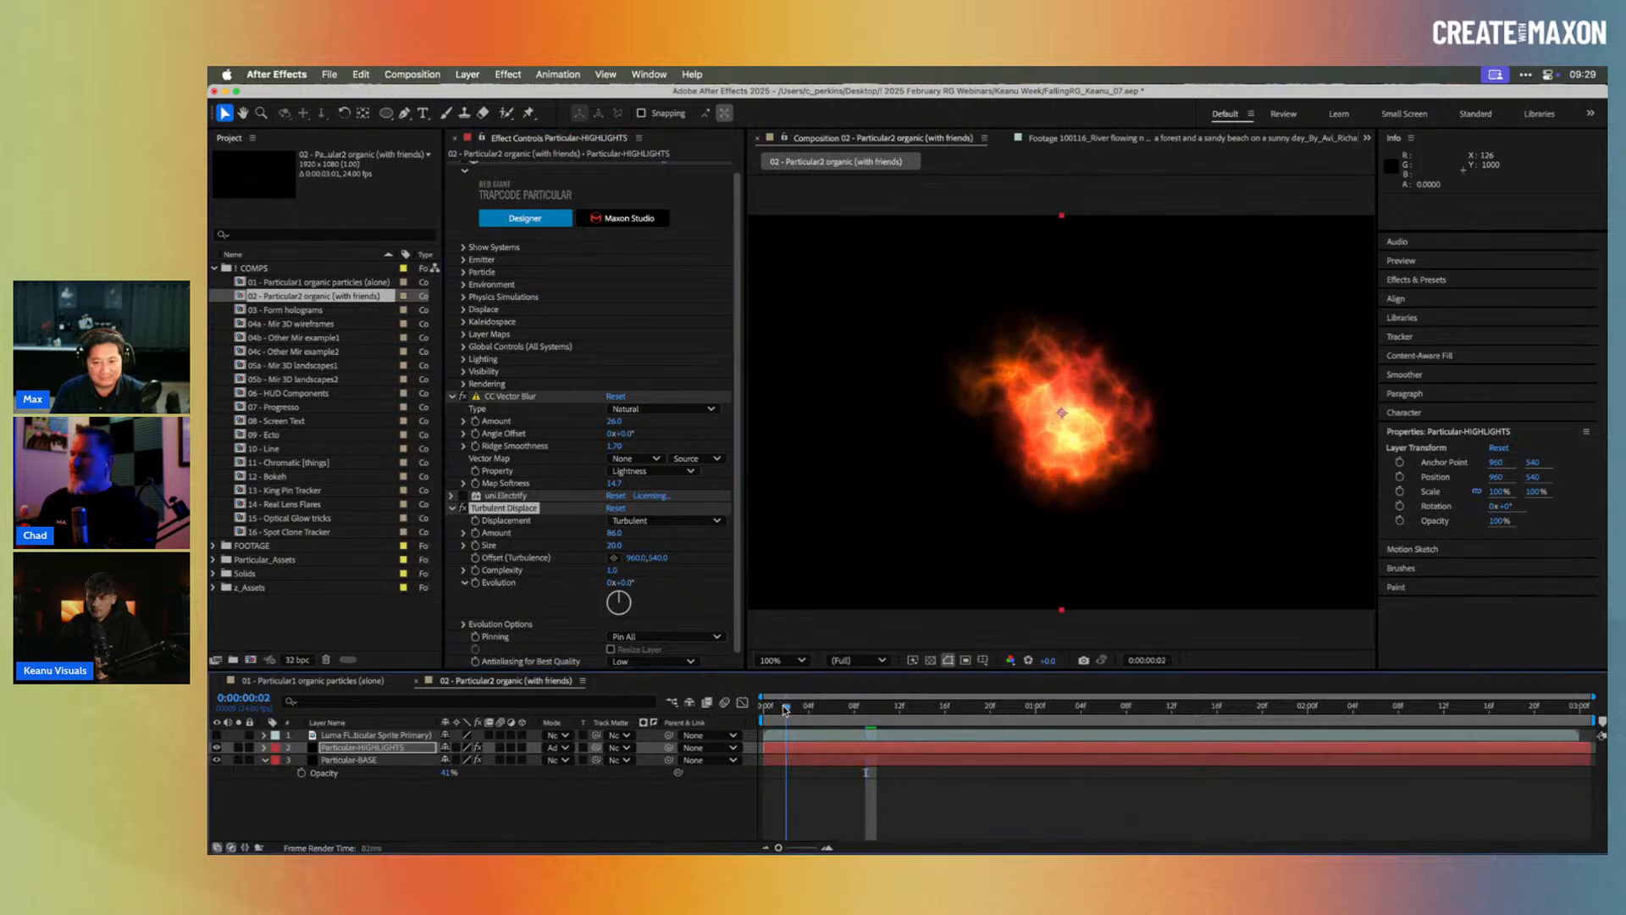
pyautogui.moveTo(790, 709); pyautogui.dragTo(900, 703)
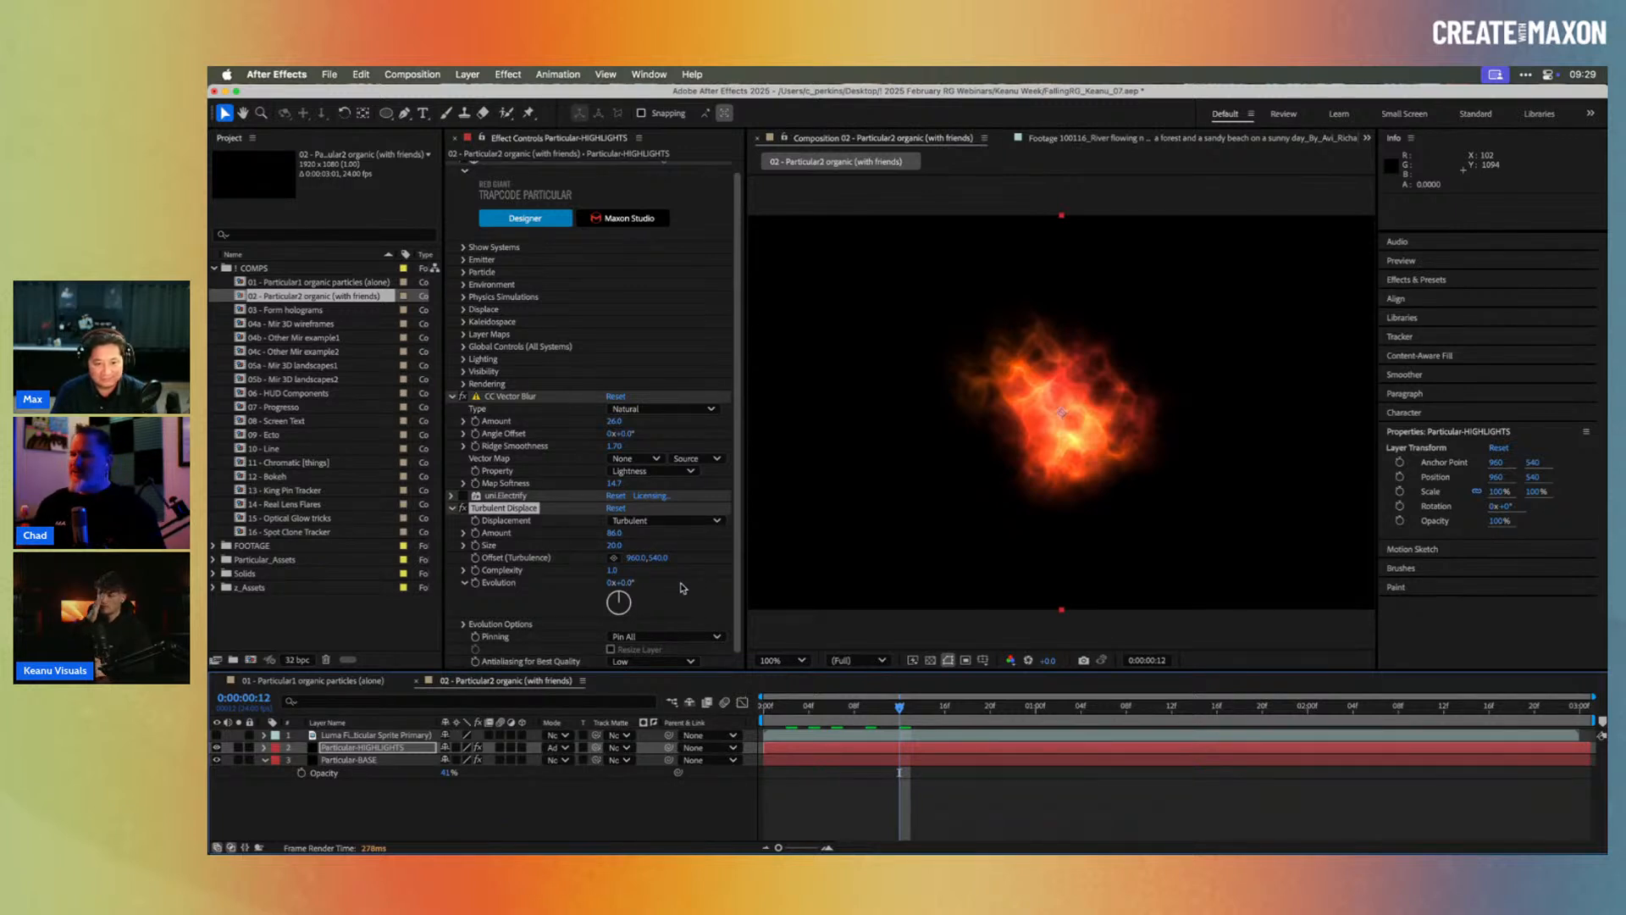
pyautogui.click(462, 508)
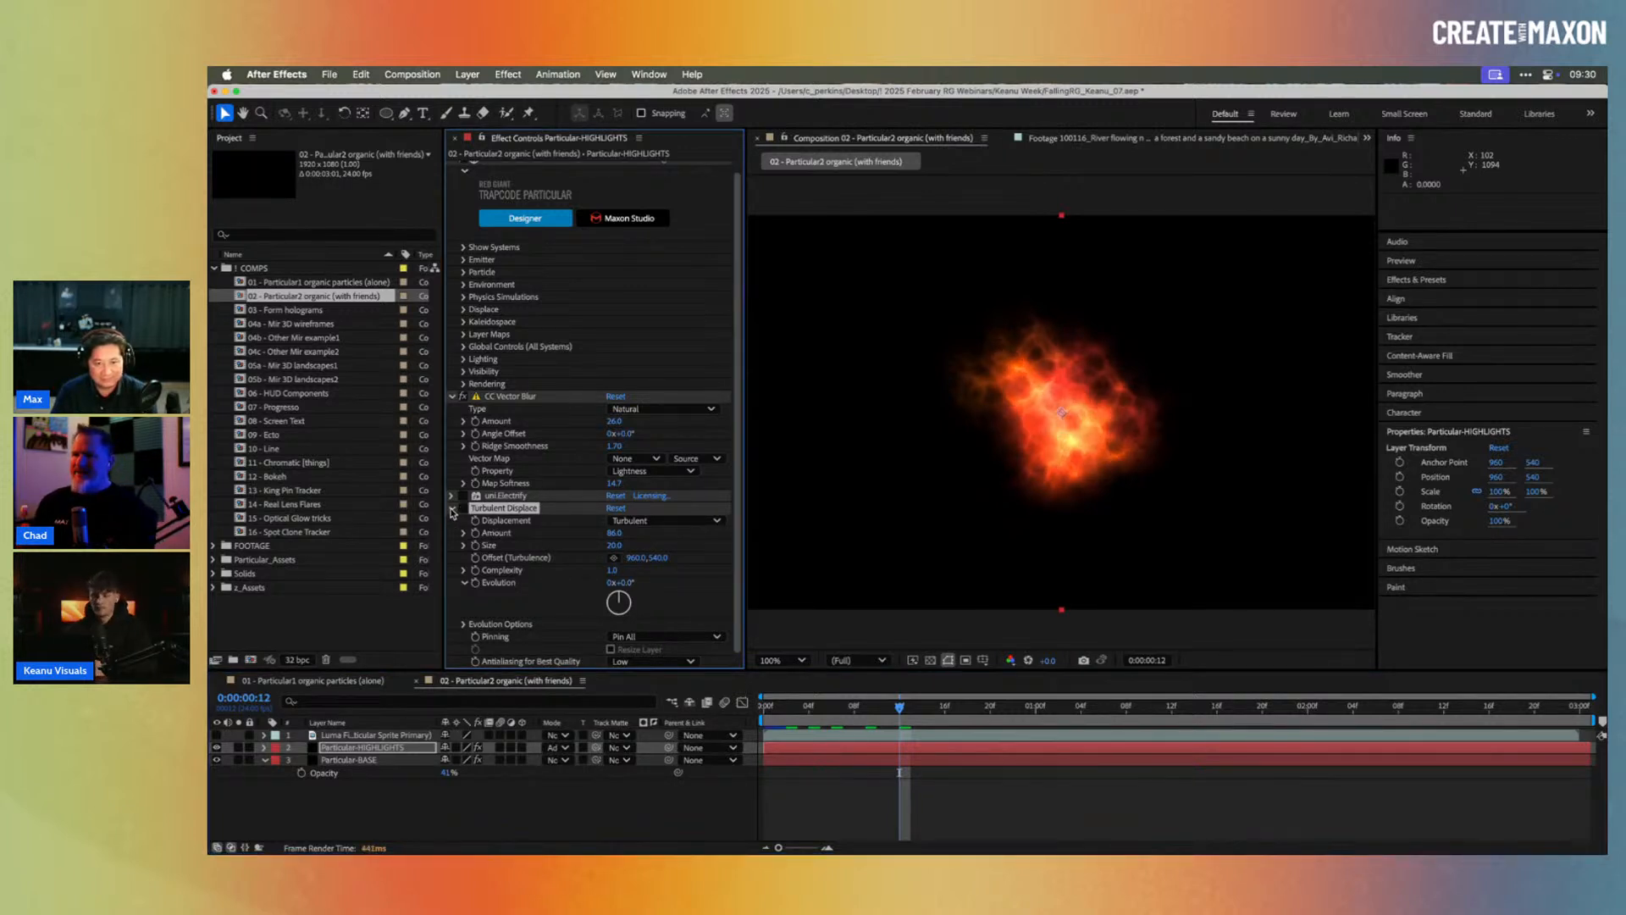
pyautogui.click(453, 509)
pyautogui.click(491, 537)
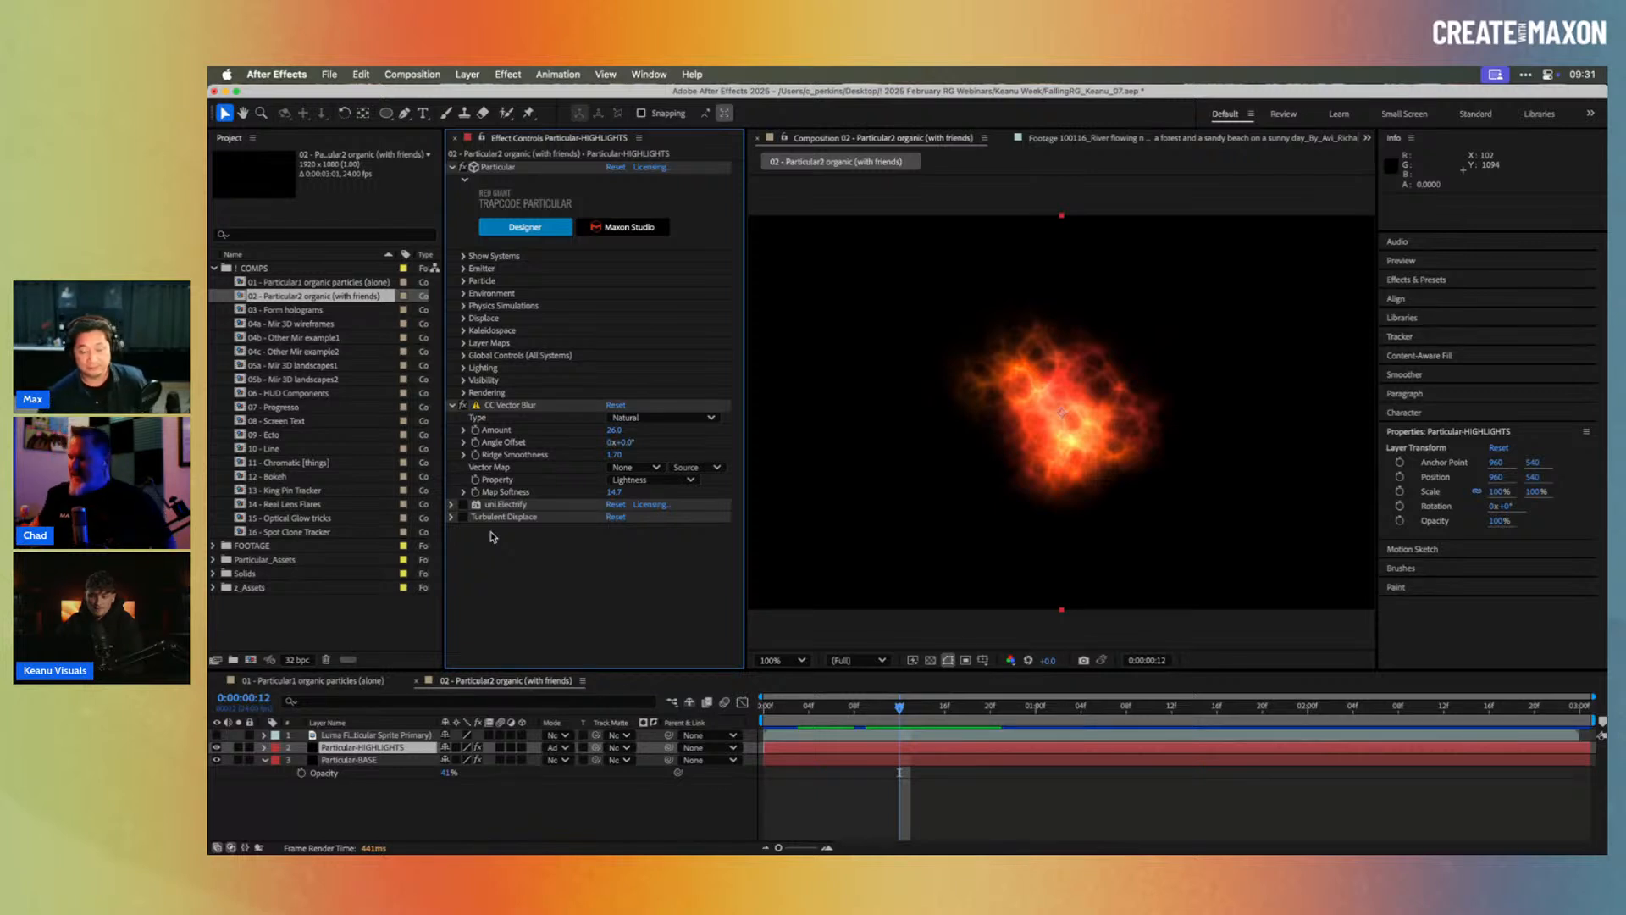
# Step: Scrub the fire animation without Turbulent Displace and switch uni.Electrify back on
pyautogui.click(833, 712)
pyautogui.moveTo(836, 718); pyautogui.dragTo(892, 712)
pyautogui.click(463, 505)
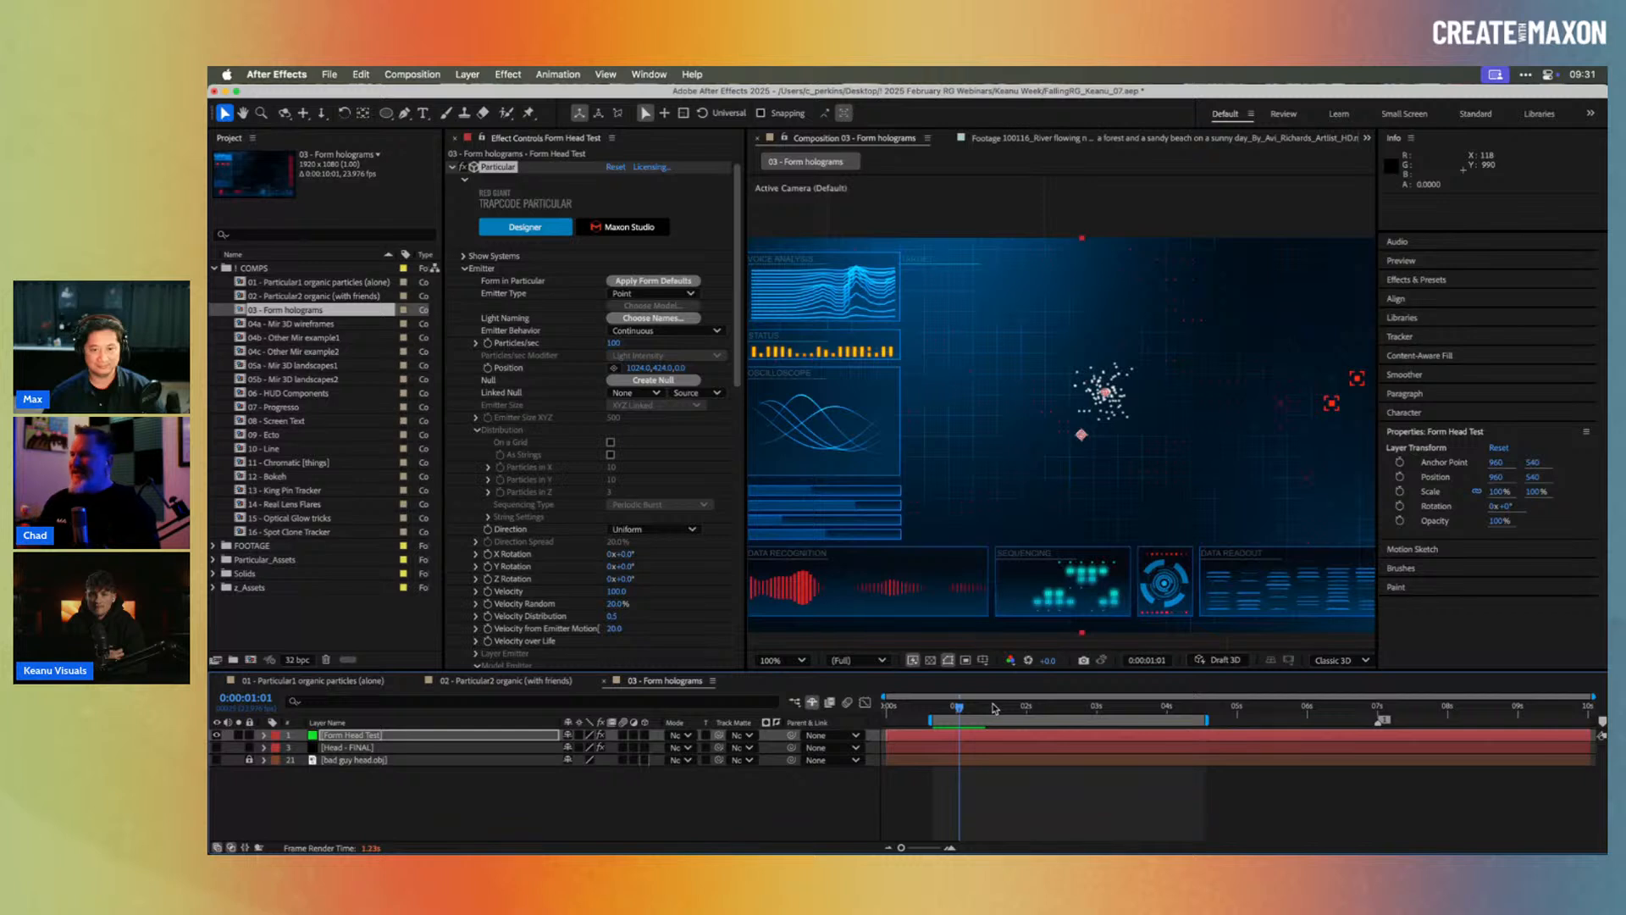
# Step: In 03 - Form holograms, scrub the Form Head Test layer to 0:00:01:14 and apply Form defaults to its Particular emitter
pyautogui.moveTo(982, 708)
pyautogui.mouseDown()
pyautogui.moveTo(1015, 708)
pyautogui.moveTo(968, 708)
pyautogui.moveTo(1045, 714)
pyautogui.moveTo(964, 713)
pyautogui.mouseUp()
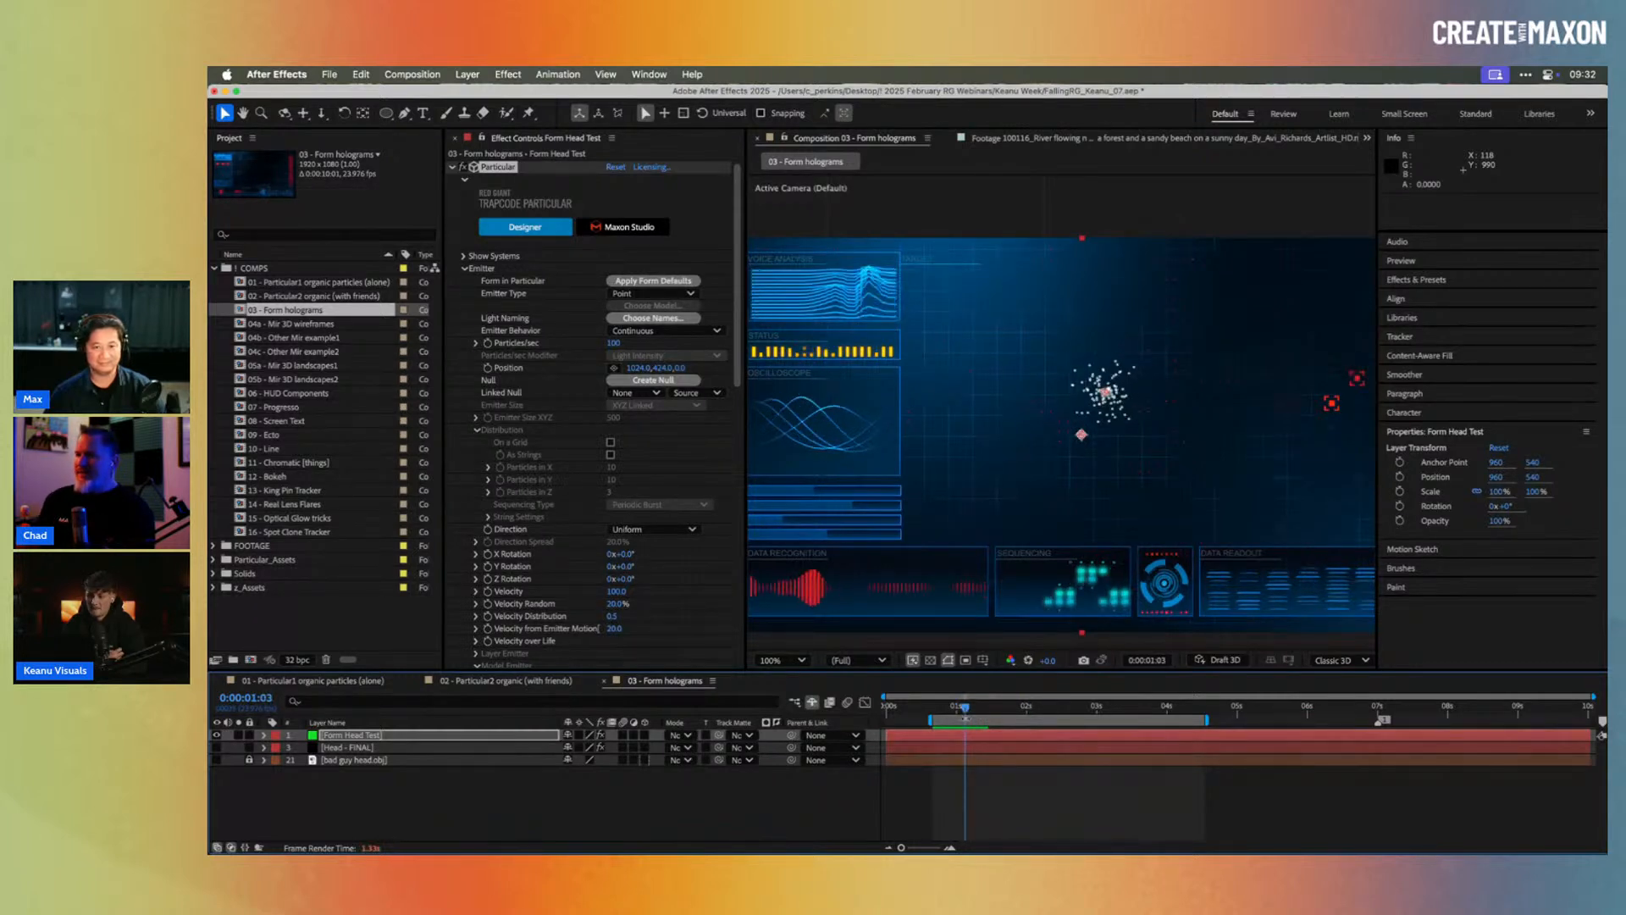
pyautogui.click(486, 736)
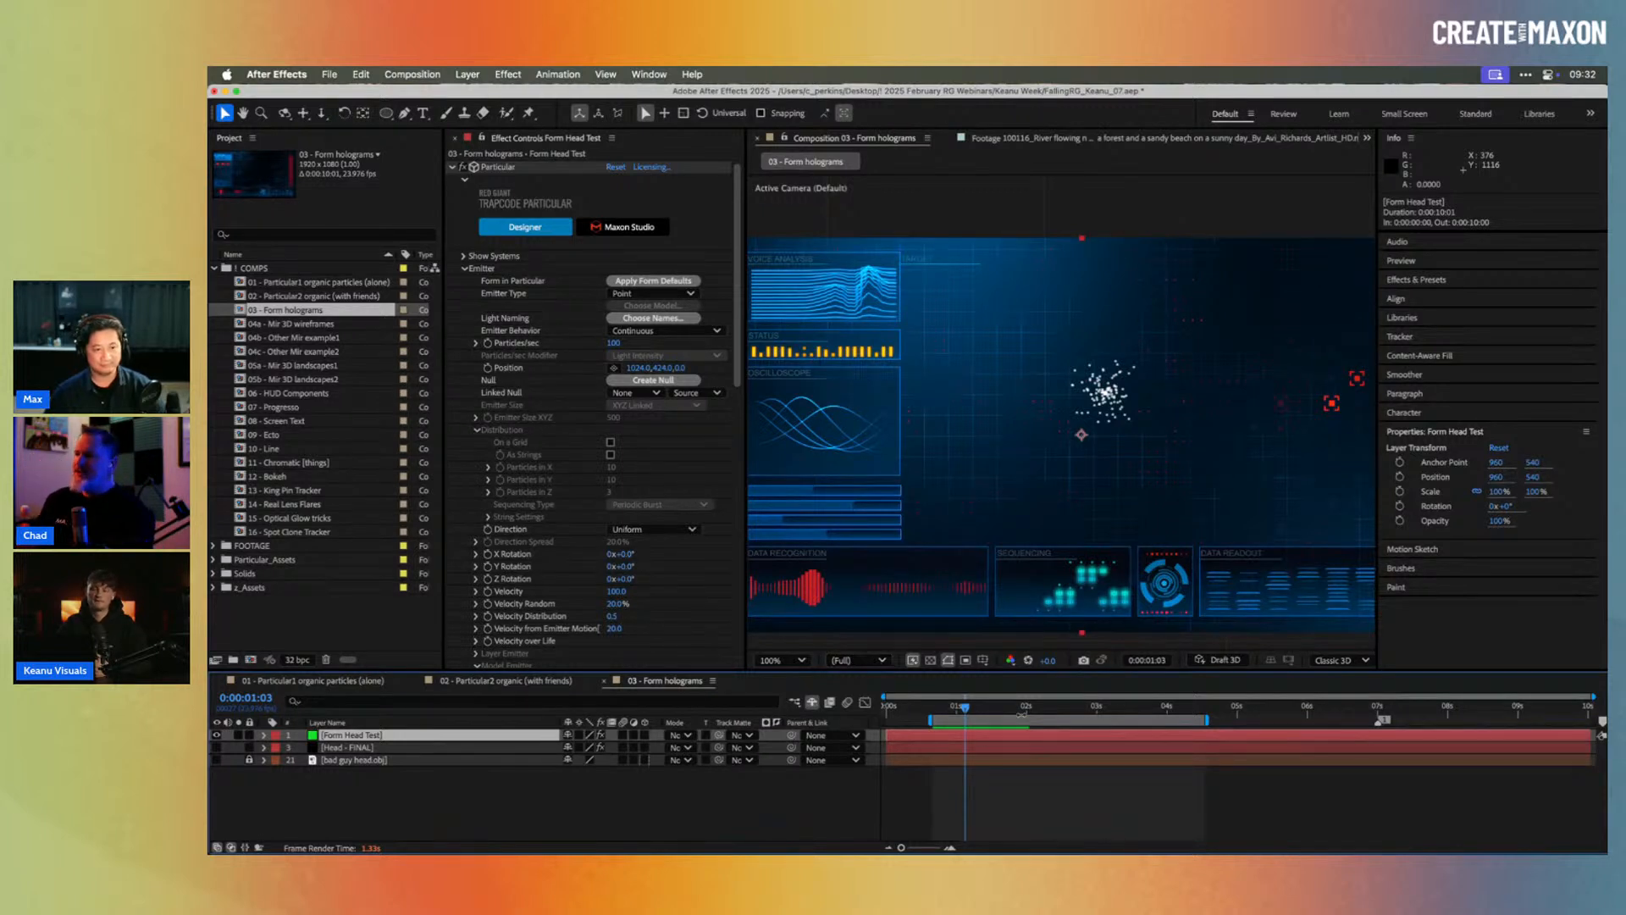
pyautogui.moveTo(967, 711)
pyautogui.mouseDown()
pyautogui.moveTo(1054, 708)
pyautogui.moveTo(997, 709)
pyautogui.mouseUp()
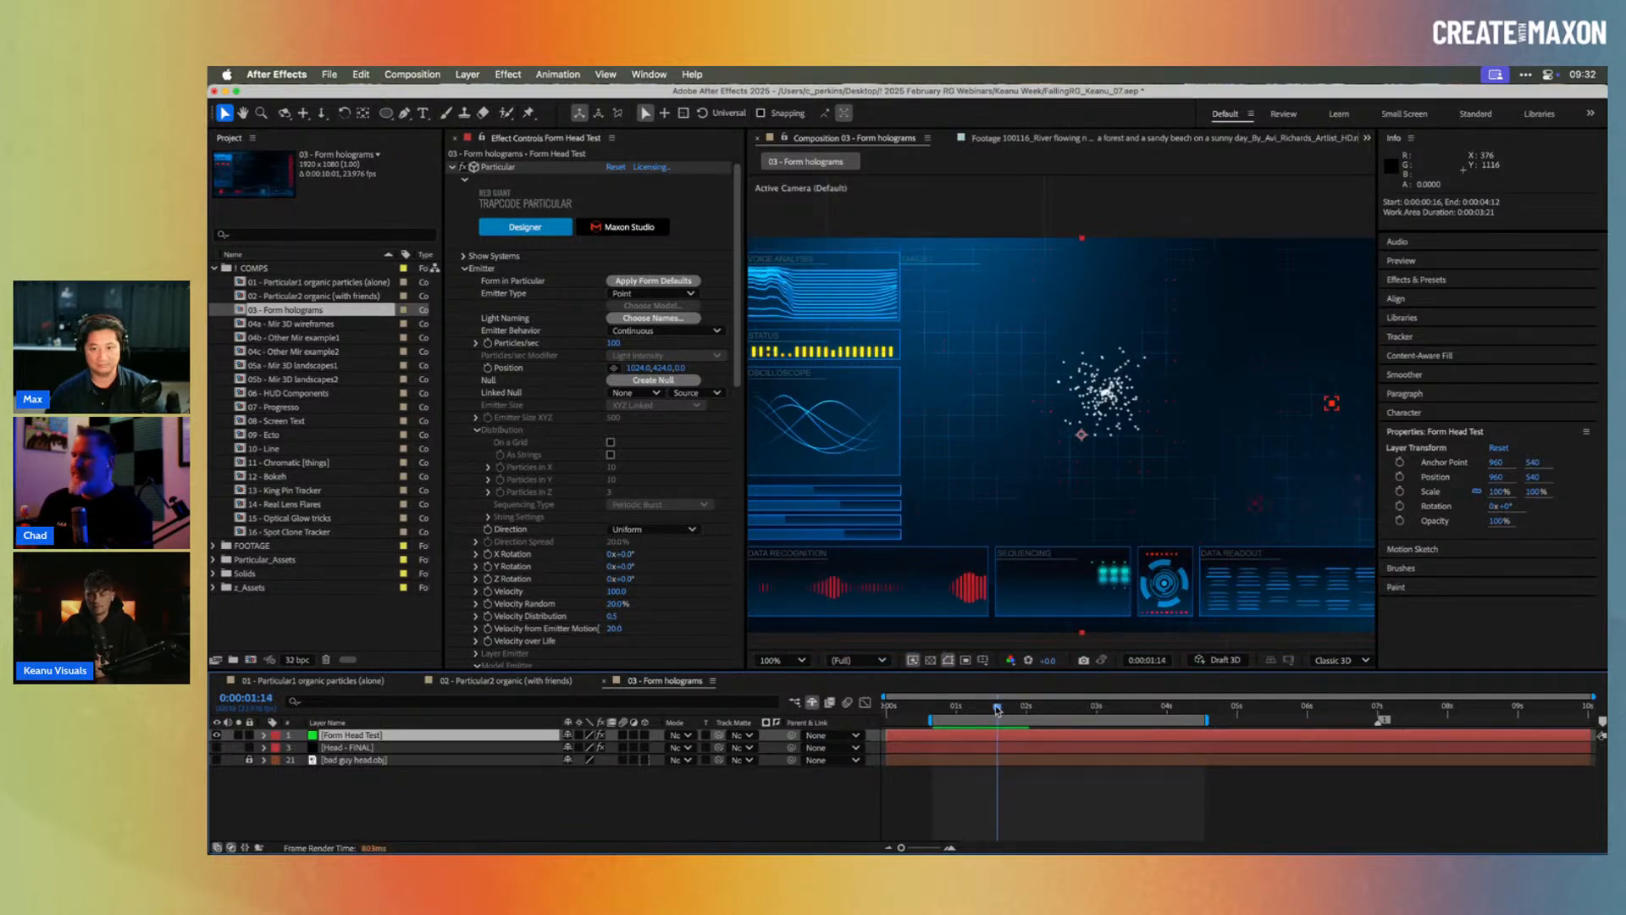
pyautogui.click(648, 282)
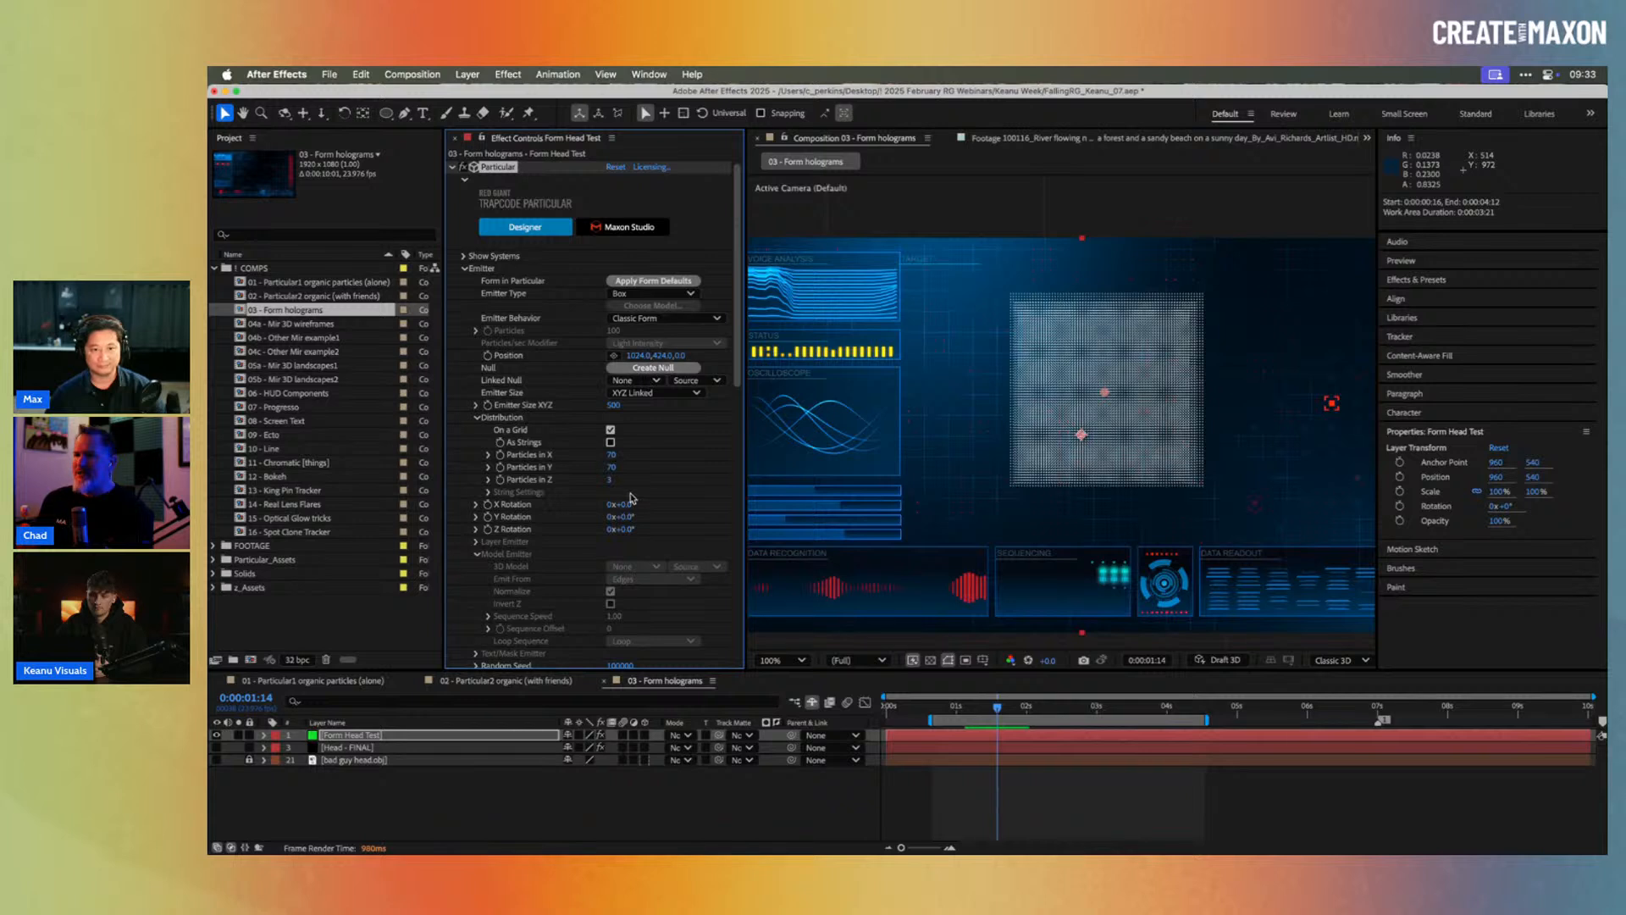
# Step: Try rotating the particle grid 57° around its Y axis, and undo the rotation
pyautogui.moveTo(624, 518); pyautogui.dragTo(662, 514)
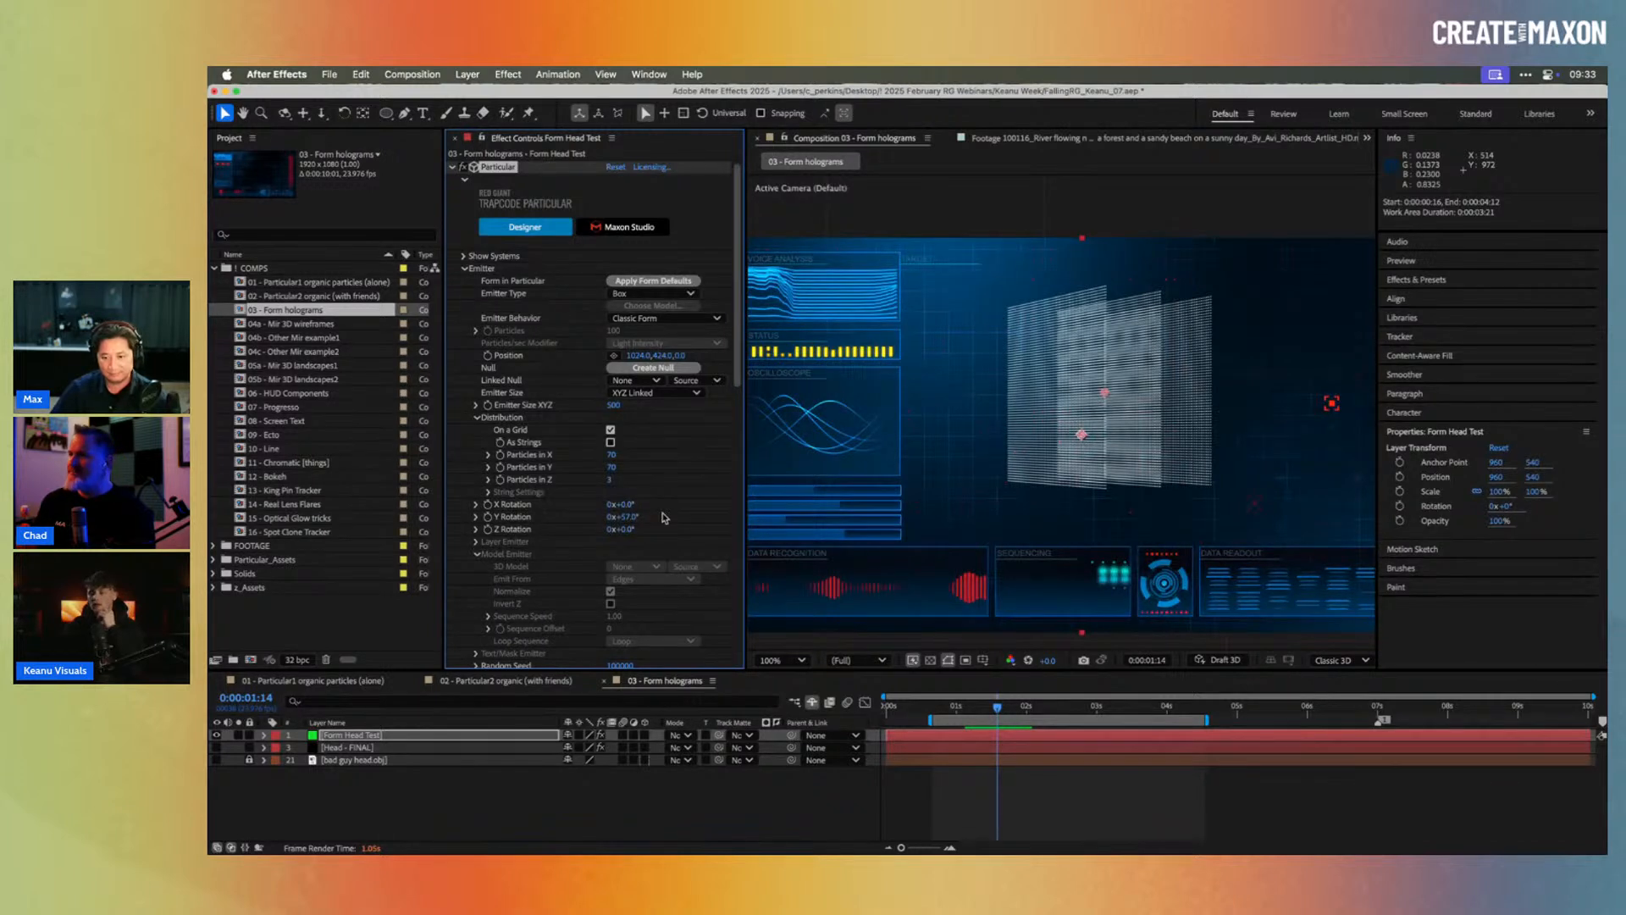
pyautogui.press('super+z')
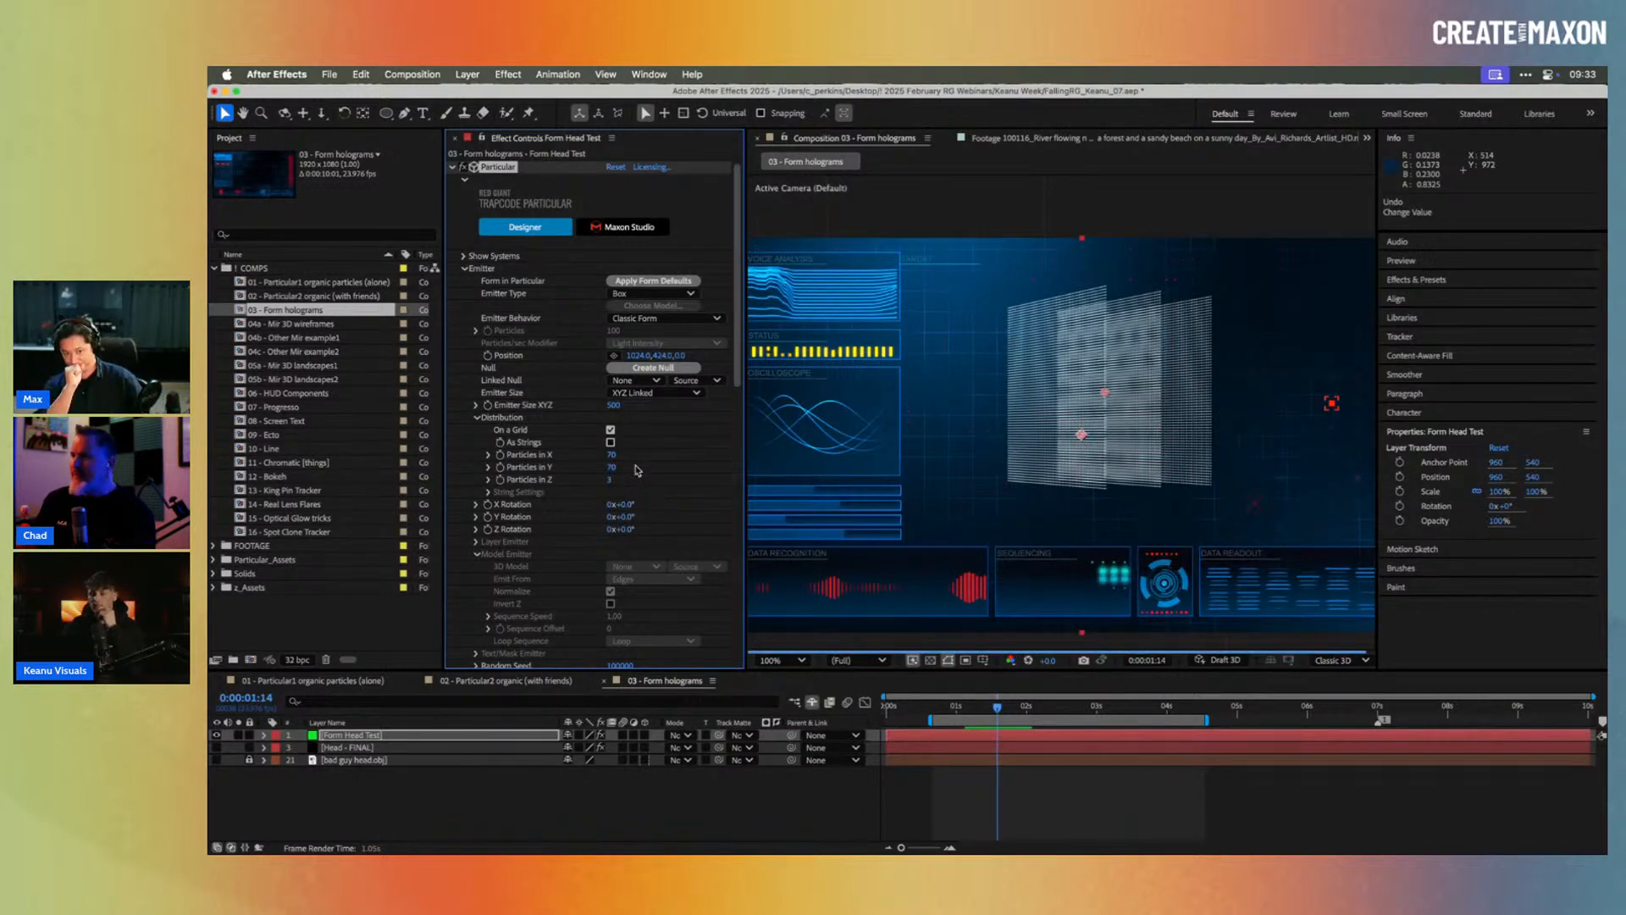
# Step: Switch the emitter type to 3D Model and assign the bad guy head.obj layer as its model
pyautogui.click(625, 296)
pyautogui.click(647, 387)
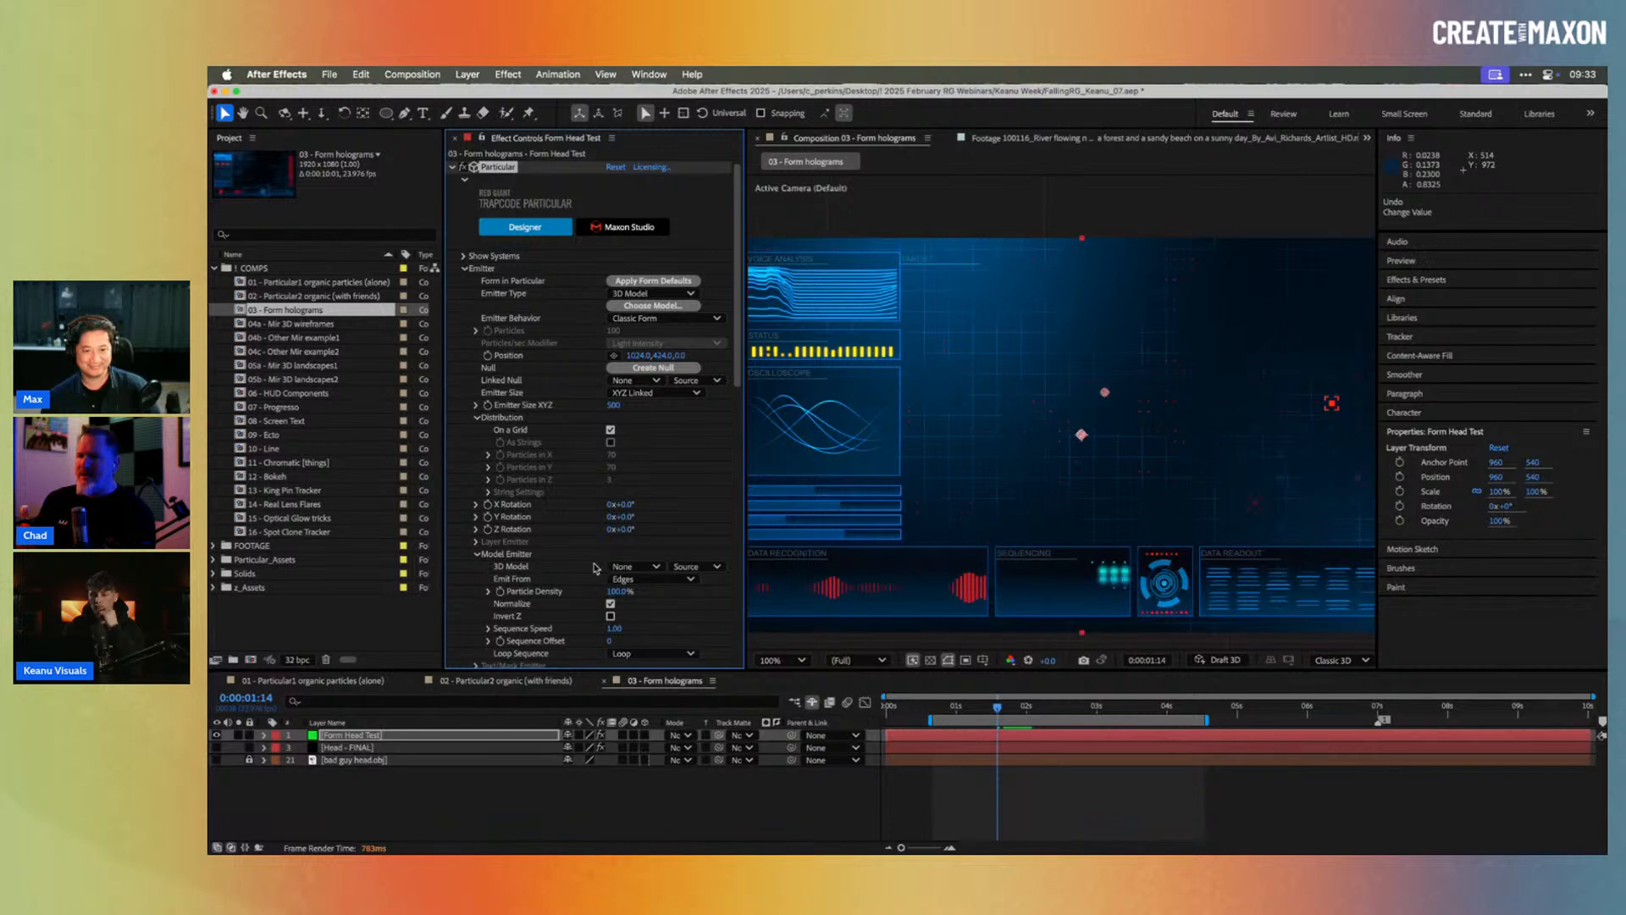
pyautogui.click(637, 567)
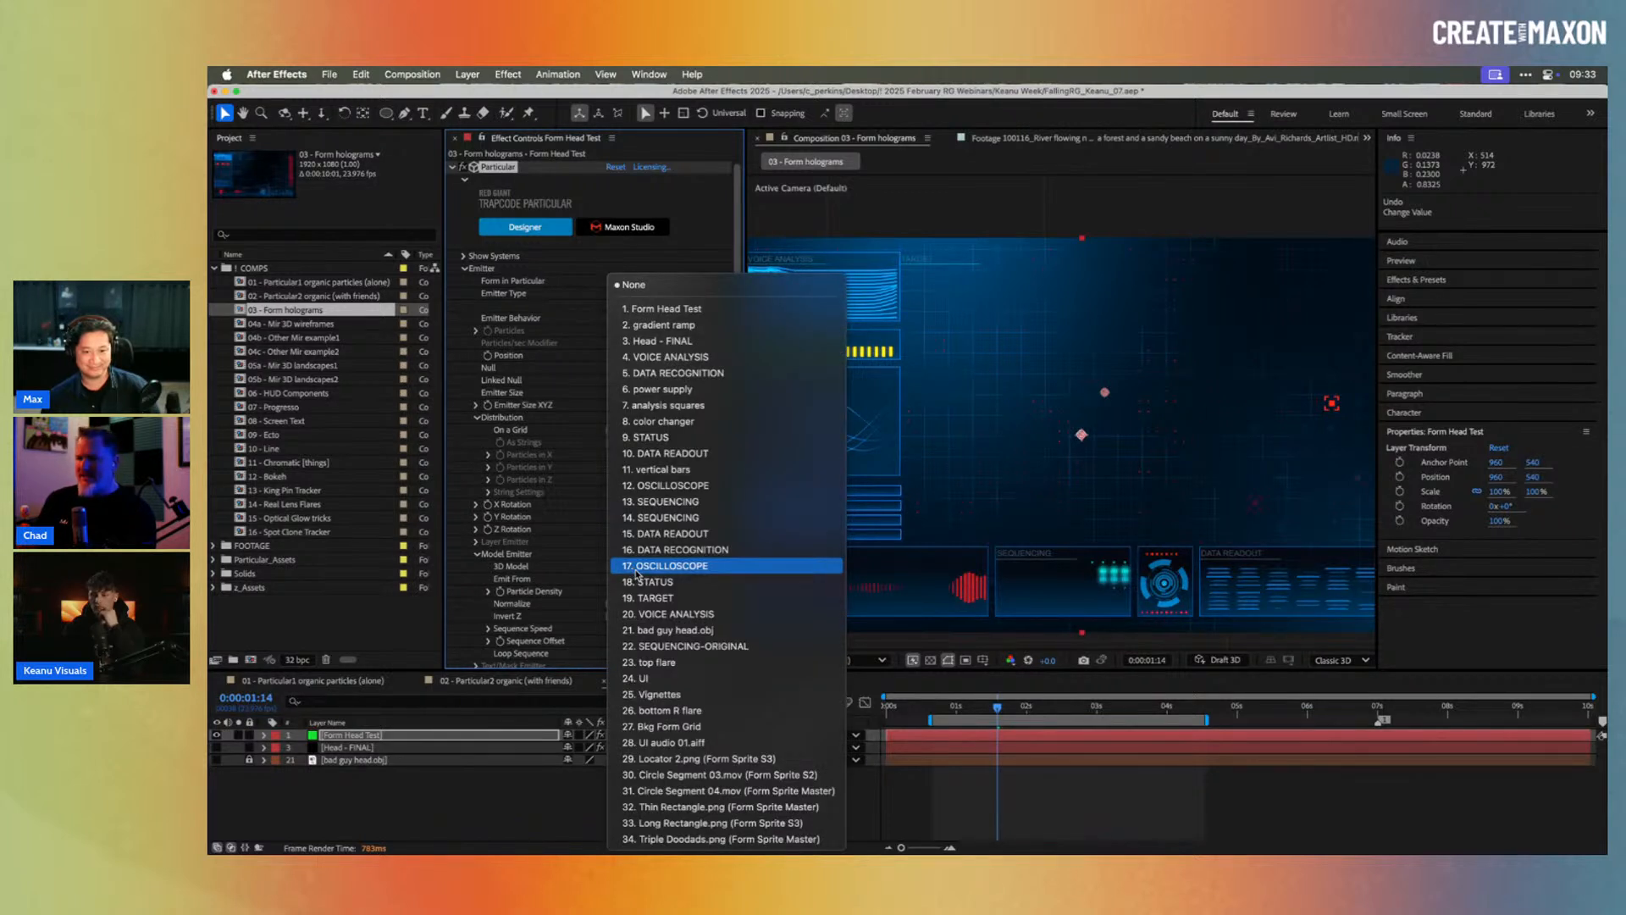
pyautogui.click(664, 631)
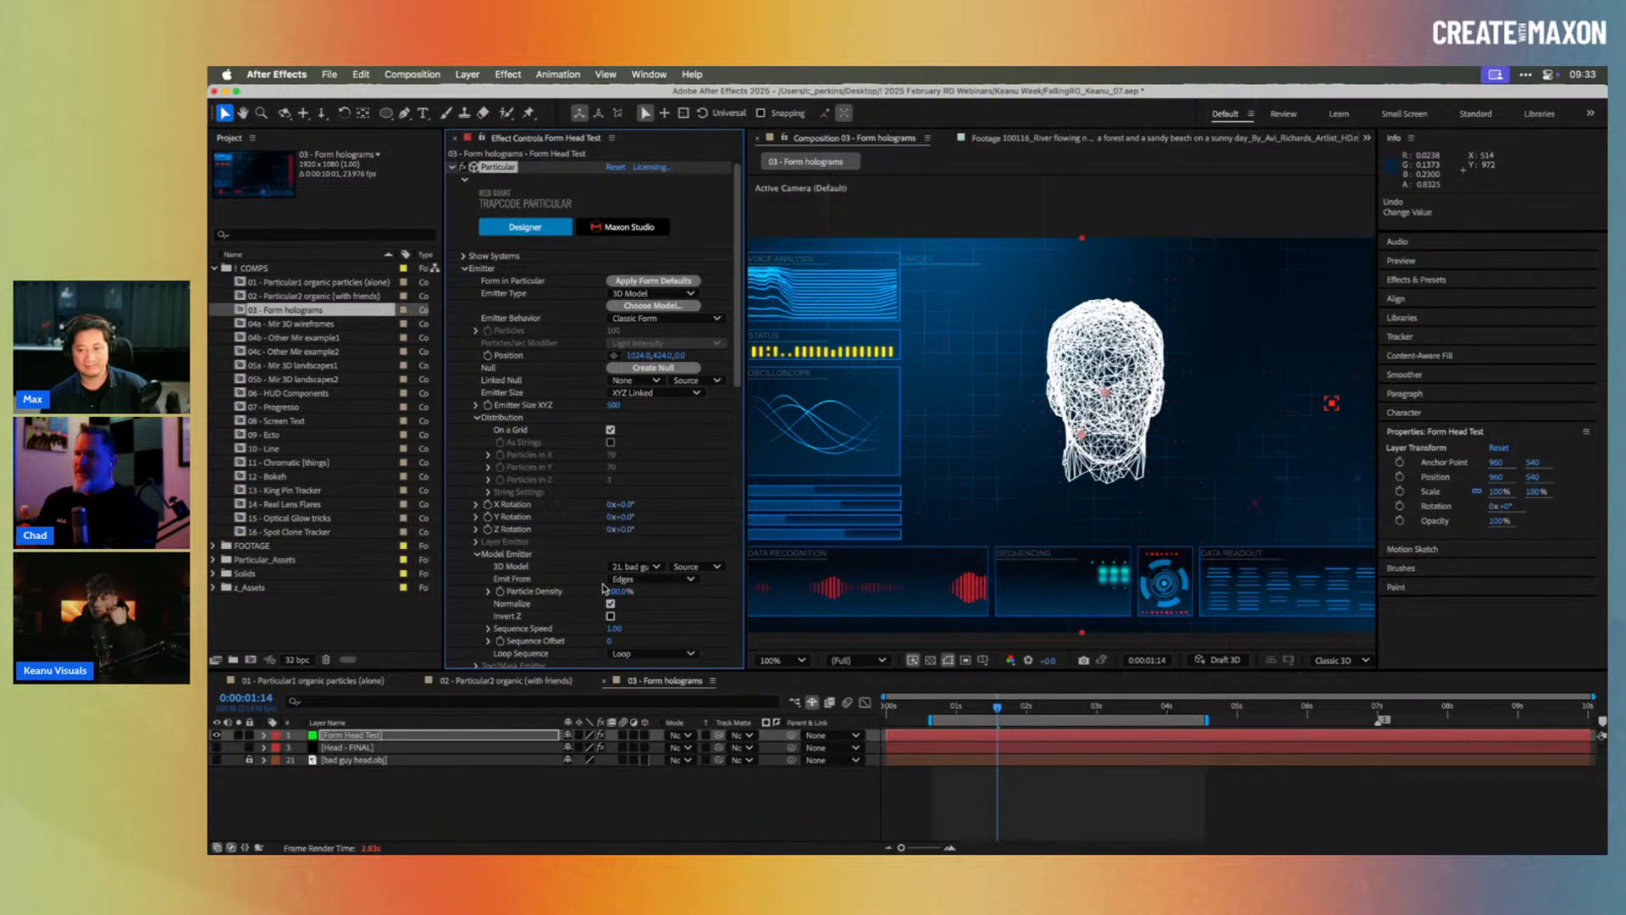
# Step: Set the head emitter's Y Rotation to 90° and its Emitter Size XYZ to 700
pyautogui.scroll(-2, 583, 574)
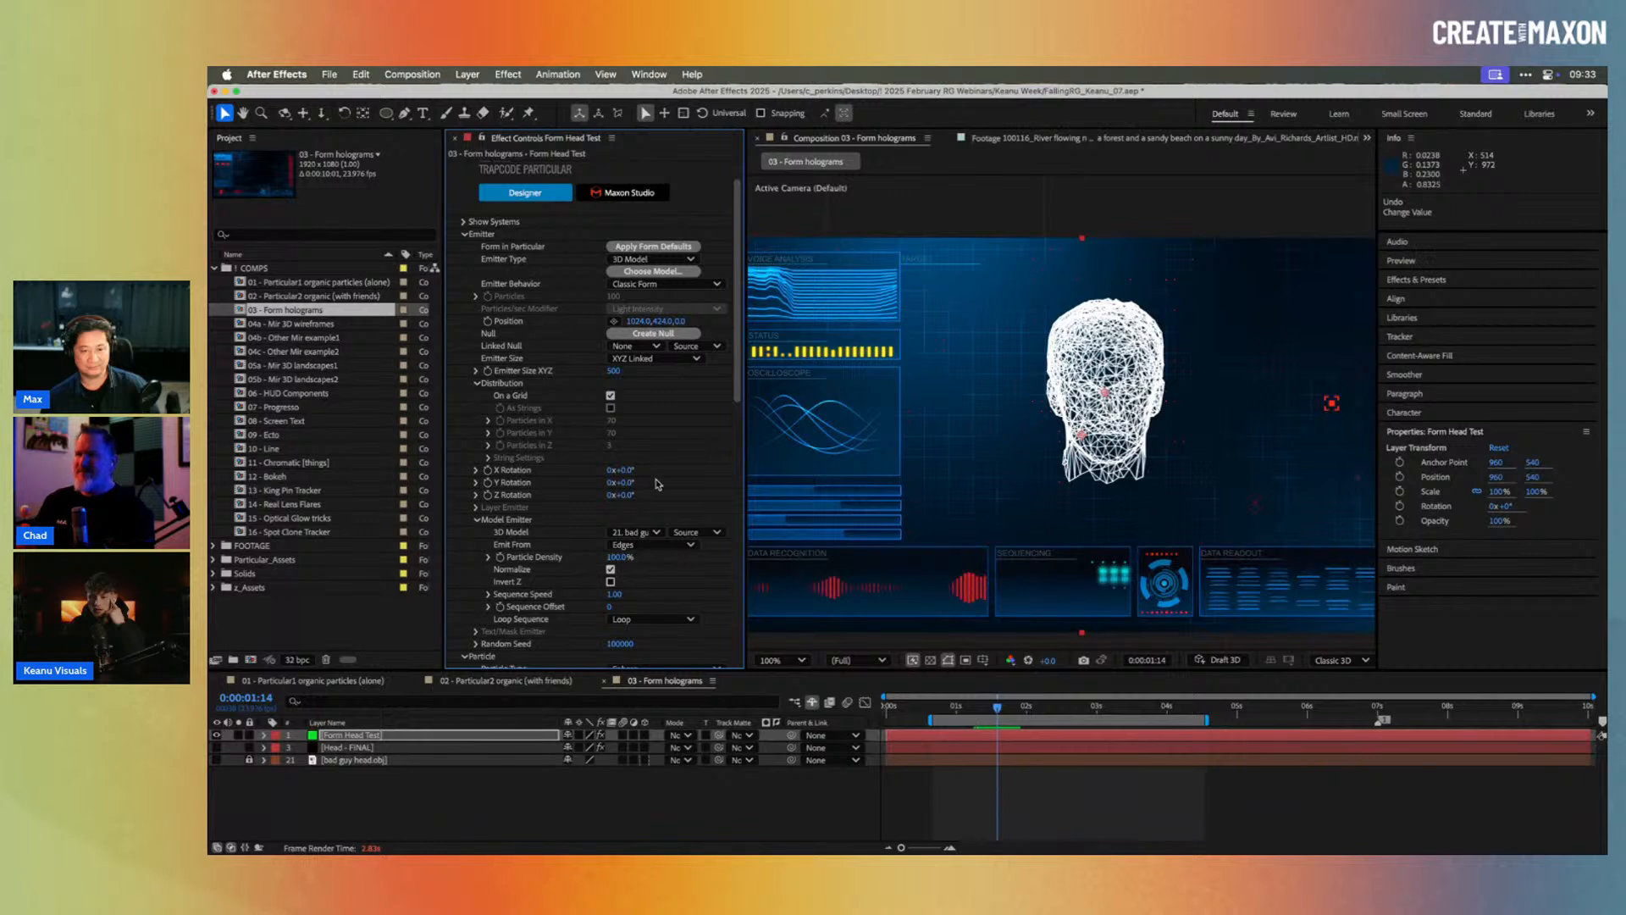
pyautogui.click(628, 482)
pyautogui.write('90')
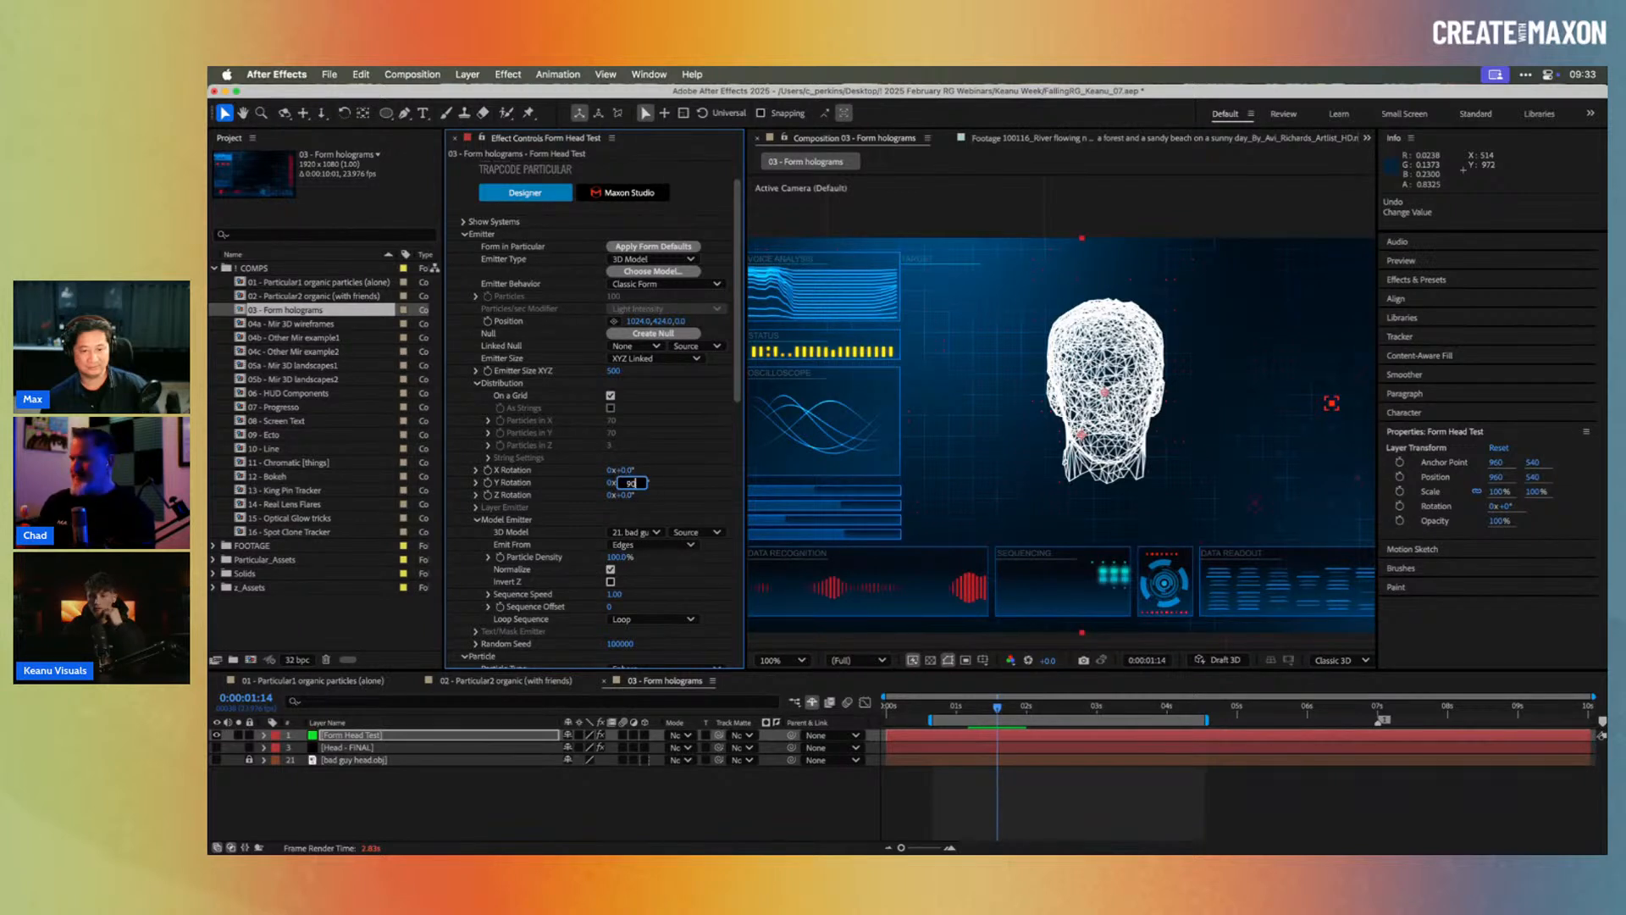
pyautogui.press('Return')
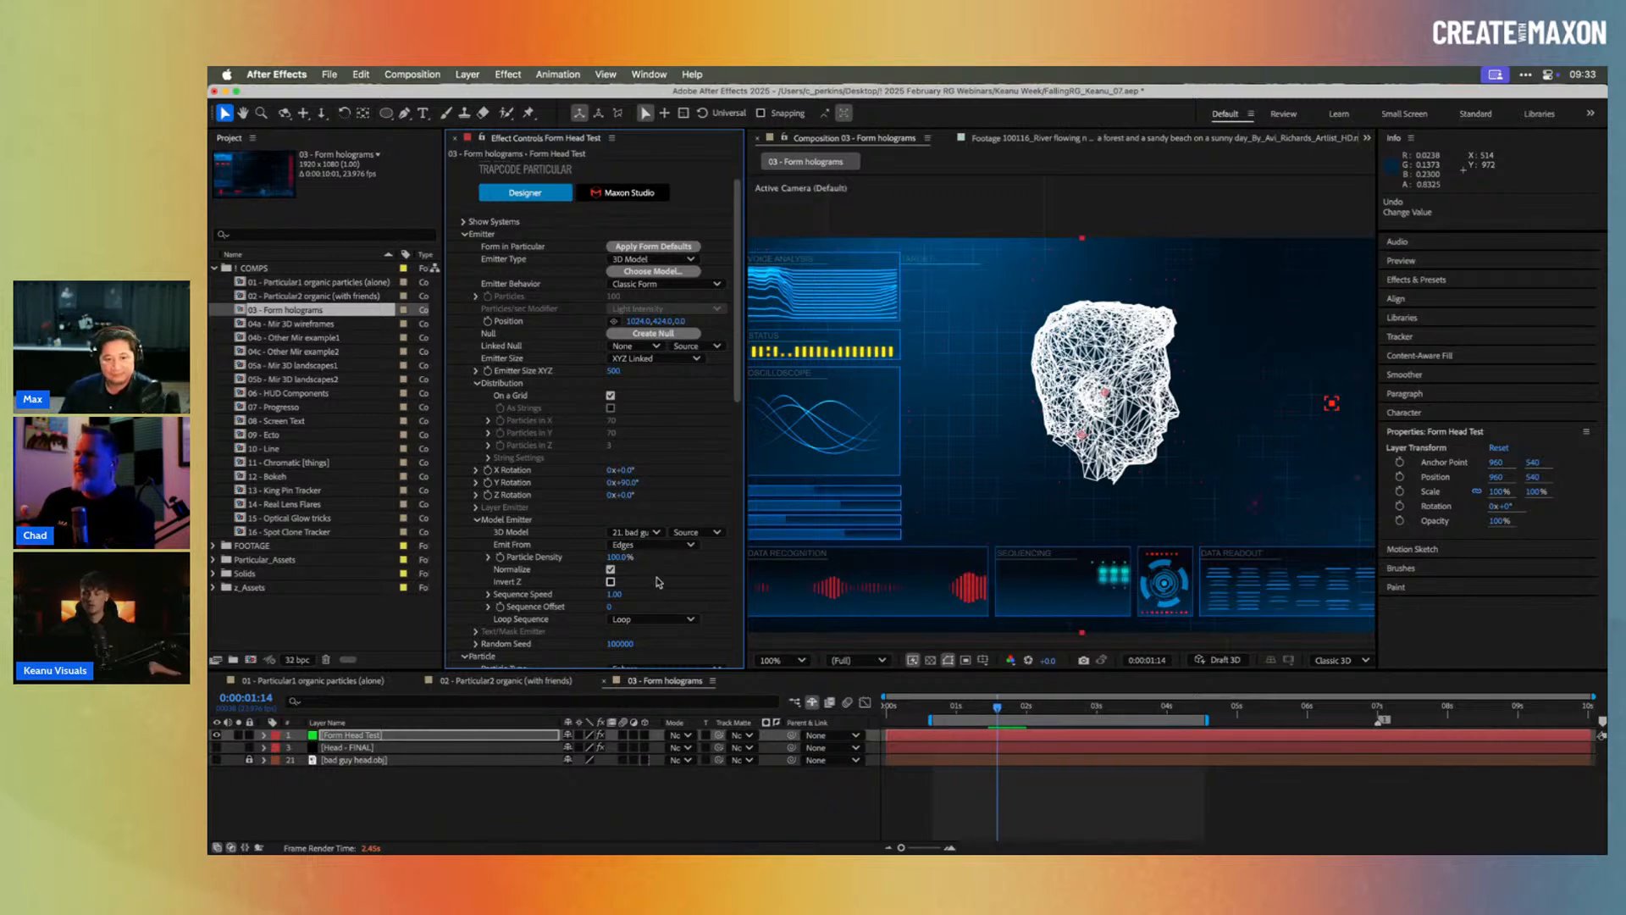
pyautogui.click(616, 370)
pyautogui.write('700')
pyautogui.press('Return')
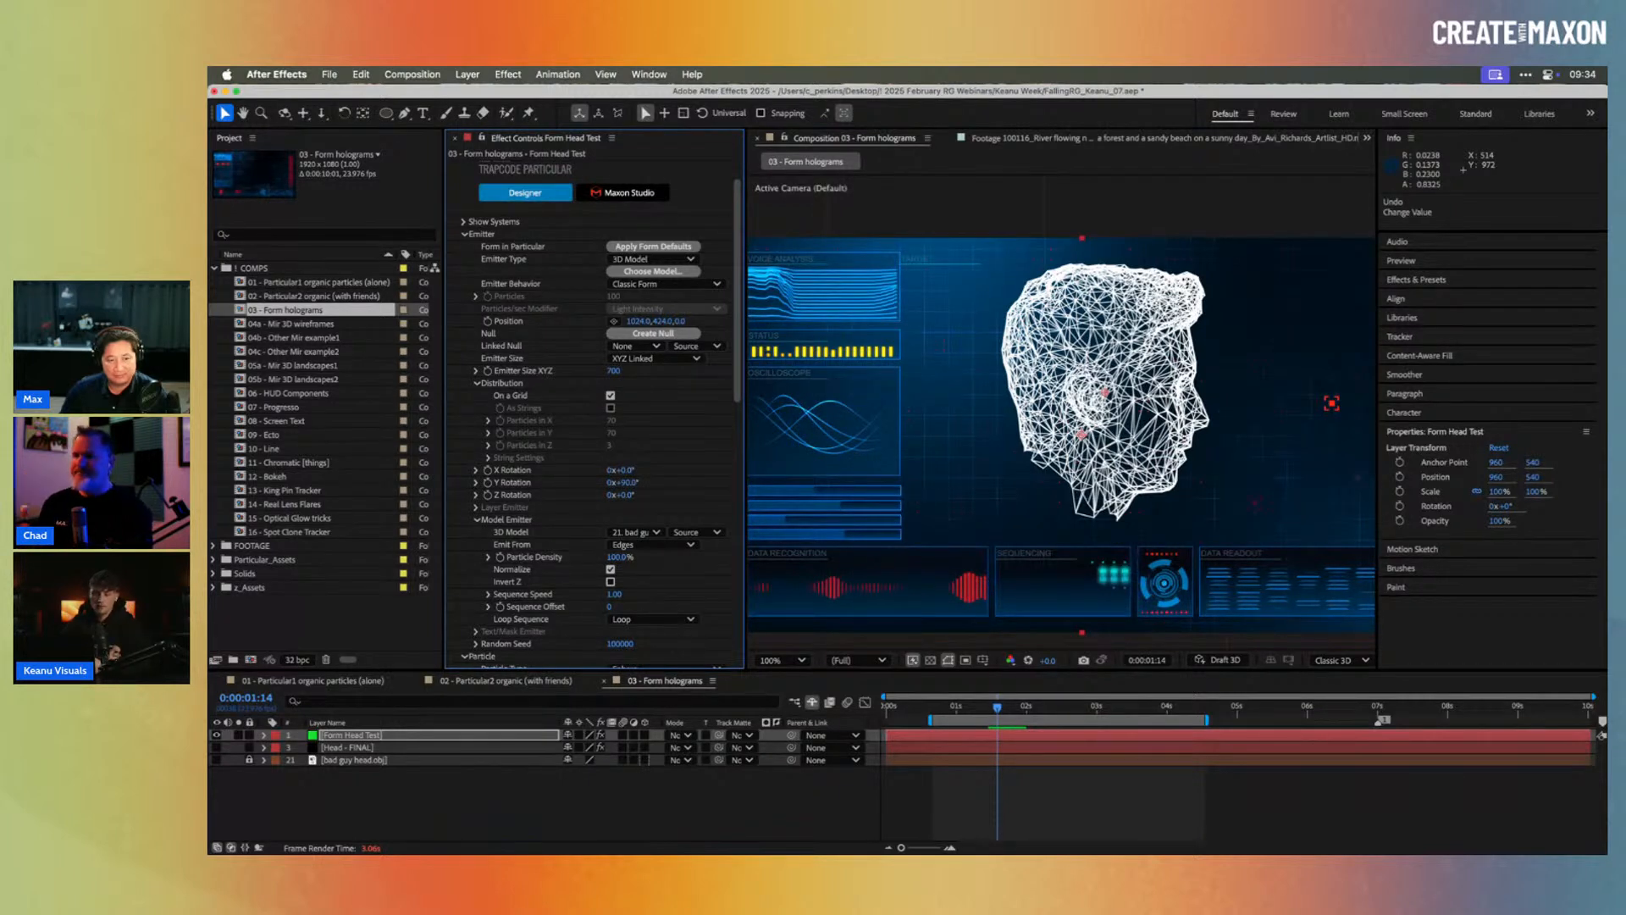
# Step: Reduce the model emitter's Particle Density to 30% and finally to 20%
pyautogui.click(618, 558)
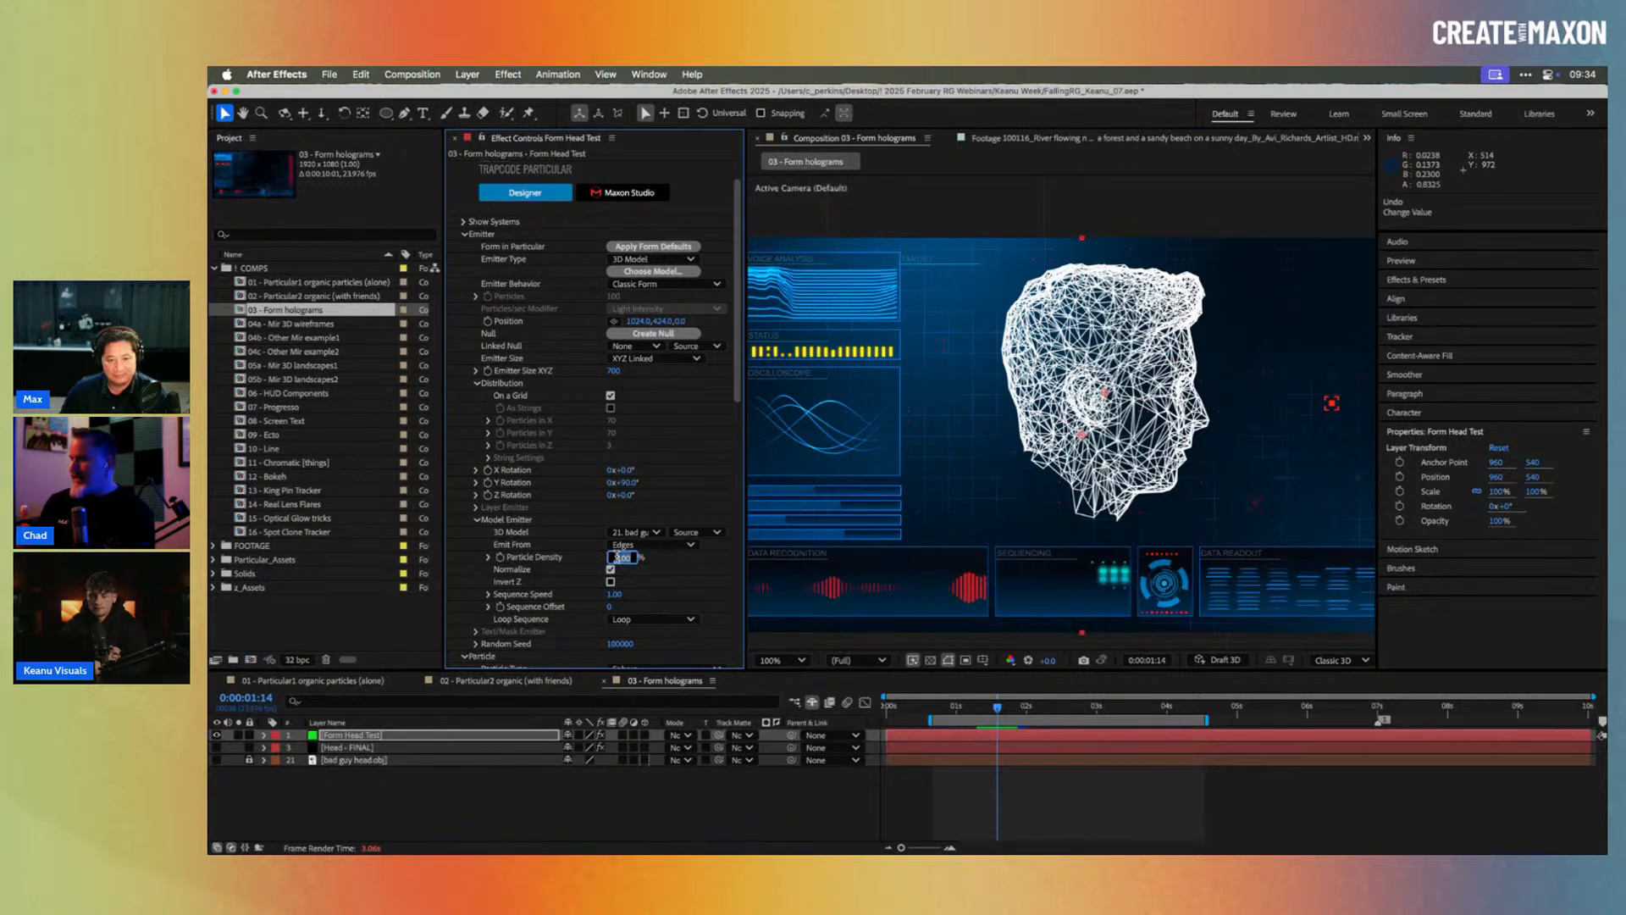
pyautogui.press('Return')
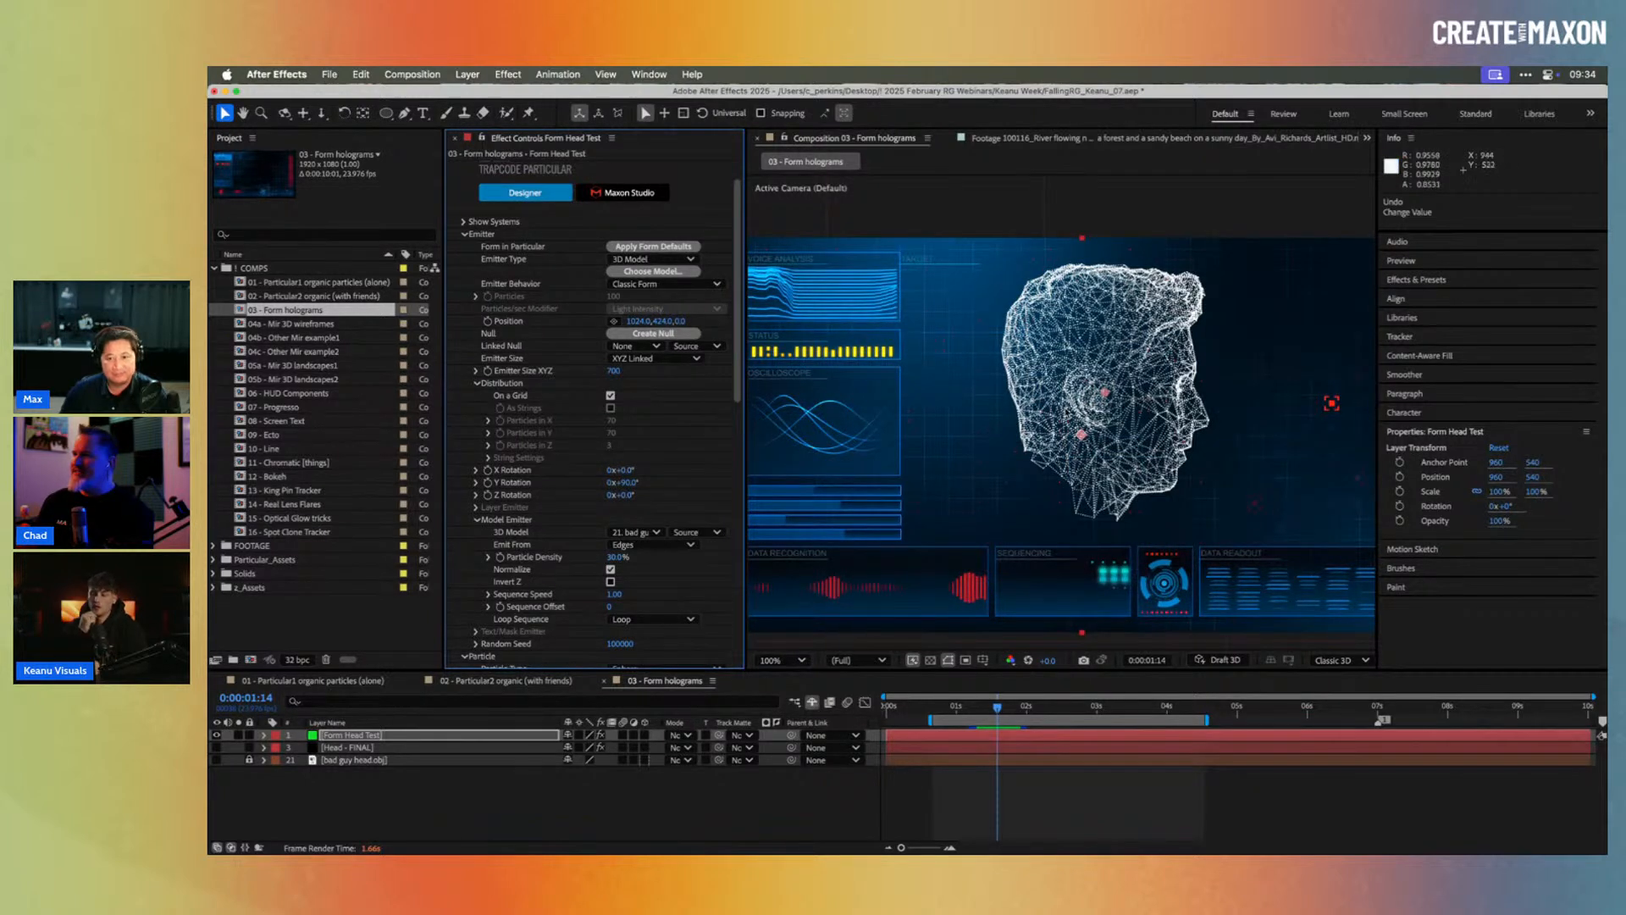
pyautogui.click(620, 557)
pyautogui.write('20')
pyautogui.press('Return')
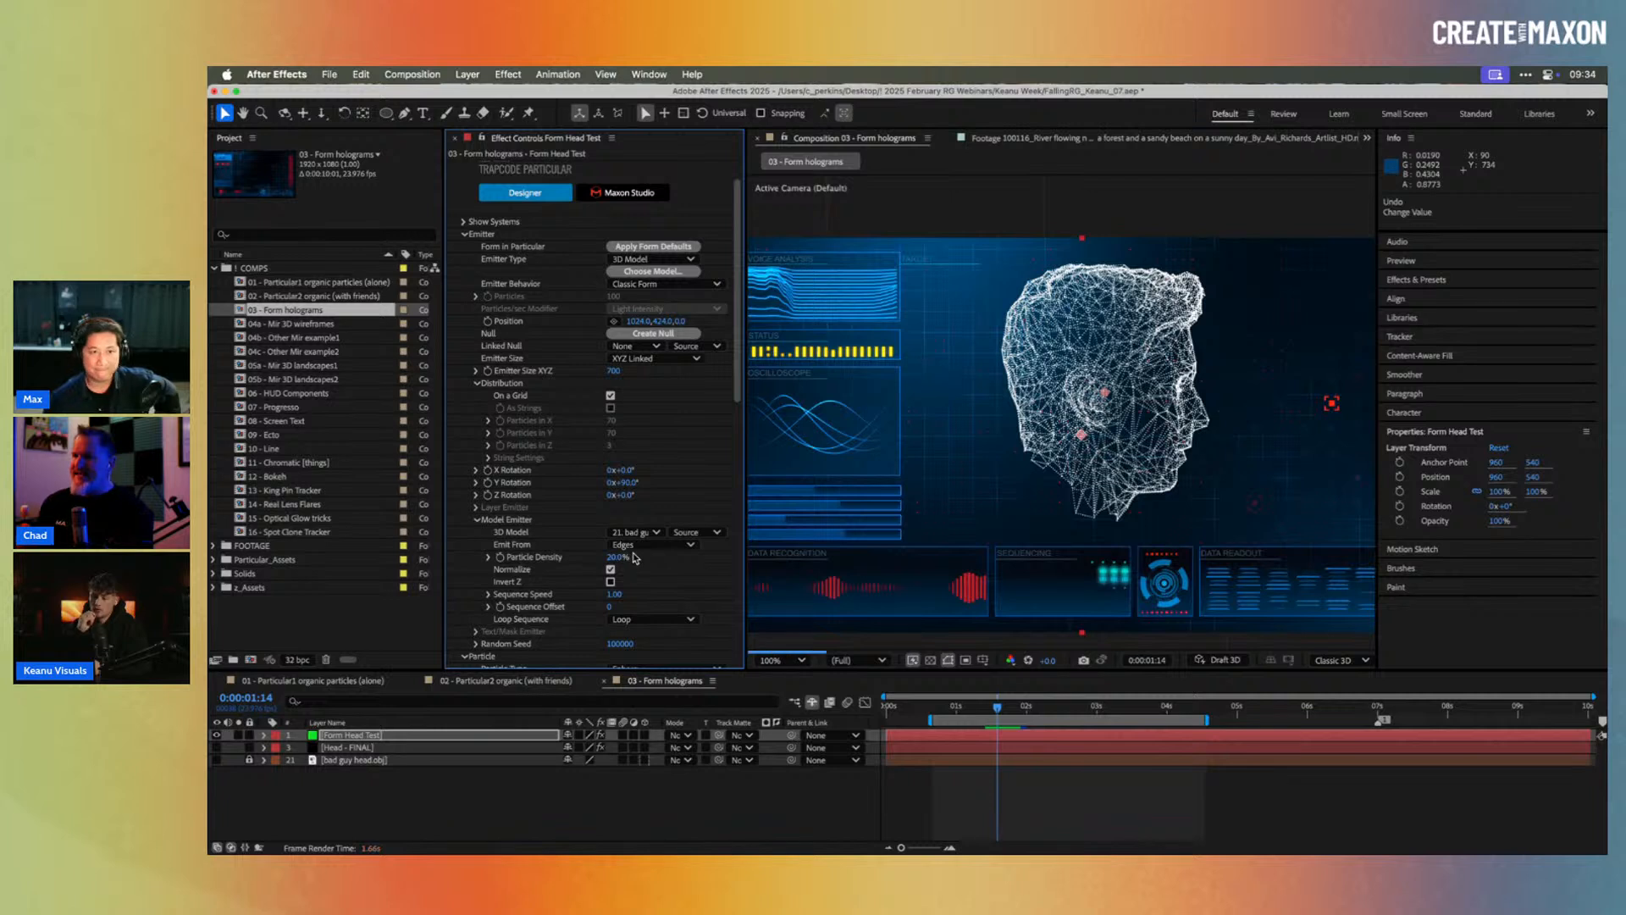
# Step: Try emitting the head's particles from Vertices, and set Emit From to Volume instead
pyautogui.click(649, 545)
pyautogui.click(648, 560)
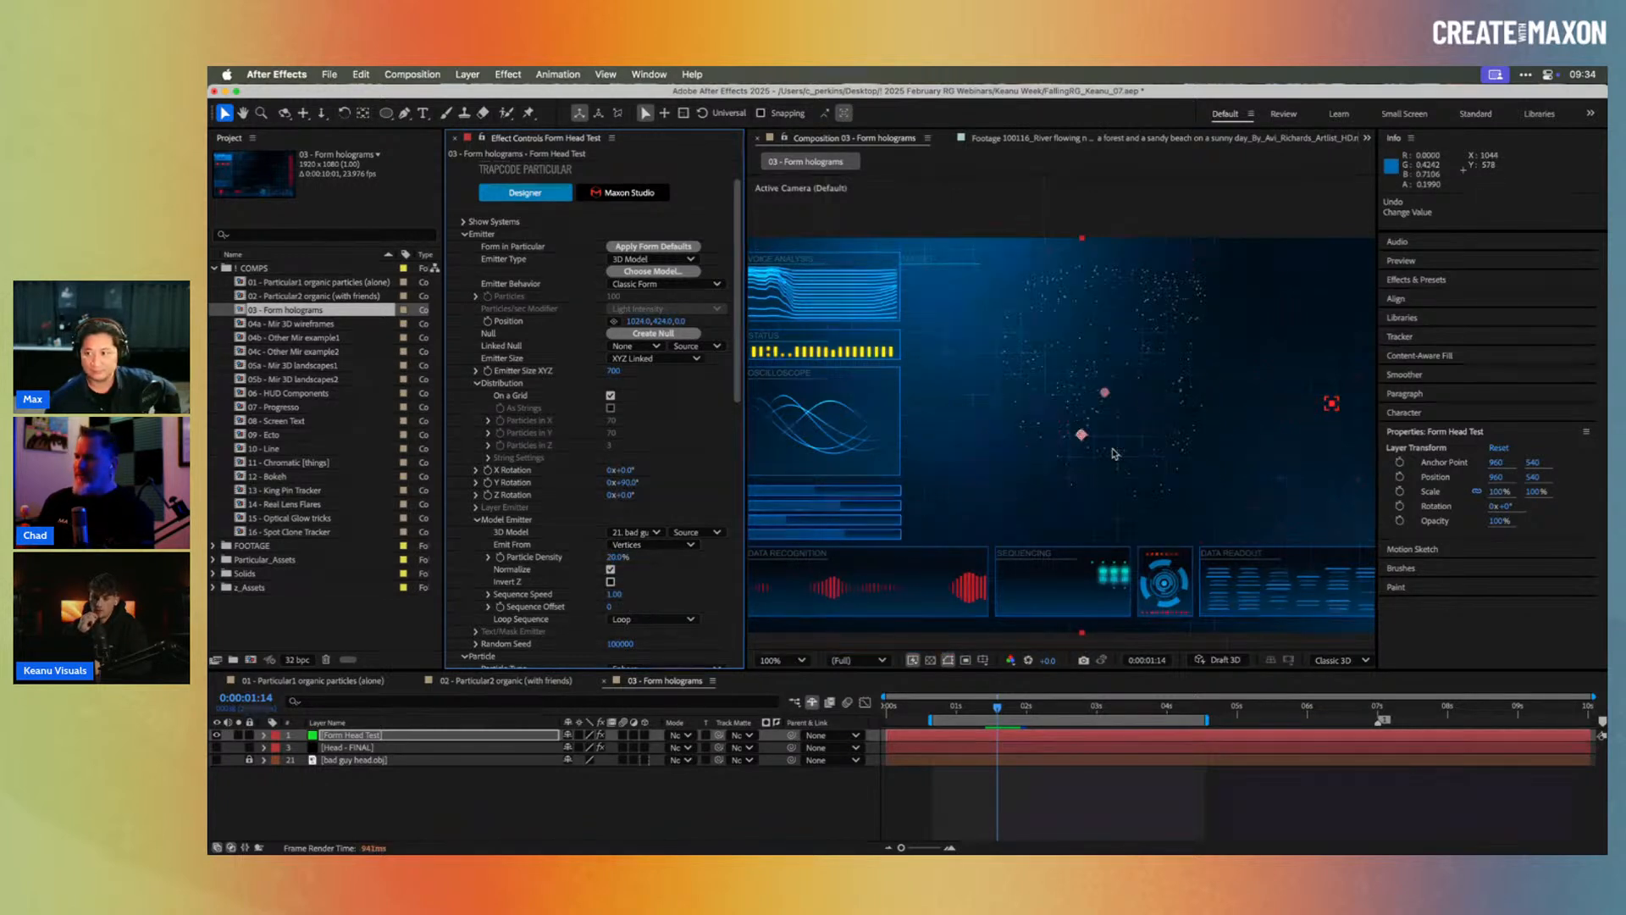
pyautogui.click(680, 546)
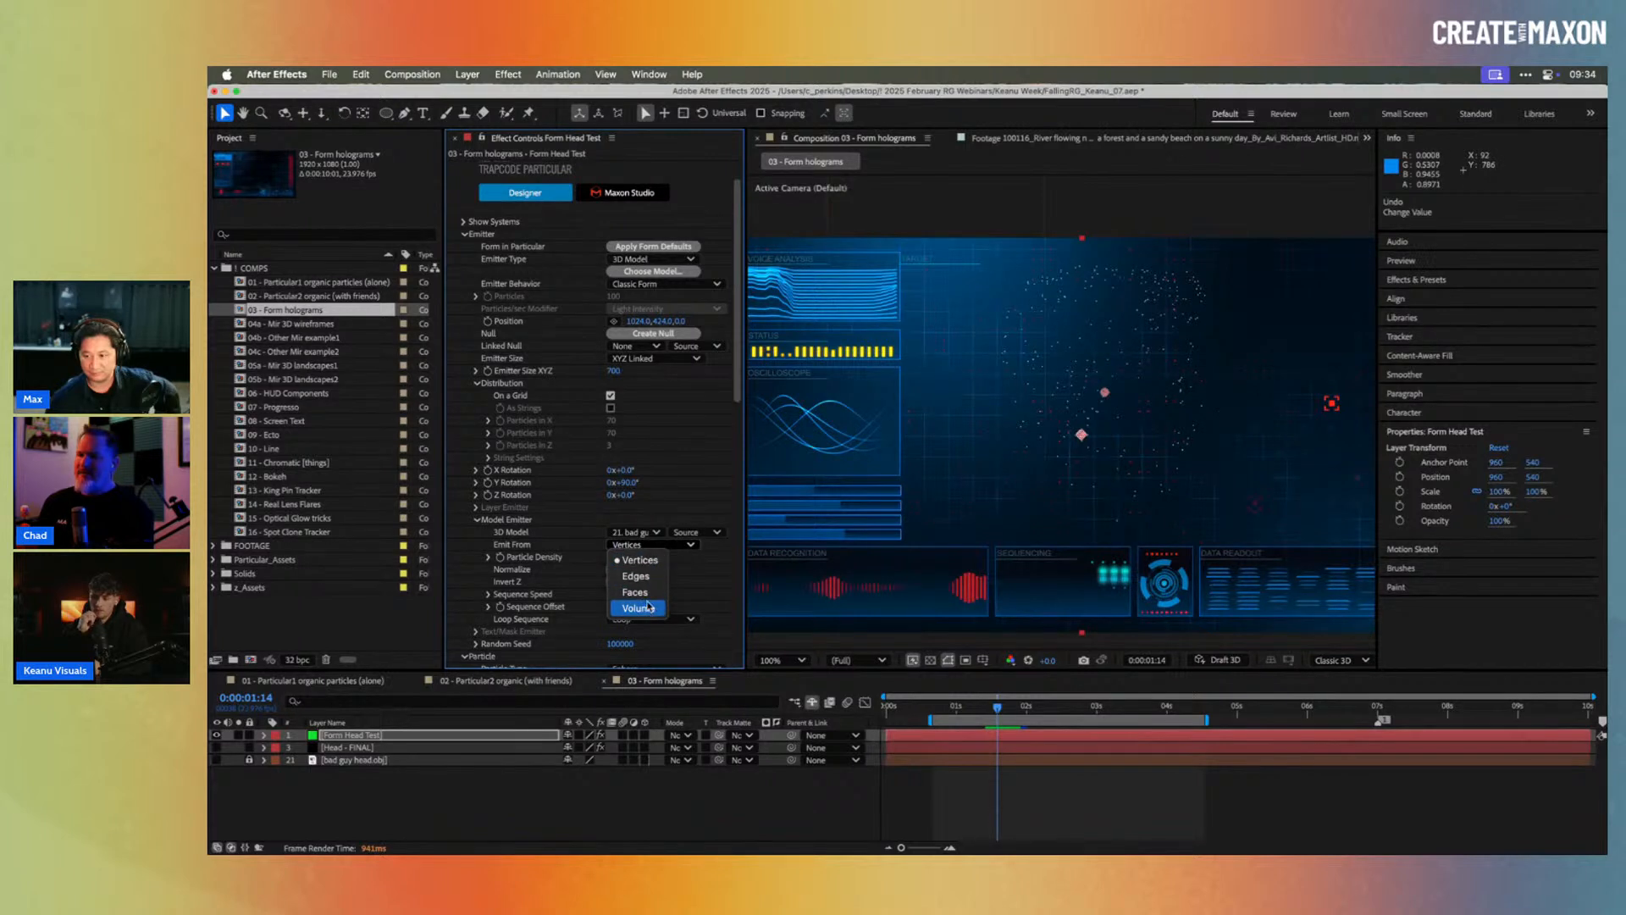
pyautogui.click(649, 607)
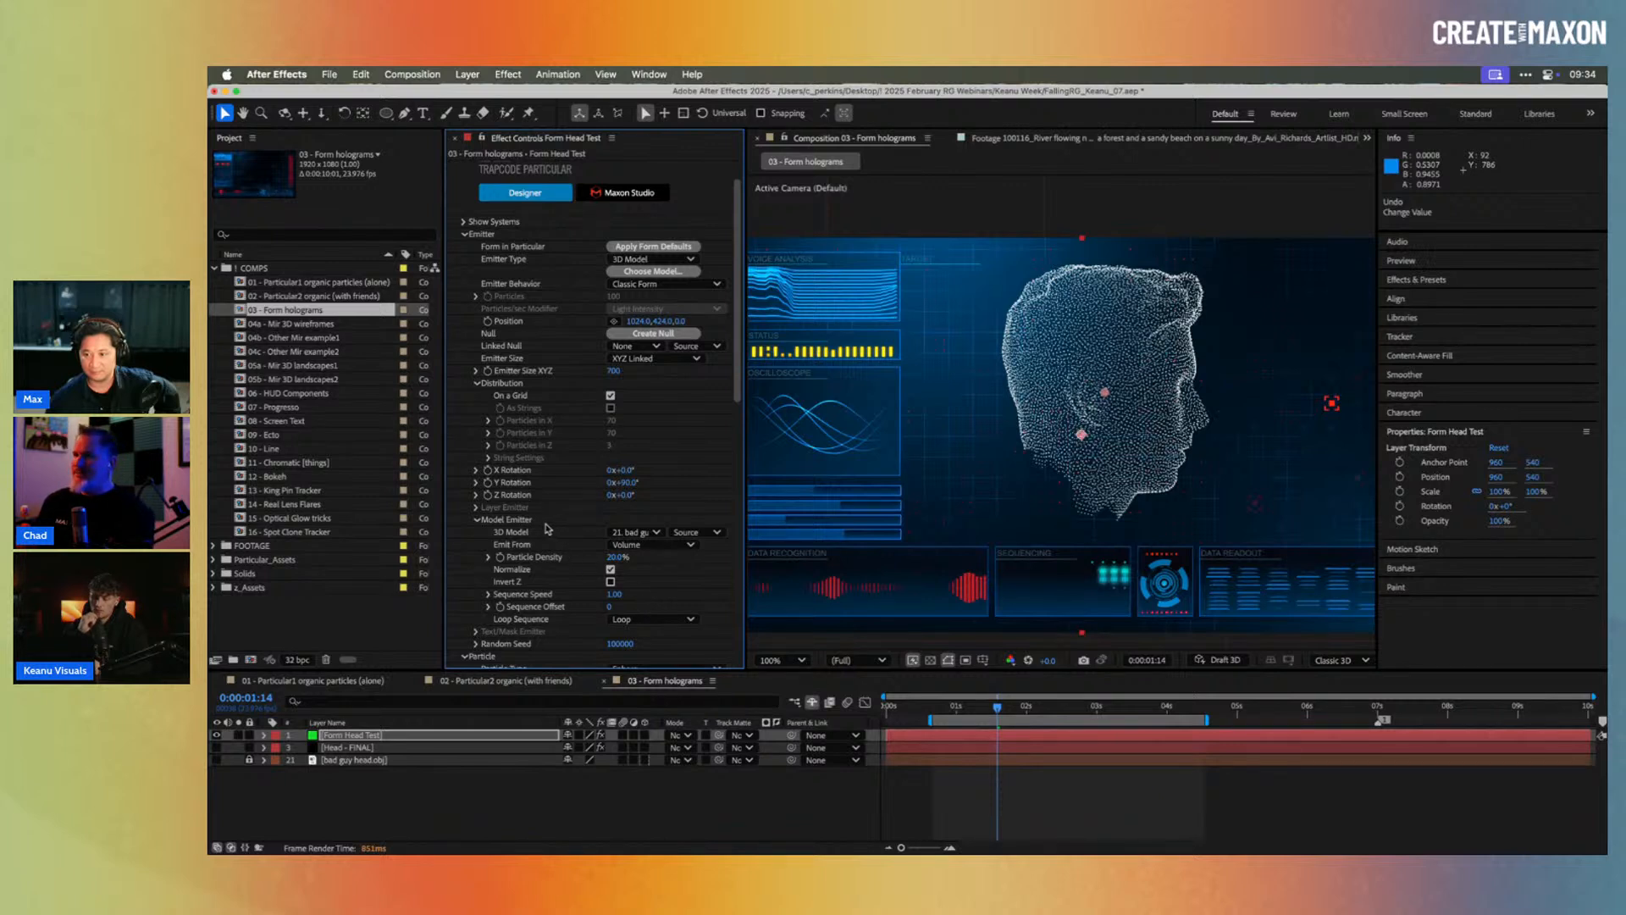
# Step: Color the head particles blue with hex 2291CA and set their blend mode to Add
pyautogui.scroll(-8, 546, 528)
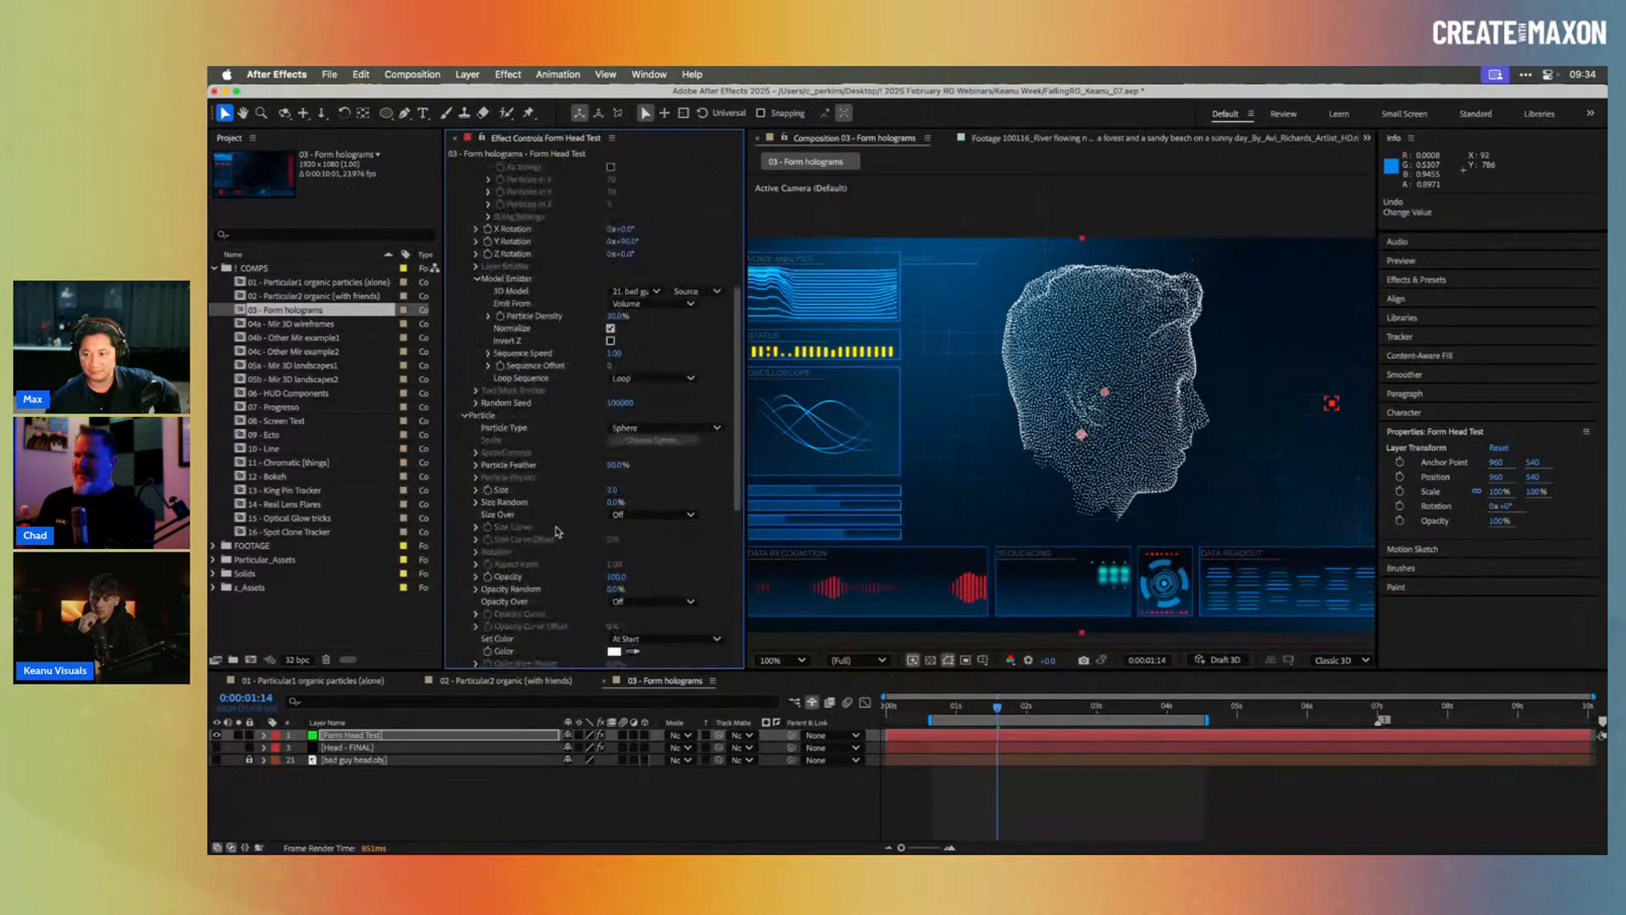
pyautogui.click(615, 651)
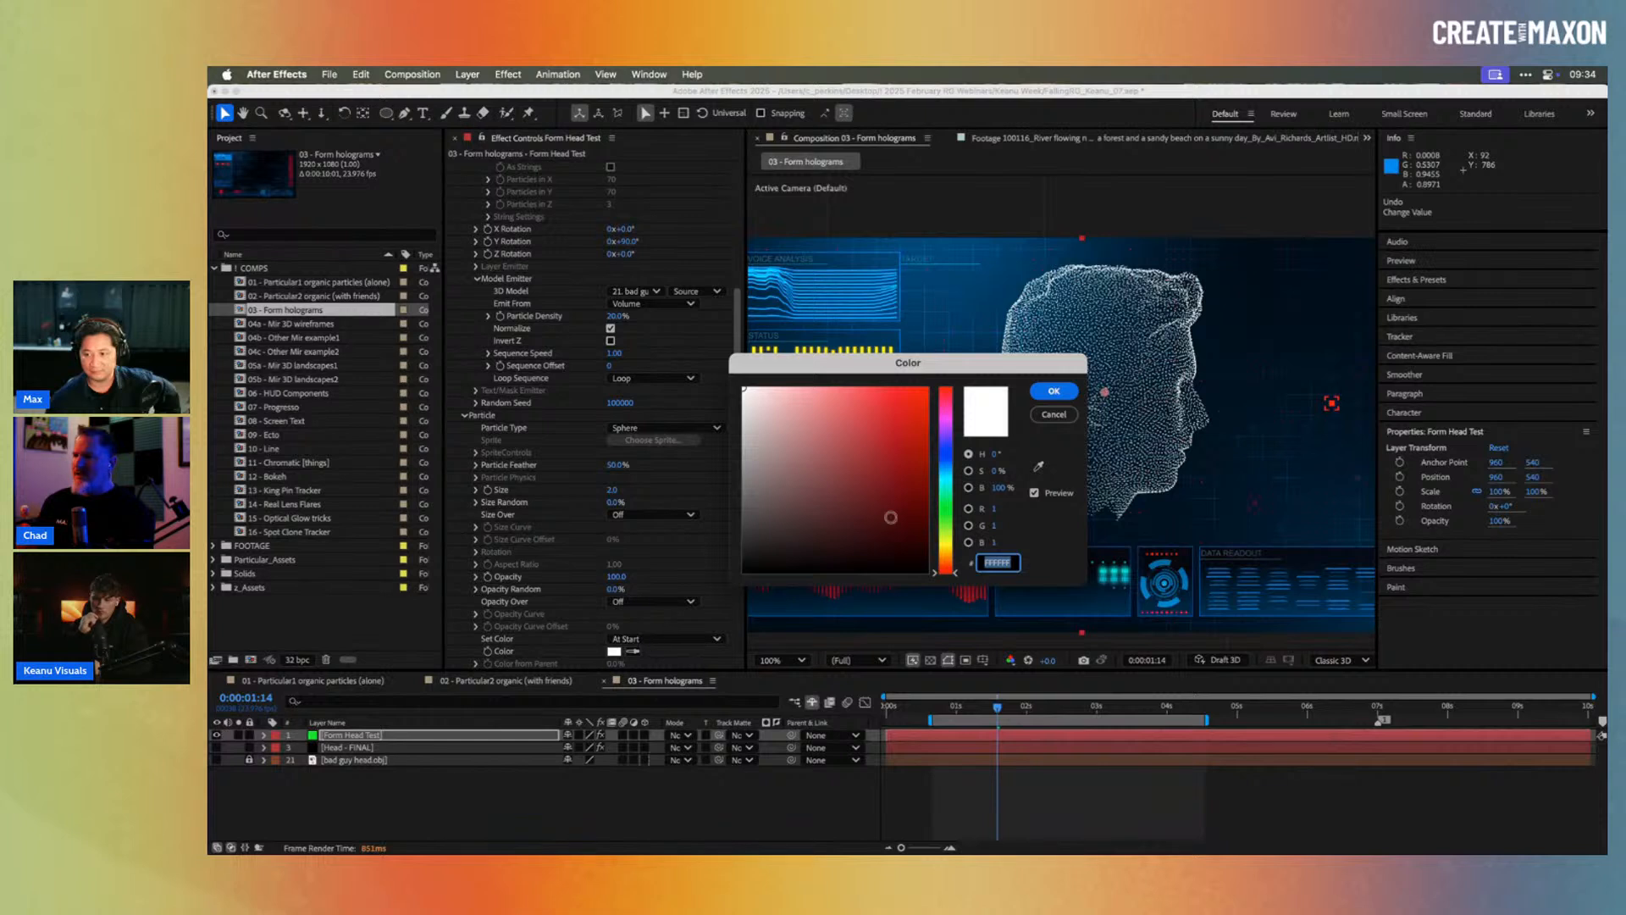
pyautogui.write('2291CA')
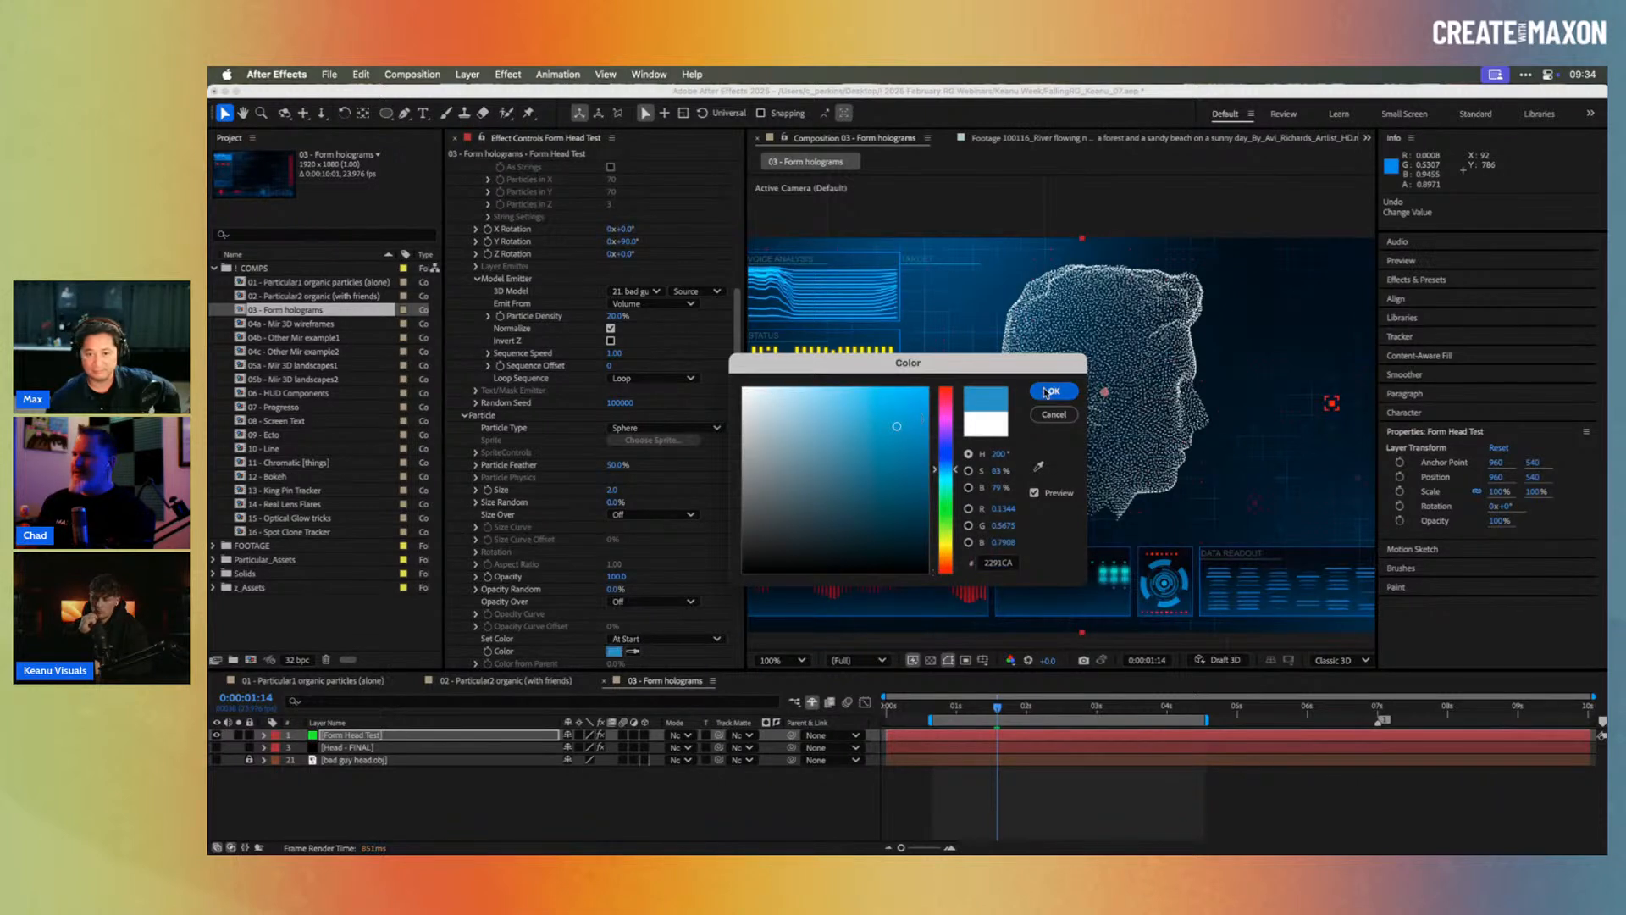
pyautogui.click(1050, 391)
pyautogui.scroll(-1, 567, 574)
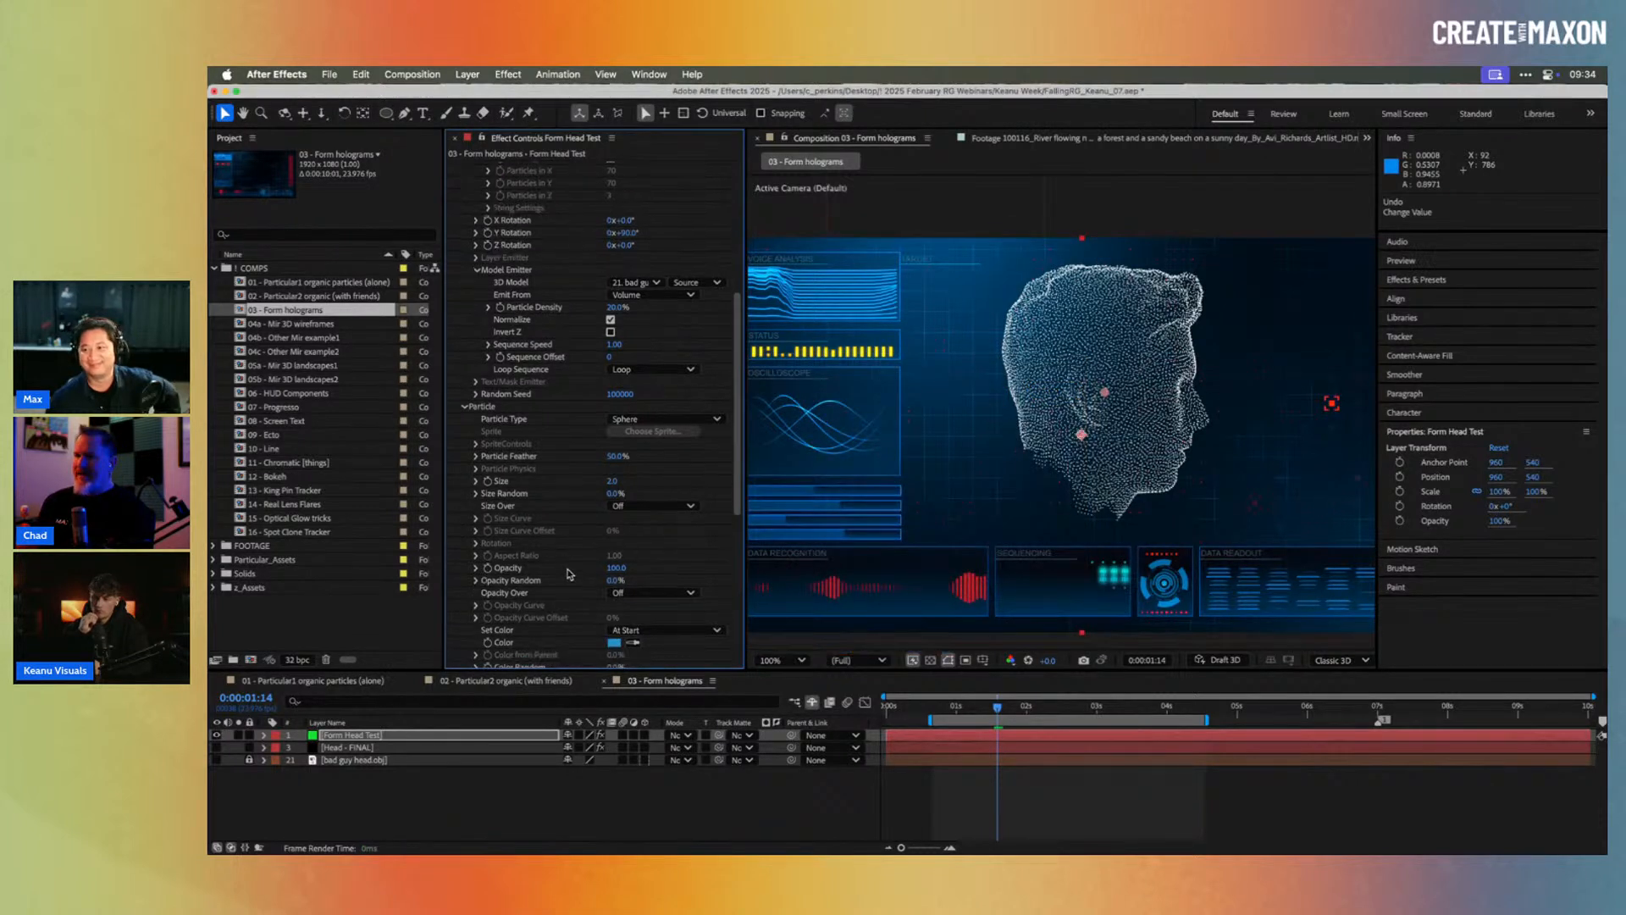
pyautogui.scroll(-3, 568, 574)
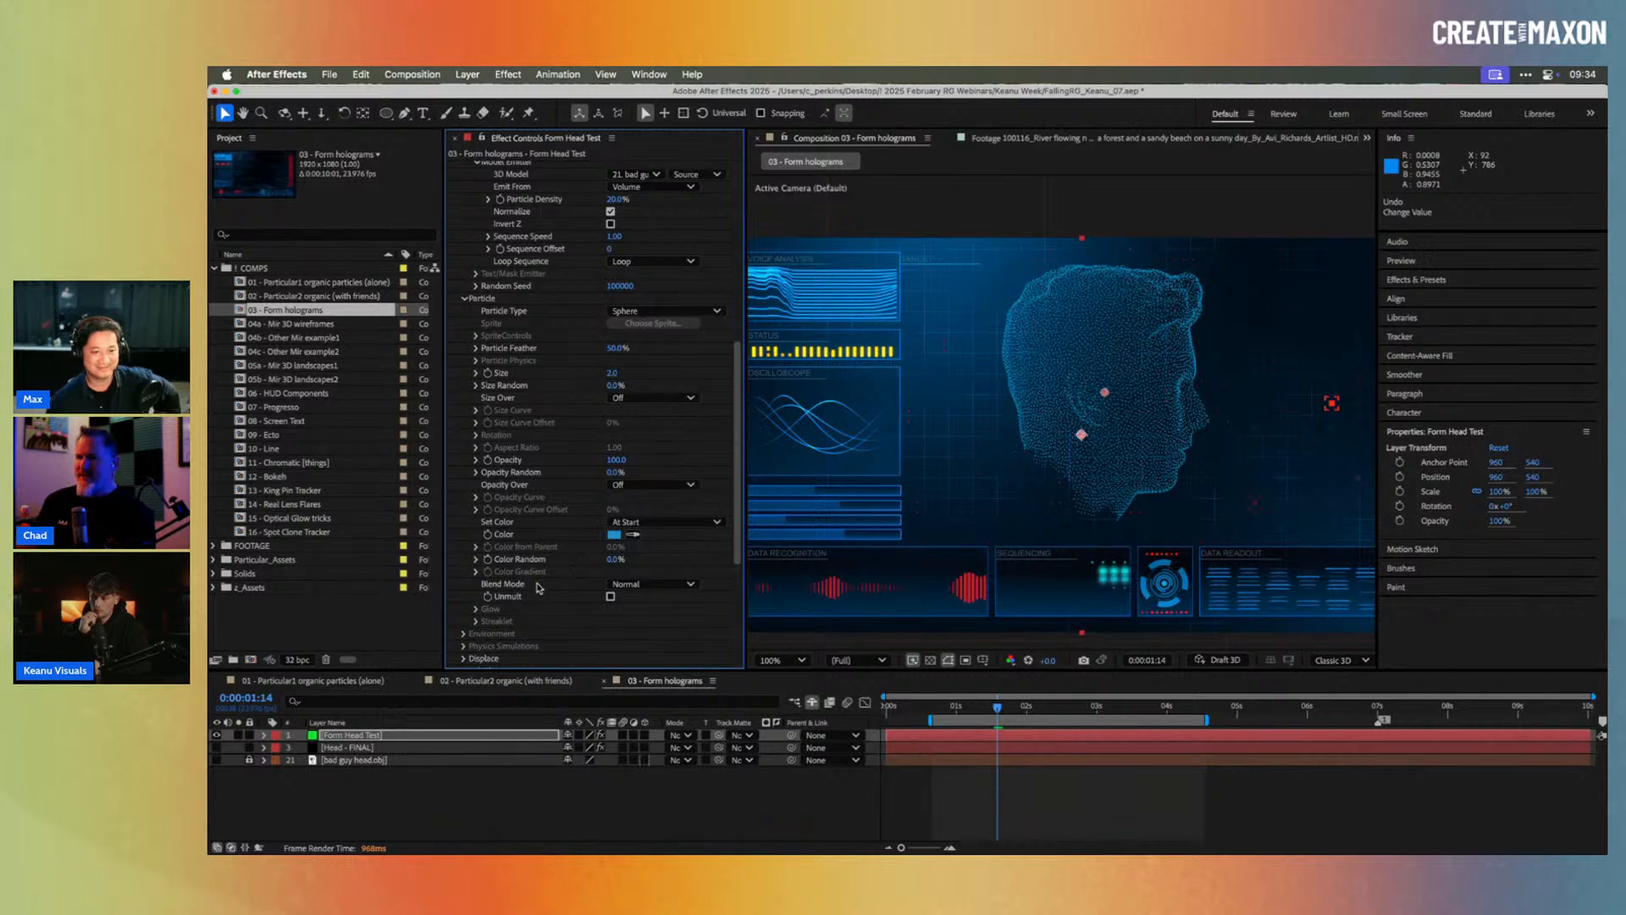
pyautogui.click(641, 584)
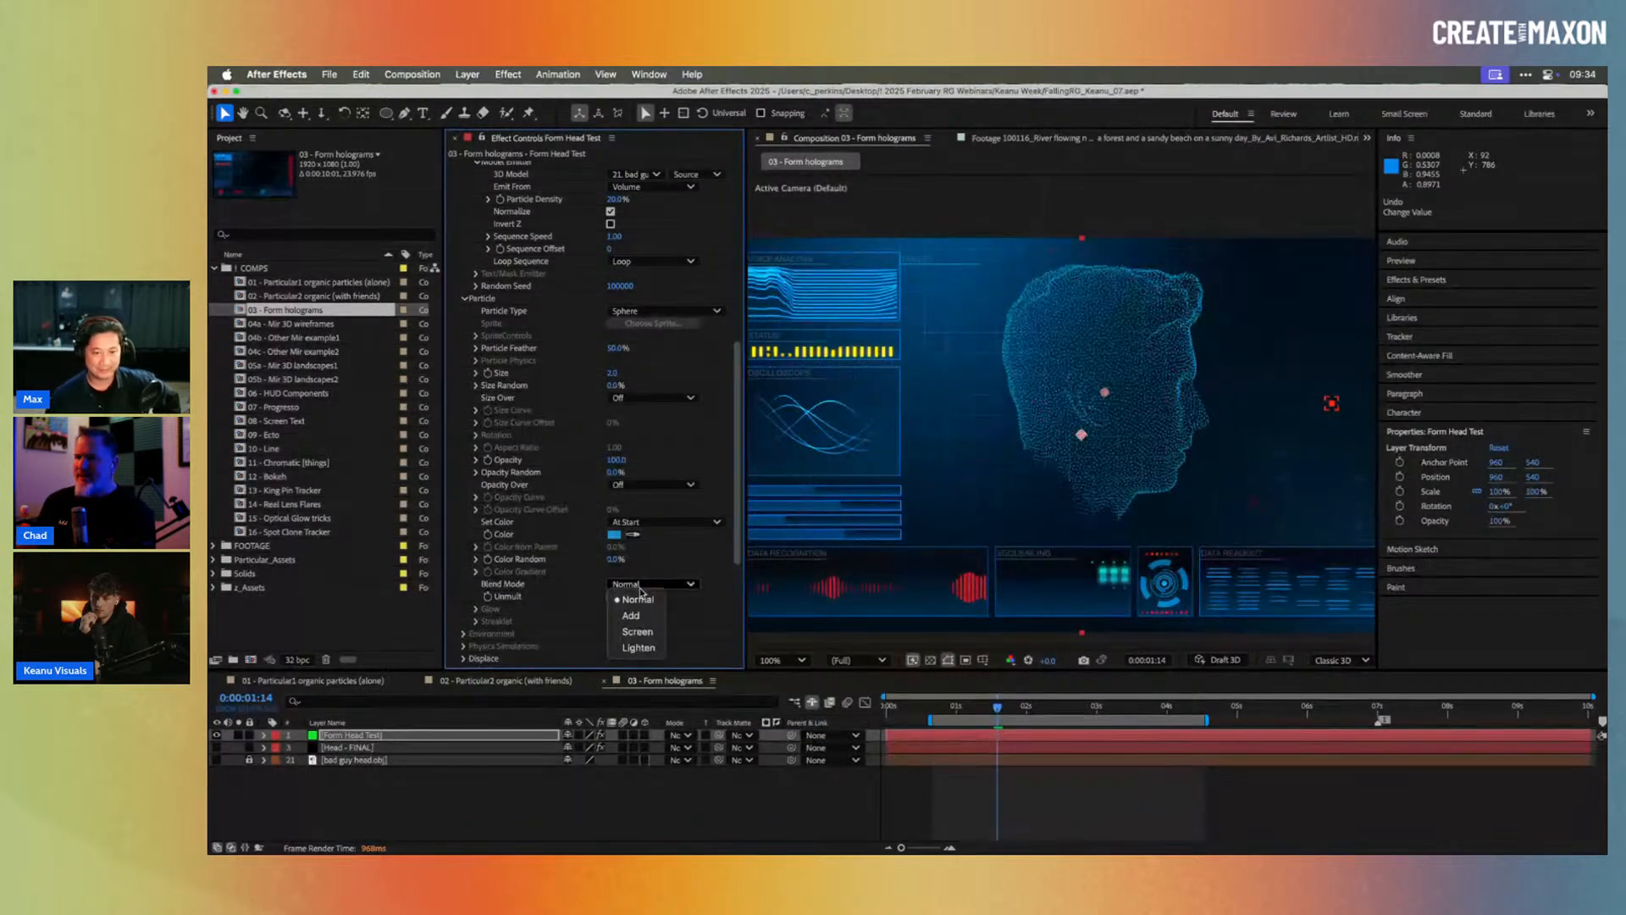
pyautogui.click(631, 615)
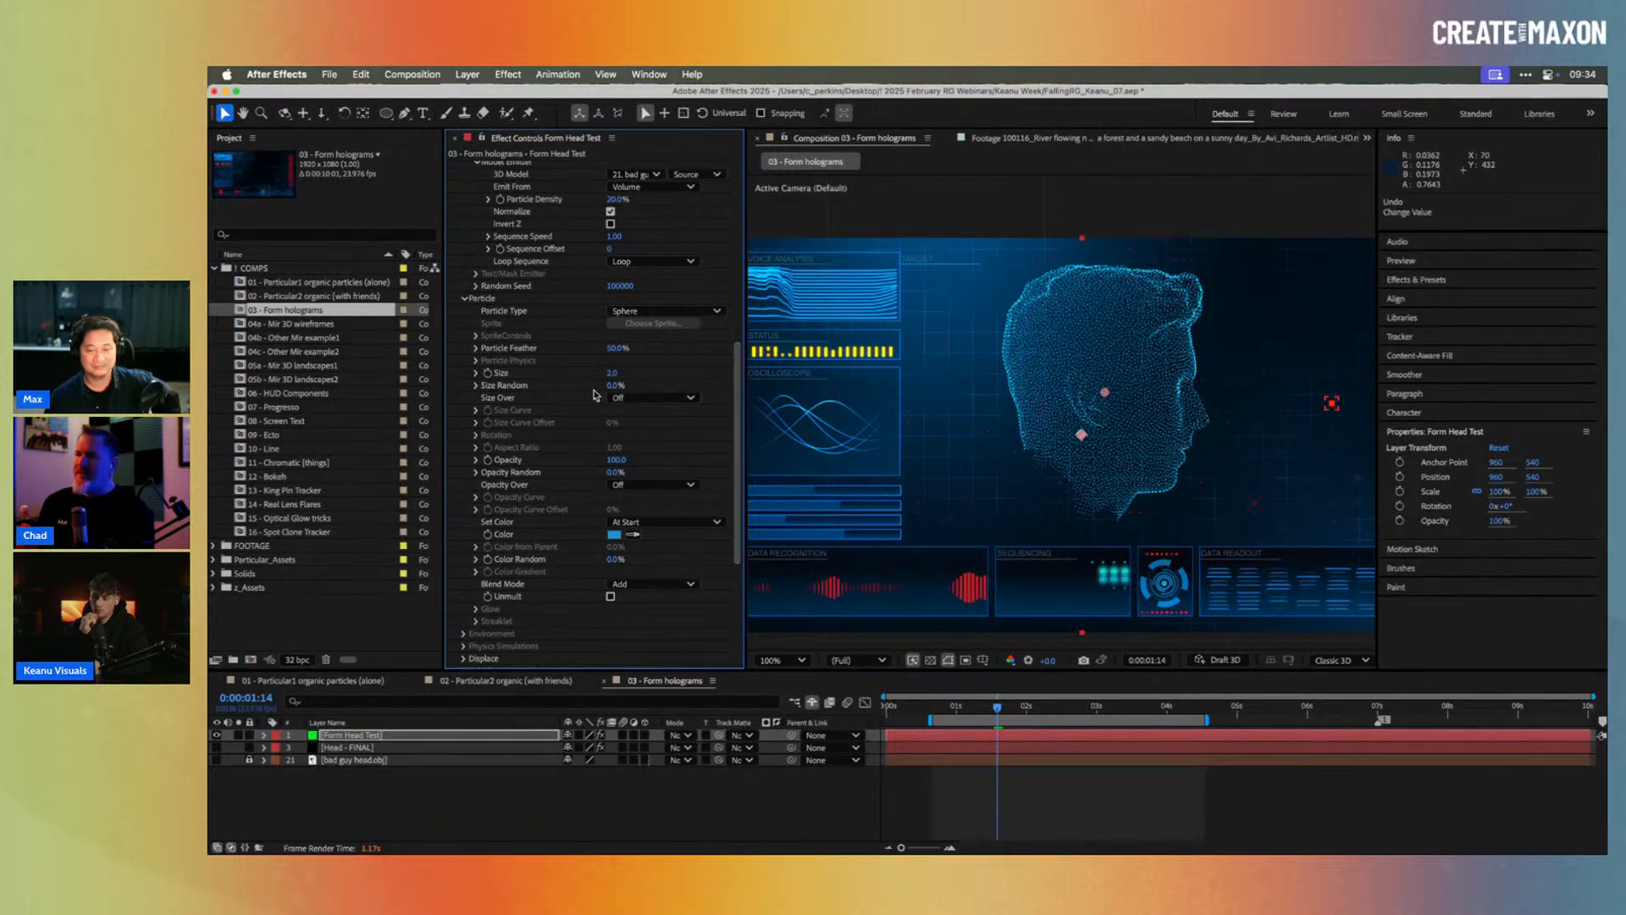
# Step: Set the head's Particle Density to 50%, with Size Random at 51% and Opacity Random at 100%
pyautogui.scroll(3, 595, 395)
pyautogui.click(623, 288)
pyautogui.write('50')
pyautogui.press('Return')
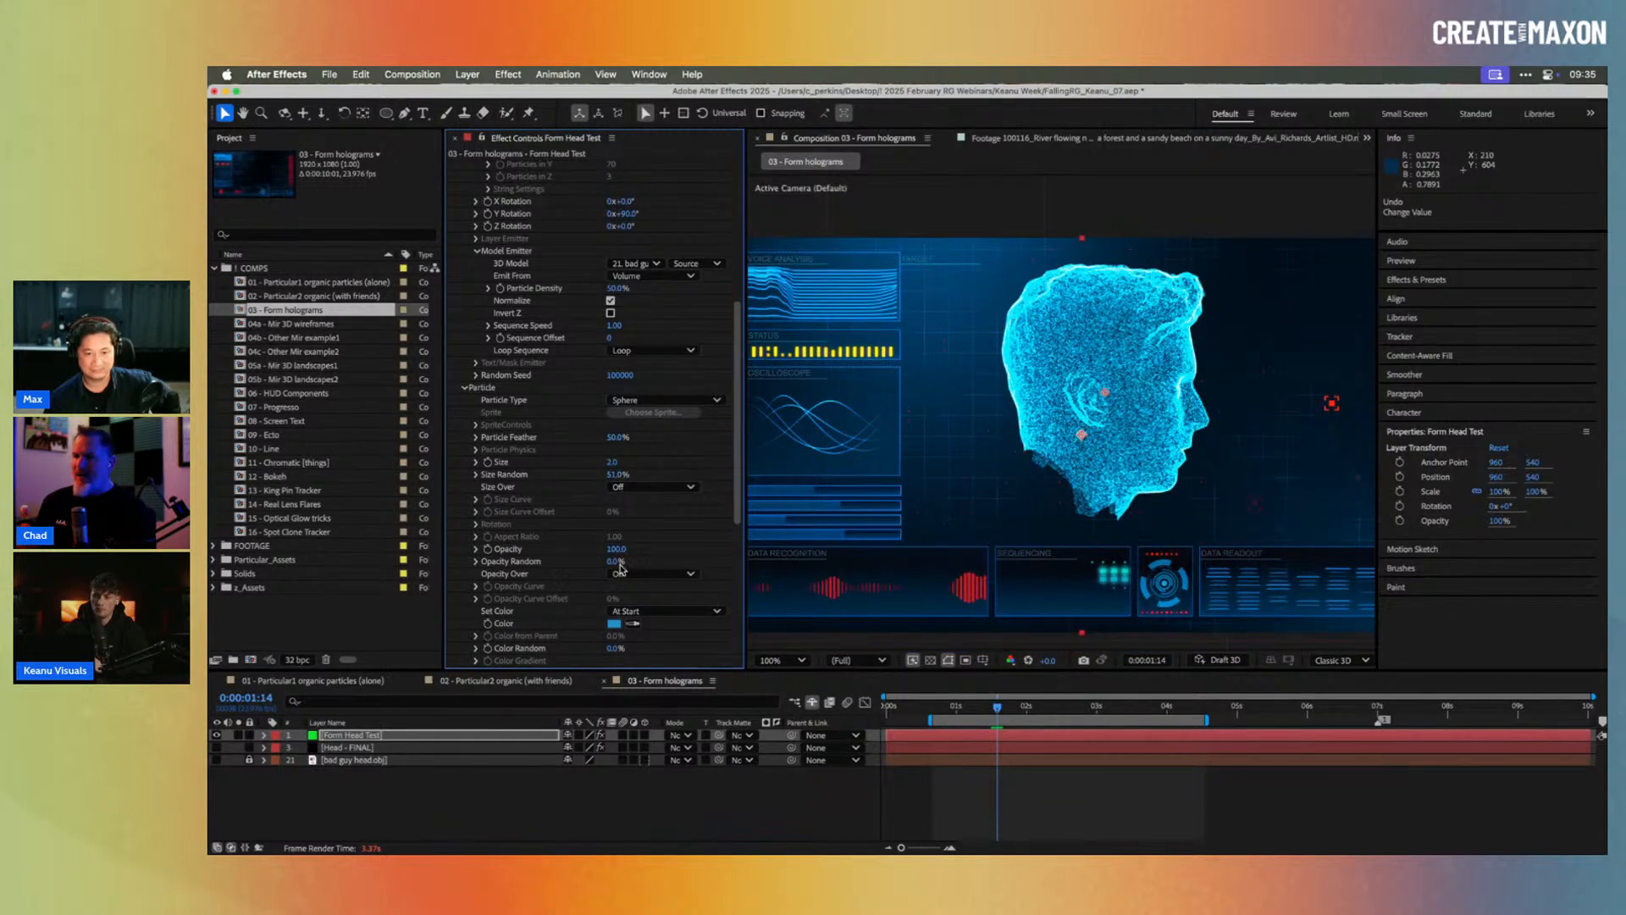
pyautogui.moveTo(613, 566); pyautogui.dragTo(683, 564)
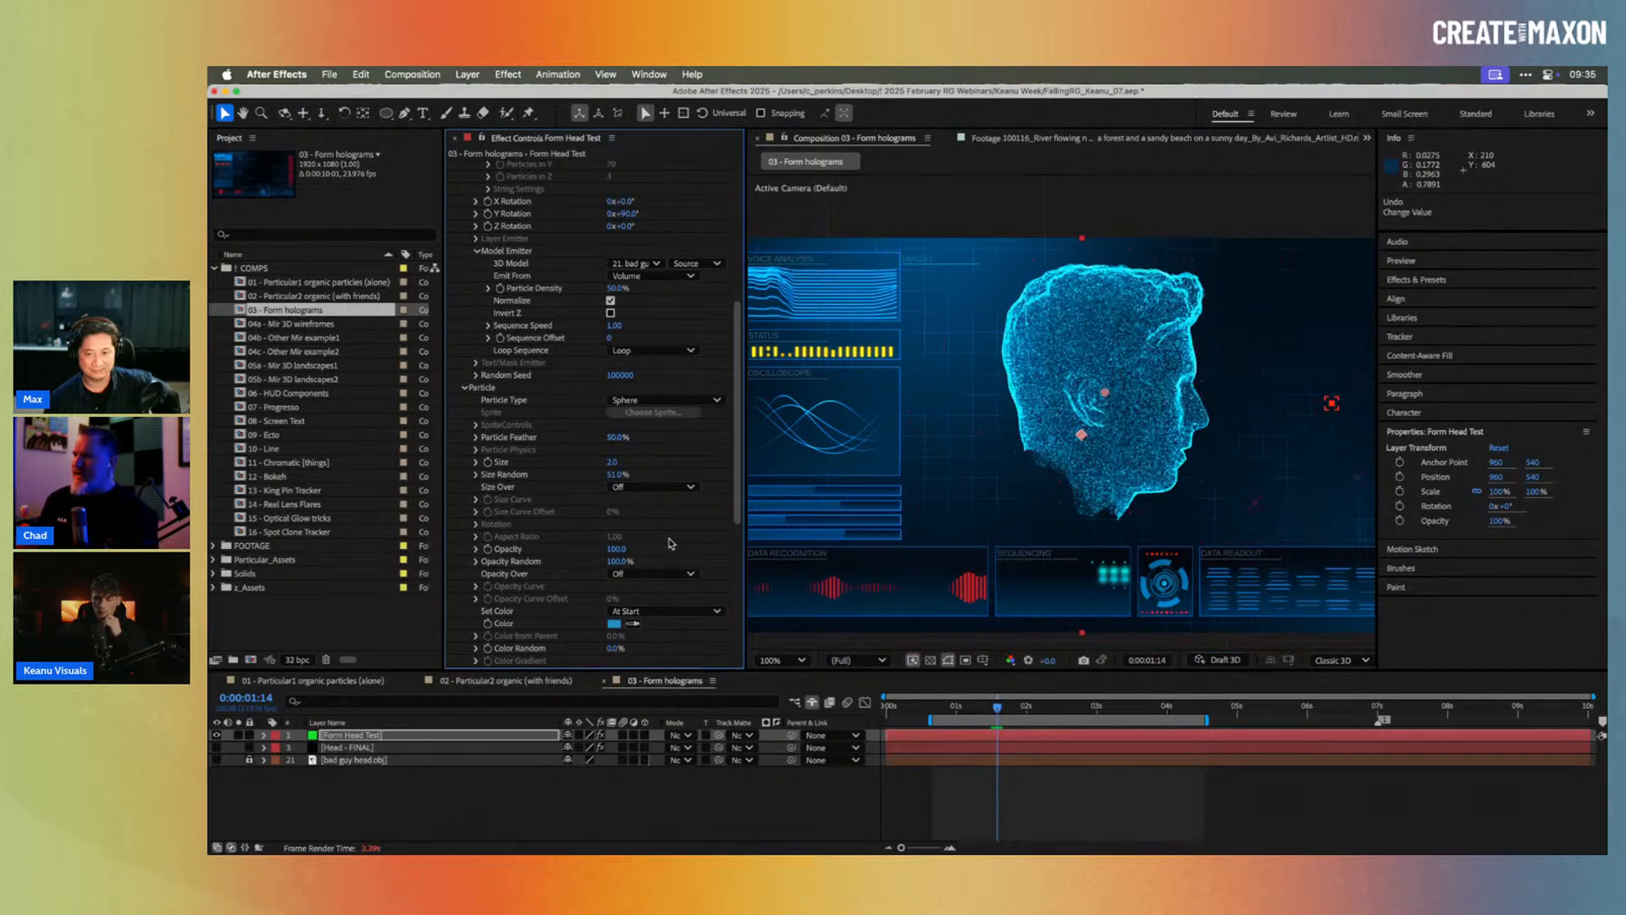
# Step: Expand the Turbulence Field settings under Displace and set TF Affect Opacity to 16
pyautogui.scroll(-5, 572, 515)
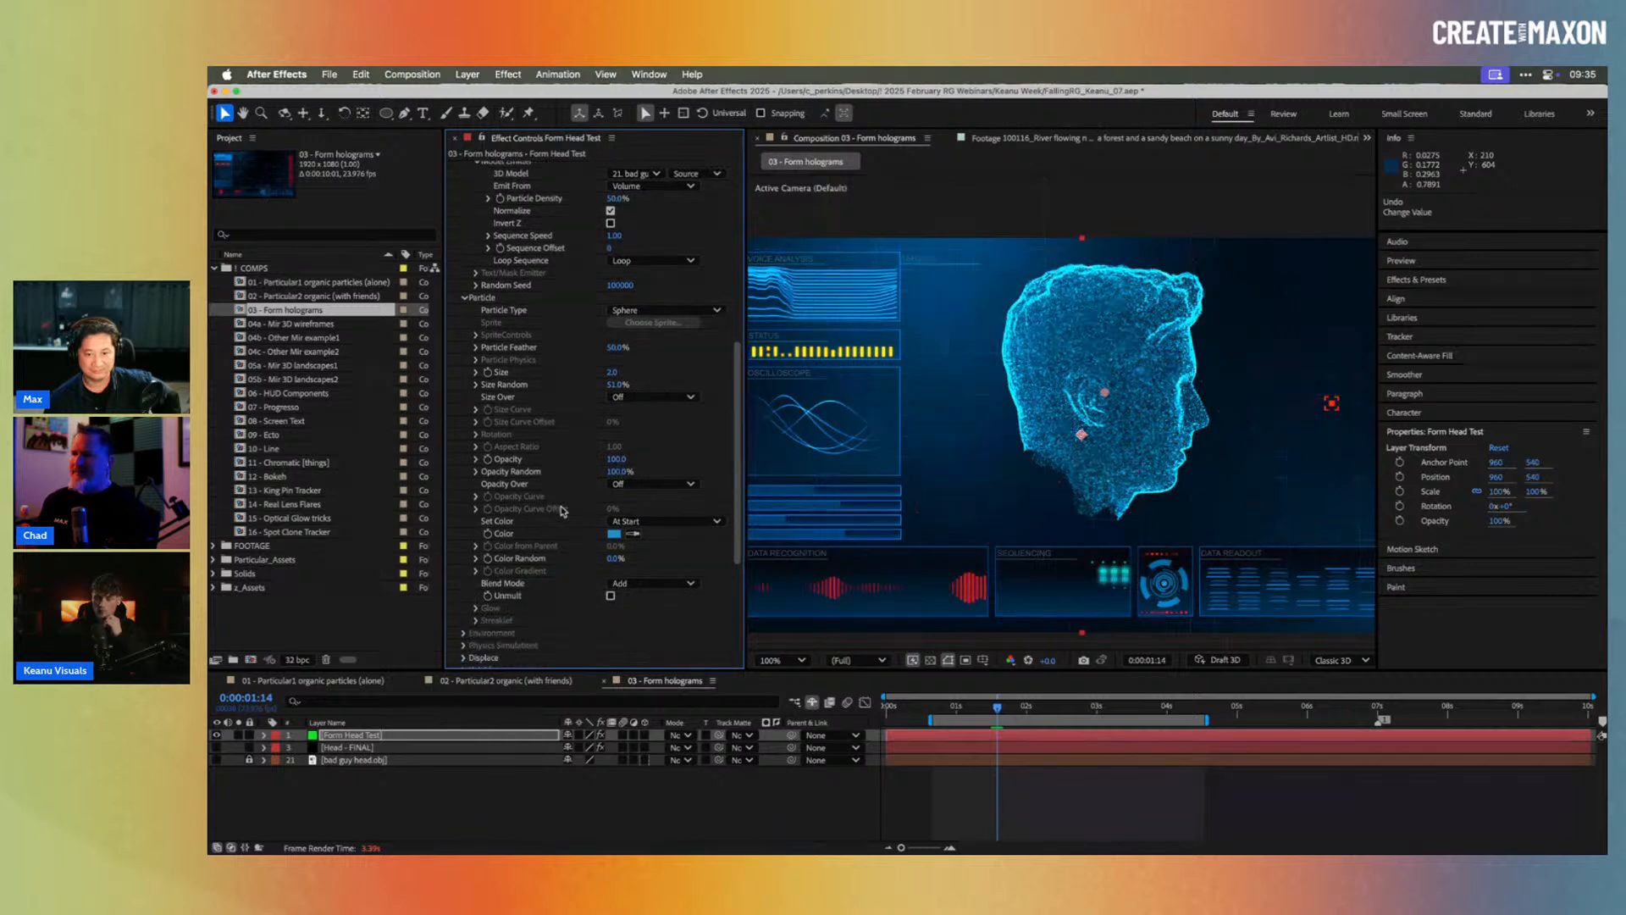
pyautogui.scroll(-5, 559, 502)
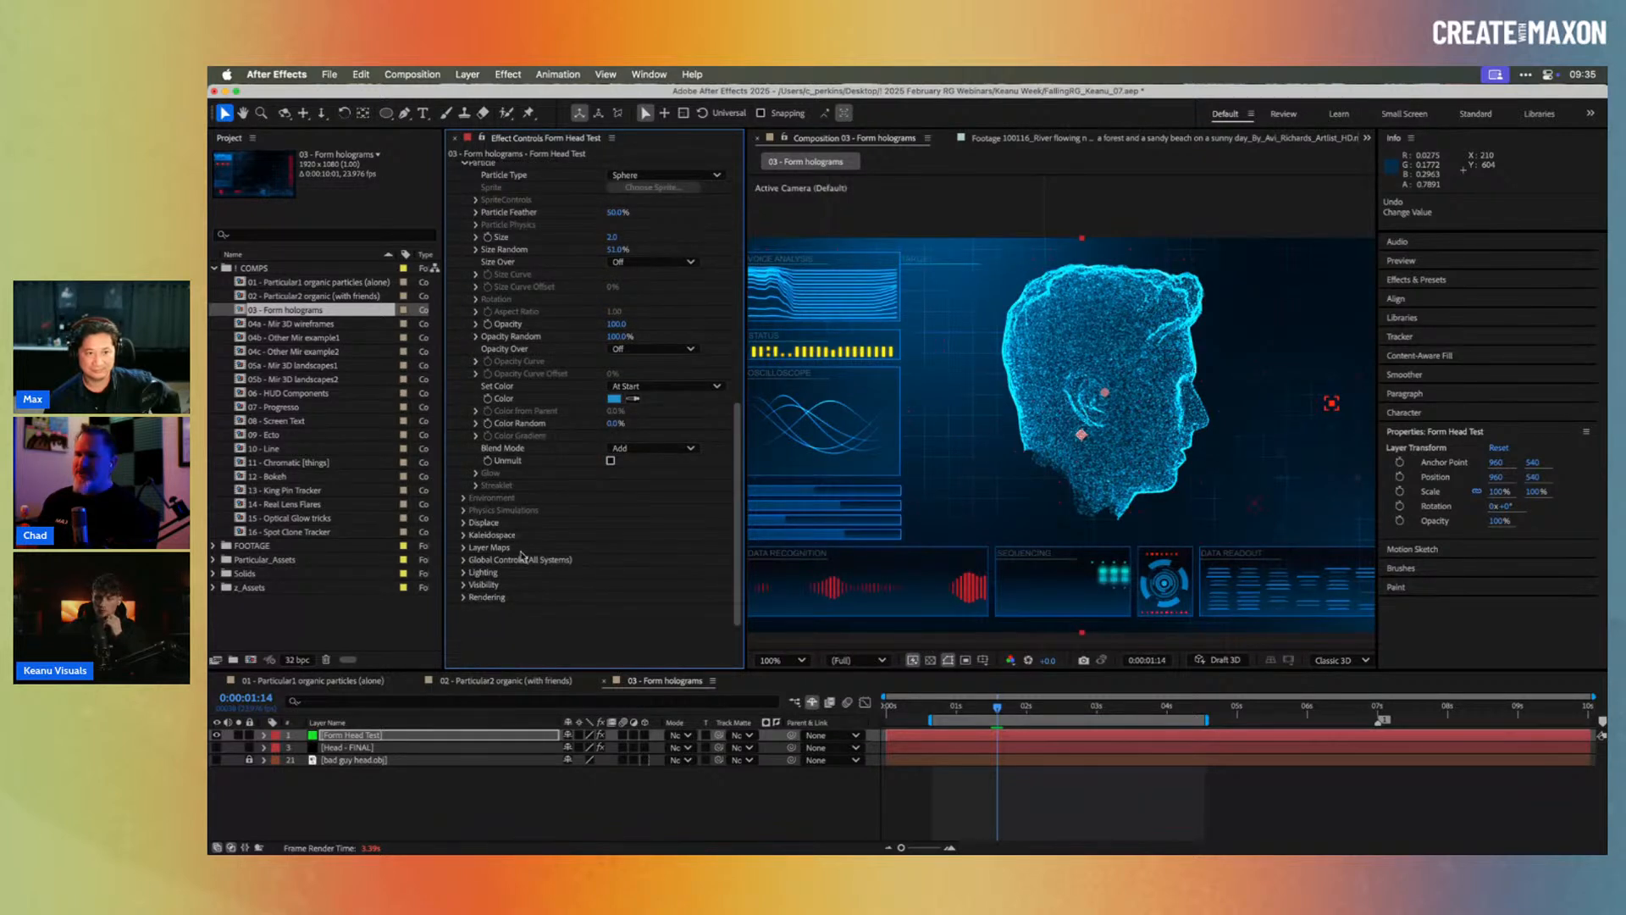
pyautogui.click(464, 524)
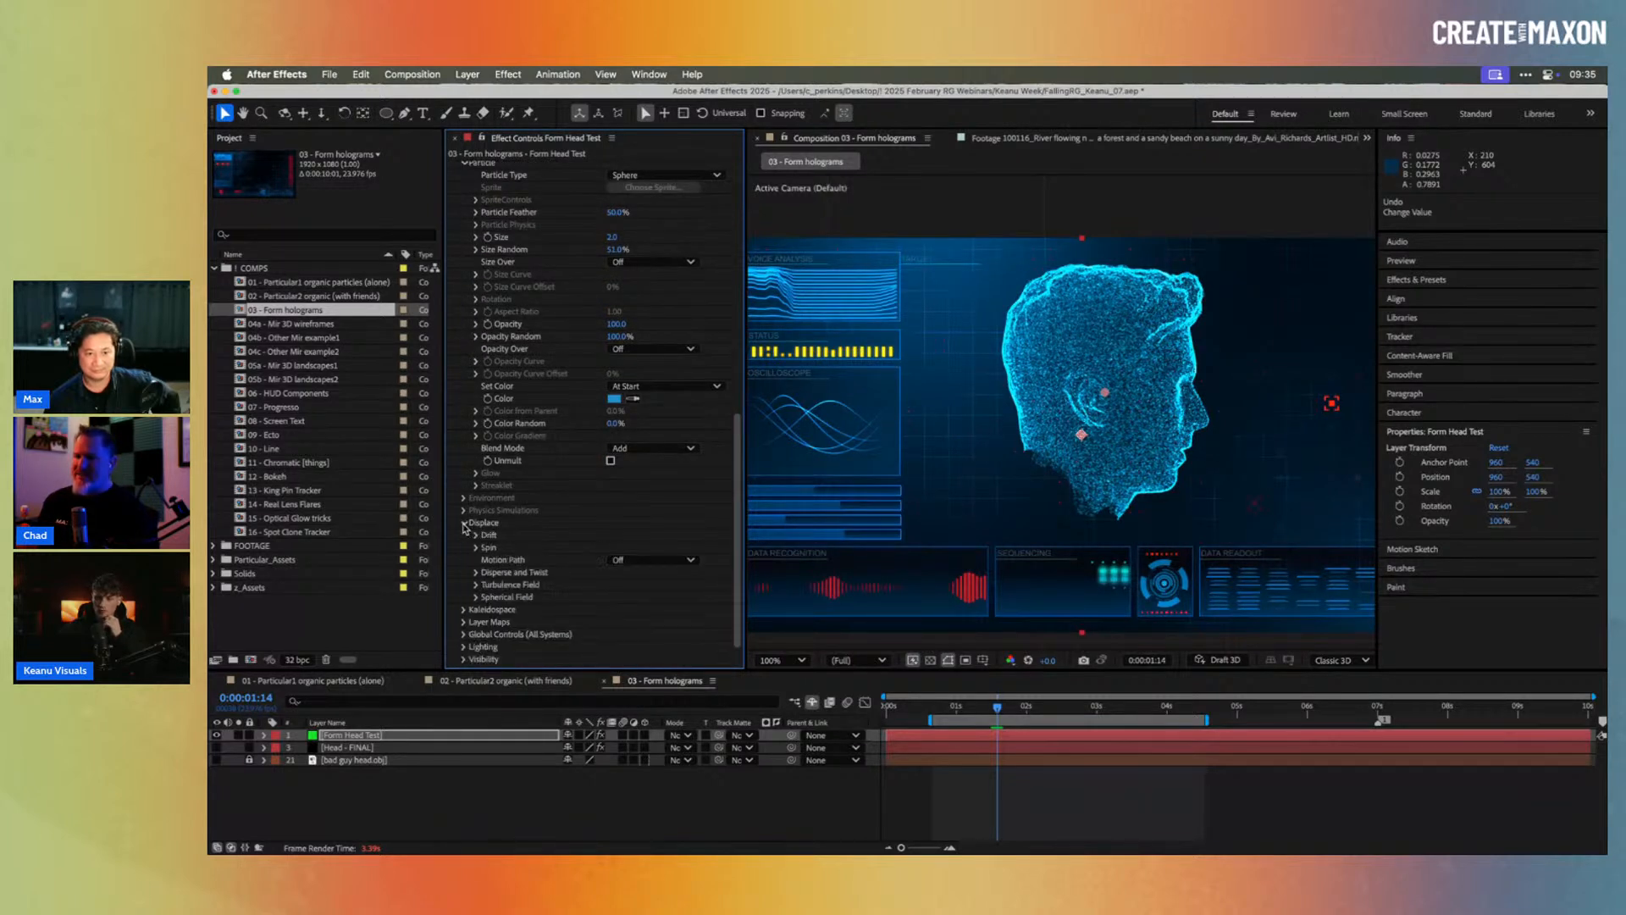
pyautogui.click(476, 585)
pyautogui.scroll(-5, 526, 538)
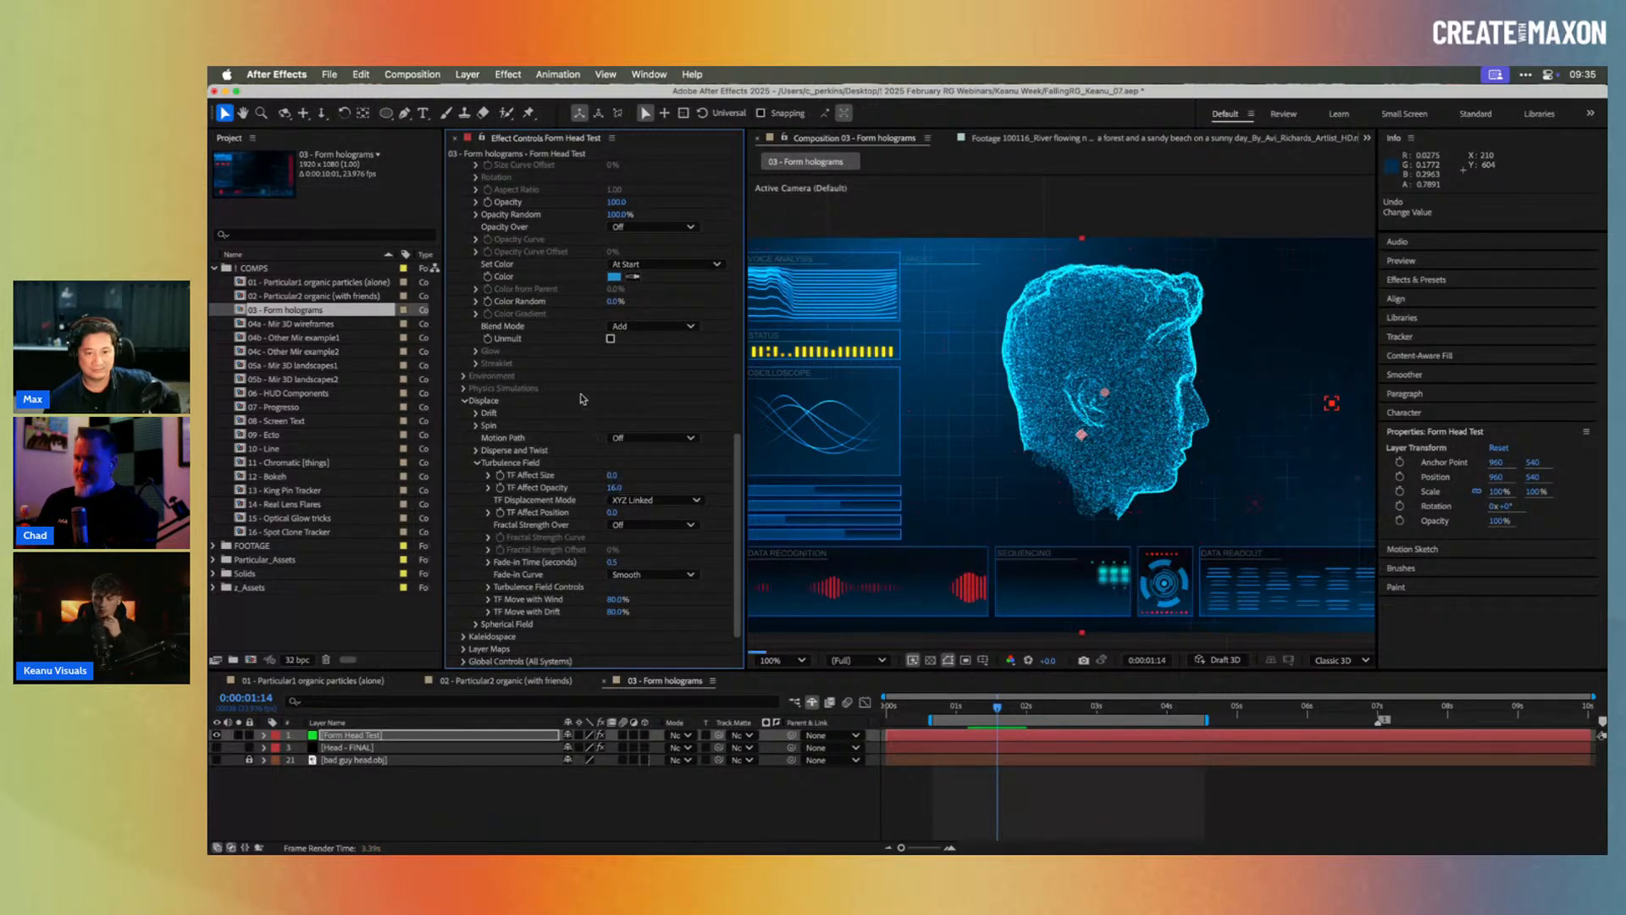
# Step: Set the particles' Opacity Random back to 0%
pyautogui.scroll(4, 581, 398)
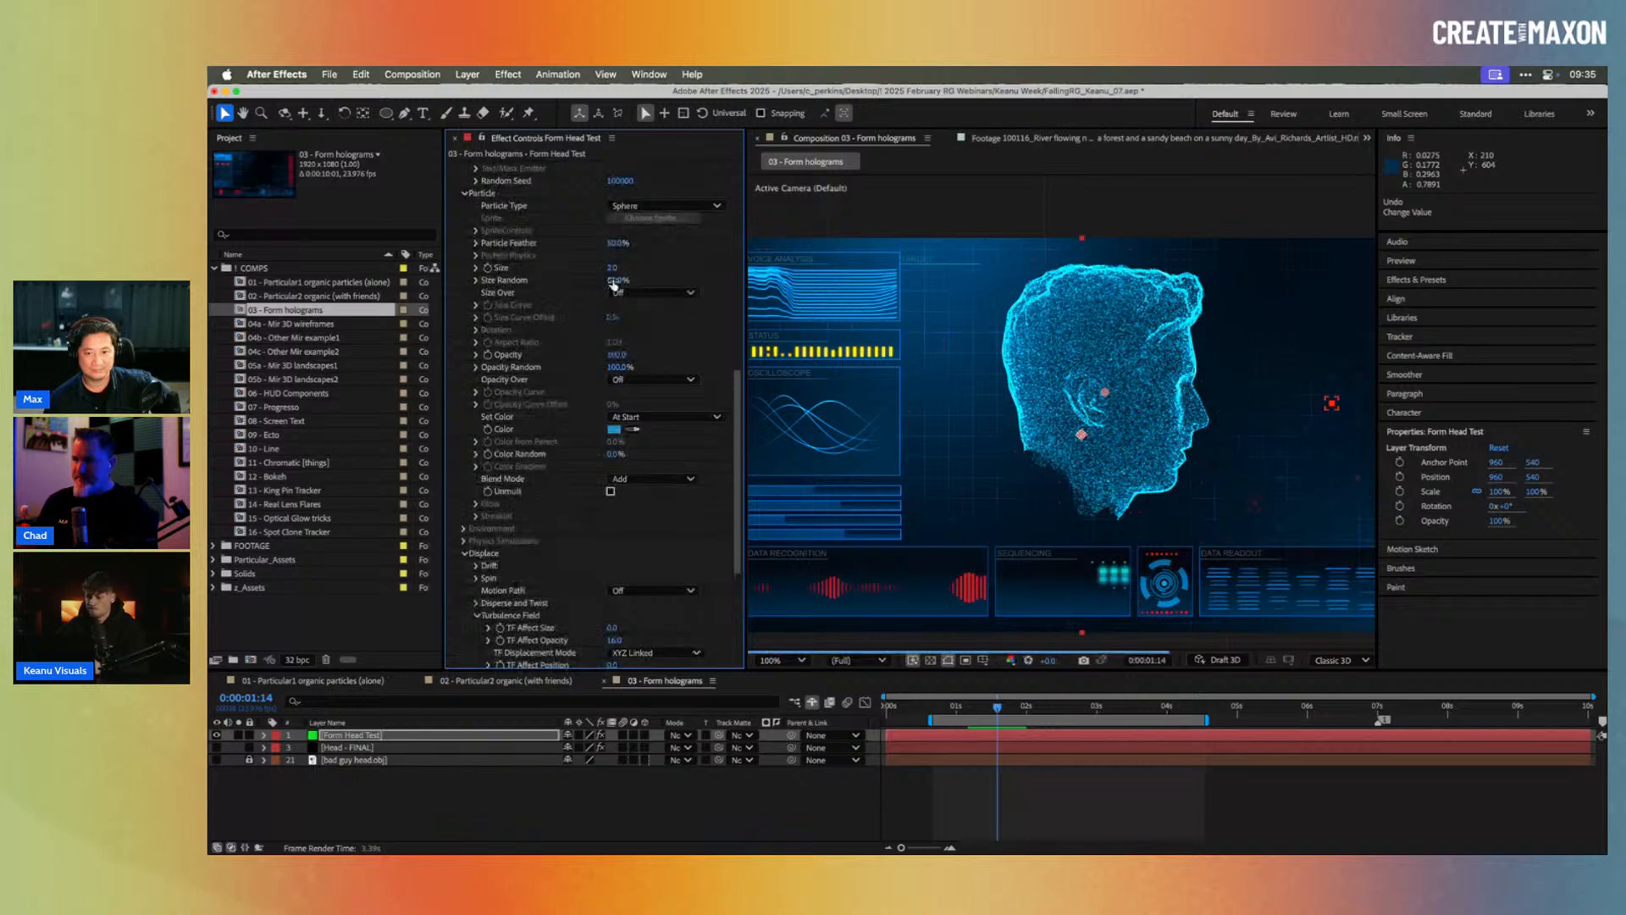
pyautogui.click(619, 367)
pyautogui.press('Return')
pyautogui.scroll(-1, 572, 395)
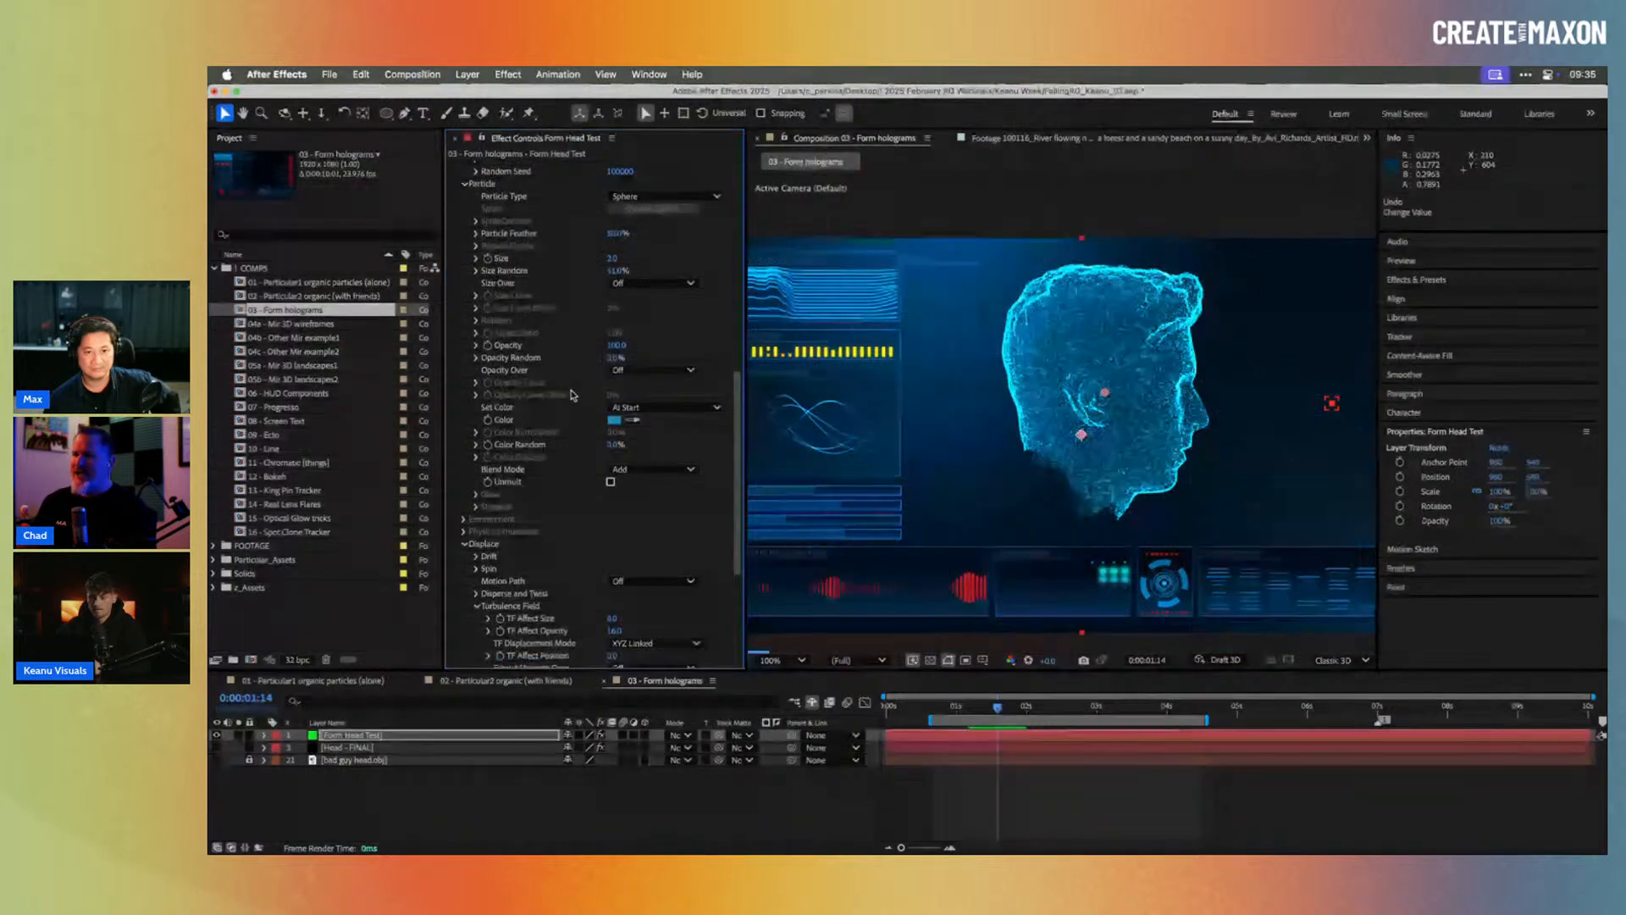
# Step: Raise the Turbulence Field's TF Affect Position to 65 and preview the distorted head at 0:00:01:17
pyautogui.scroll(-5, 571, 394)
pyautogui.moveTo(610, 506); pyautogui.dragTo(615, 506)
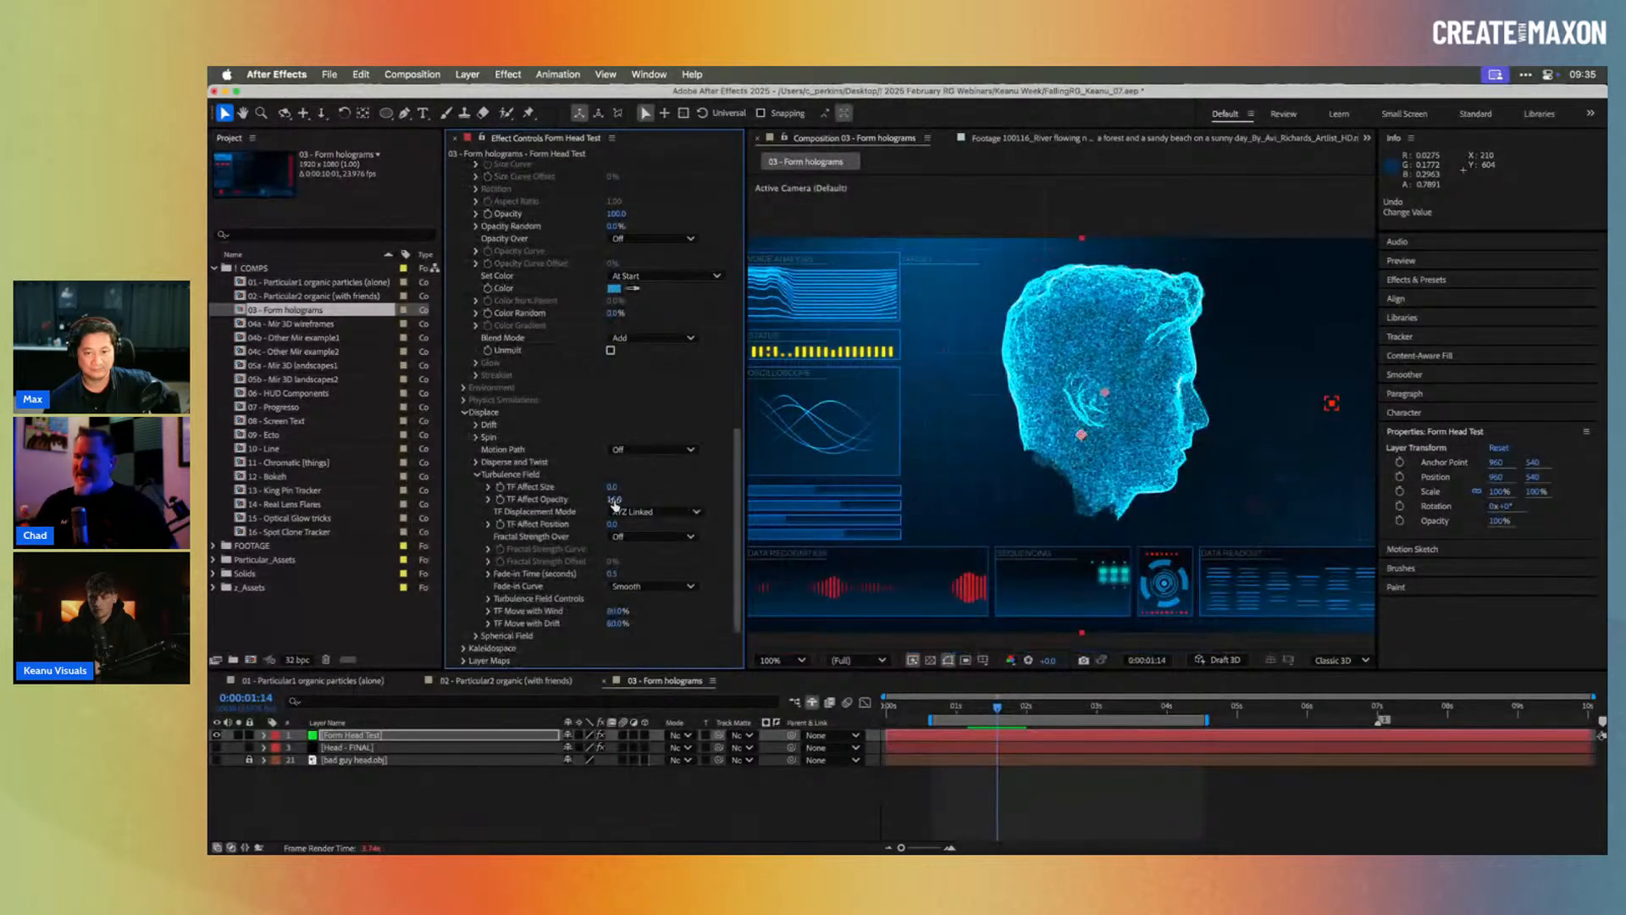
pyautogui.moveTo(622, 523); pyautogui.dragTo(629, 524)
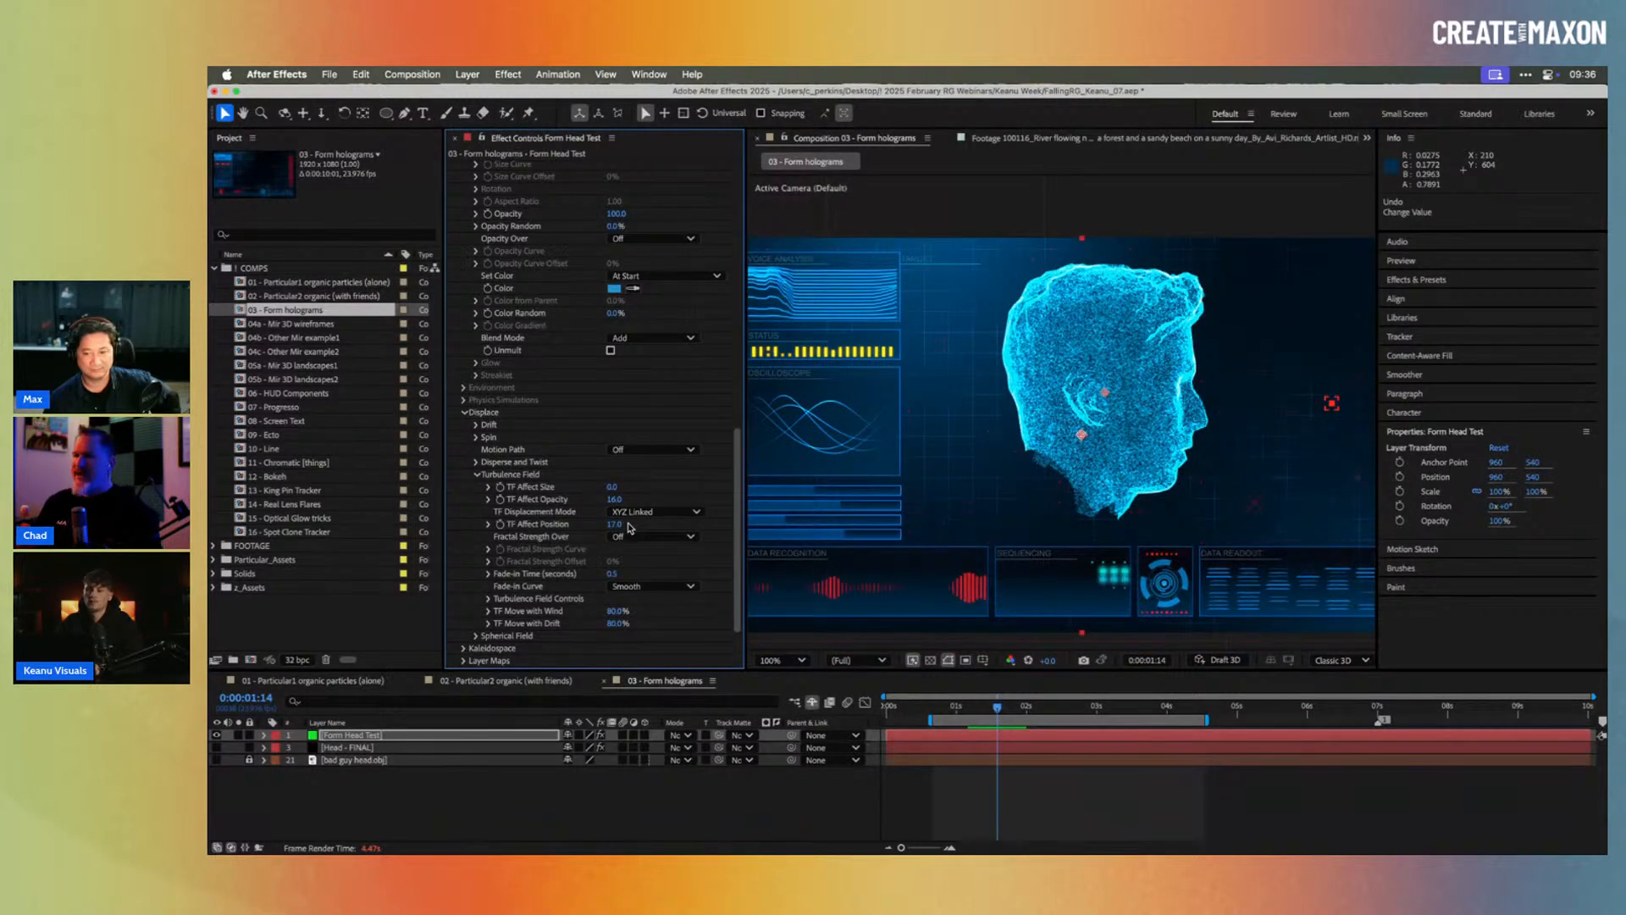
pyautogui.moveTo(647, 523); pyautogui.dragTo(648, 526)
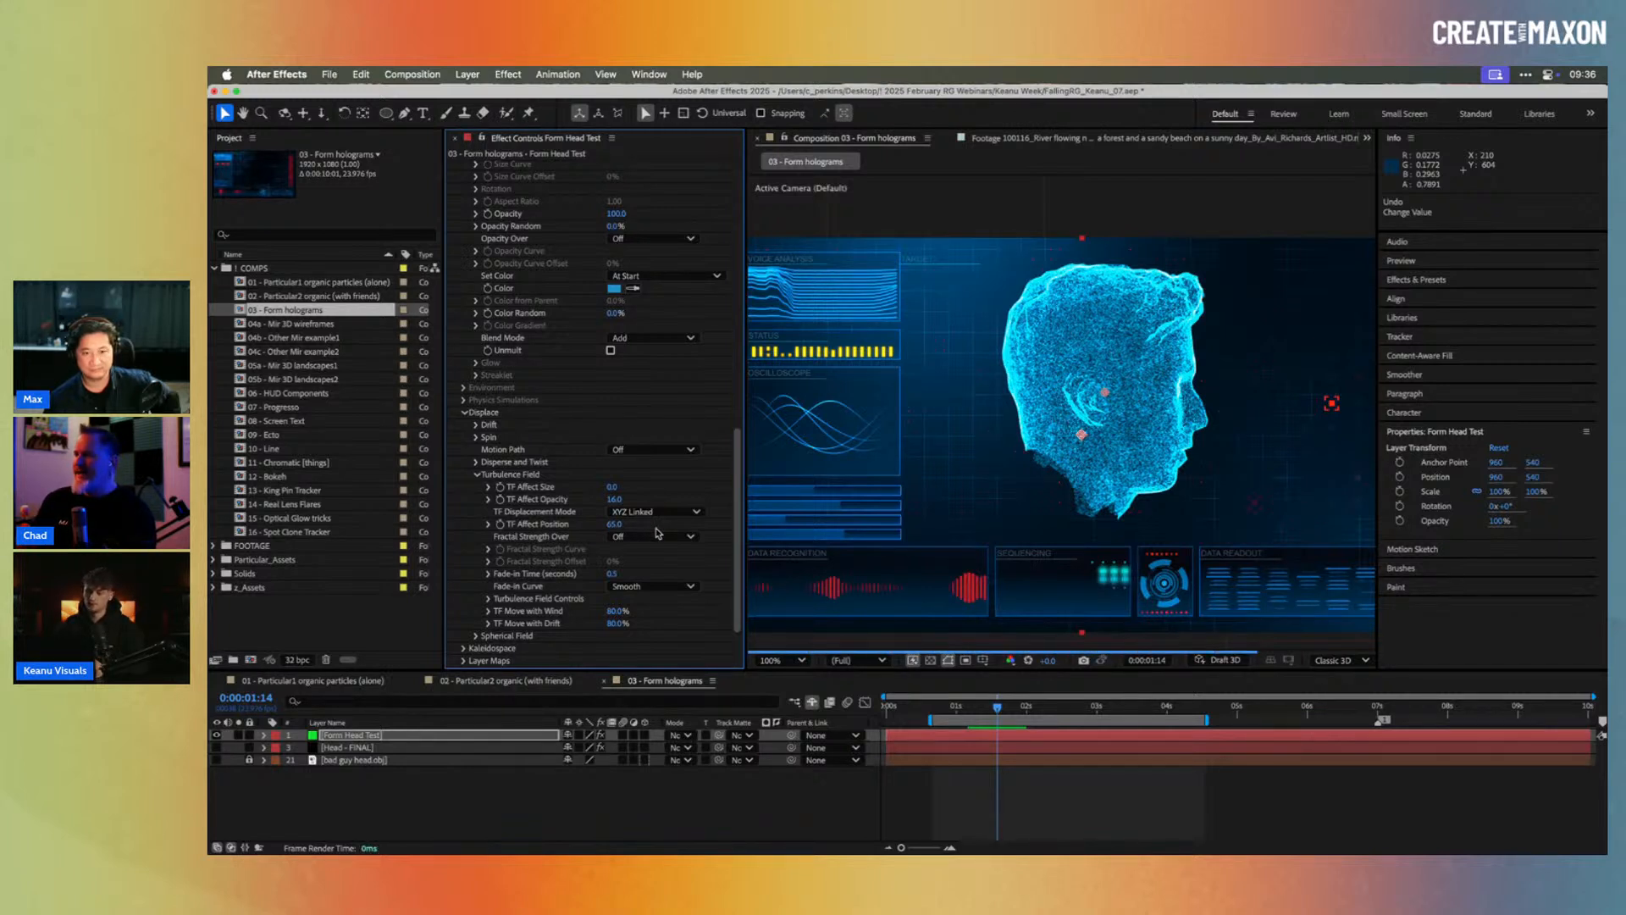
pyautogui.moveTo(1001, 711)
pyautogui.mouseDown()
pyautogui.moveTo(984, 710)
pyautogui.moveTo(1007, 710)
pyautogui.mouseUp()
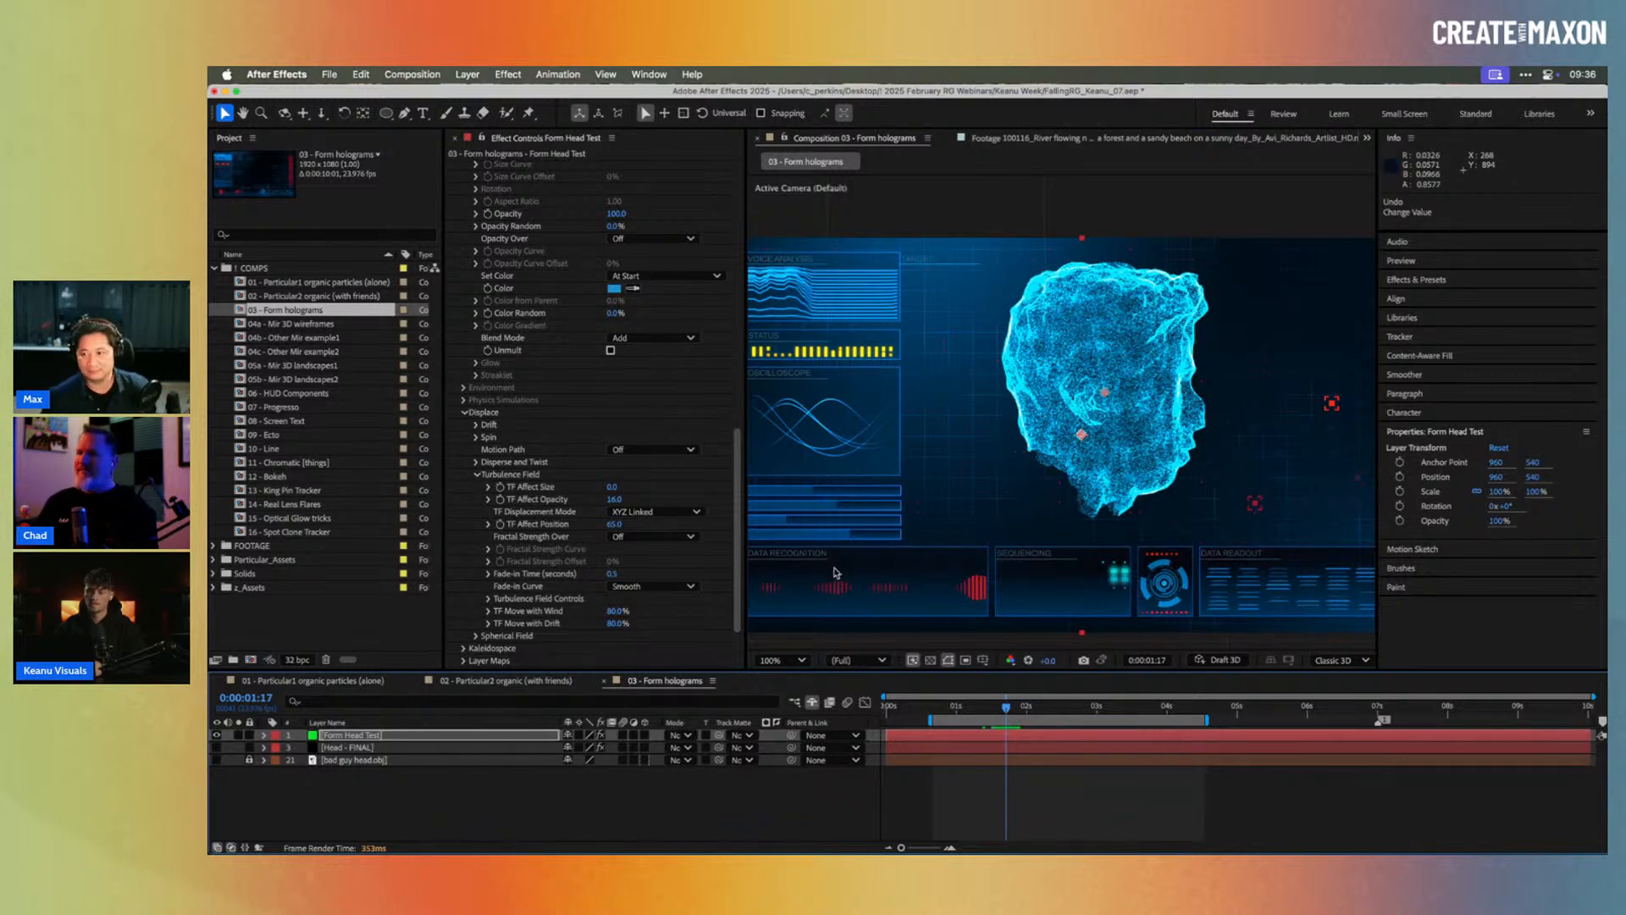
pyautogui.scroll(6, 668, 419)
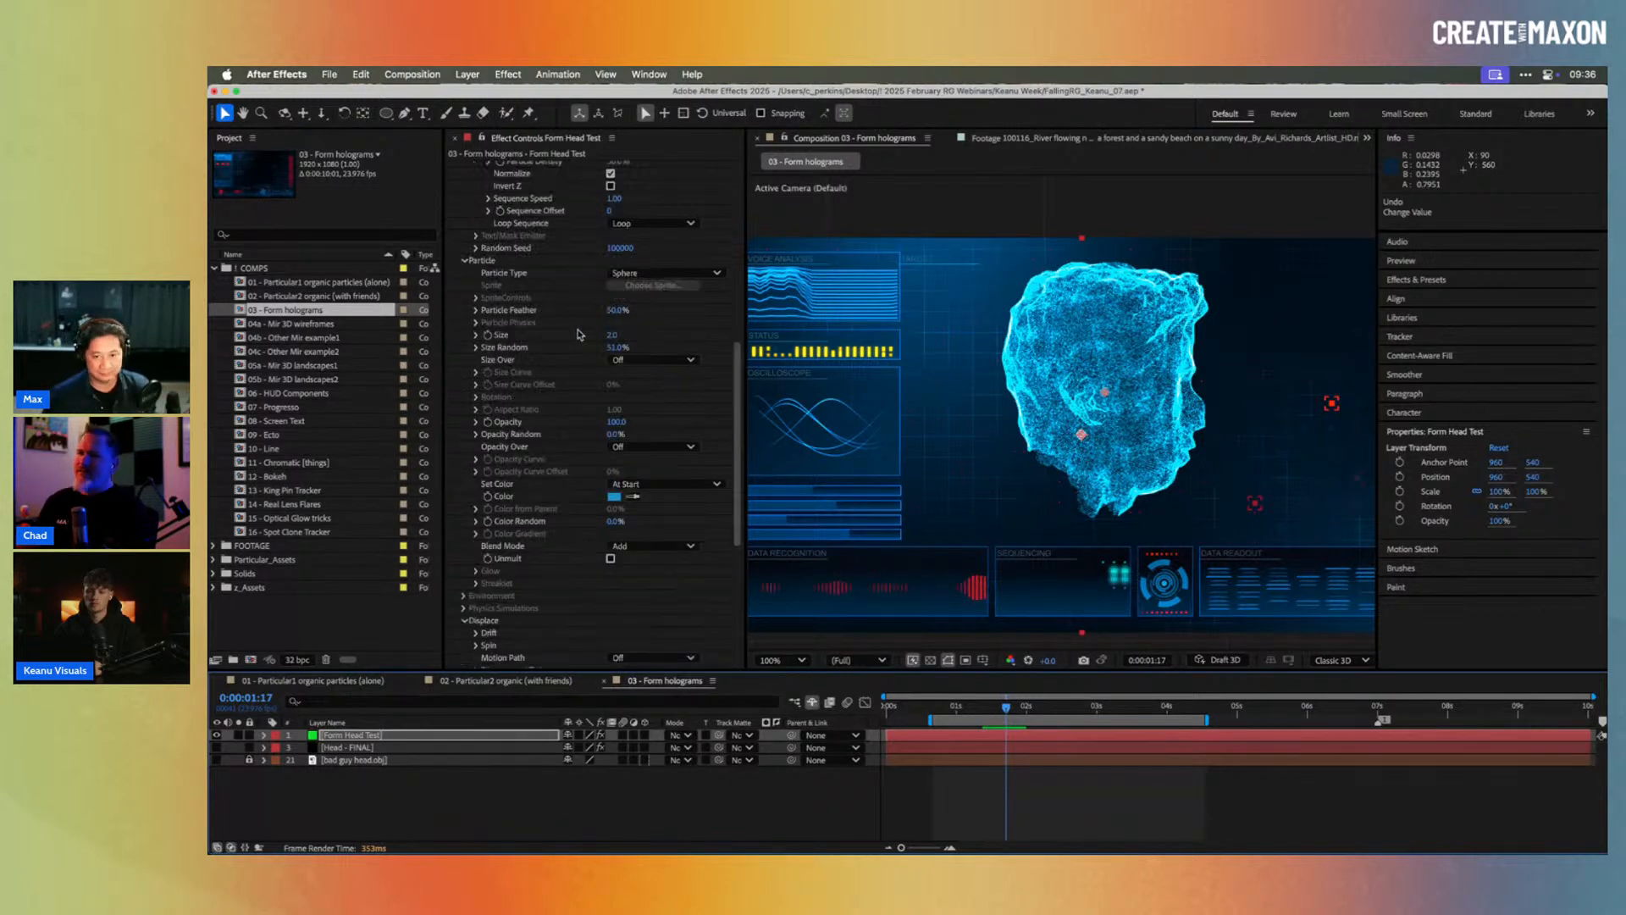
# Step: Set the head emitter's Y Rotation to 45° in the Form Head Test layer
pyautogui.scroll(5, 570, 333)
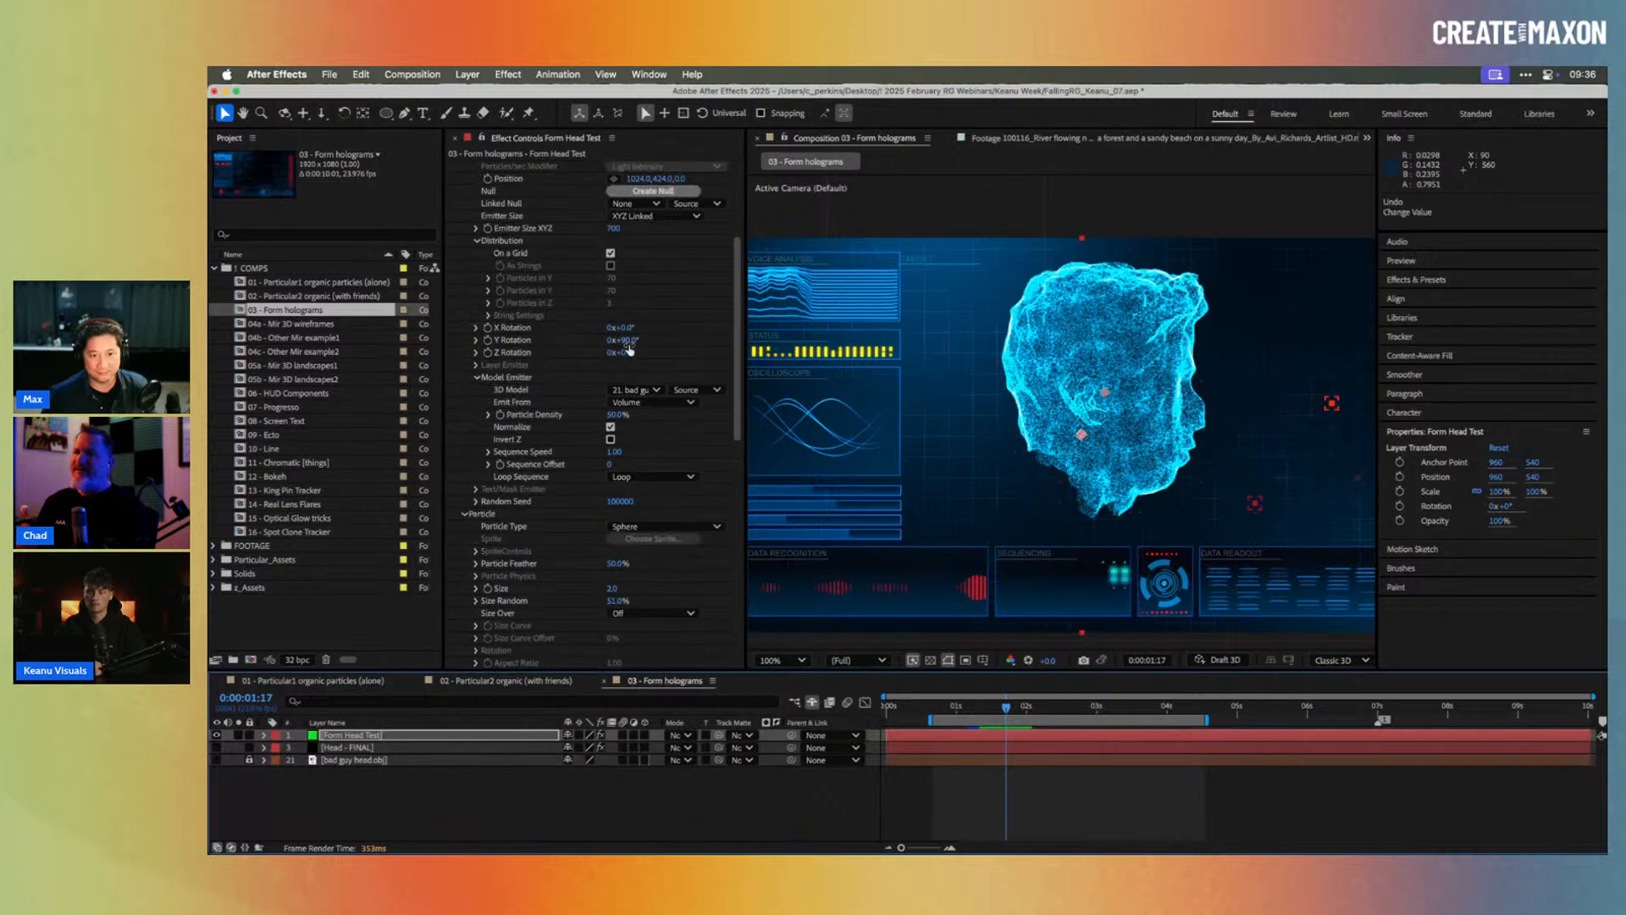
pyautogui.click(632, 341)
pyautogui.write('45')
pyautogui.press('Return')
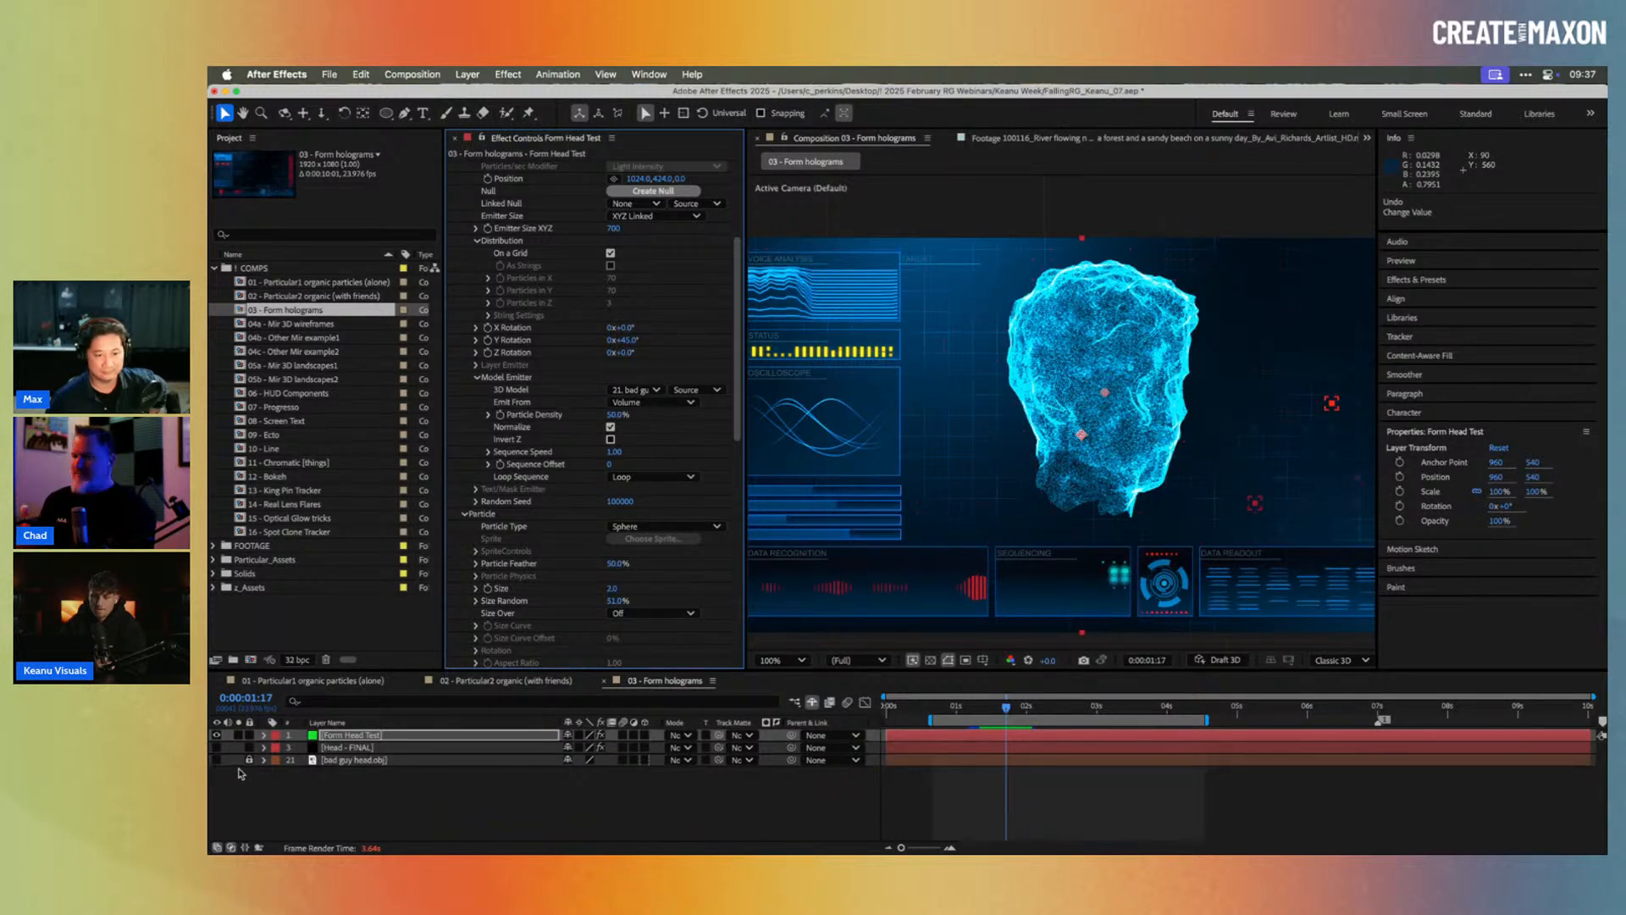
# Step: Solo the Form Head Test layer and clear the layer selection
pyautogui.click(813, 703)
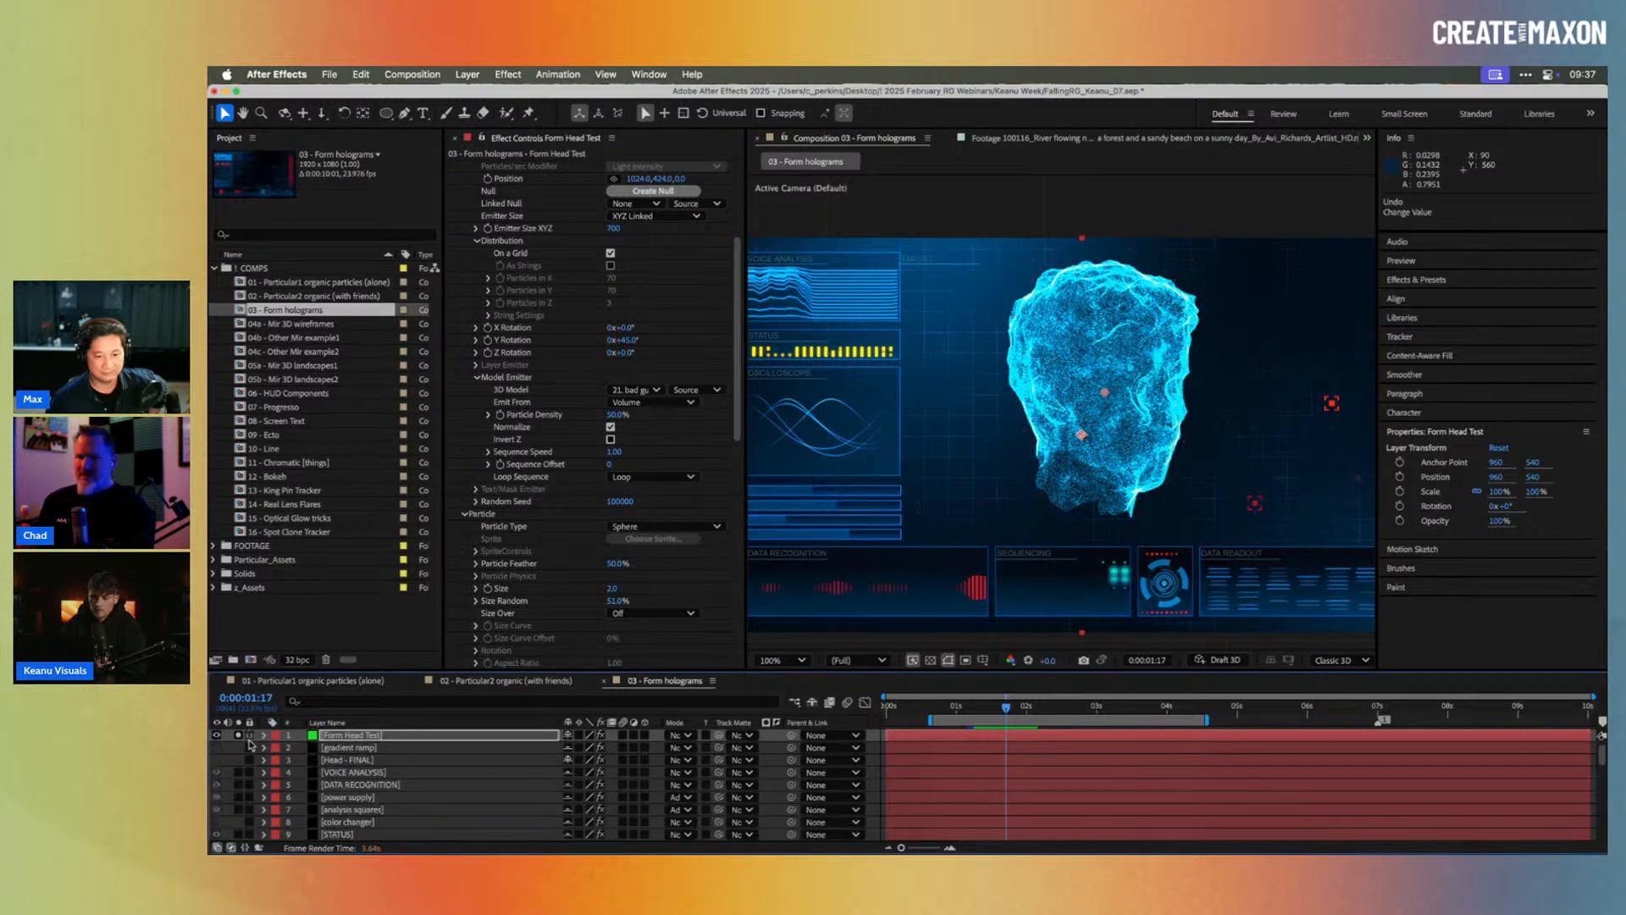
pyautogui.click(812, 703)
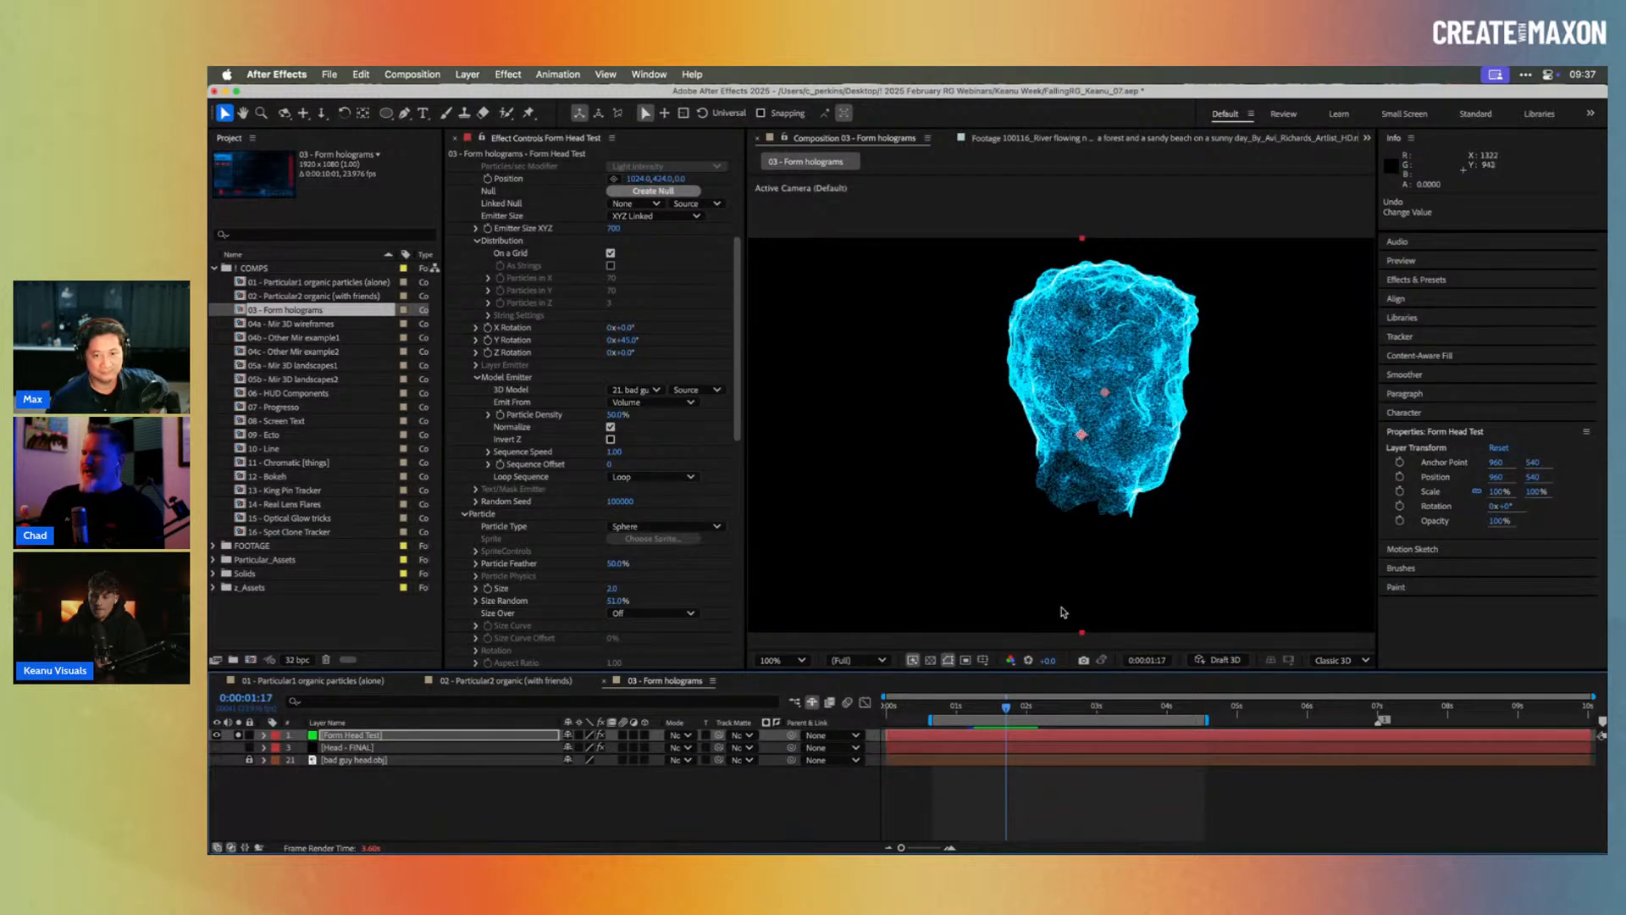
pyautogui.click(710, 793)
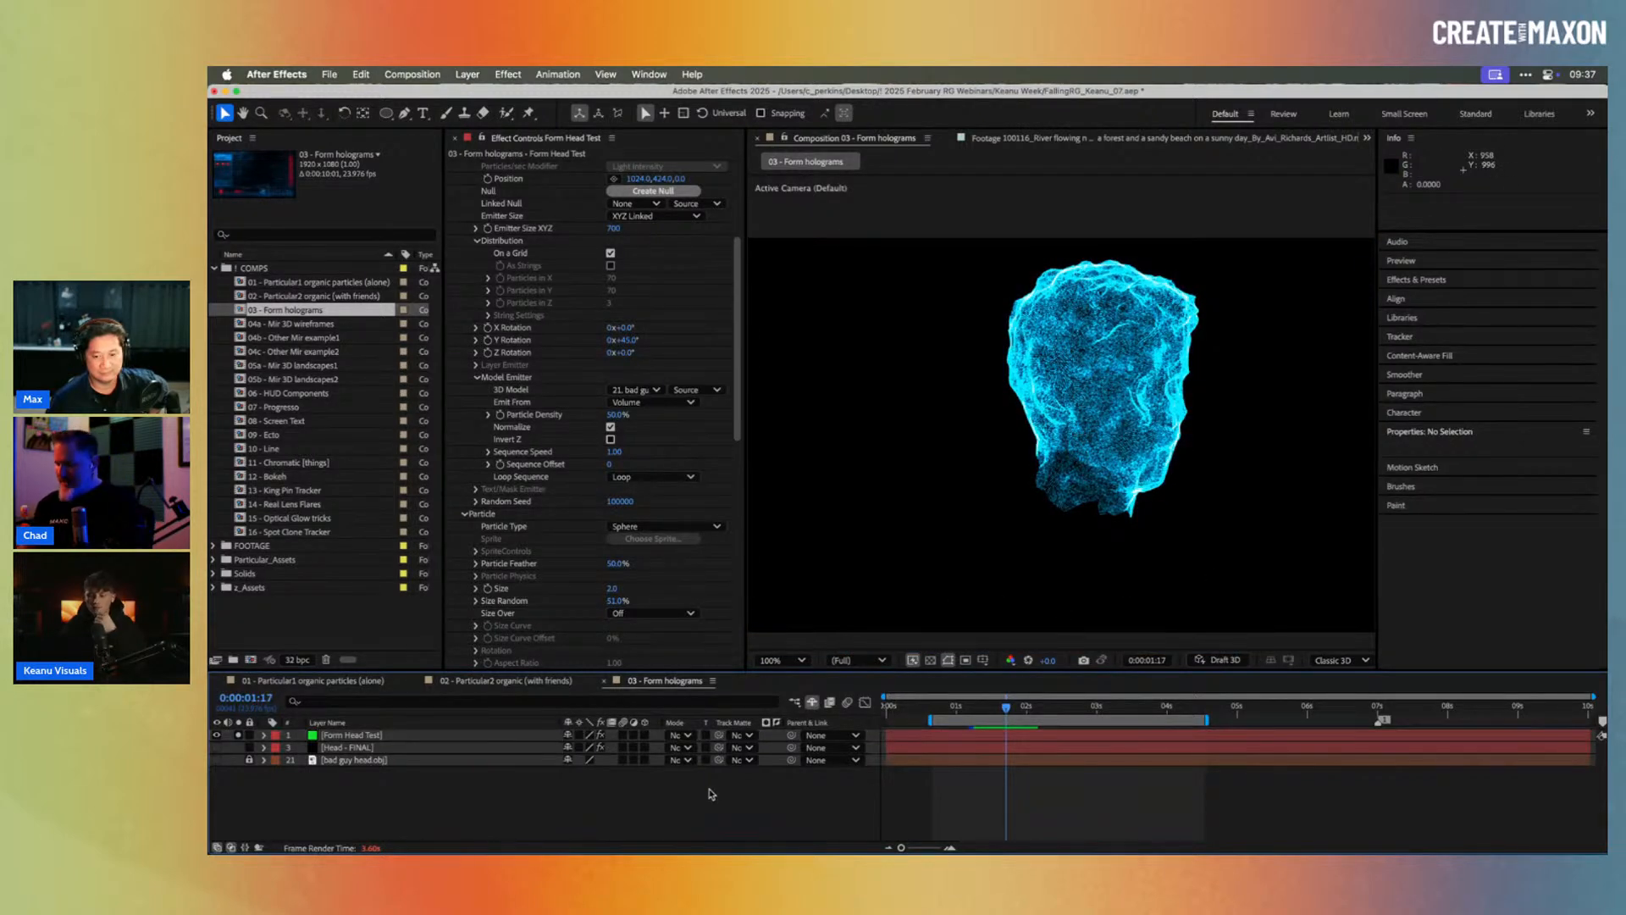
# Step: Add a new camera and orbit it around the holographic head to view the head from other angles
pyautogui.press('super+alt+shift+c')
pyautogui.press('Return')
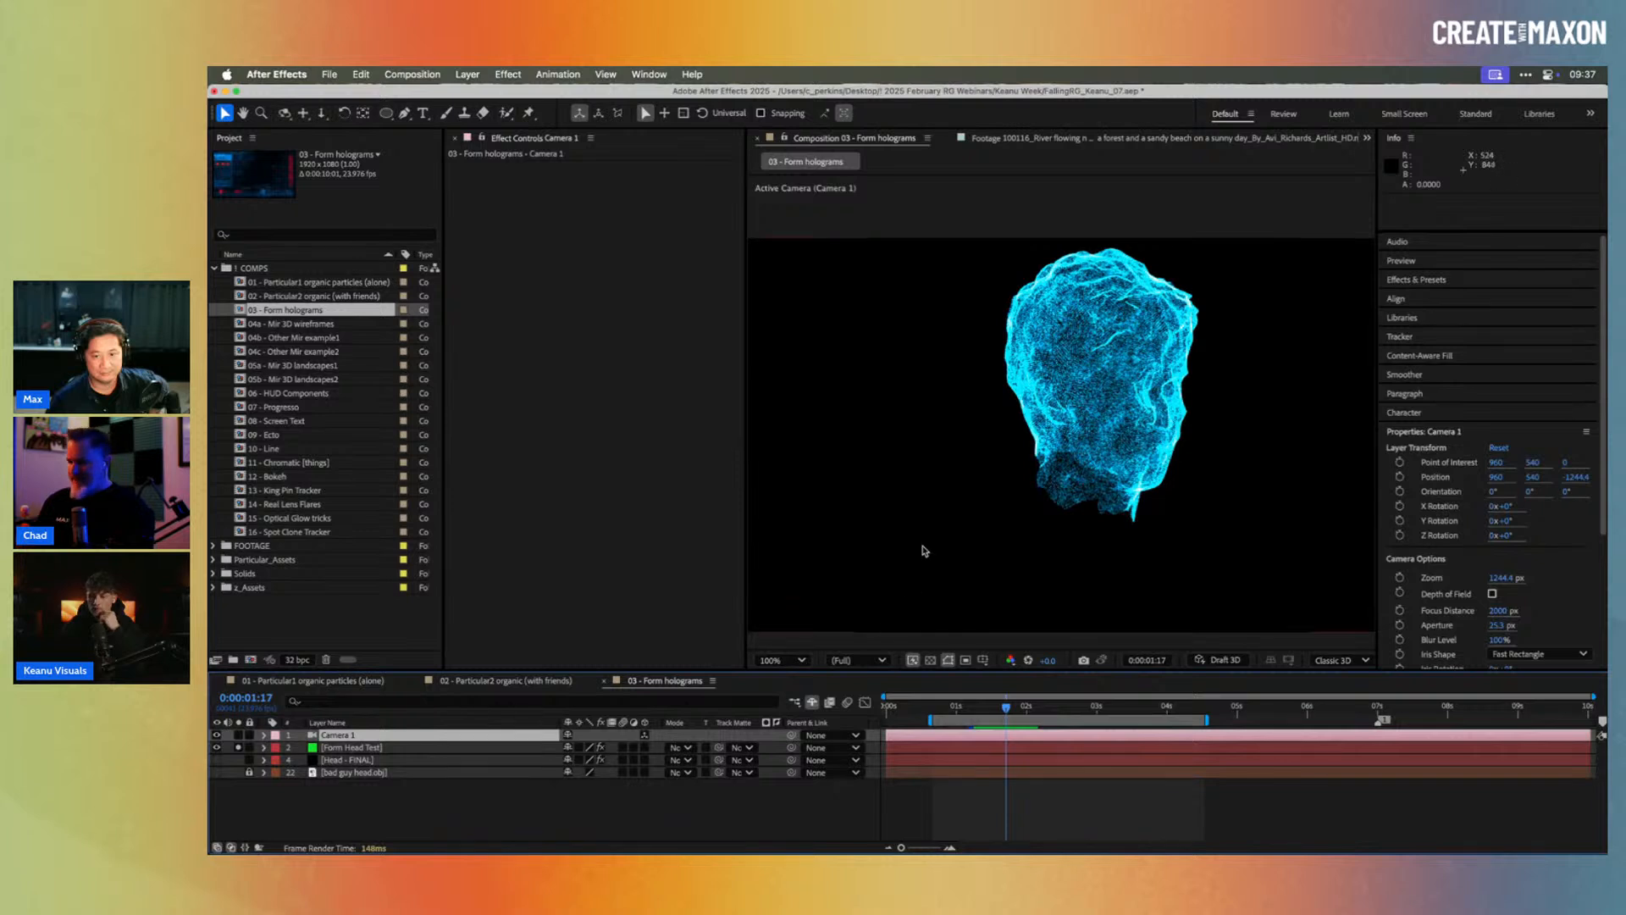
pyautogui.press('c')
pyautogui.moveTo(1074, 388); pyautogui.dragTo(987, 389)
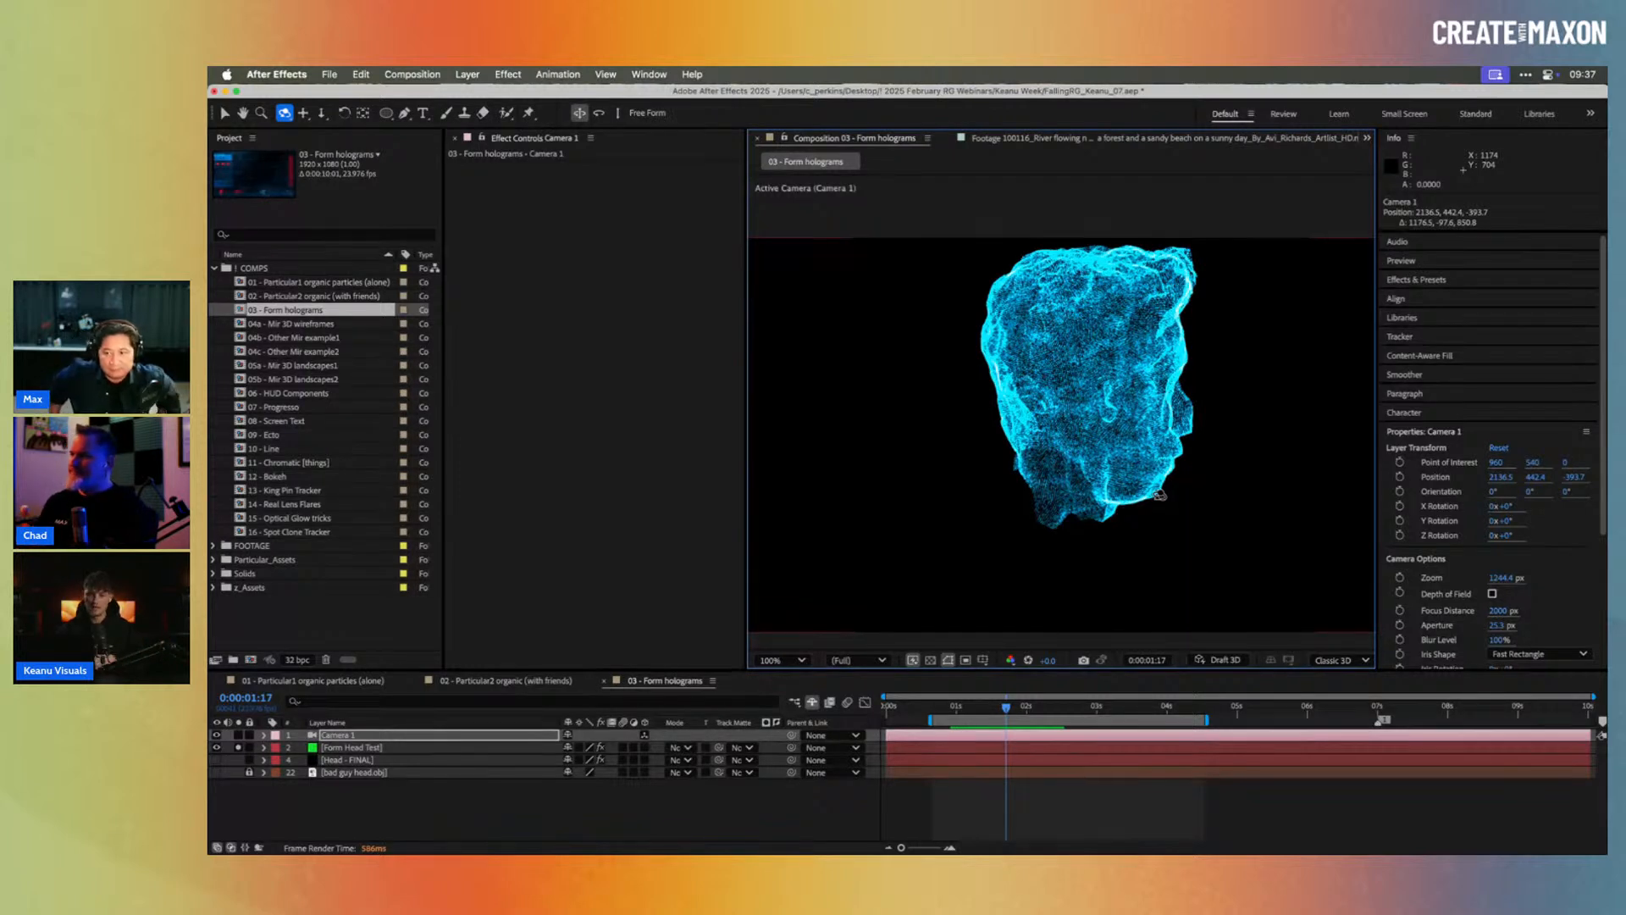
pyautogui.moveTo(1158, 493); pyautogui.dragTo(1144, 438)
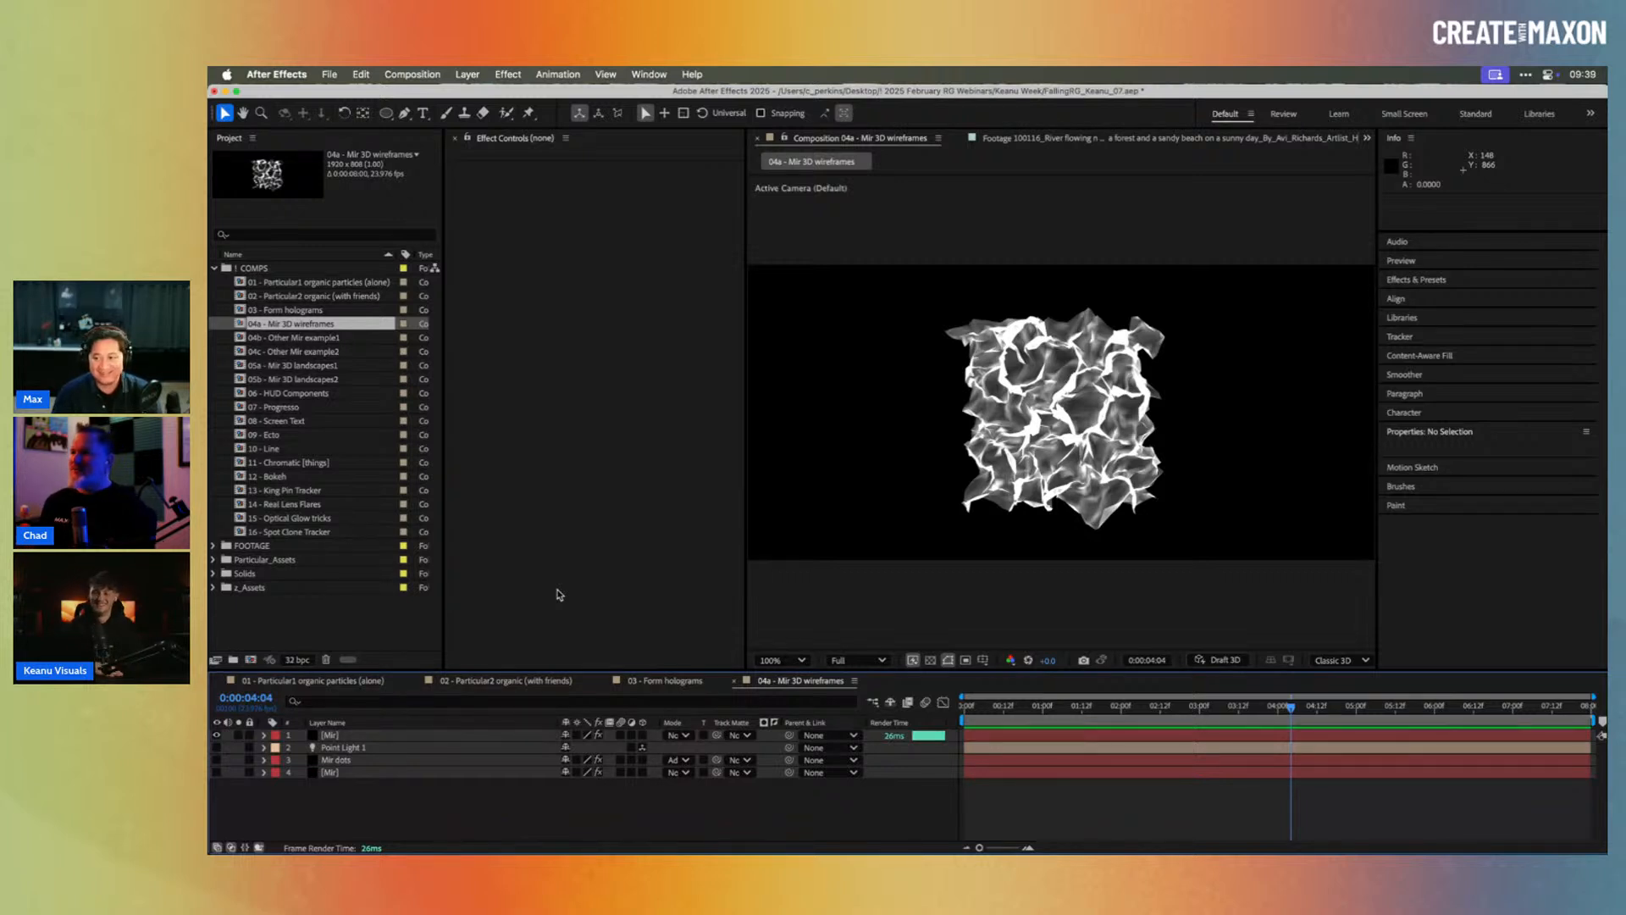
# Step: Select the top Mir layer in the 04a - Mir 3D wireframes composition and go to 0:00:02:20
pyautogui.click(378, 737)
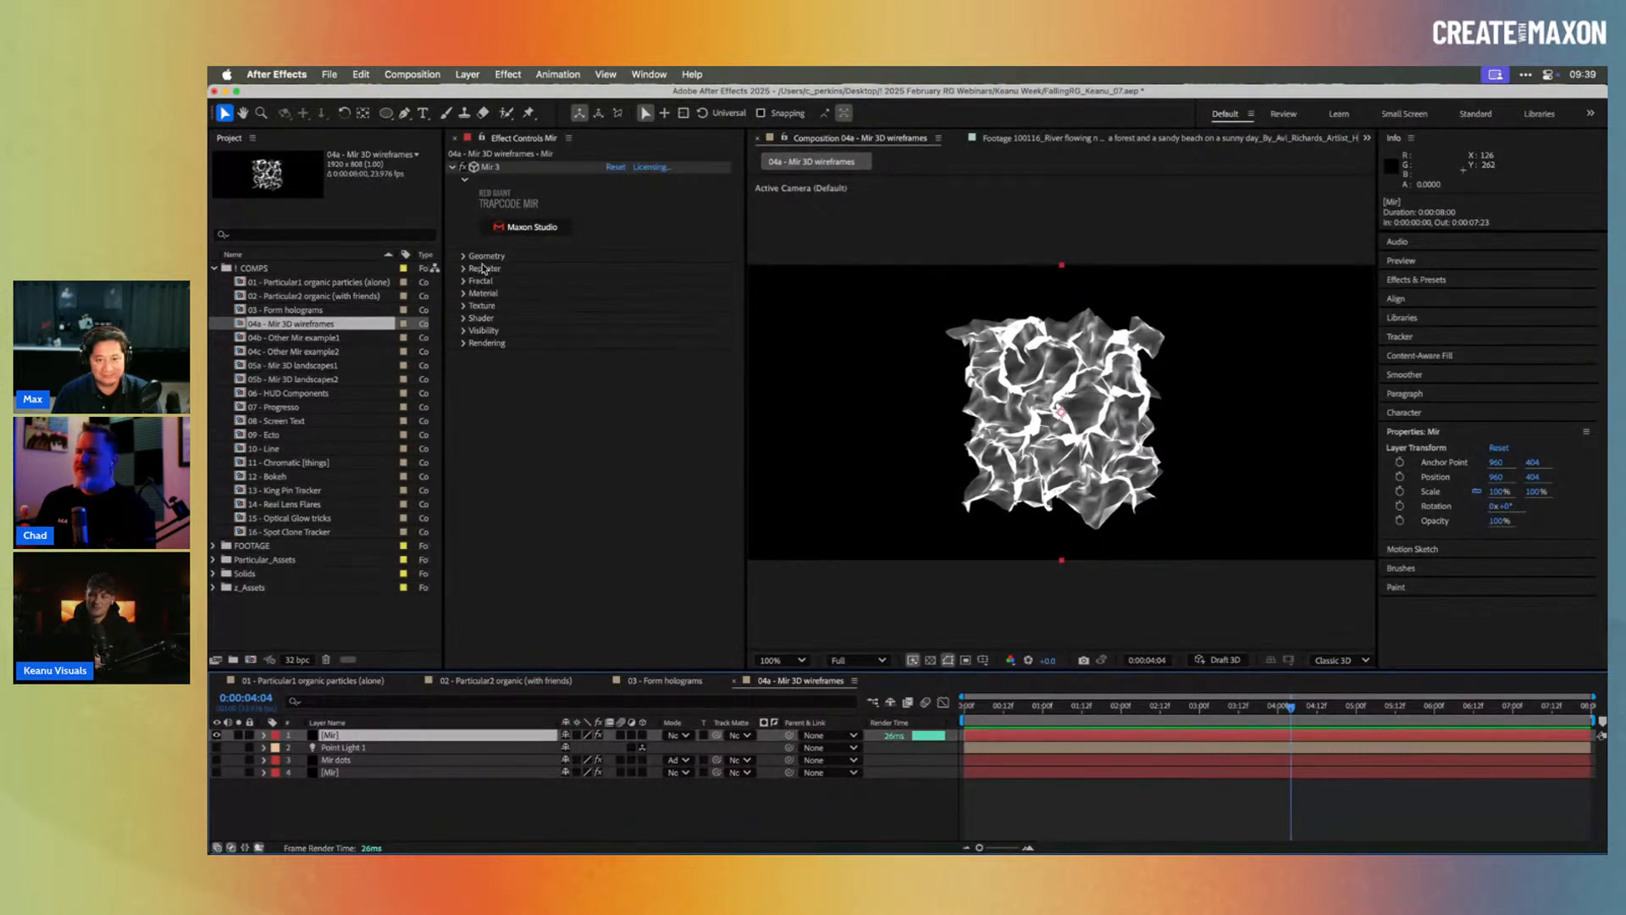
pyautogui.moveTo(982, 708); pyautogui.dragTo(1186, 722)
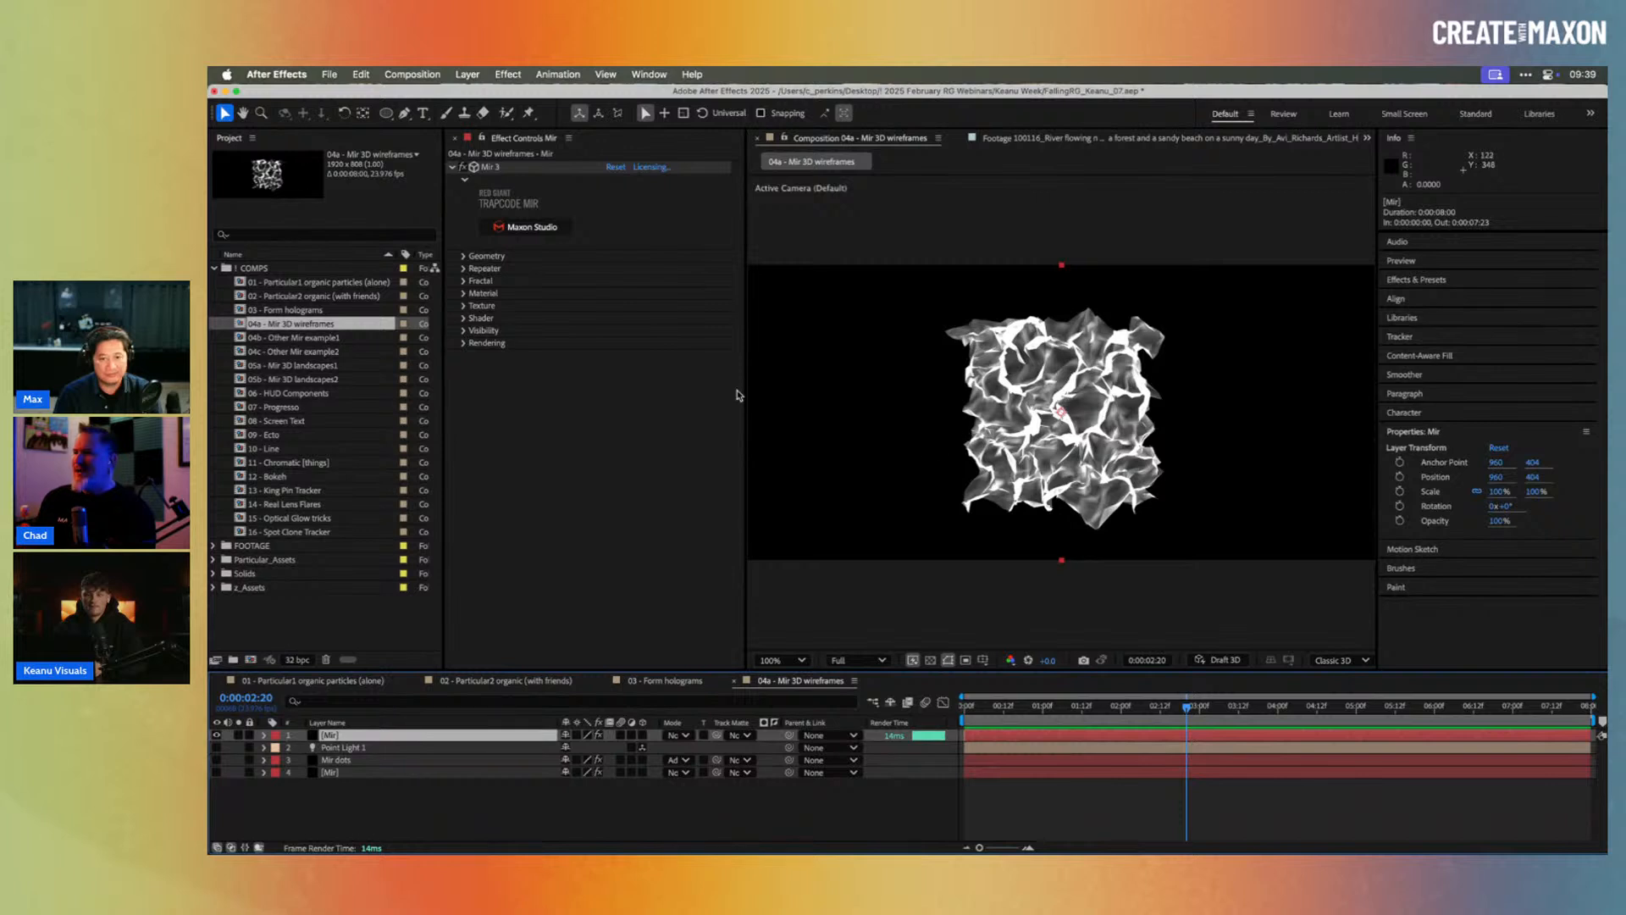
pyautogui.press('.')
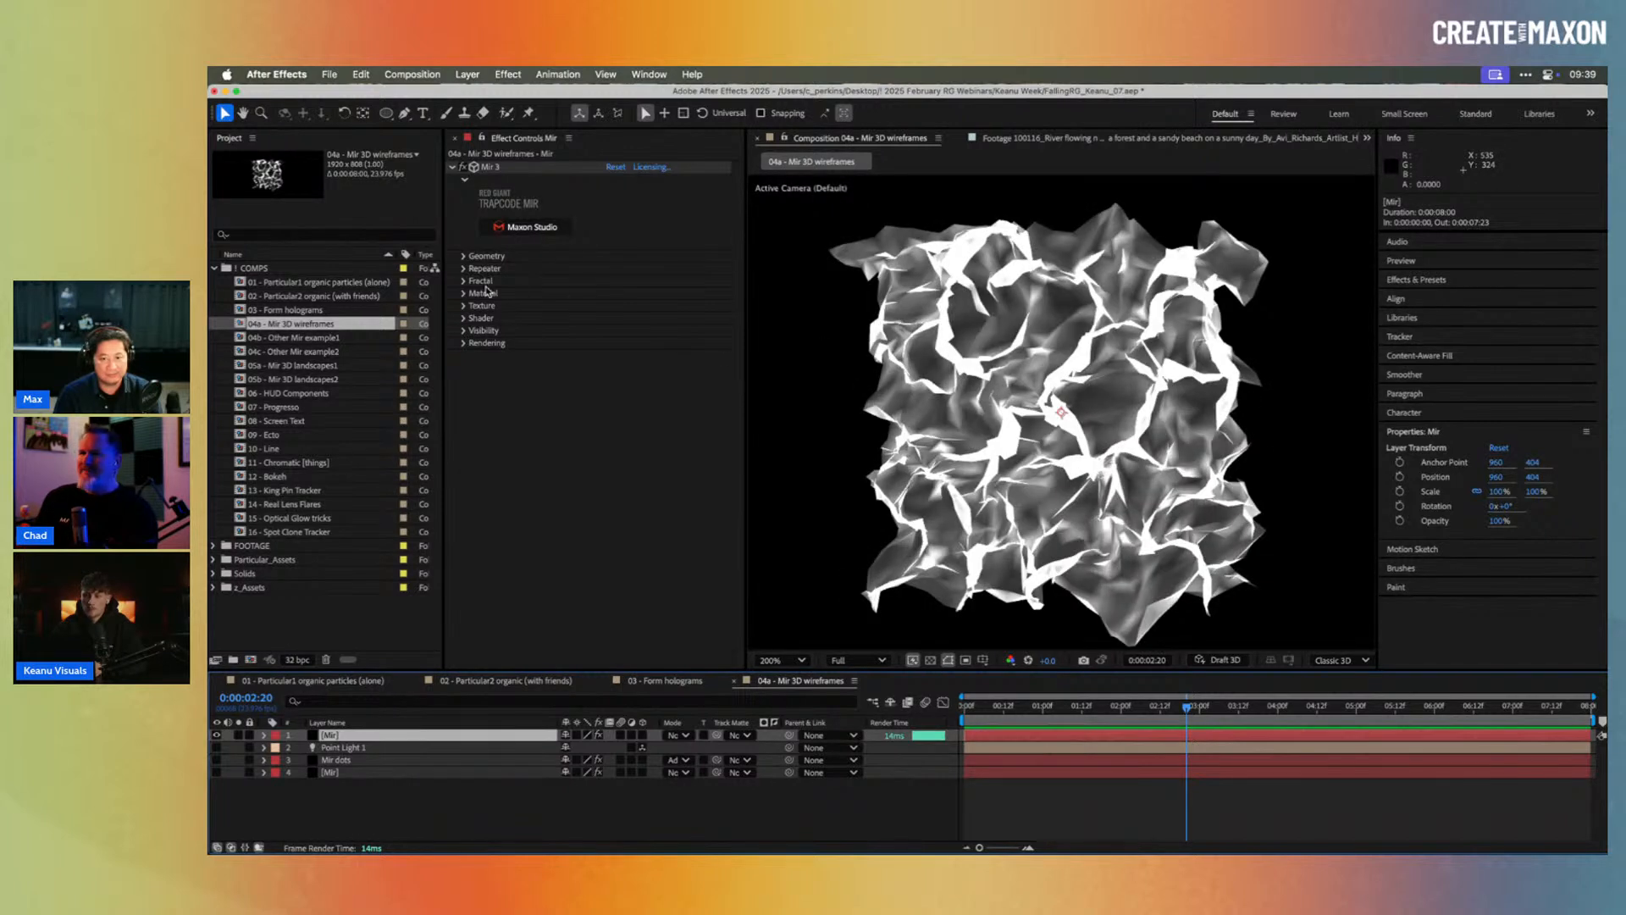
# Step: Expand Mir's Geometry settings and set Vertices X to 111 and Vertices Y to 97
pyautogui.click(464, 256)
pyautogui.click(653, 270)
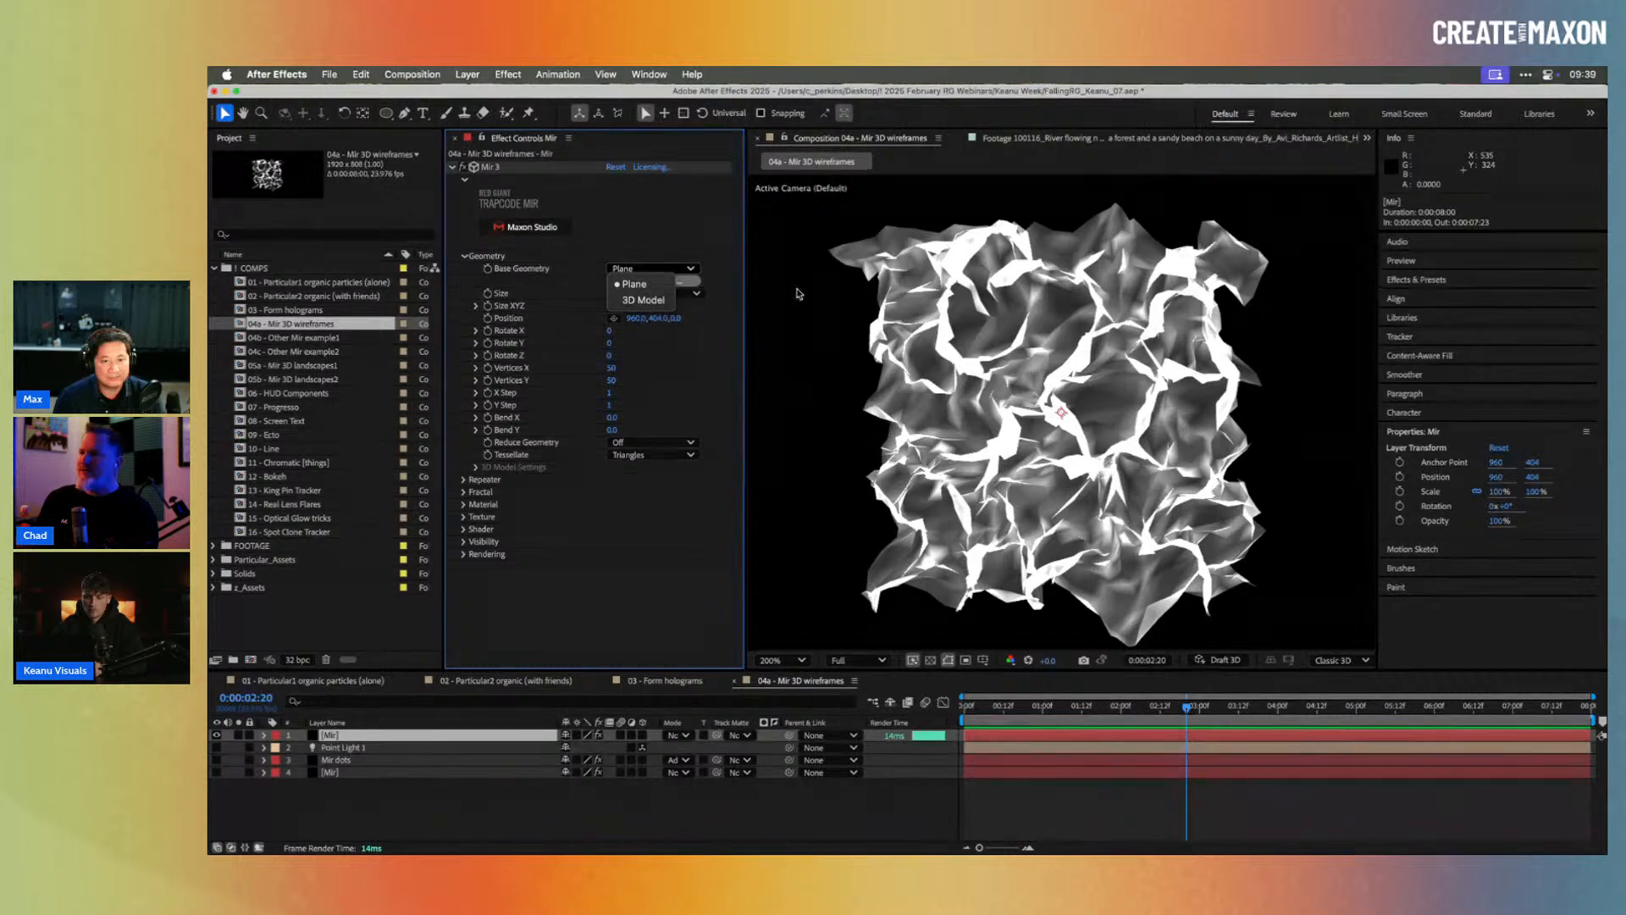
pyautogui.click(720, 278)
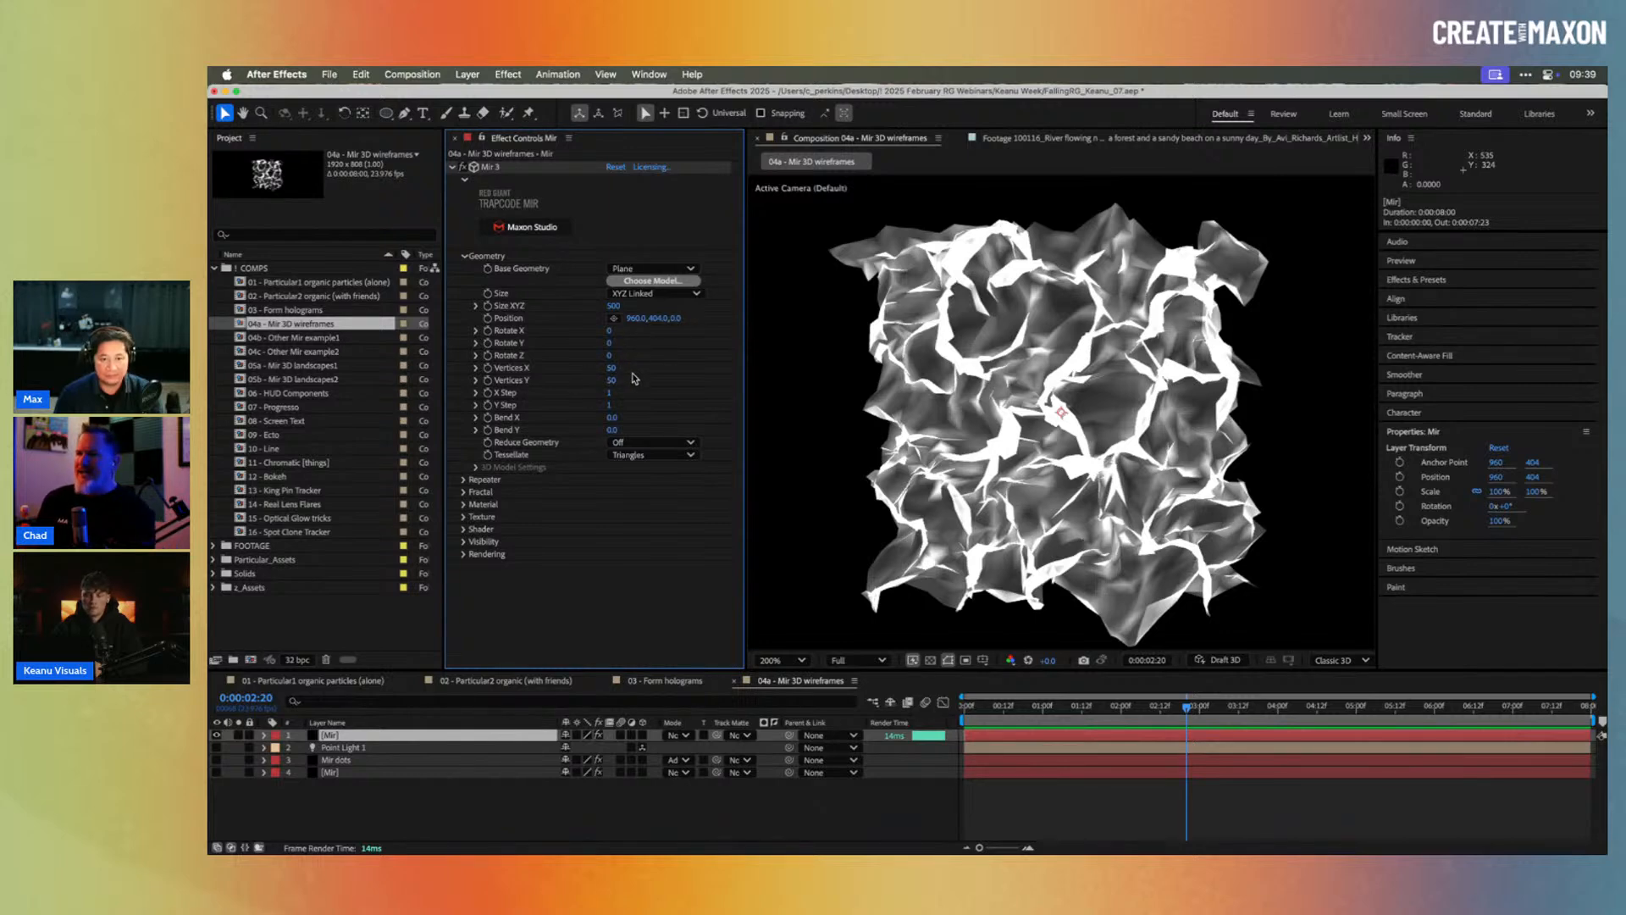
pyautogui.moveTo(612, 374); pyautogui.dragTo(611, 391)
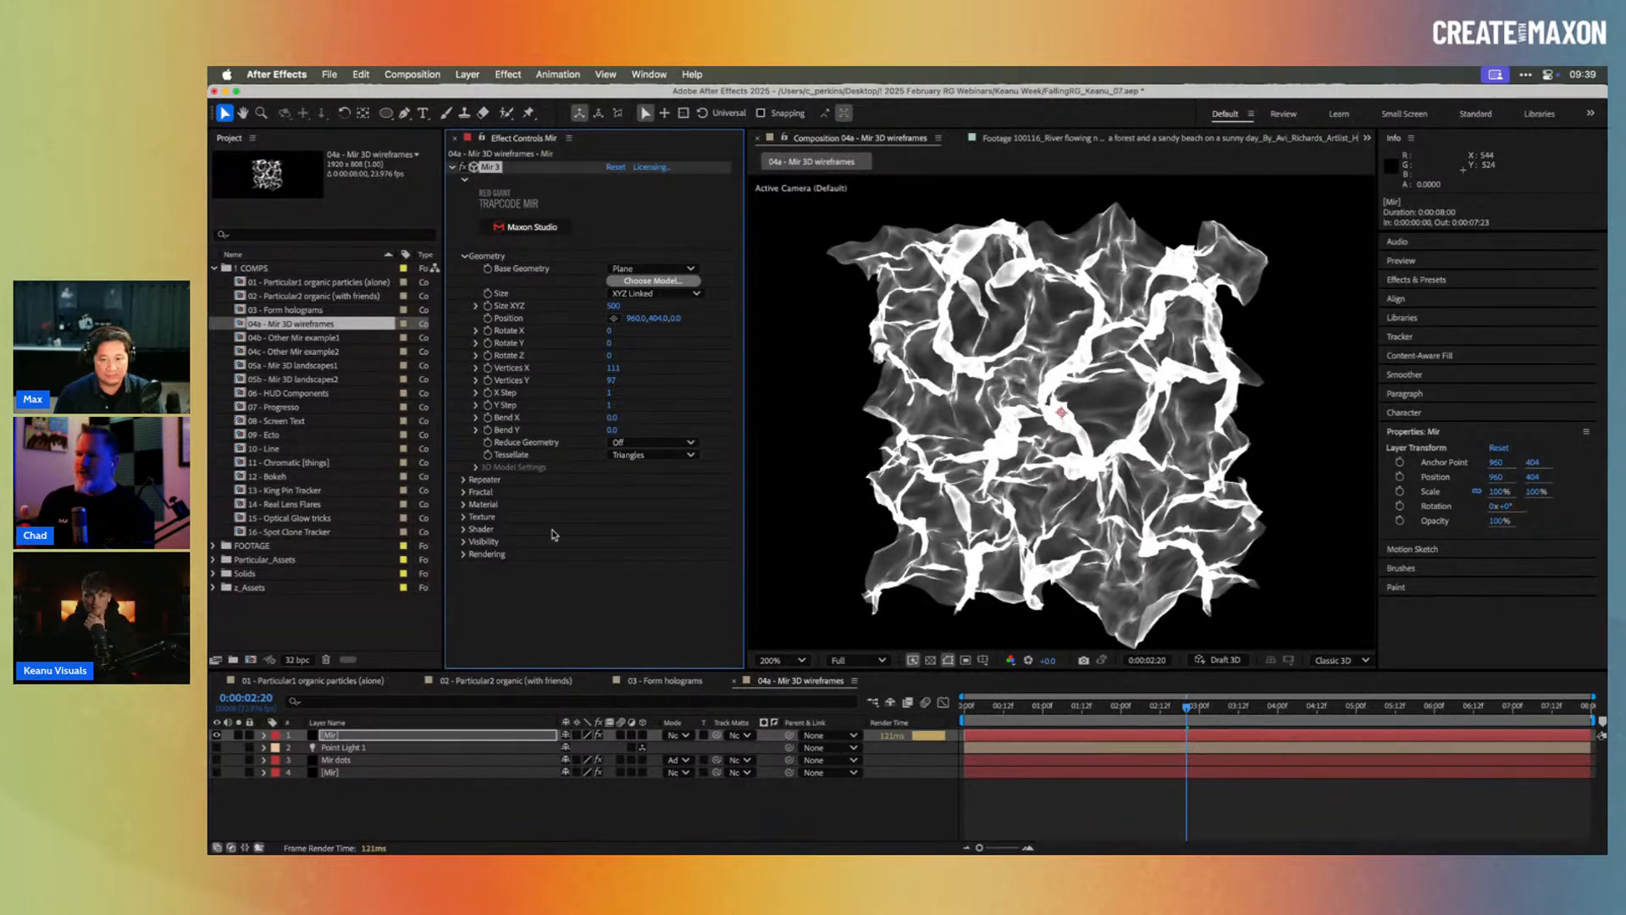
# Step: Set the Mir shader to Smooth and turn on the visibility of Point Light 1
pyautogui.click(463, 529)
pyautogui.scroll(-2, 543, 533)
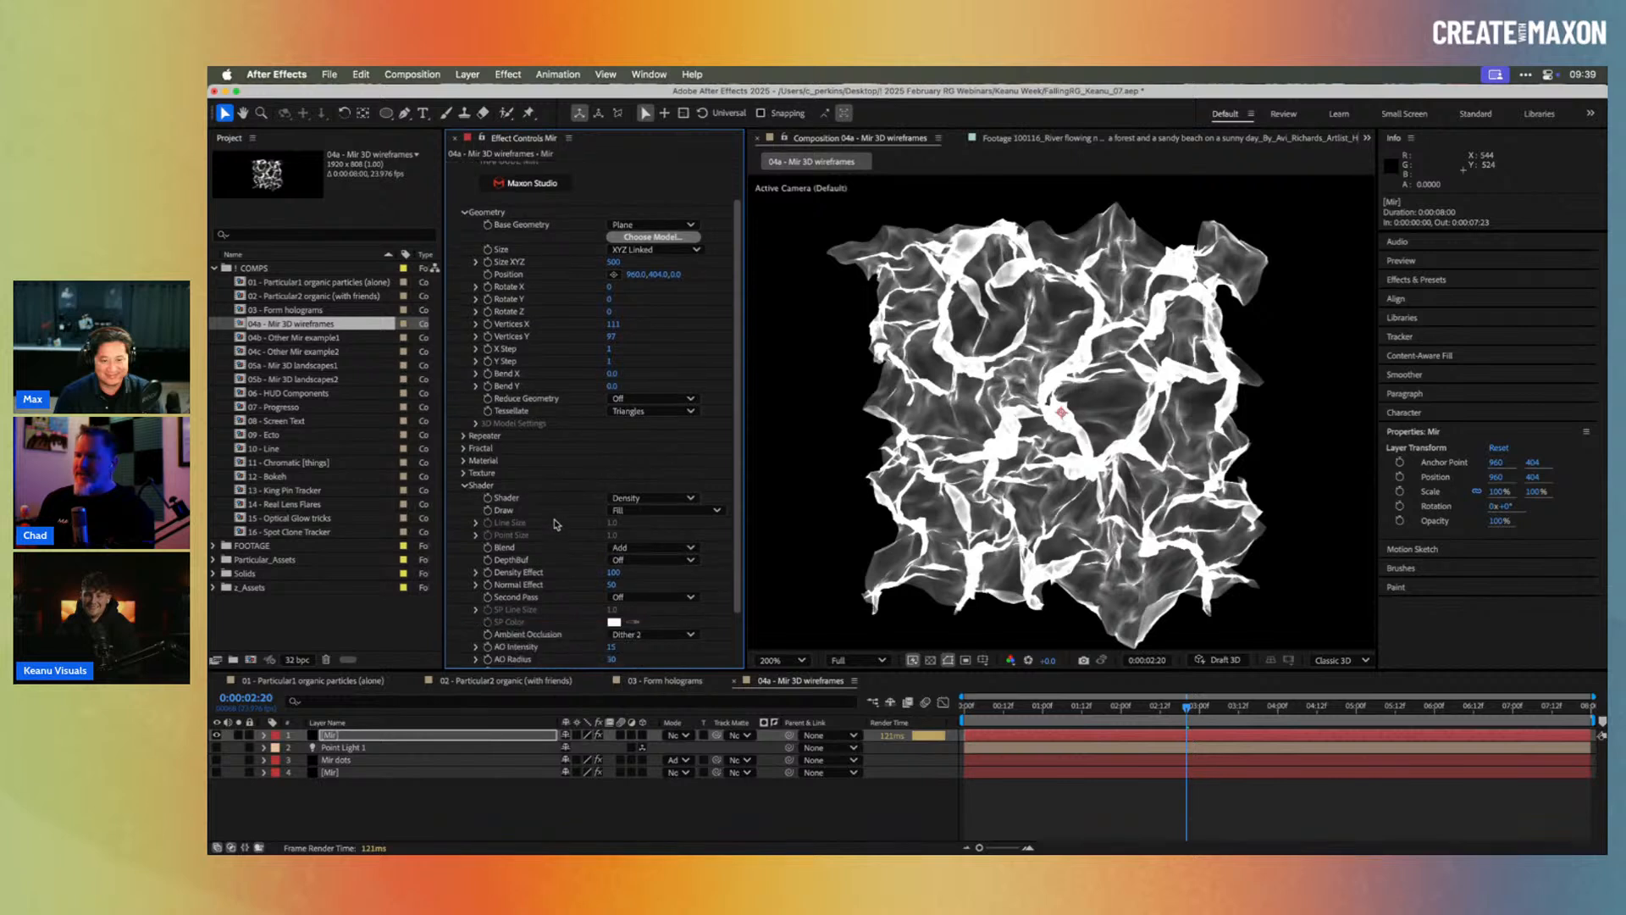
pyautogui.click(653, 500)
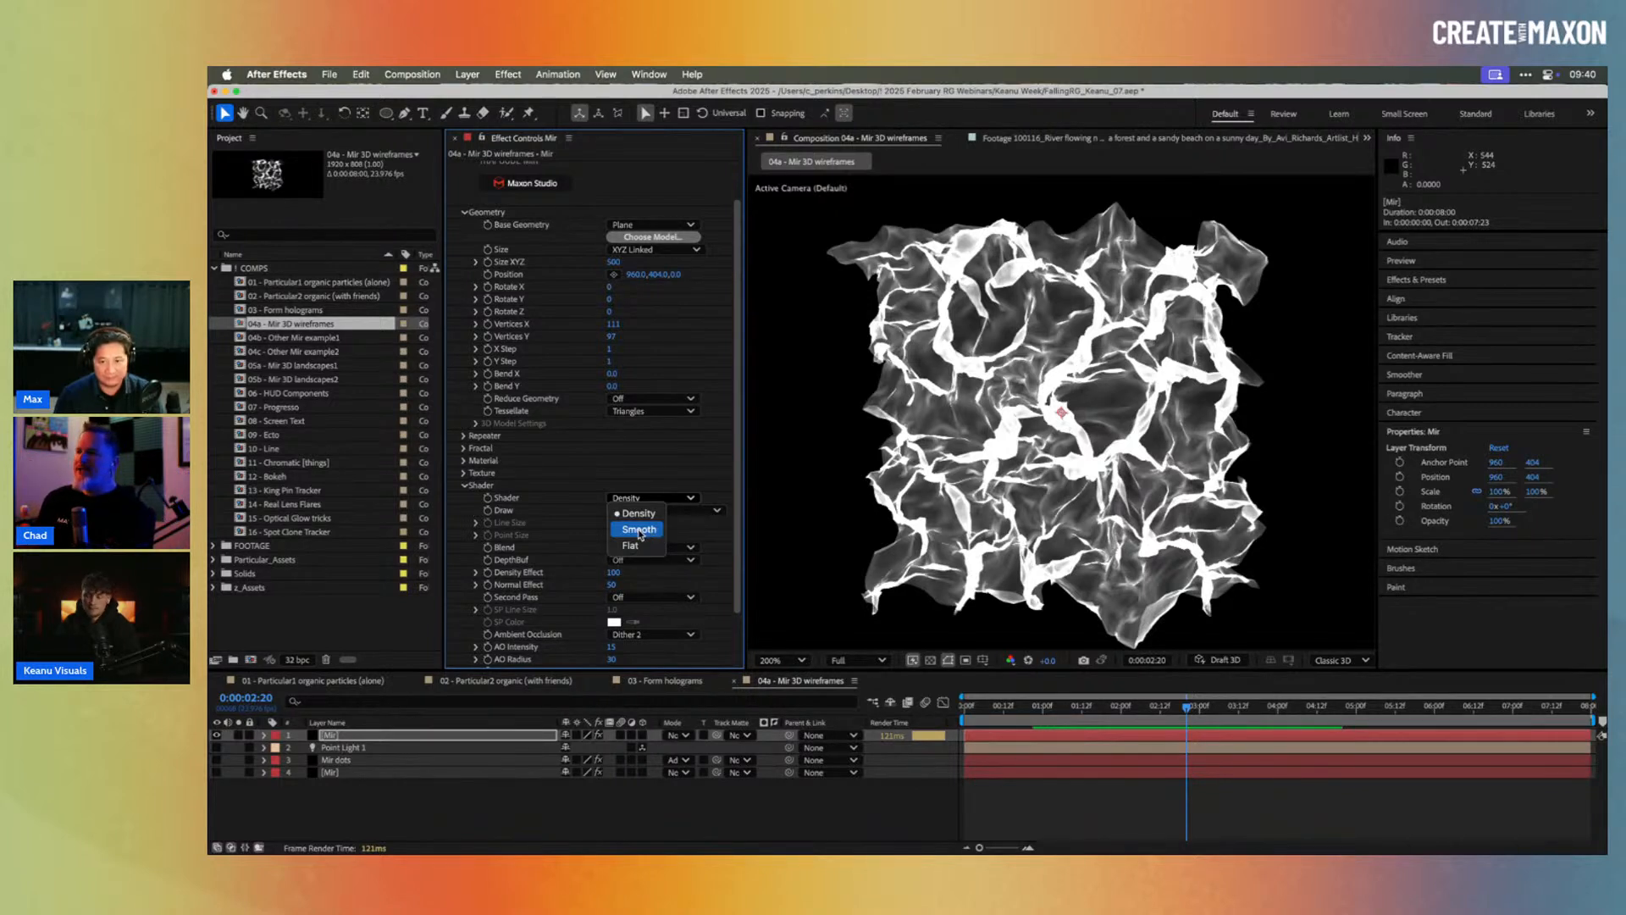
pyautogui.click(640, 532)
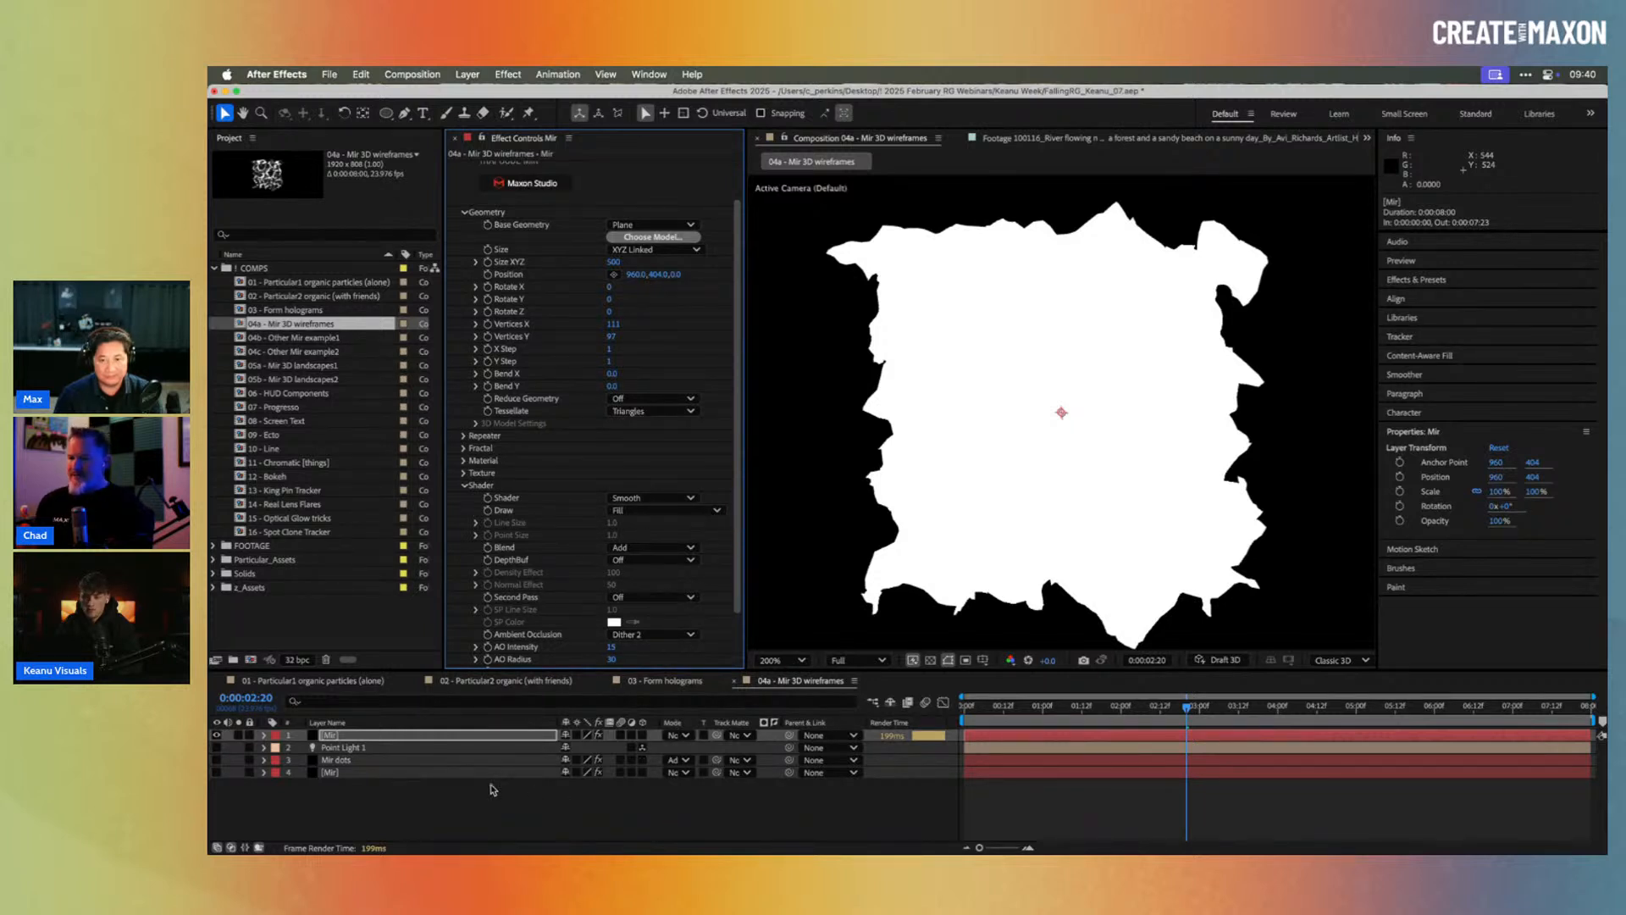
pyautogui.click(217, 747)
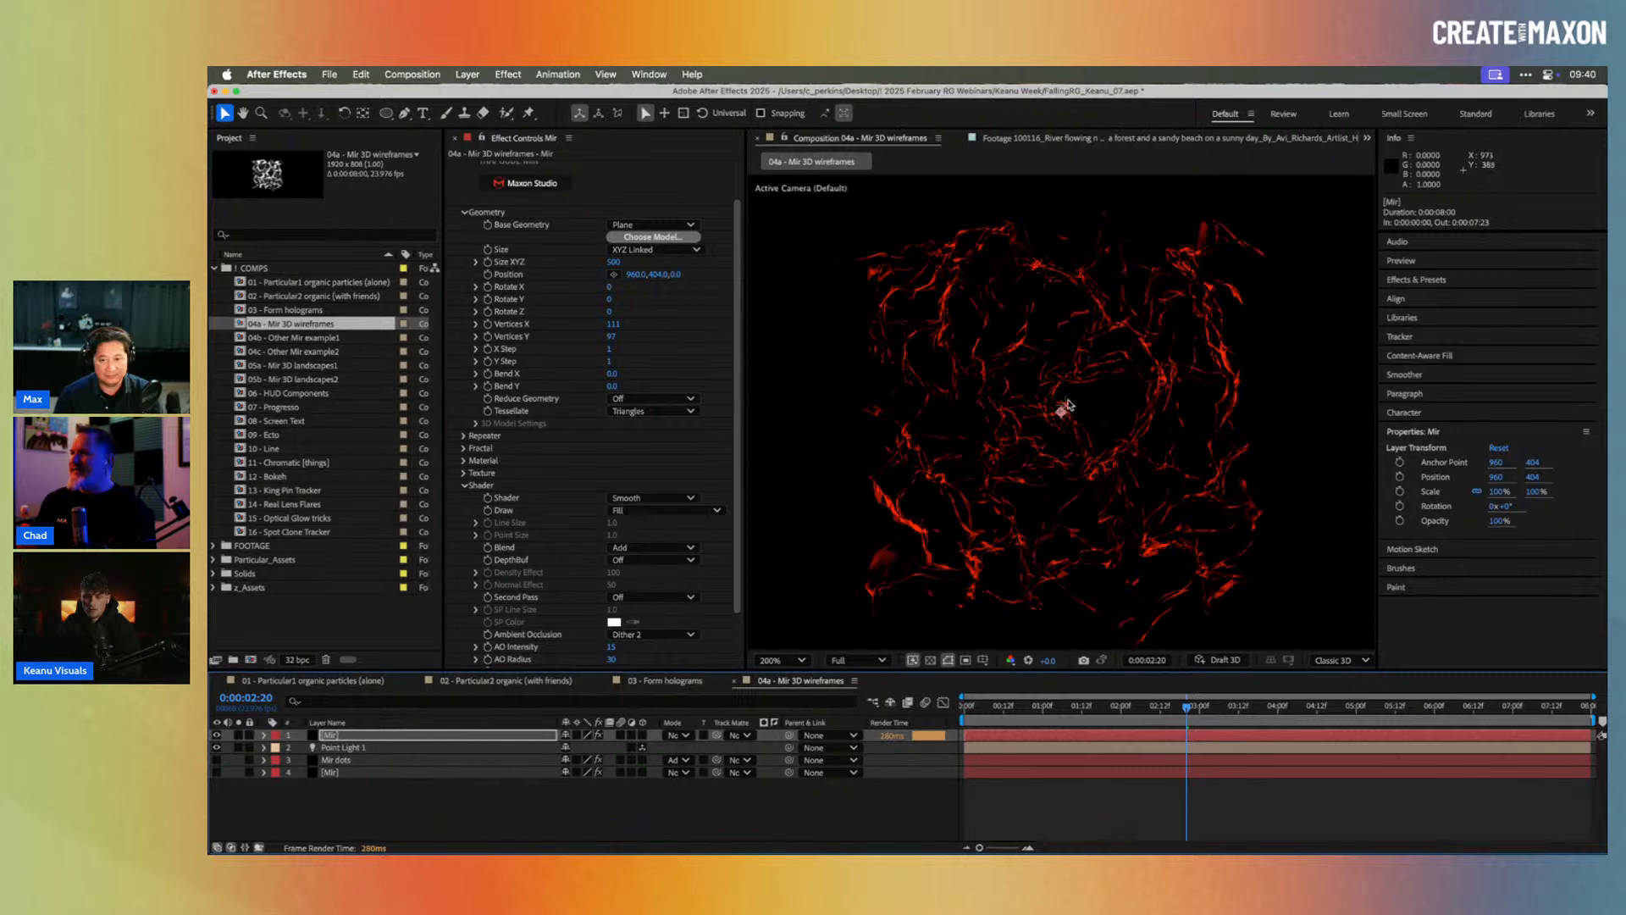
# Step: Try moving Point Light 1 towards the mesh's outer edge, to about 1270, 328, 364
pyautogui.click(1064, 408)
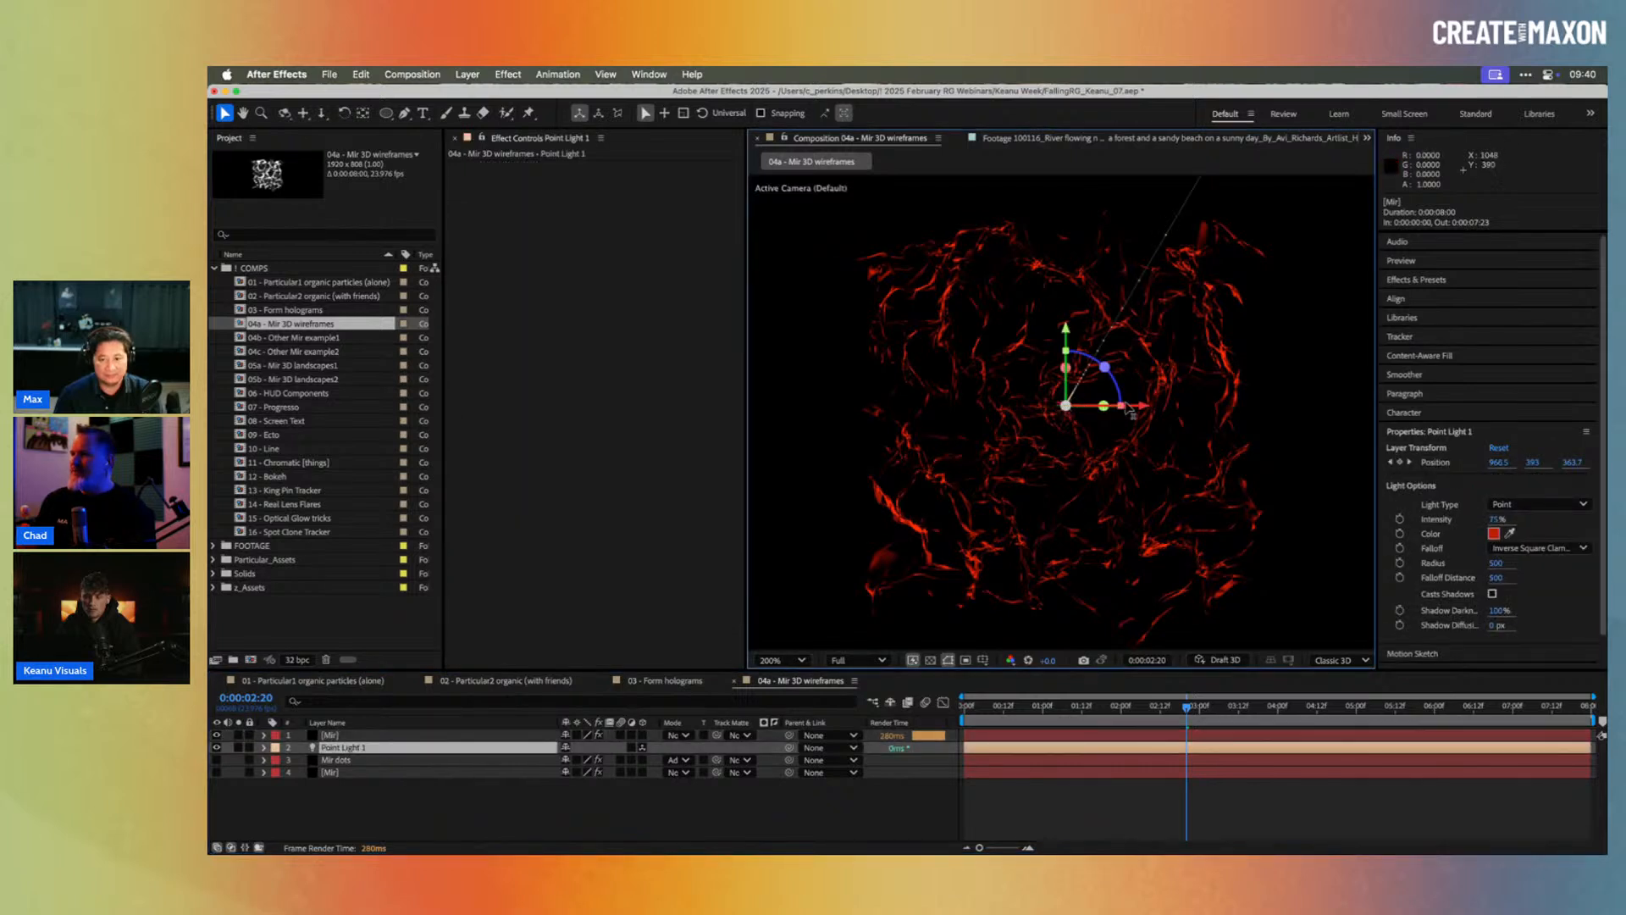
pyautogui.moveTo(1140, 406); pyautogui.dragTo(1262, 370)
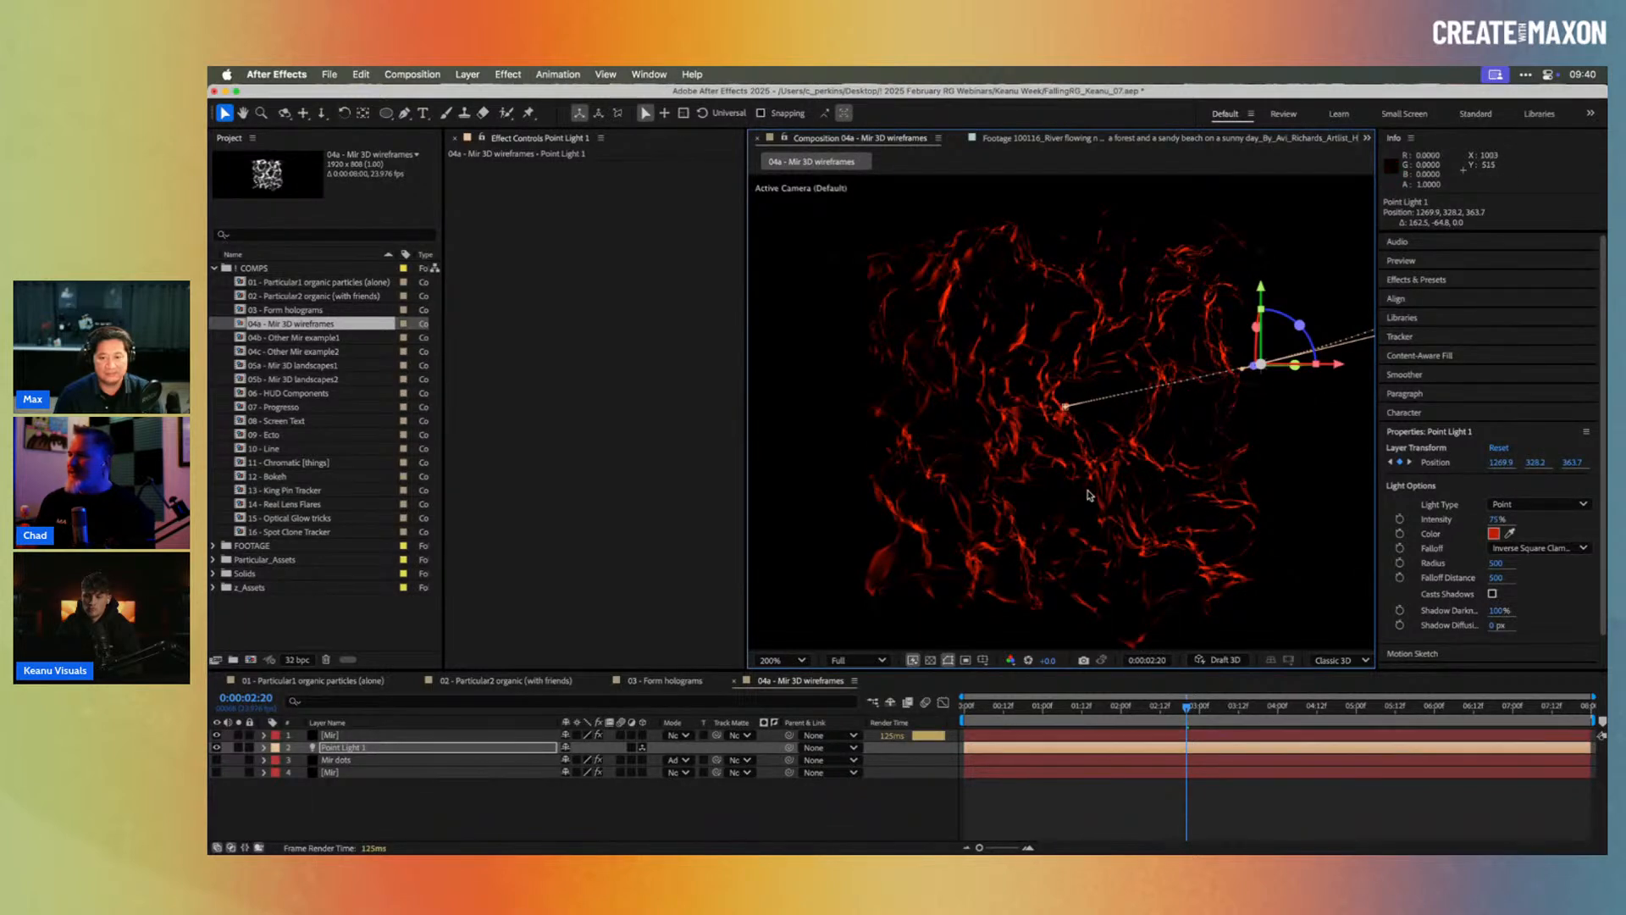
pyautogui.press('.')
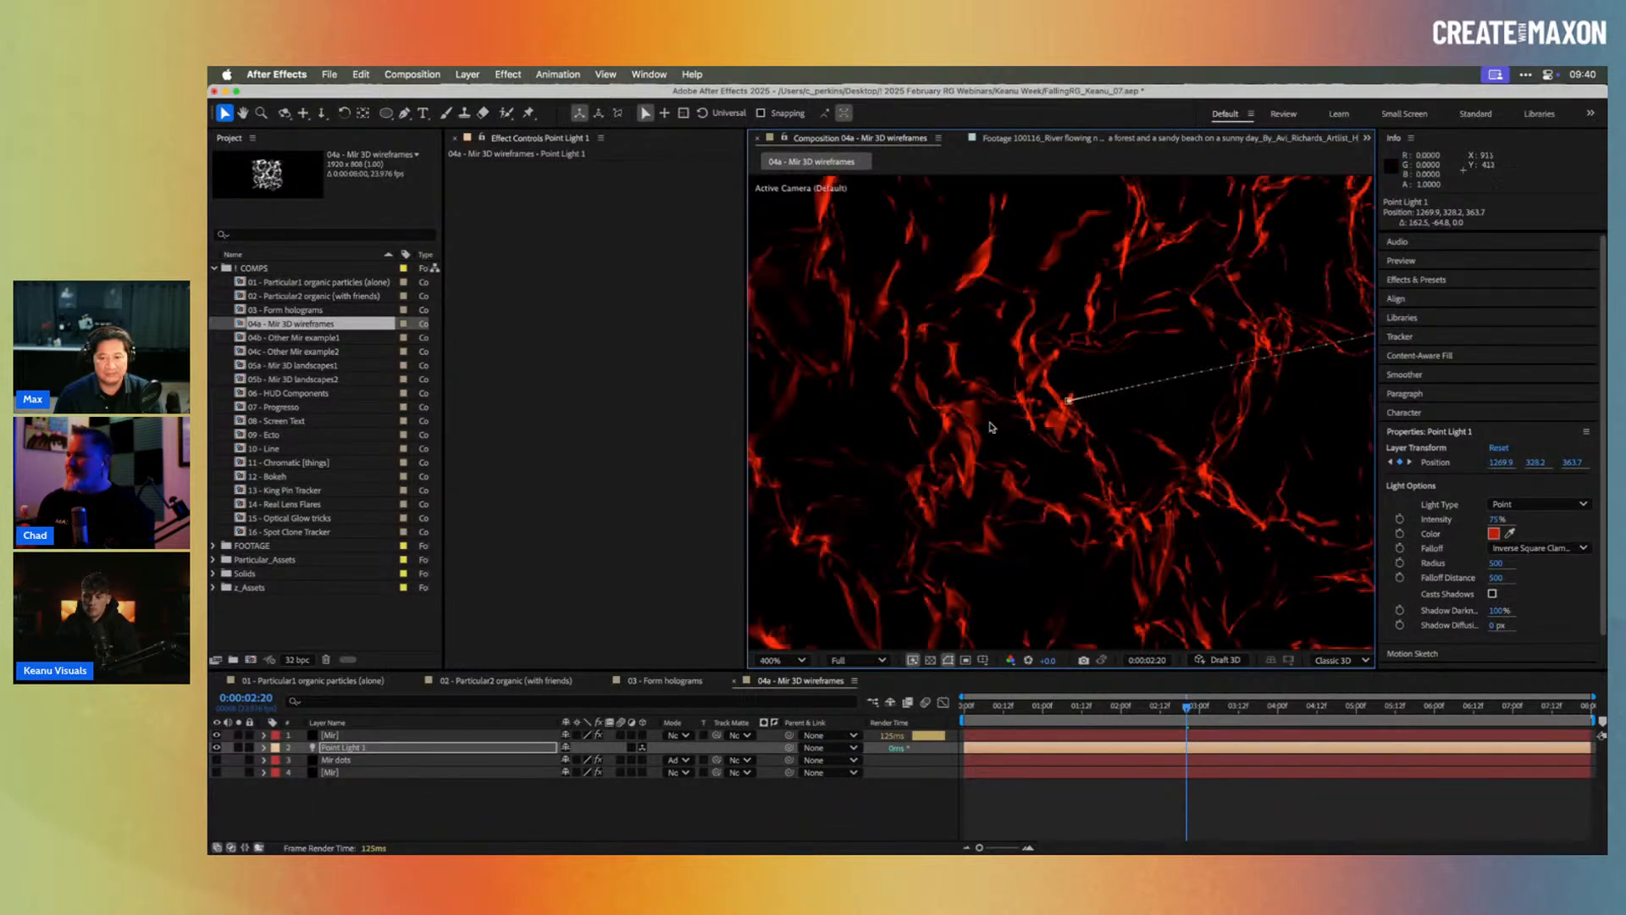
# Step: Try the Normal blend mode in the Mir layer's Shader settings
pyautogui.click(445, 734)
pyautogui.scroll(-1, 508, 575)
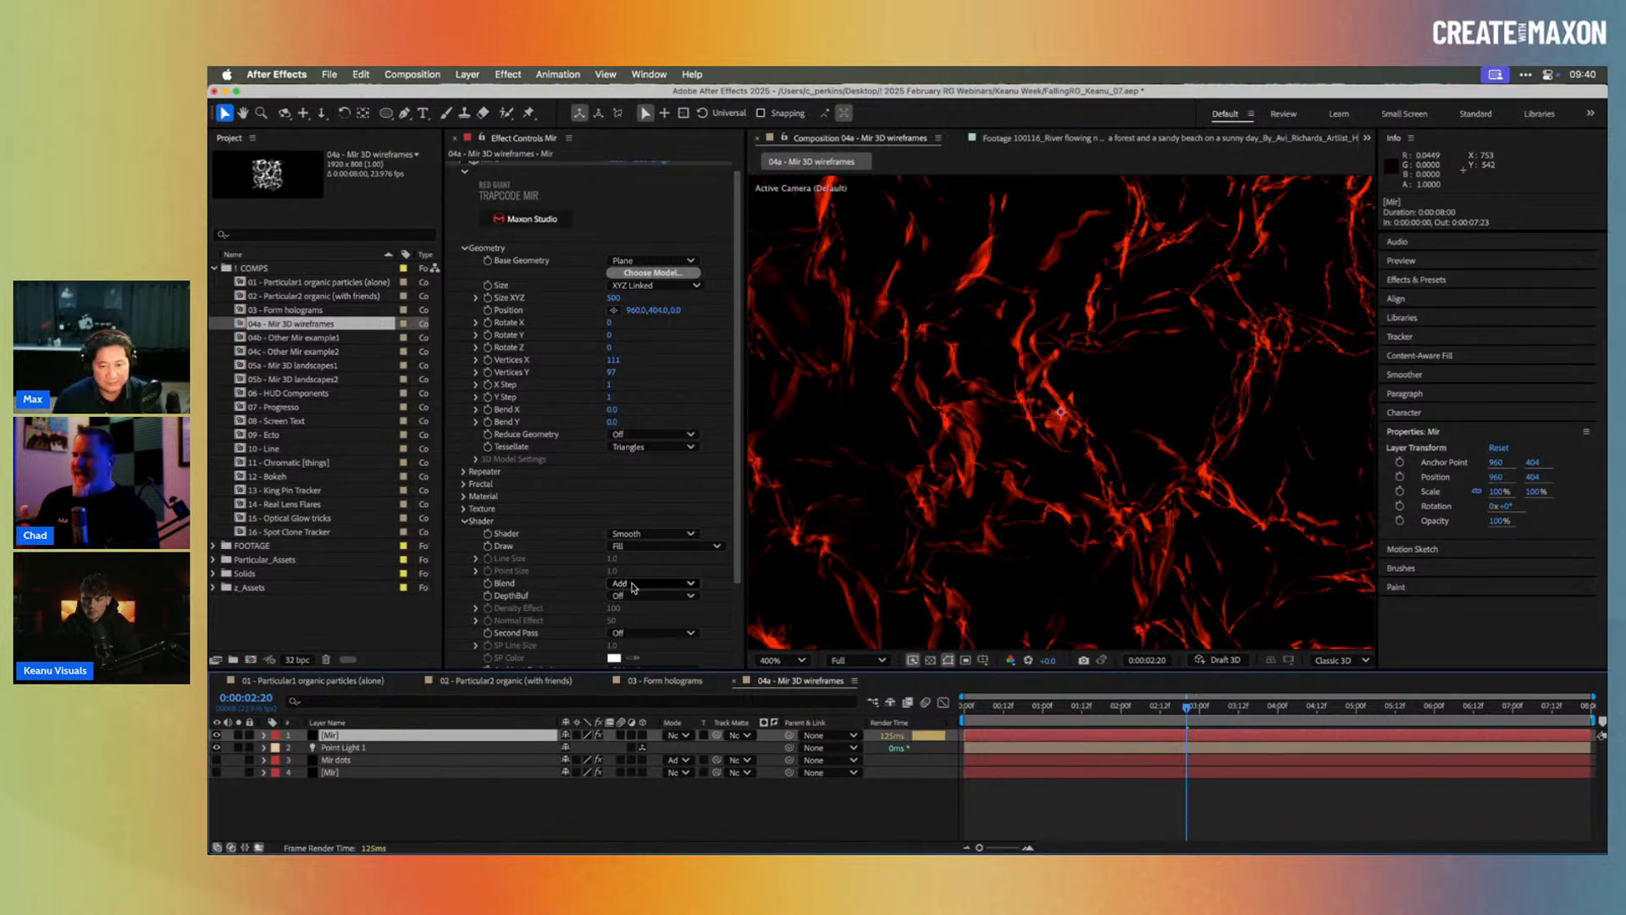
pyautogui.click(633, 587)
pyautogui.click(640, 614)
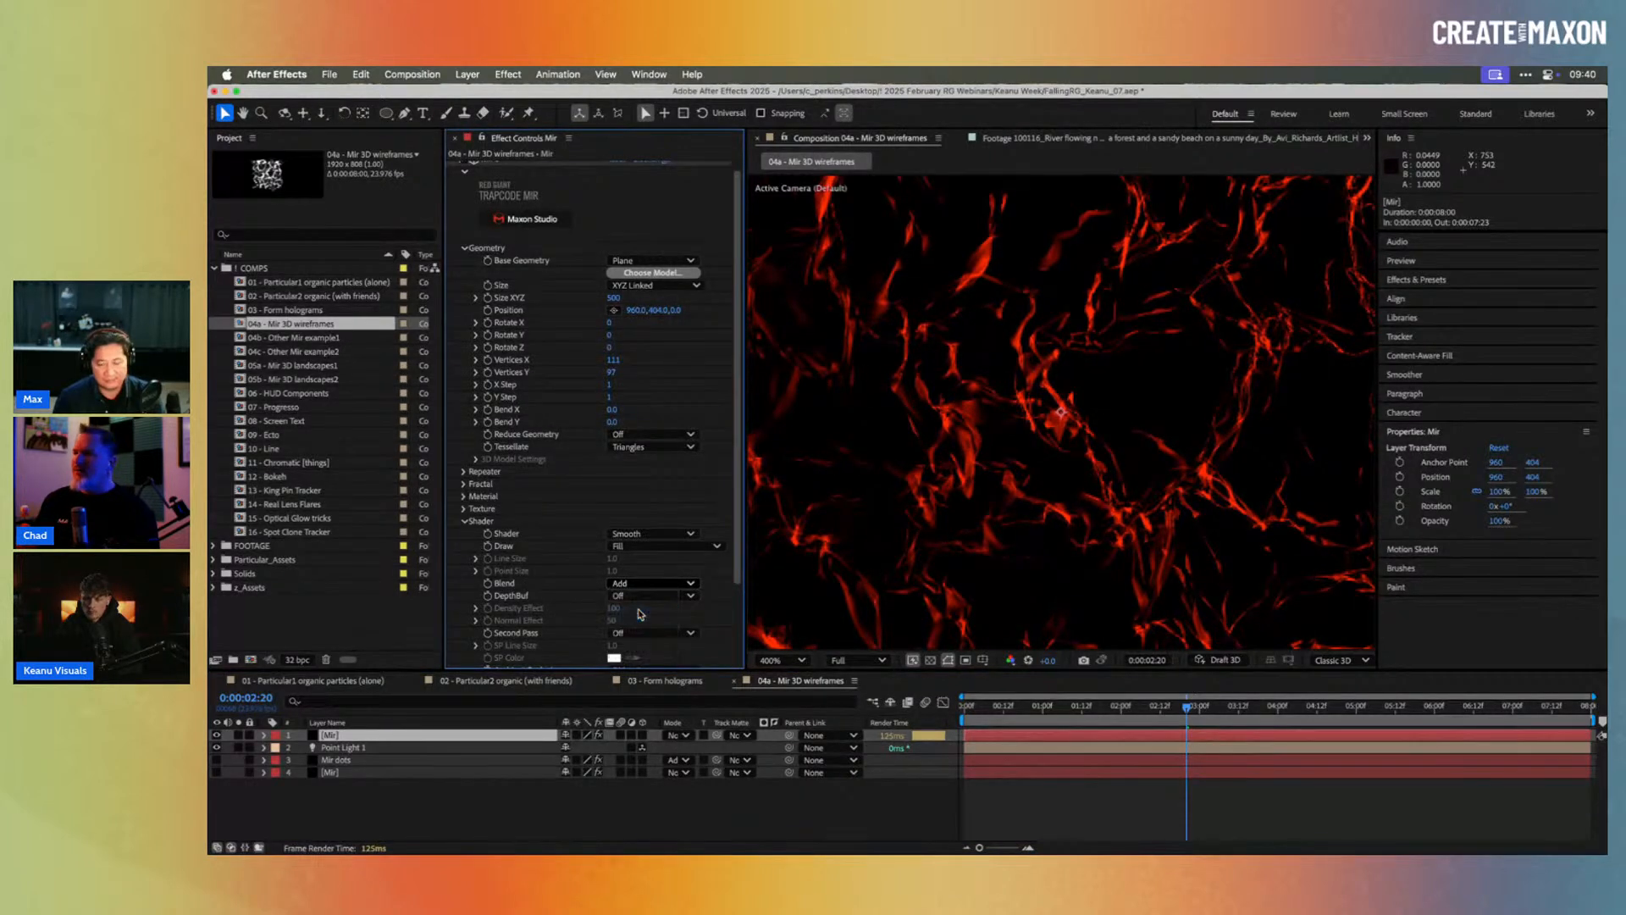
pyautogui.scroll(-1, 894, 526)
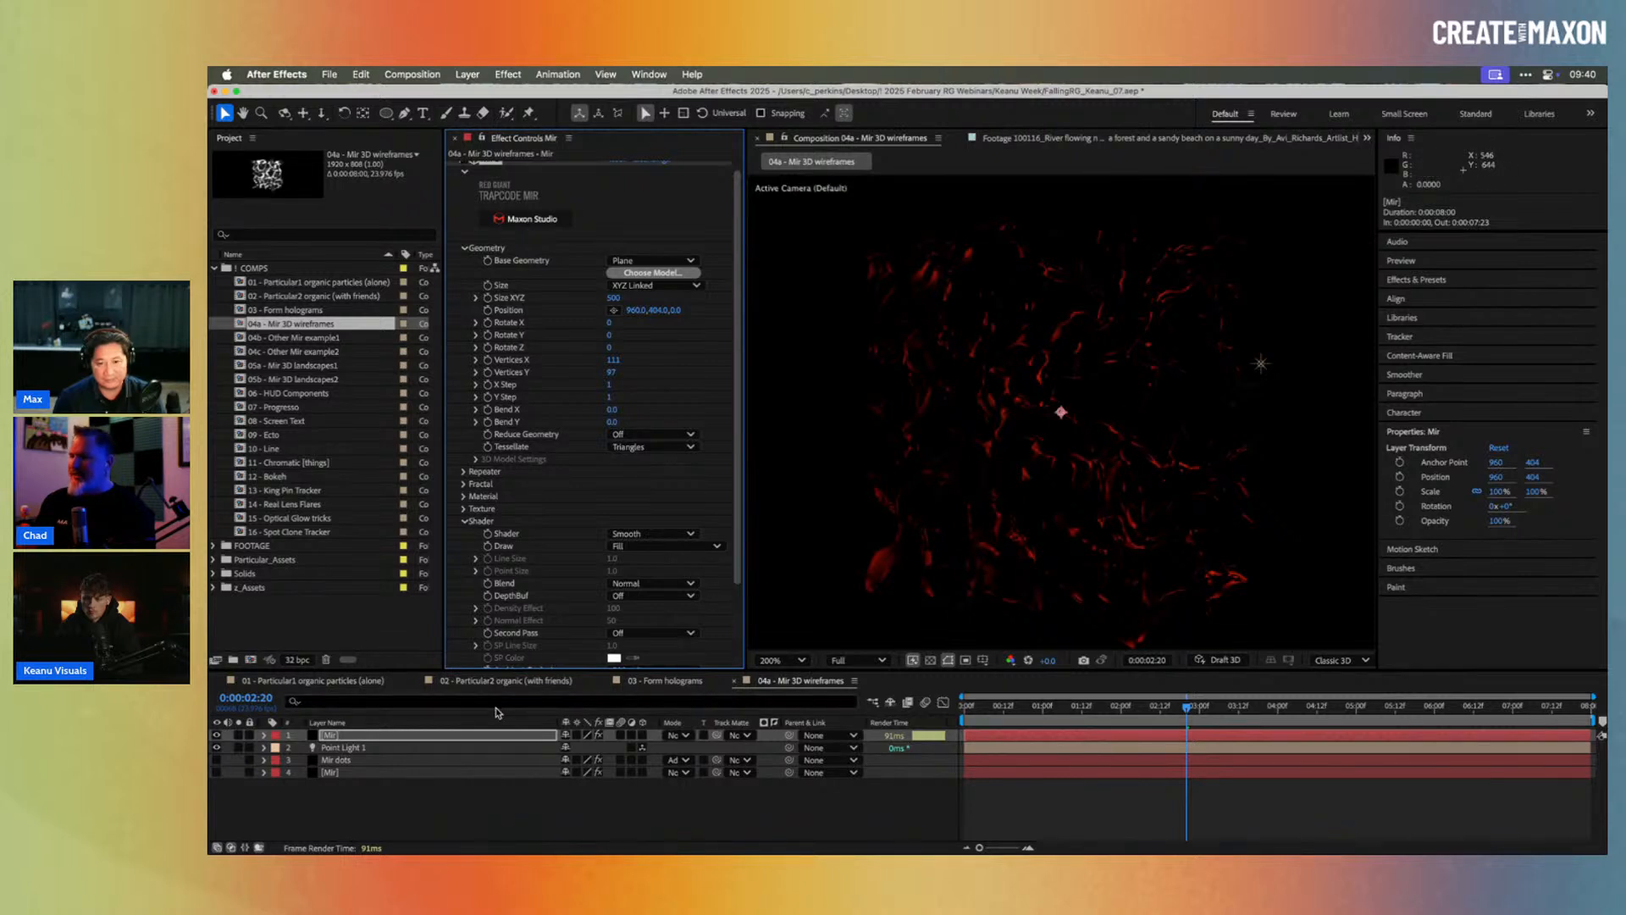
# Step: Undo the Mir blend mode change and the move of Point Light 1
pyautogui.press('super+z')
pyautogui.press('super+z')
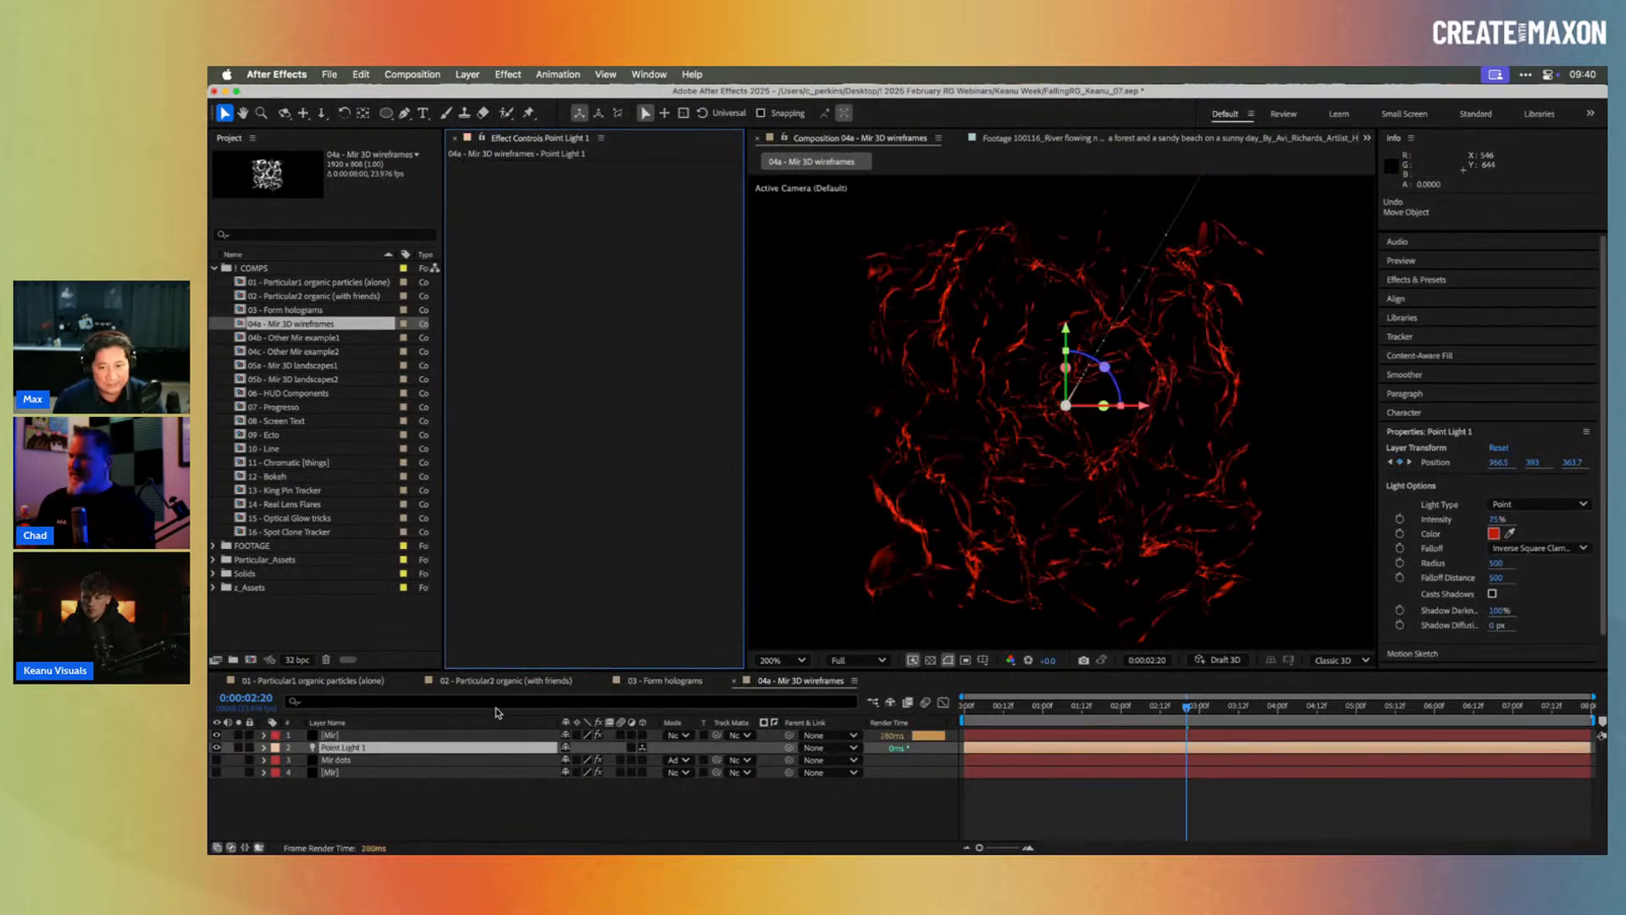
# Step: Select the top Mir layer again and try Wireframe as the shader's Draw mode
pyautogui.click(366, 736)
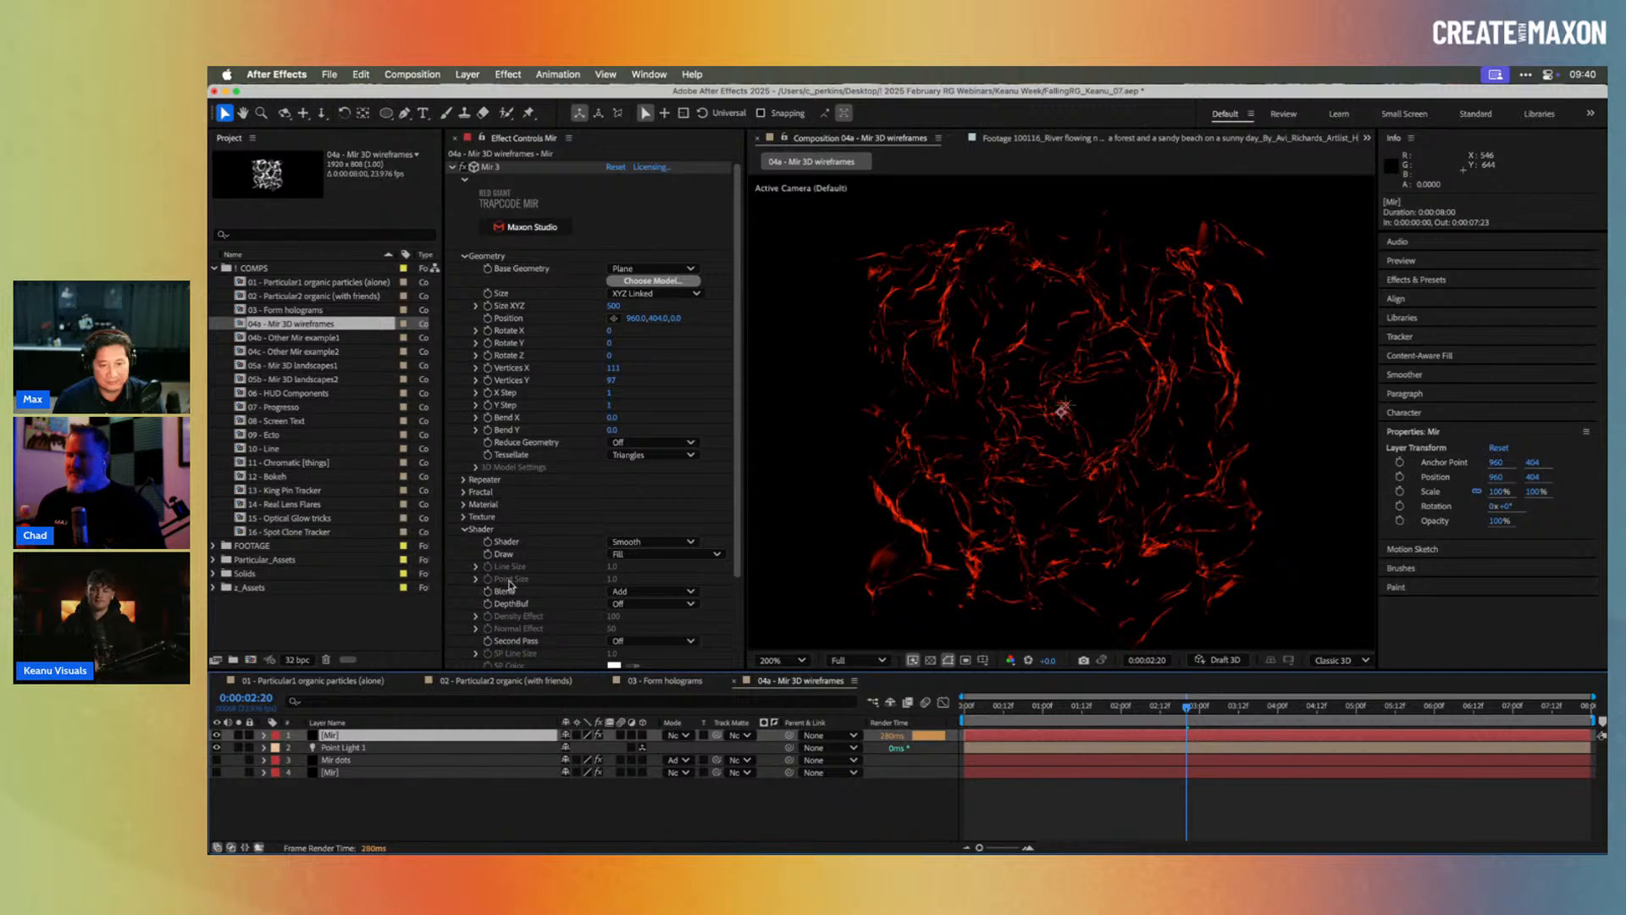
pyautogui.scroll(-2, 508, 584)
pyautogui.click(637, 499)
pyautogui.click(583, 495)
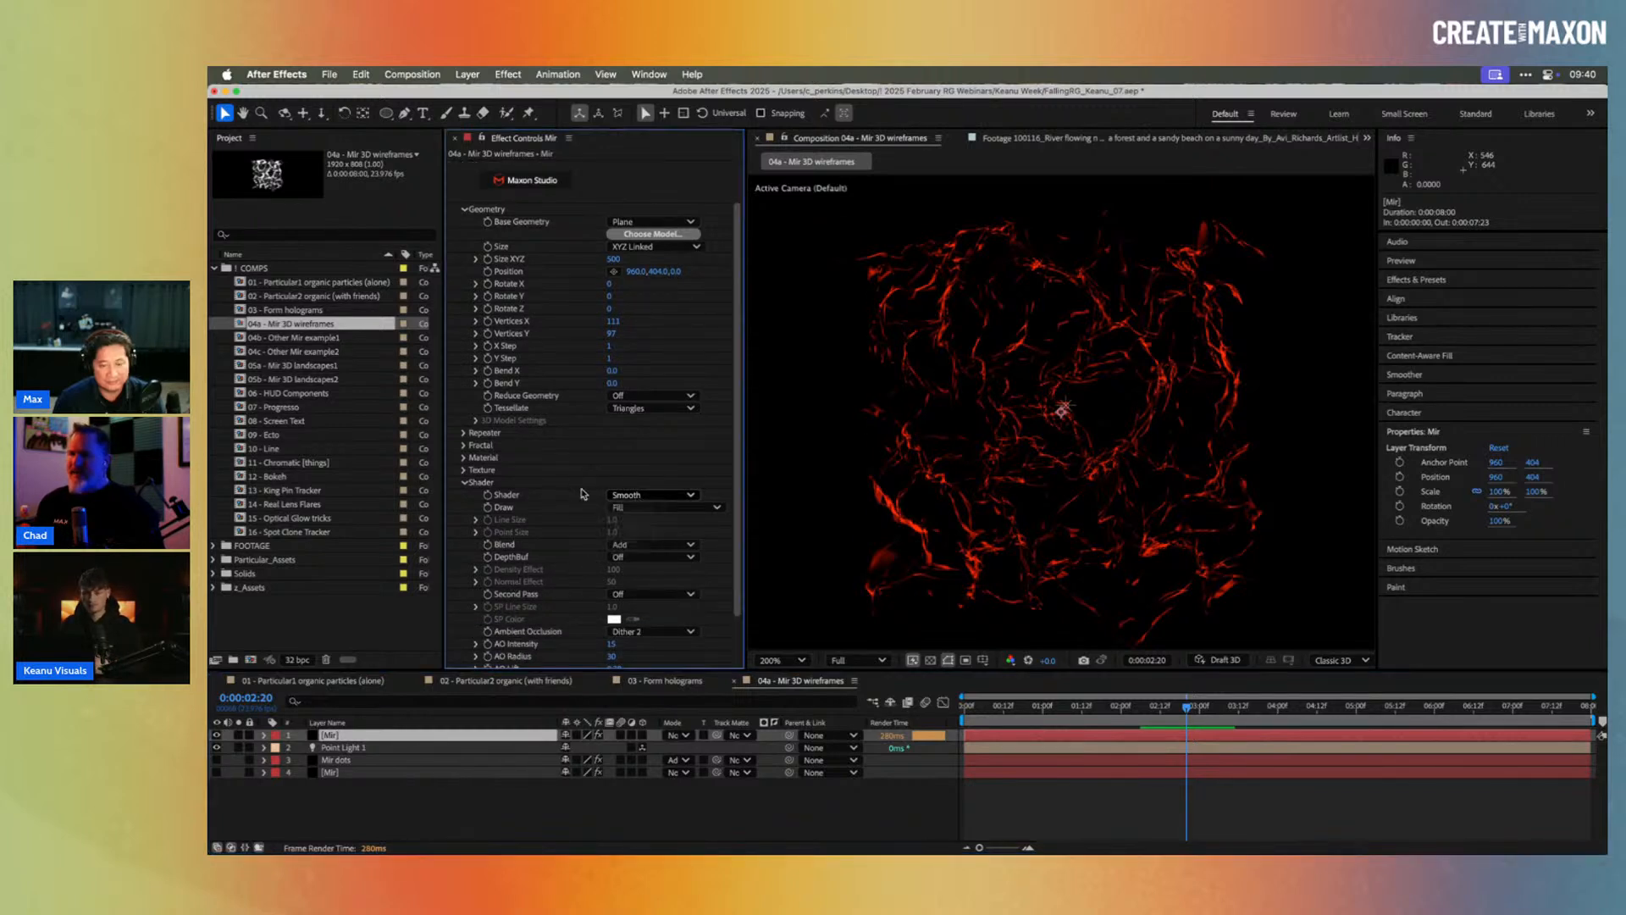
pyautogui.click(648, 511)
pyautogui.click(652, 540)
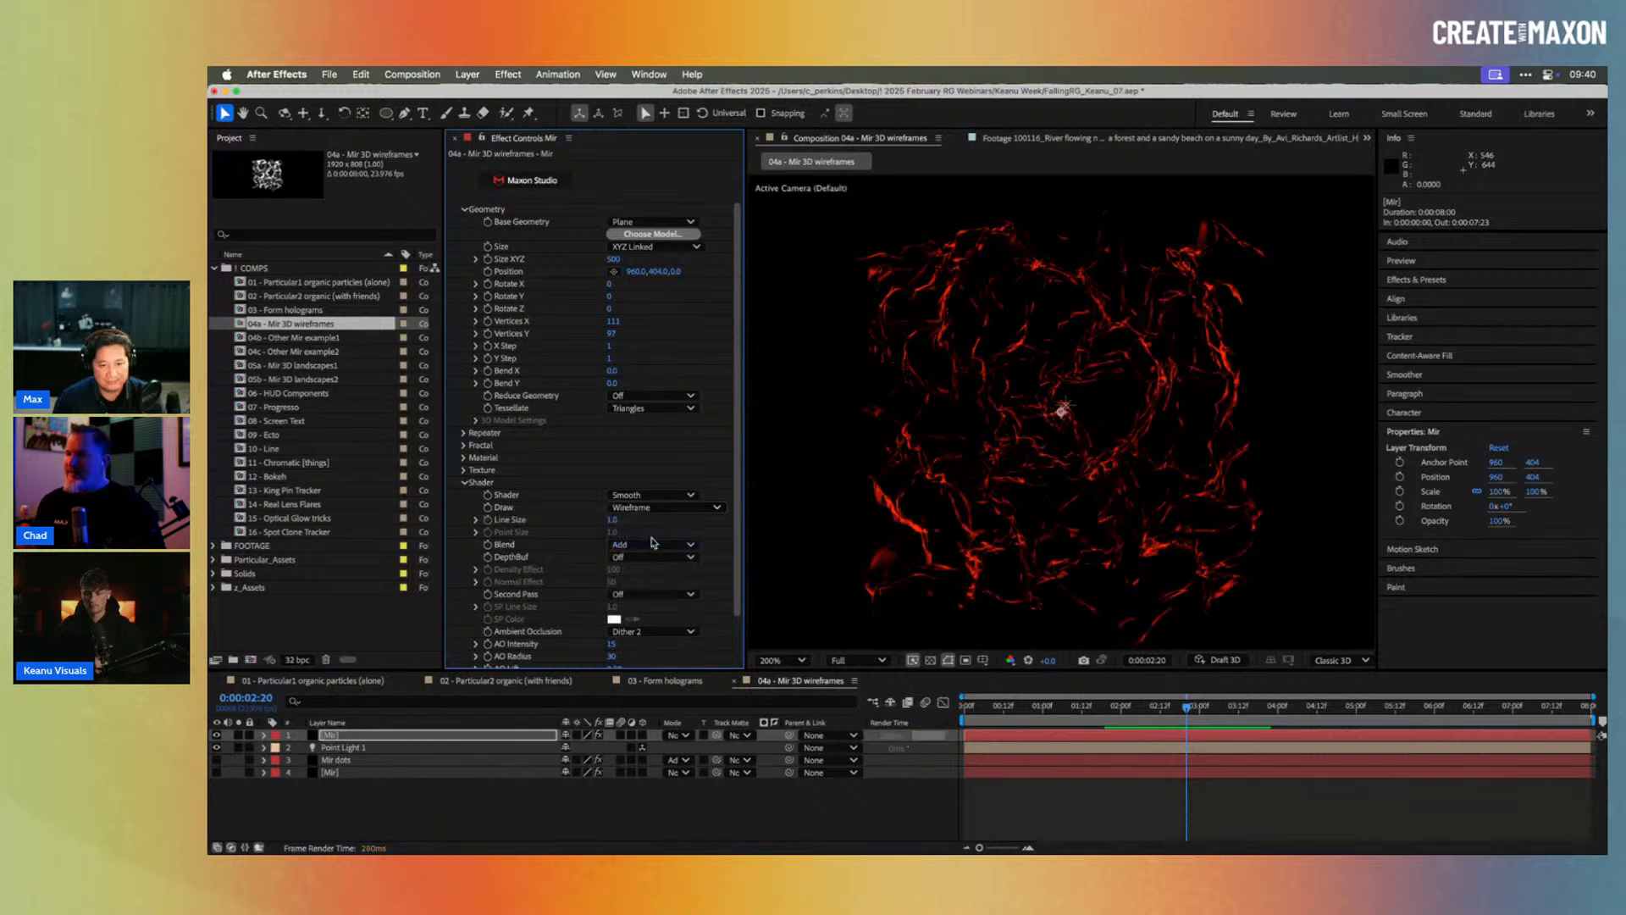
# Step: Set the shader's Draw mode back to Fill and its Second Pass to Wireframe
pyautogui.click(641, 508)
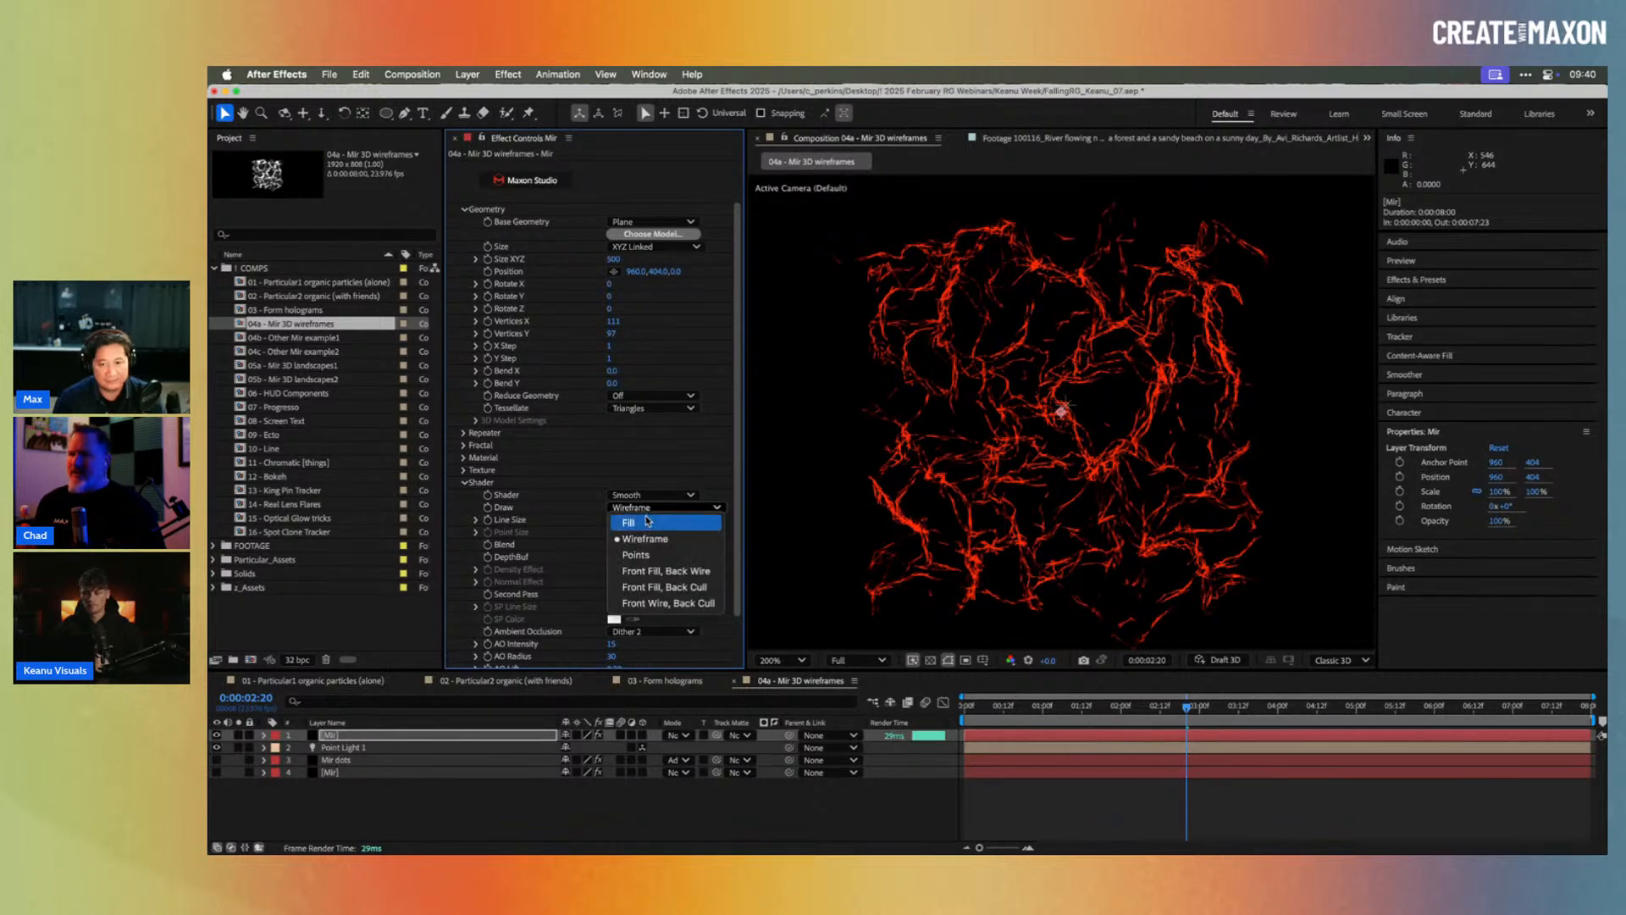
pyautogui.click(652, 526)
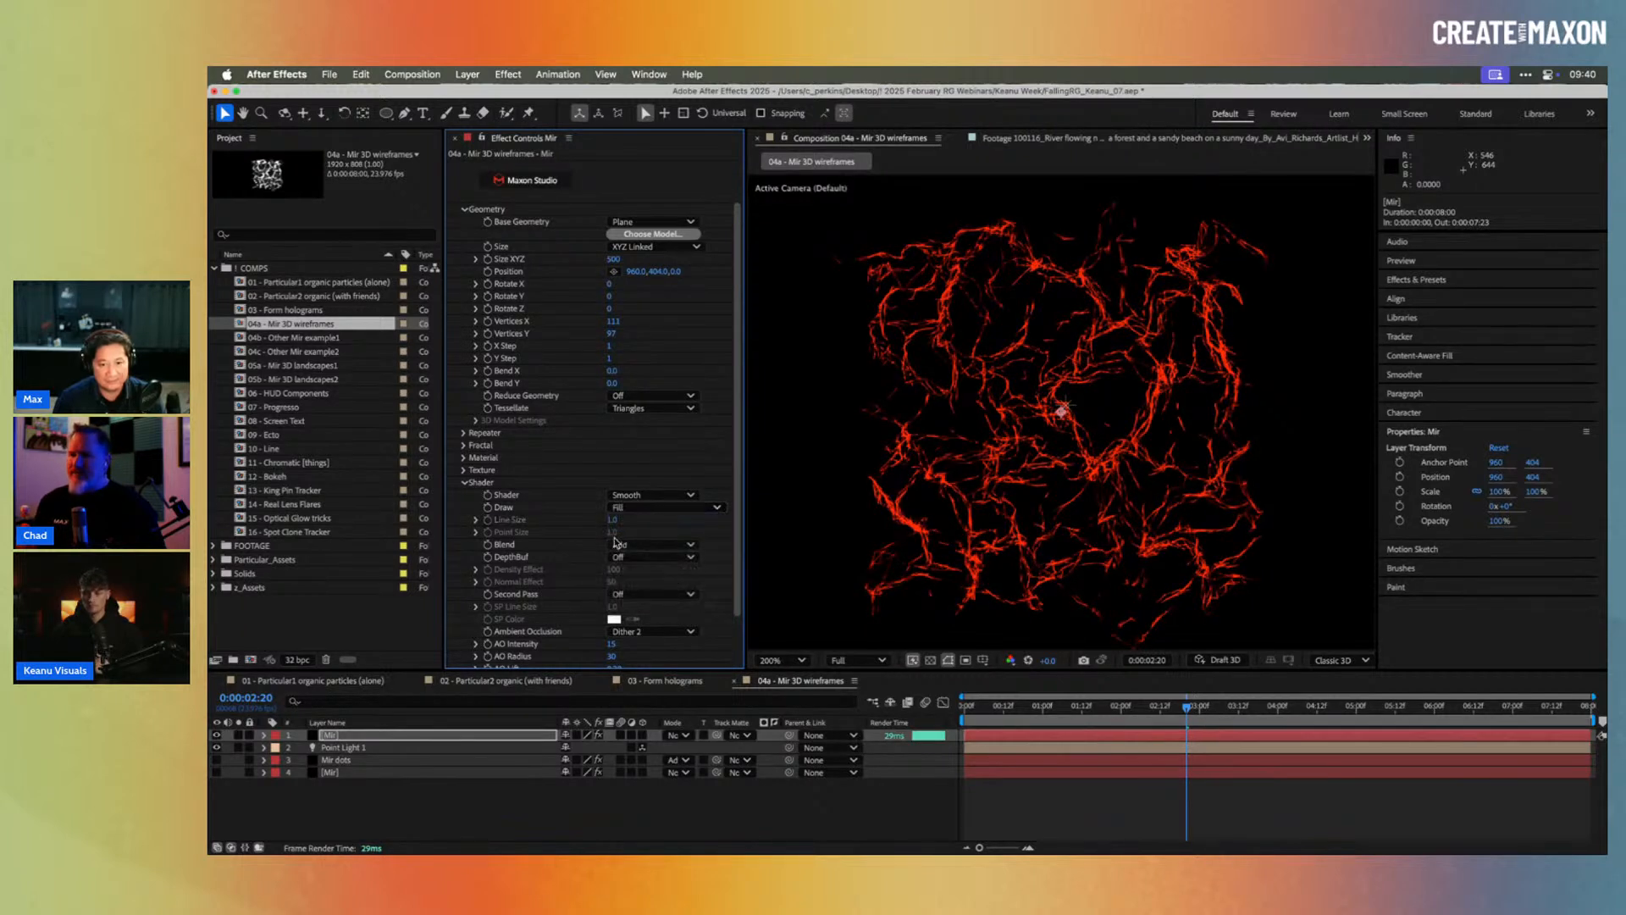
pyautogui.click(667, 593)
pyautogui.click(654, 629)
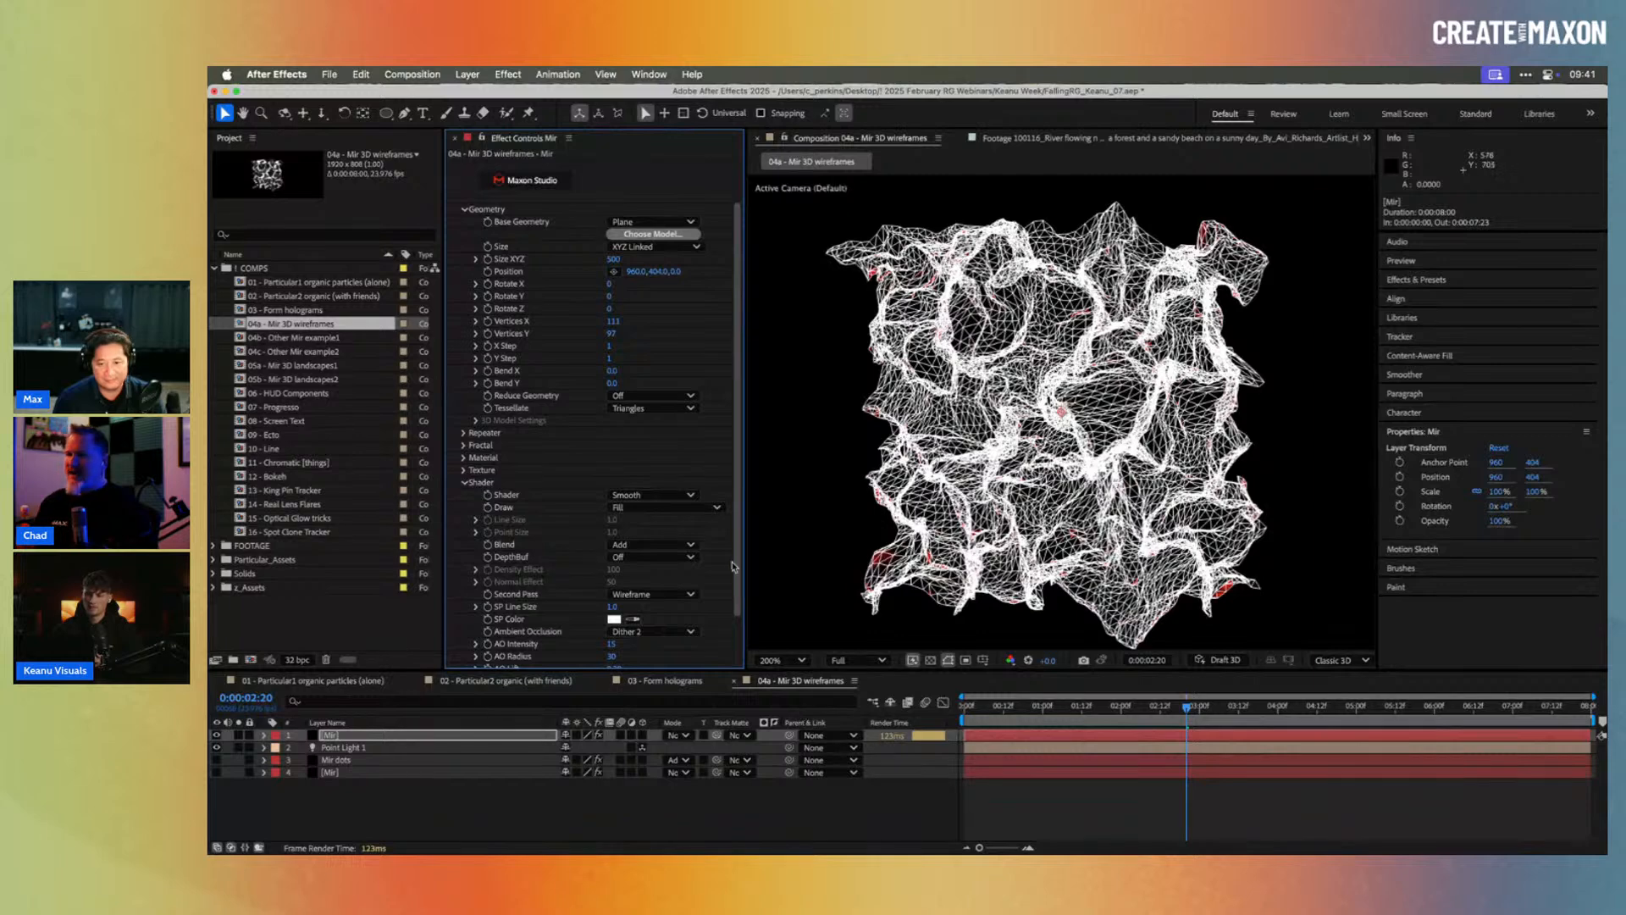
# Step: Expand Mir's Fractal settings and set Evolution to 63
pyautogui.click(463, 445)
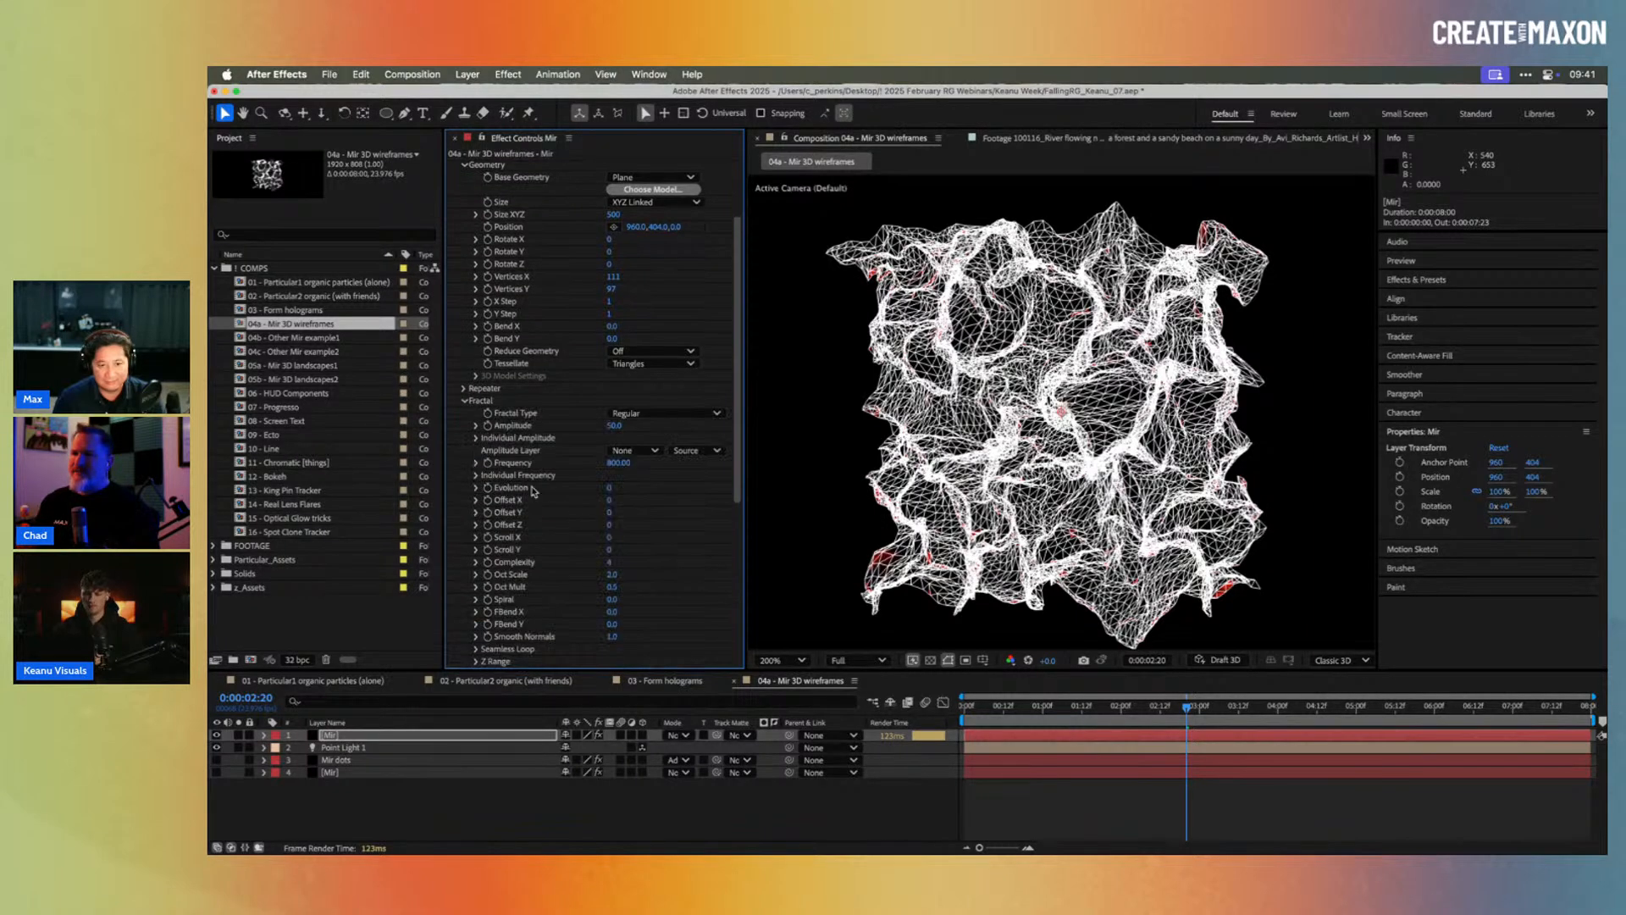
pyautogui.moveTo(611, 488); pyautogui.dragTo(654, 477)
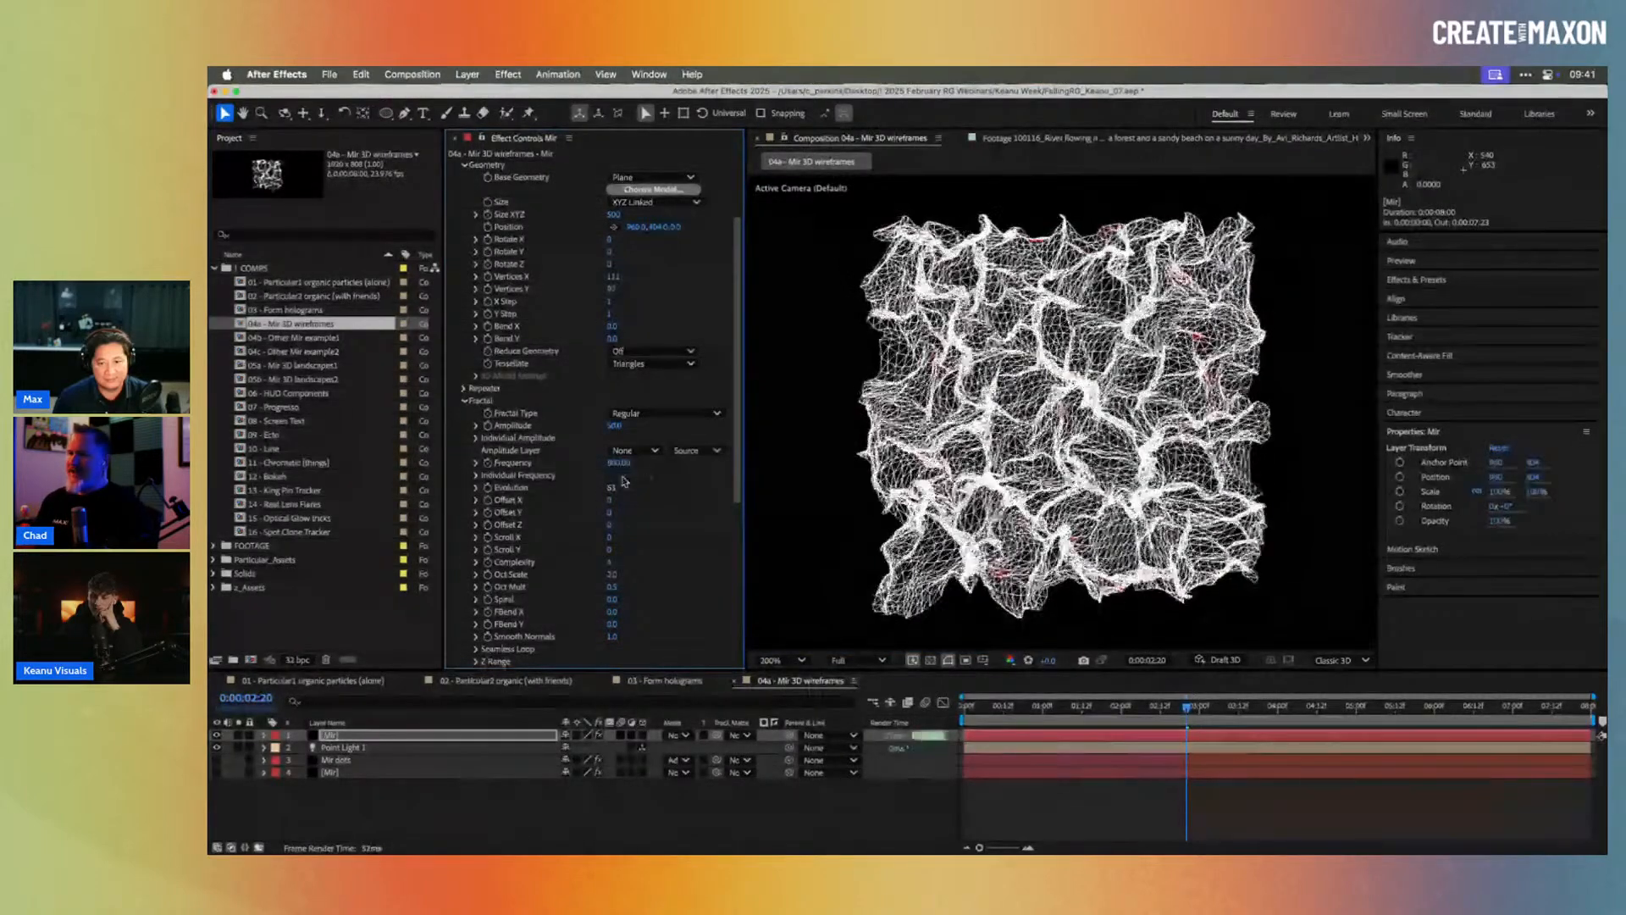
# Step: Browse the 3D models available as Mir's base geometry, from the C4d set through Geometry to Custom, and leave without applying one
pyautogui.scroll(3, 551, 449)
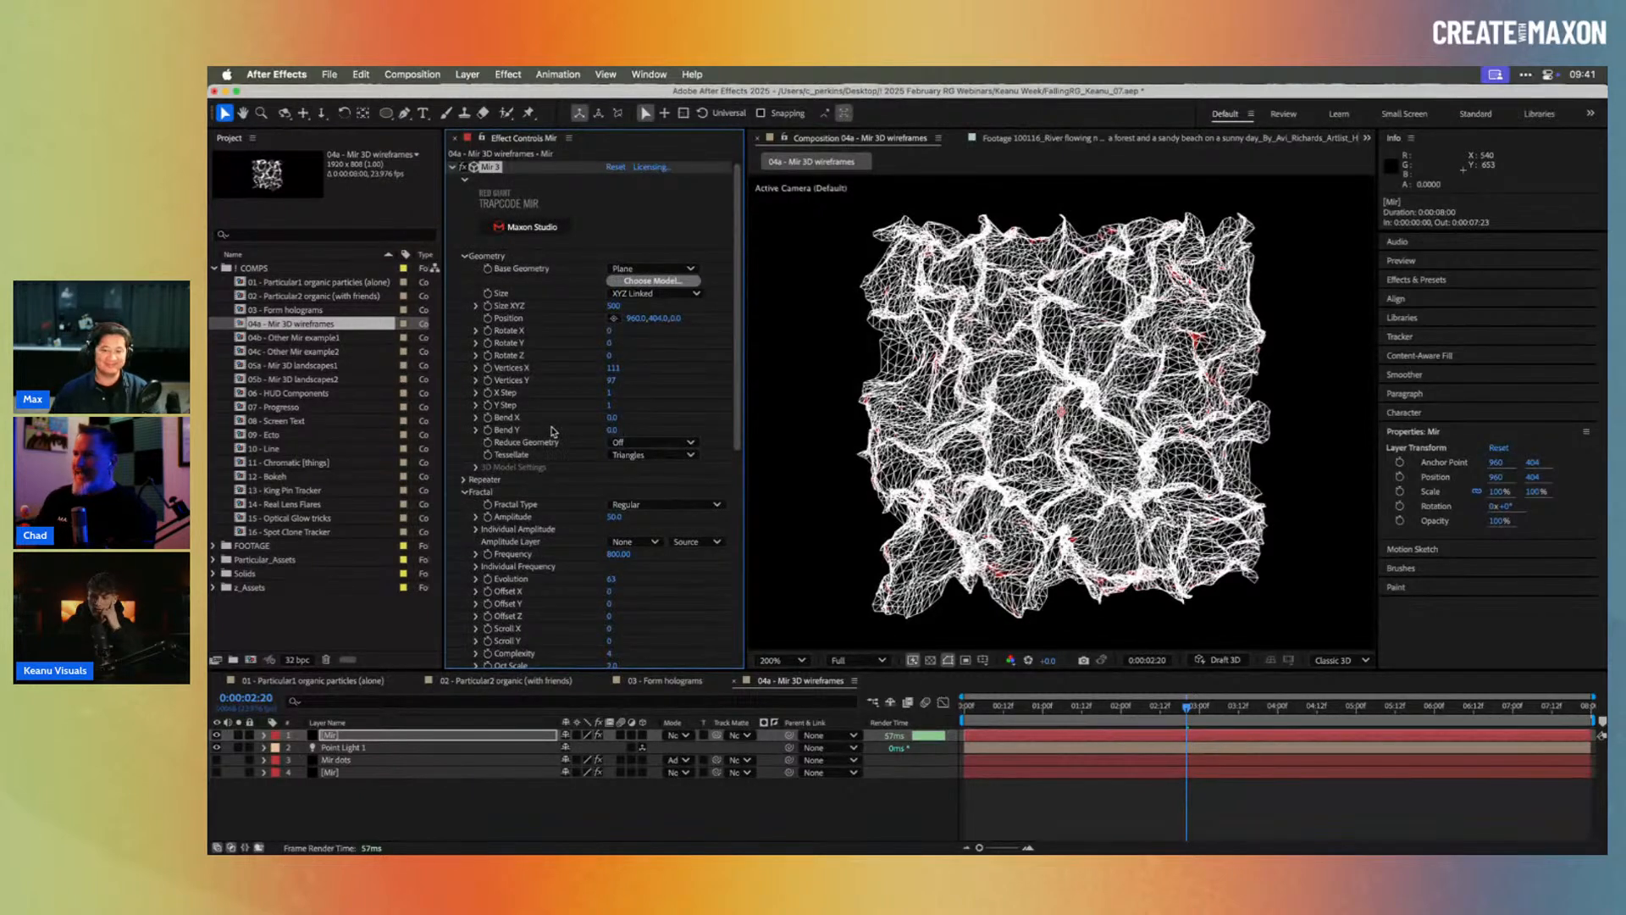
pyautogui.click(648, 283)
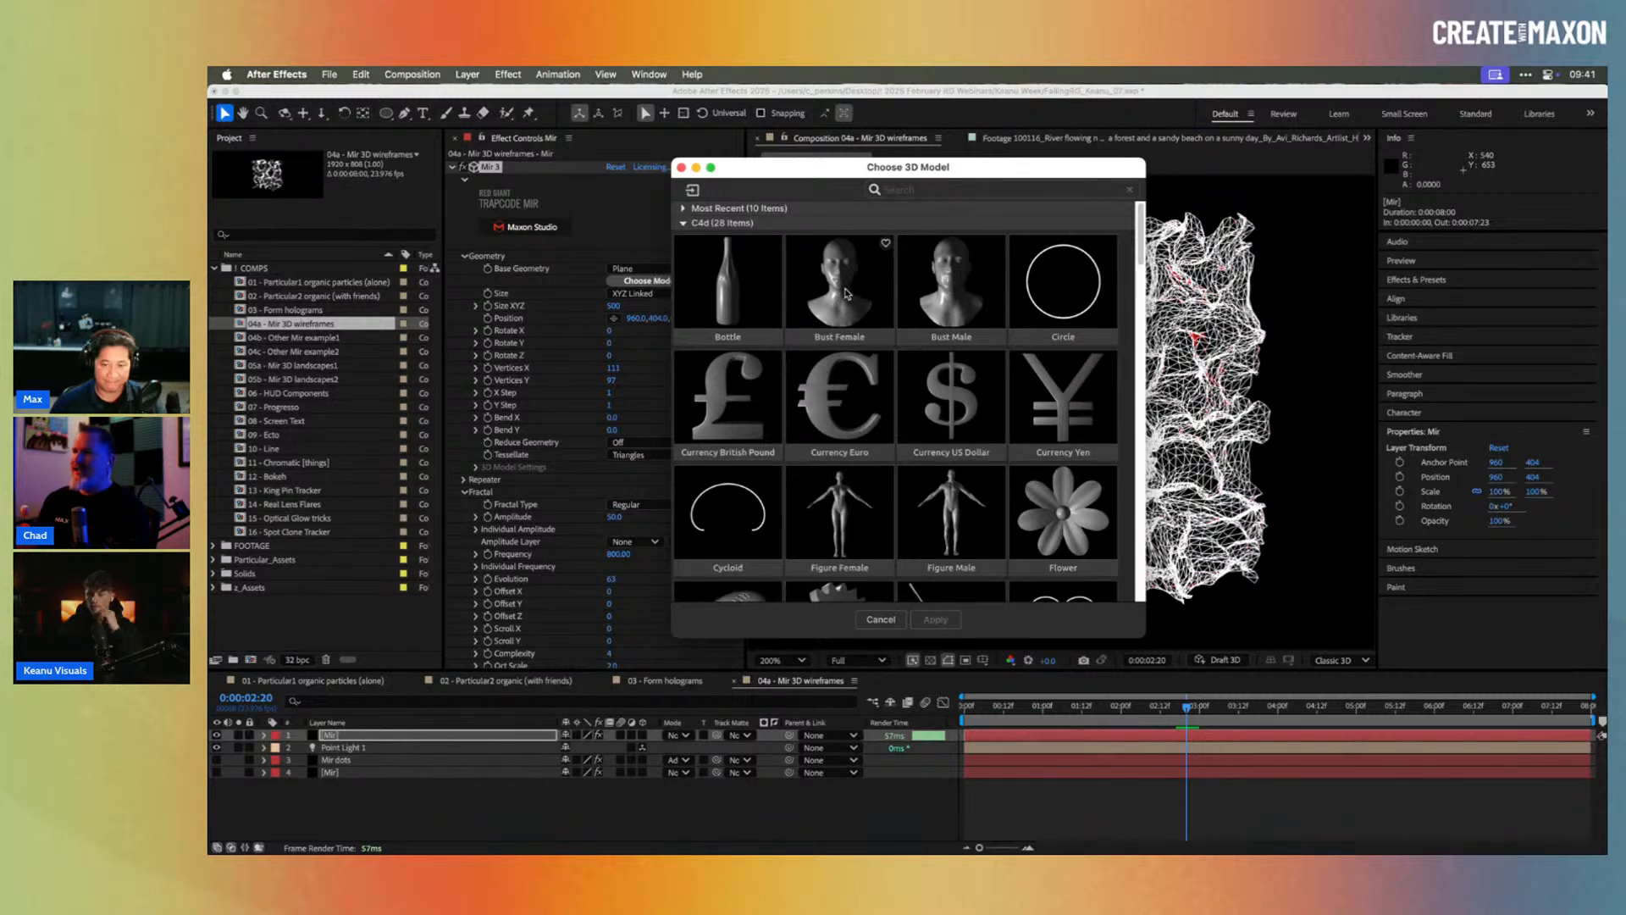
pyautogui.scroll(-5, 932, 390)
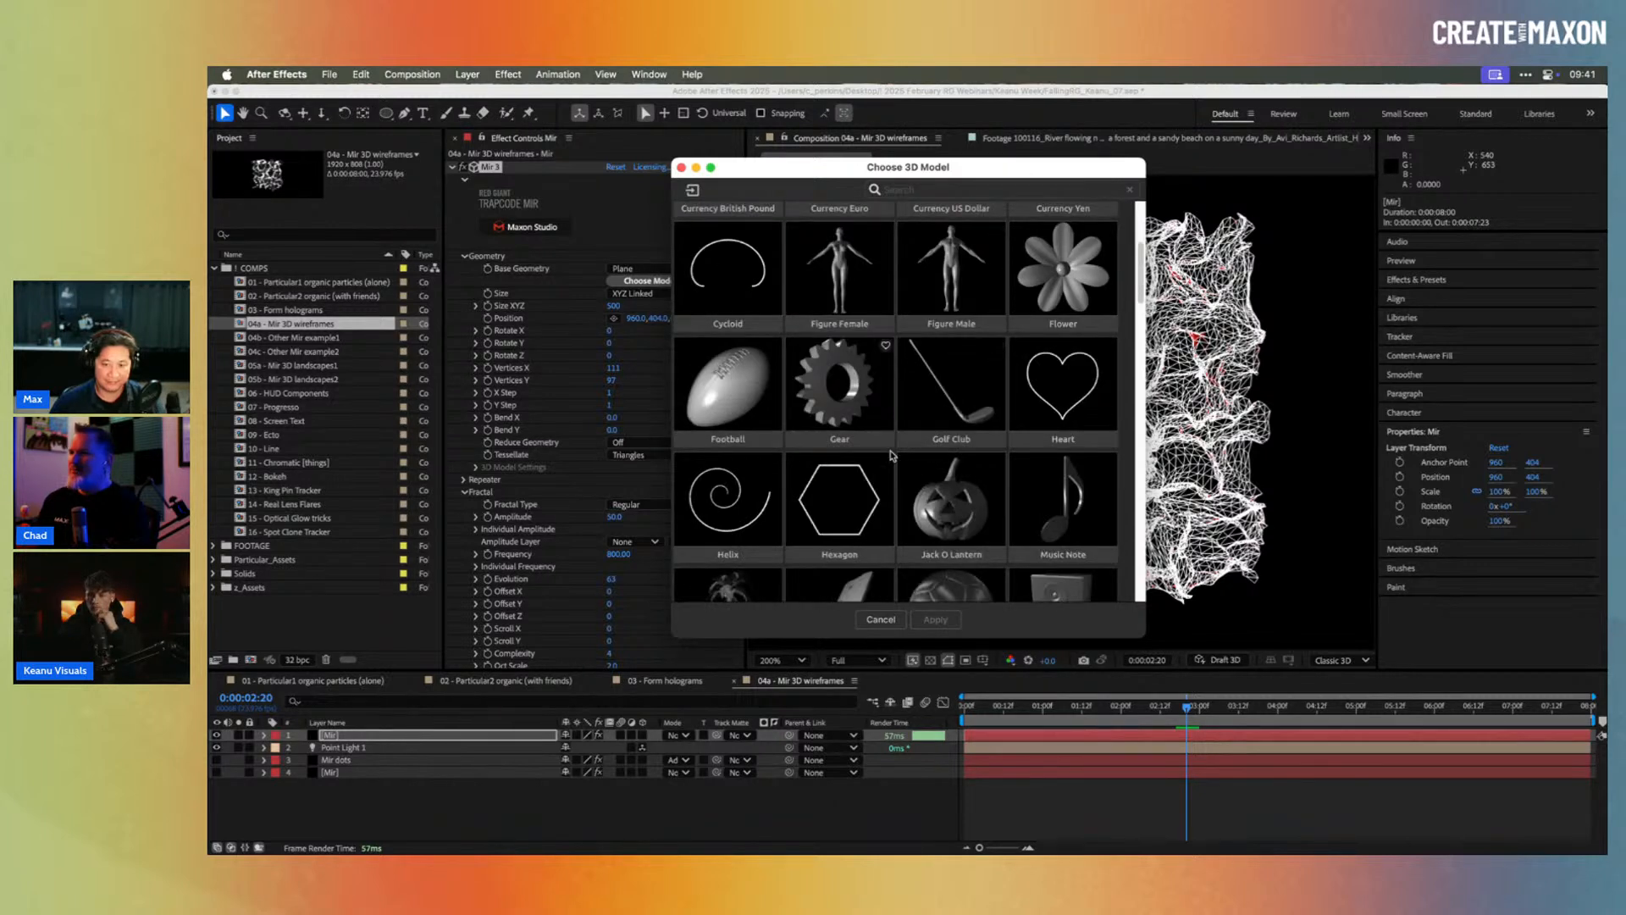
pyautogui.scroll(-3, 947, 349)
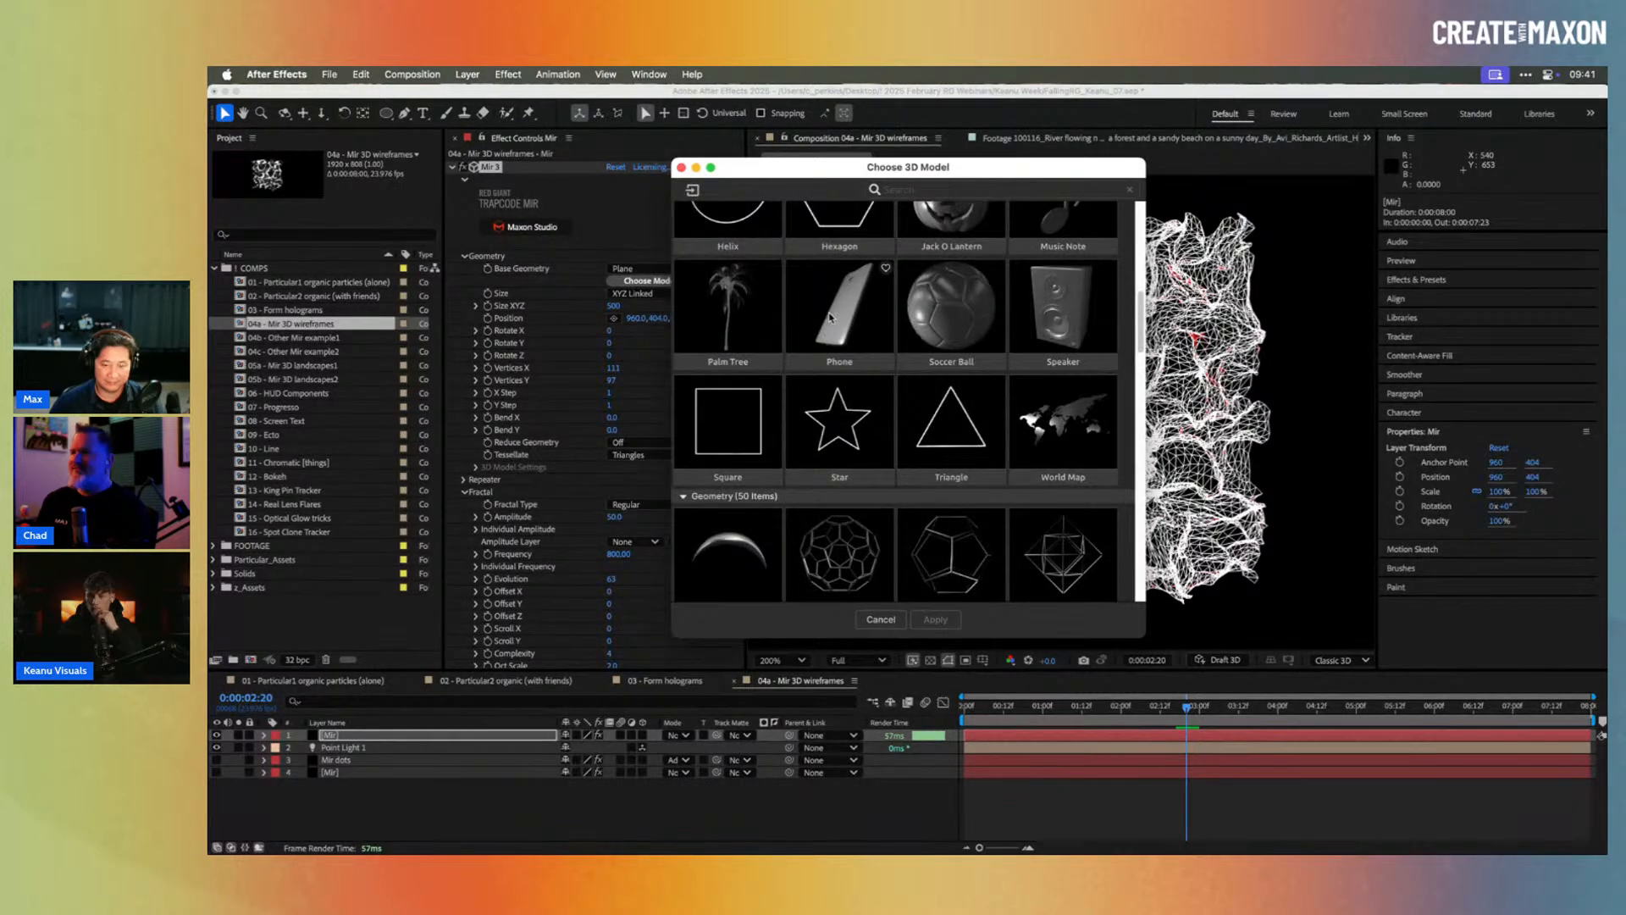
pyautogui.scroll(-8, 830, 318)
pyautogui.scroll(-10, 942, 403)
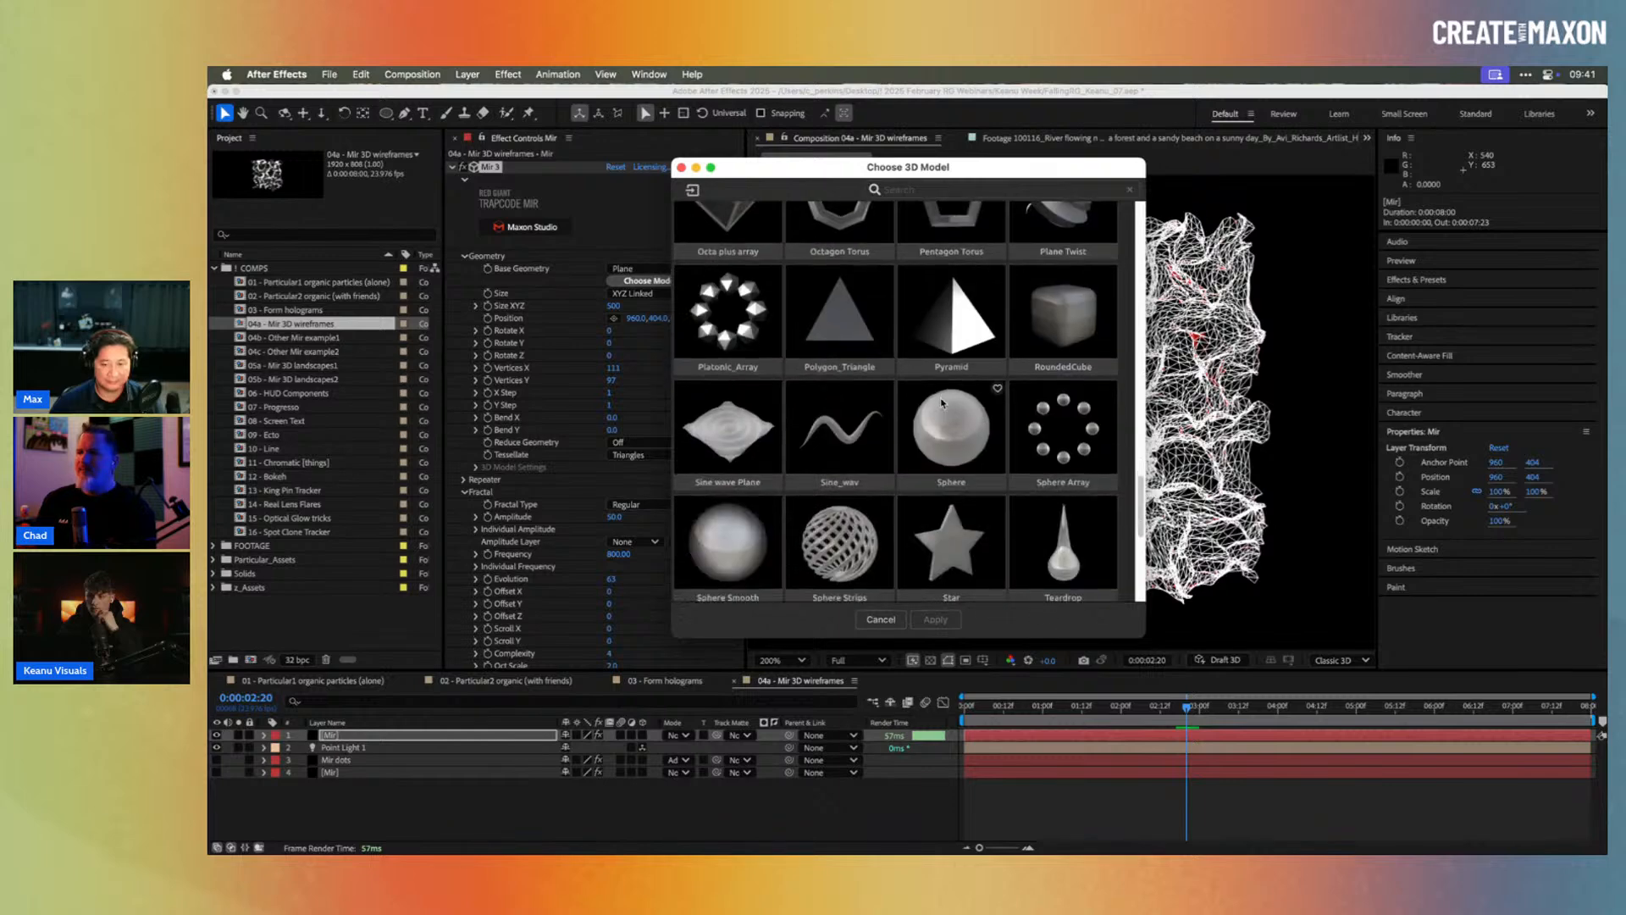
pyautogui.scroll(-3, 941, 403)
pyautogui.scroll(-6, 942, 403)
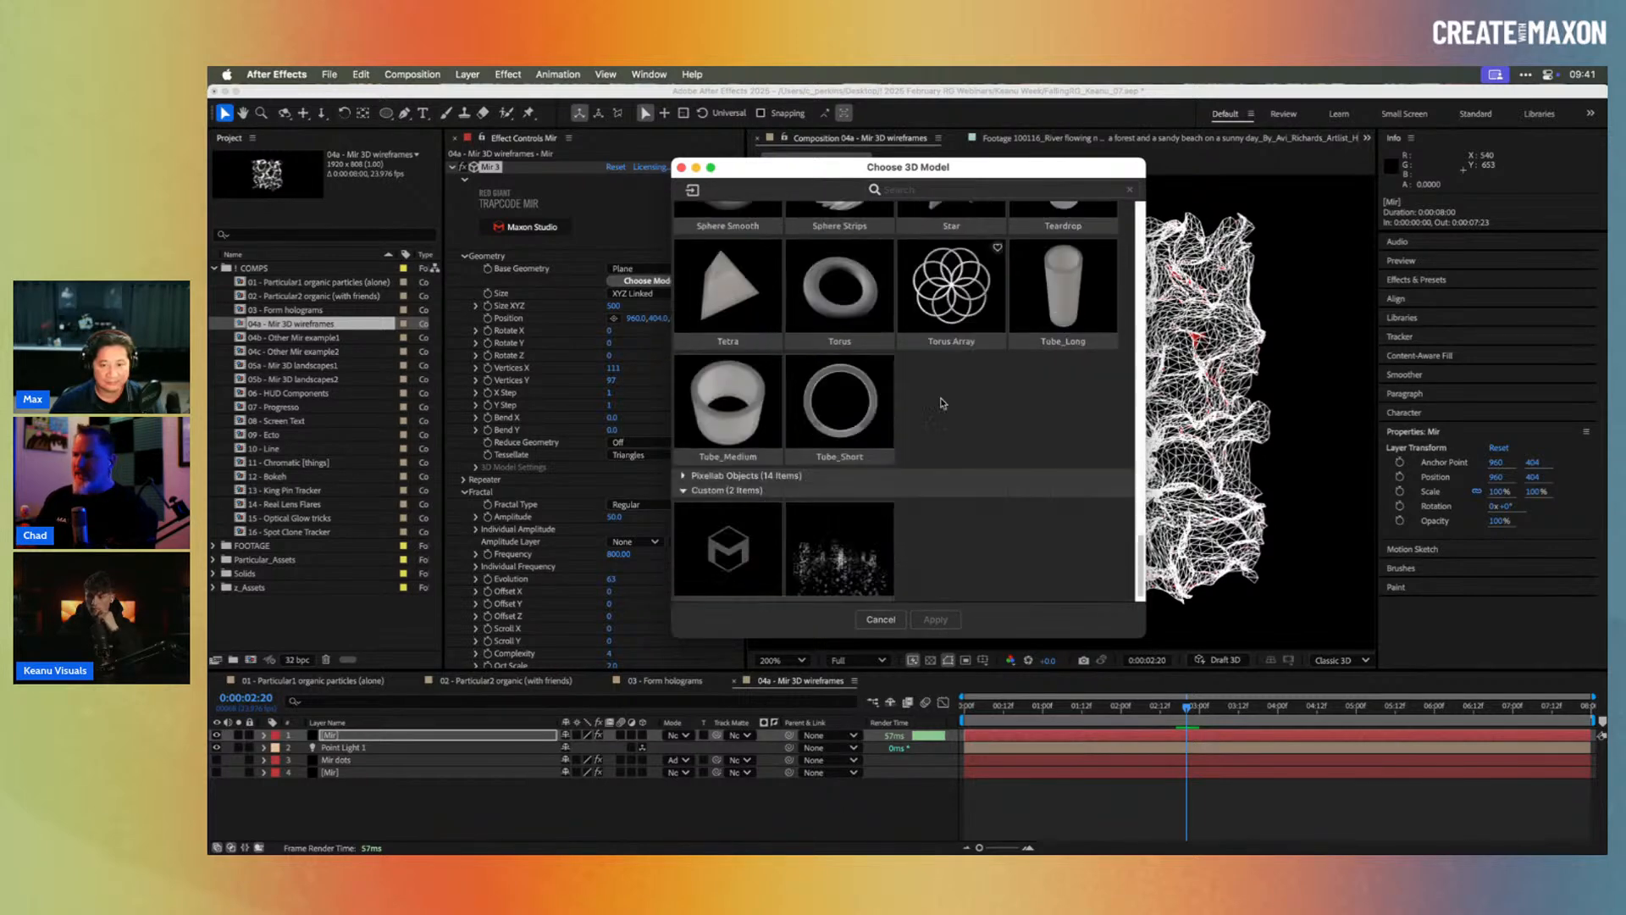
pyautogui.scroll(8, 943, 403)
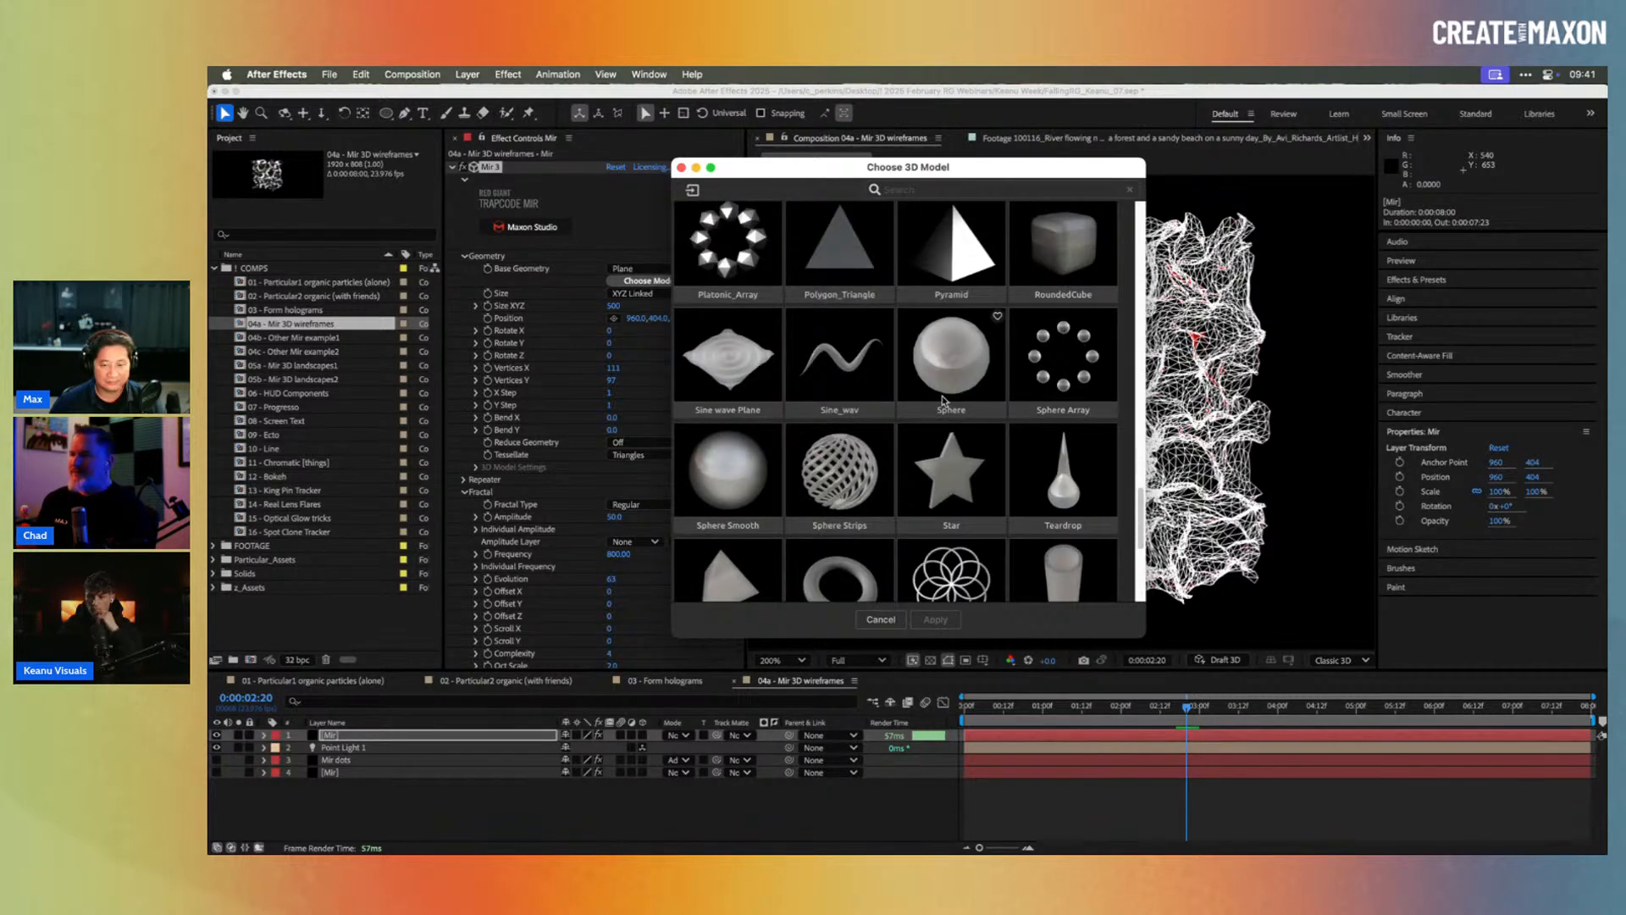
pyautogui.scroll(-3, 943, 402)
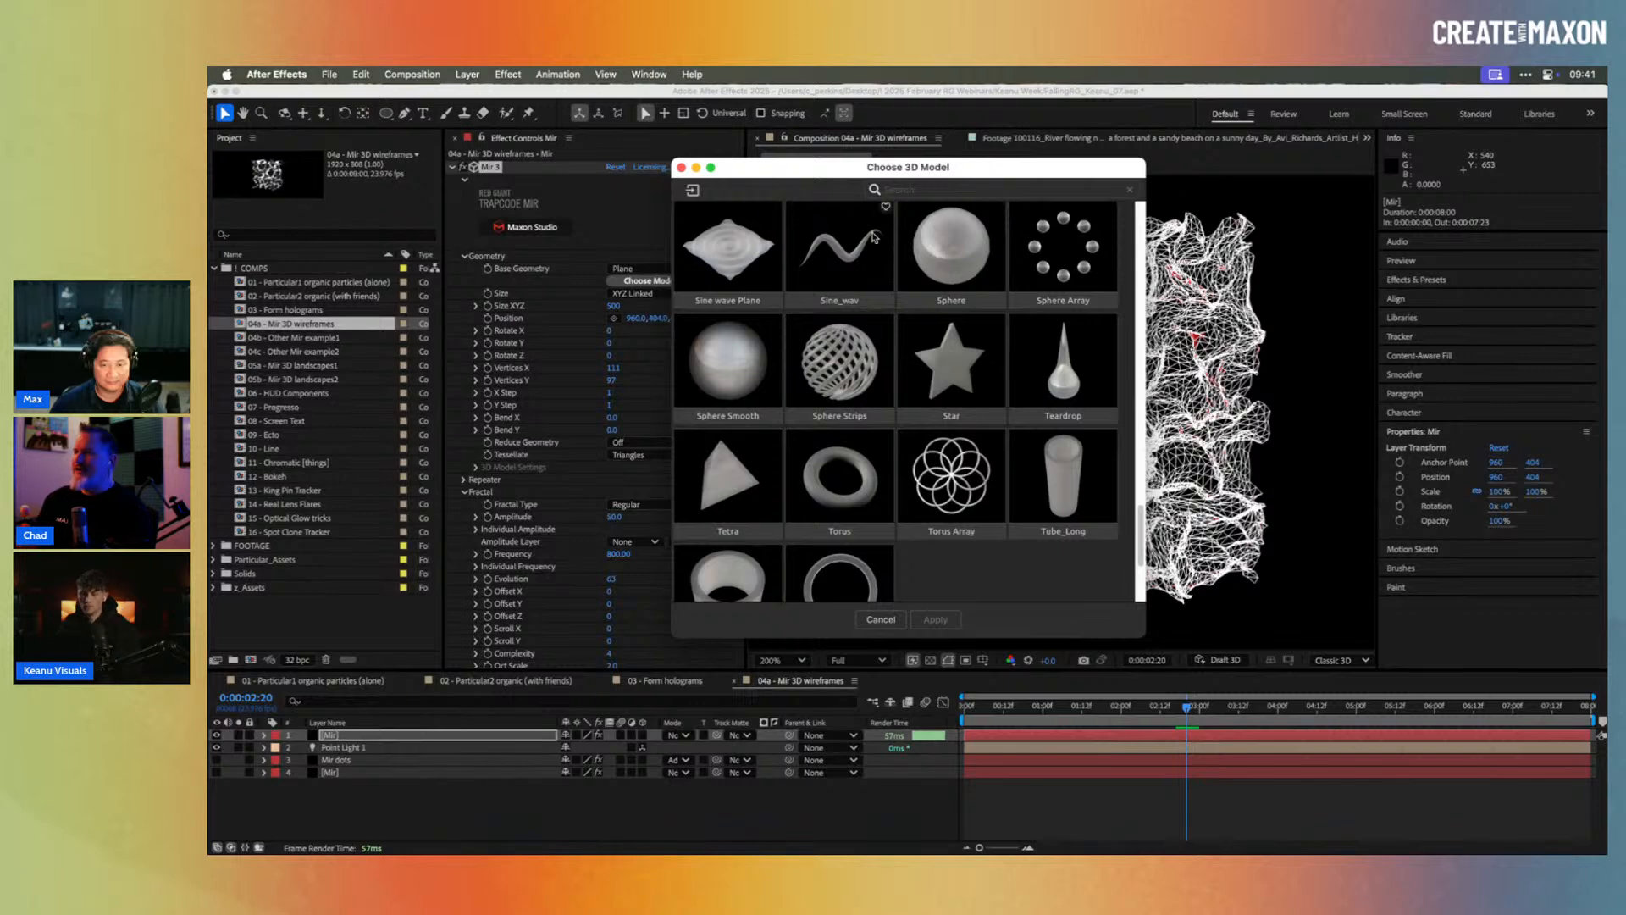
pyautogui.click(881, 620)
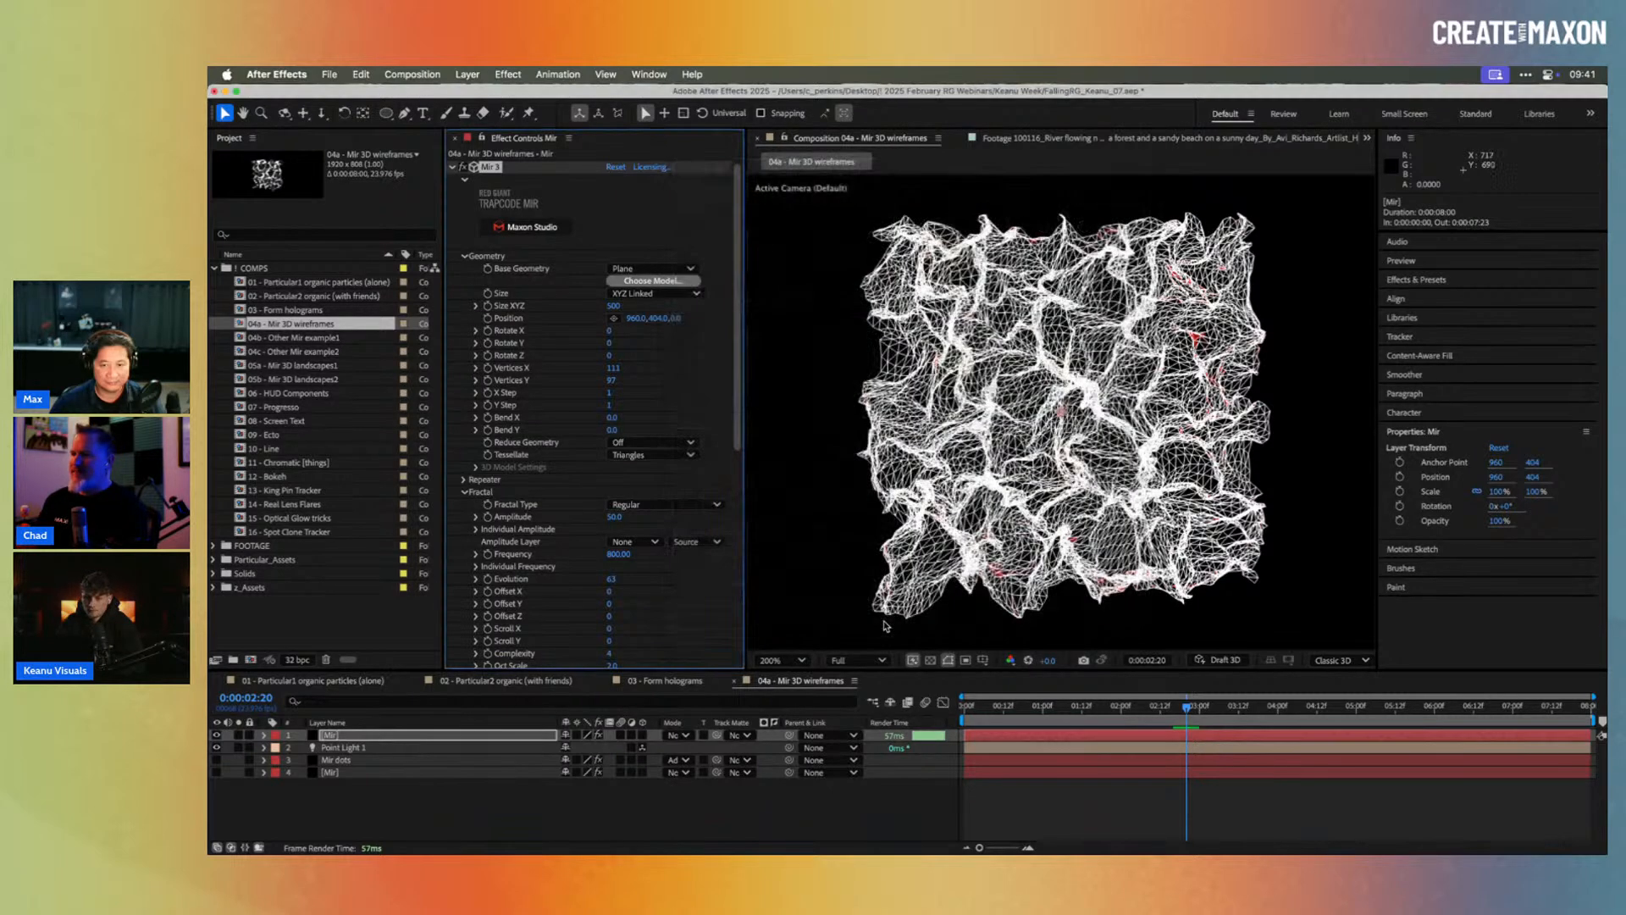
# Step: Hide the top Mir layer, show the bottom Mir layer, and preview its tunnel animation up to 0:00:03:23
pyautogui.click(216, 735)
pyautogui.click(216, 772)
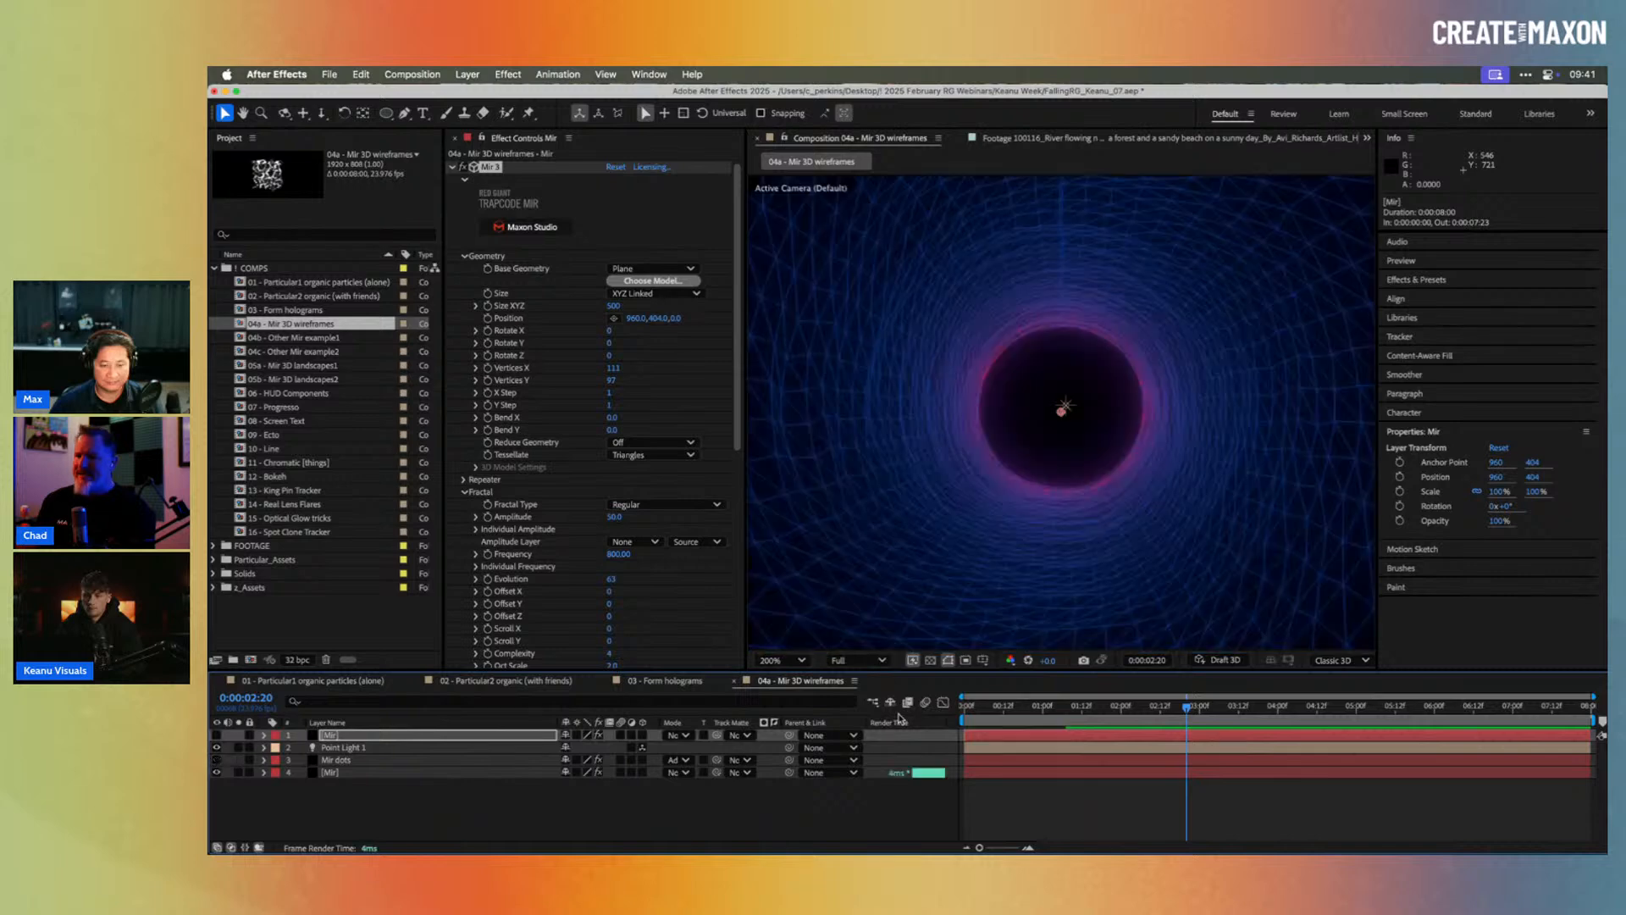
pyautogui.moveTo(1037, 713); pyautogui.dragTo(1275, 708)
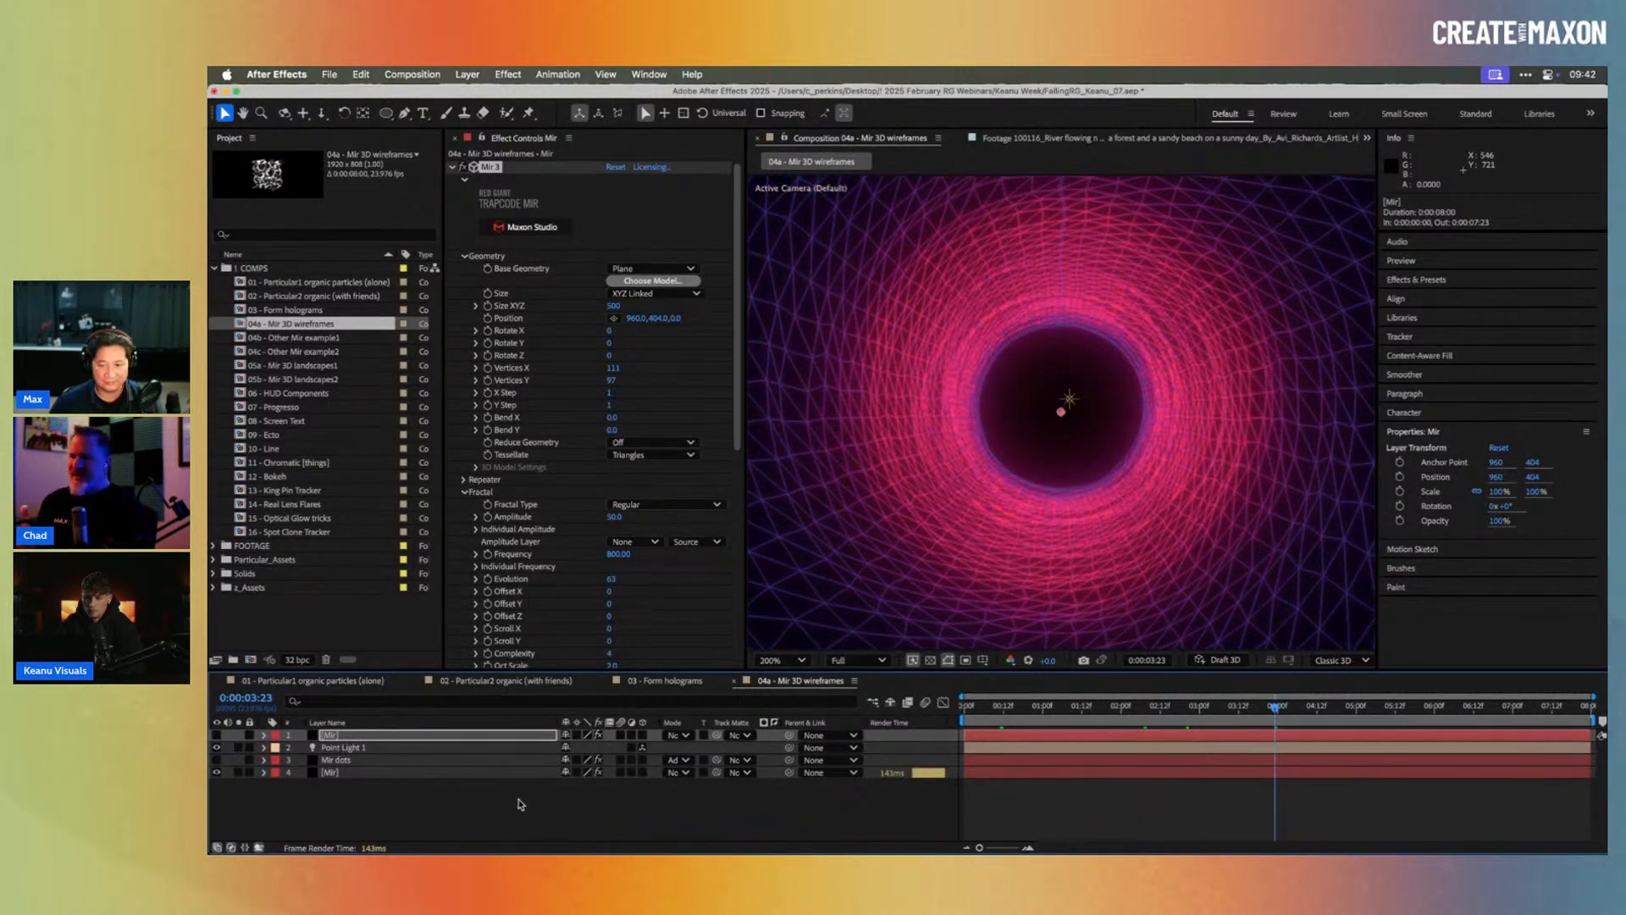
# Step: Add a two-node camera with the default settings and orbit it slightly around the wireframe tunnel
pyautogui.press('super+alt+shift+c')
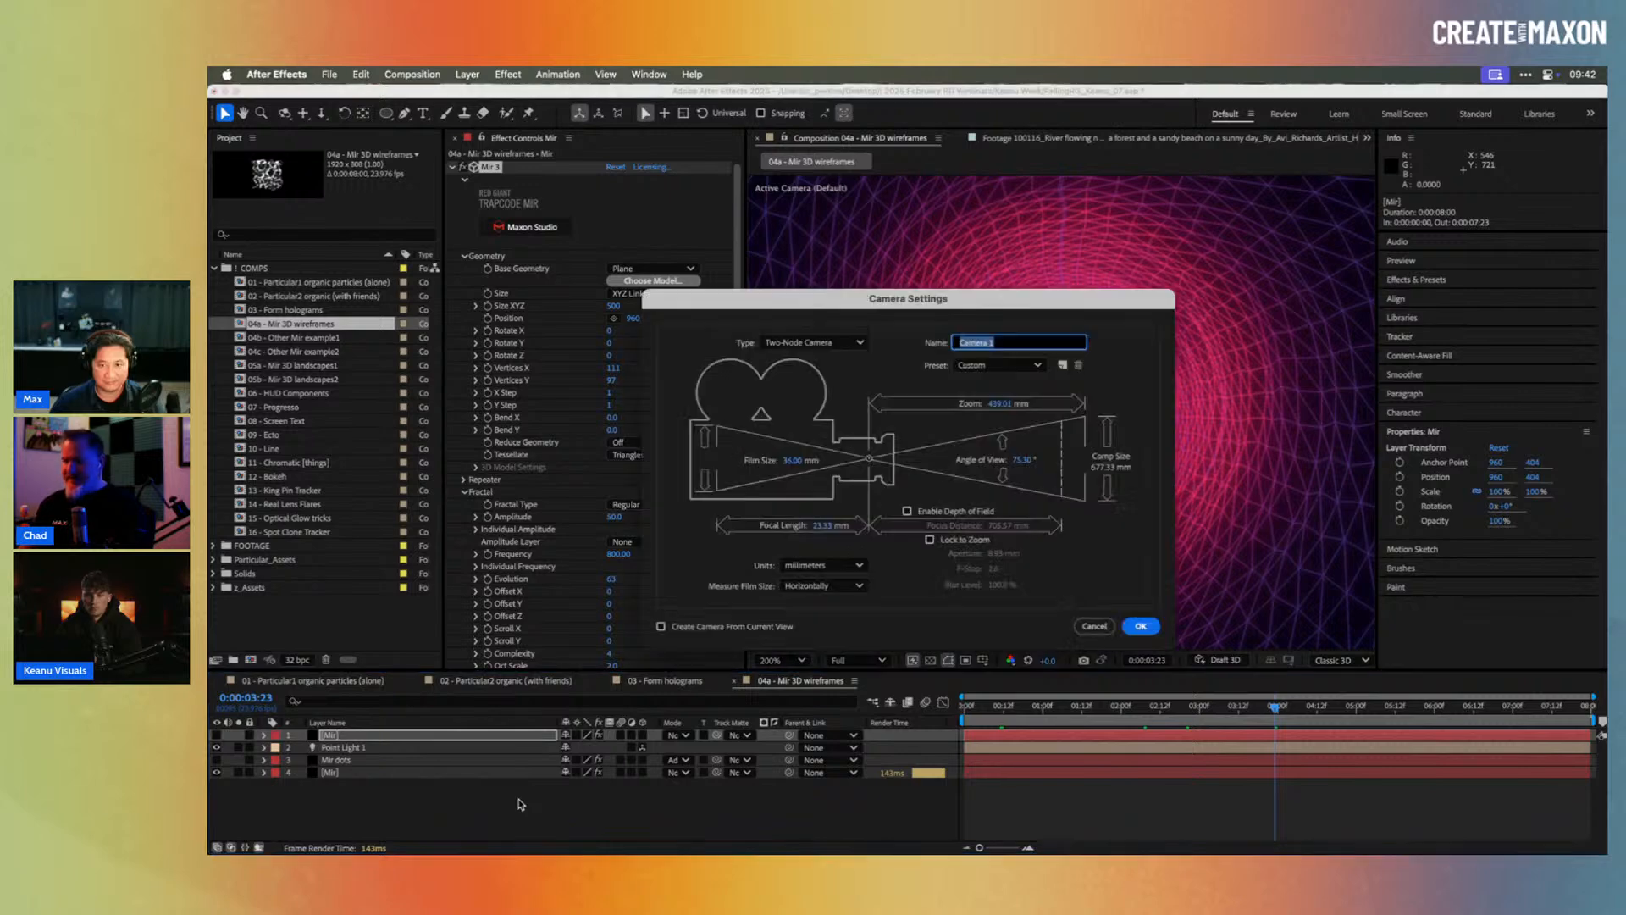
pyautogui.press('Return')
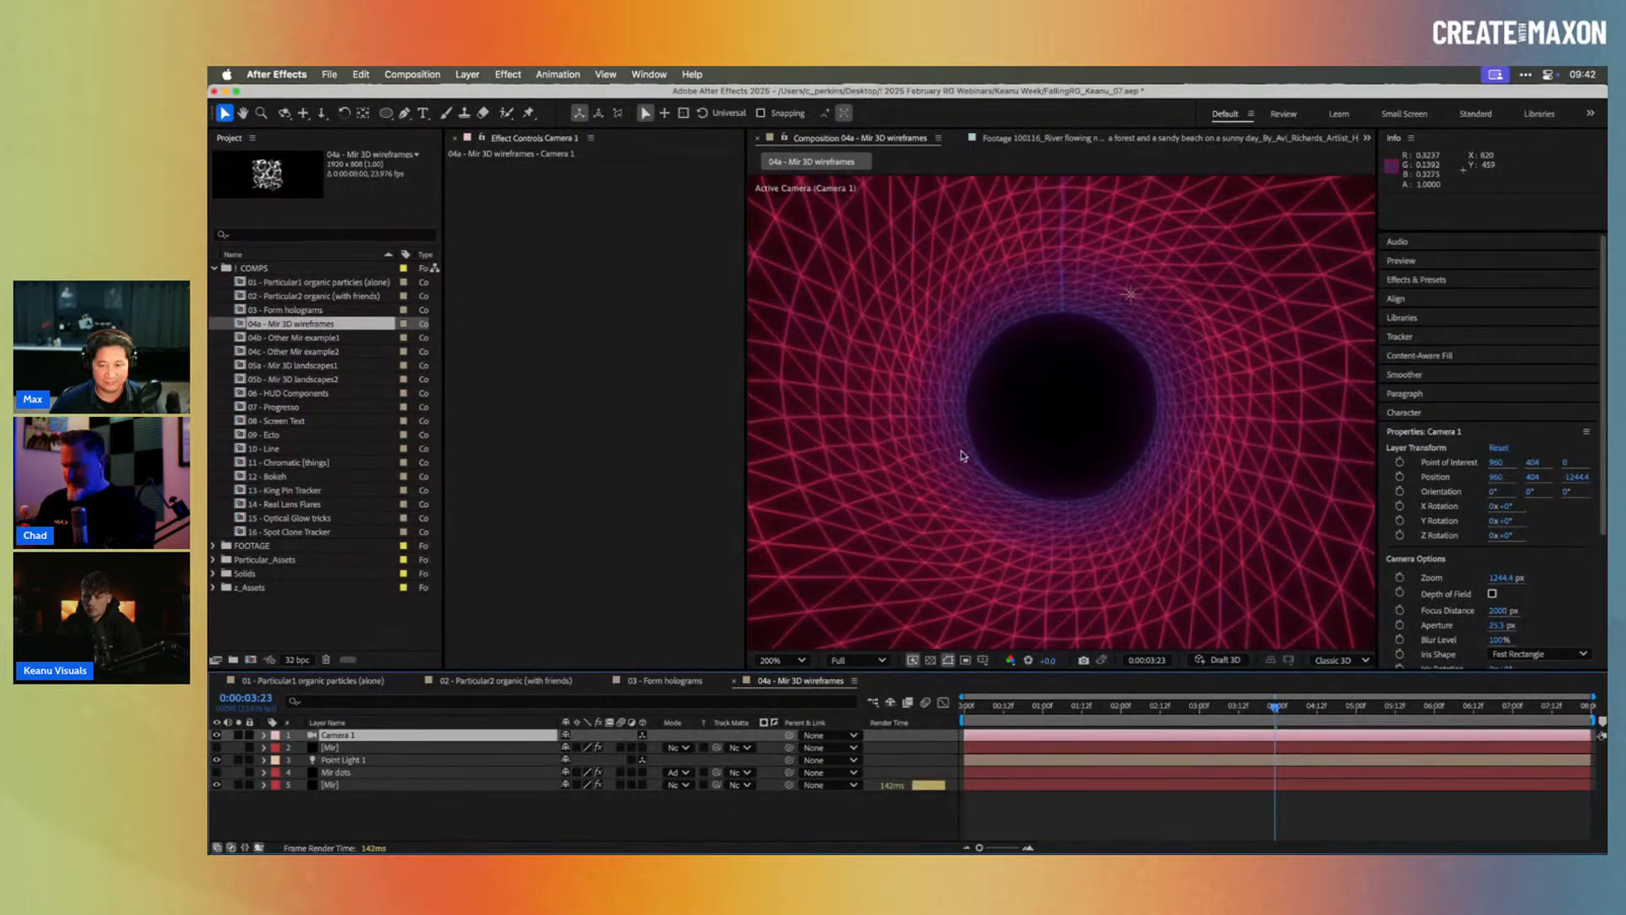
pyautogui.press('c')
pyautogui.moveTo(971, 455); pyautogui.dragTo(1017, 432)
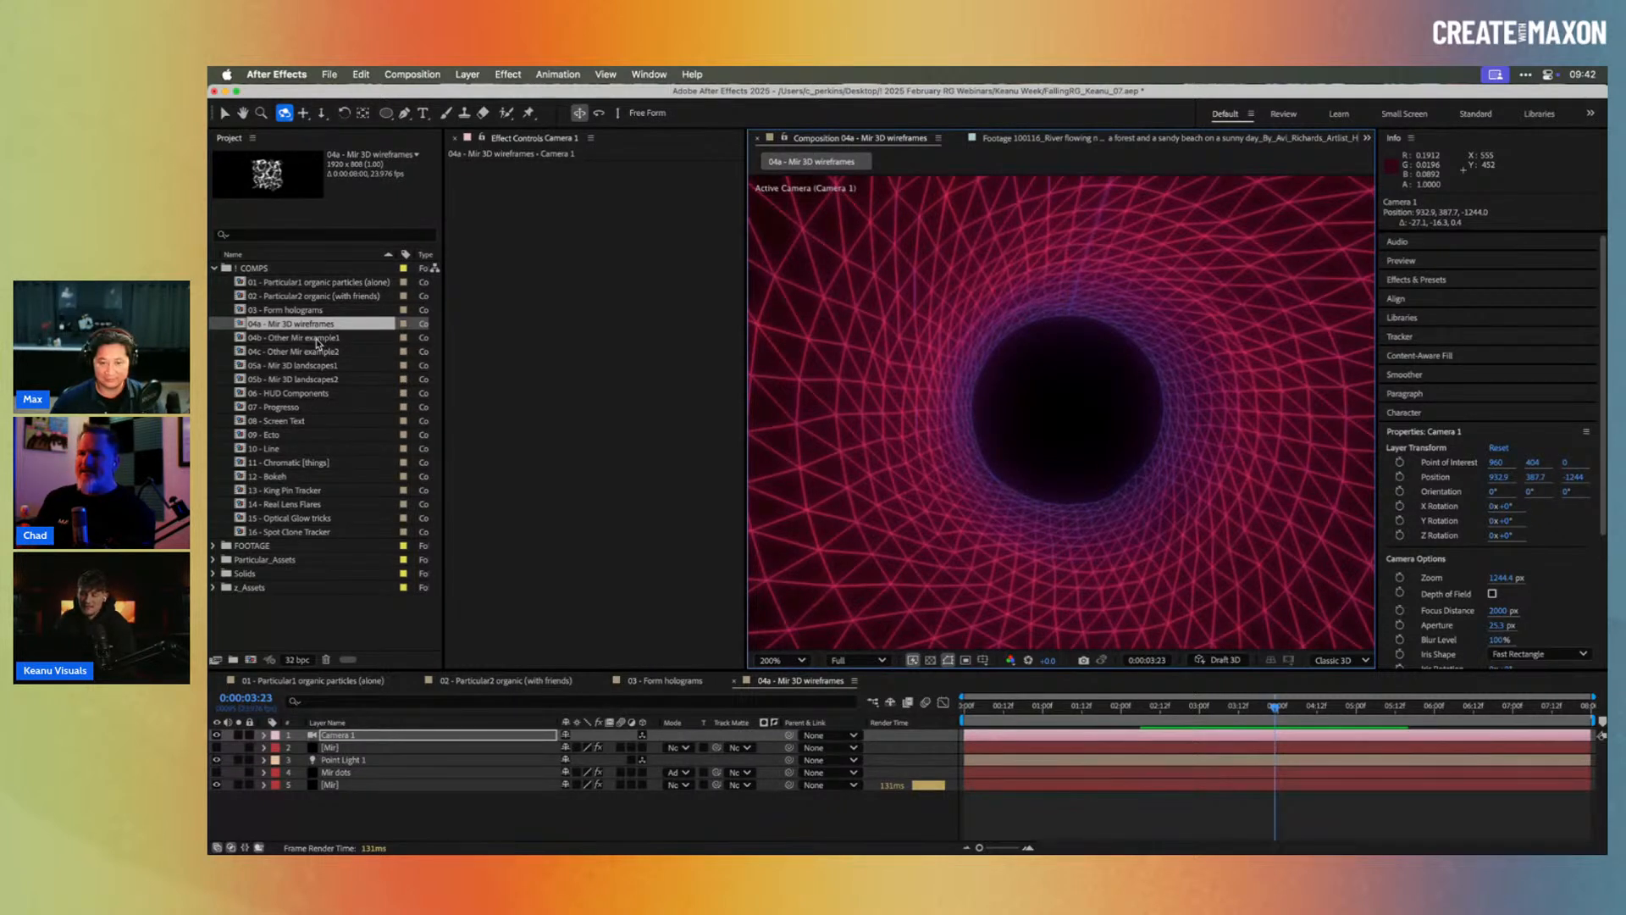
# Step: Open the compositions 04b - Other Mir example1 and 04c - Other Mir example2 in turn and scrub through each animation
pyautogui.doubleClick(318, 339)
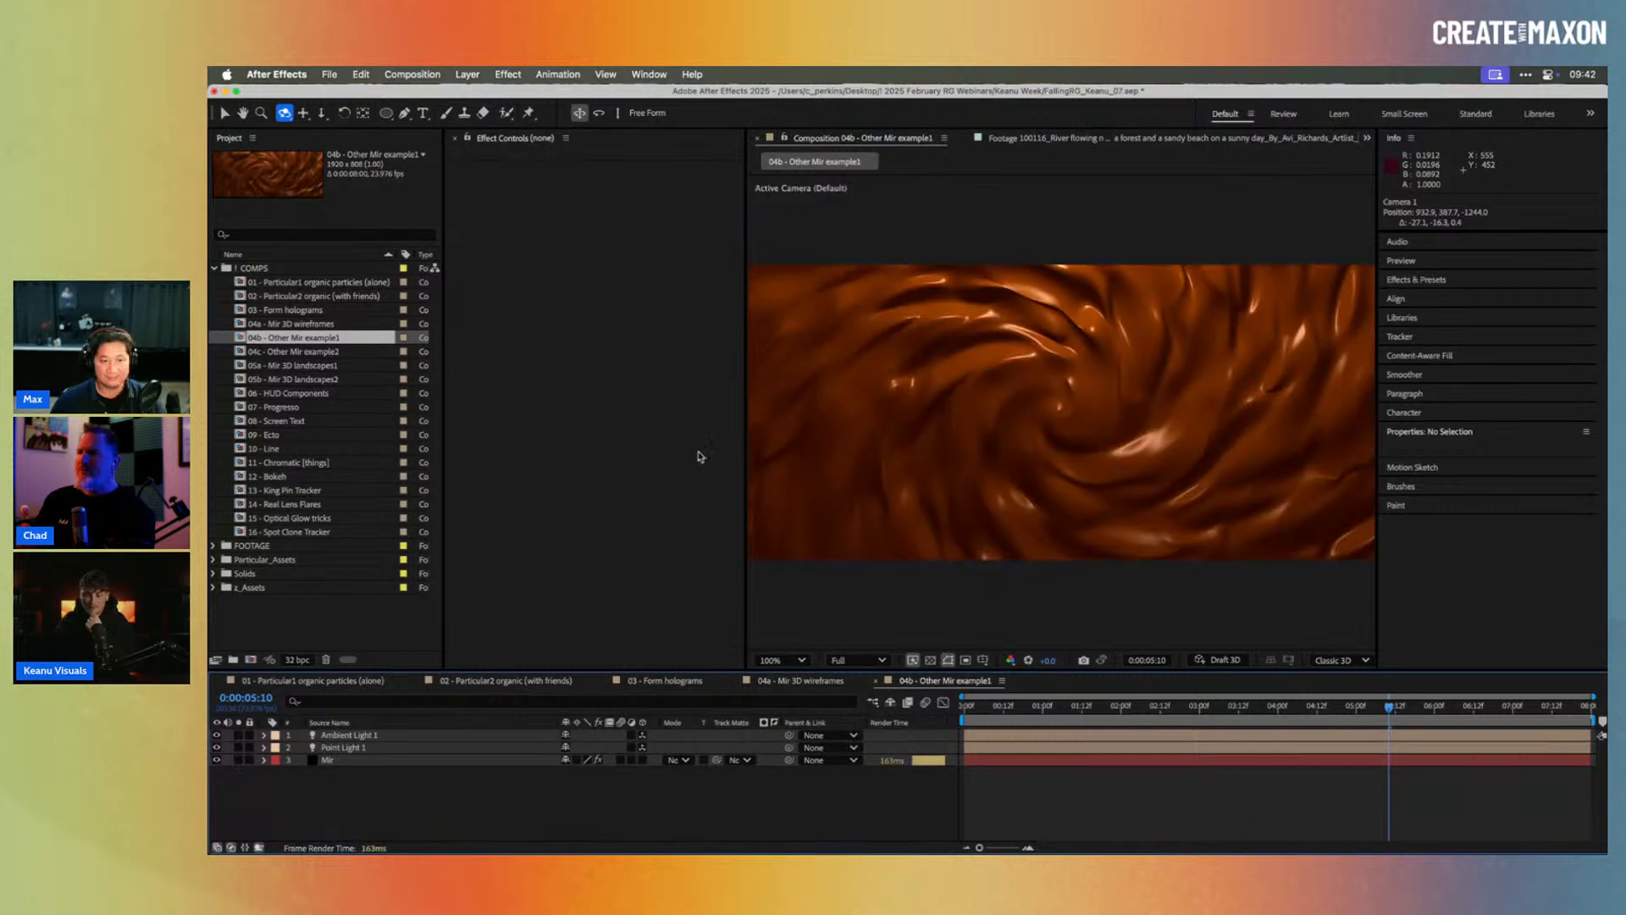
pyautogui.moveTo(974, 716); pyautogui.dragTo(1284, 712)
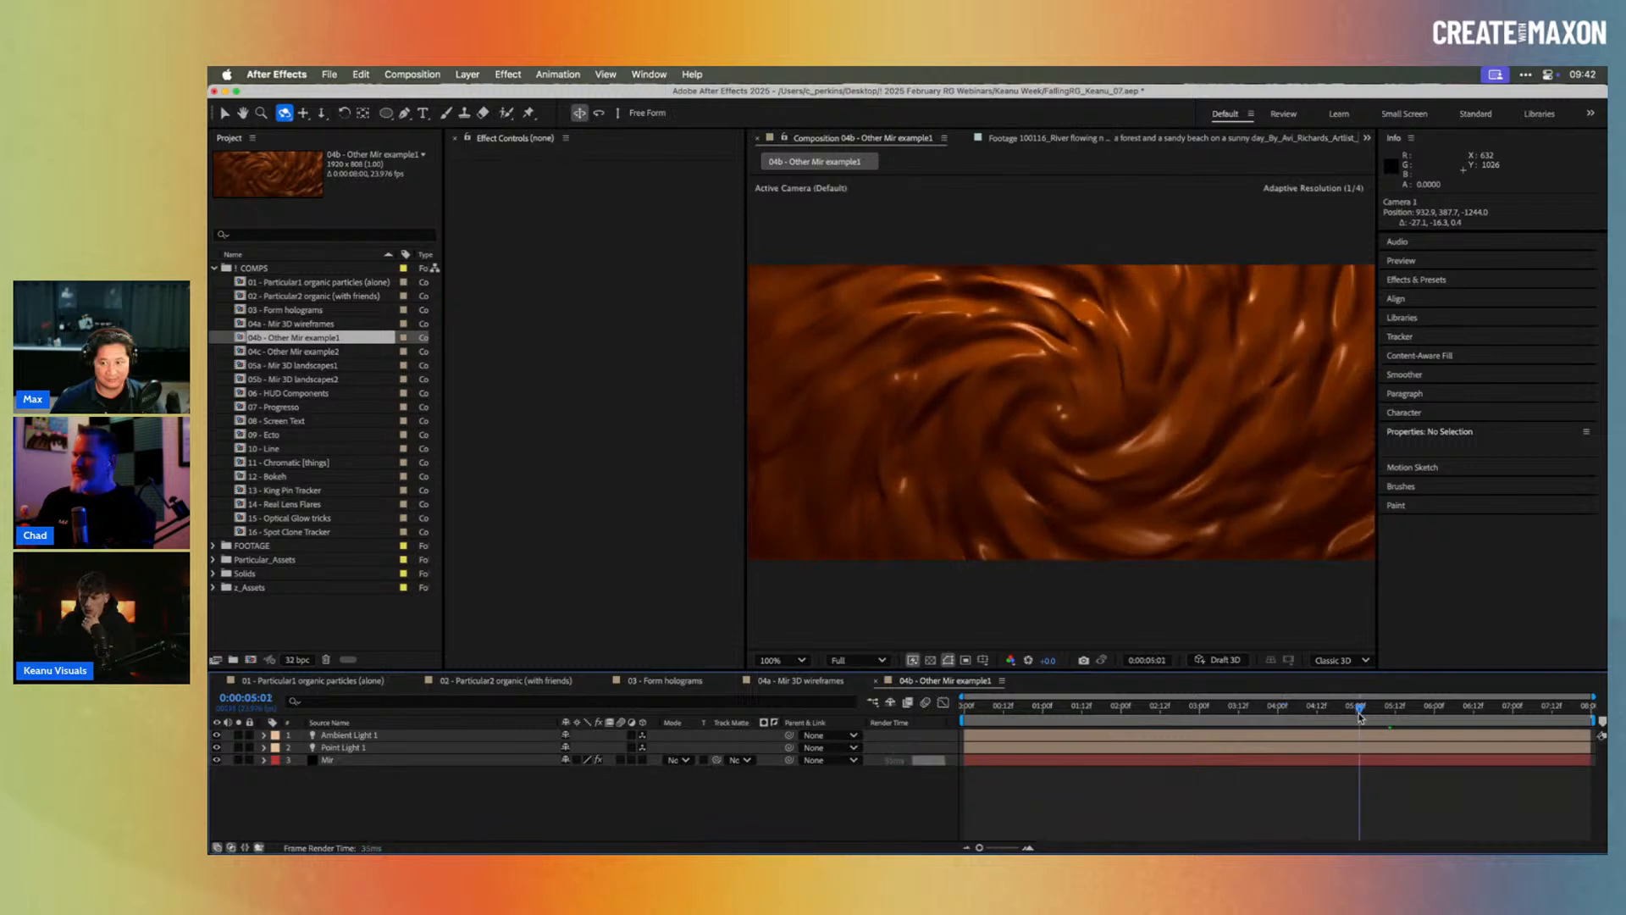
pyautogui.doubleClick(291, 352)
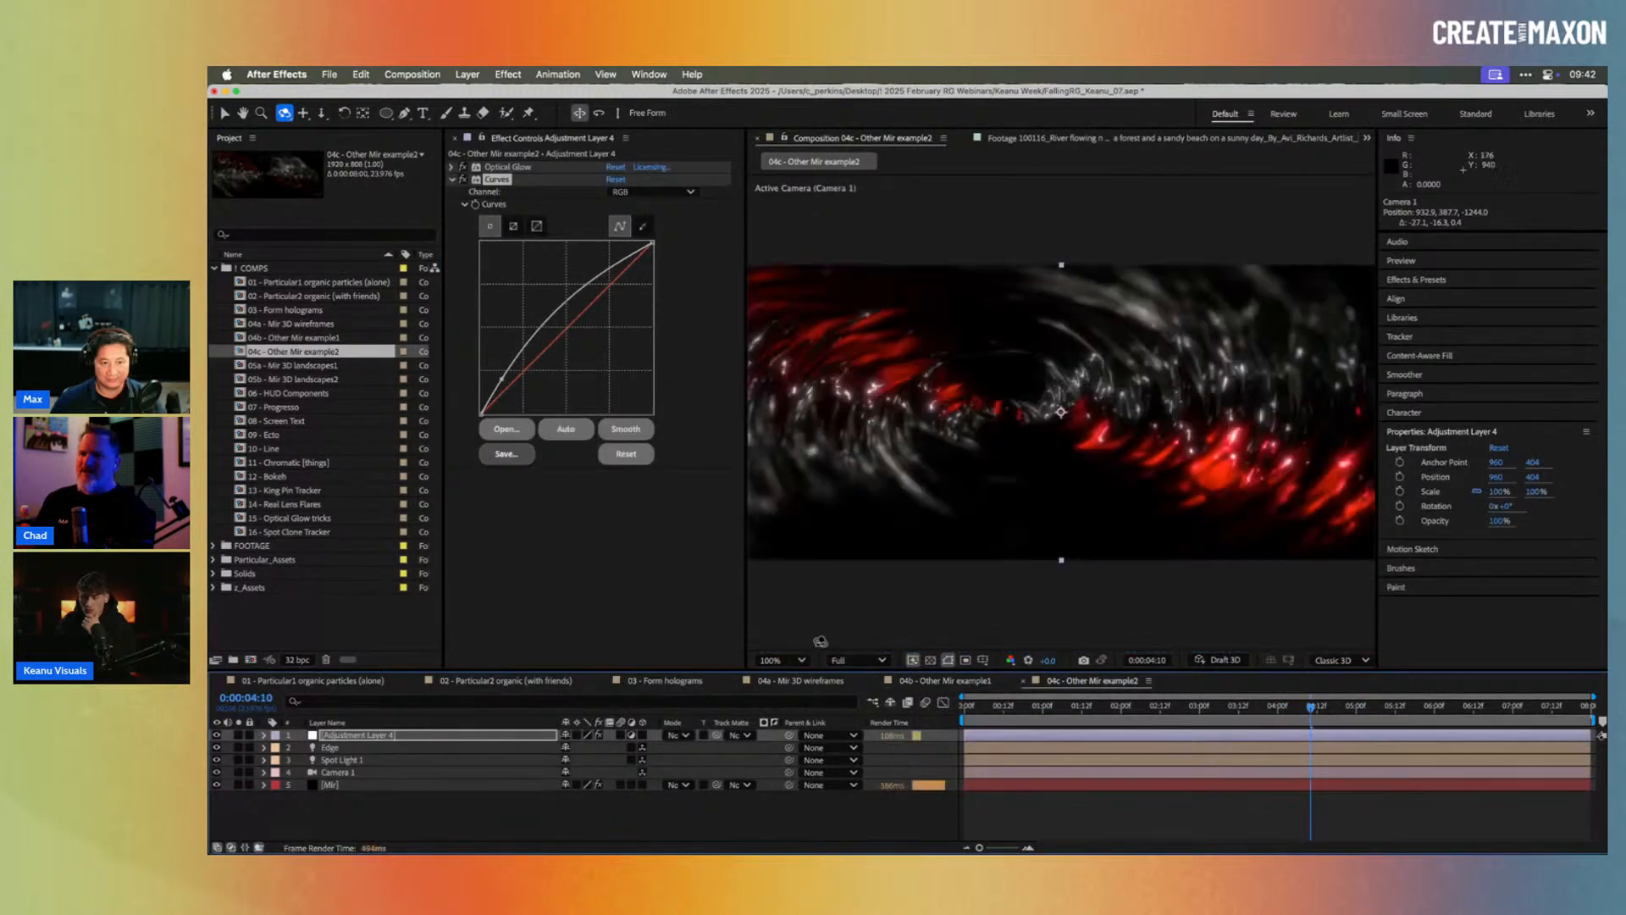
pyautogui.moveTo(997, 714); pyautogui.dragTo(1322, 709)
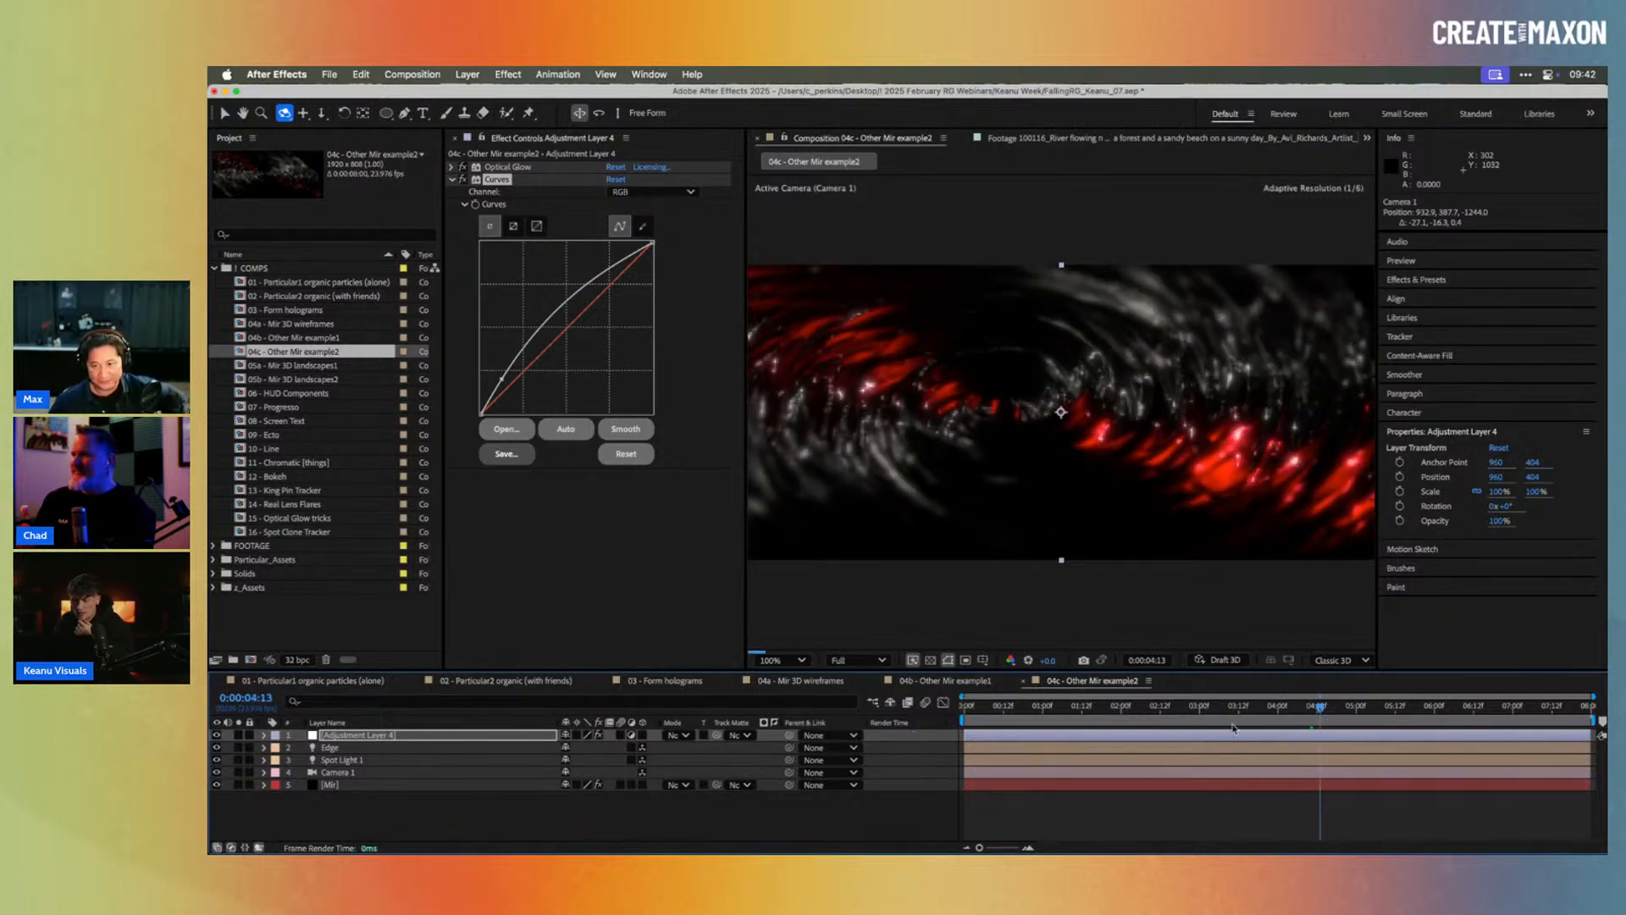
pyautogui.scroll(2, 1132, 506)
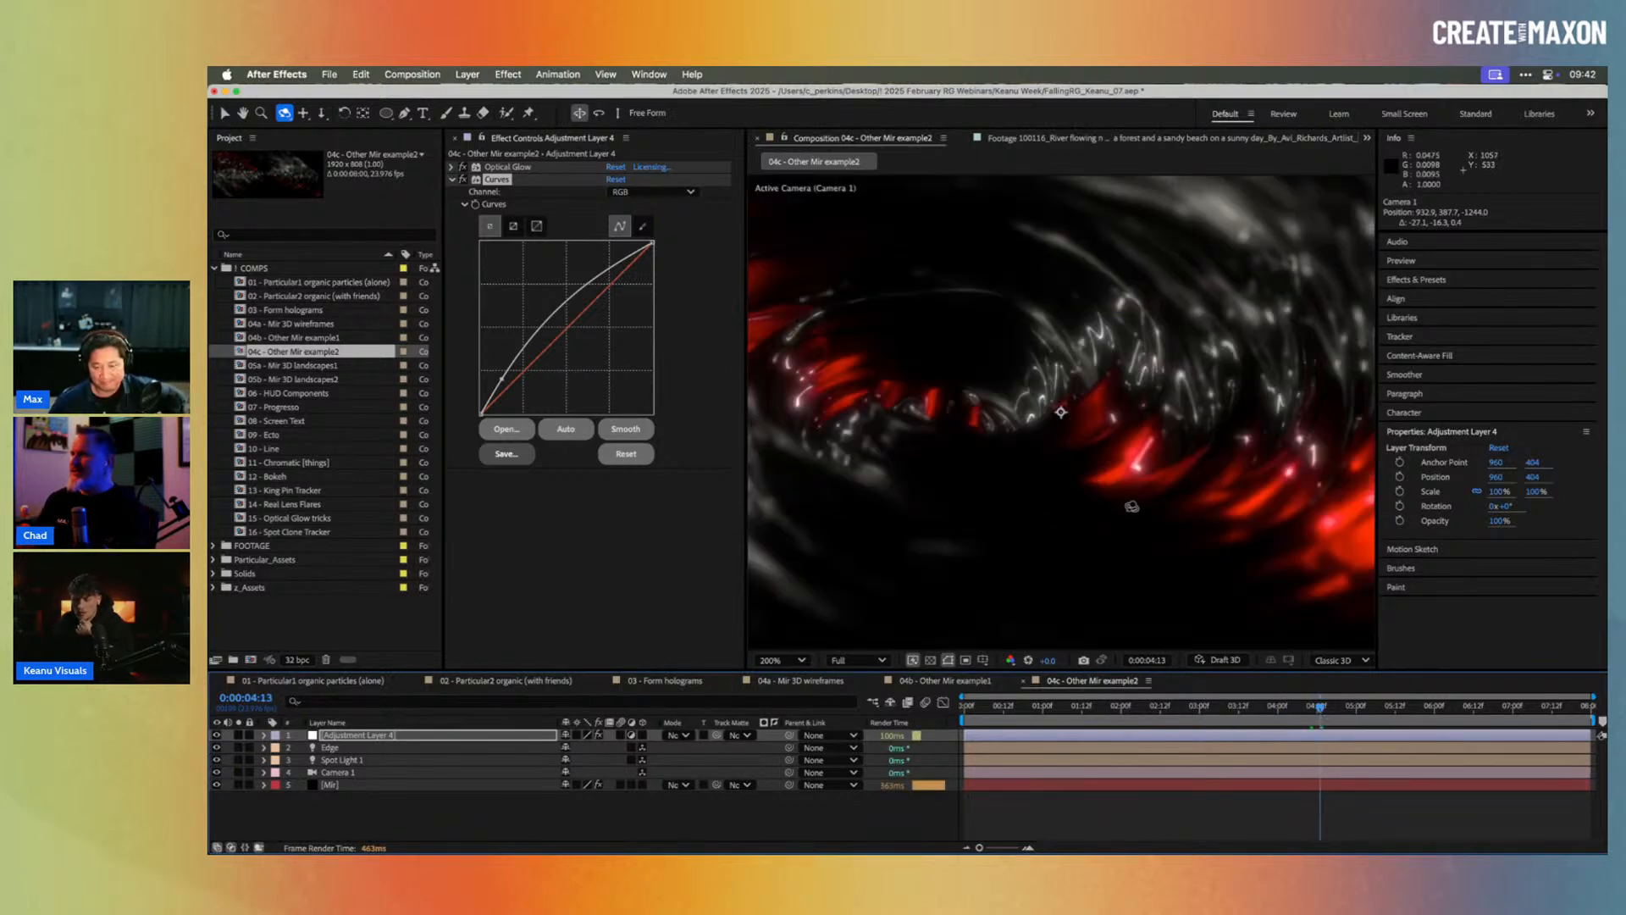
pyautogui.scroll(-2, 1160, 553)
pyautogui.moveTo(1265, 713); pyautogui.dragTo(1450, 714)
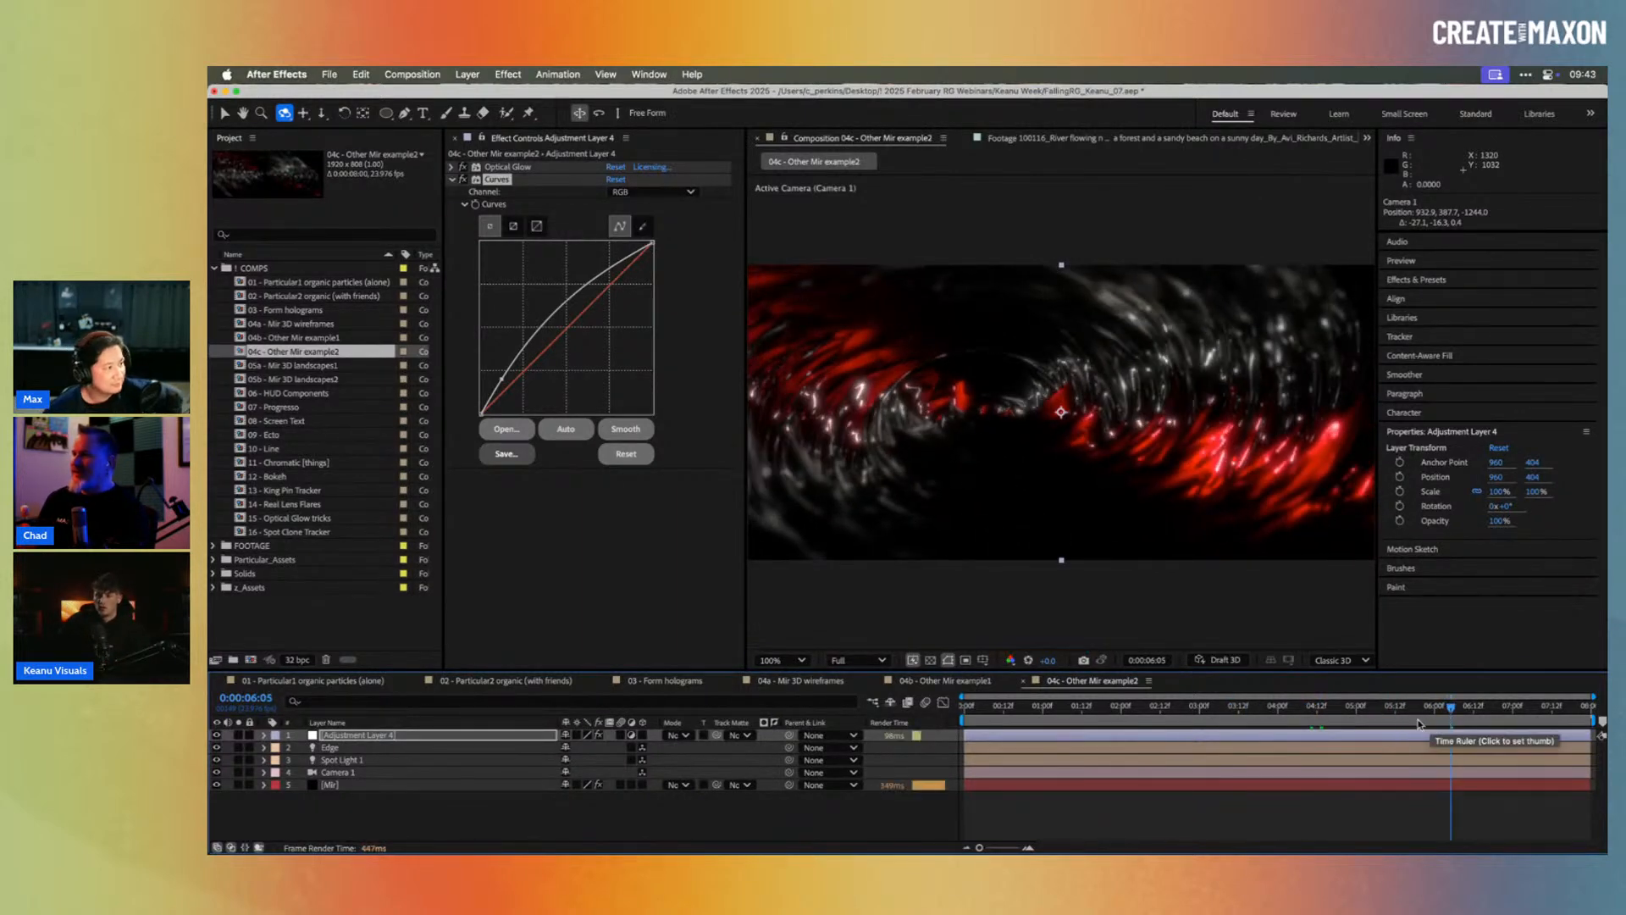
pyautogui.click(1268, 714)
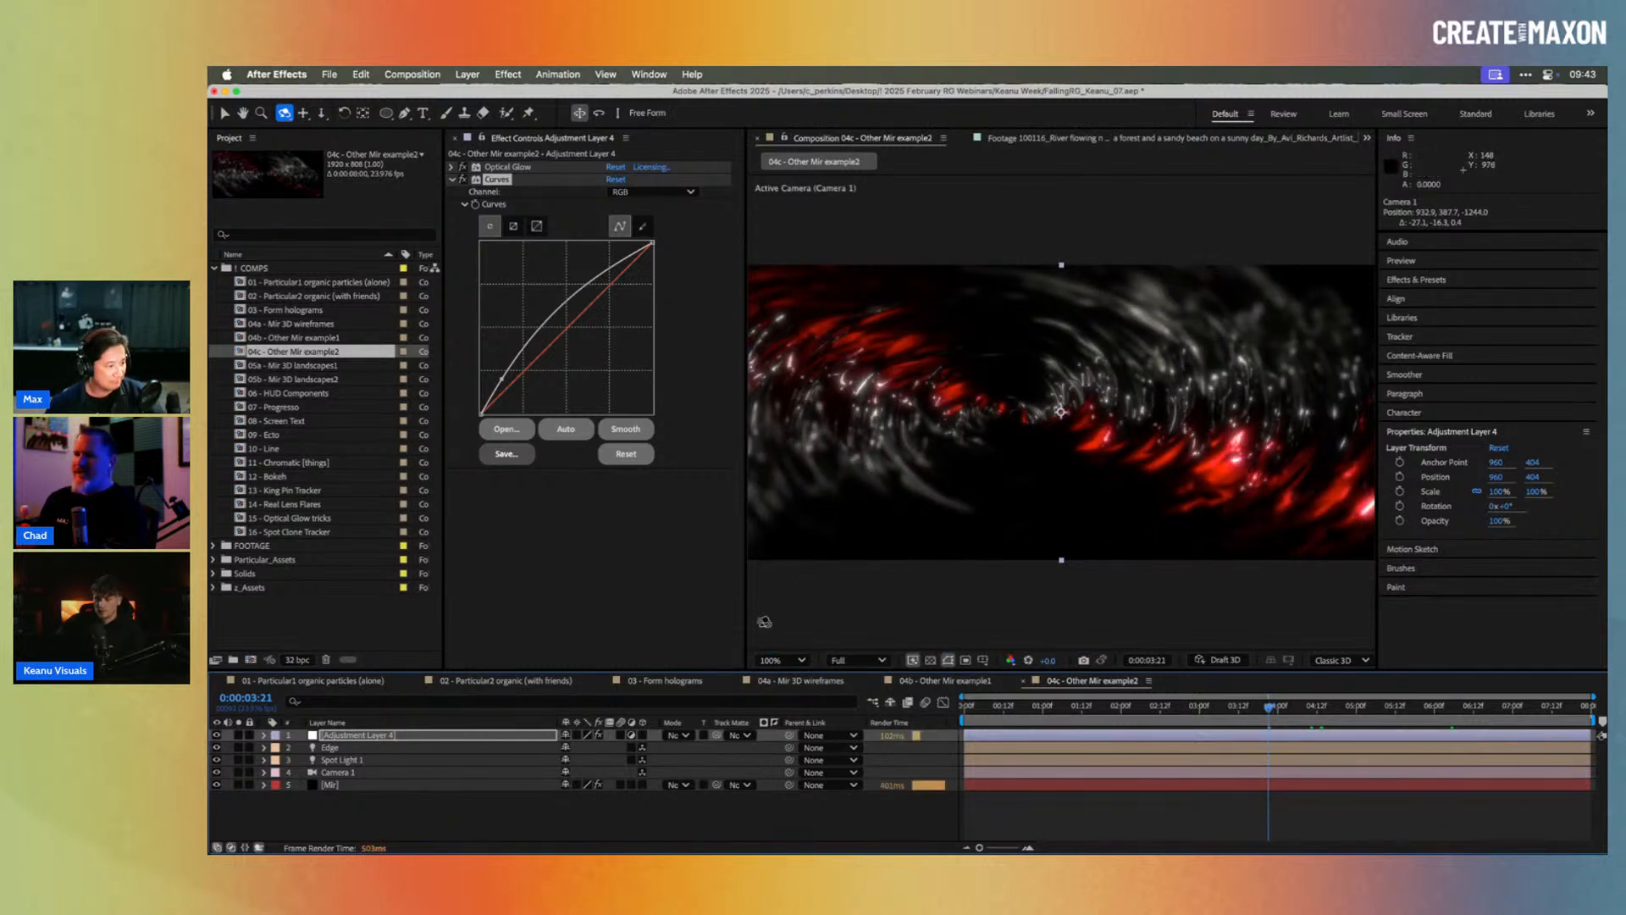
# Step: Toggle the Edge light and Spot Light 1 off and on to compare each light's contribution to the Mir surface
pyautogui.click(216, 747)
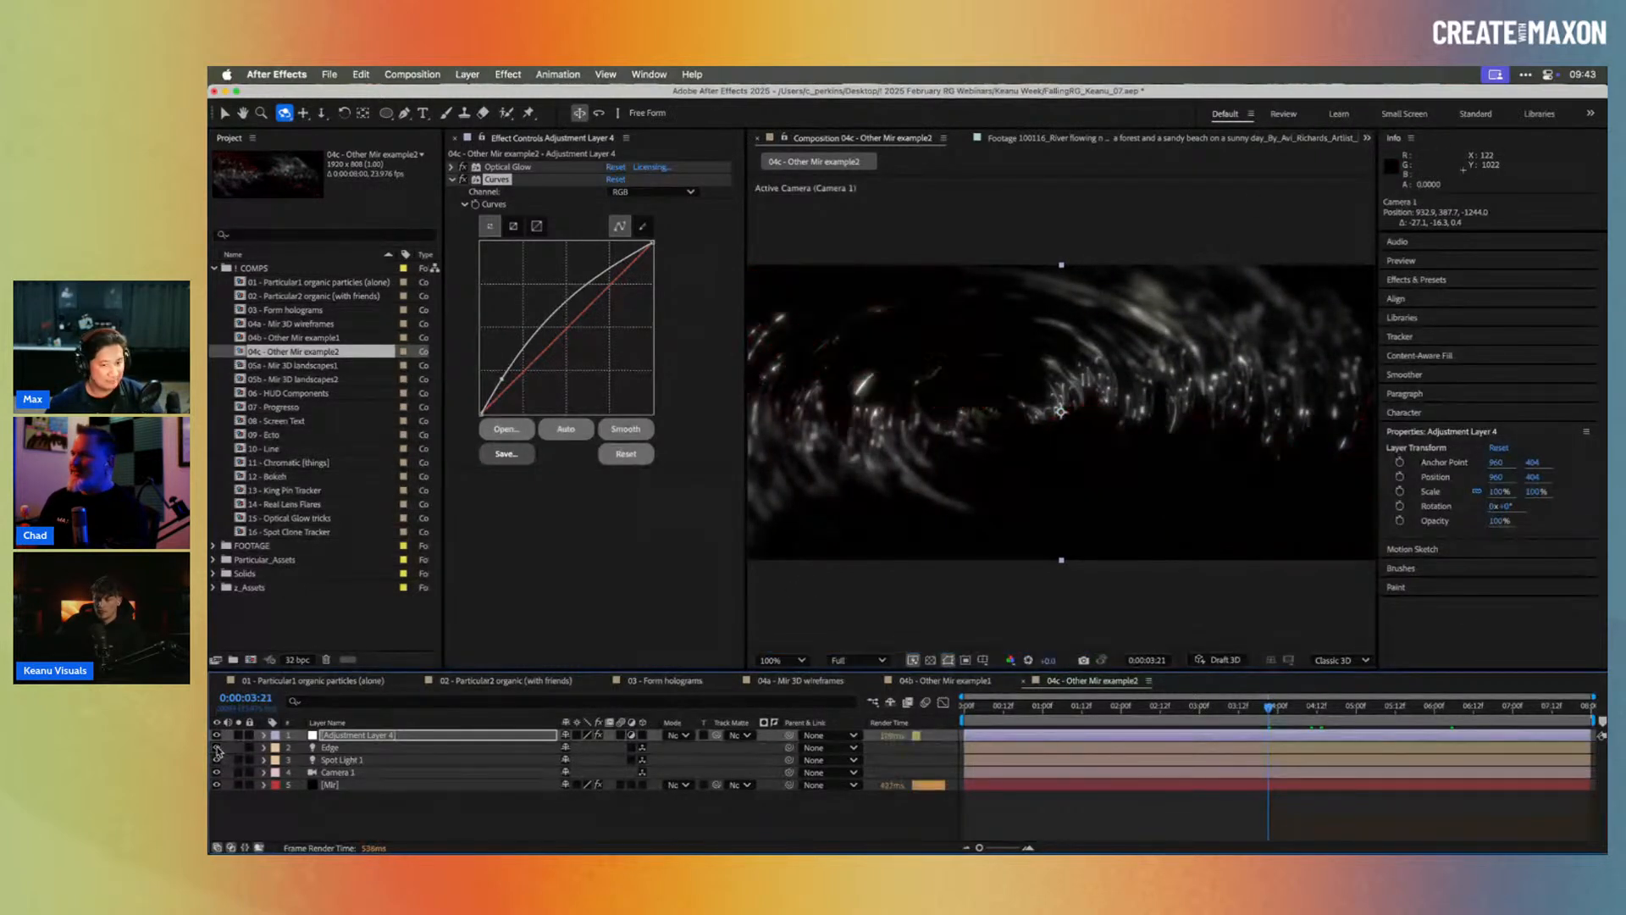
pyautogui.click(216, 747)
pyautogui.click(217, 761)
pyautogui.click(217, 760)
pyautogui.click(217, 760)
pyautogui.click(217, 760)
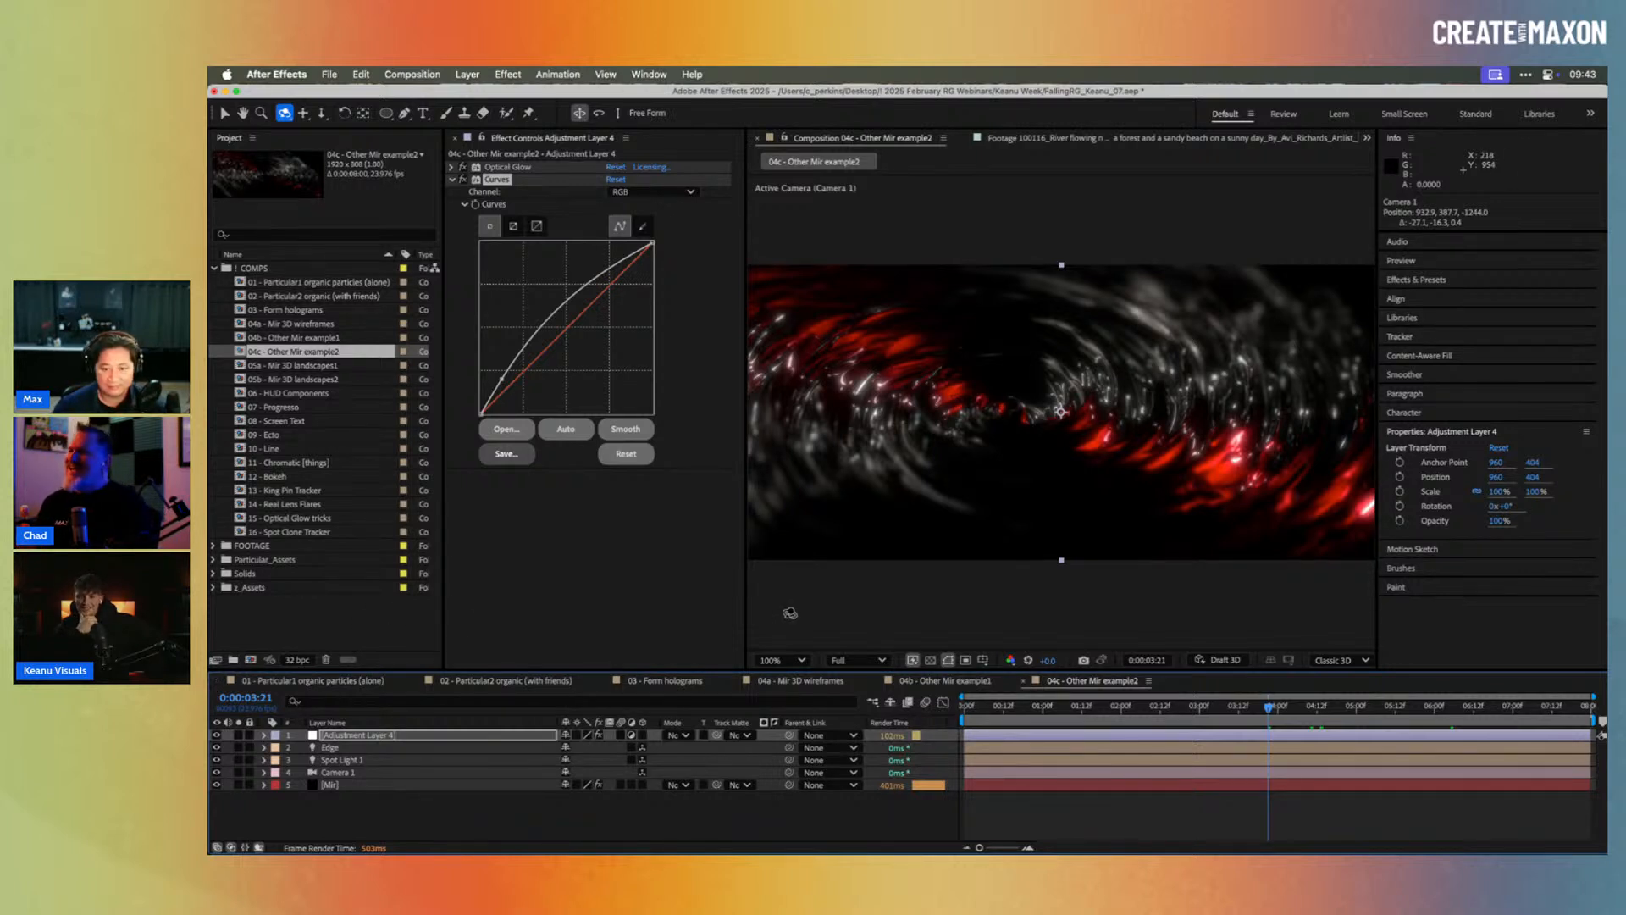
# Step: Switch back to the Selection tool, open the 05a - Mir 3D landscapes1 composition, and select the Mir - START layer at 0:00:00:03
pyautogui.press('v')
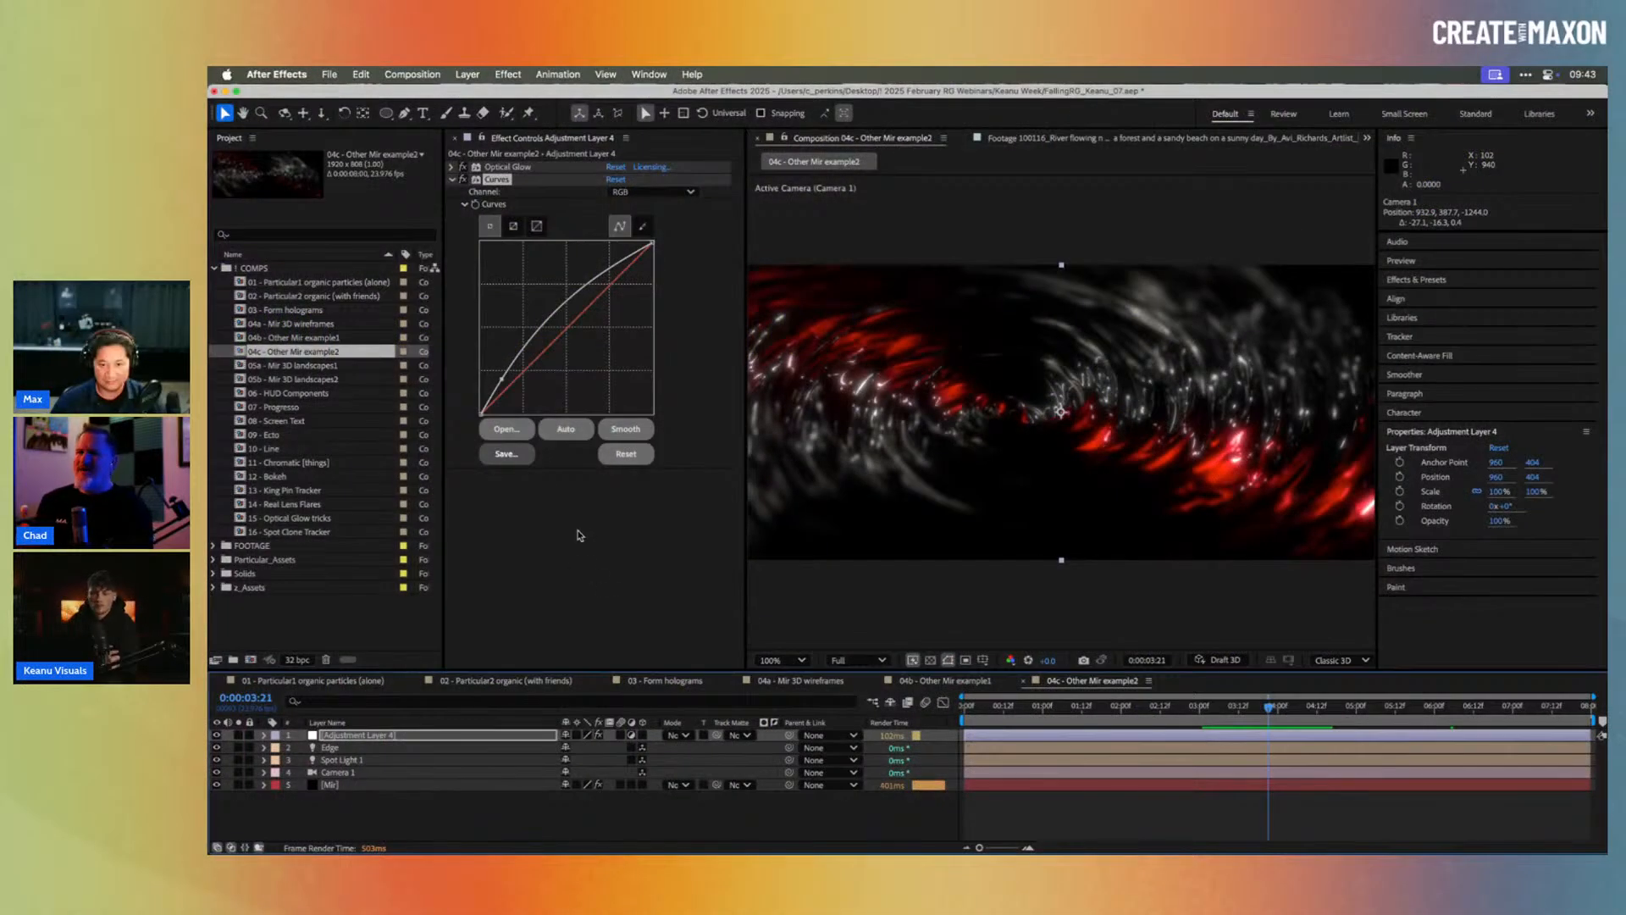
pyautogui.doubleClick(323, 365)
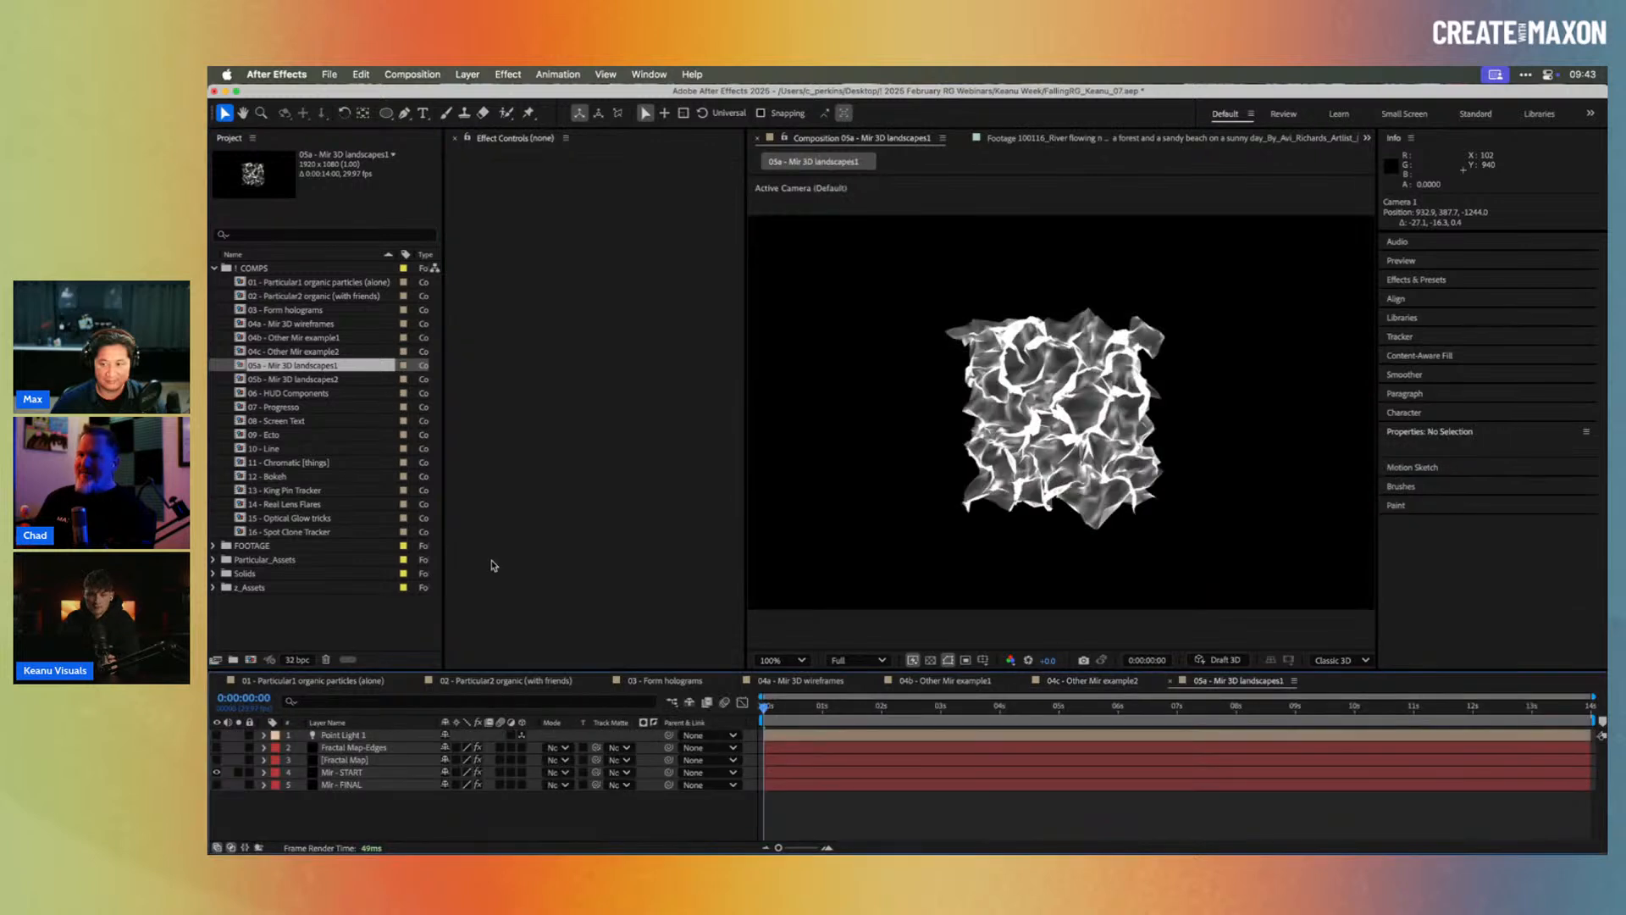
pyautogui.click(355, 772)
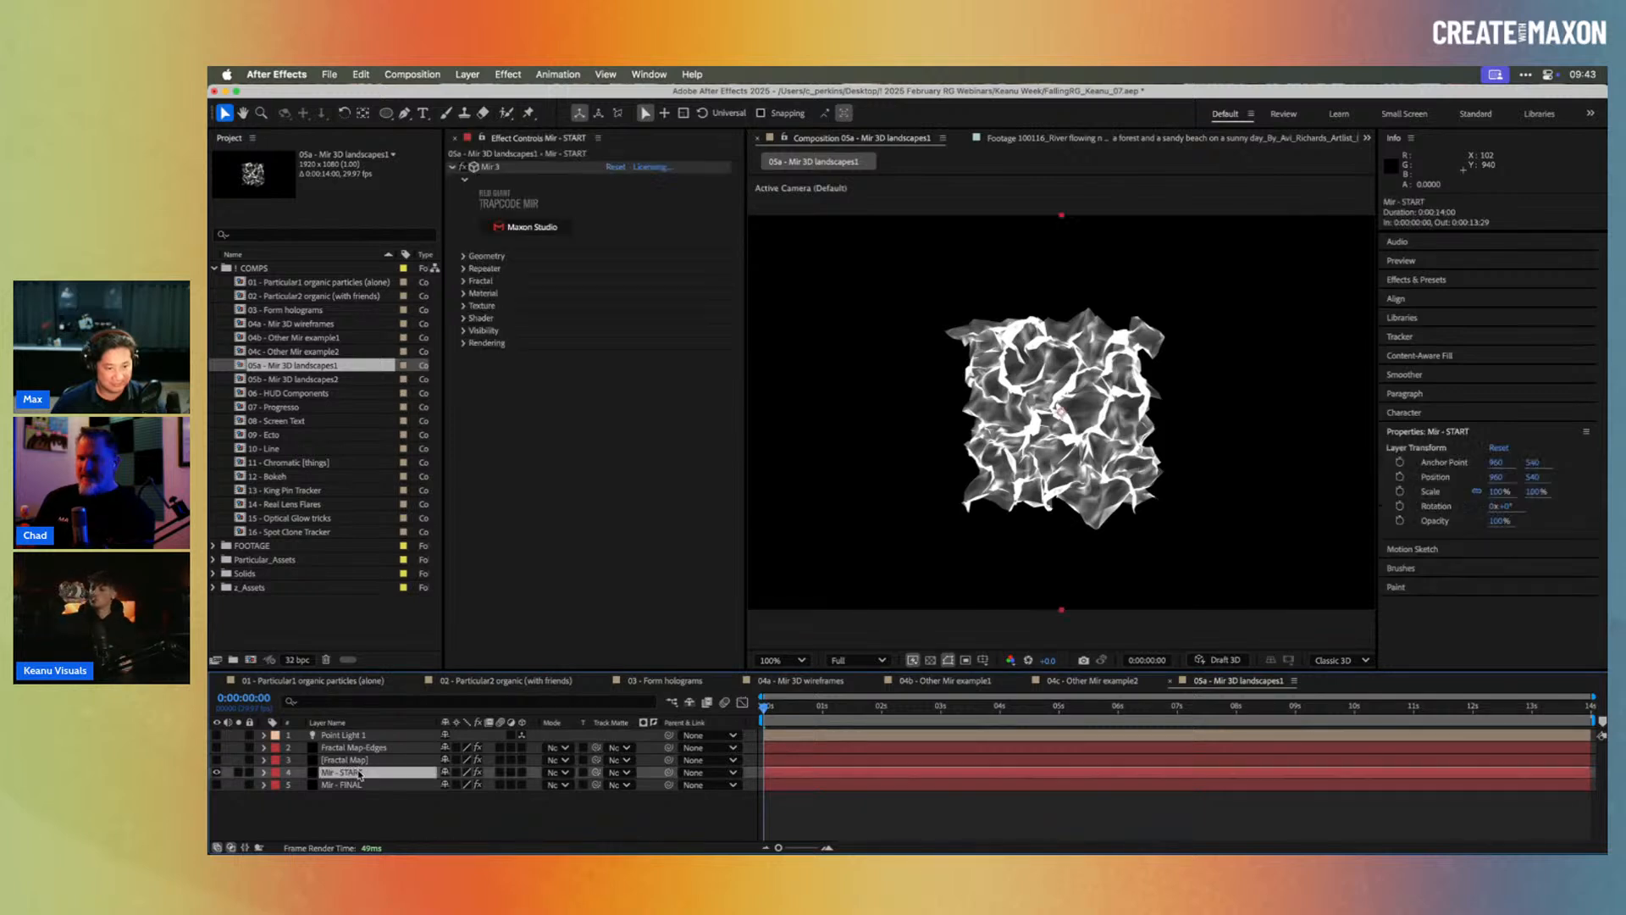
pyautogui.moveTo(784, 714)
pyautogui.mouseDown()
pyautogui.moveTo(805, 714)
pyautogui.moveTo(768, 714)
pyautogui.mouseUp()
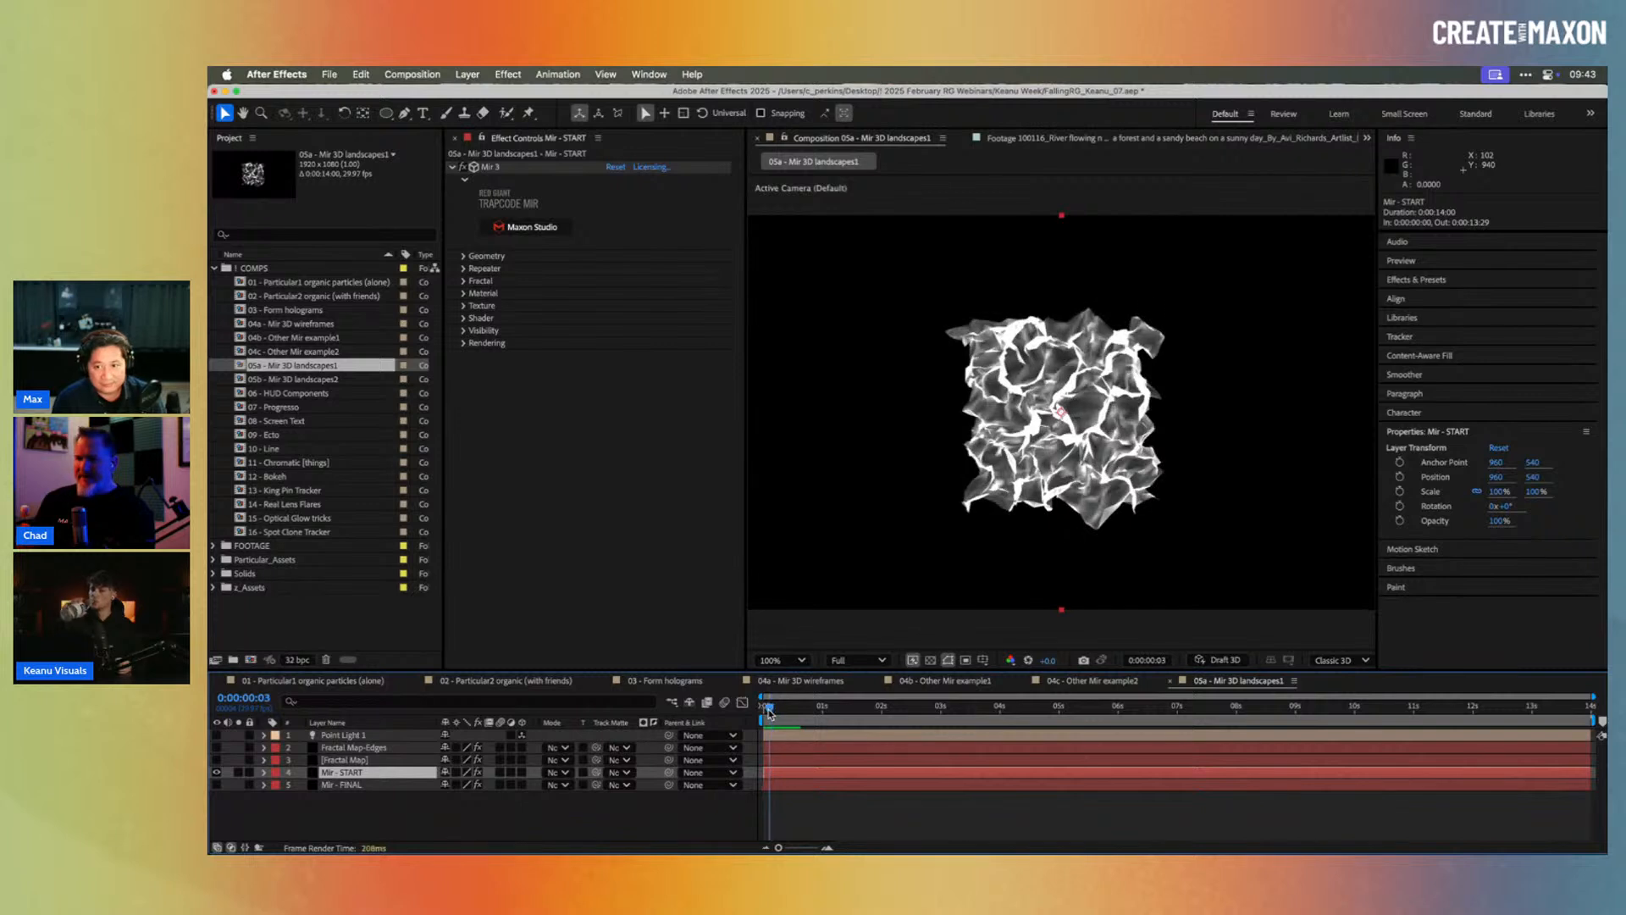
# Step: Show the Fractal Map layer temporarily and examine its Fractal Noise settings, then hide it again
pyautogui.click(217, 760)
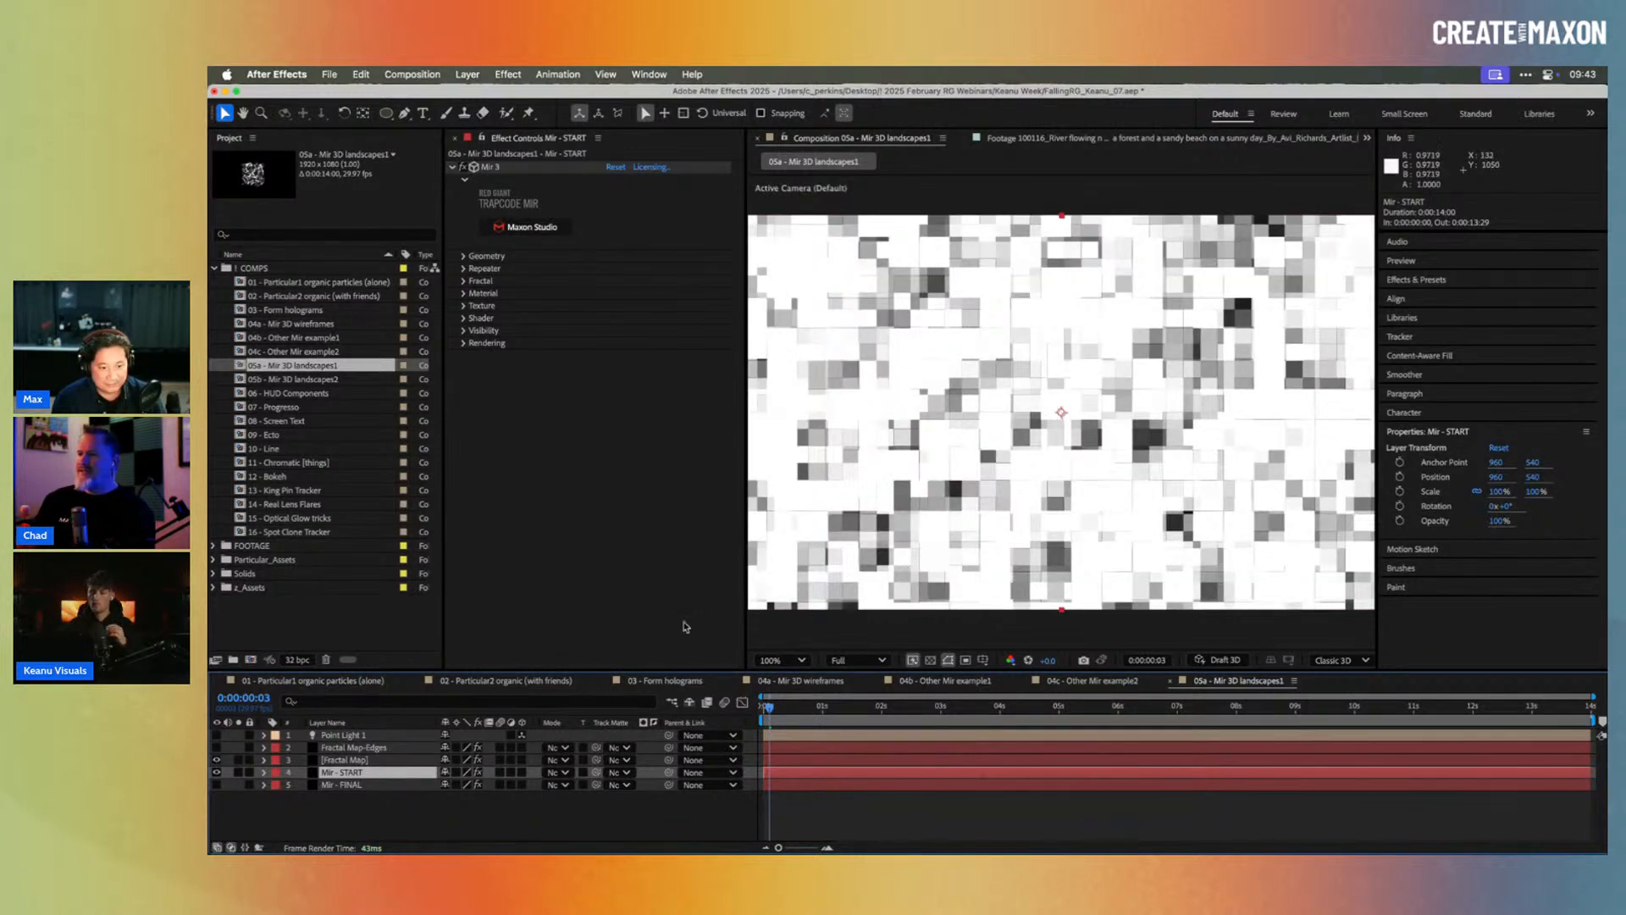
pyautogui.click(398, 760)
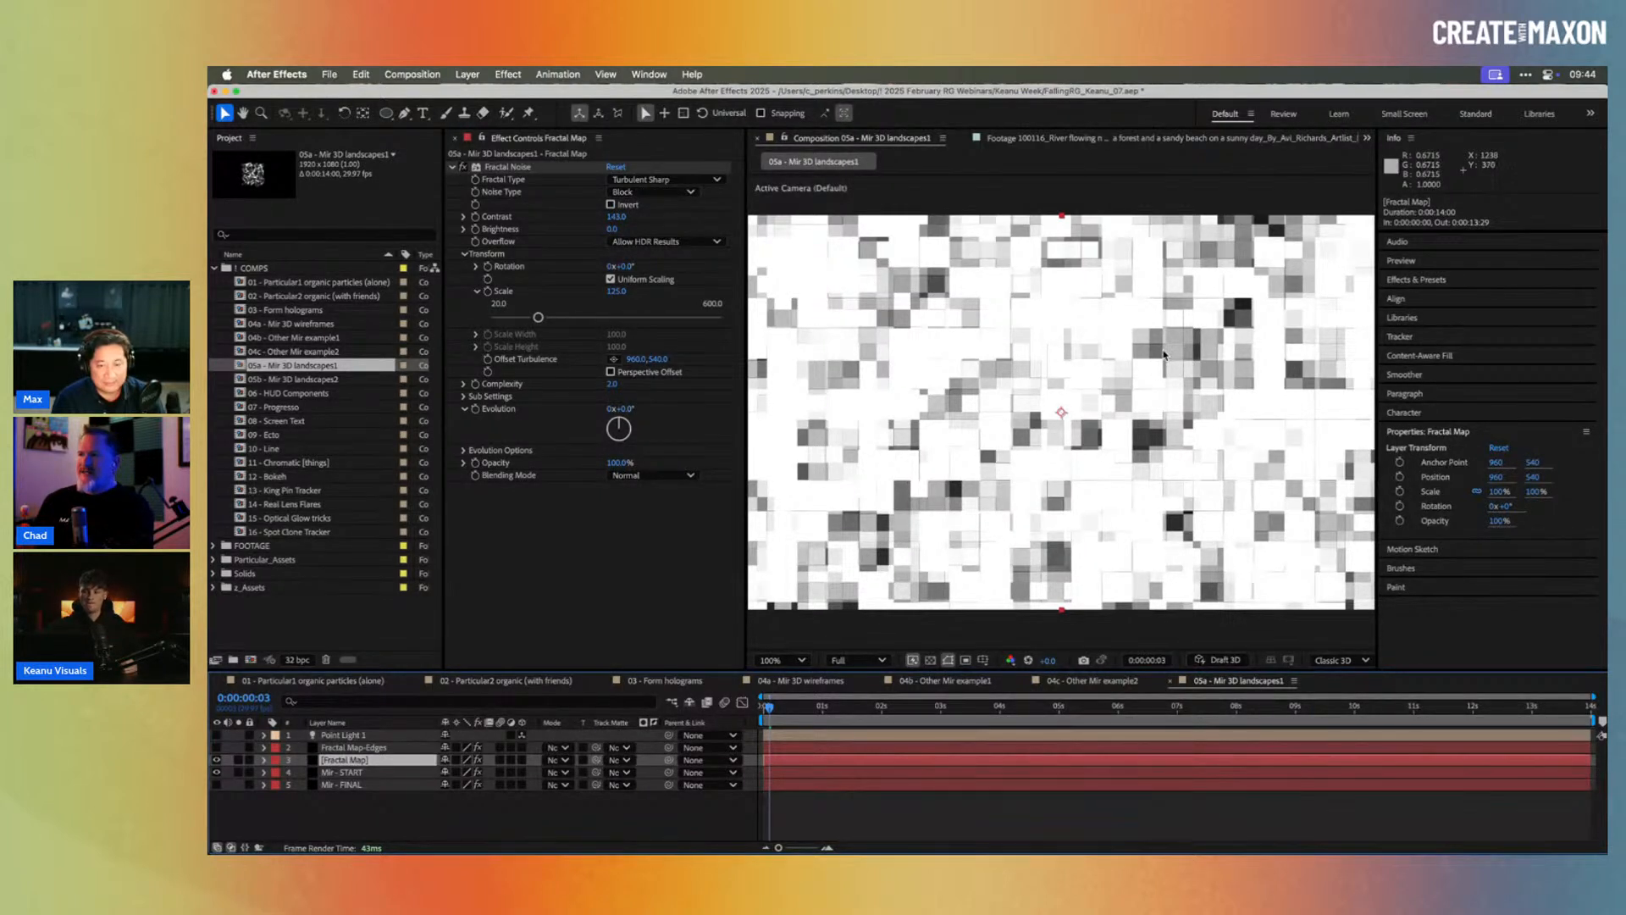
pyautogui.click(216, 759)
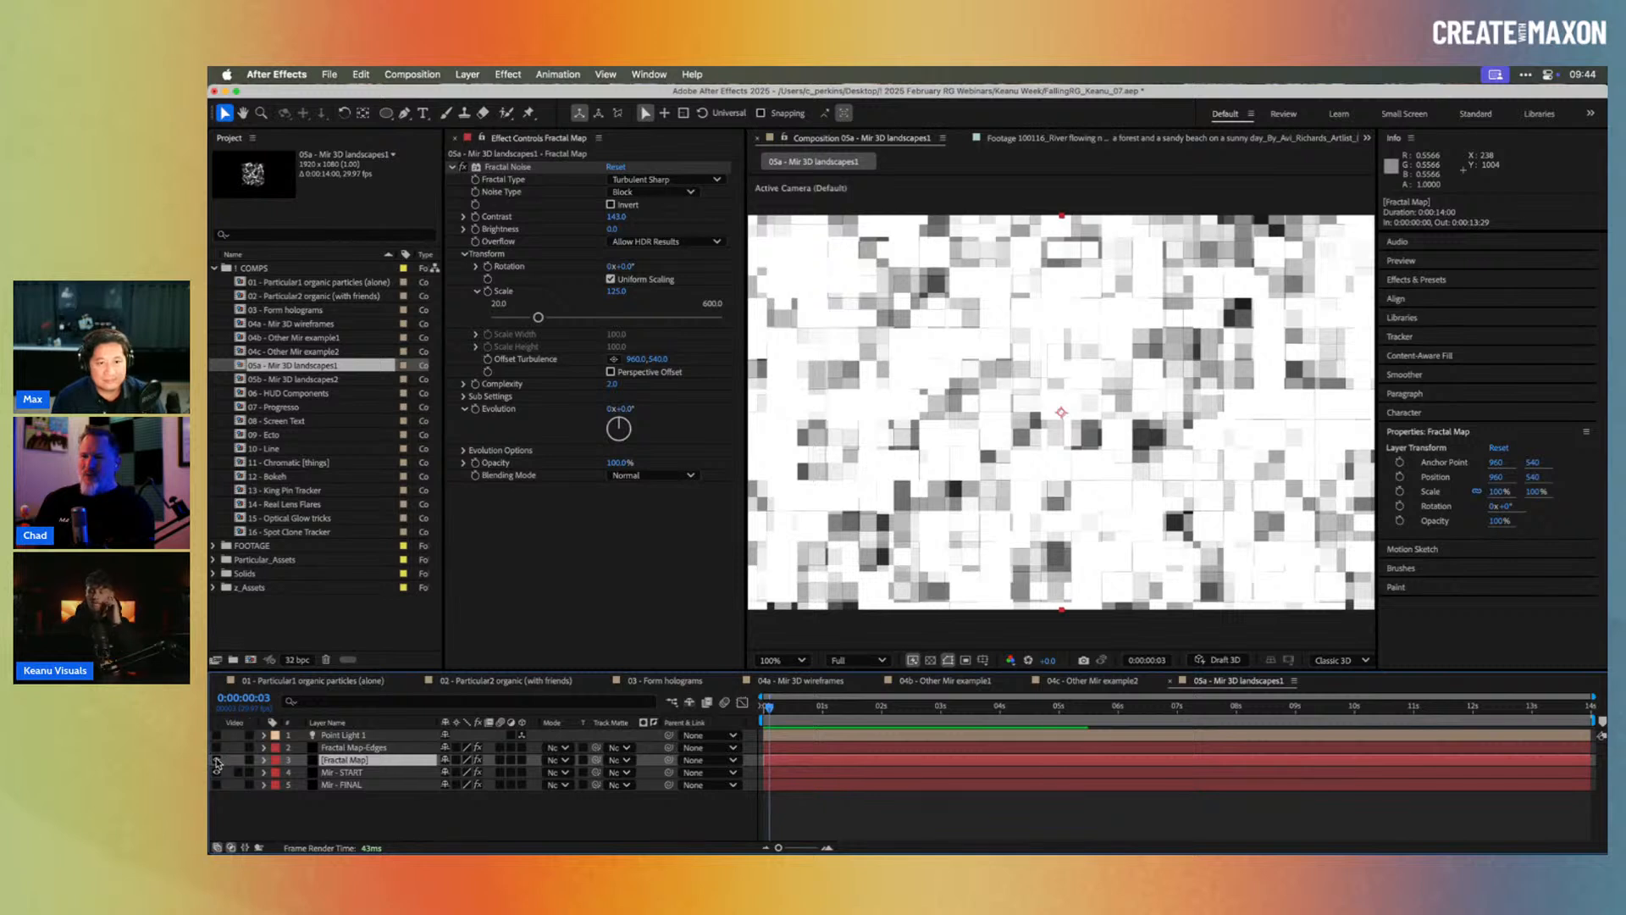
# Step: Select the Mir - START layer and expand Mir's Fractal settings
pyautogui.click(343, 773)
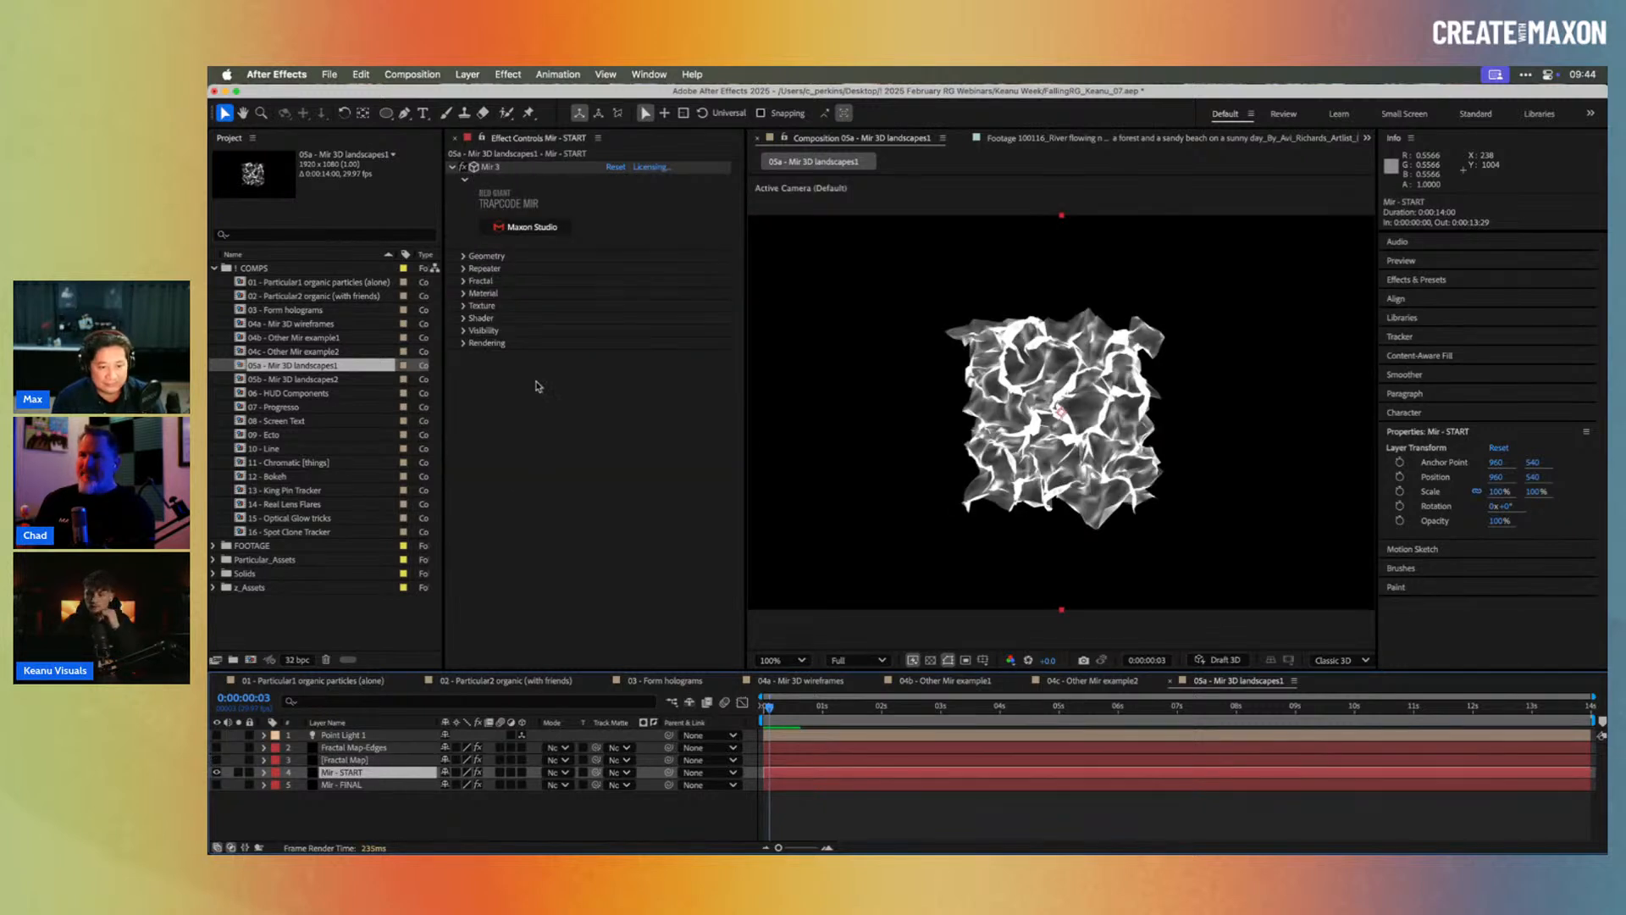
pyautogui.click(464, 281)
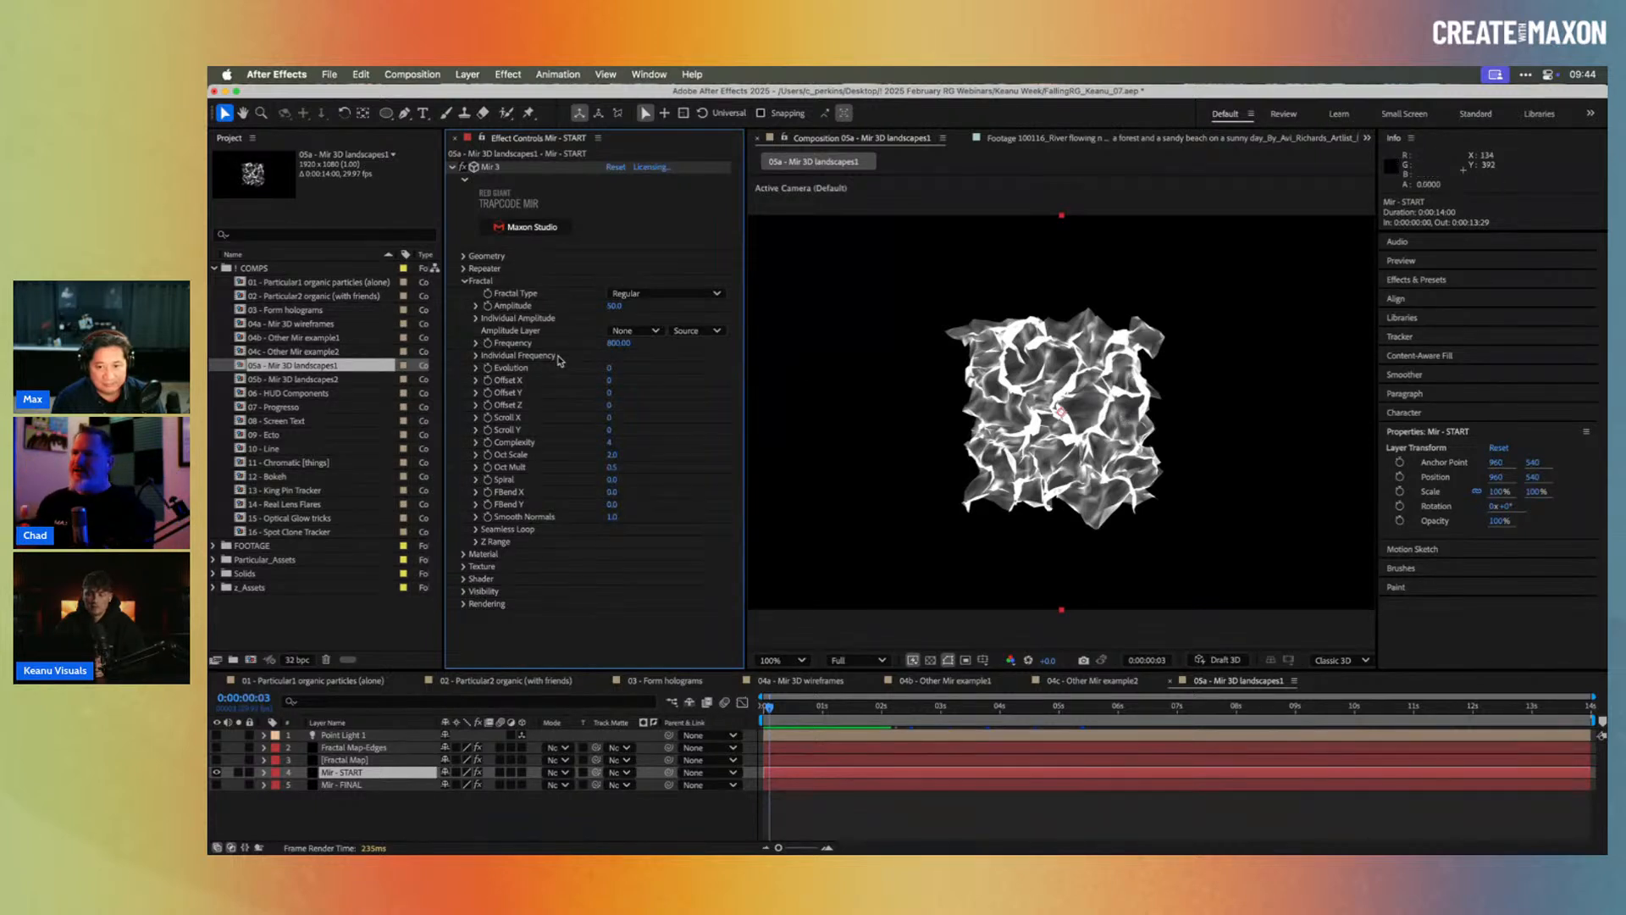
# Step: Set the Mir fractal Evolution to about 166 and use the Fractal Map layer with Effects & Masks as the Amplitude Layer
pyautogui.moveTo(609, 370); pyautogui.dragTo(718, 364)
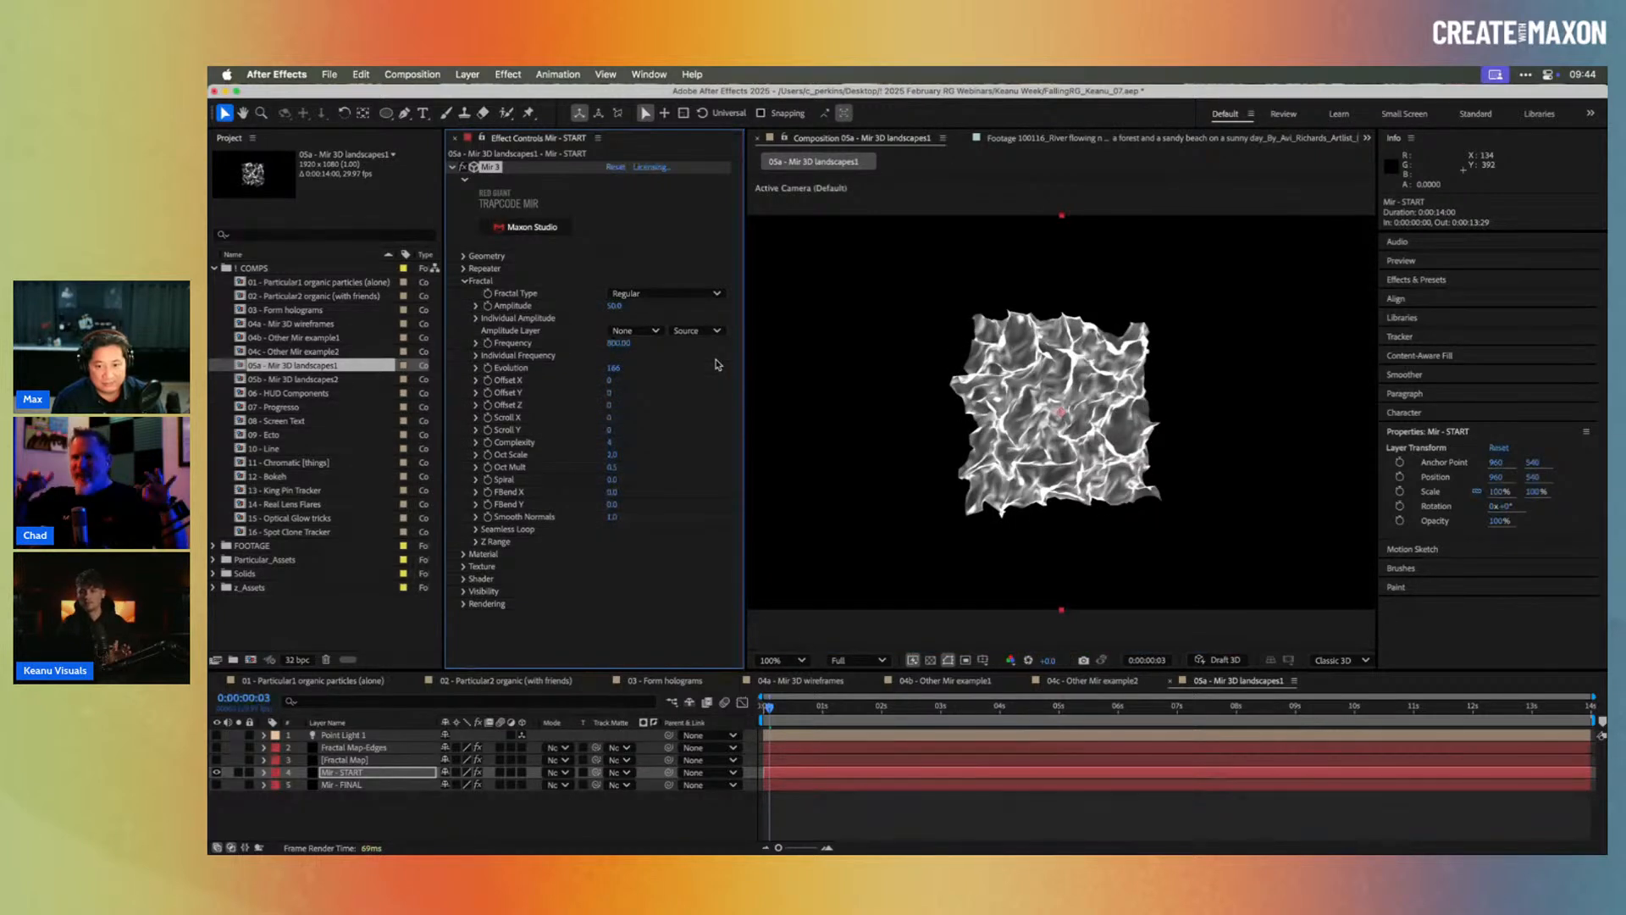
pyautogui.click(641, 331)
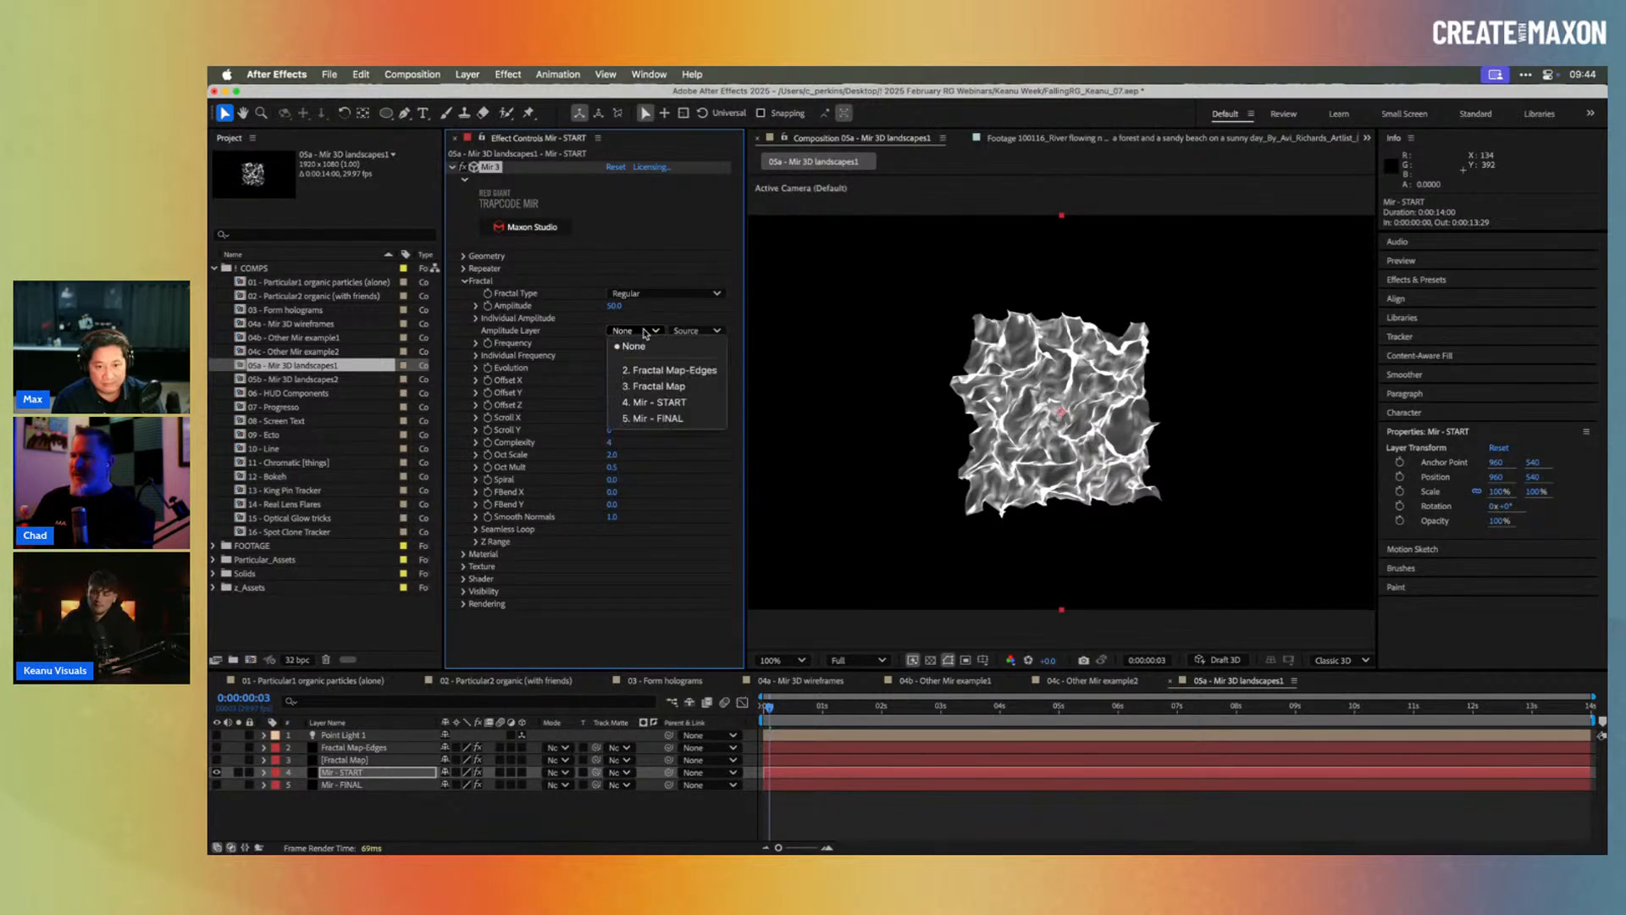
pyautogui.click(671, 384)
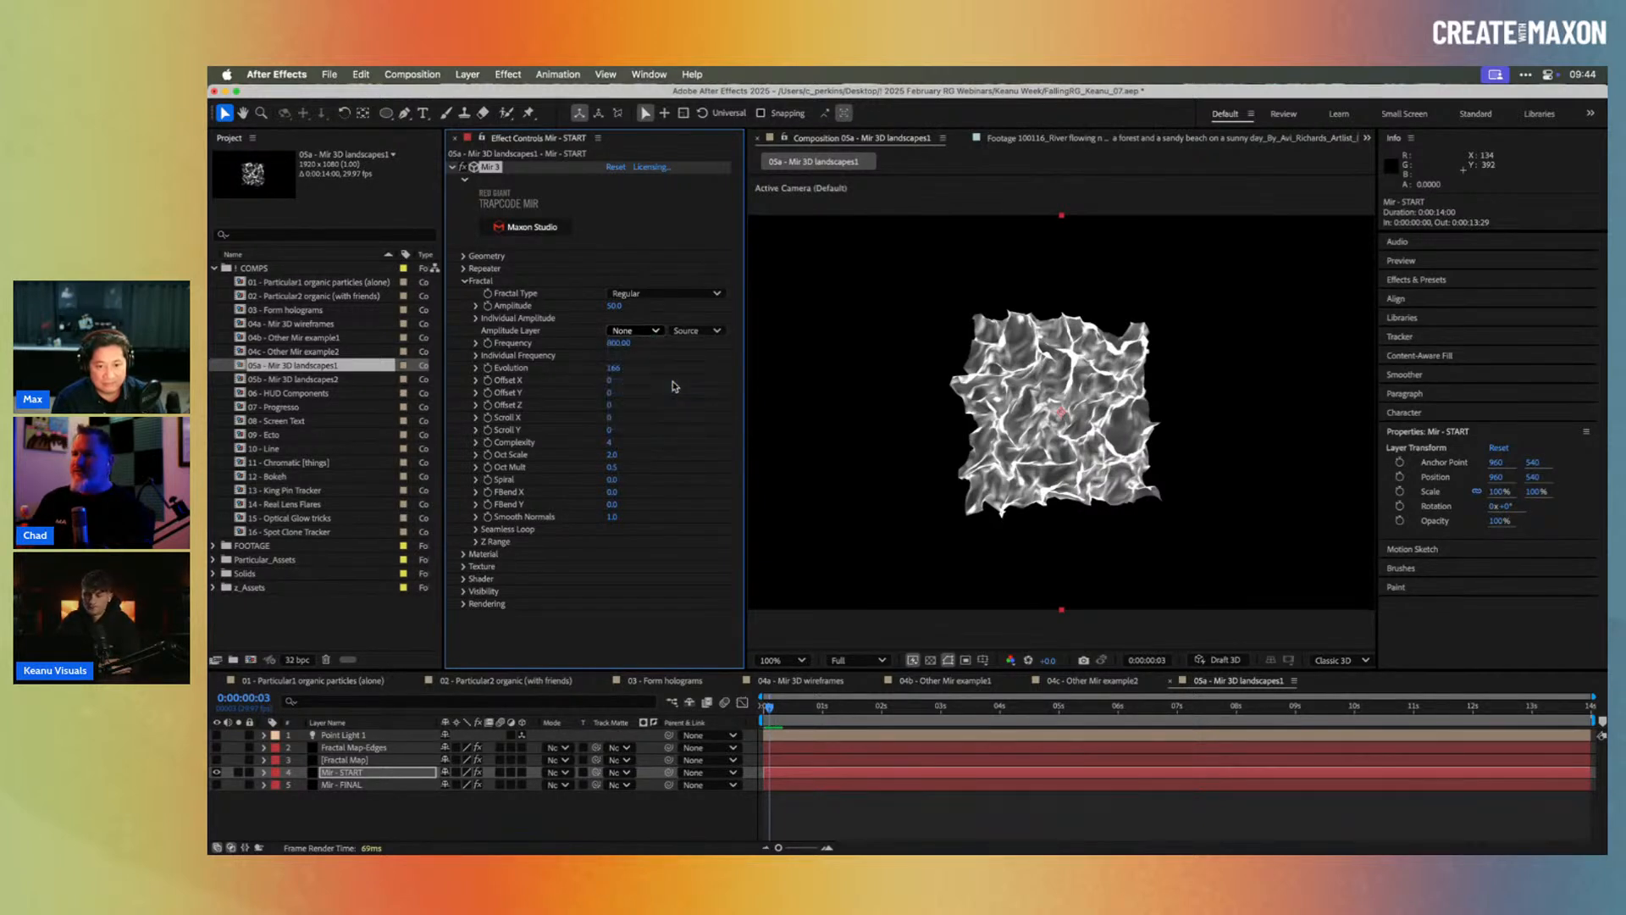
pyautogui.click(700, 331)
pyautogui.click(712, 378)
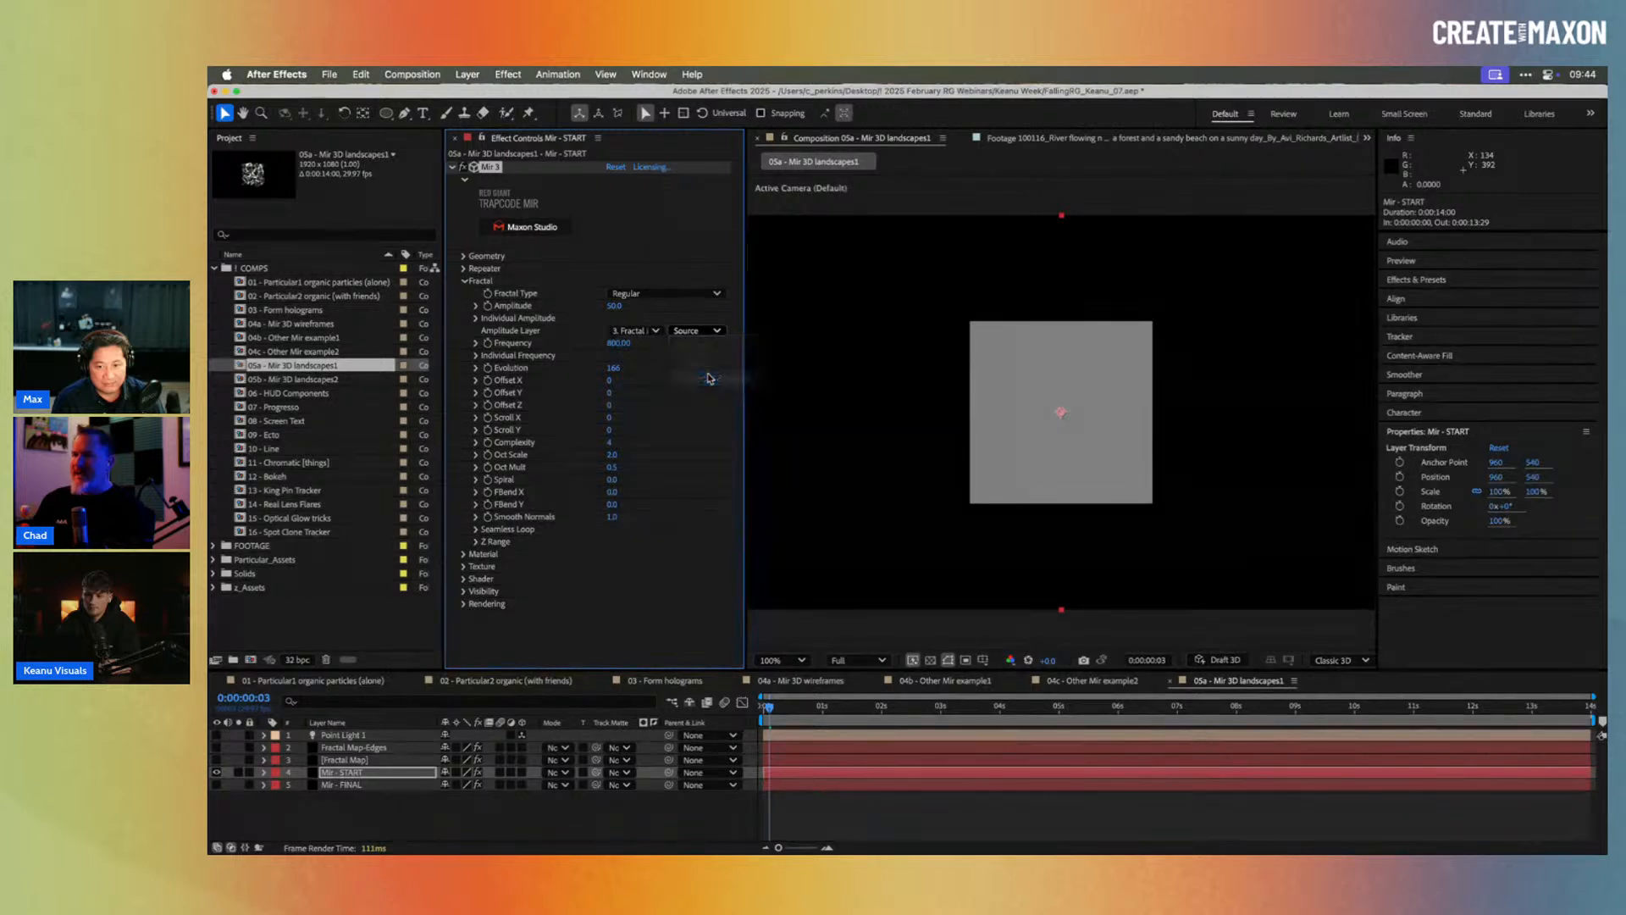
# Step: Set the fractal Frequency to 1 and the Amplitude to about 98 on the Mir - START layer
pyautogui.click(619, 344)
pyautogui.press('Return')
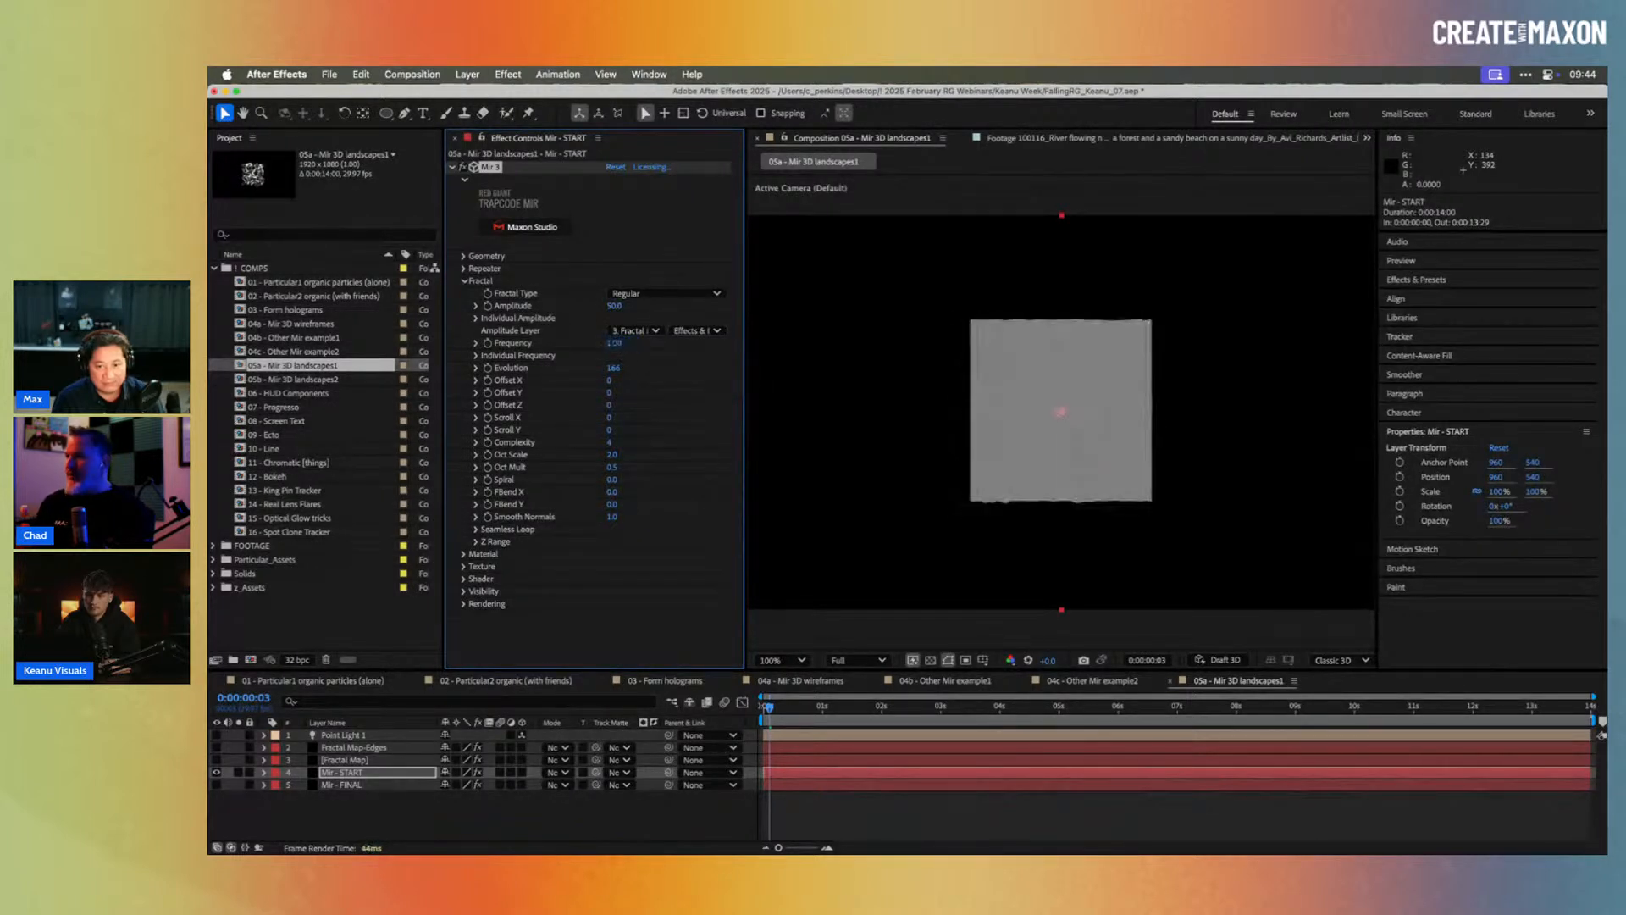
pyautogui.moveTo(614, 306); pyautogui.dragTo(651, 309)
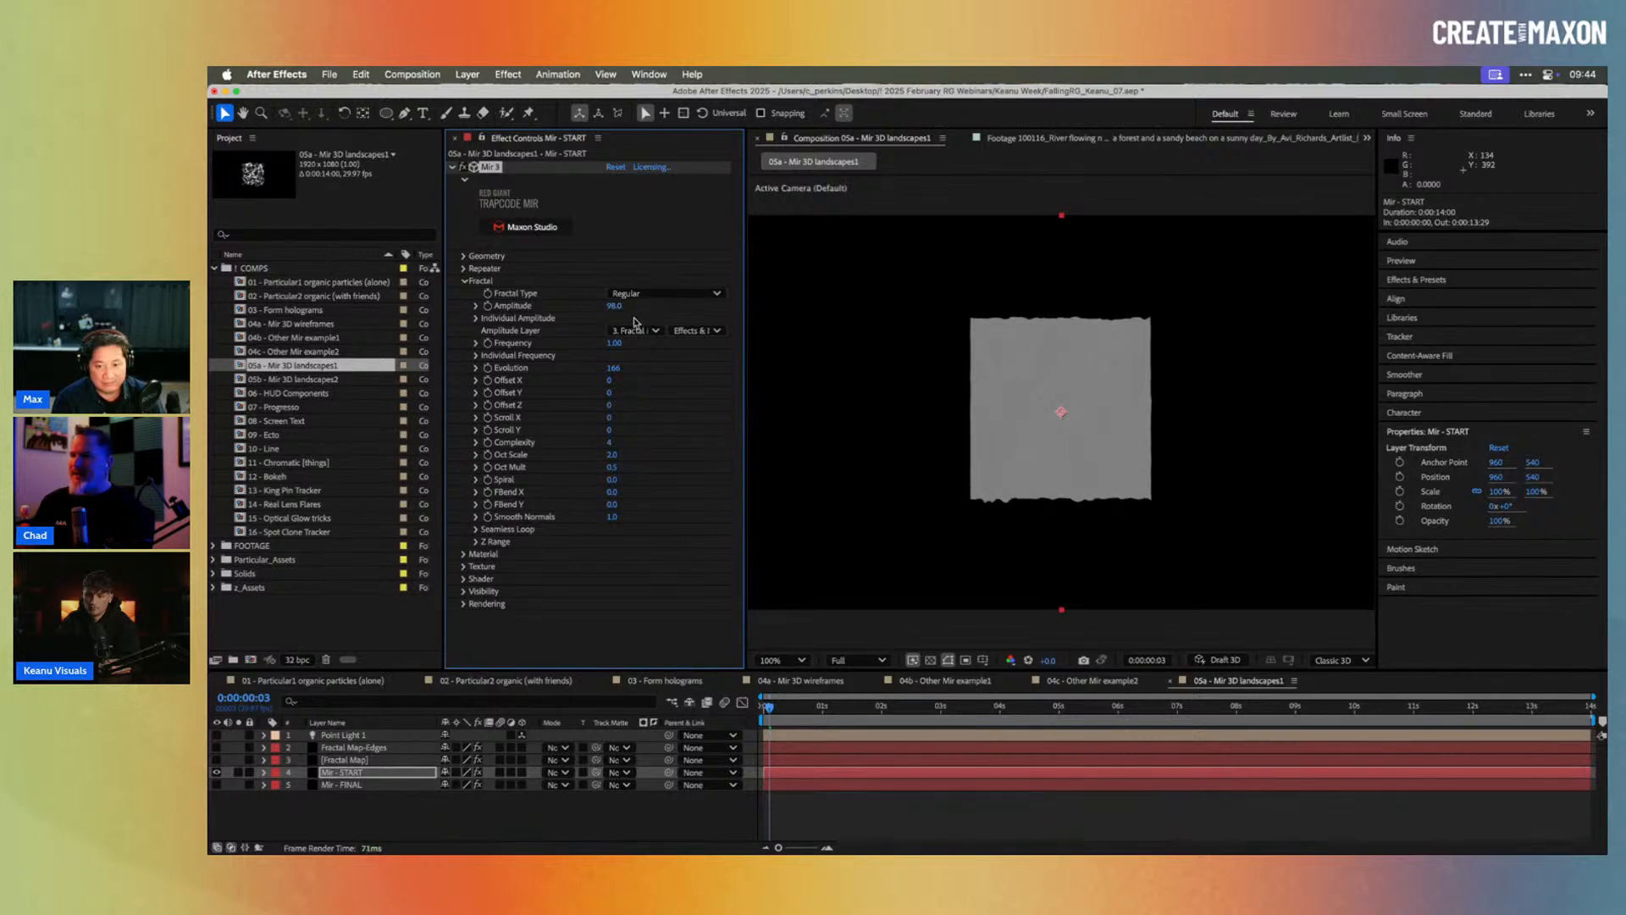
# Step: Set the individual fractal Amplitude X and Amplitude Y both to 1
pyautogui.click(476, 318)
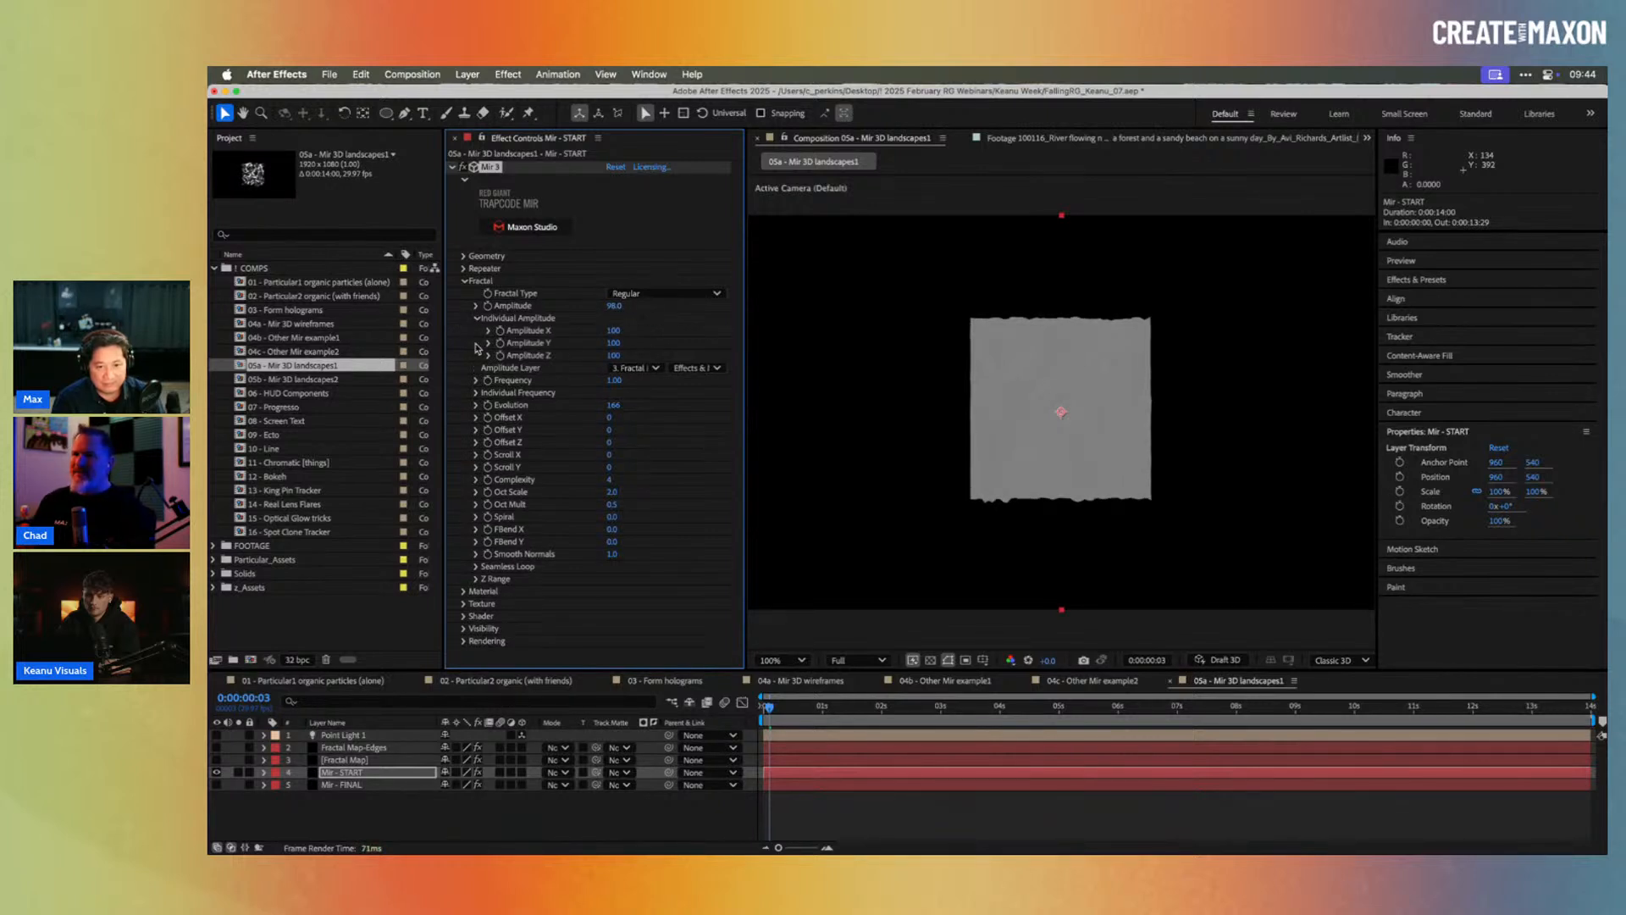
pyautogui.click(612, 330)
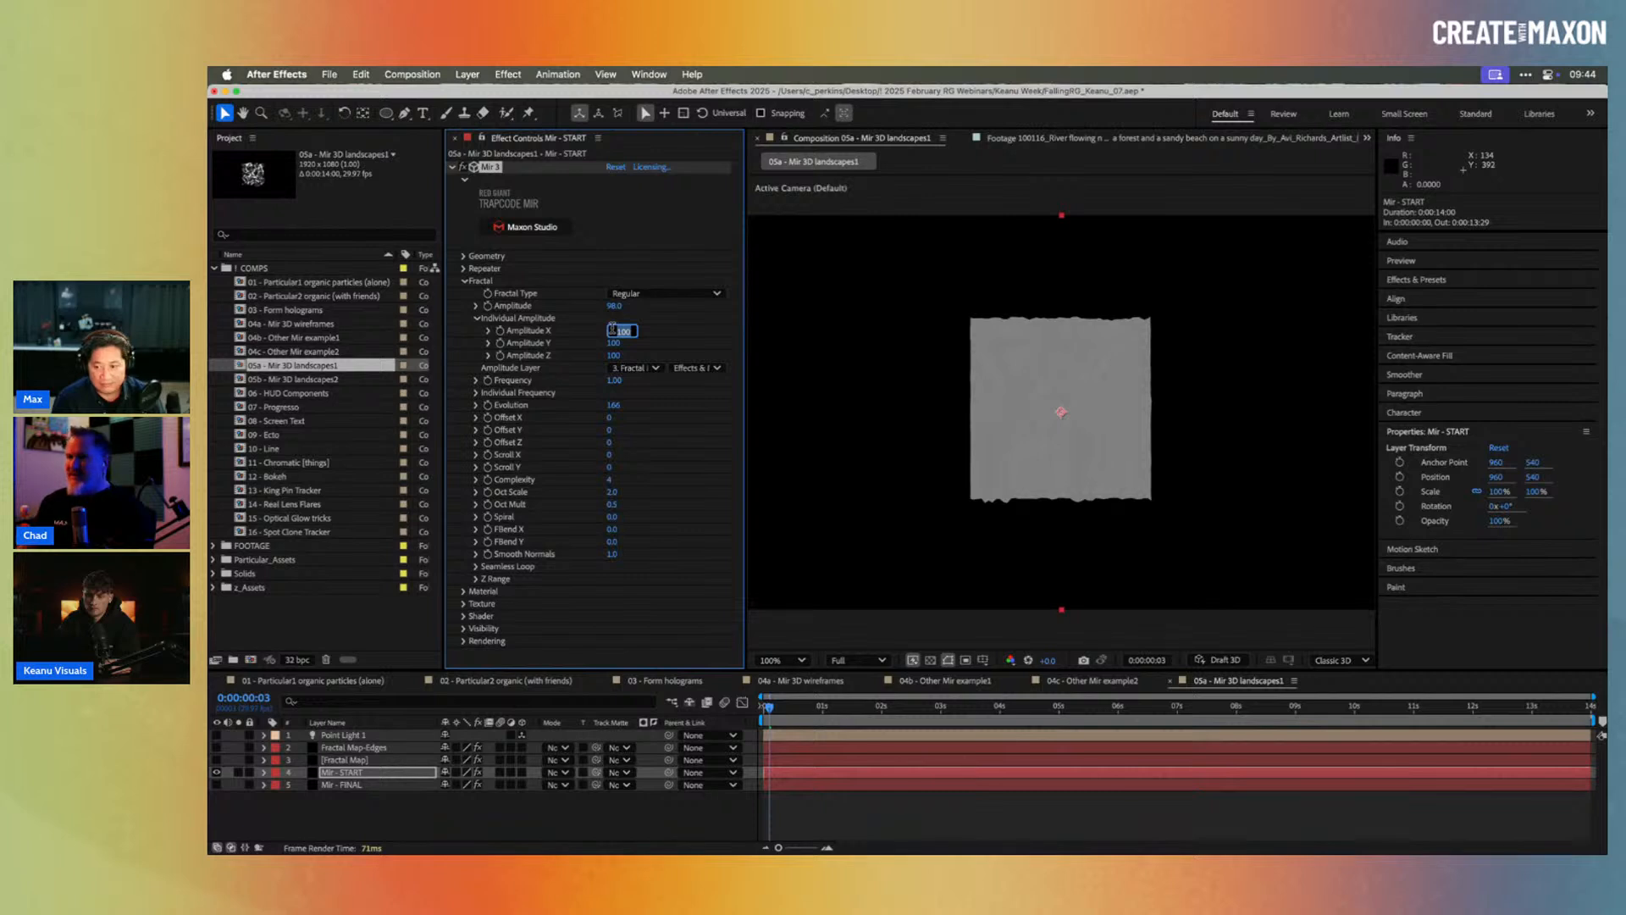
pyautogui.write('1')
pyautogui.press('Tab')
pyautogui.write('1')
pyautogui.press('Return')
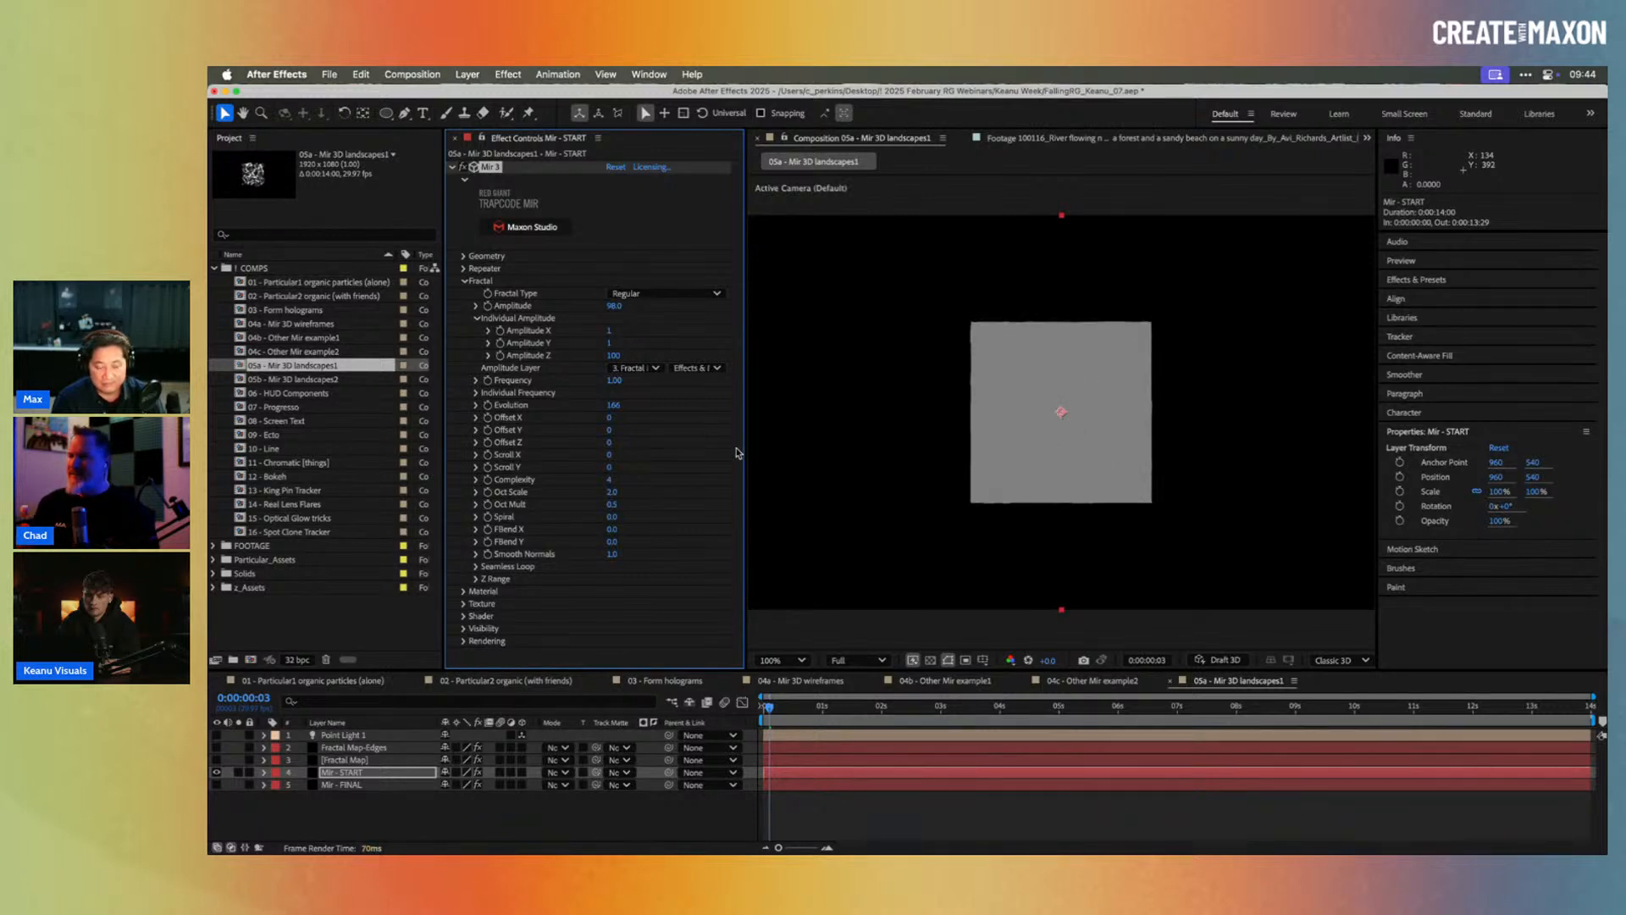
# Step: Make Point Light 1 visible and raise the fractal Amplitude to about 338
pyautogui.click(217, 736)
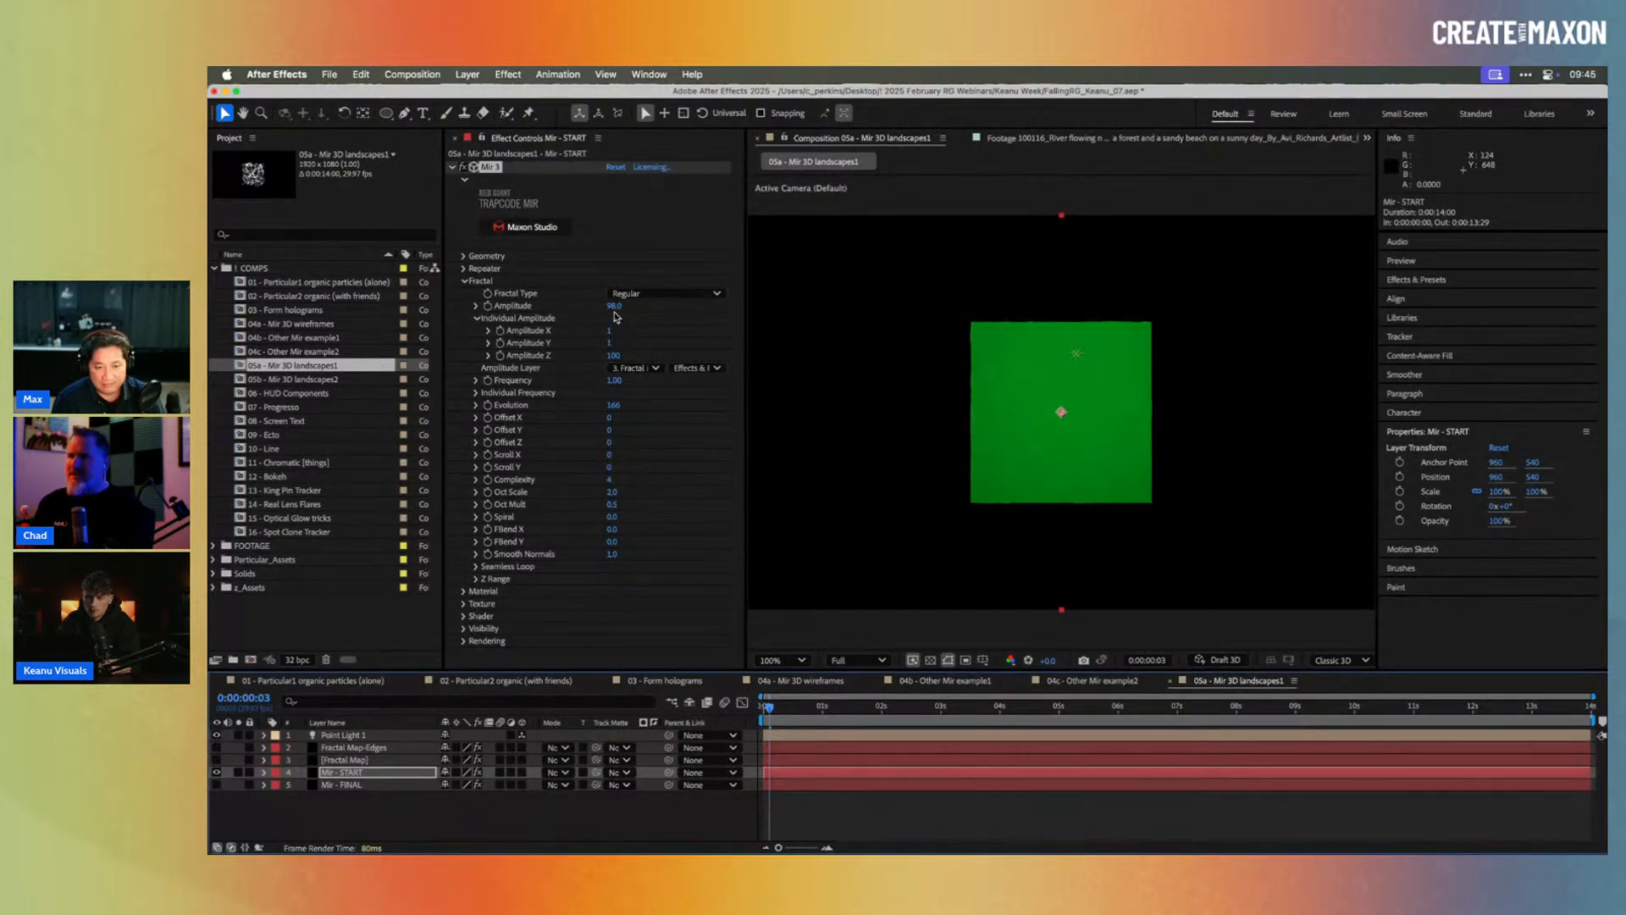
pyautogui.moveTo(614, 312); pyautogui.dragTo(793, 322)
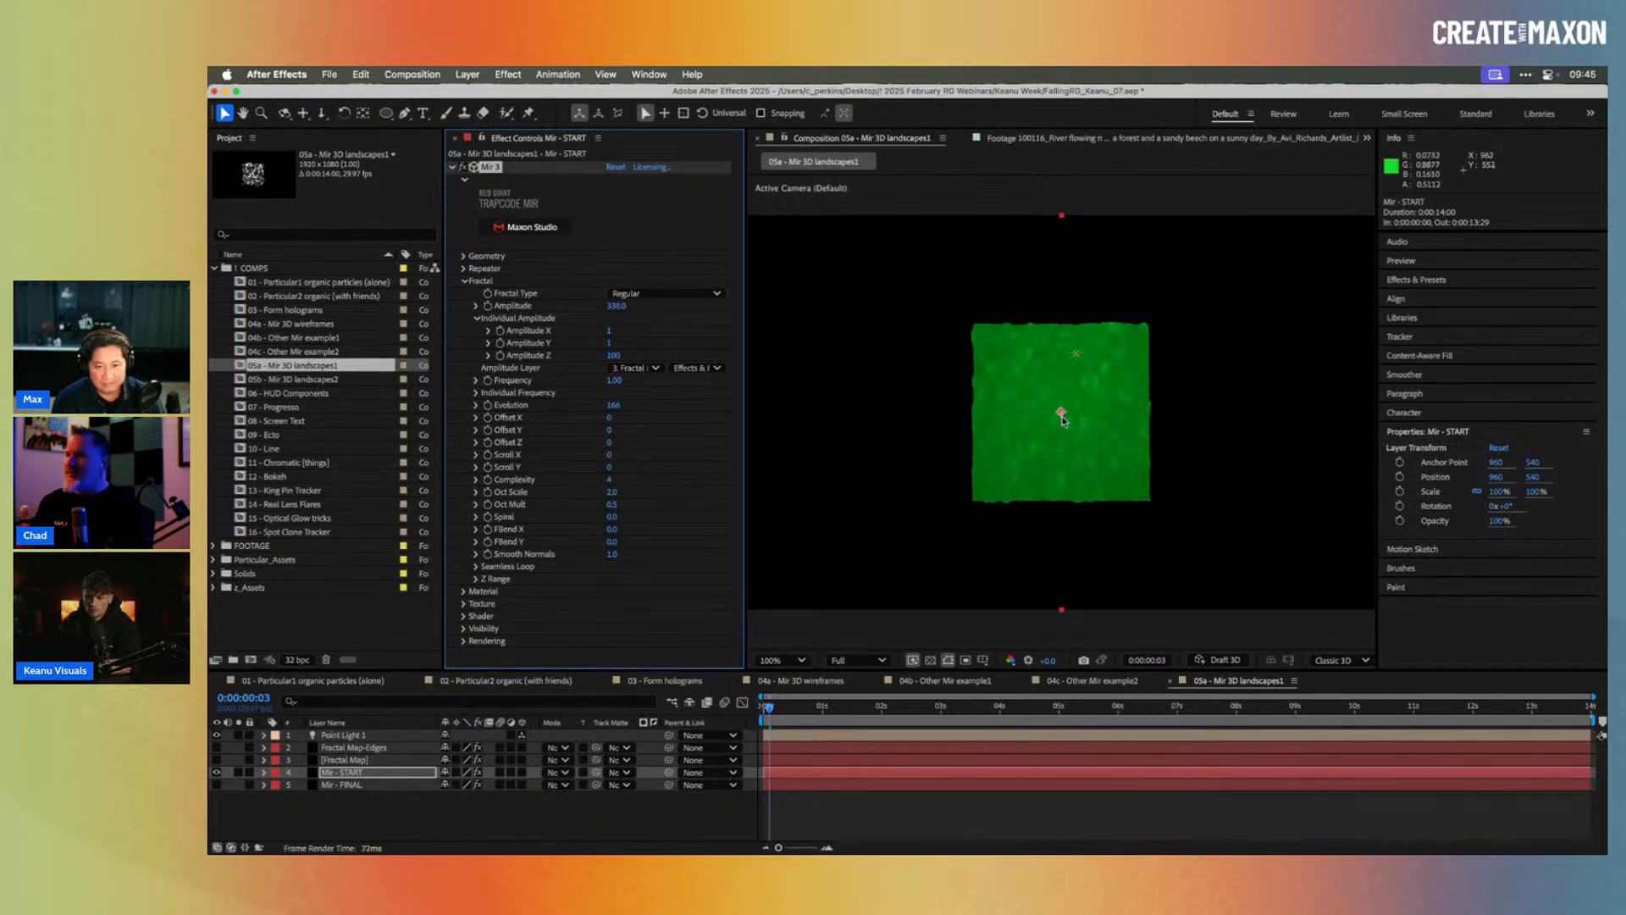
pyautogui.scroll(1, 1063, 419)
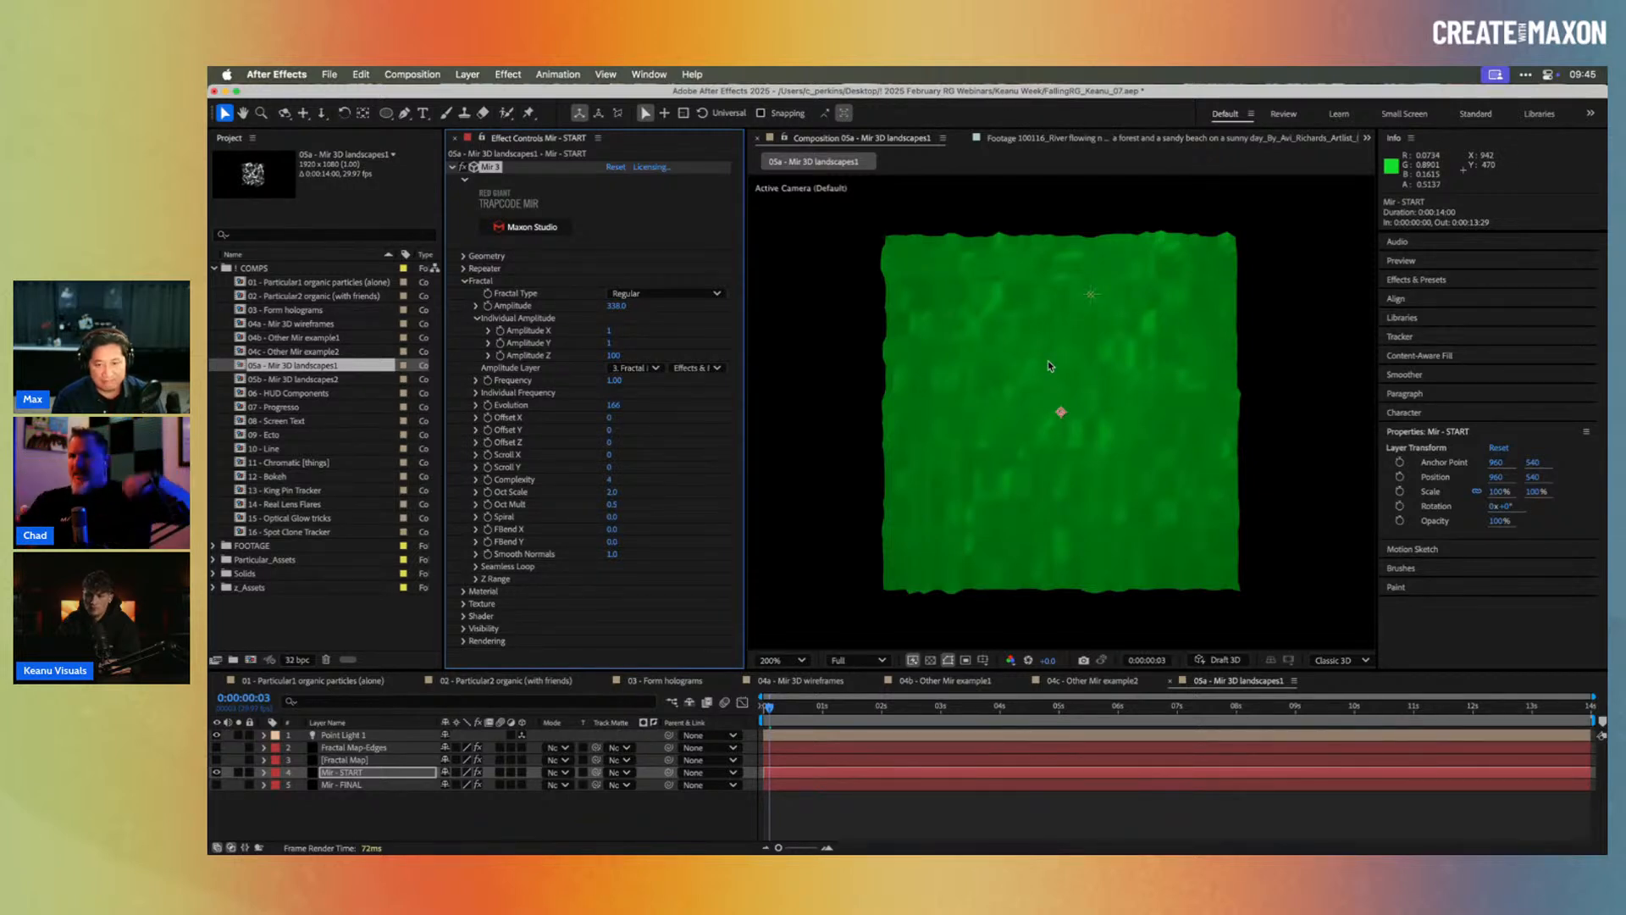
# Step: Set the Mir plane geometry's Vertices X and Vertices Y to 2000 each
pyautogui.click(463, 256)
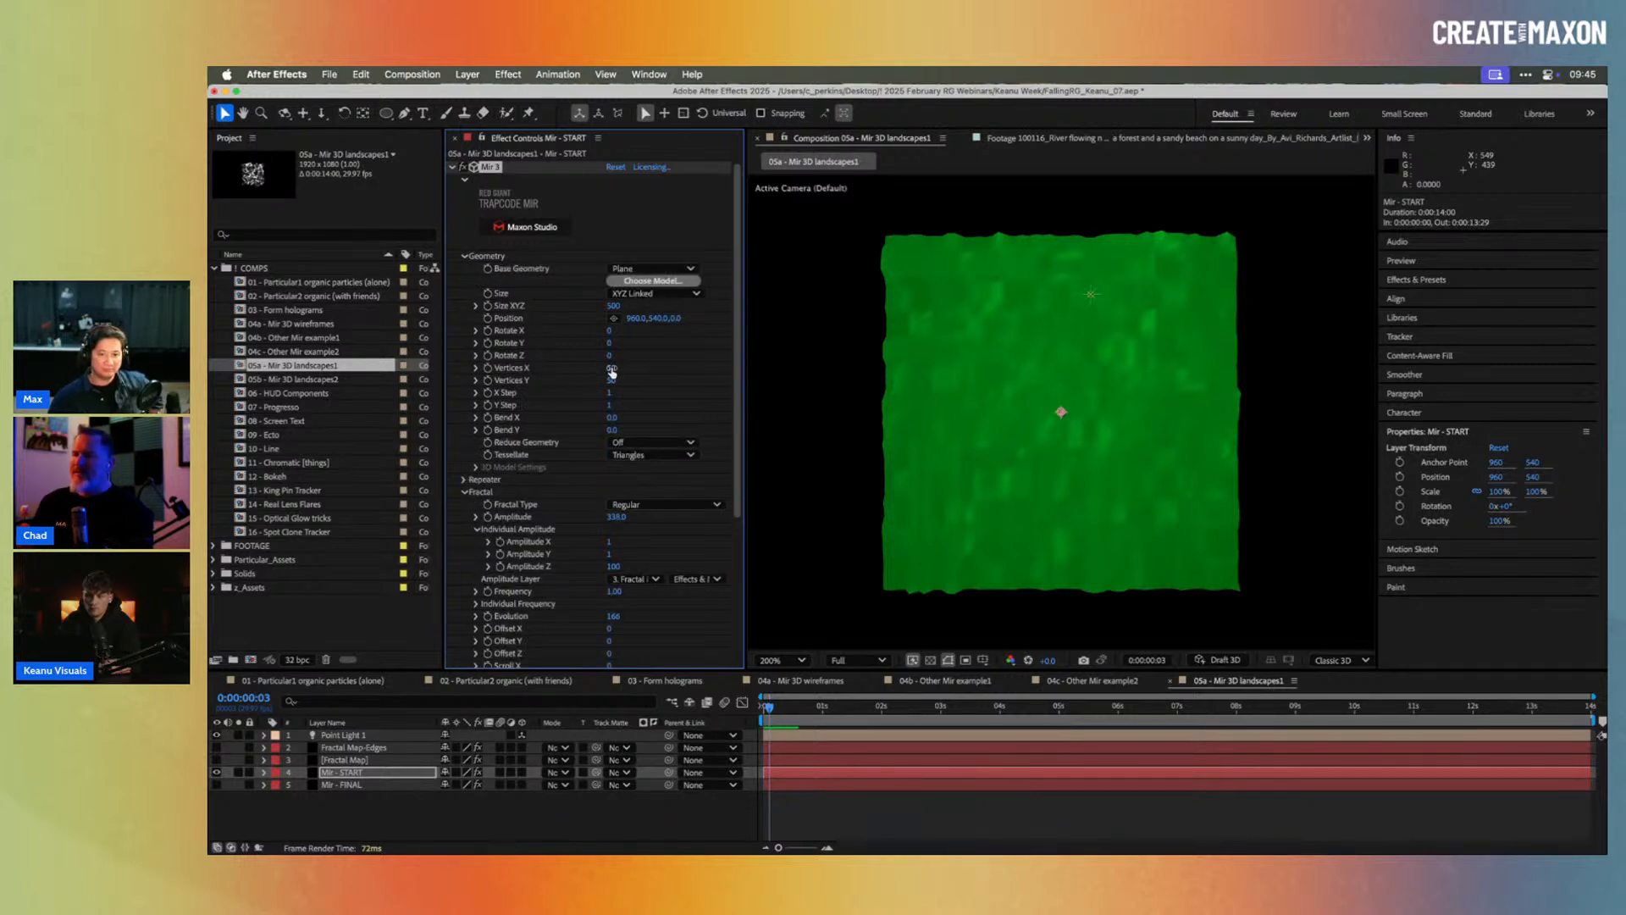
pyautogui.moveTo(610, 368); pyautogui.dragTo(721, 371)
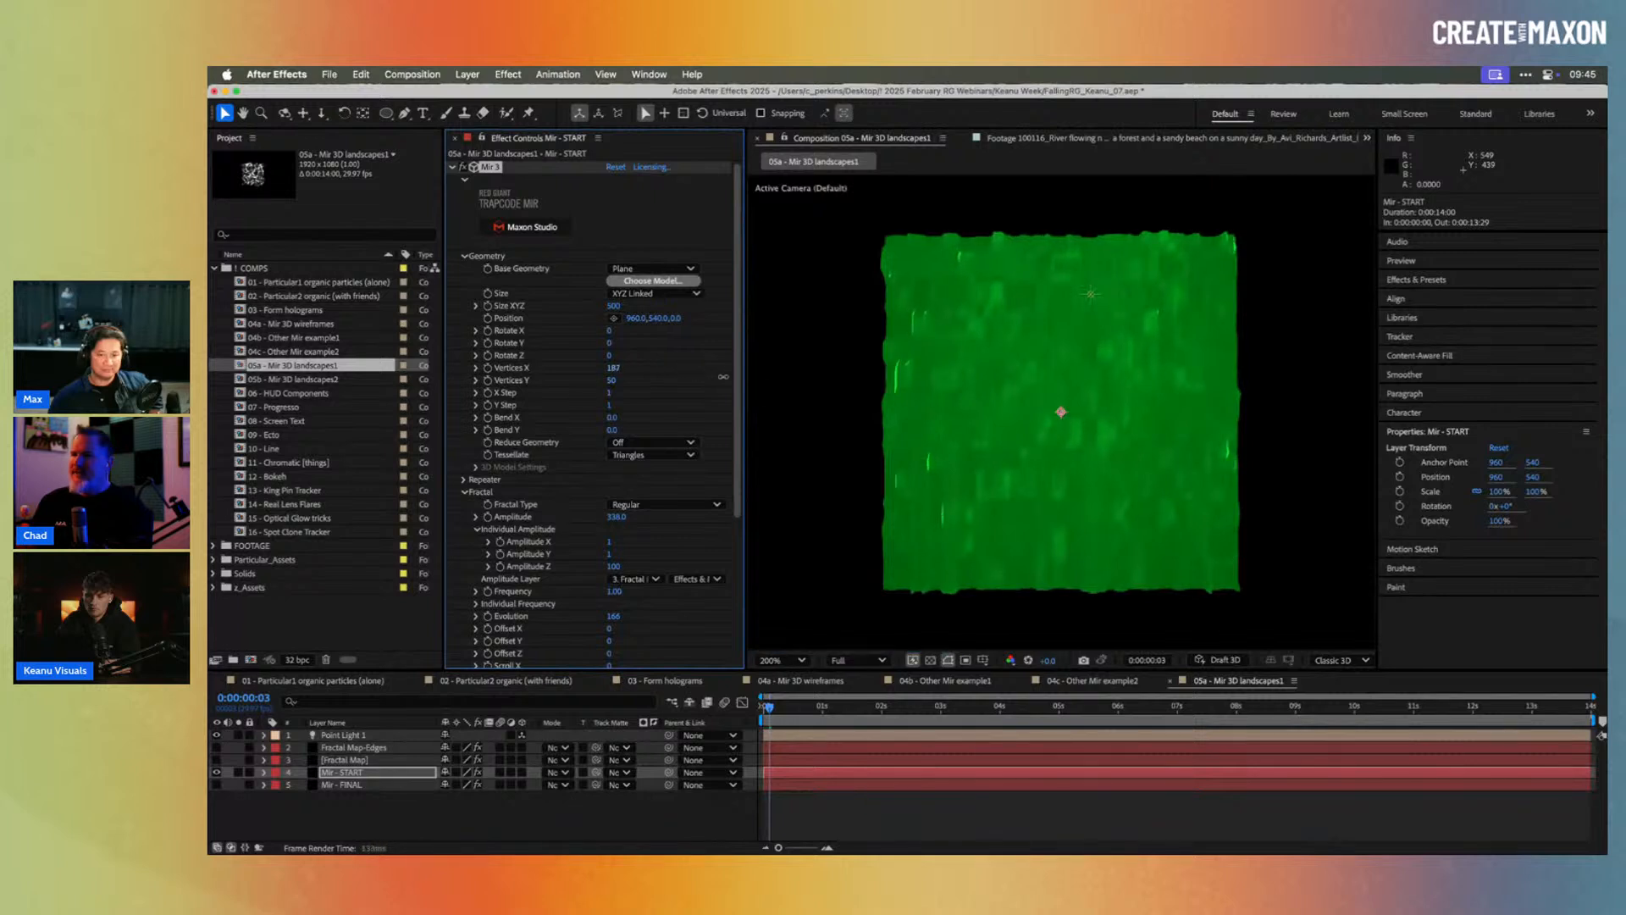
pyautogui.click(614, 369)
pyautogui.write('2')
pyautogui.write('000')
pyautogui.press('Tab')
pyautogui.write('2000')
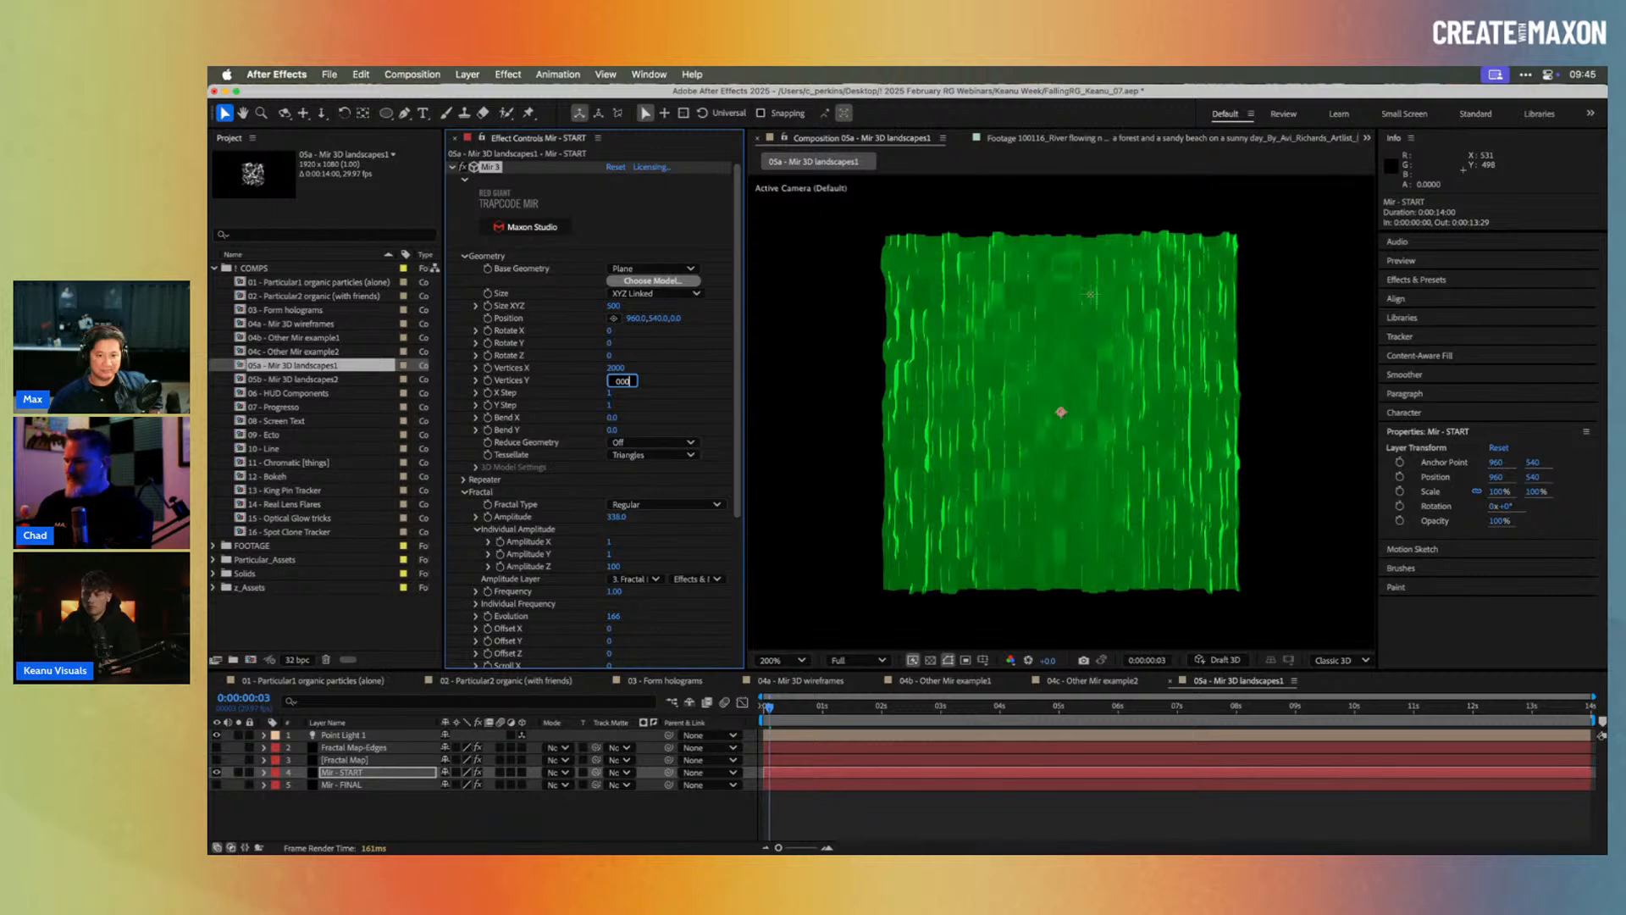
pyautogui.press('BackSpace')
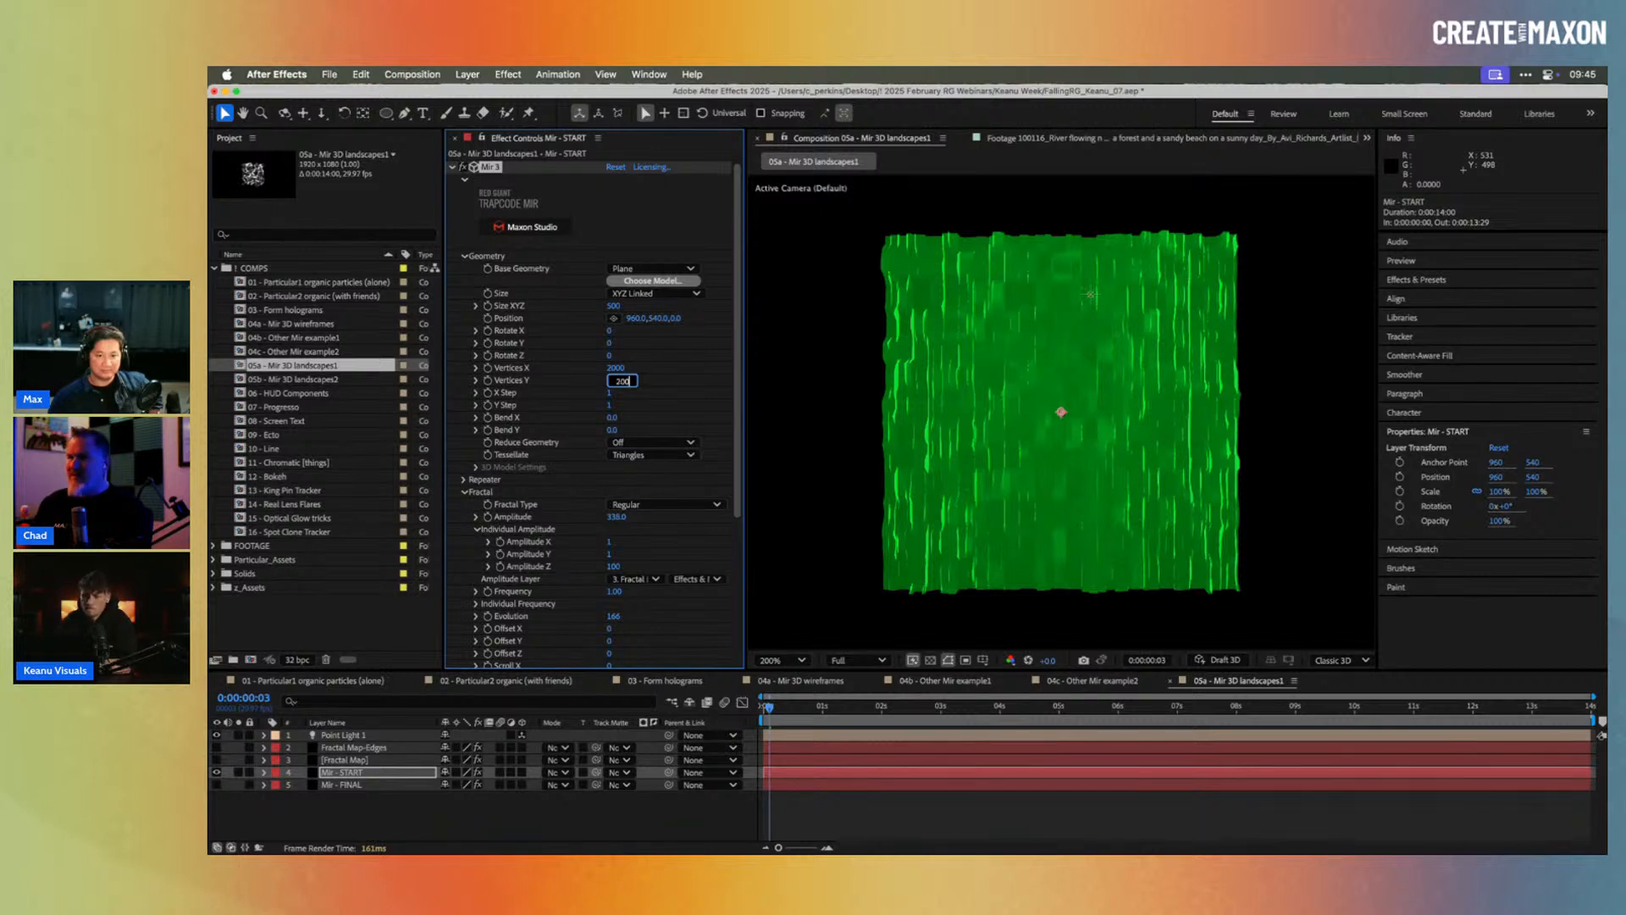
pyautogui.write('0')
pyautogui.press('Return')
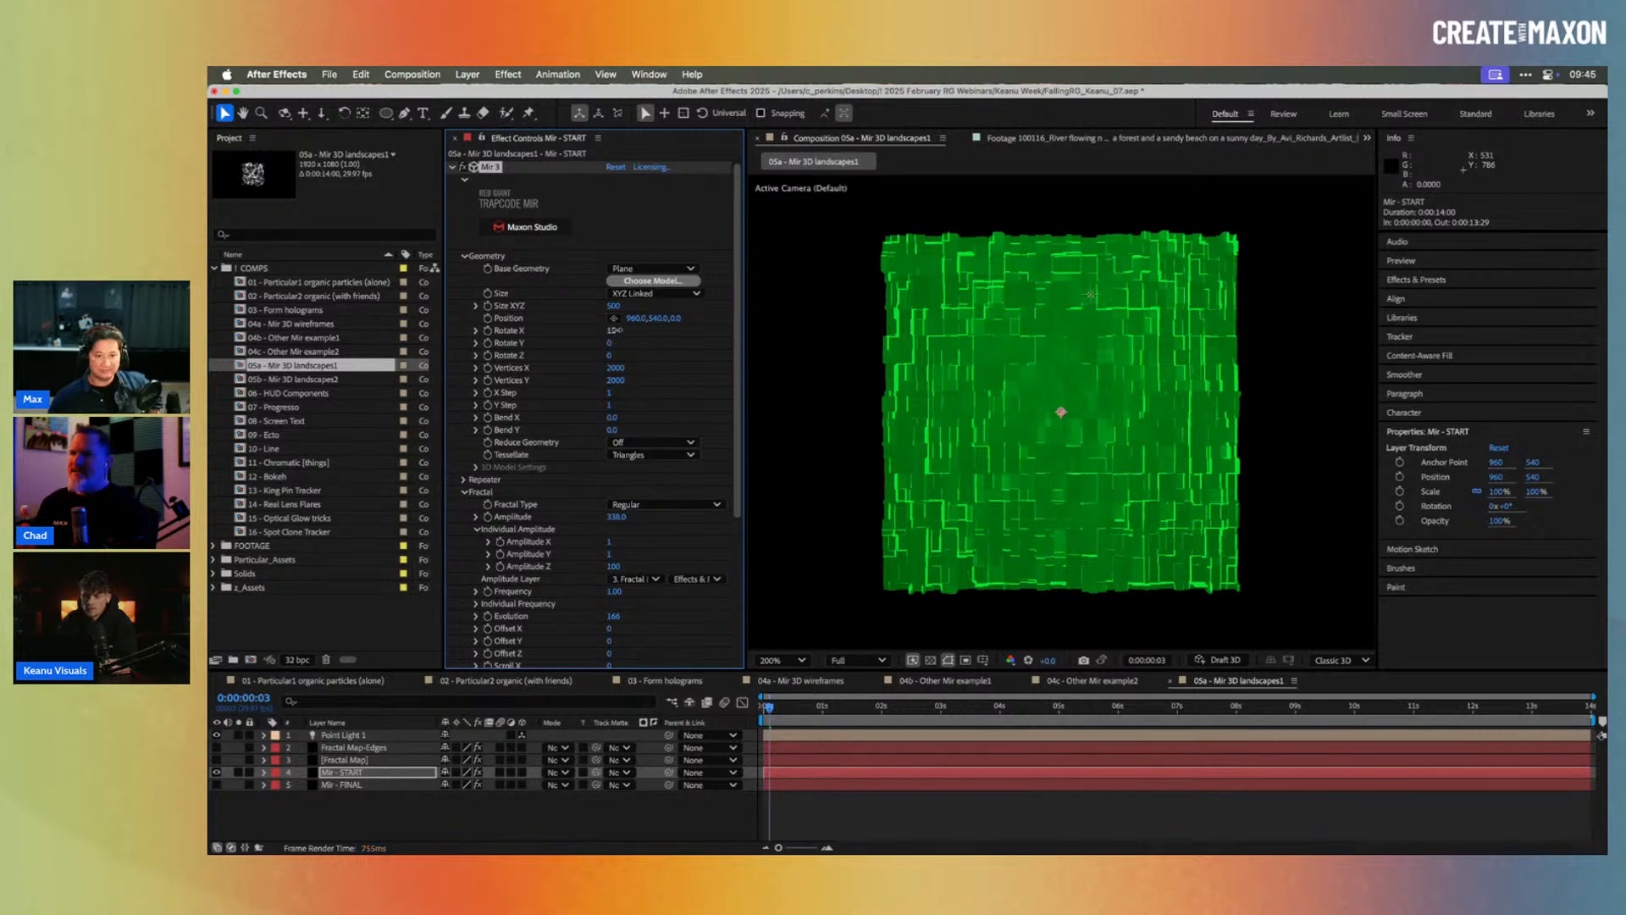
# Step: Tilt the Mir plane to a Rotate X of -39 and briefly show the Fractal Map layer that drives it
pyautogui.moveTo(617, 330); pyautogui.dragTo(538, 326)
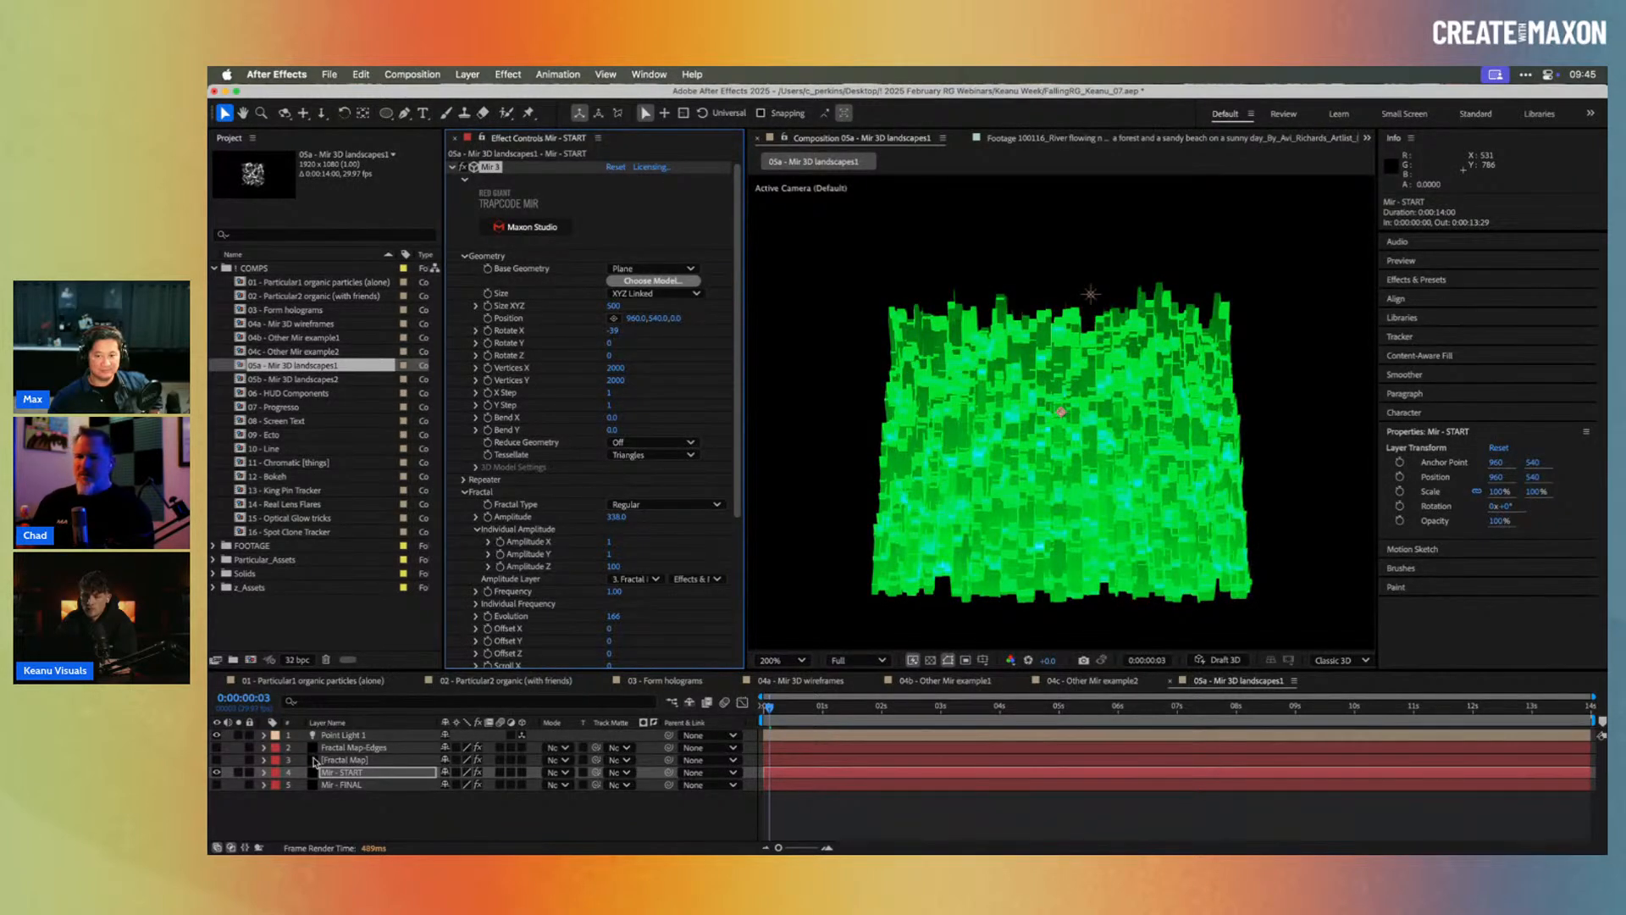
pyautogui.click(217, 761)
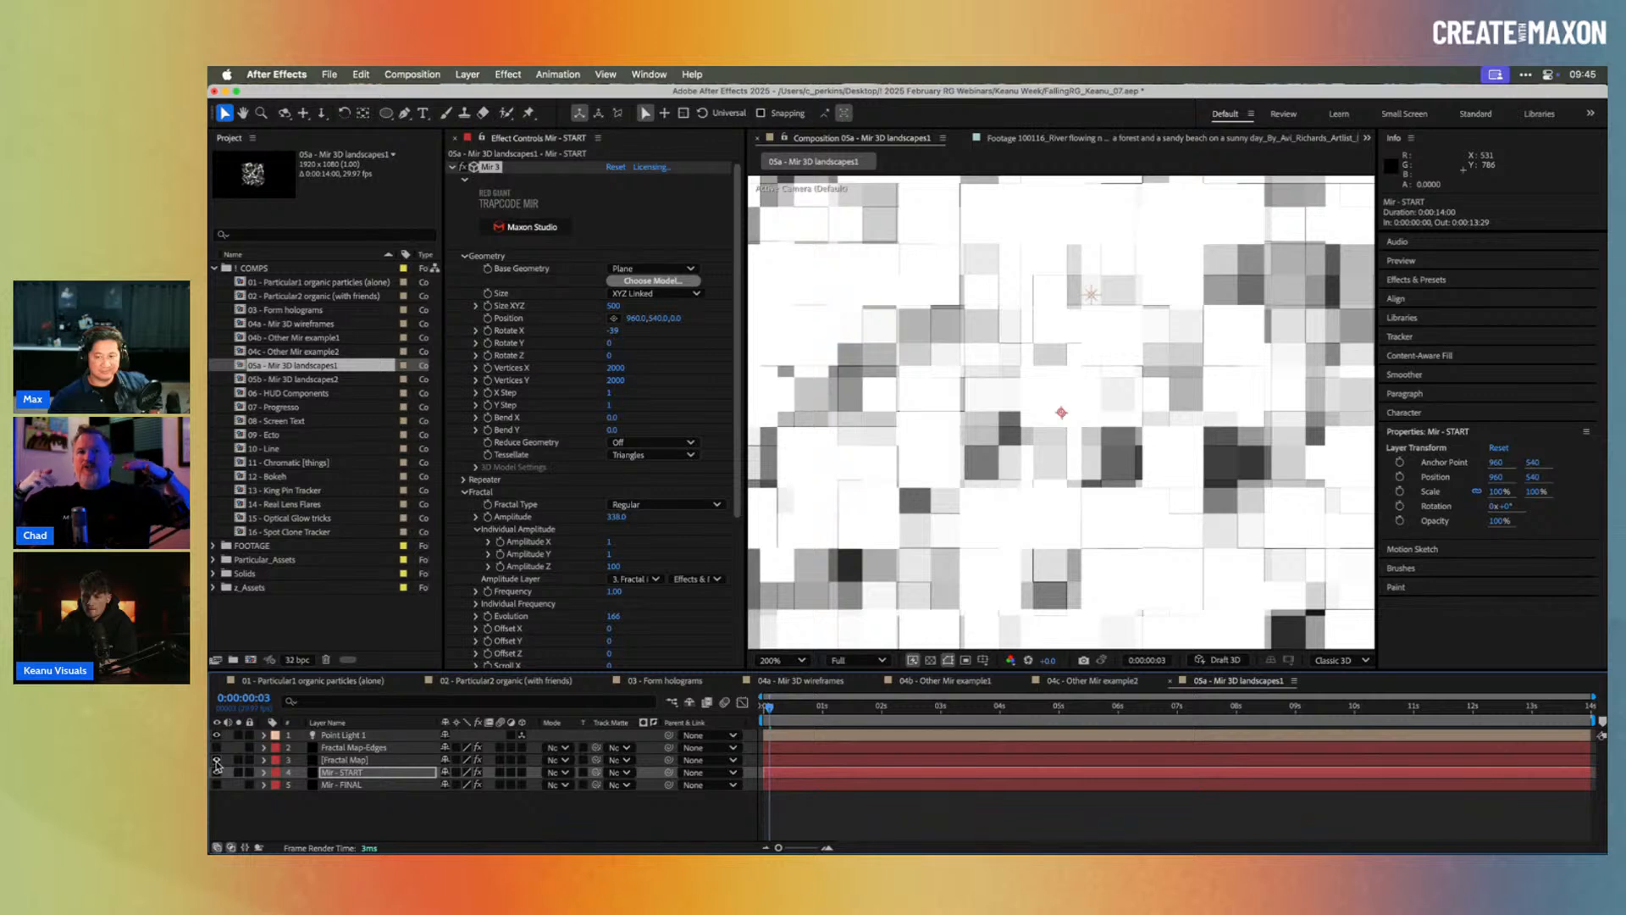
pyautogui.click(217, 761)
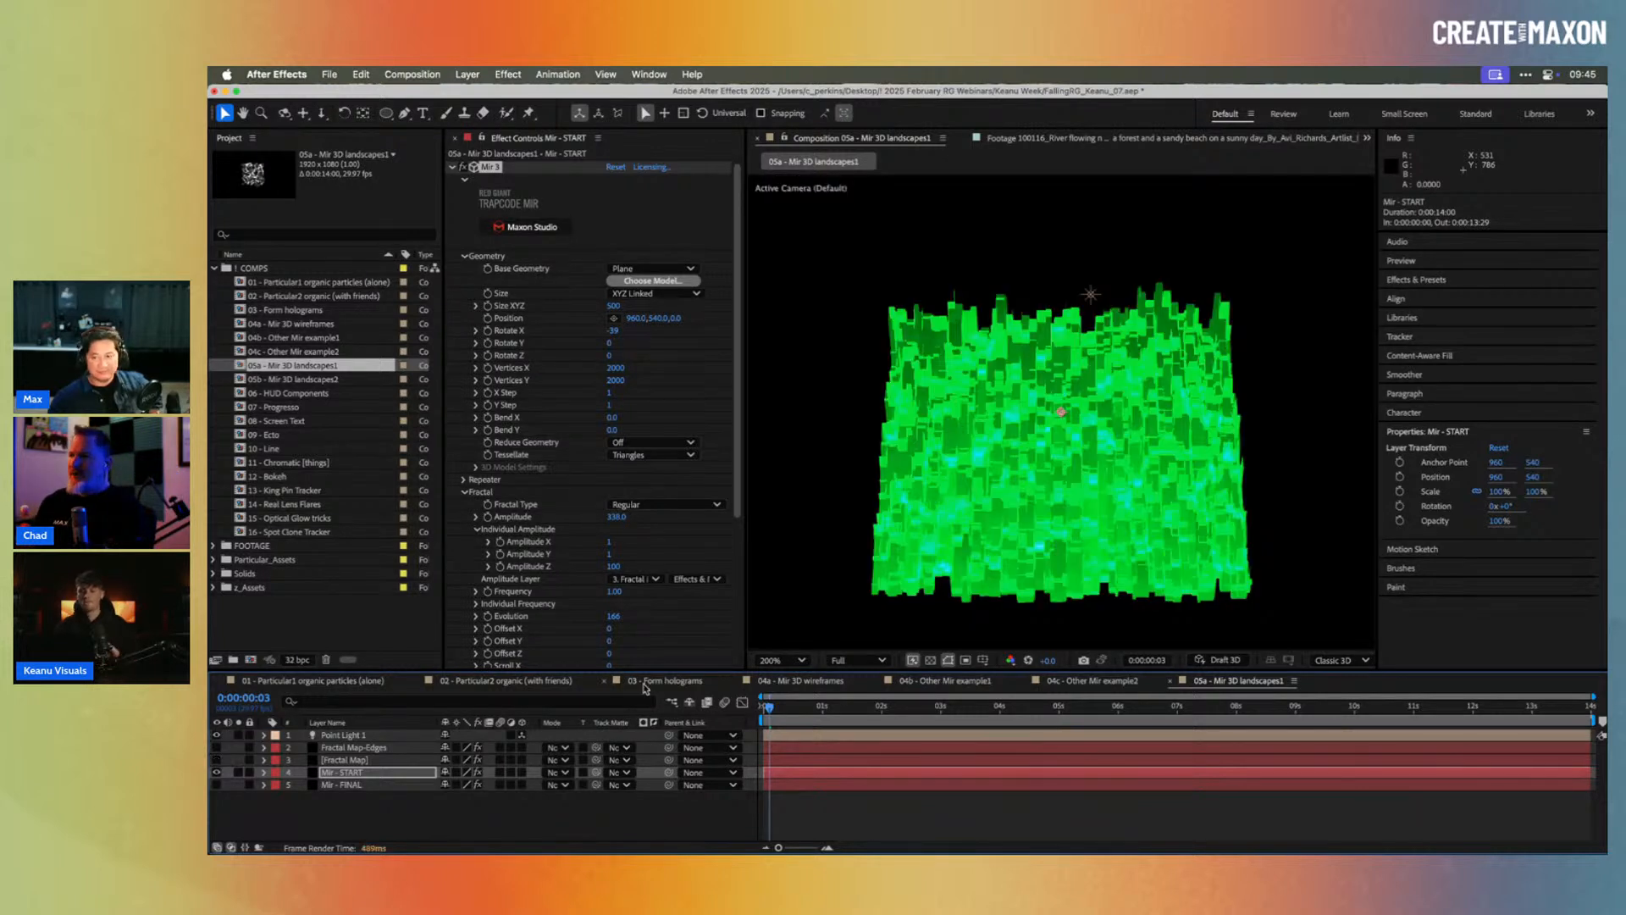
# Step: Try moving Point Light 1 sideways along its X axis over the blocks, and undo the moves
pyautogui.click(1091, 295)
pyautogui.moveTo(1172, 298); pyautogui.dragTo(1268, 303)
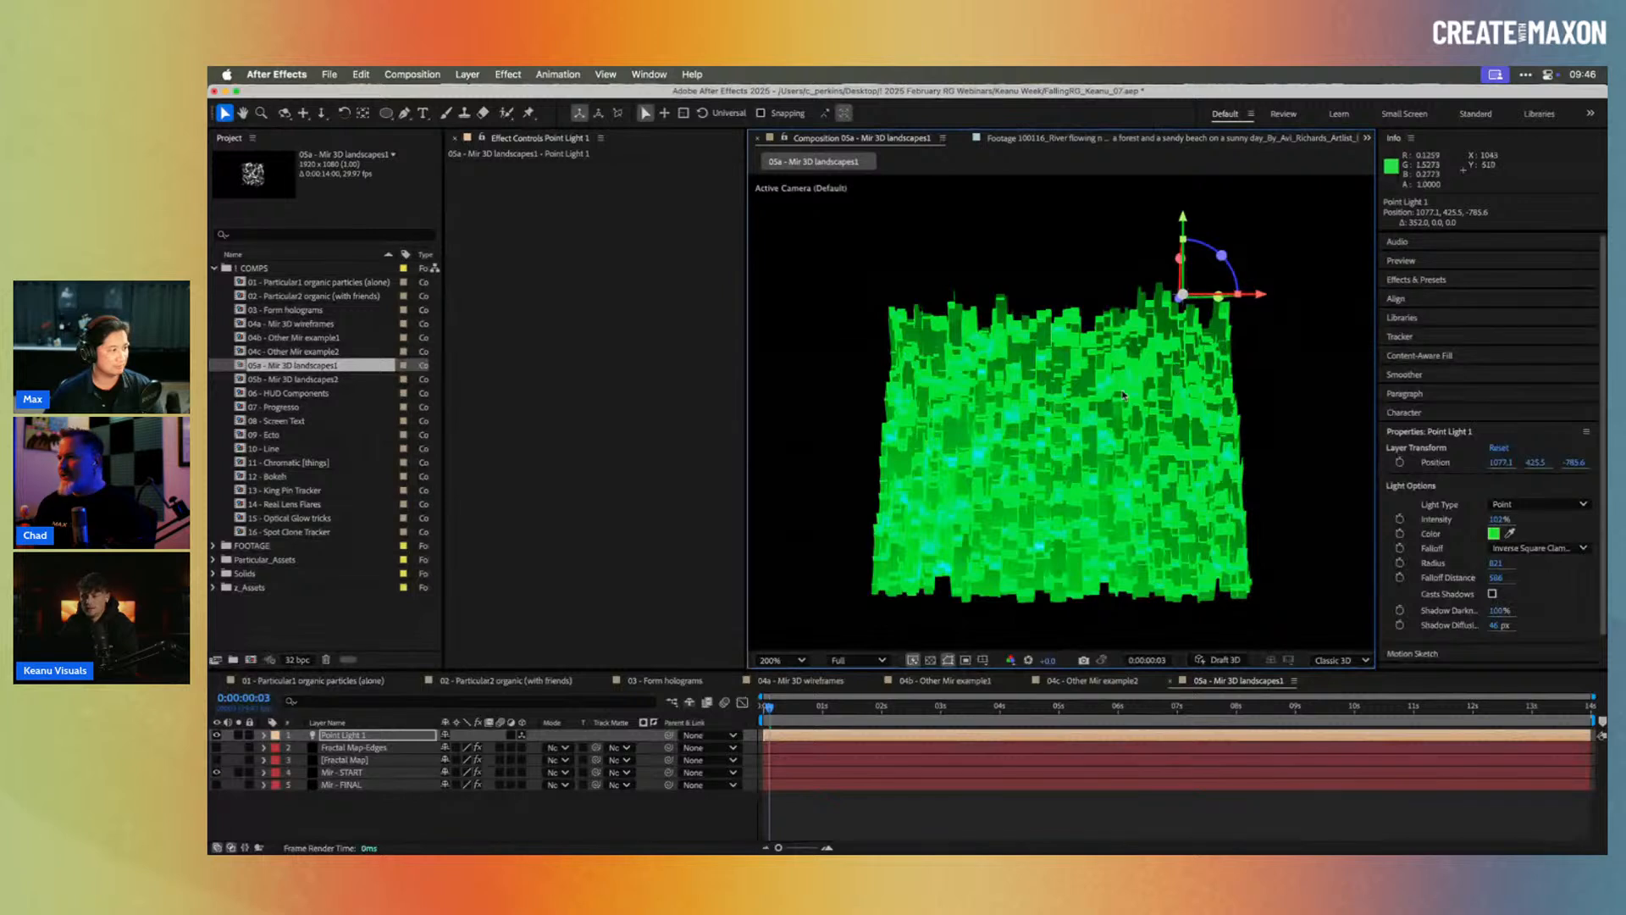
pyautogui.press('super+z')
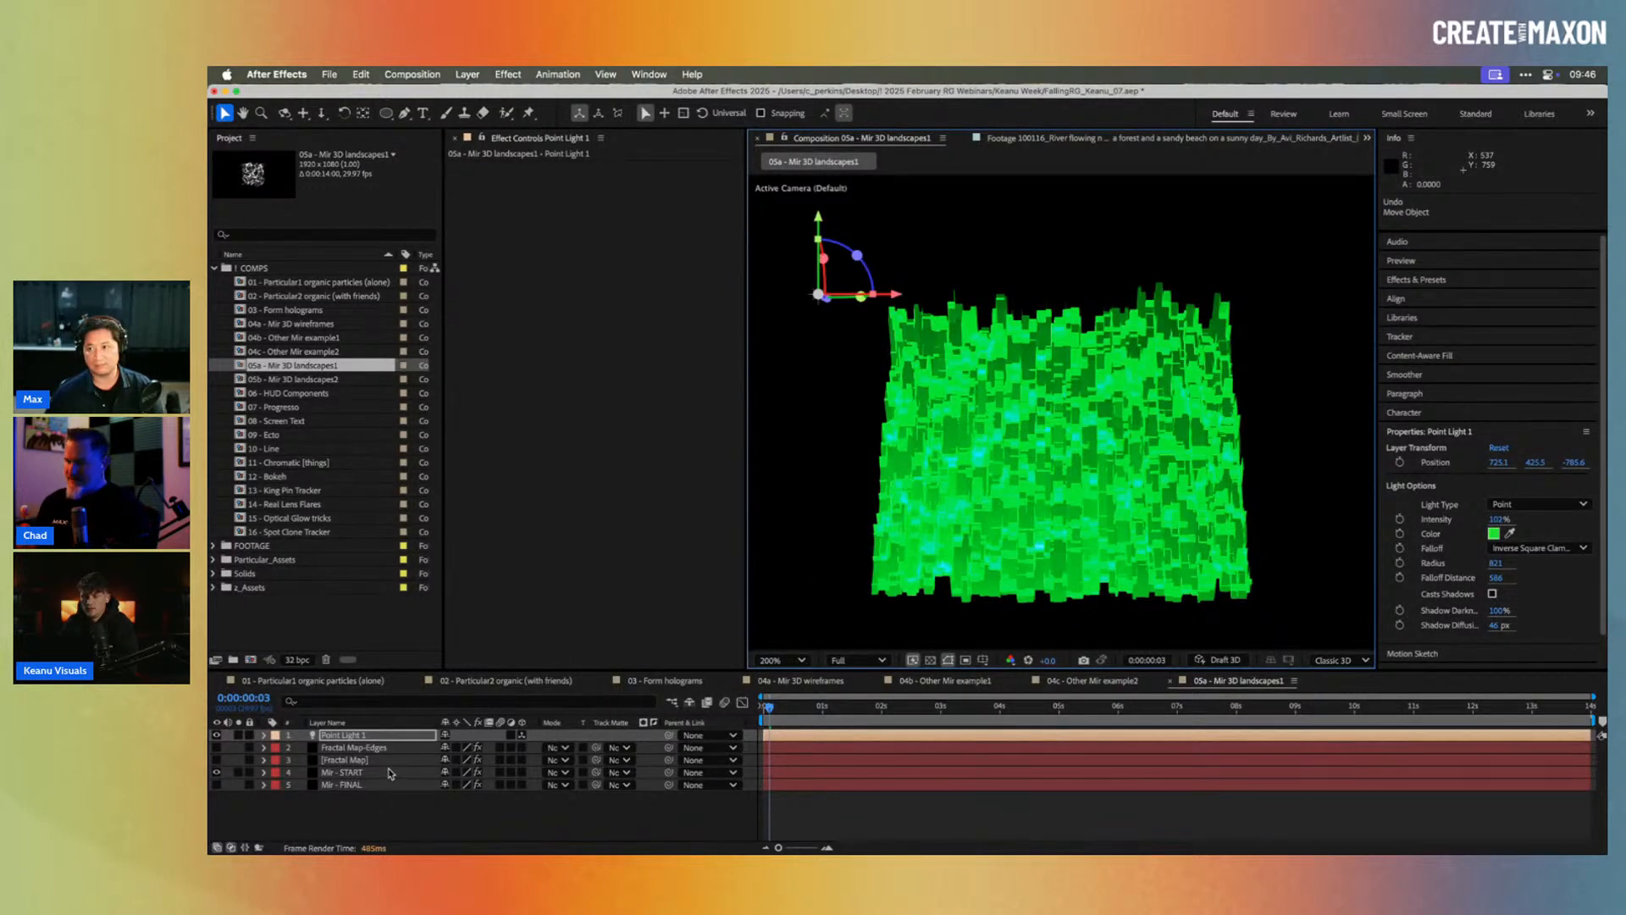
pyautogui.press('super+z')
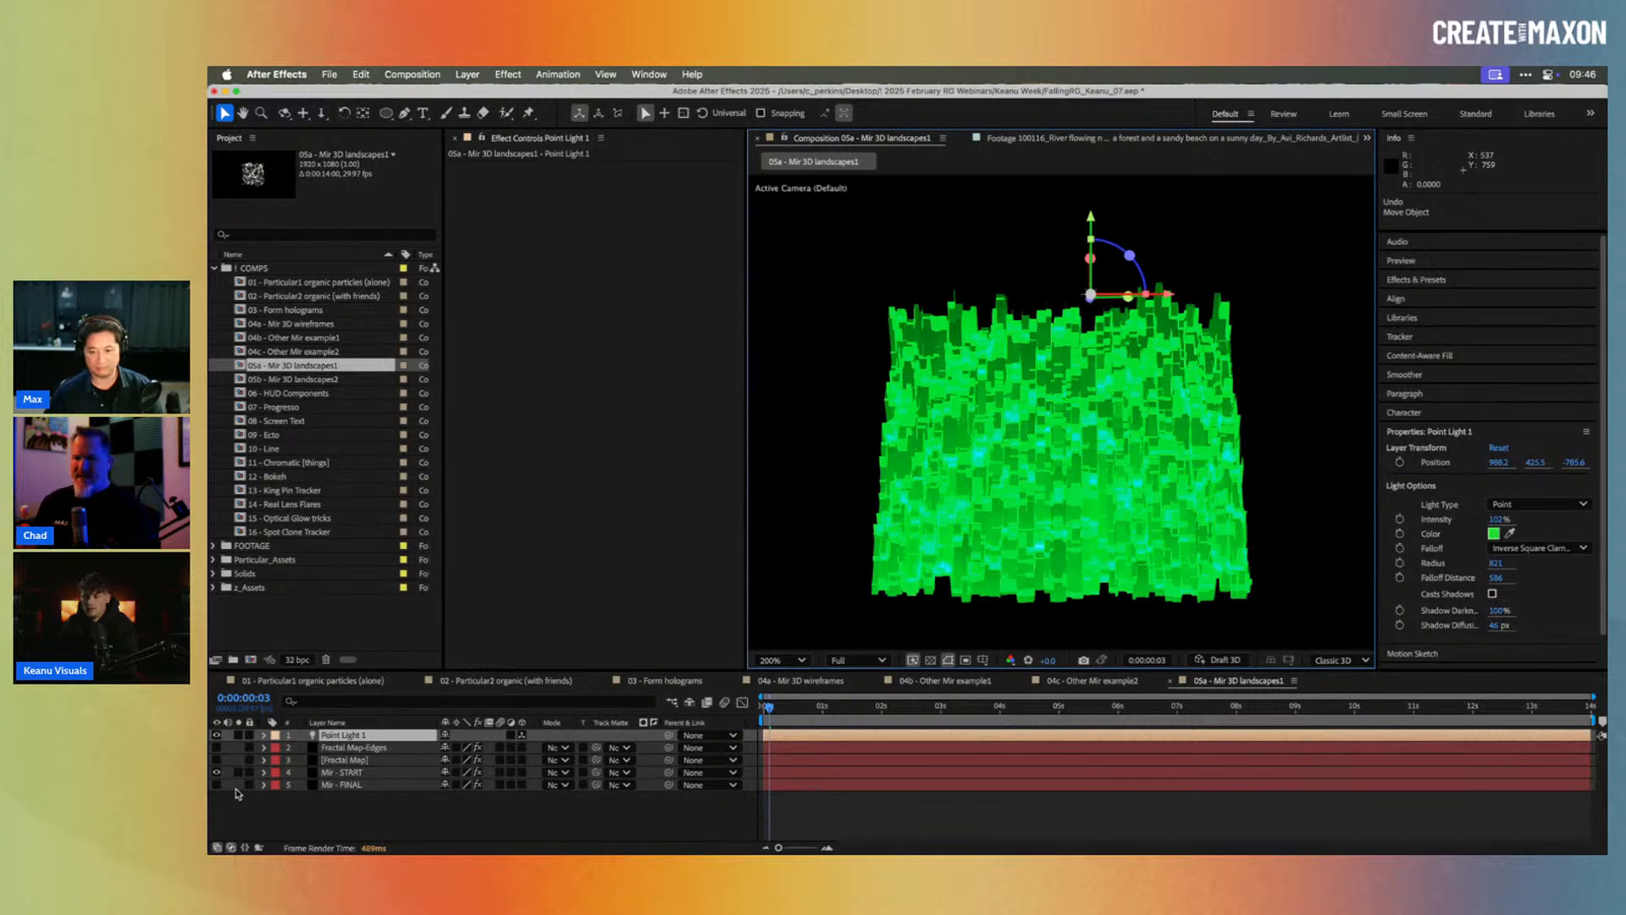
# Step: Show the Mir - FINAL layer instead of Mir - START and move Point Light 1 along X to about 707.5
pyautogui.click(216, 772)
pyautogui.click(216, 784)
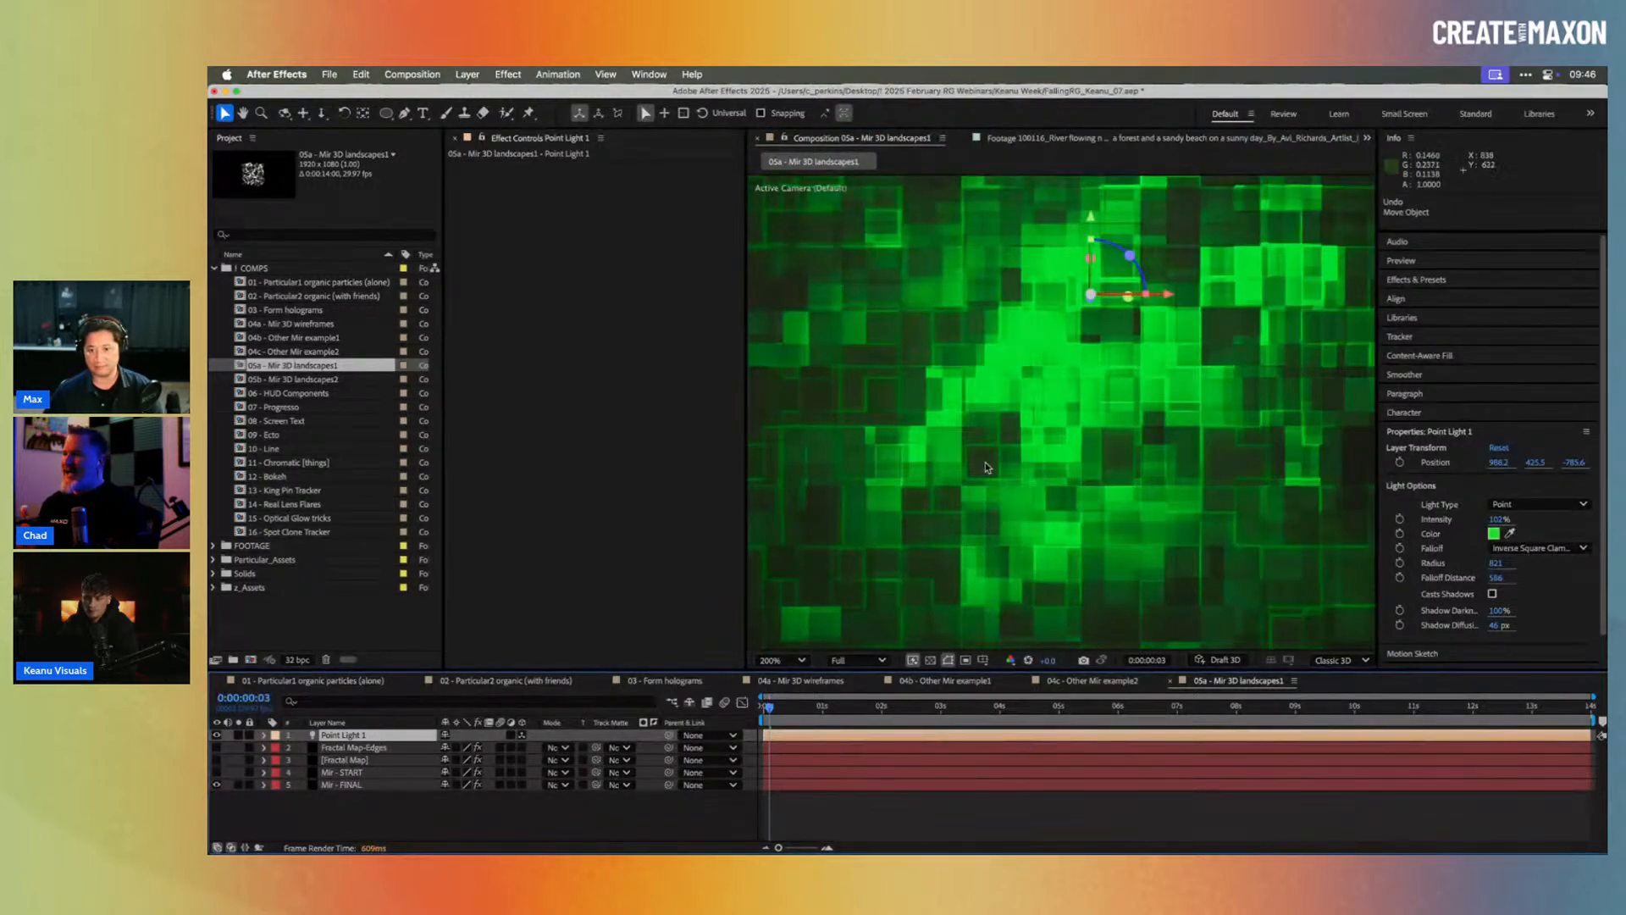
pyautogui.press(',')
pyautogui.moveTo(1153, 354); pyautogui.dragTo(993, 355)
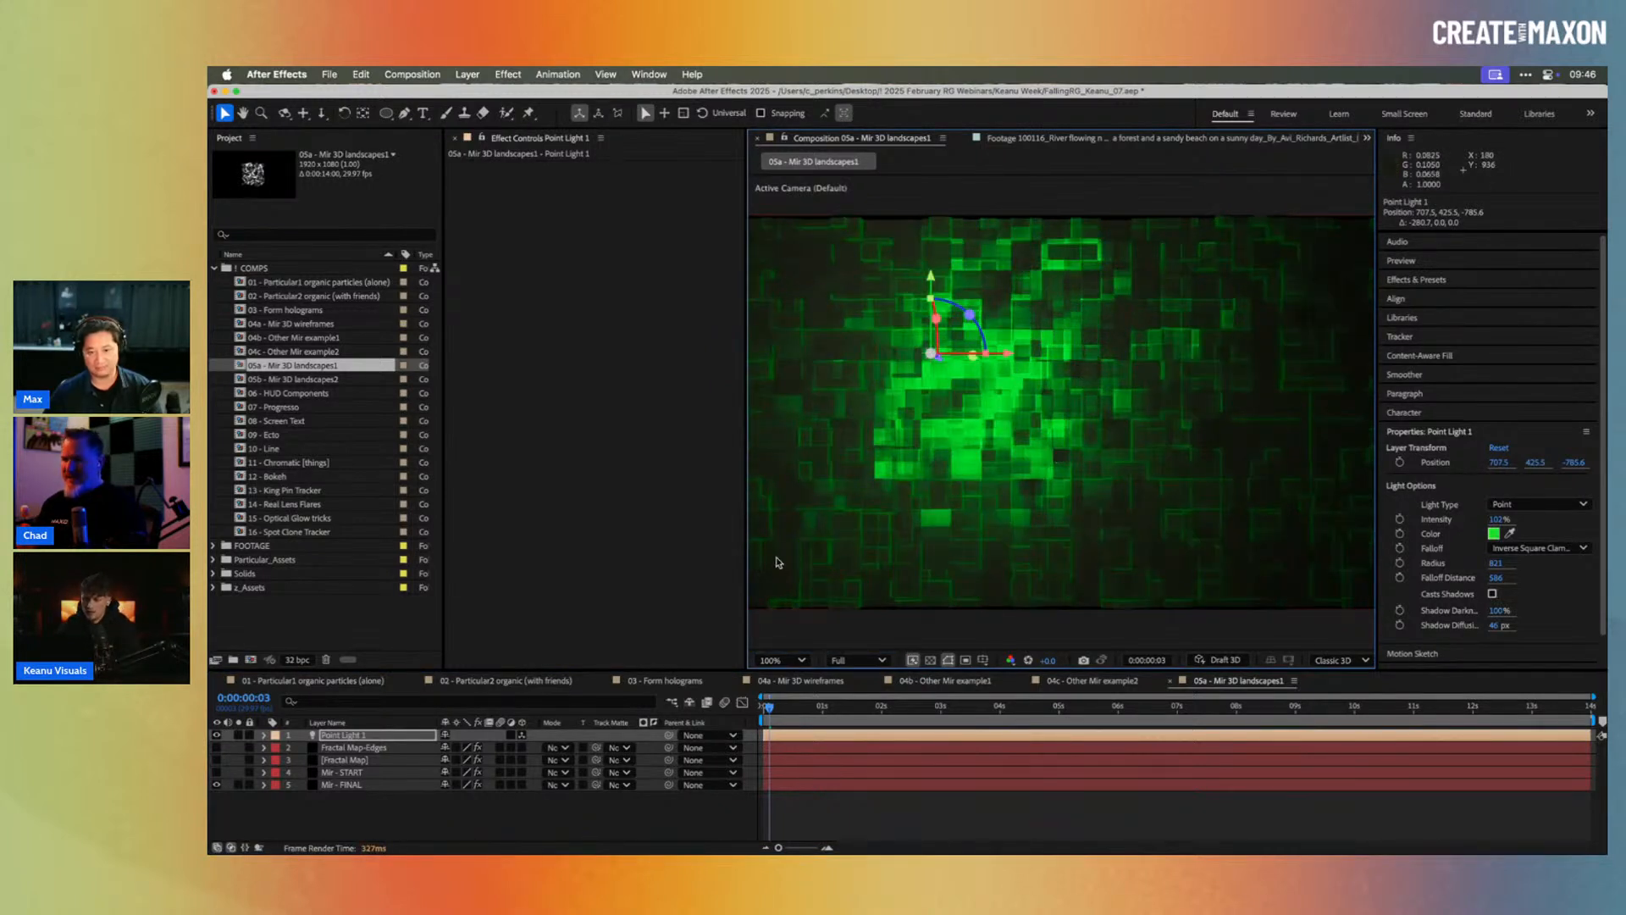
# Step: Tilt the Mir - FINAL plane to a Rotate X of -42
pyautogui.click(380, 785)
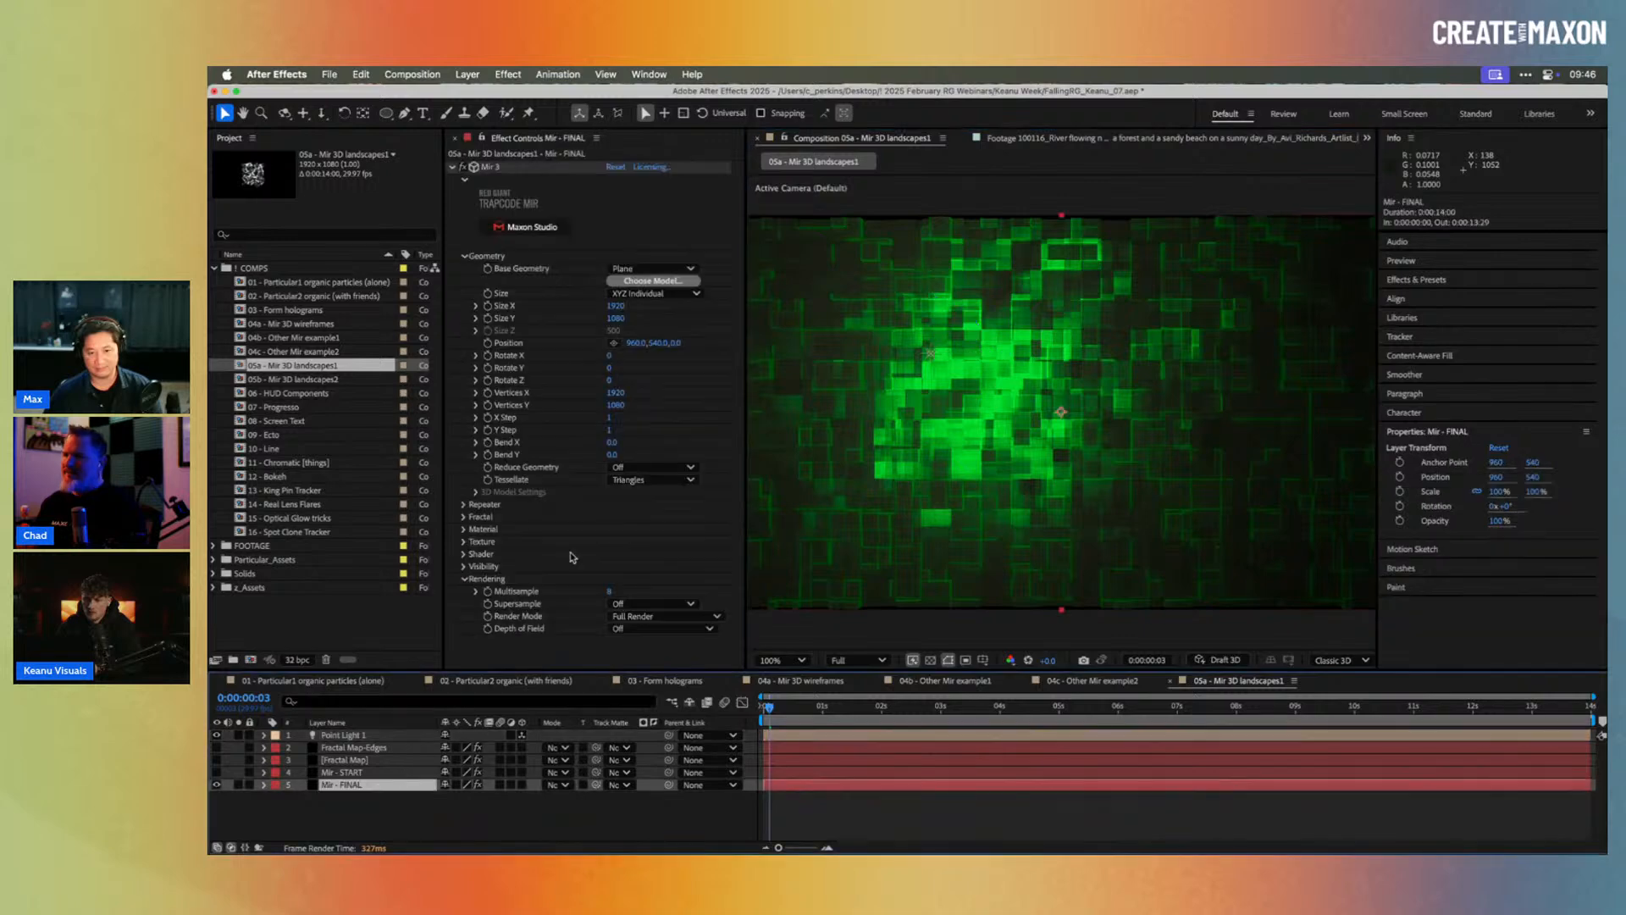
pyautogui.moveTo(609, 356); pyautogui.dragTo(584, 365)
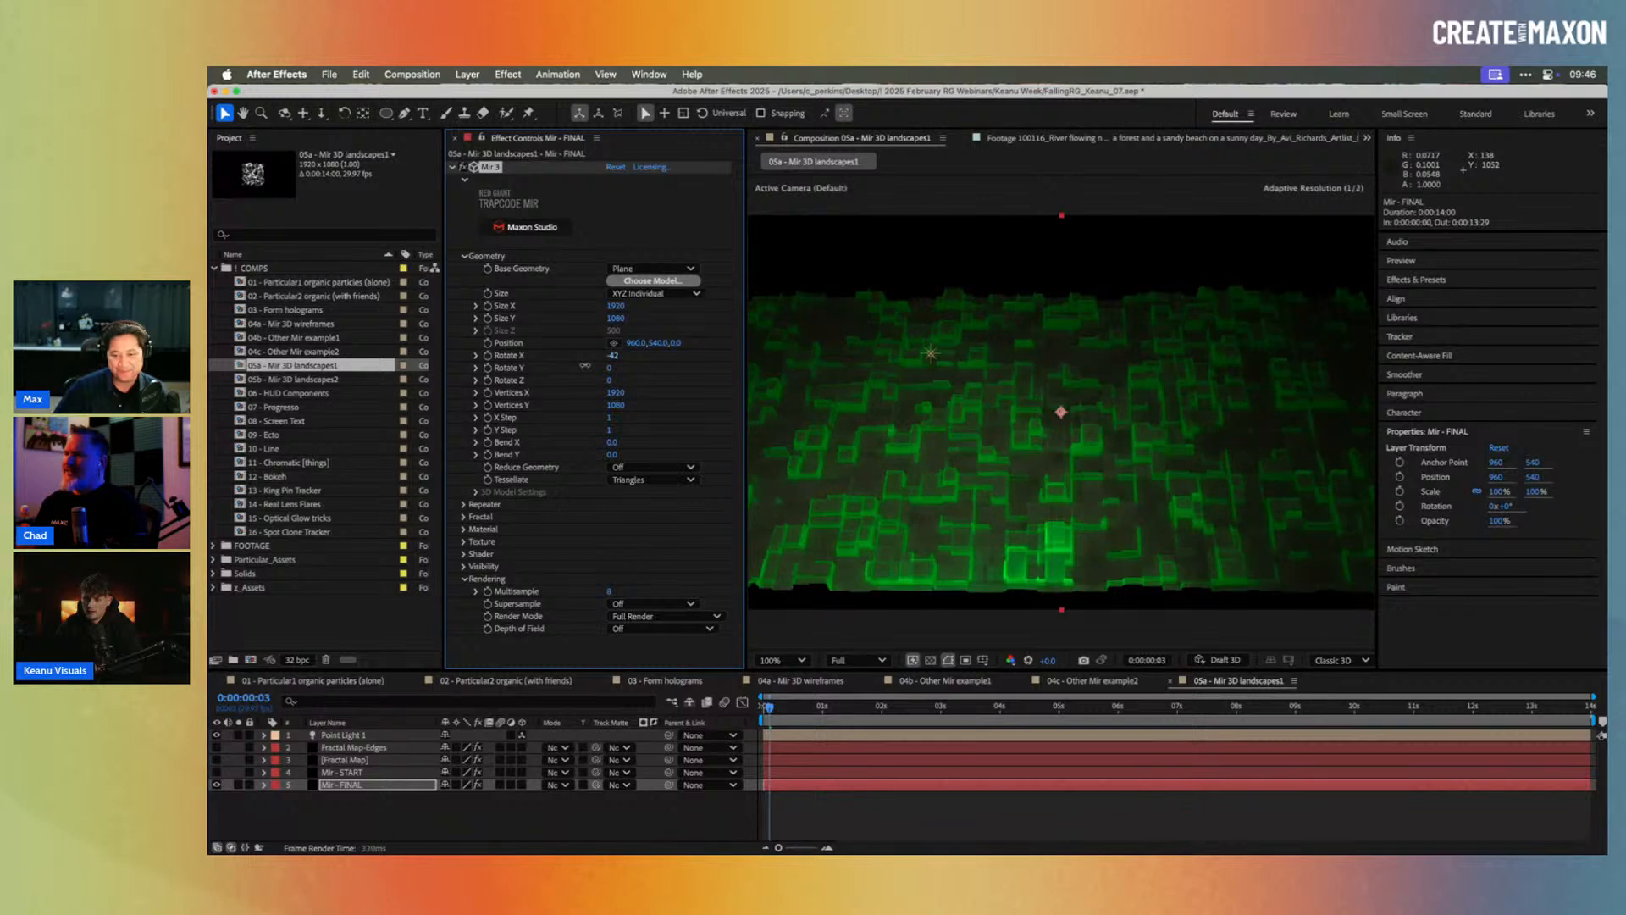
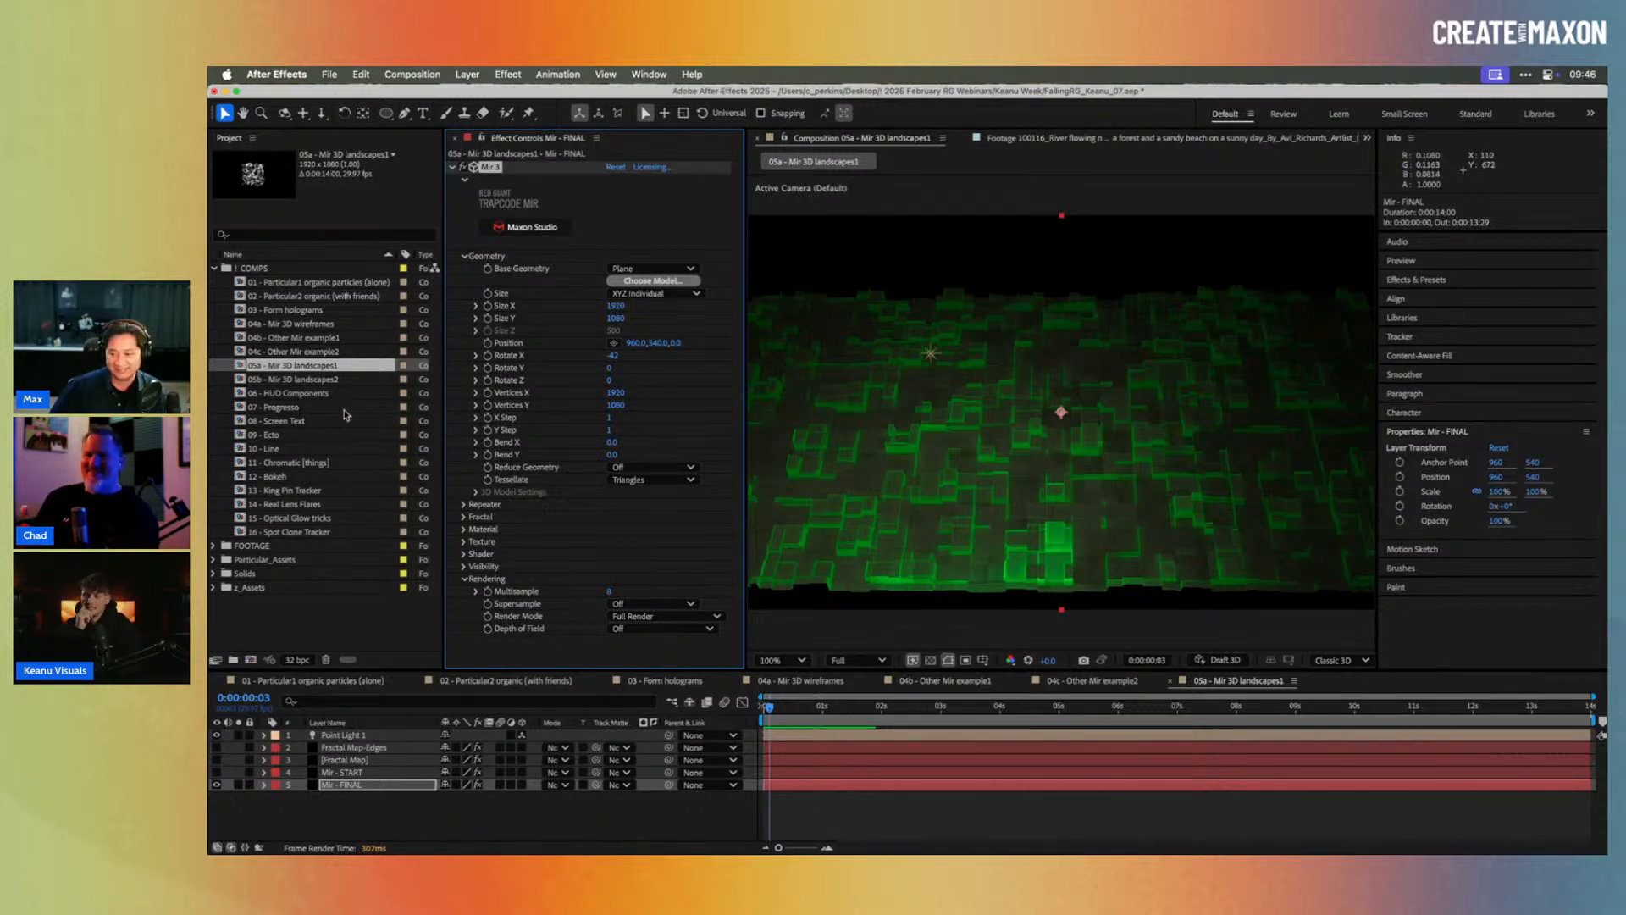
# Step: Open the 05b - Mir 3D landscapes2 composition and examine the moonmap02.exr layer in an enlarged layer view, closing it when done
pyautogui.click(296, 383)
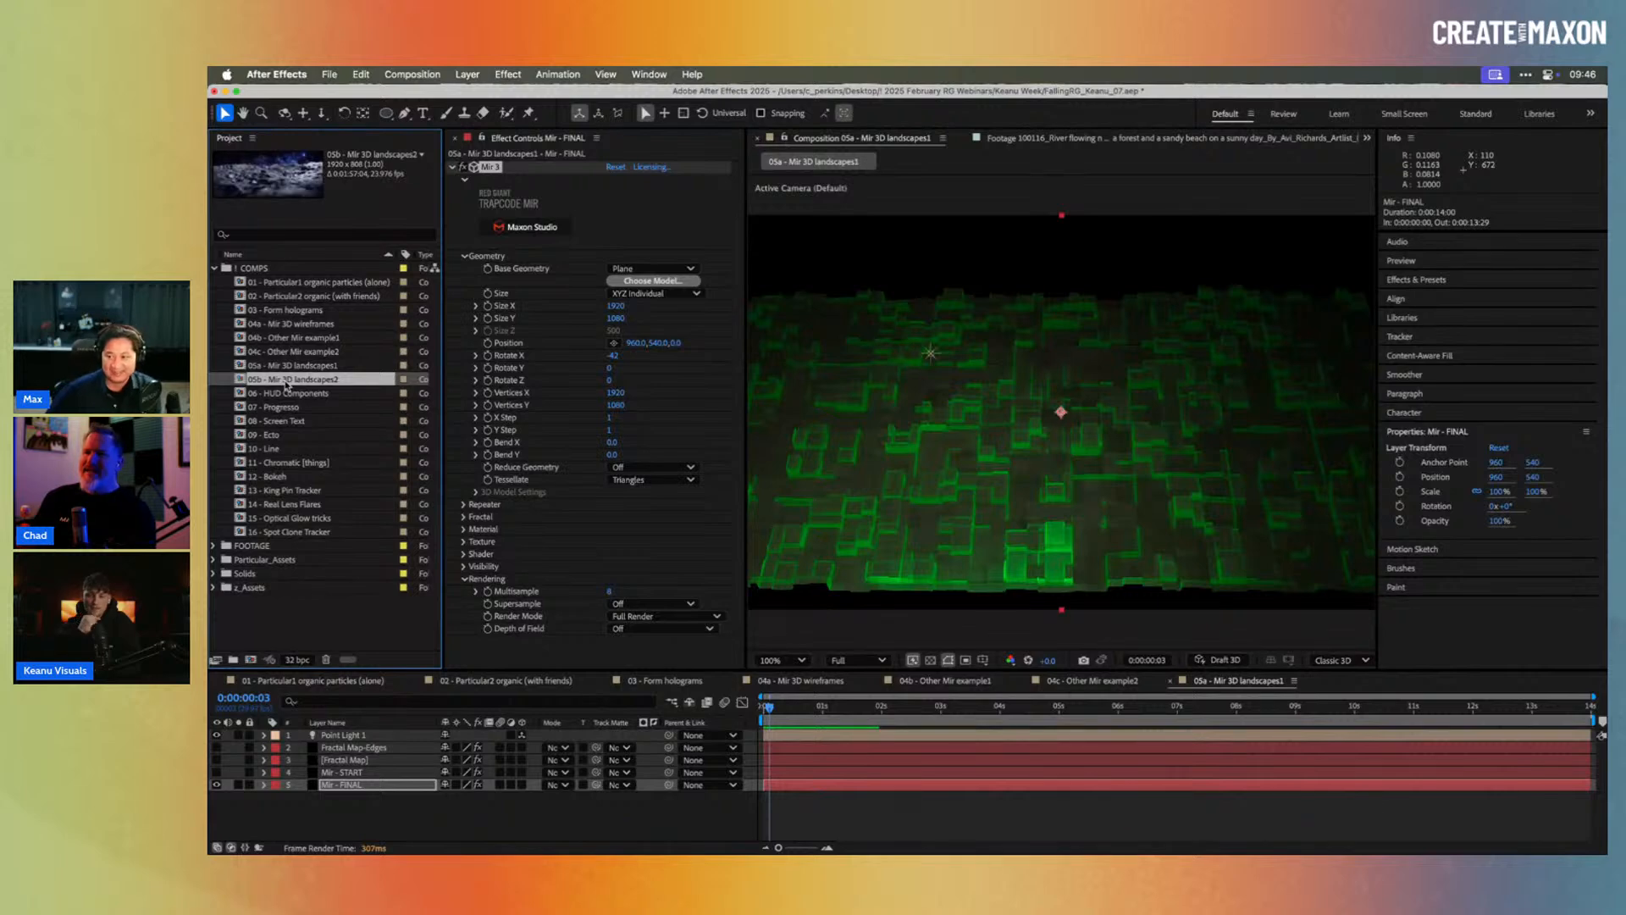
pyautogui.doubleClick(287, 383)
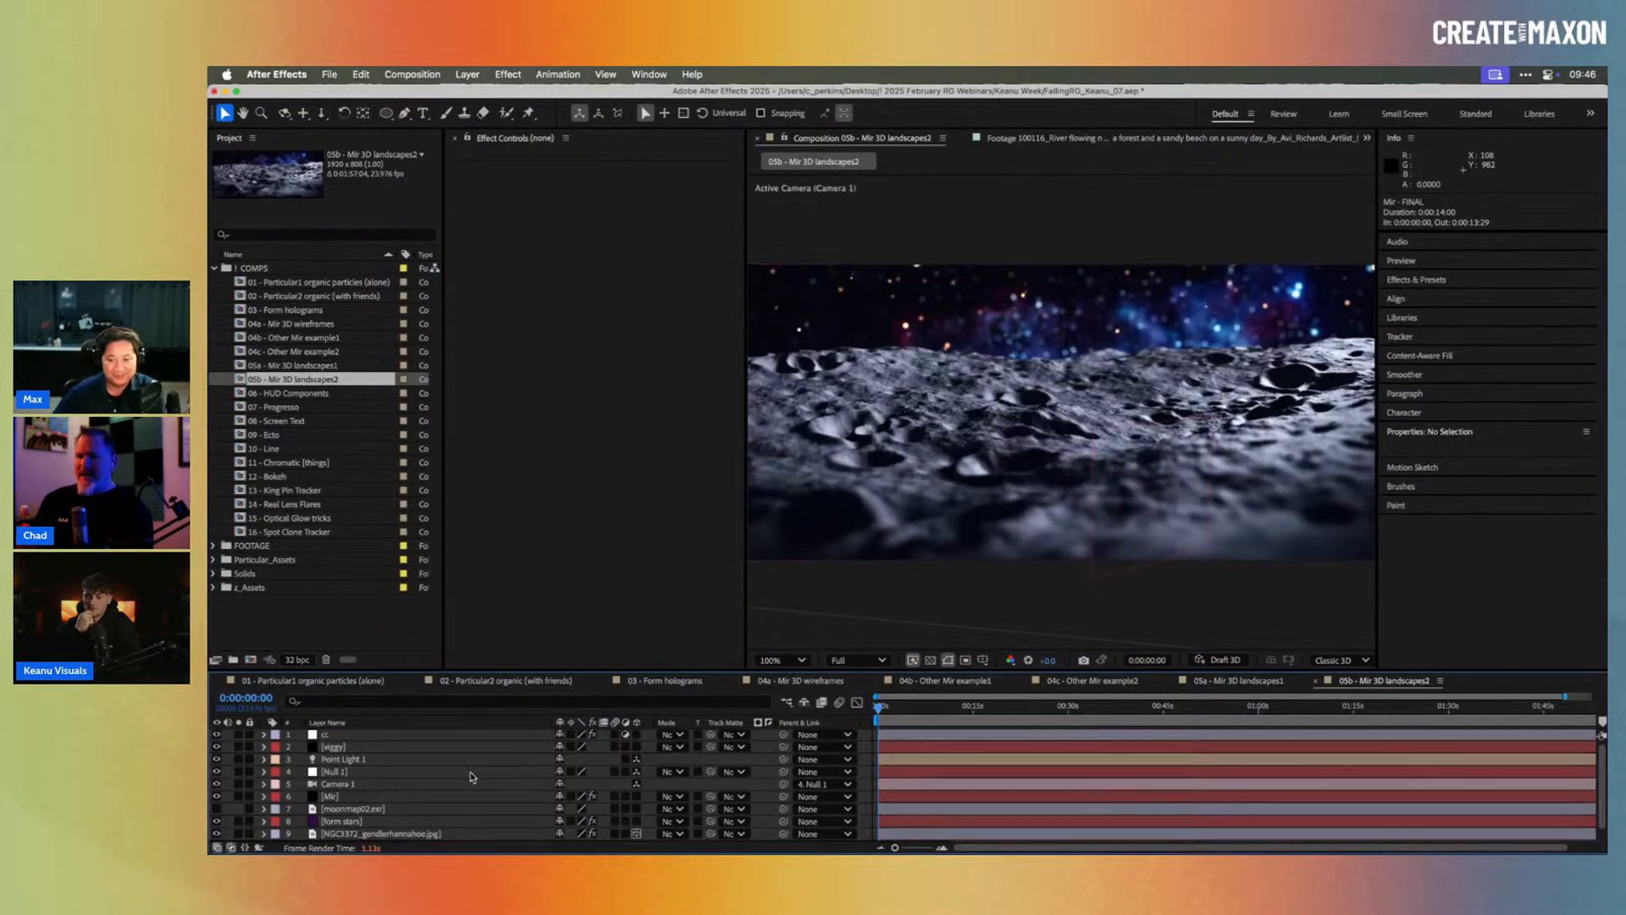
pyautogui.scroll(-1, 448, 796)
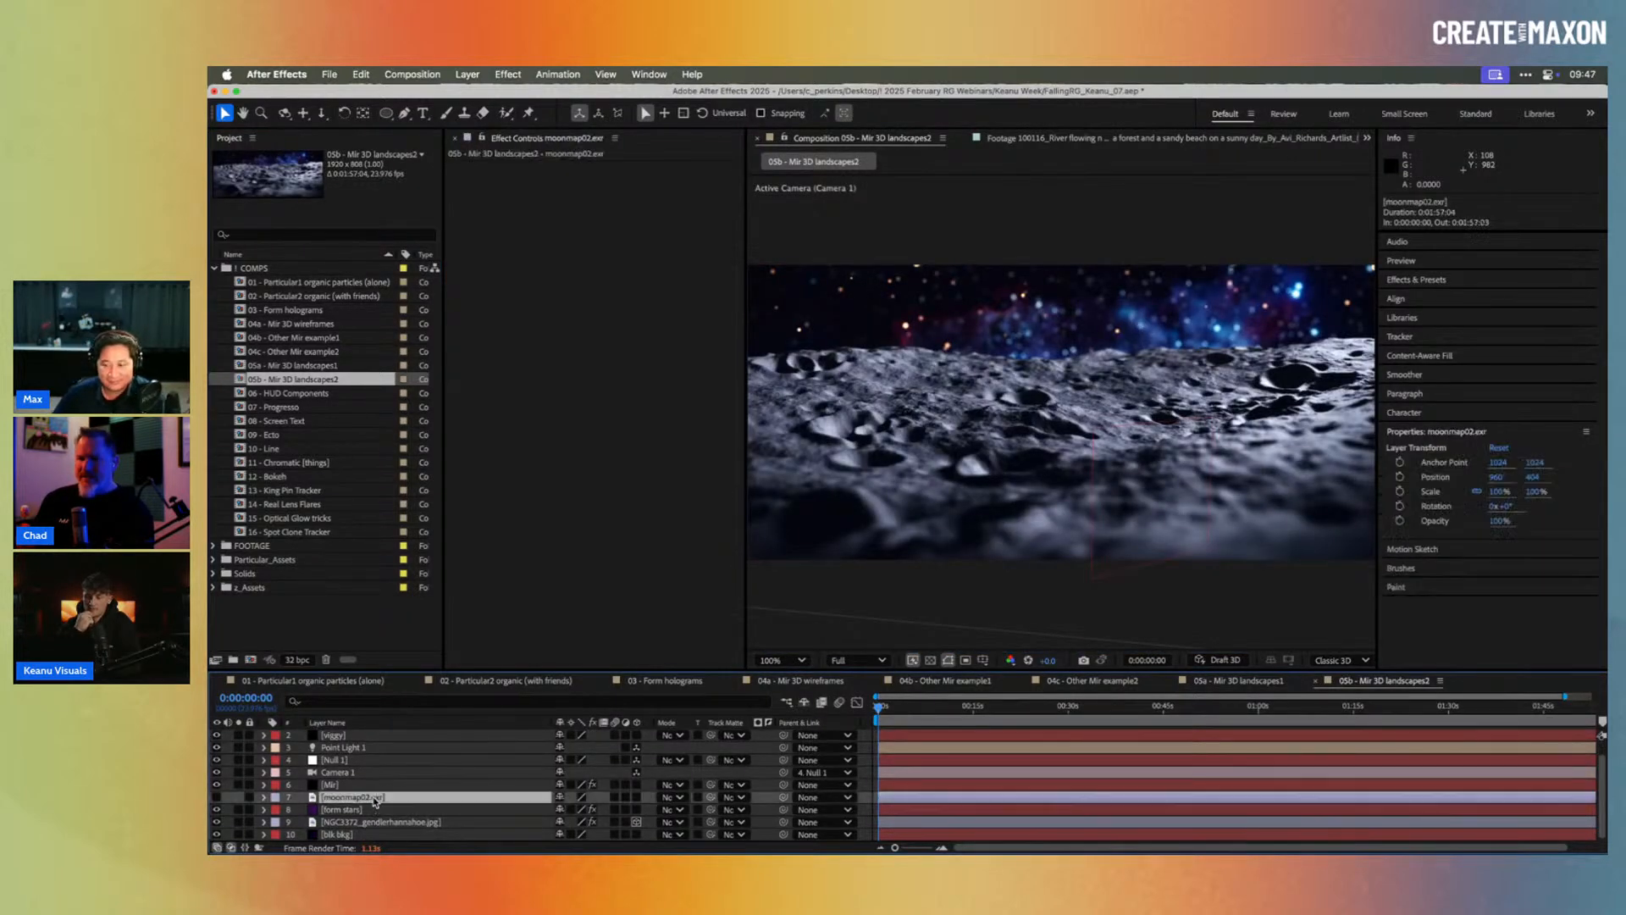
pyautogui.doubleClick(375, 800)
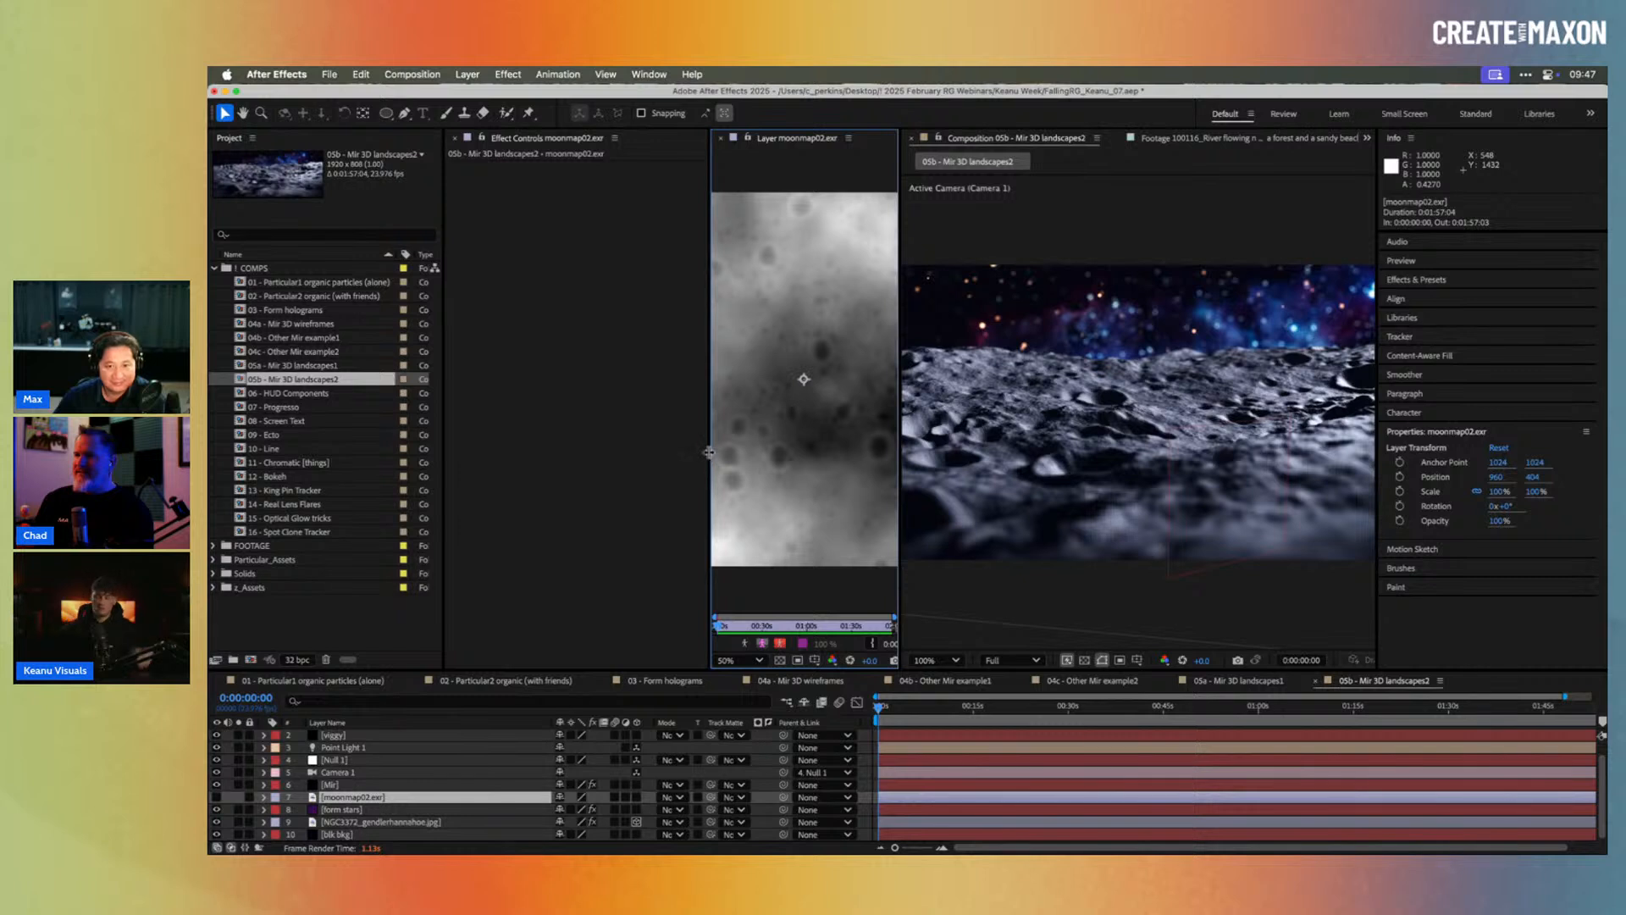
pyautogui.moveTo(687, 454); pyautogui.dragTo(527, 424)
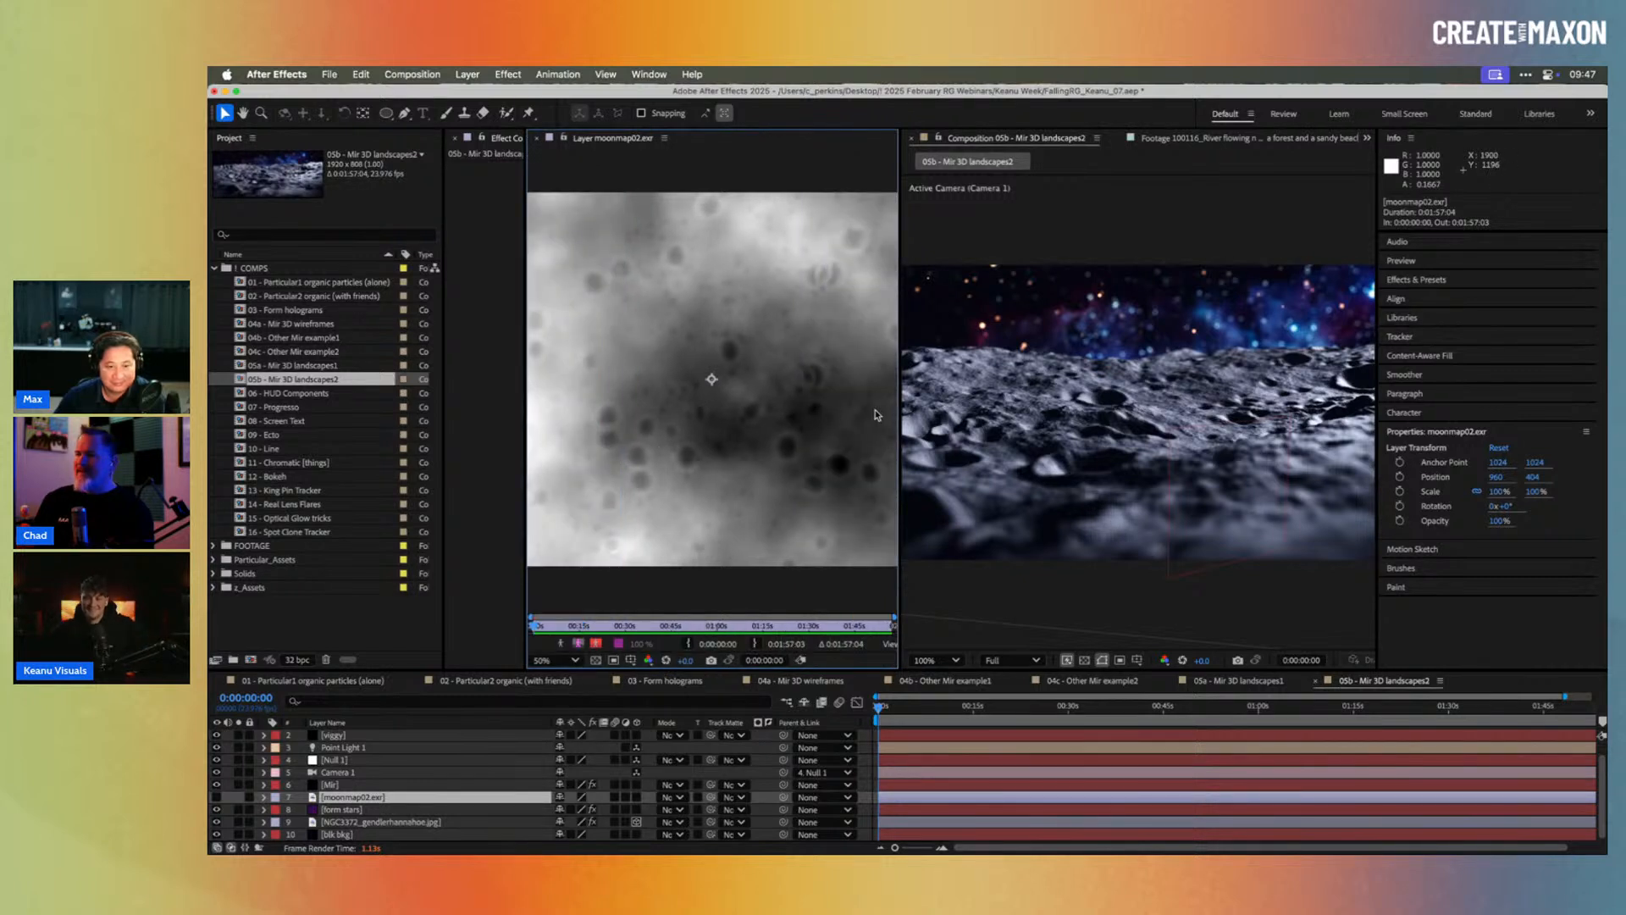
pyautogui.moveTo(901, 409); pyautogui.dragTo(1027, 410)
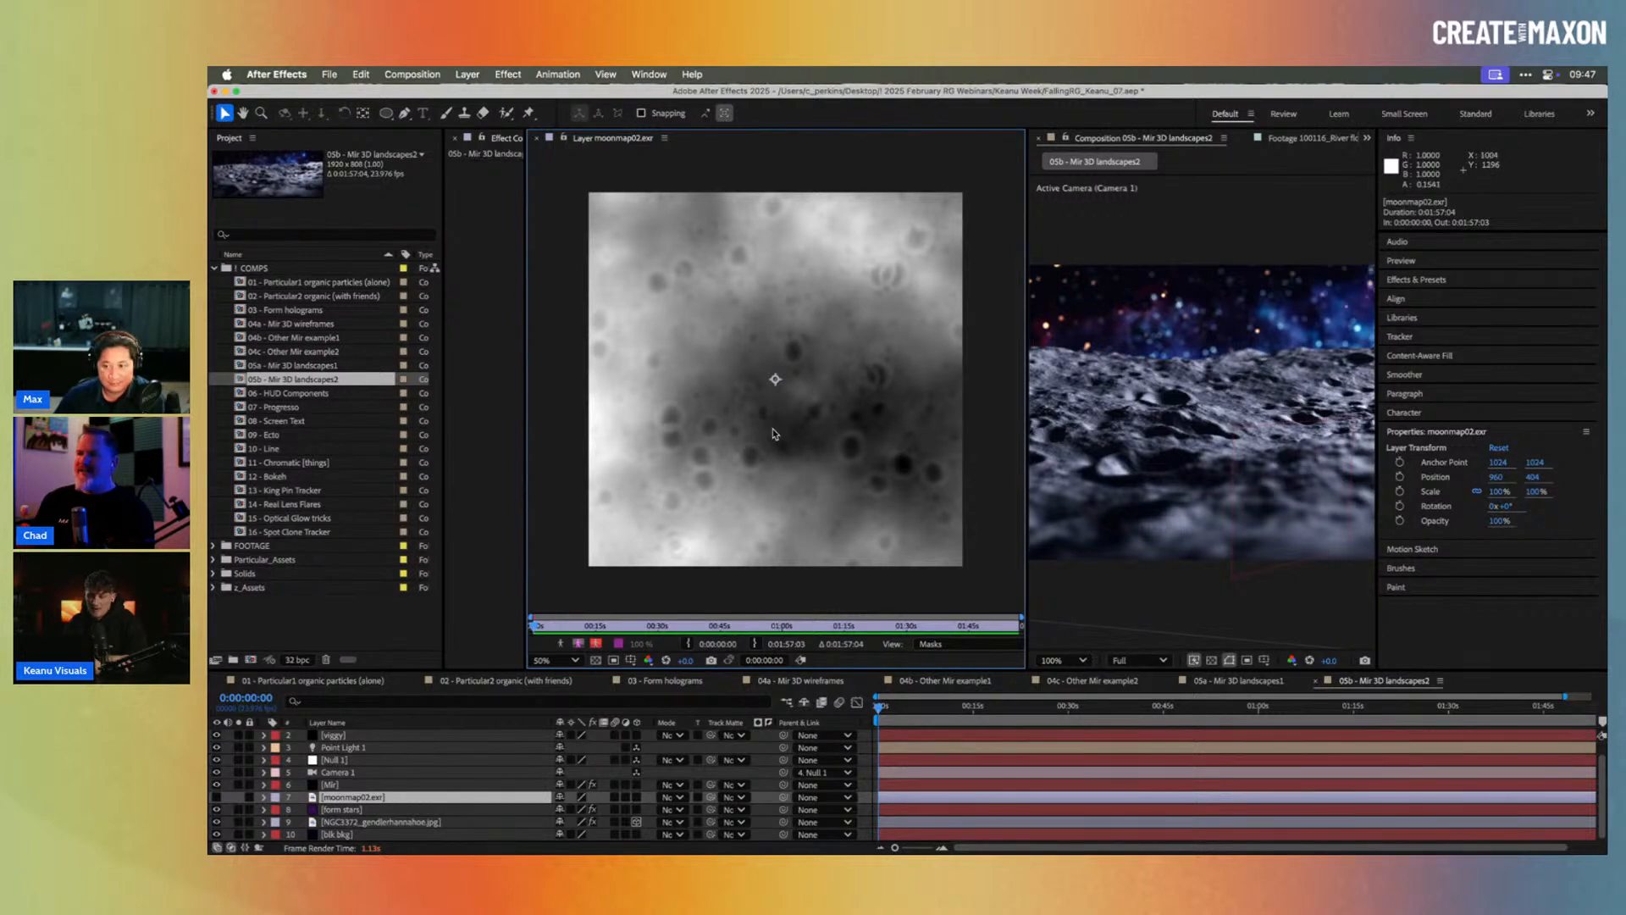
pyautogui.click(536, 137)
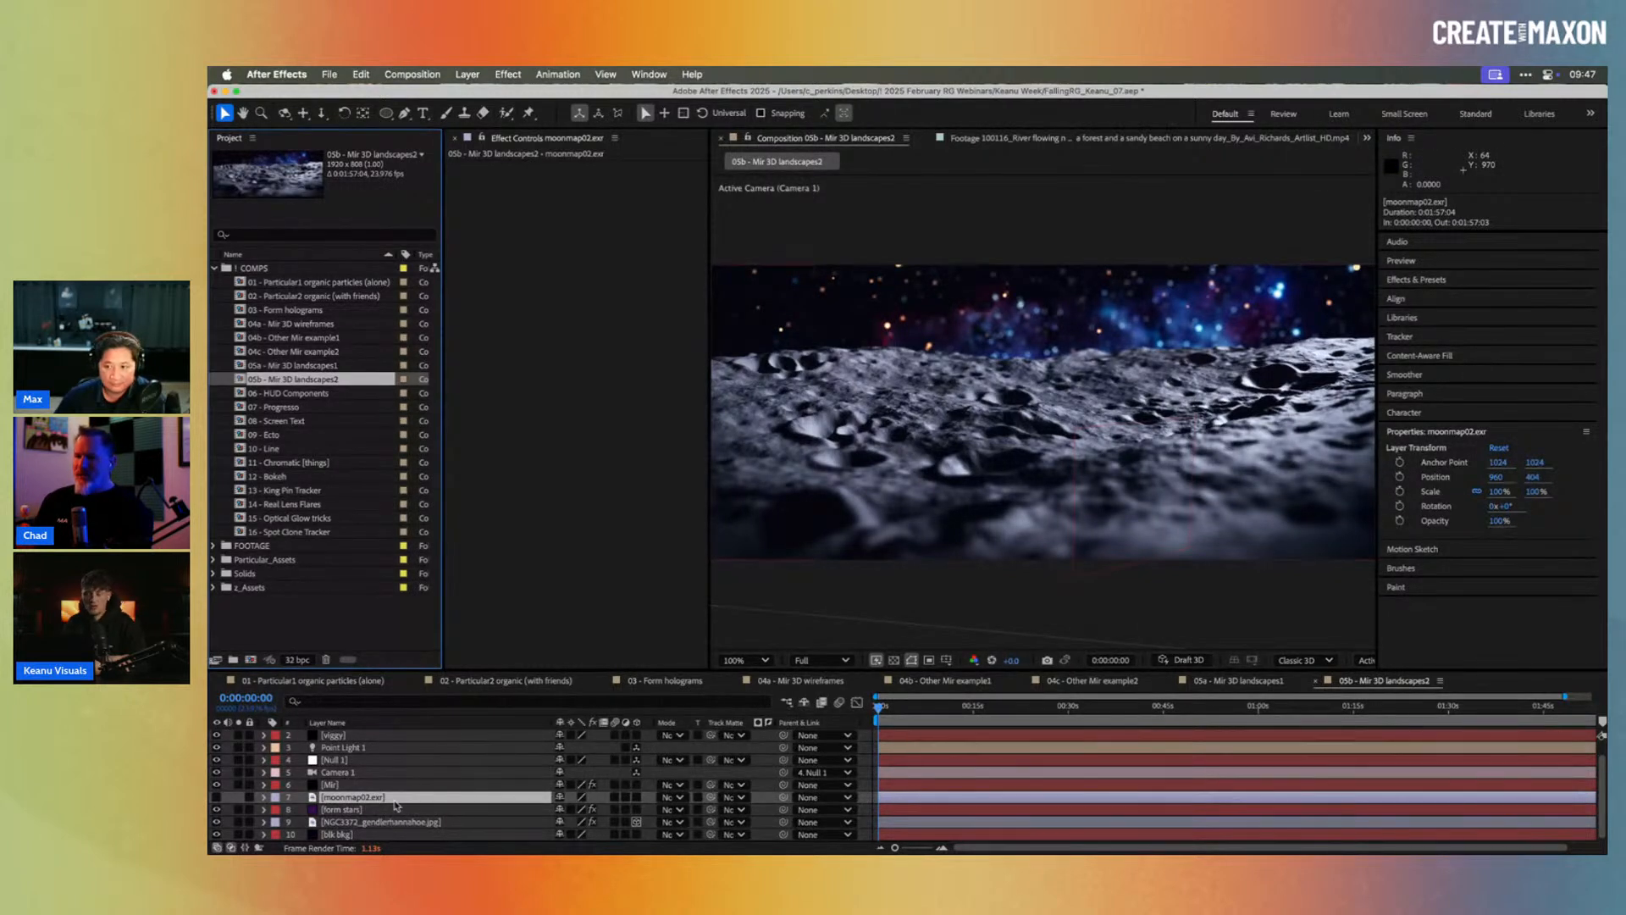
# Step: Try orbiting Camera 1 around the moon landscape and undo it, then switch Point Light 1 off and on
pyautogui.click(347, 786)
pyautogui.click(352, 773)
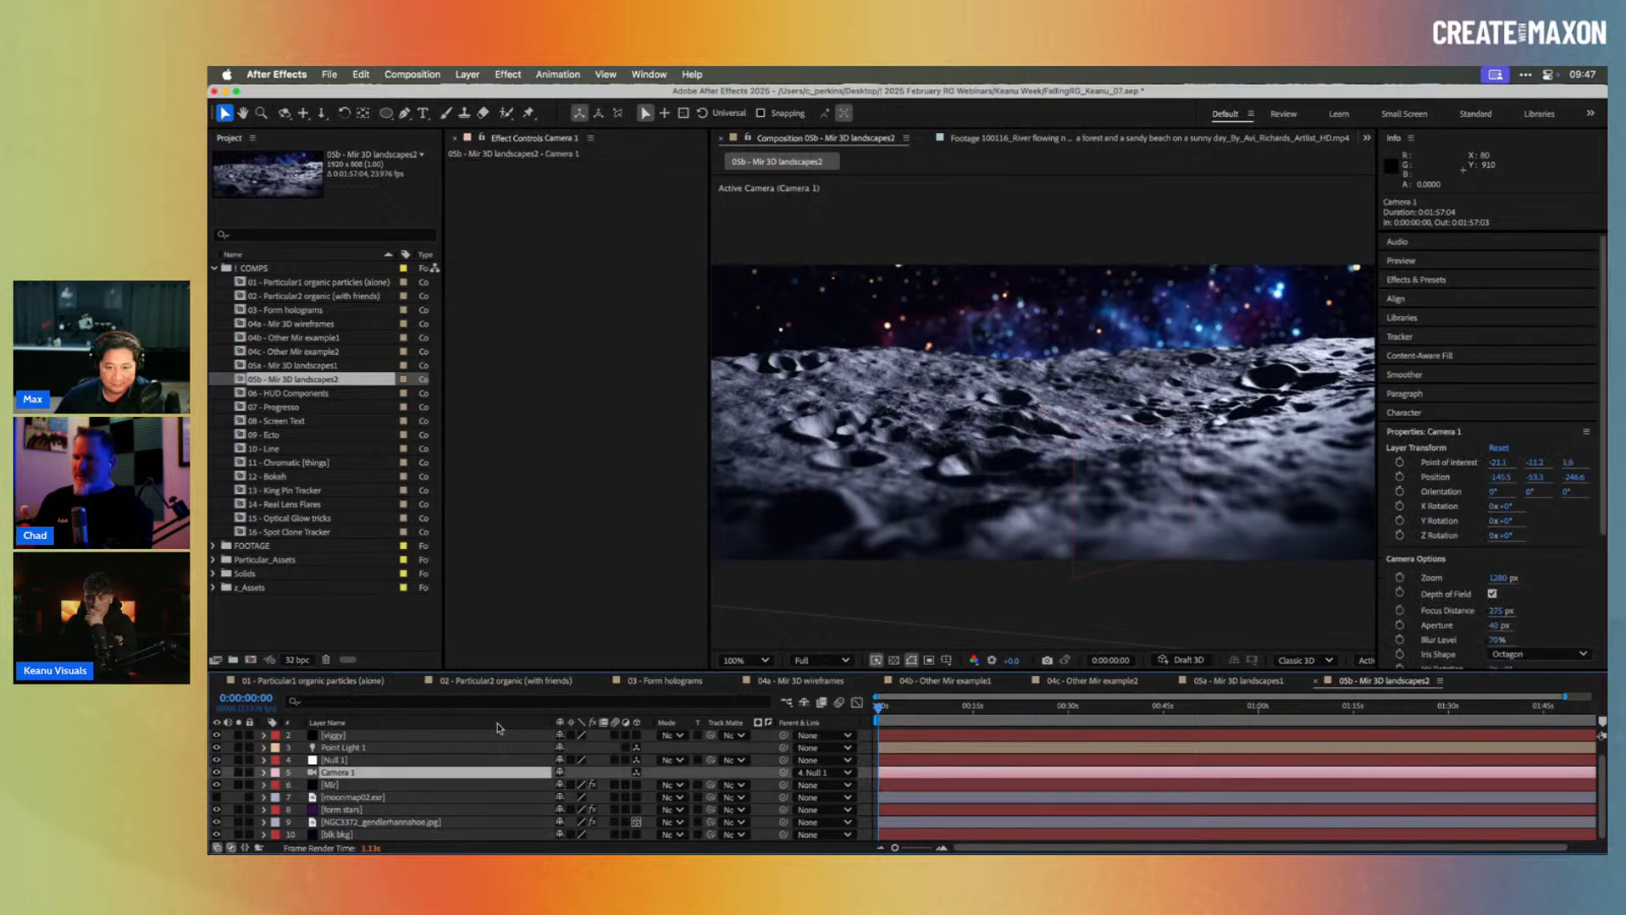
pyautogui.press('c')
pyautogui.moveTo(966, 411); pyautogui.dragTo(1035, 414)
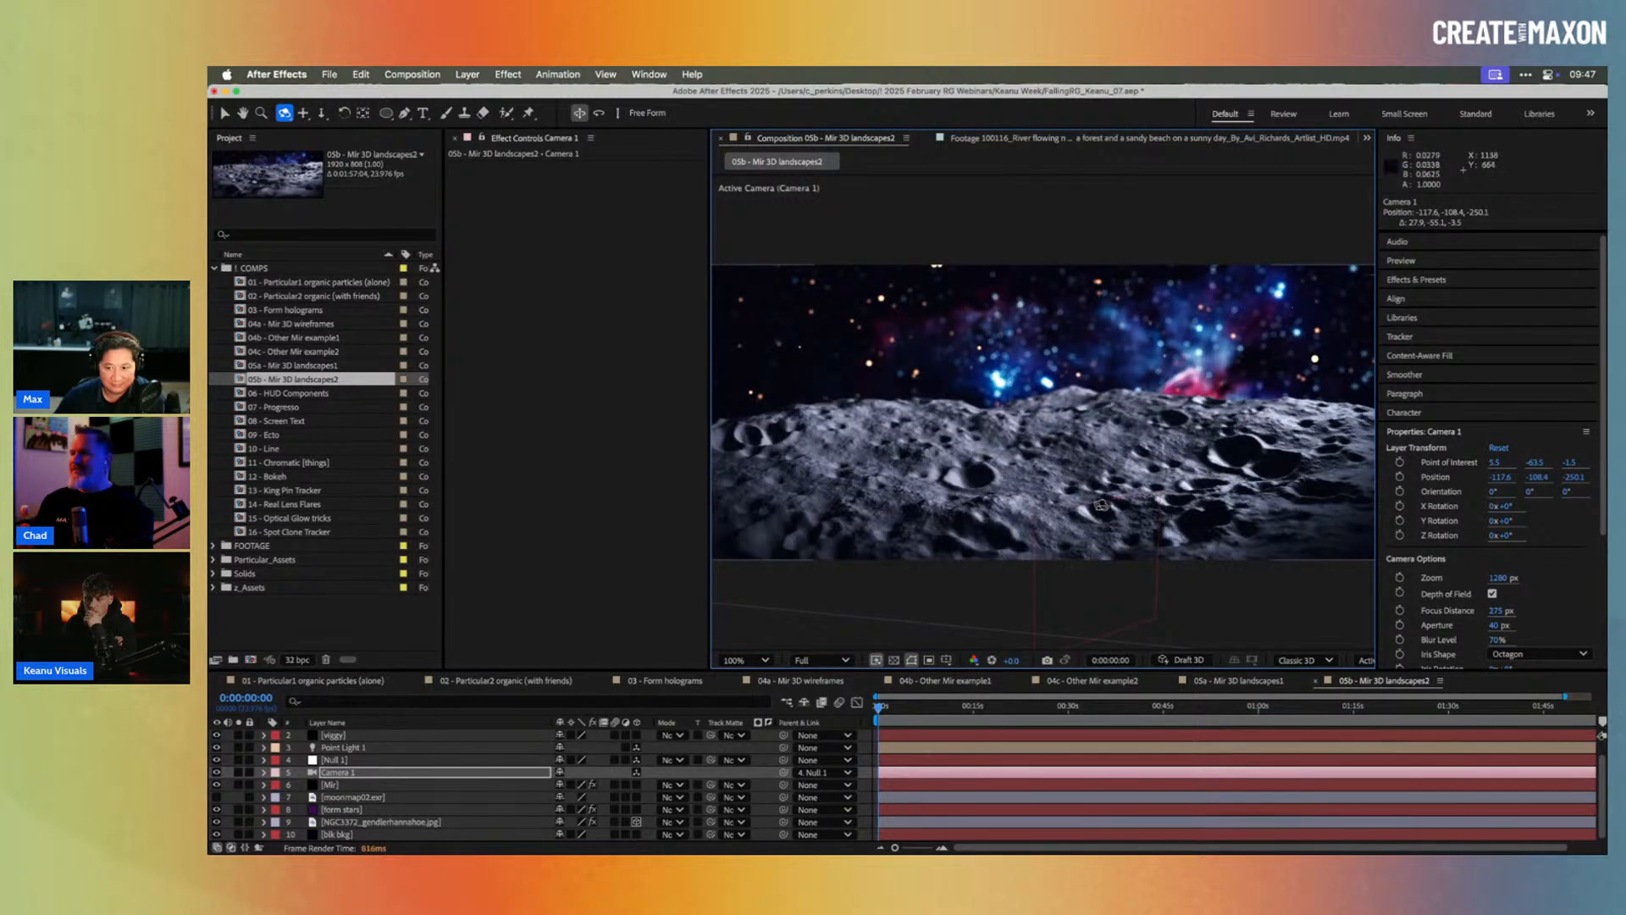
pyautogui.press('super+z')
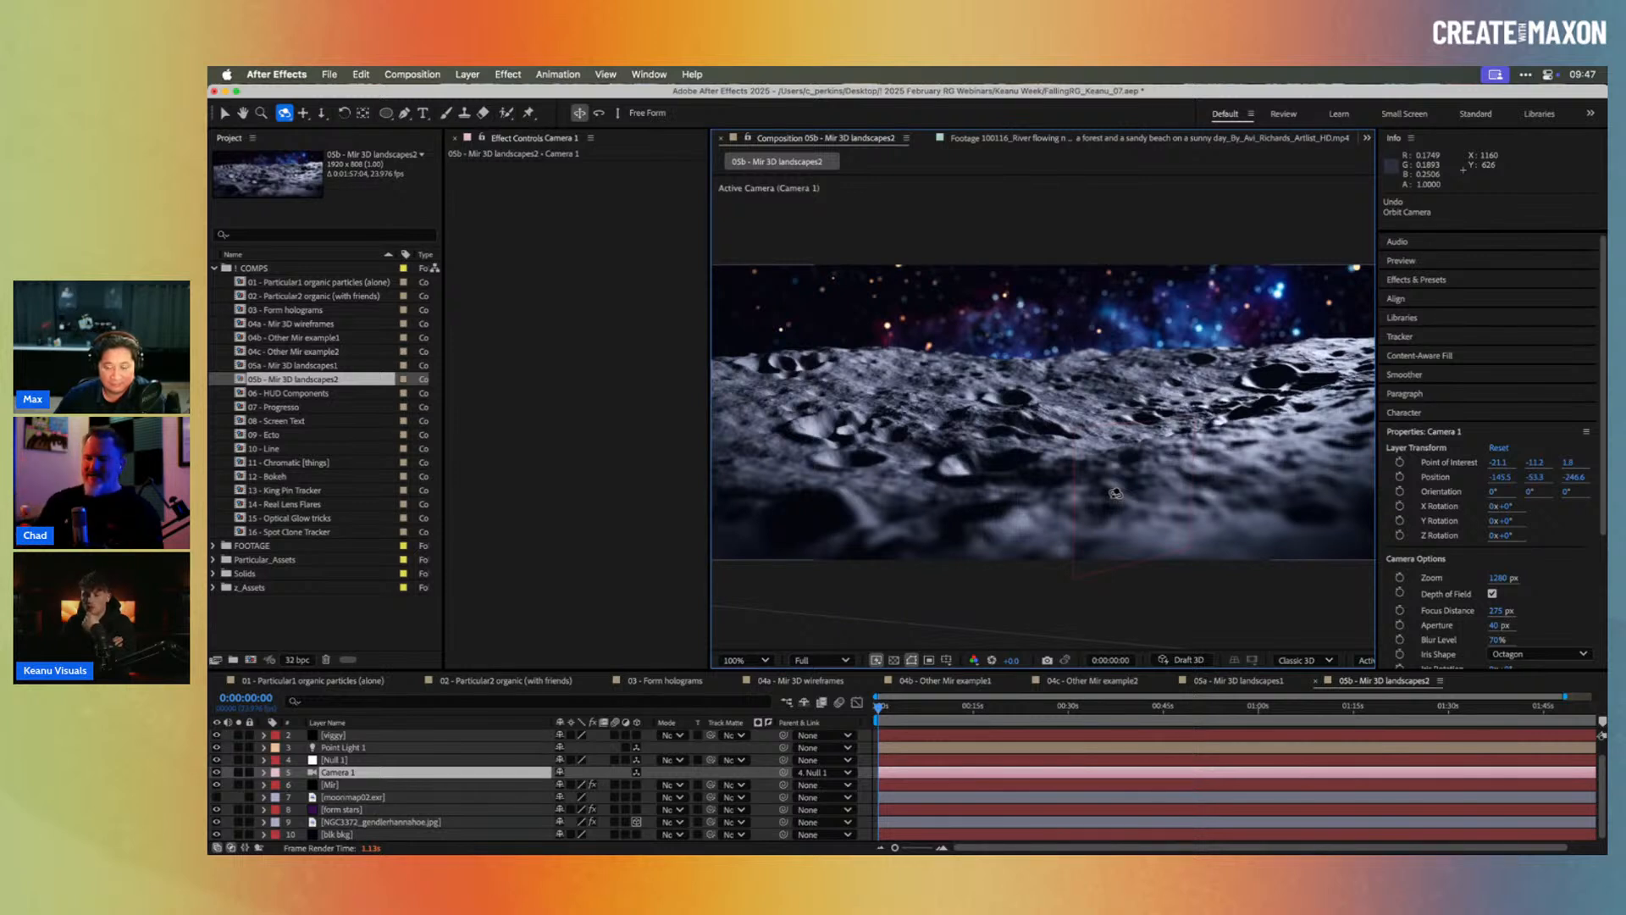
pyautogui.click(217, 748)
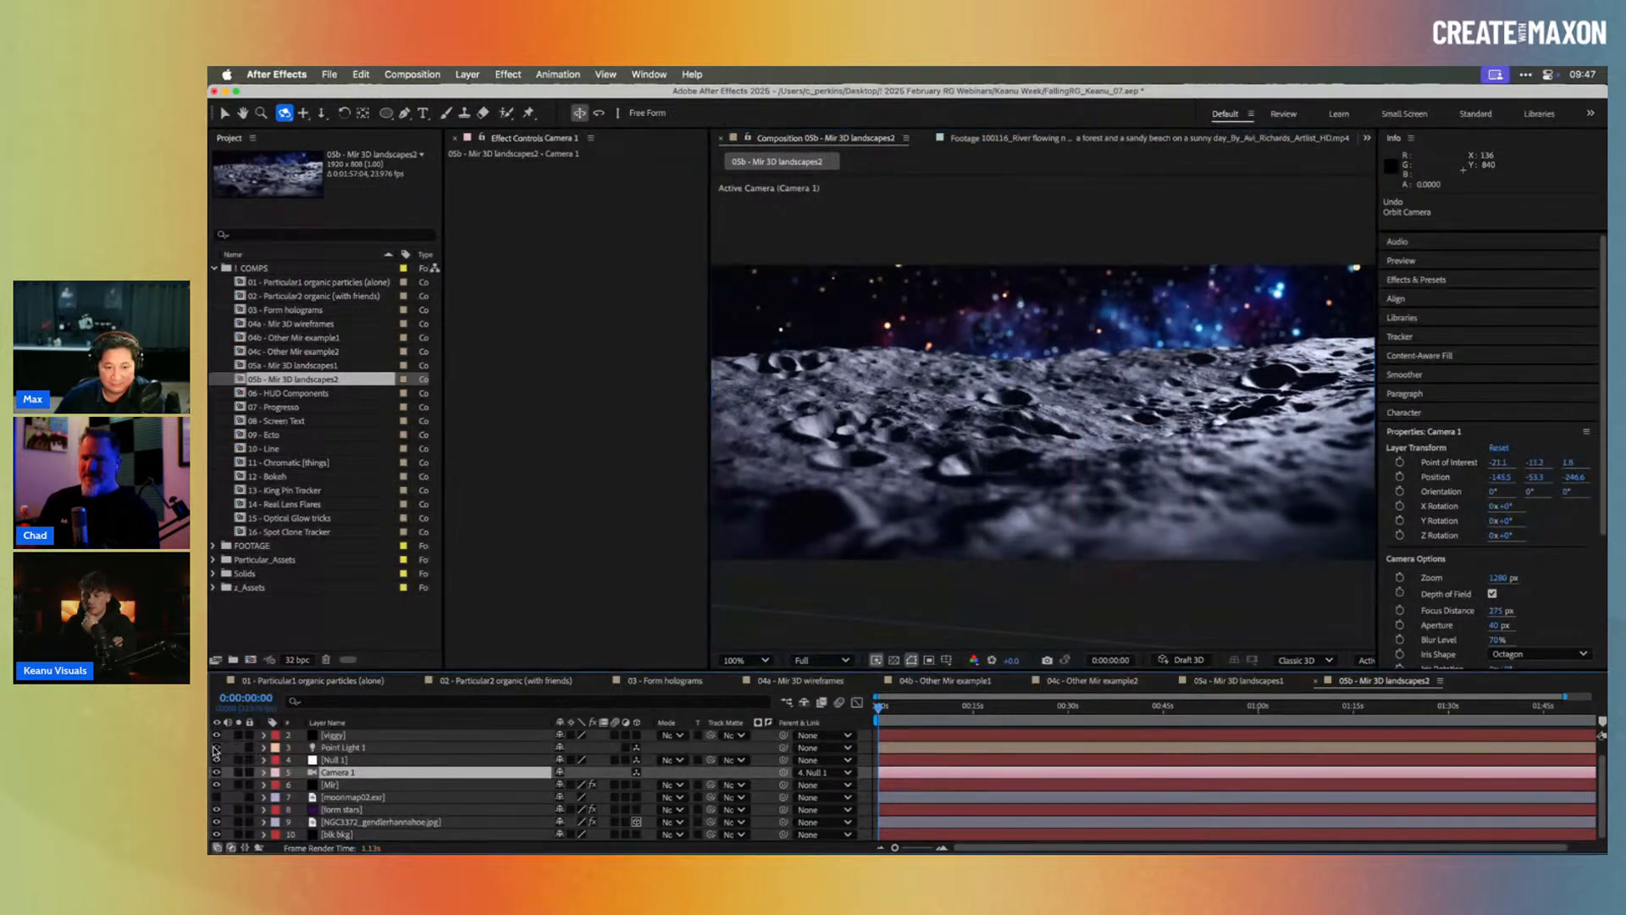
pyautogui.click(217, 748)
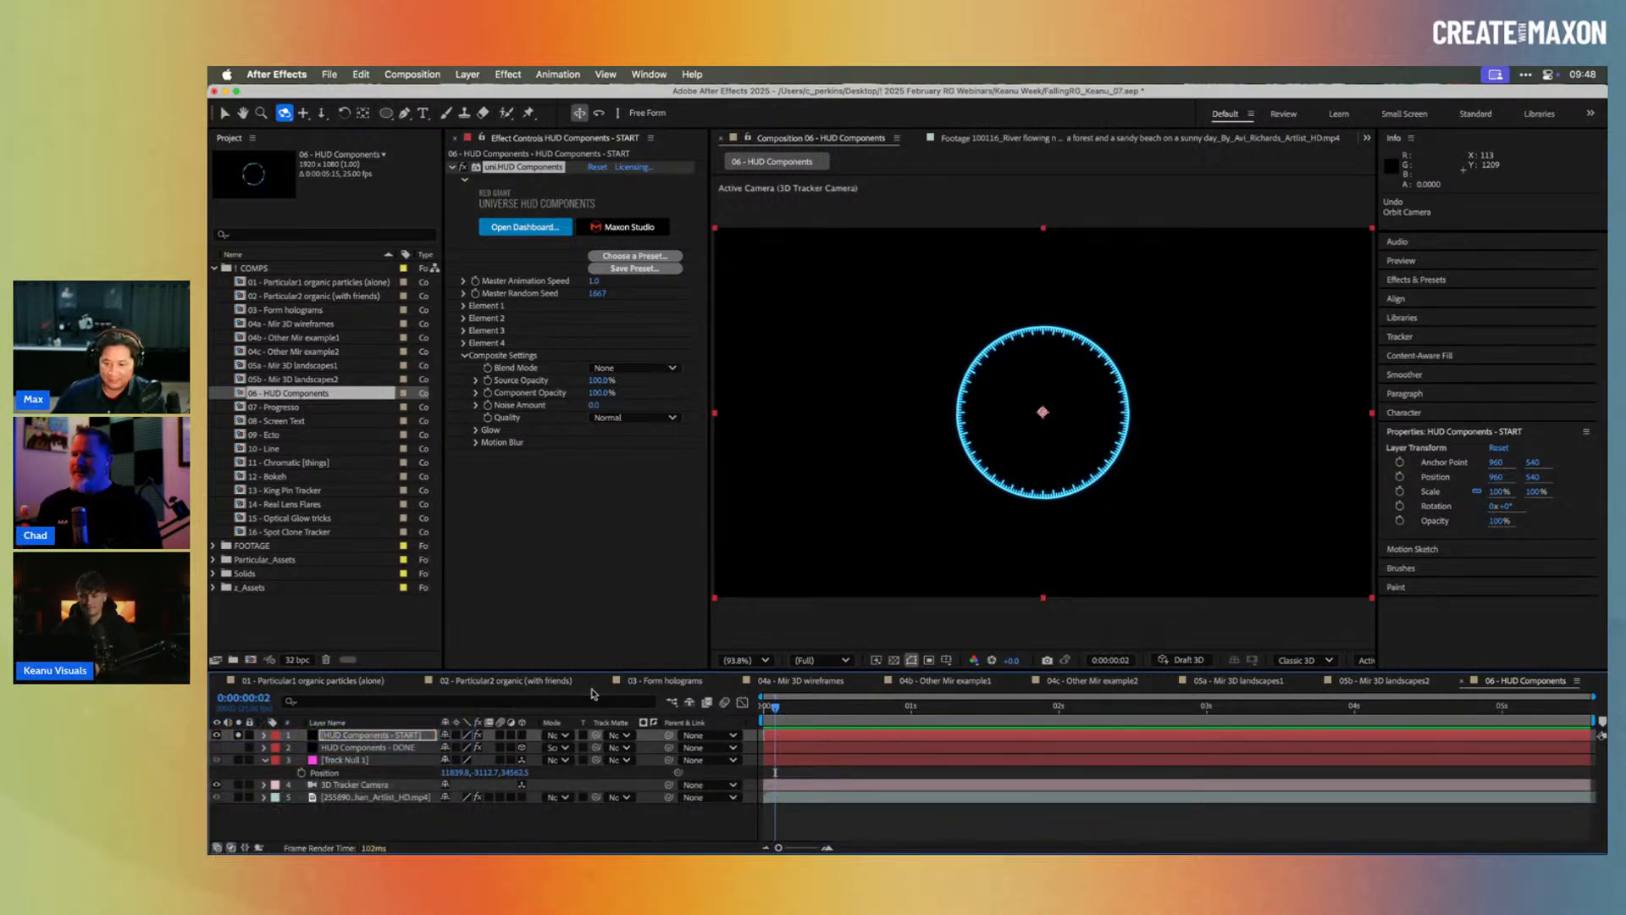
# Step: Bring the 04a - Mir 3D wireframes composition into view from among the open timelines
pyautogui.click(410, 737)
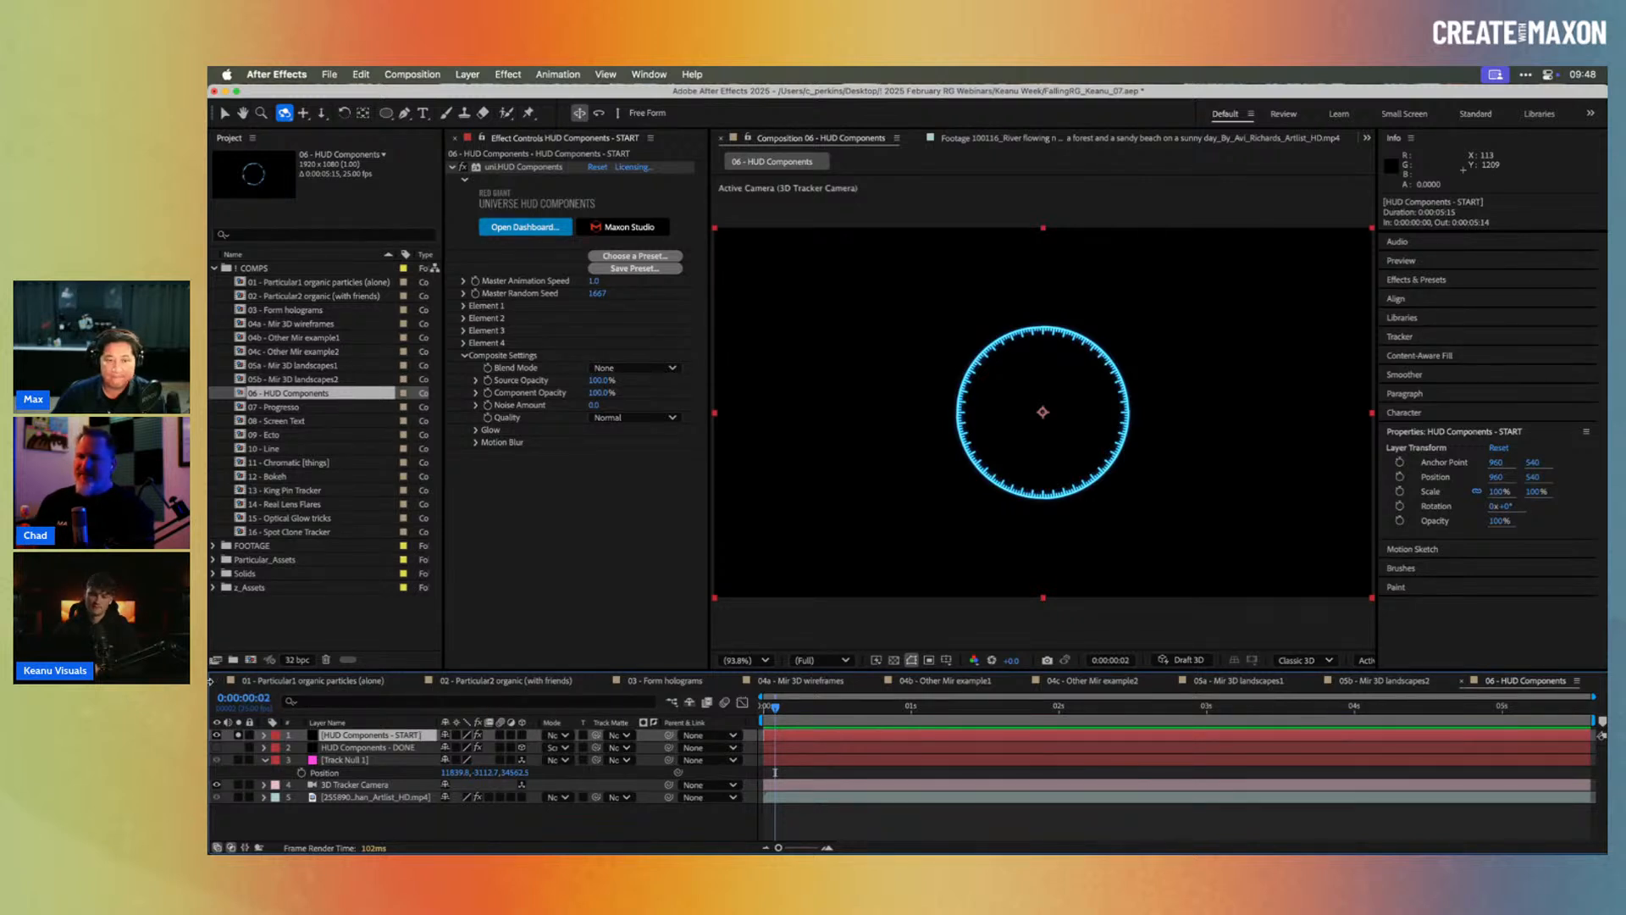
pyautogui.click(219, 681)
pyautogui.click(219, 681)
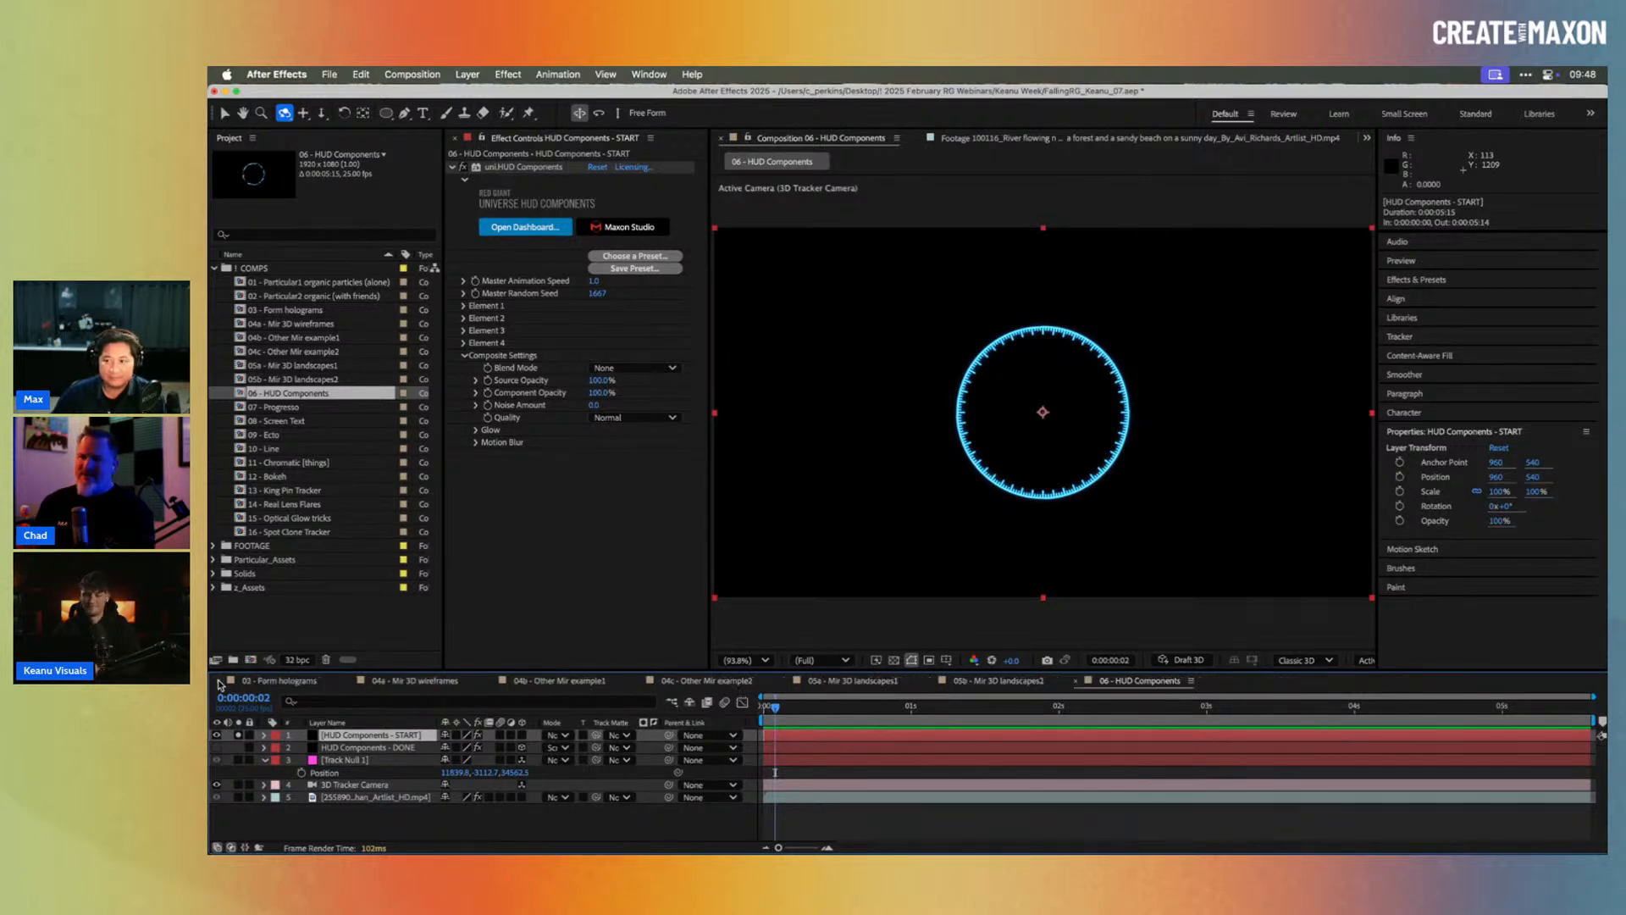
pyautogui.click(219, 681)
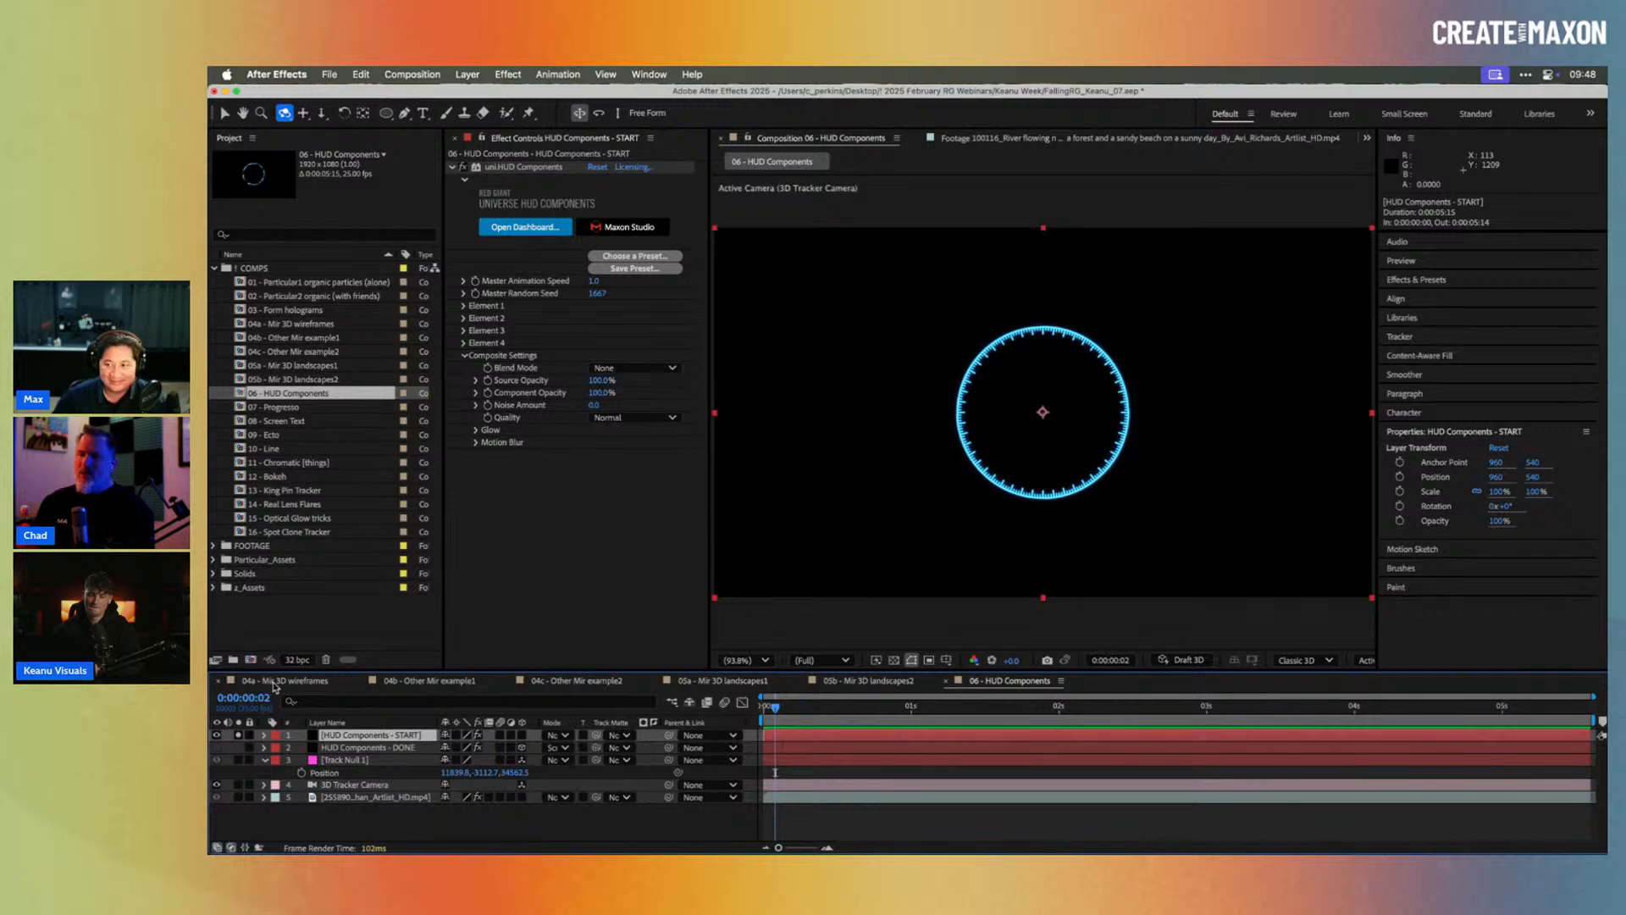
pyautogui.click(274, 682)
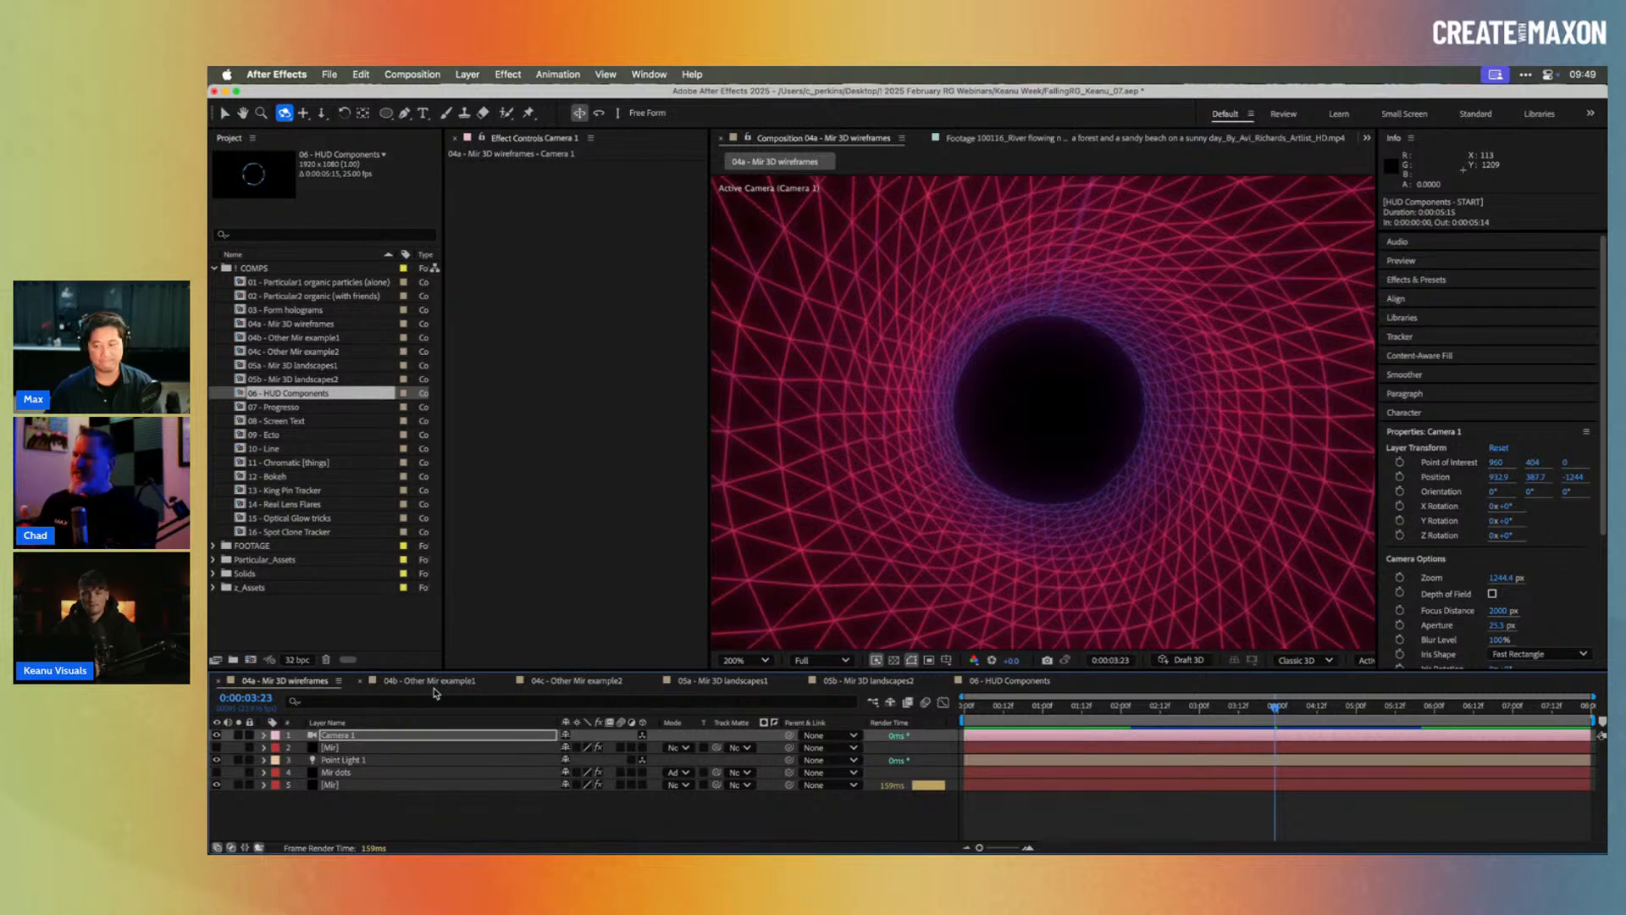
# Step: Return to the 06 - HUD Components composition and move the current time to 0:00:00:09
pyautogui.click(1021, 683)
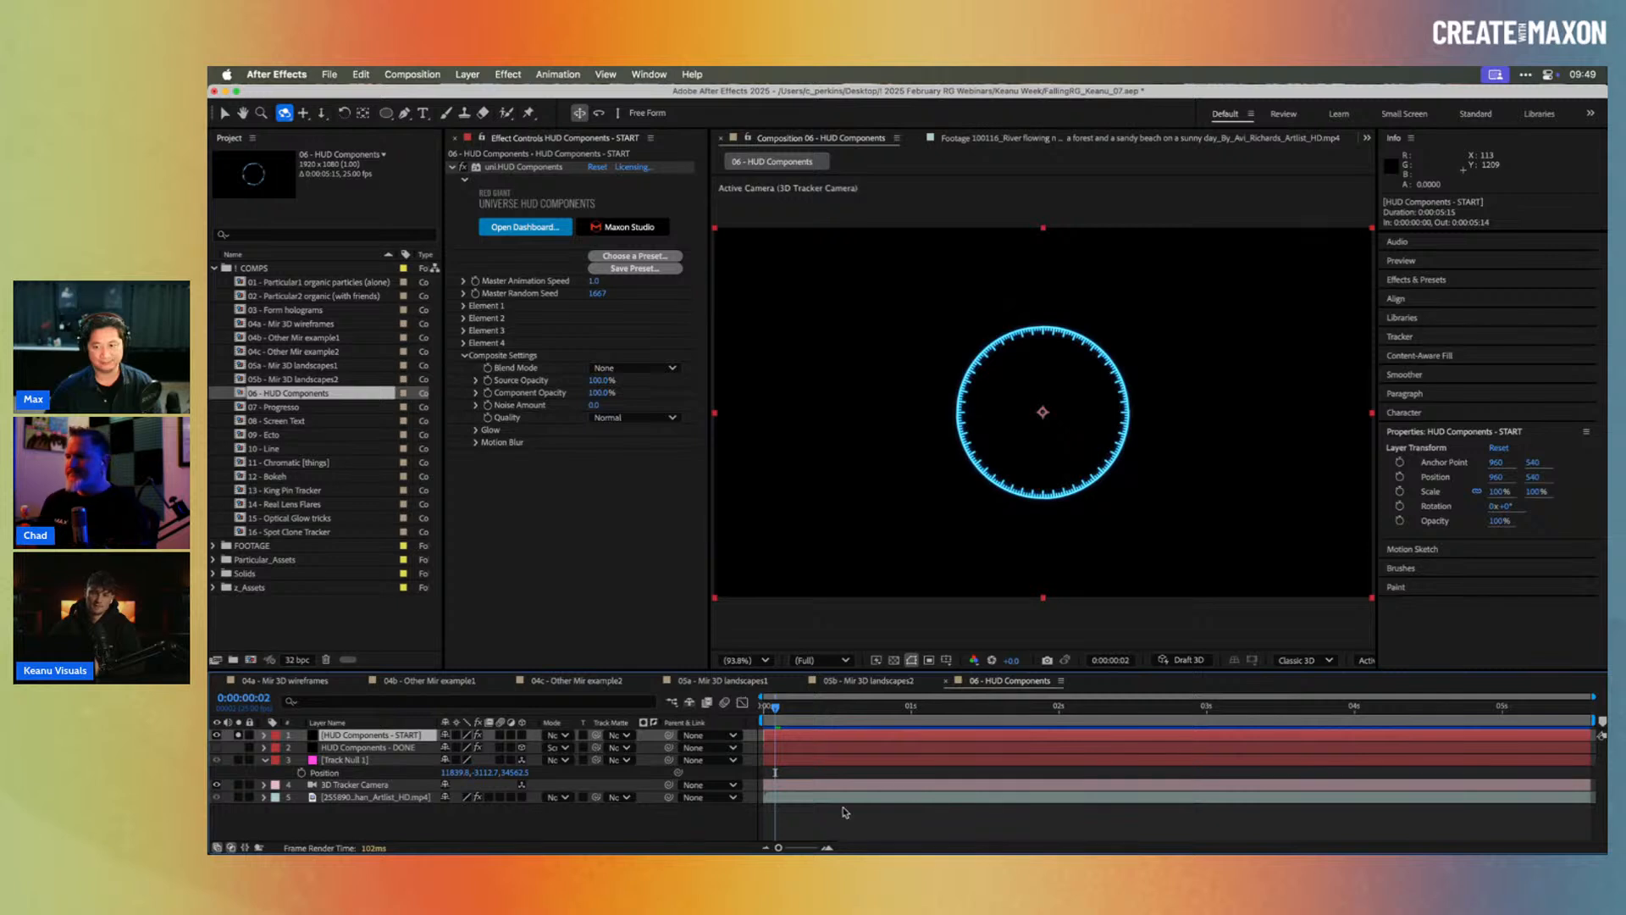
pyautogui.moveTo(778, 710); pyautogui.dragTo(817, 722)
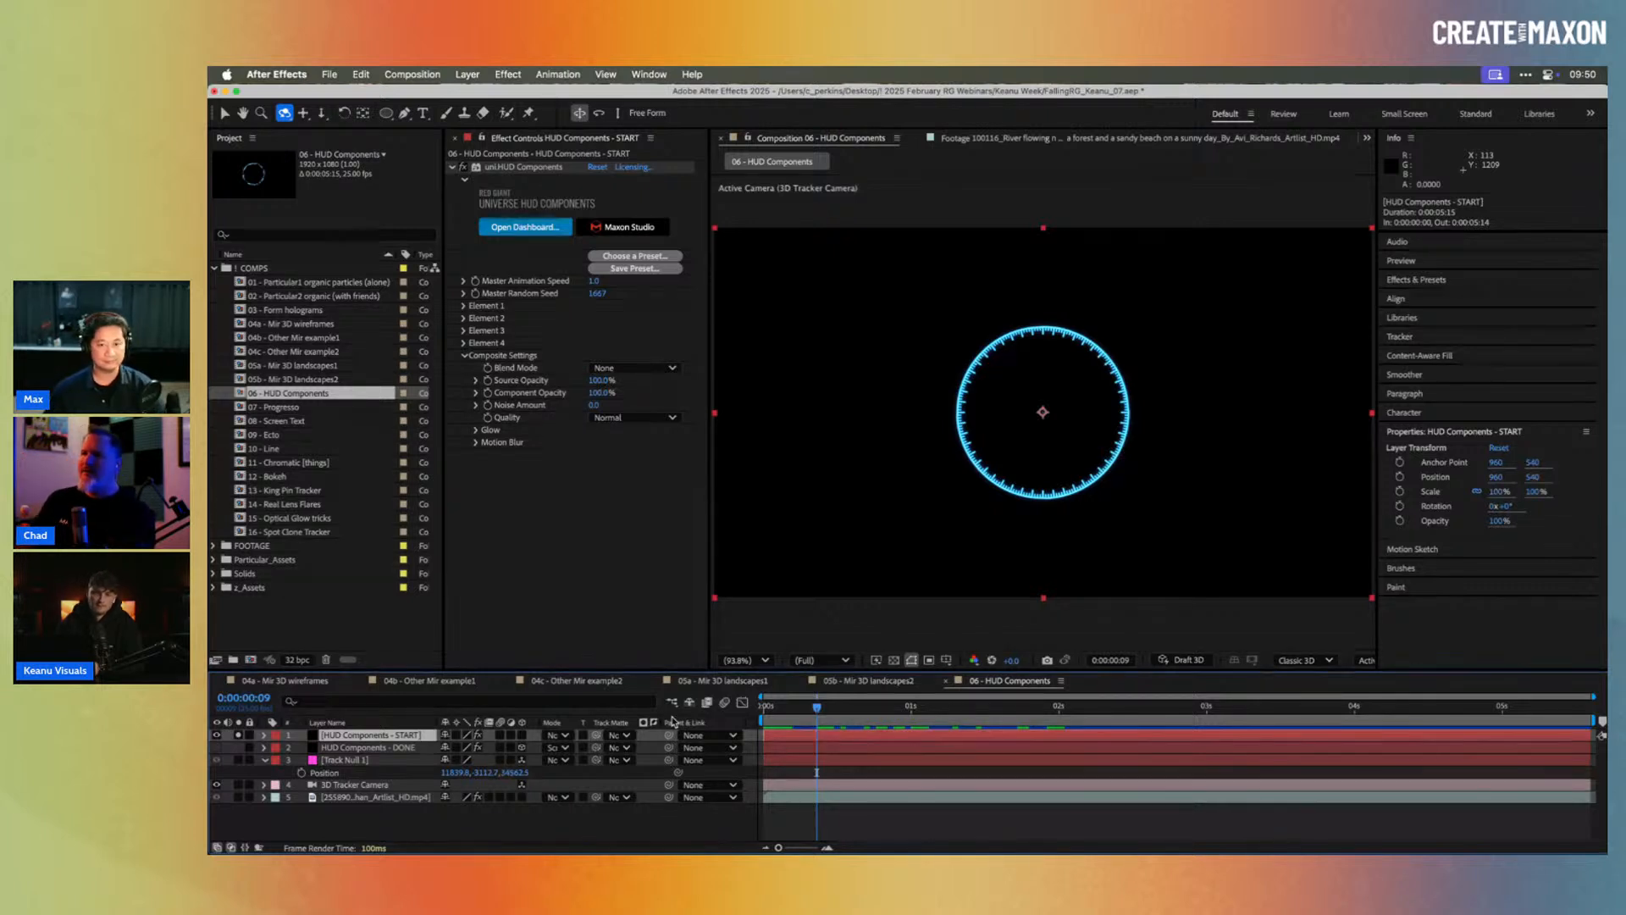
# Step: Open the Red Giant Universe Dashboard extension
pyautogui.click(649, 75)
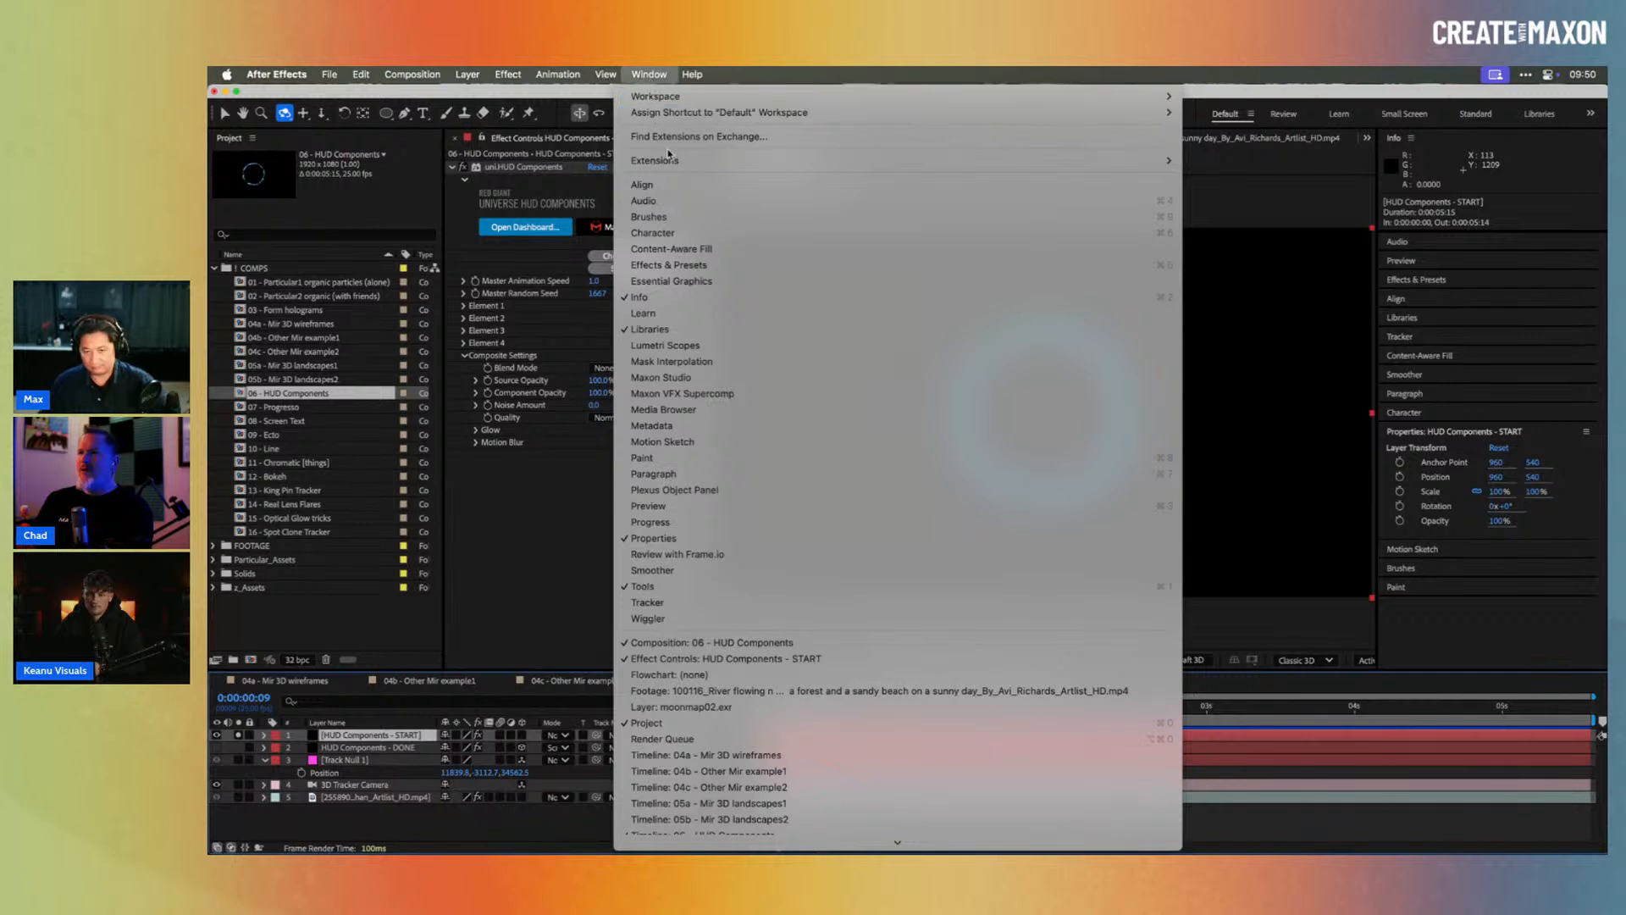
pyautogui.moveTo(682, 161)
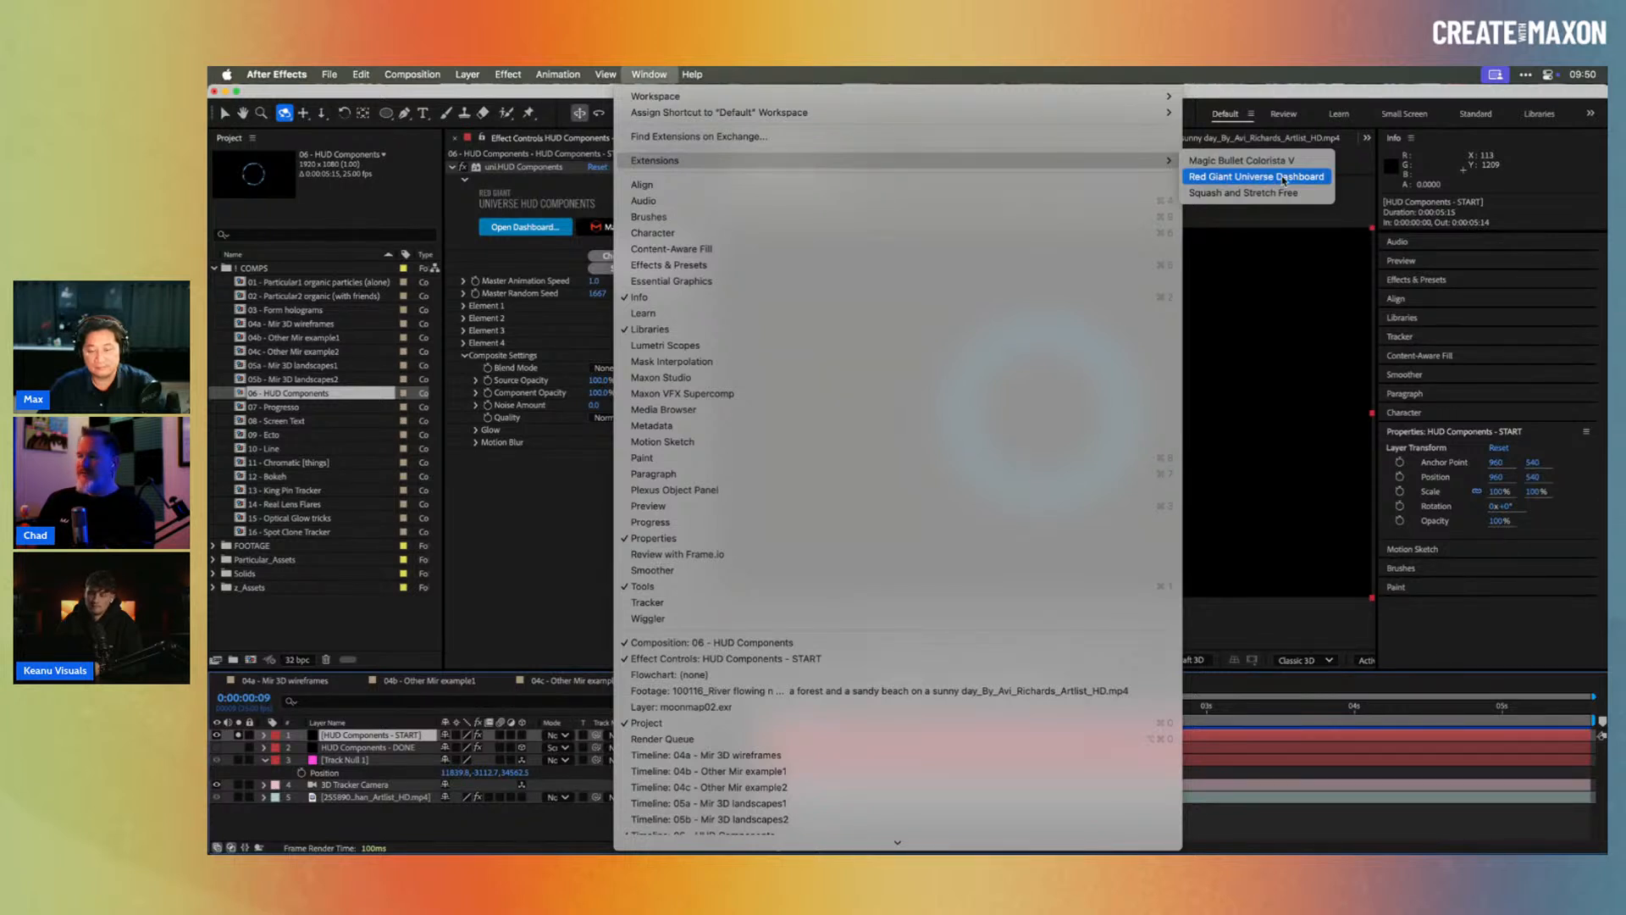
pyautogui.click(1283, 177)
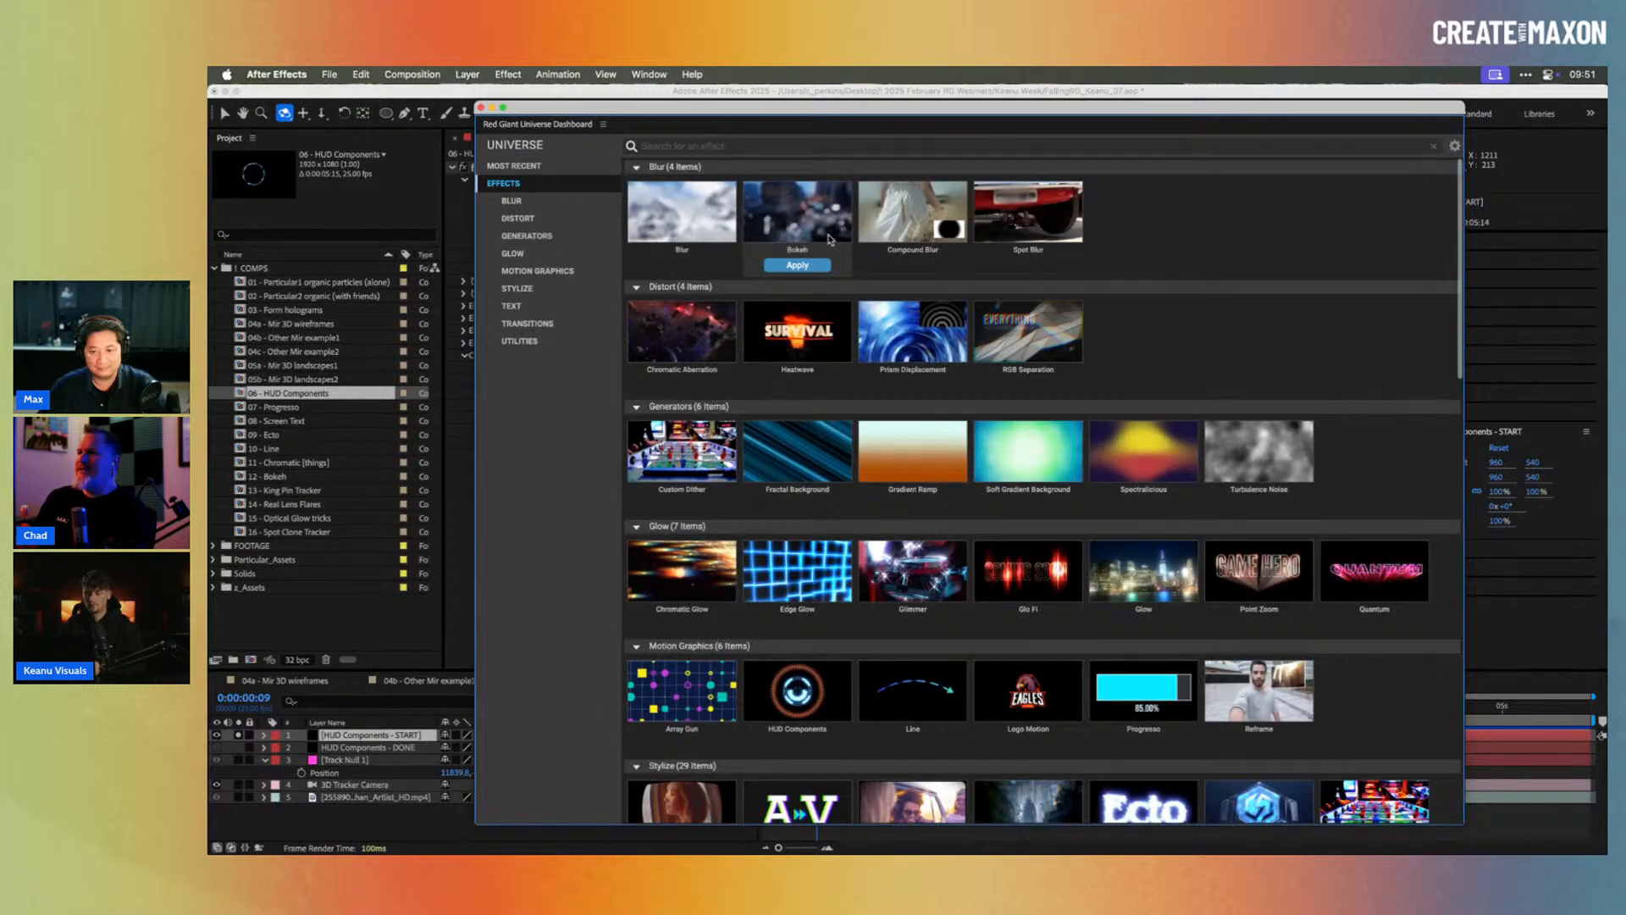
# Step: Browse the Universe effect categories from Blur and Distort through Glow, Motion Graphics, Text and Transitions, ending on the Stylize effects
pyautogui.click(512, 202)
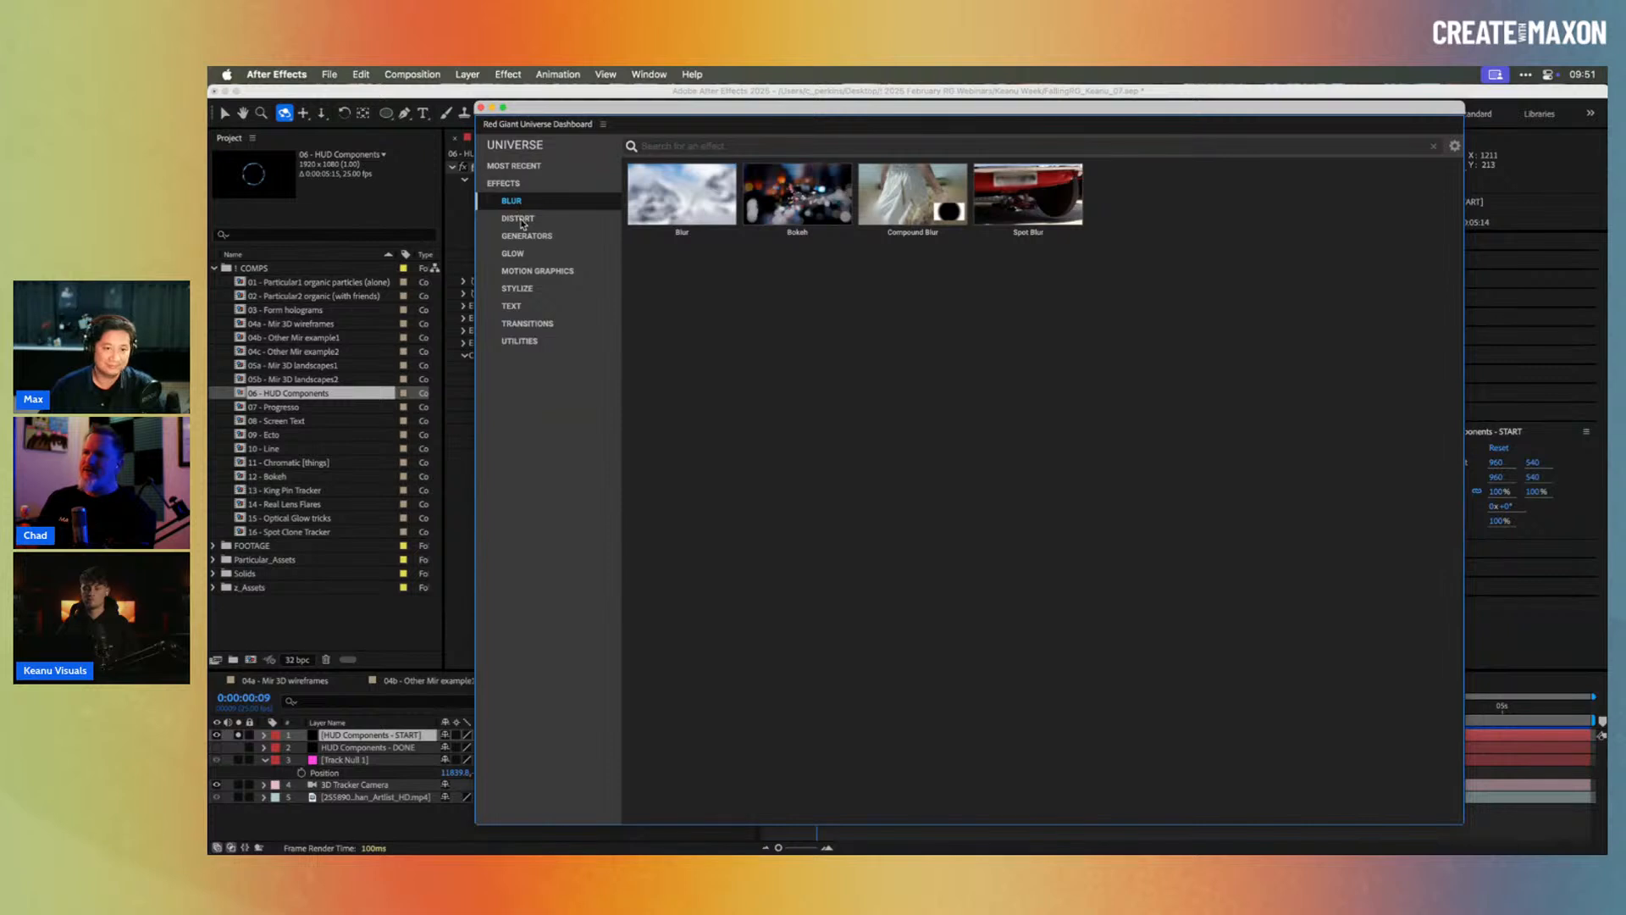
pyautogui.click(520, 219)
pyautogui.click(522, 252)
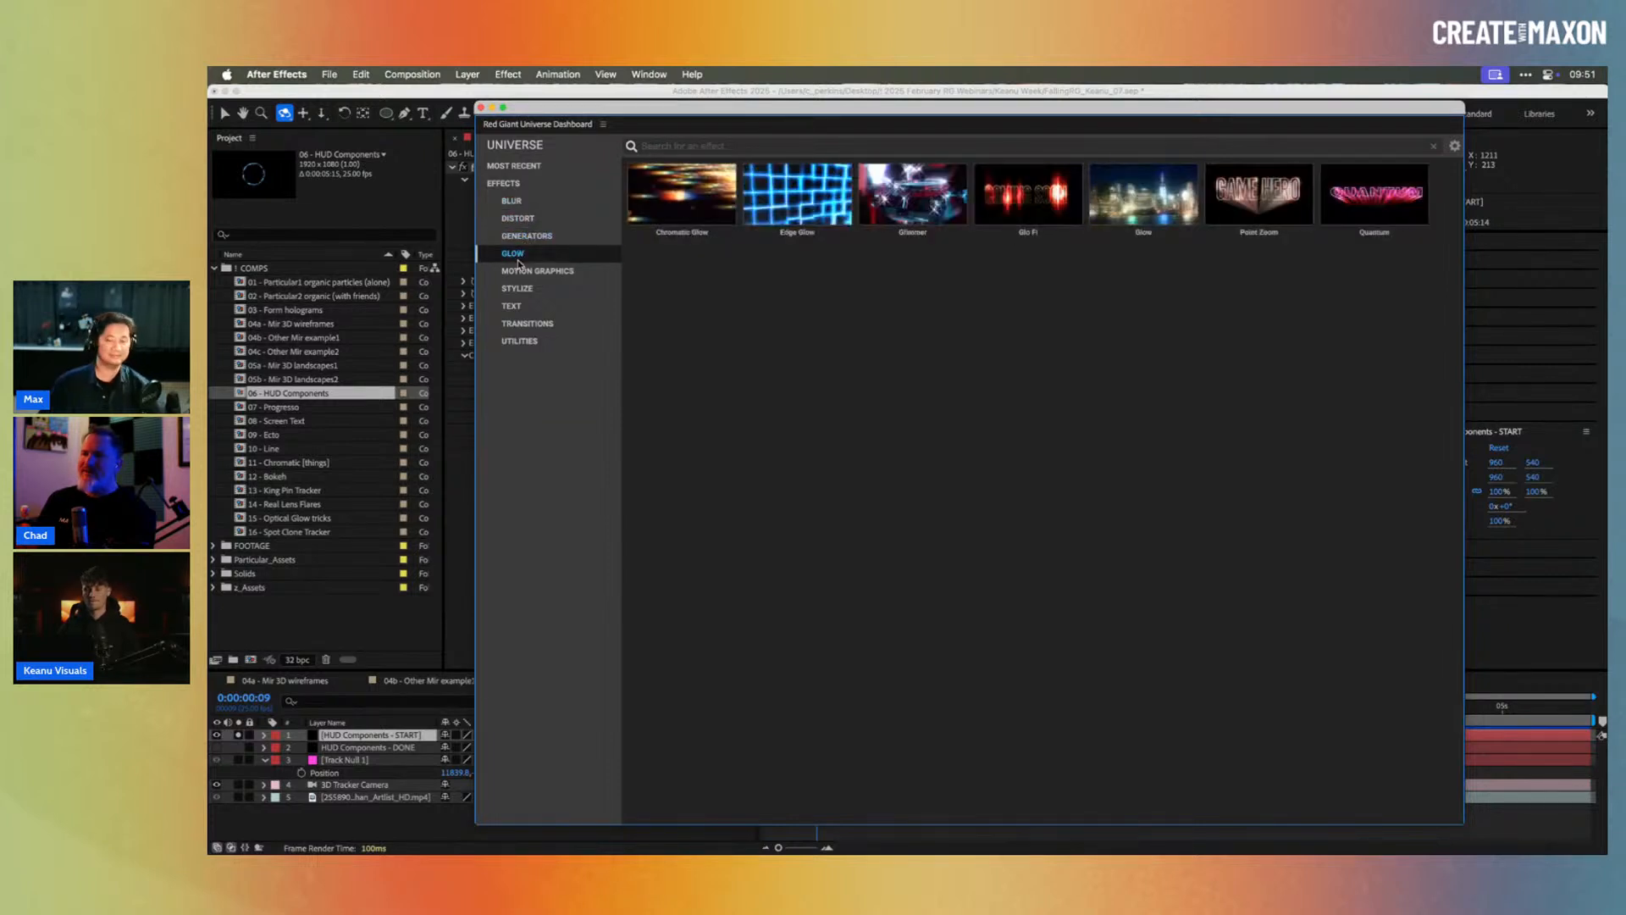
pyautogui.click(529, 273)
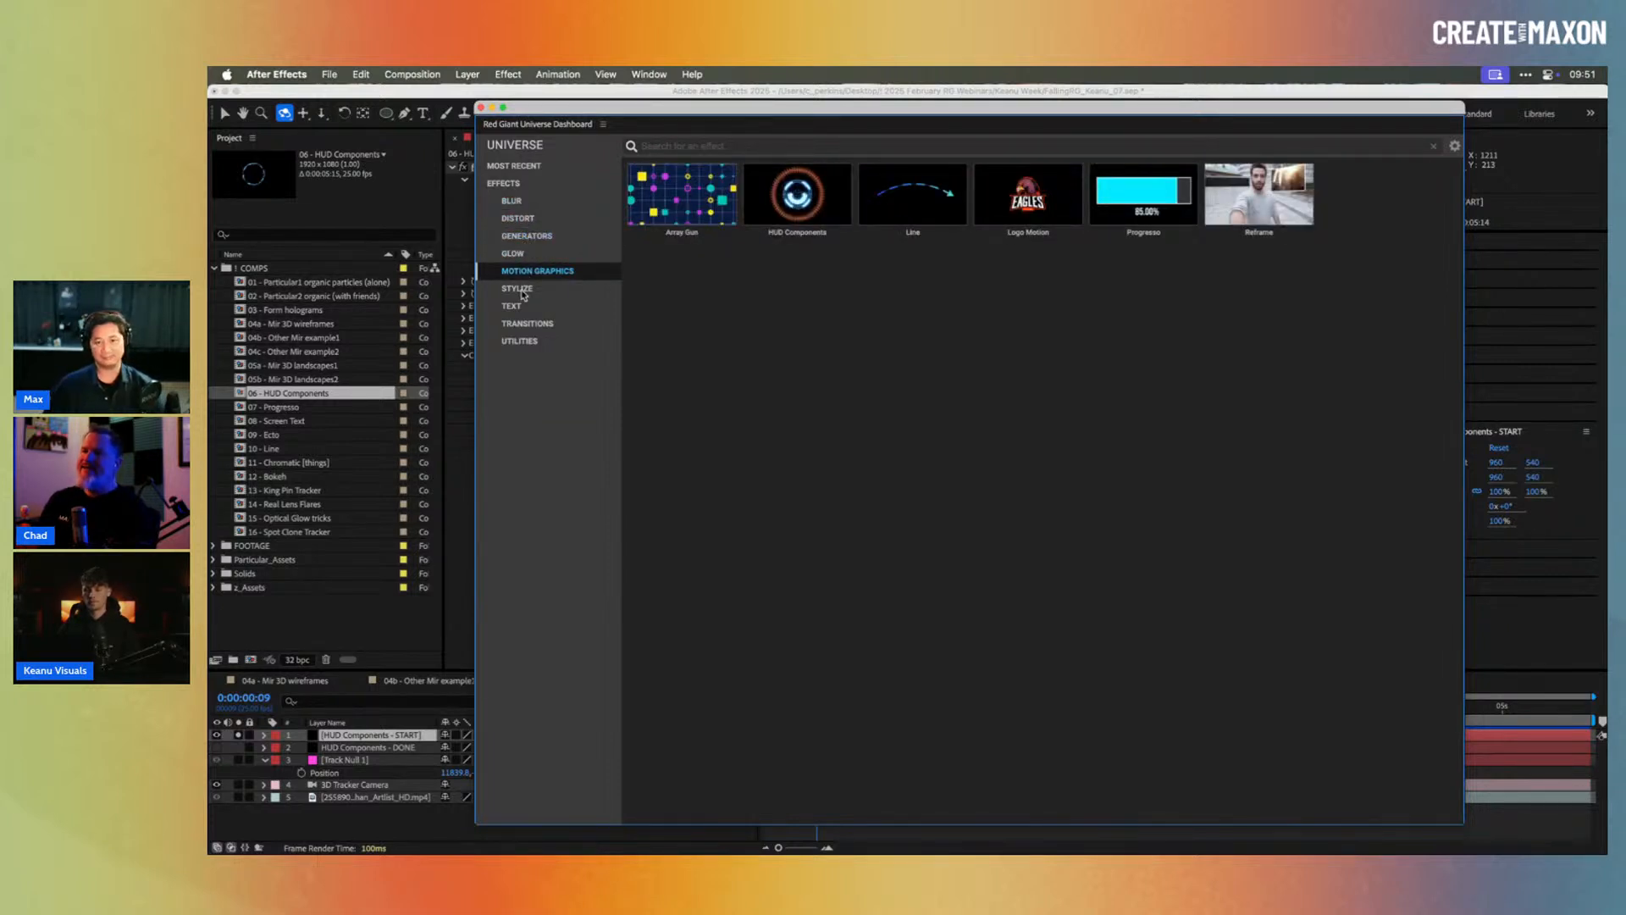
pyautogui.click(523, 292)
pyautogui.click(512, 309)
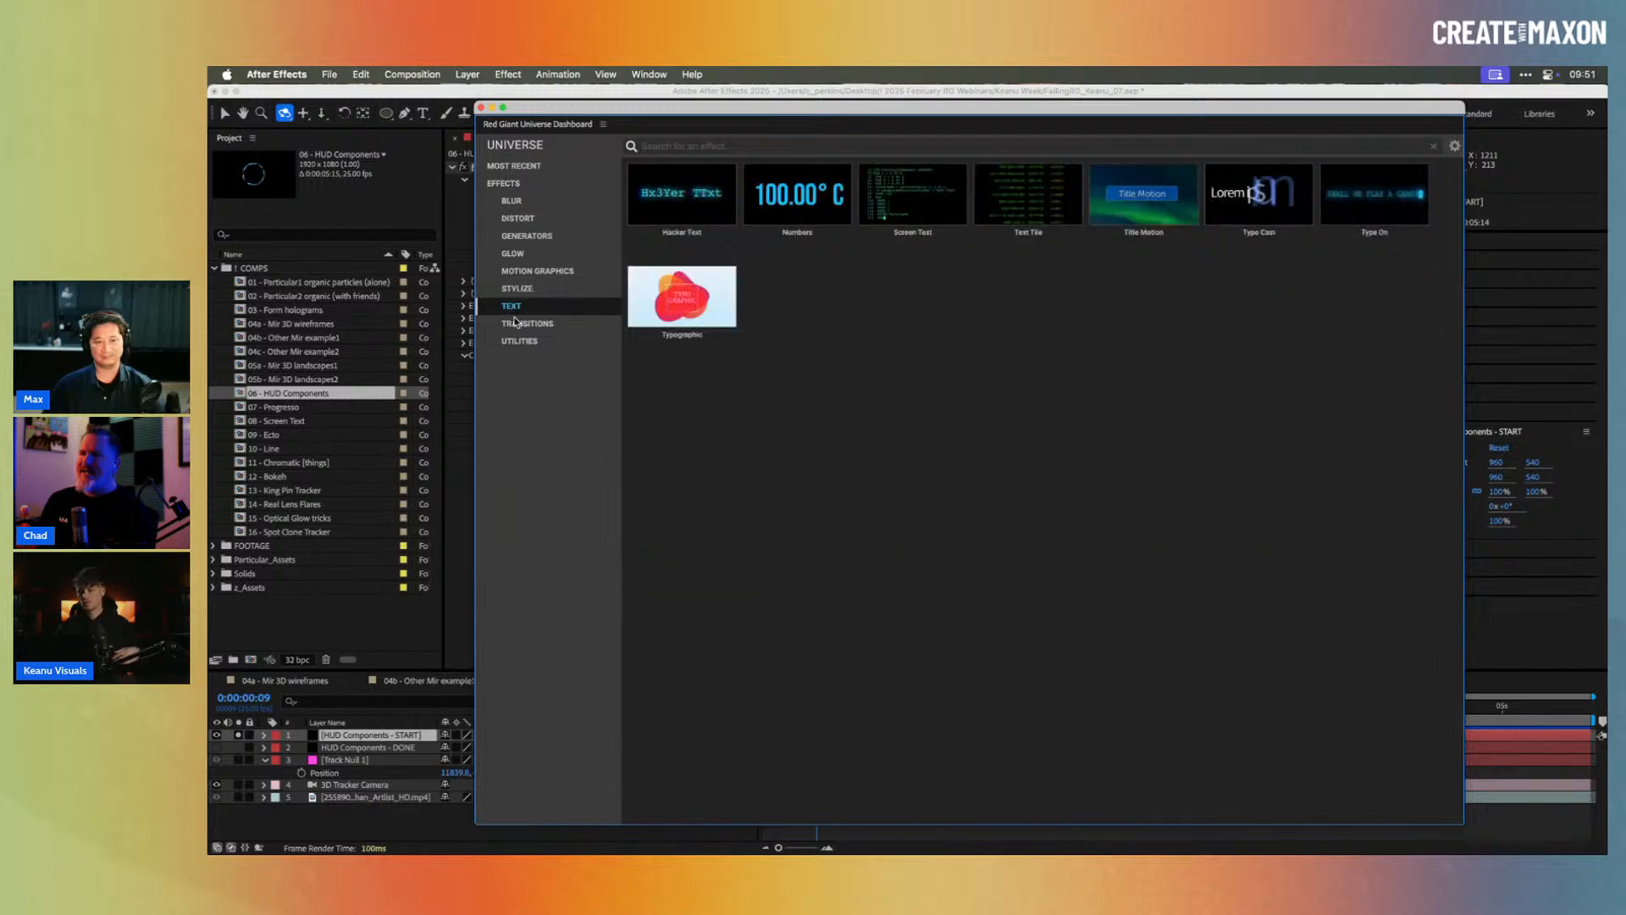
pyautogui.click(519, 325)
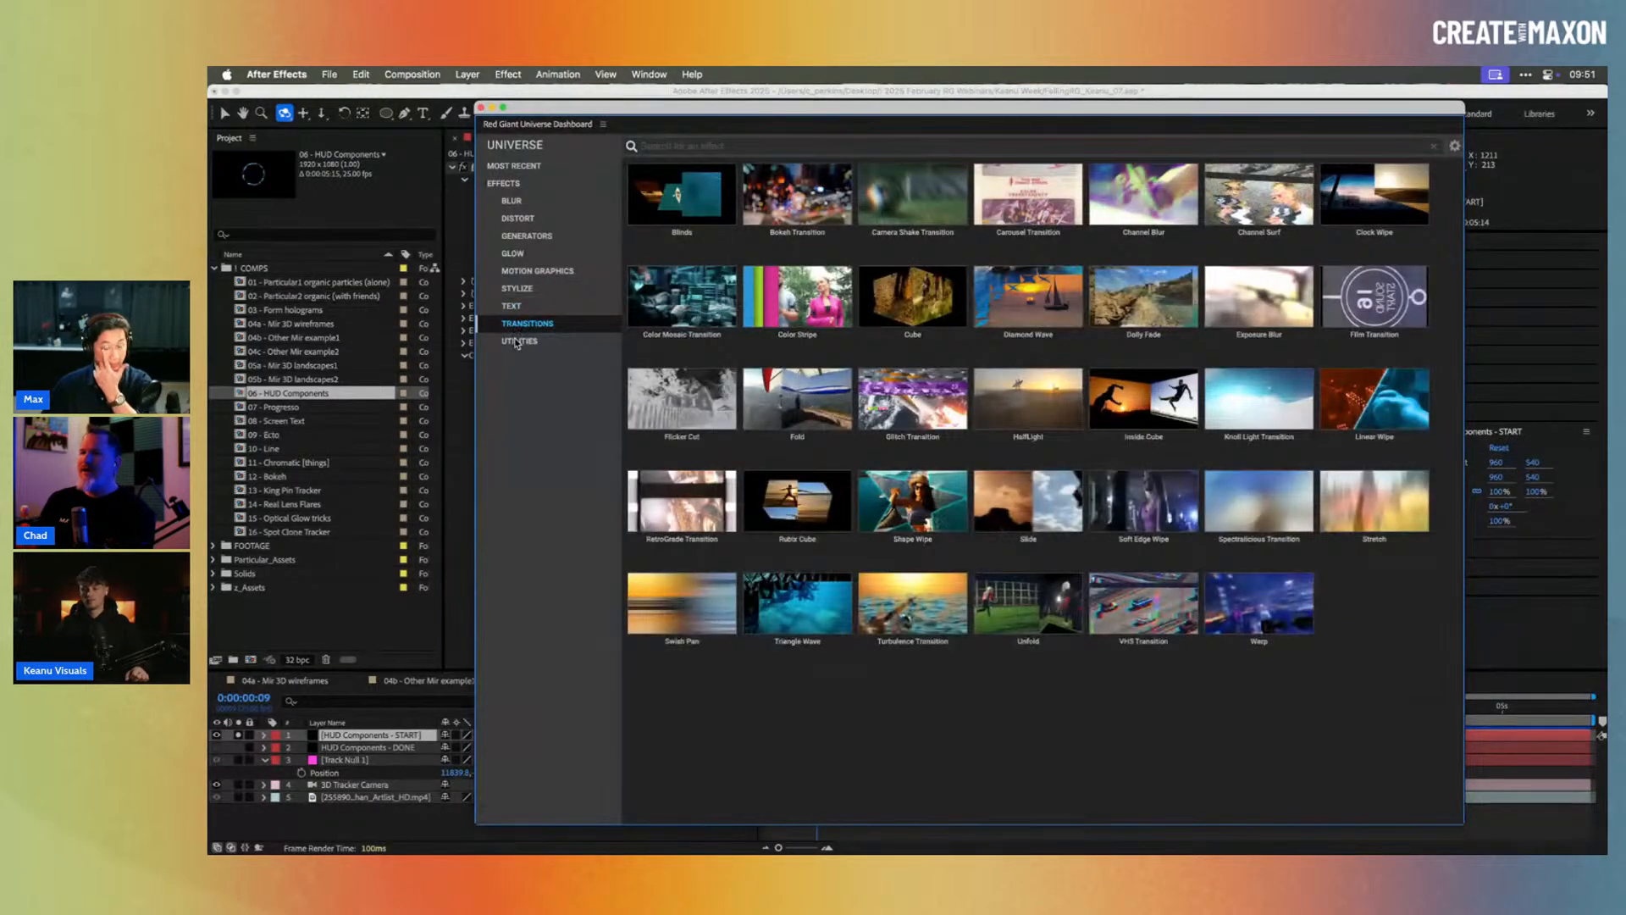
pyautogui.click(520, 291)
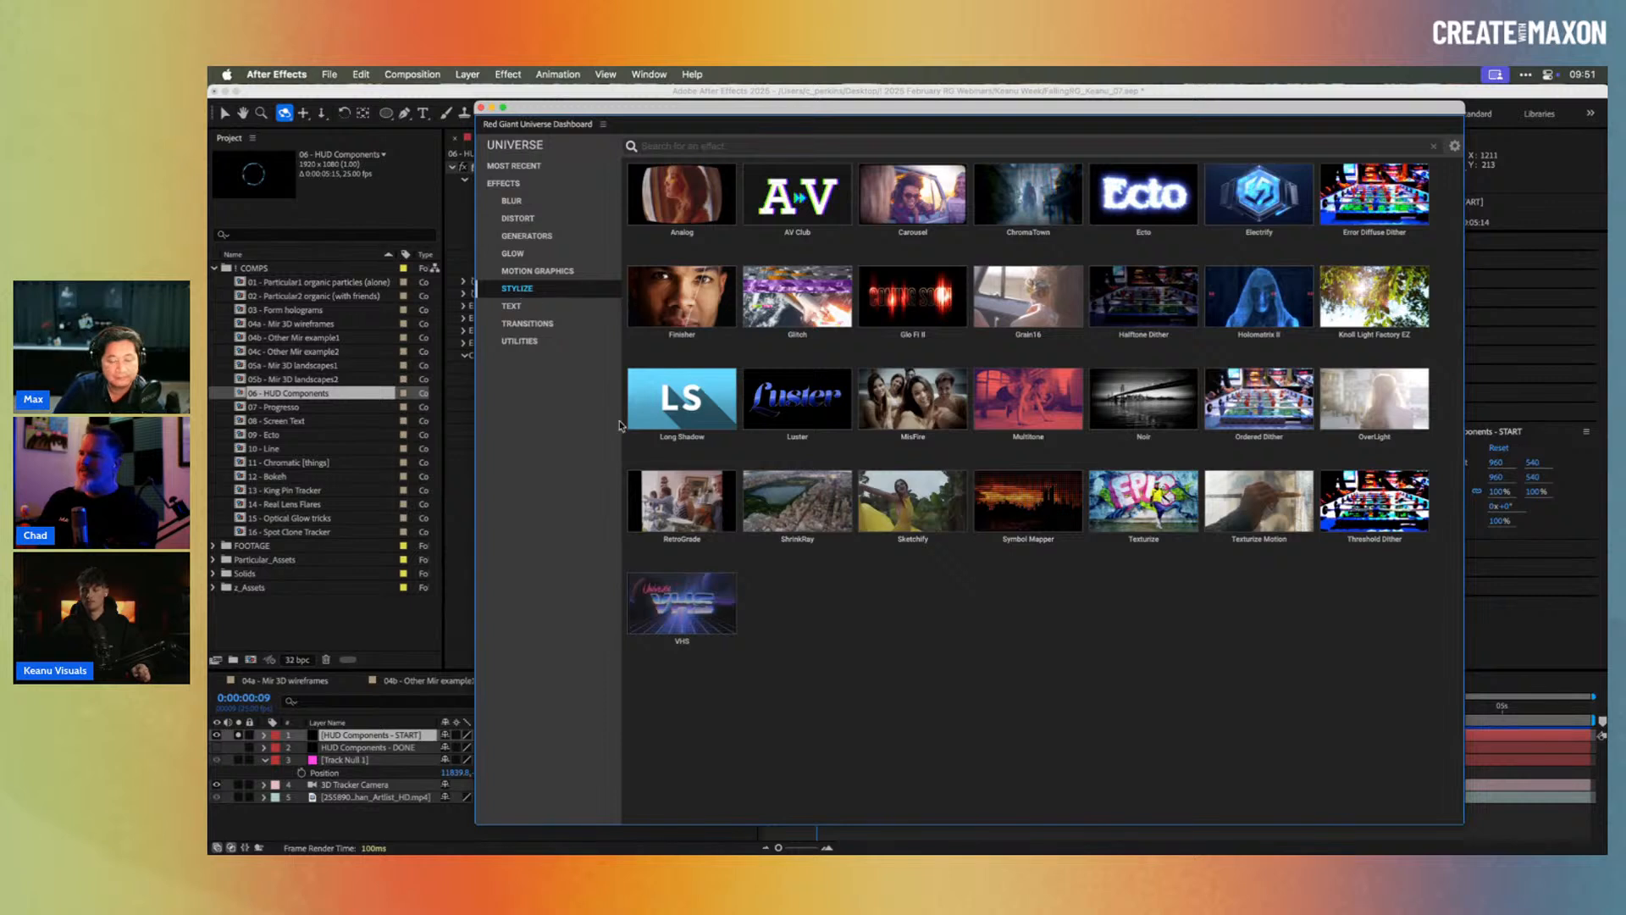
pyautogui.moveTo(688, 605)
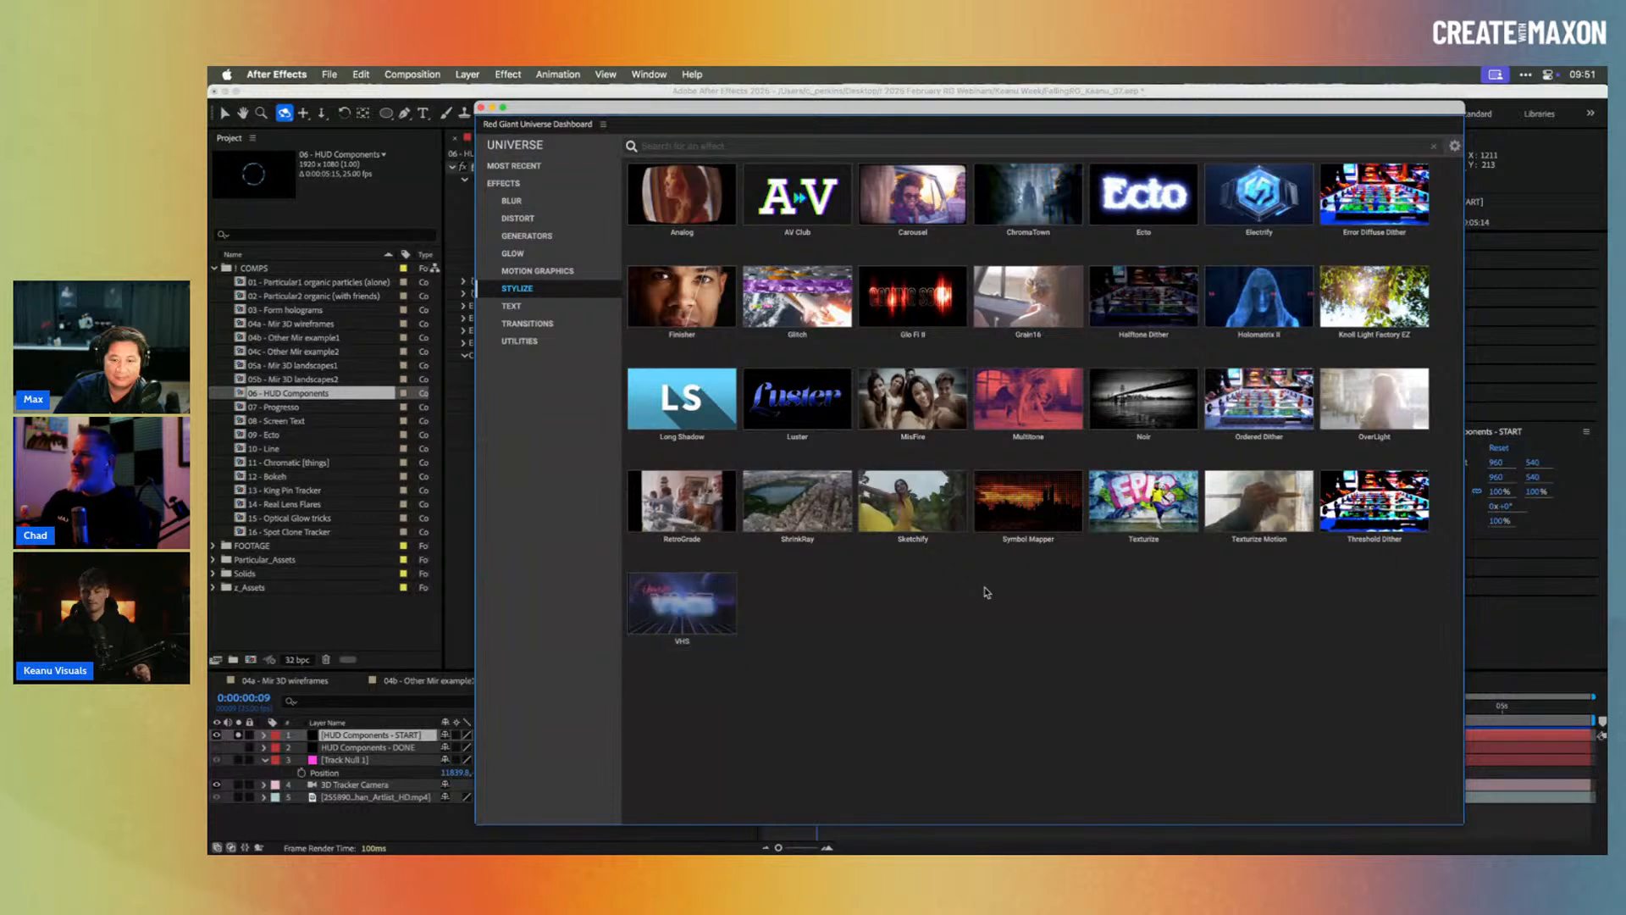
pyautogui.moveTo(963, 405)
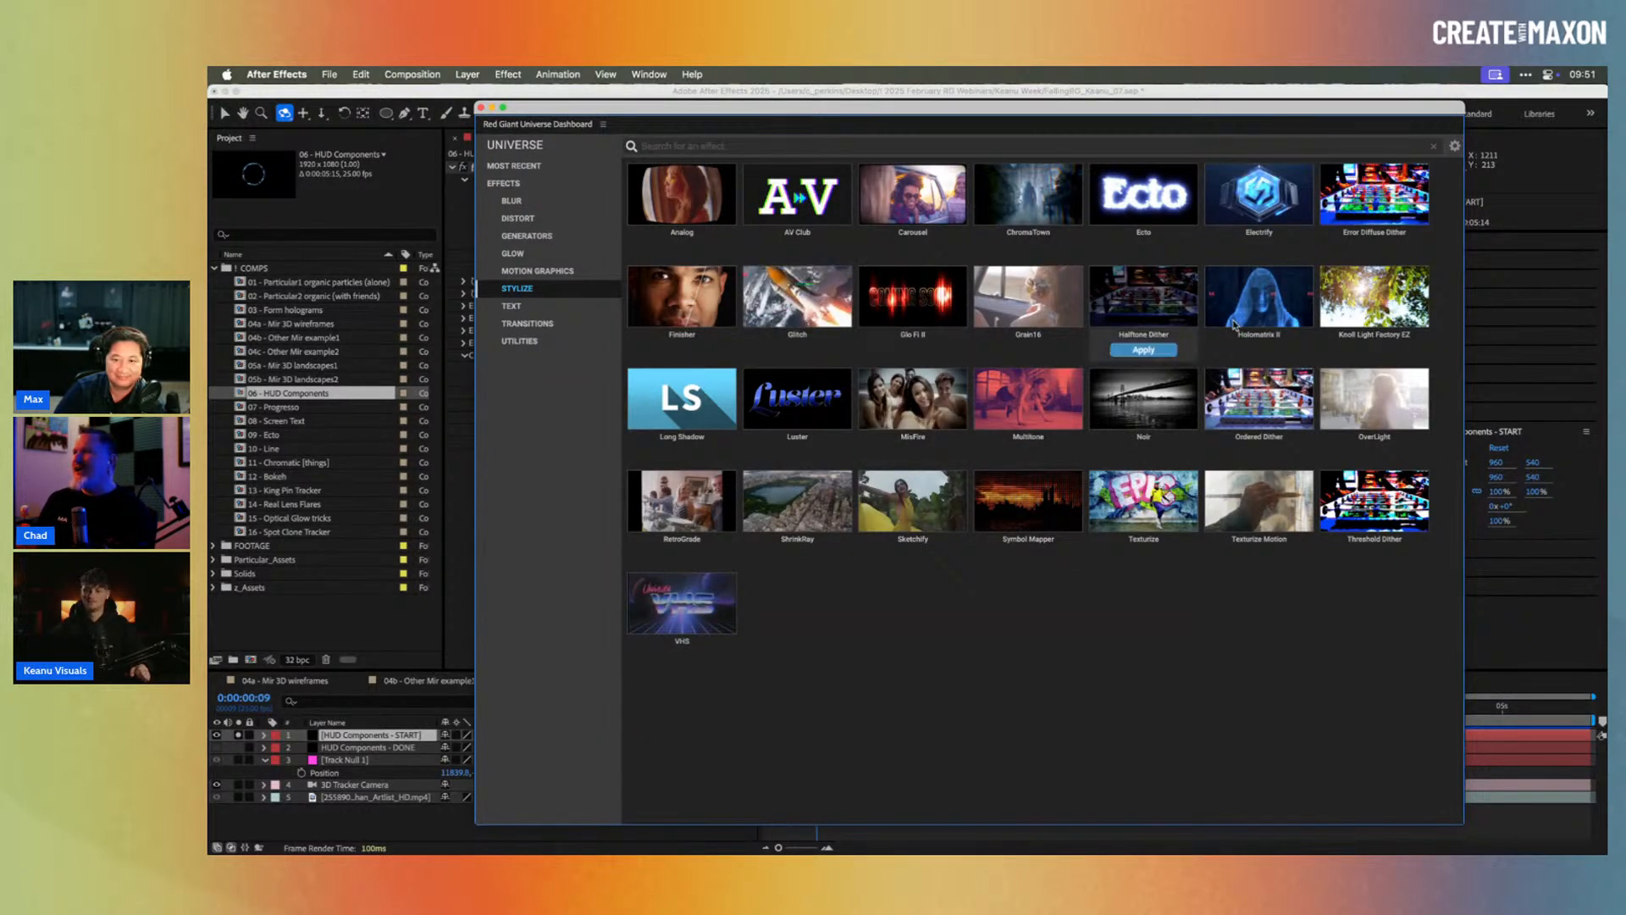
# Step: Open the Holomatrix II effect and examine its presets, from Glitches & Distortions through Hologram, HUD, Recolor and Screens
pyautogui.moveTo(1241, 315)
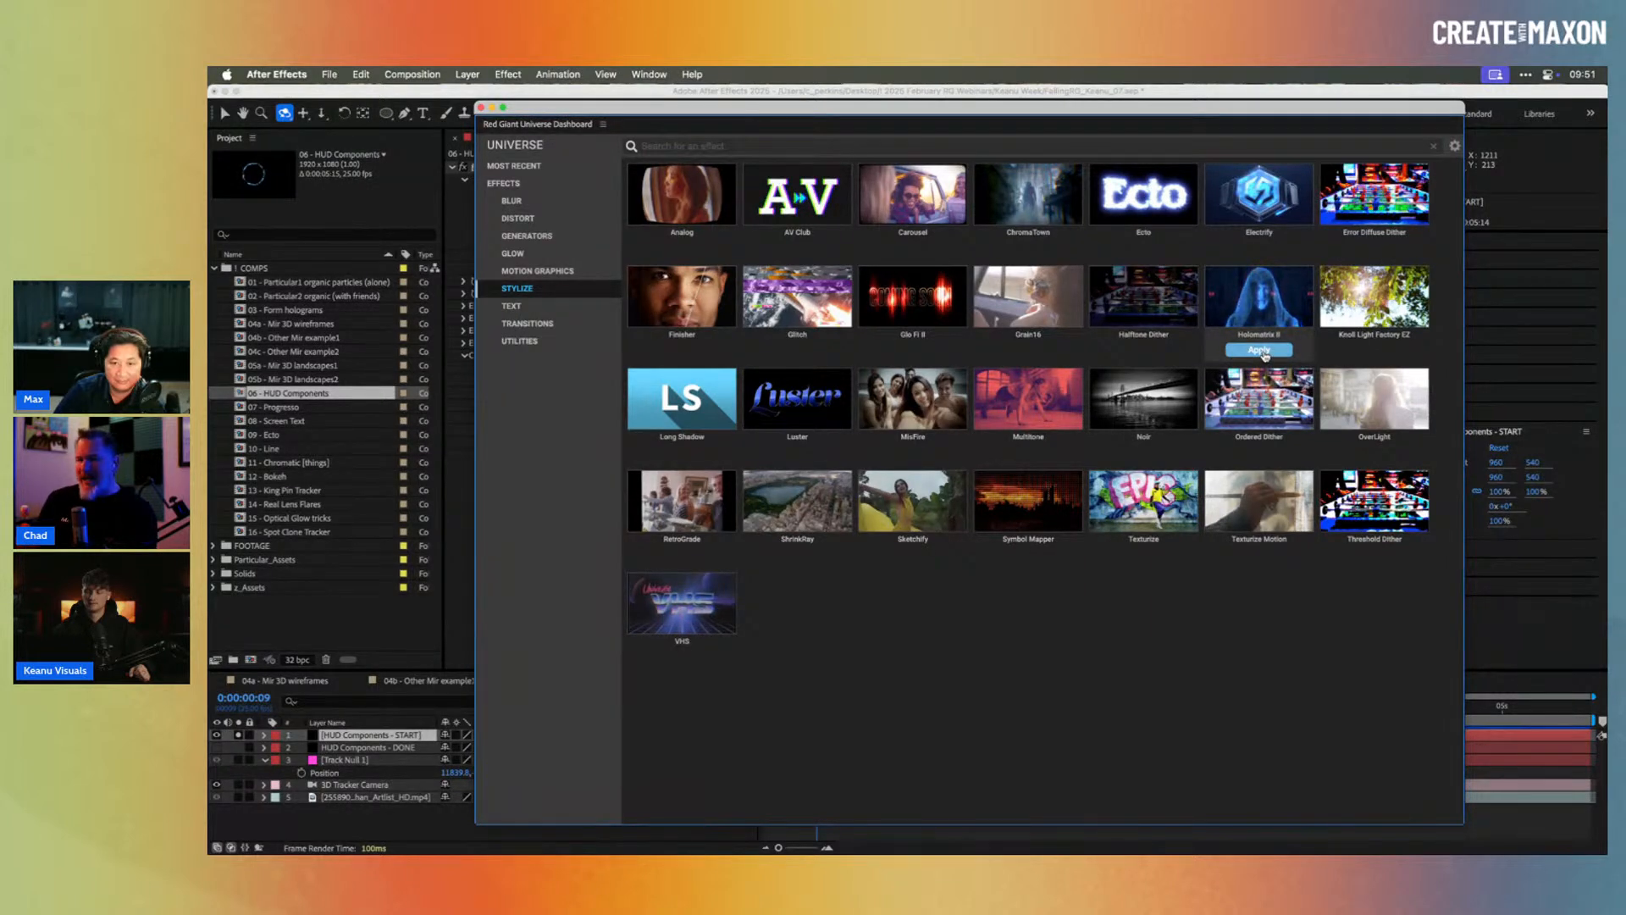
pyautogui.click(1256, 295)
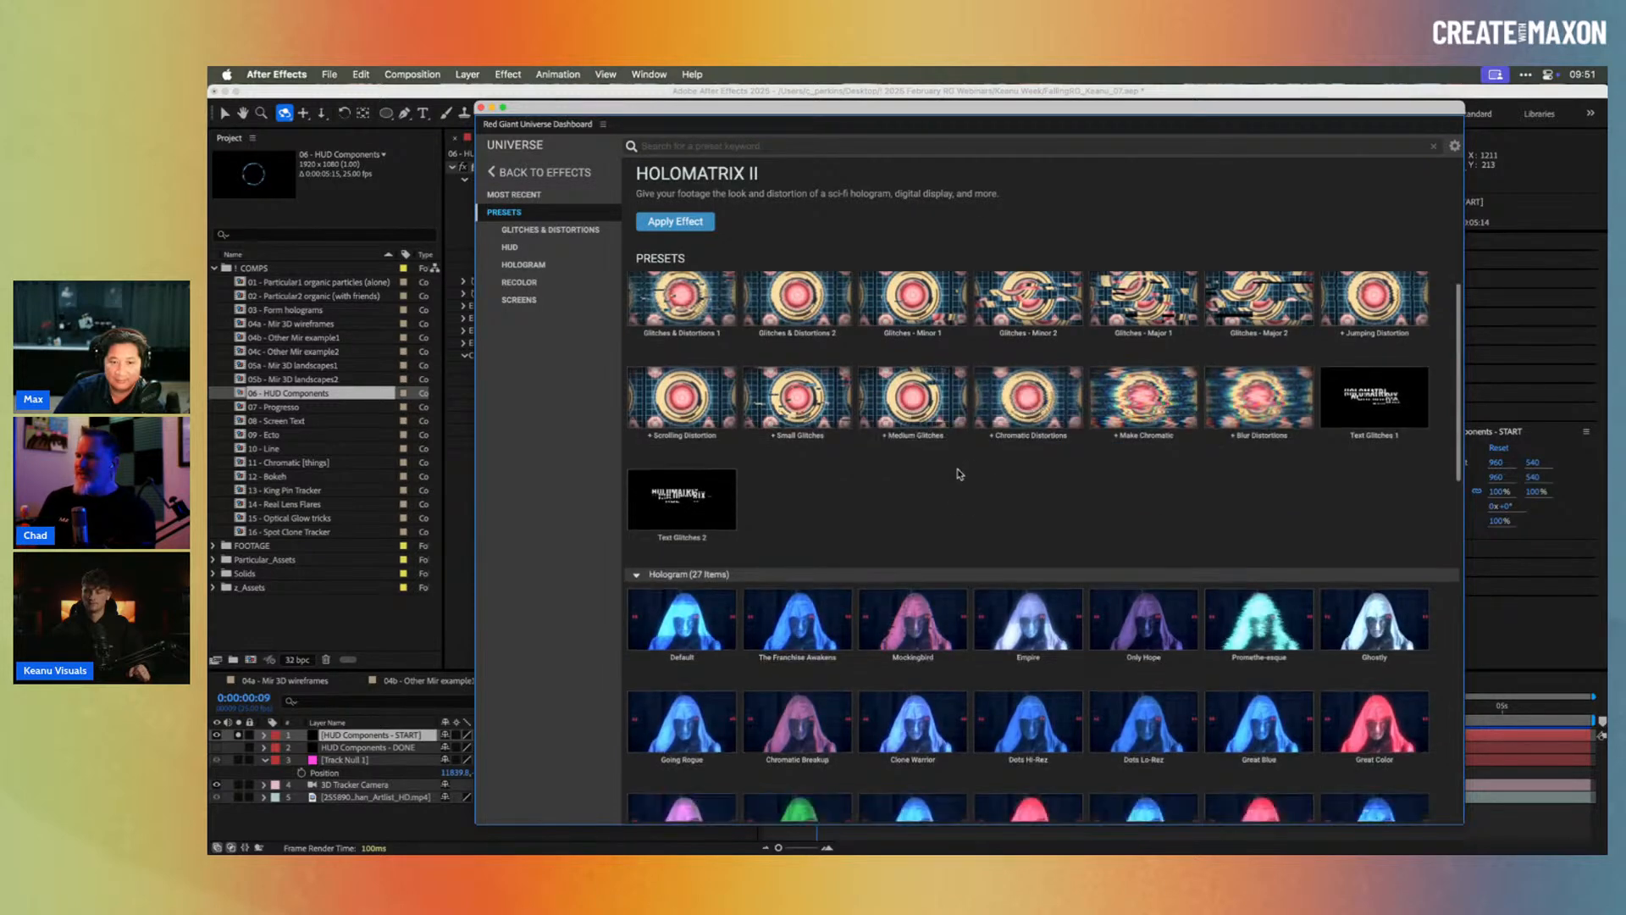
pyautogui.scroll(-2, 965, 479)
pyautogui.scroll(-8, 979, 488)
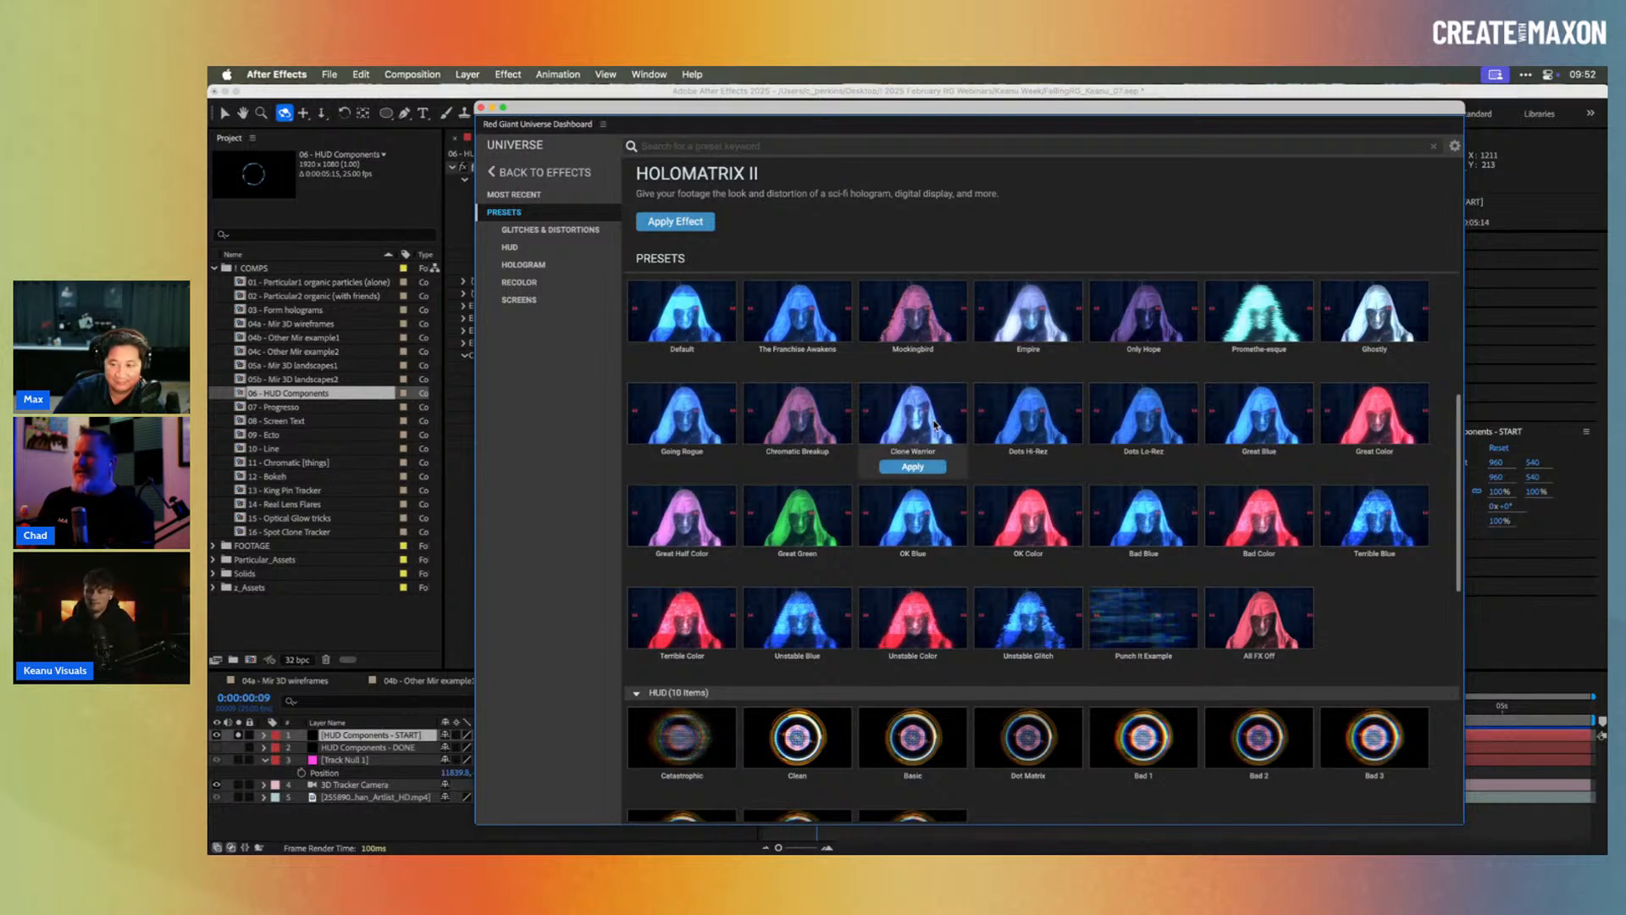
pyautogui.moveTo(814, 430)
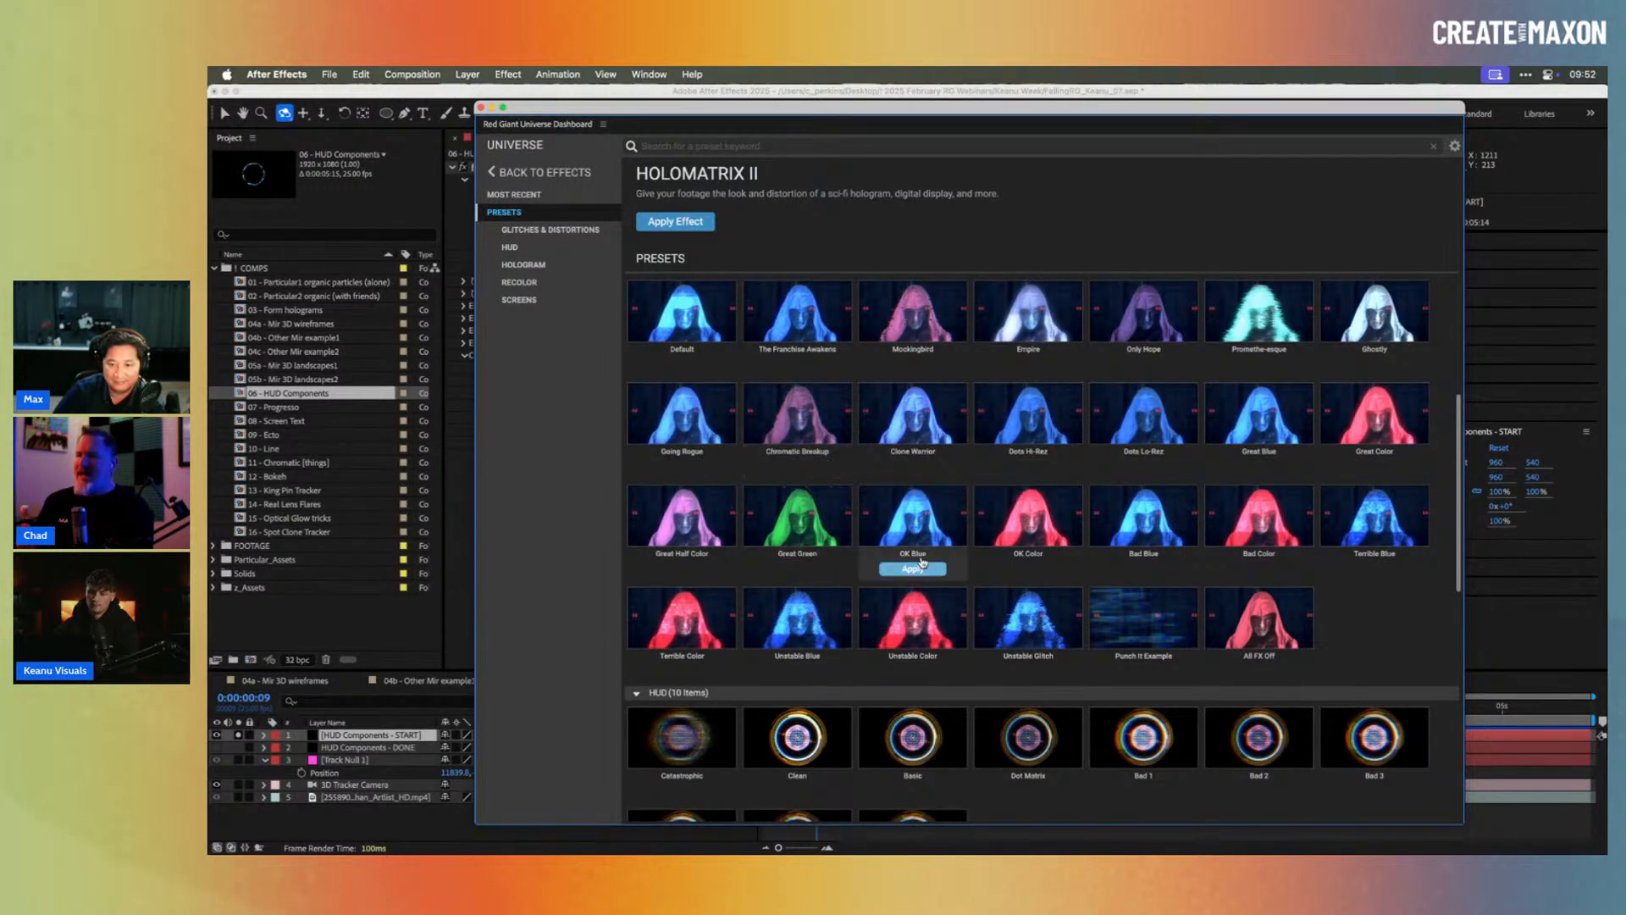
pyautogui.scroll(-5, 910, 559)
pyautogui.scroll(-7, 972, 579)
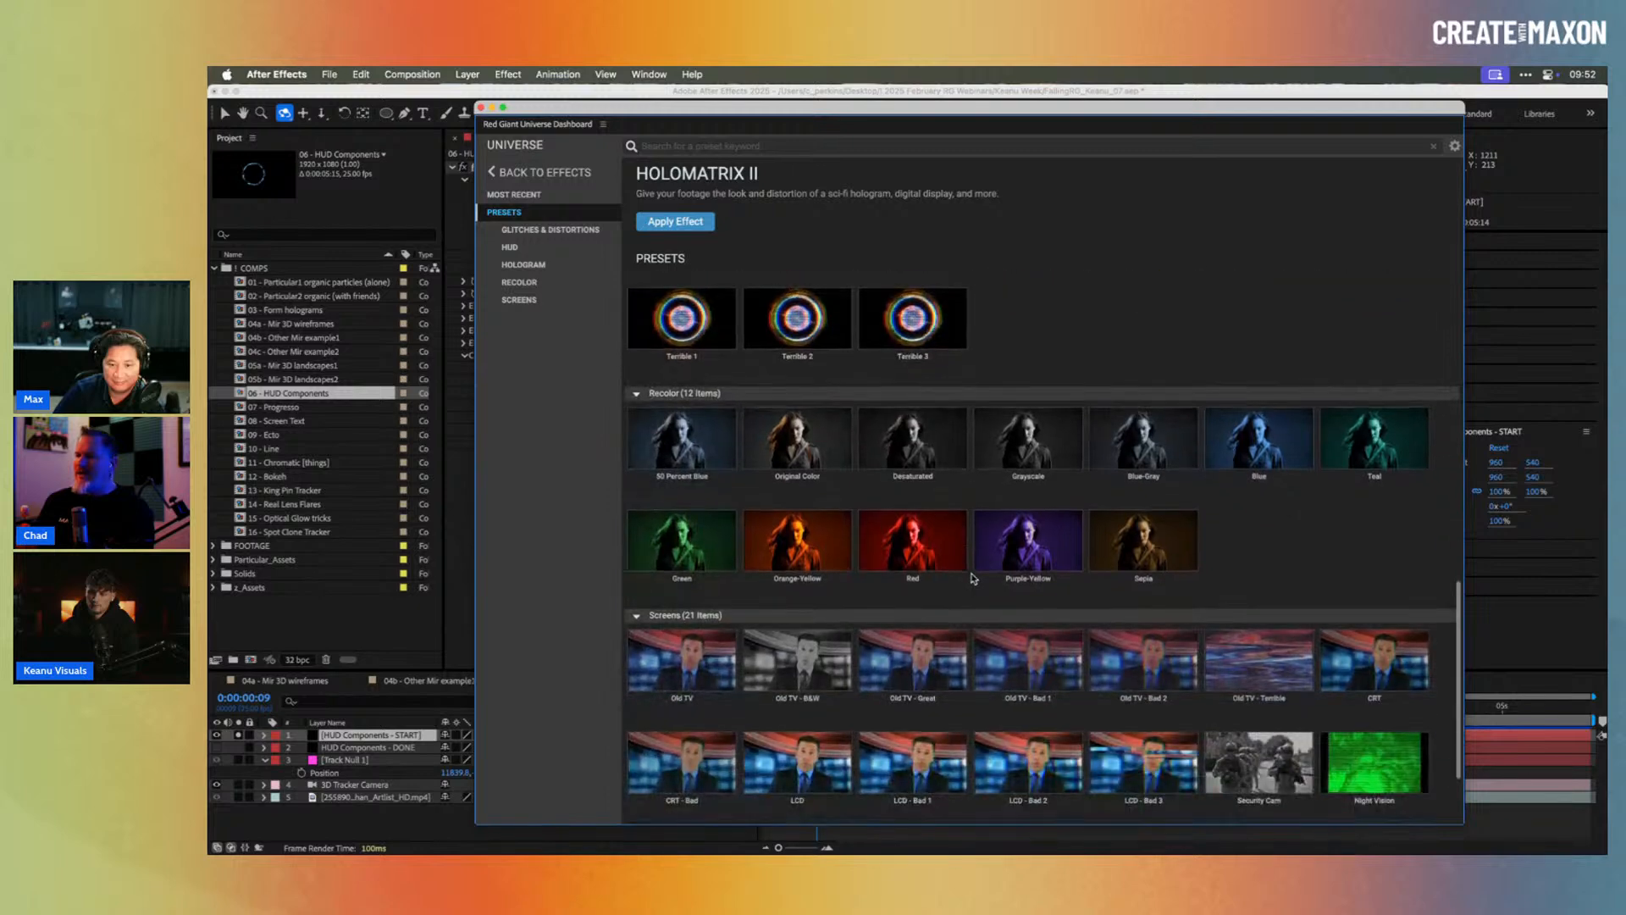
pyautogui.moveTo(975, 580)
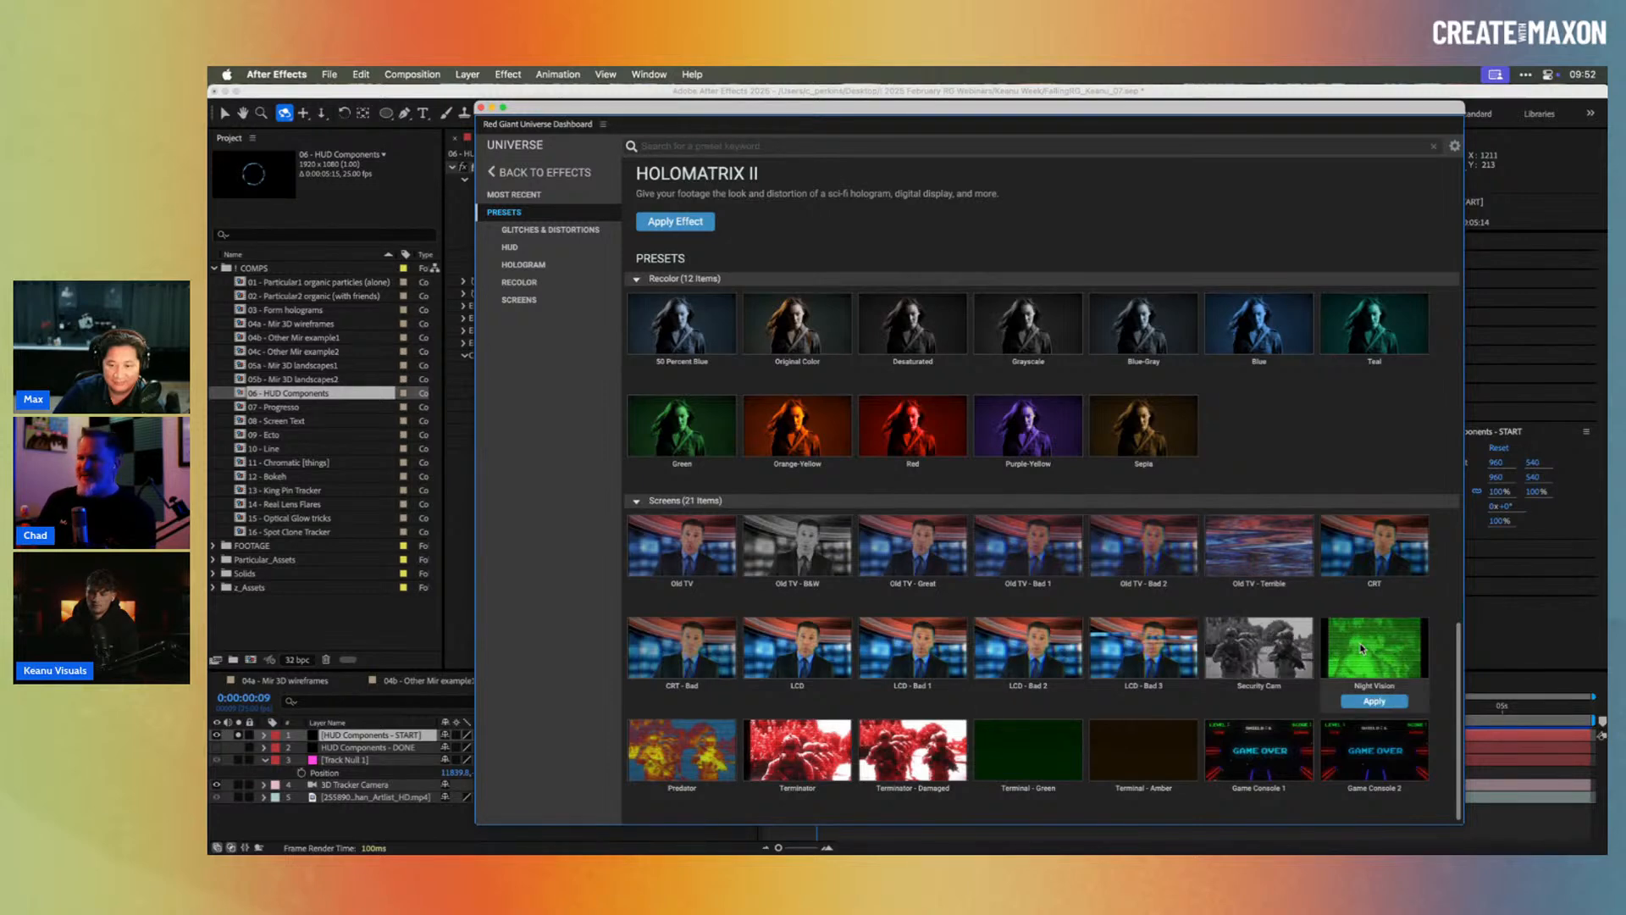
pyautogui.scroll(10, 691, 739)
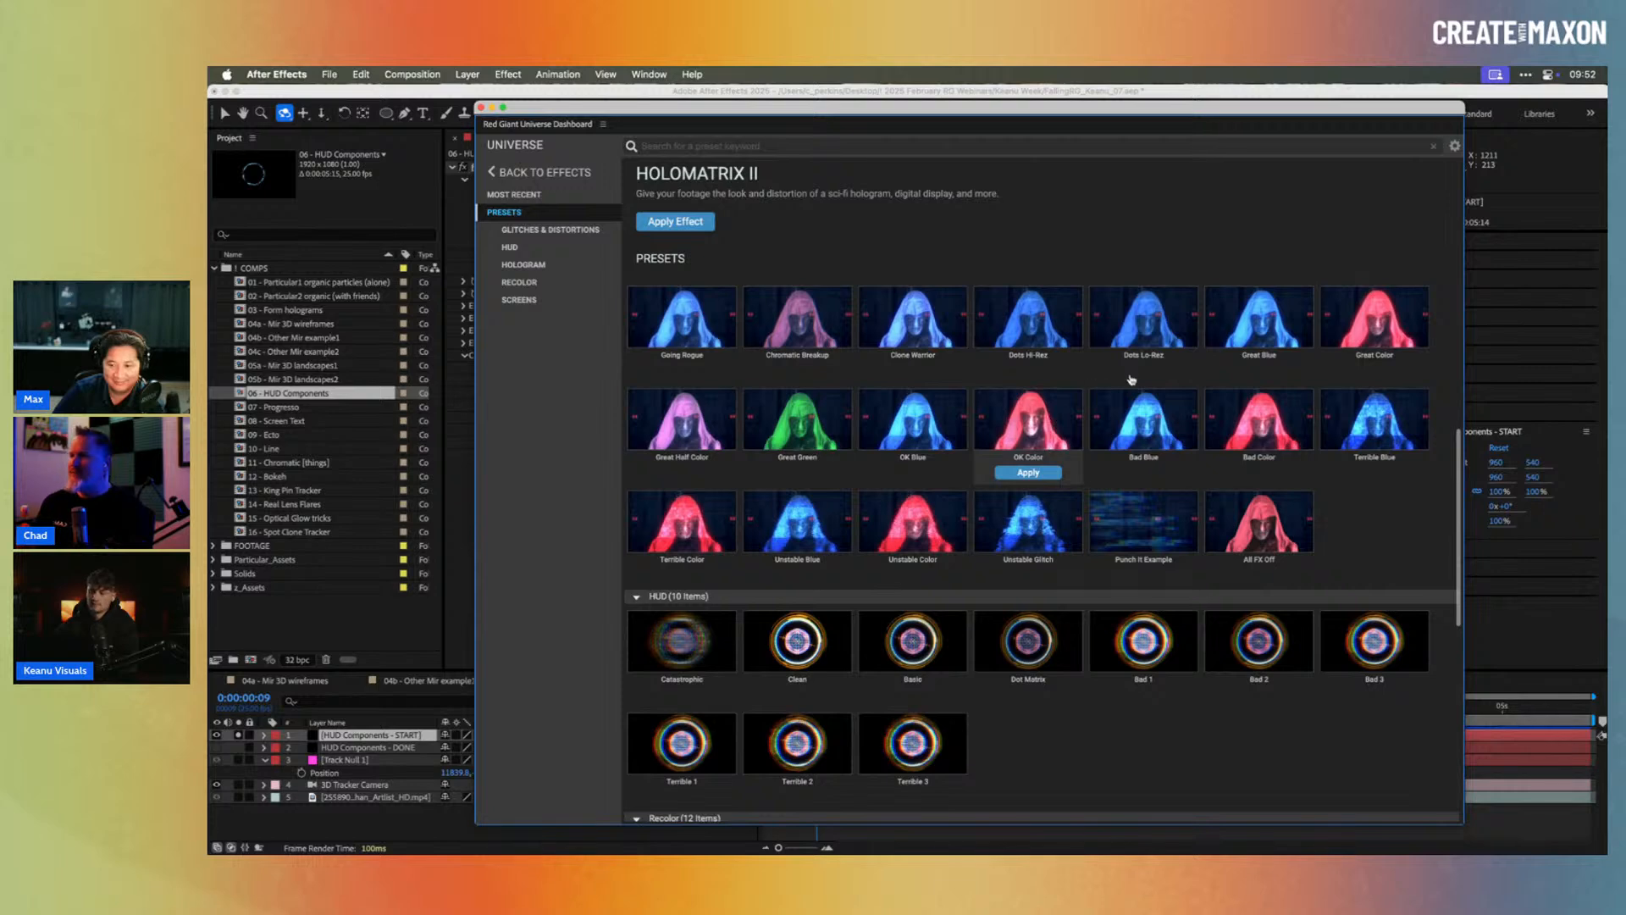
pyautogui.scroll(4, 1116, 375)
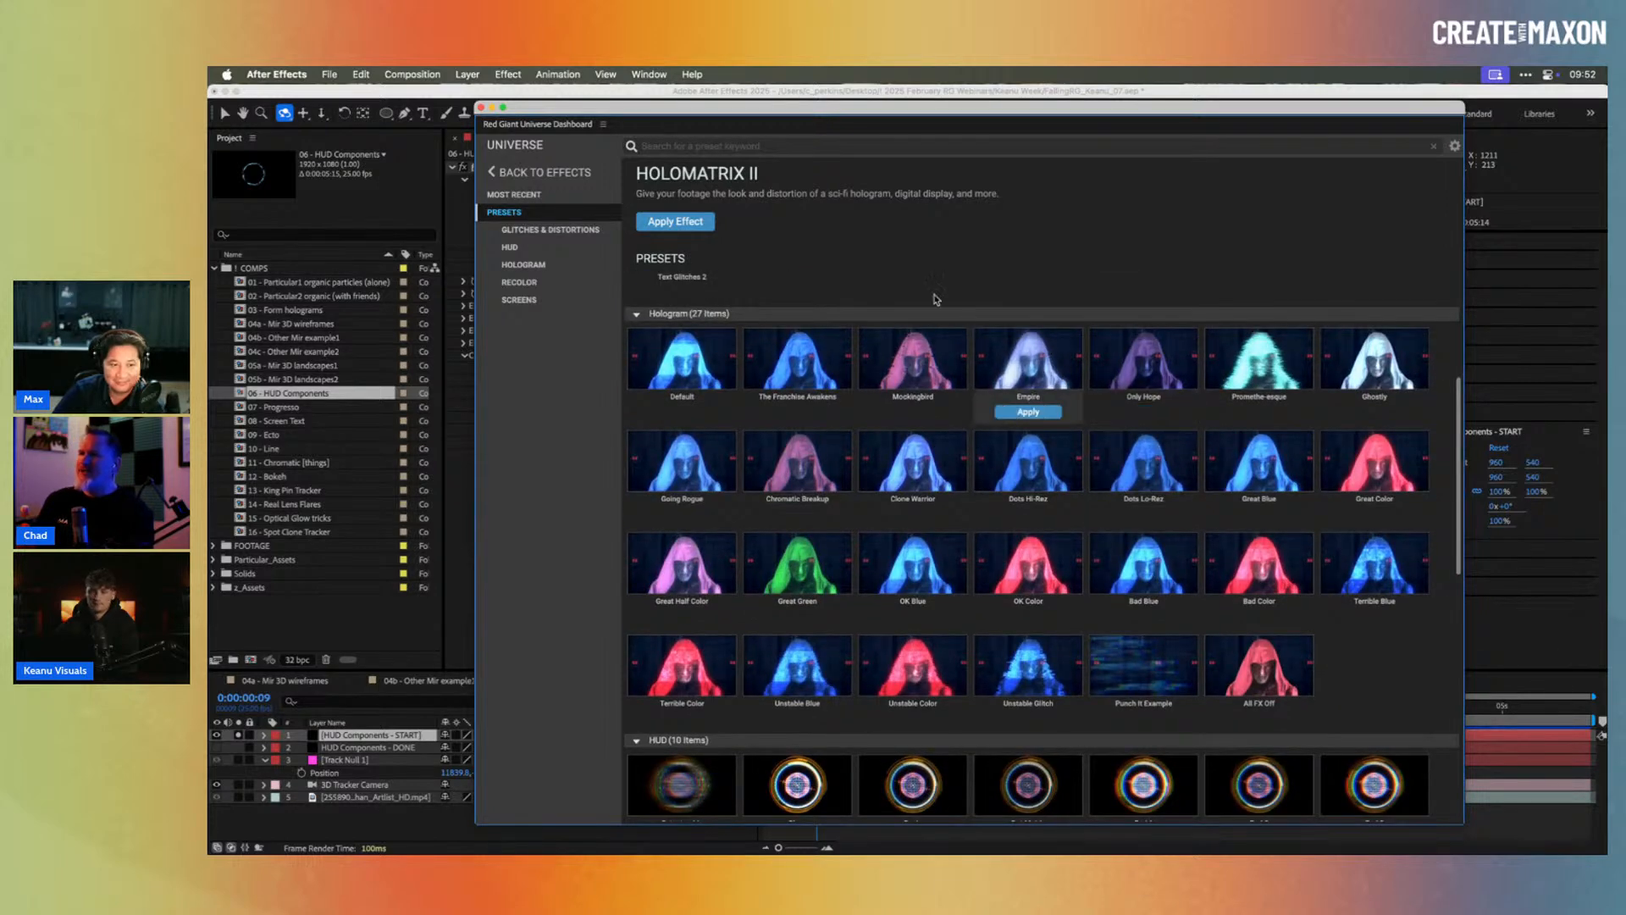
# Step: Return to the effects list and open HUD Components from the Motion Graphics category
pyautogui.click(497, 174)
pyautogui.click(530, 273)
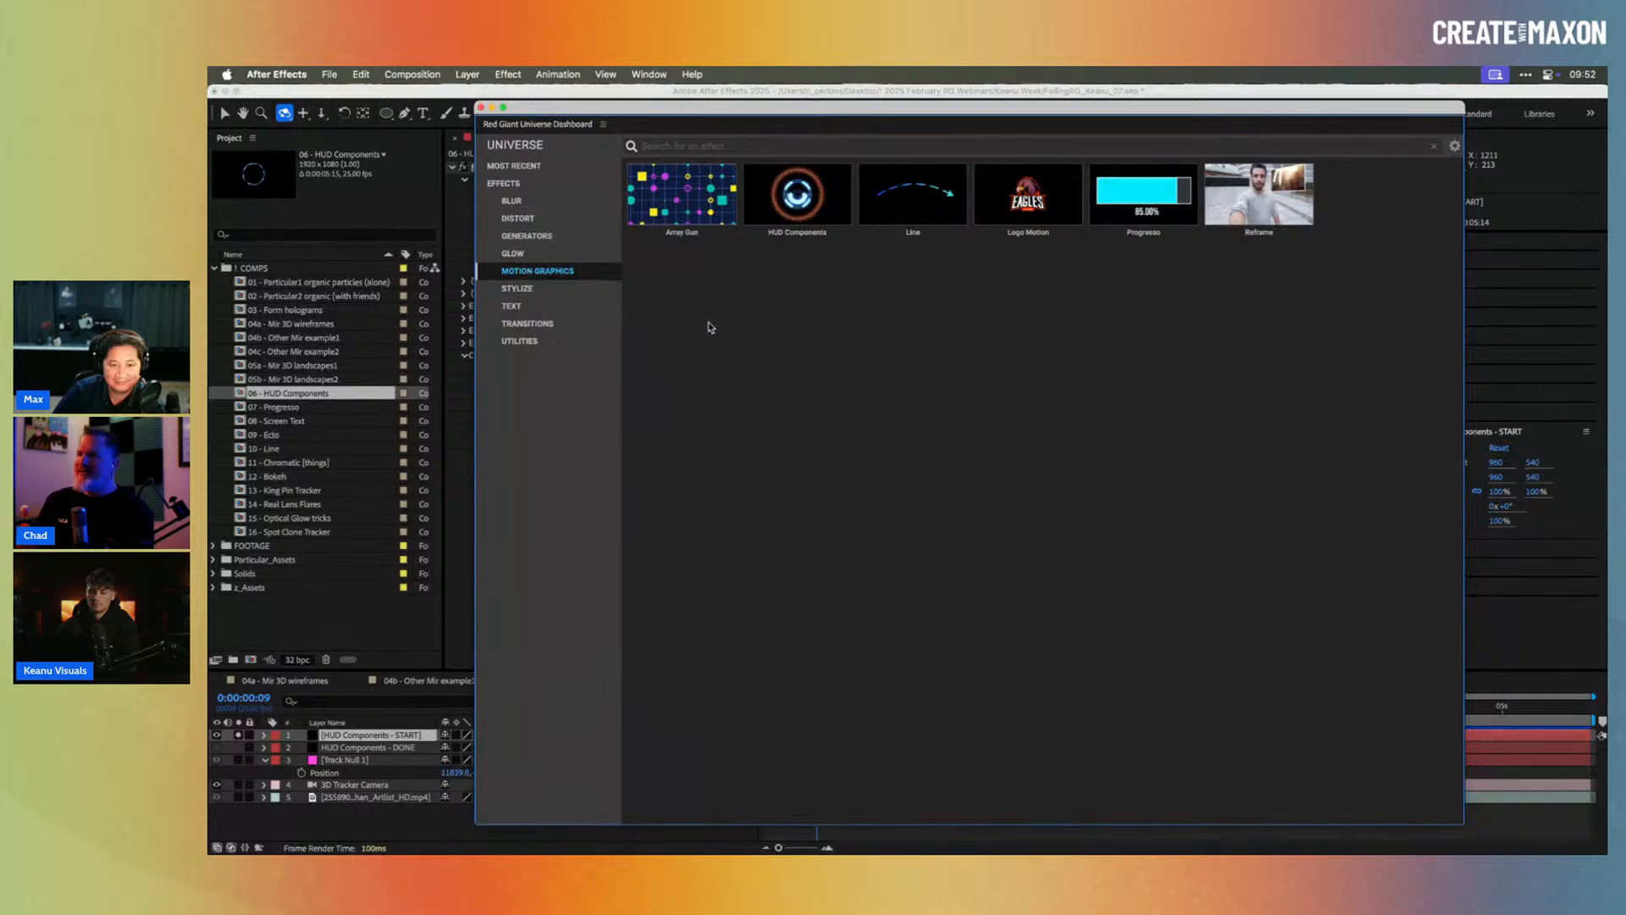
pyautogui.moveTo(791, 193)
pyautogui.click(790, 192)
# Step: Examine the HUD Components presets, from Analog, Arcs and Bug through Fantasy User Interface, Science and Targeting
pyautogui.scroll(-5, 1016, 381)
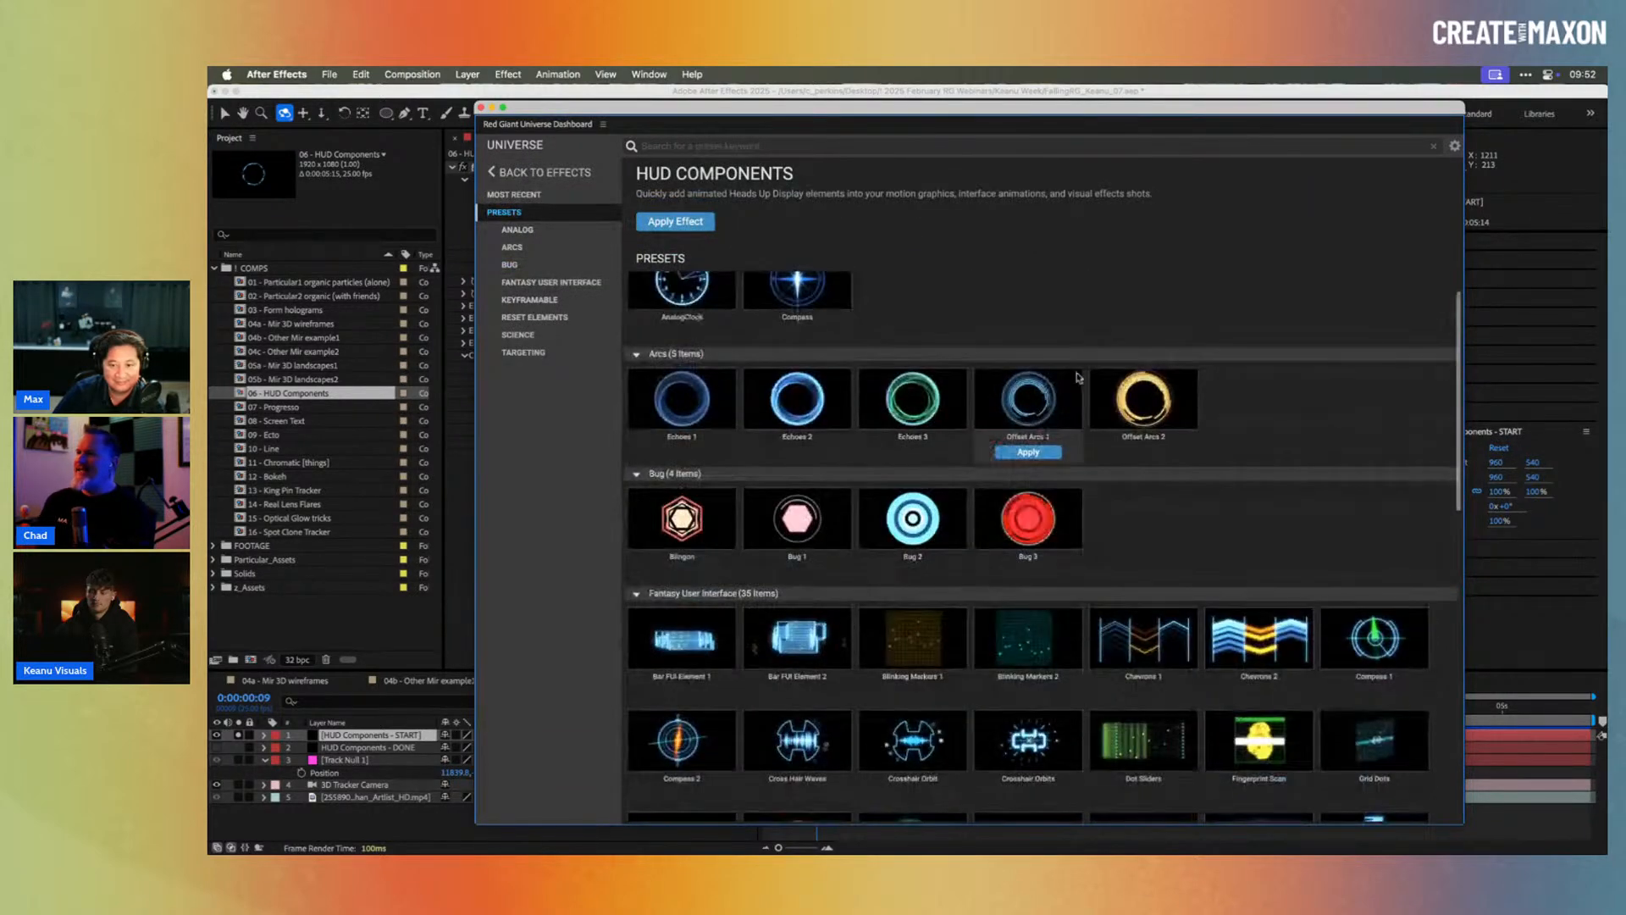
pyautogui.scroll(1, 1064, 378)
pyautogui.moveTo(1146, 461)
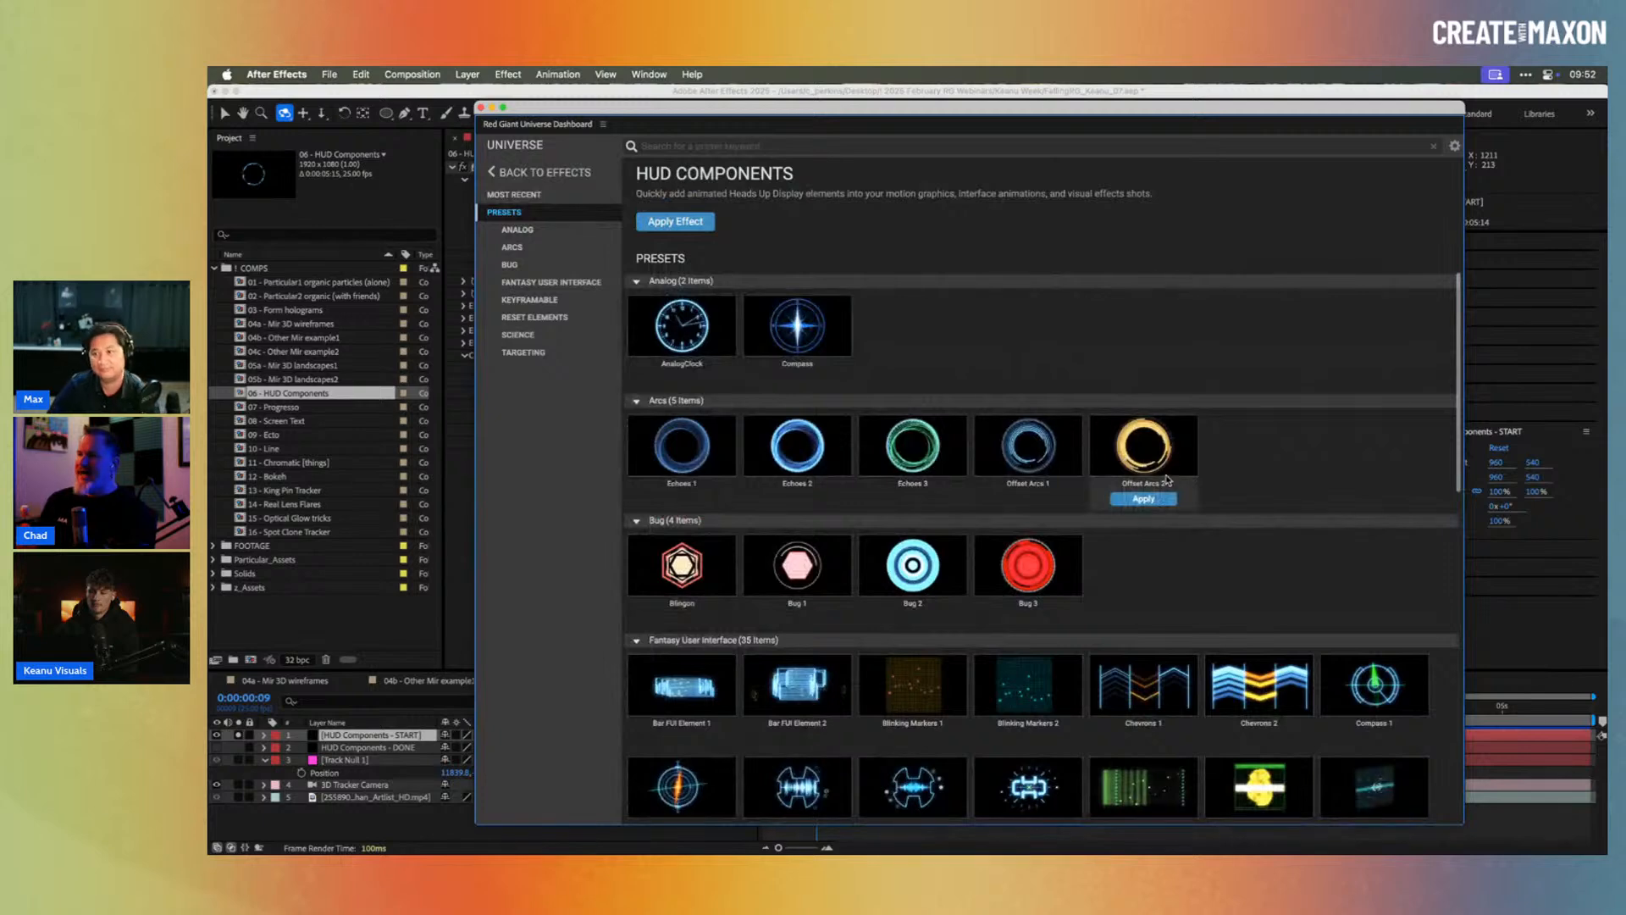
pyautogui.scroll(-5, 1169, 474)
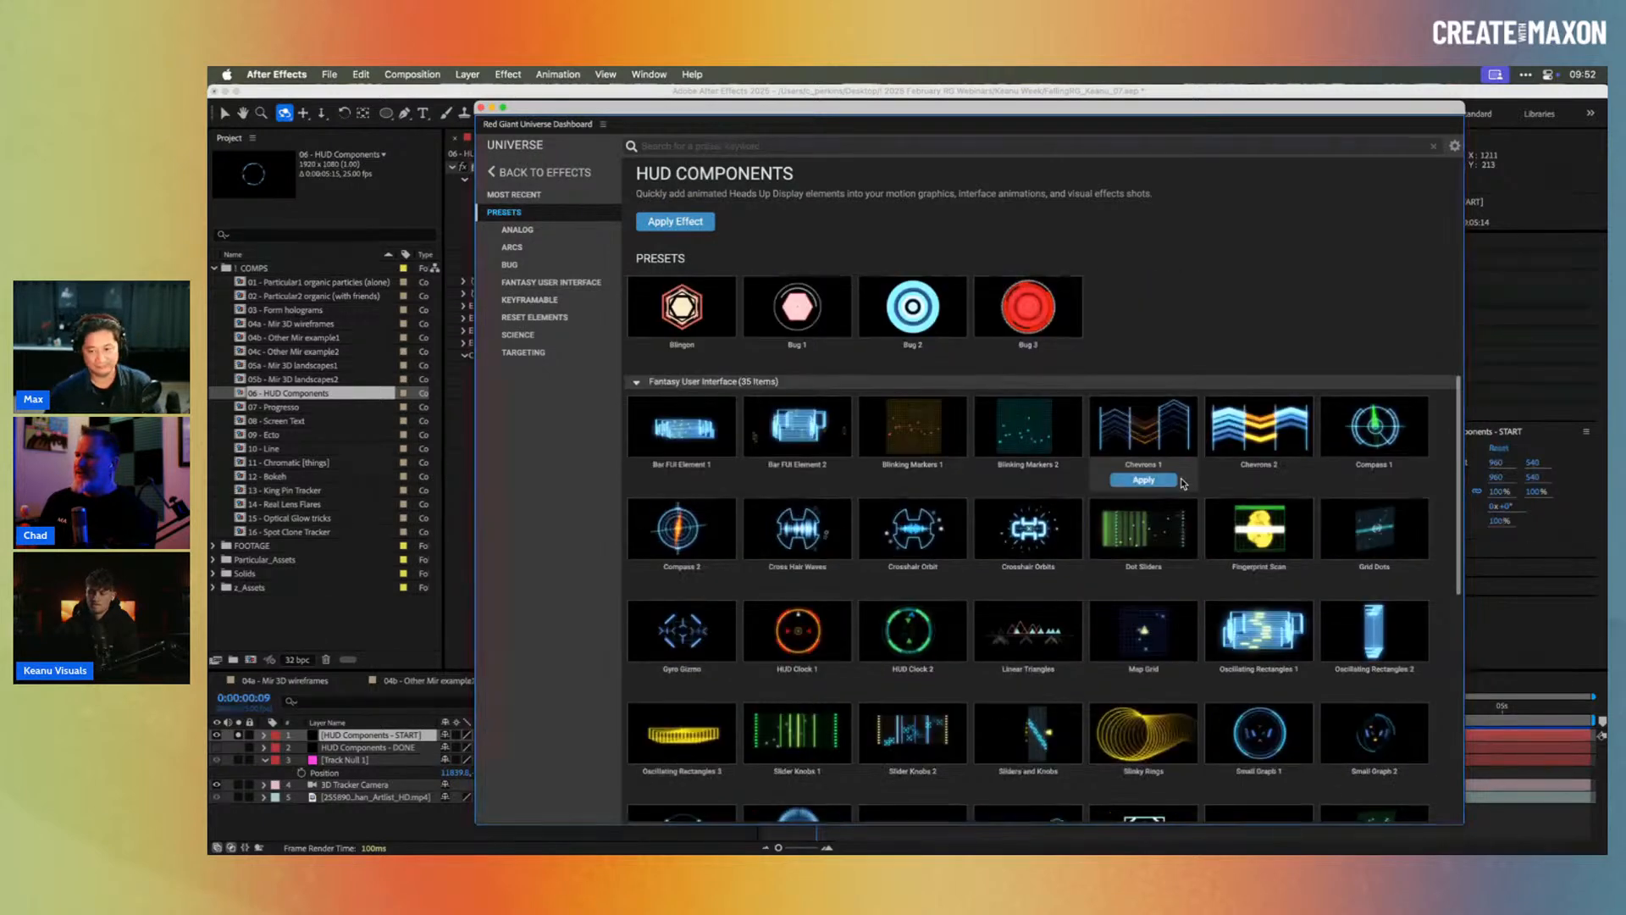
pyautogui.scroll(-7, 1183, 483)
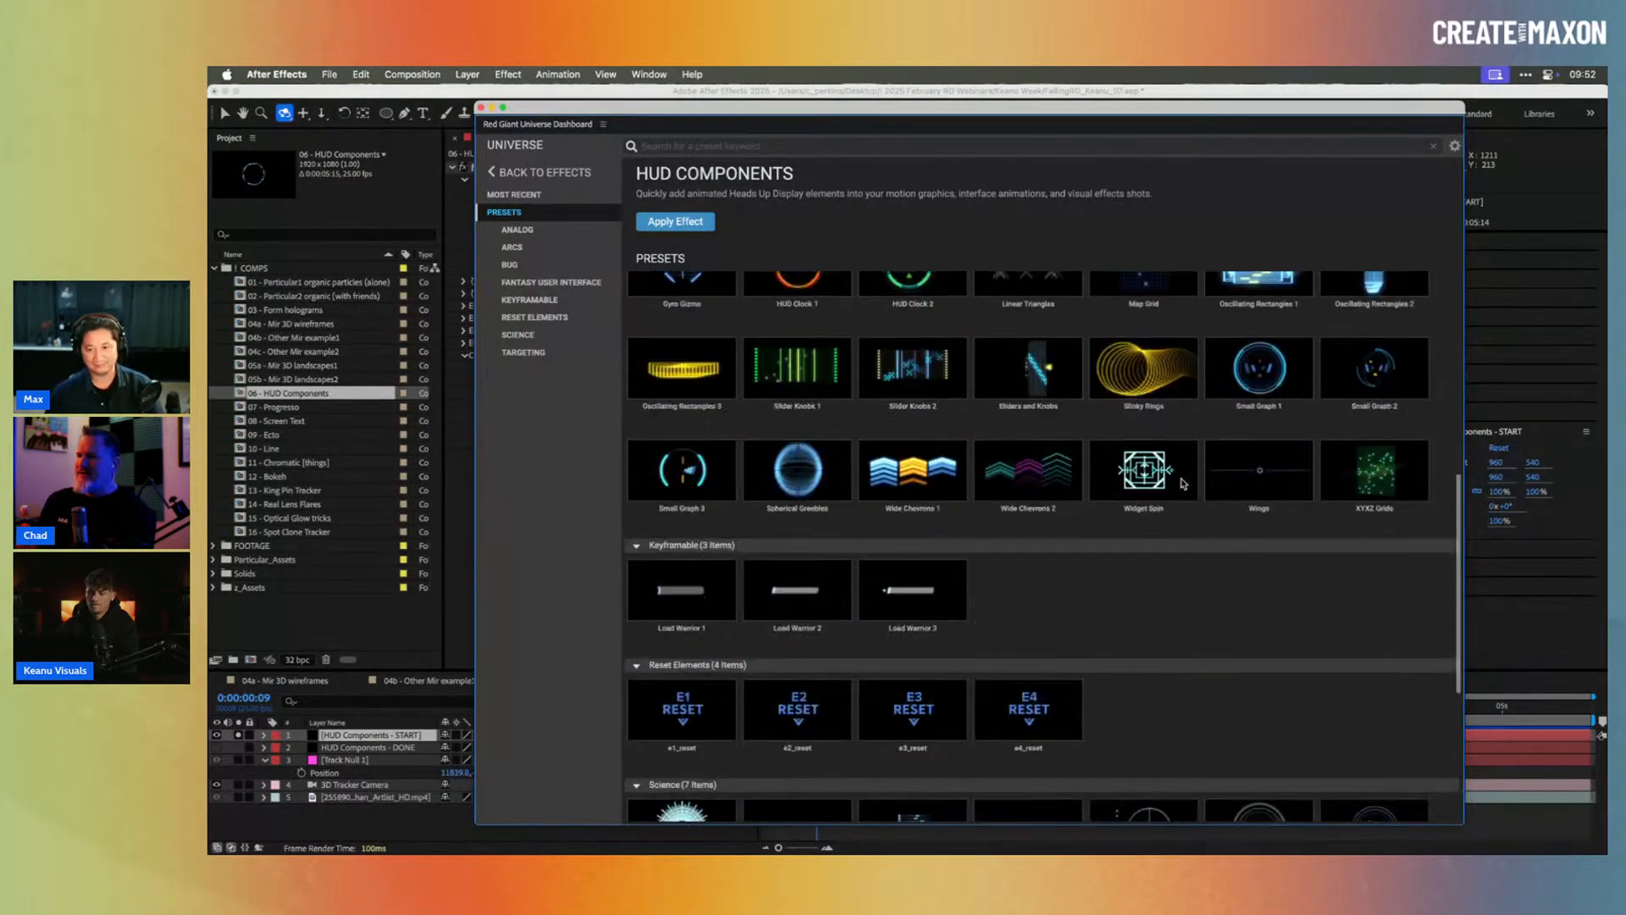
pyautogui.scroll(-4, 1183, 483)
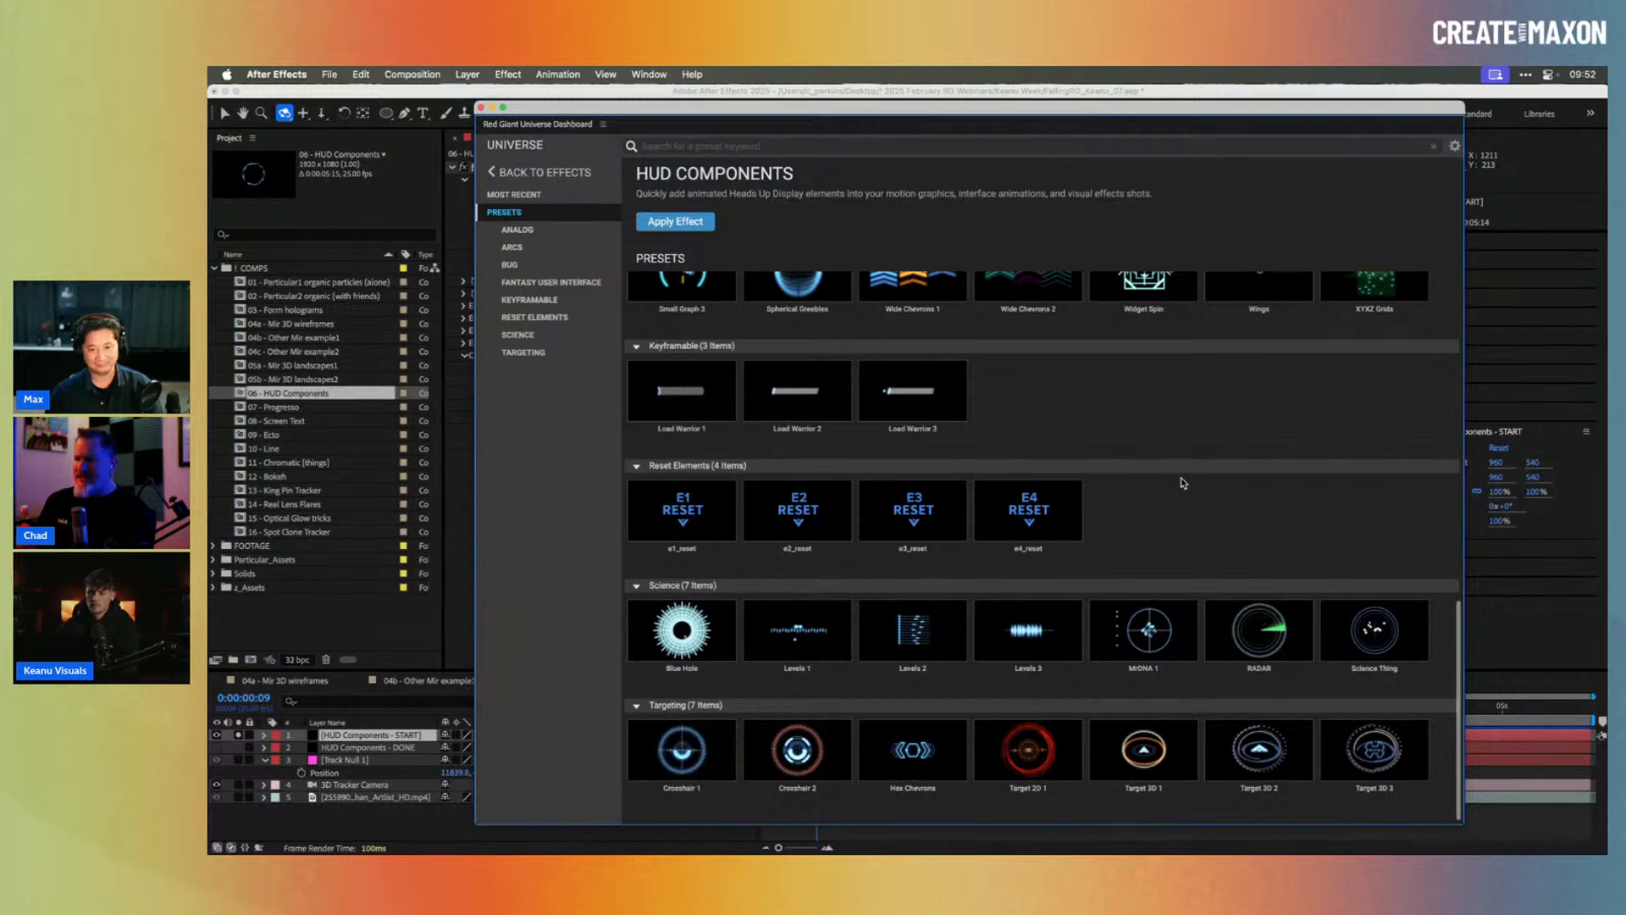
pyautogui.scroll(2, 1186, 478)
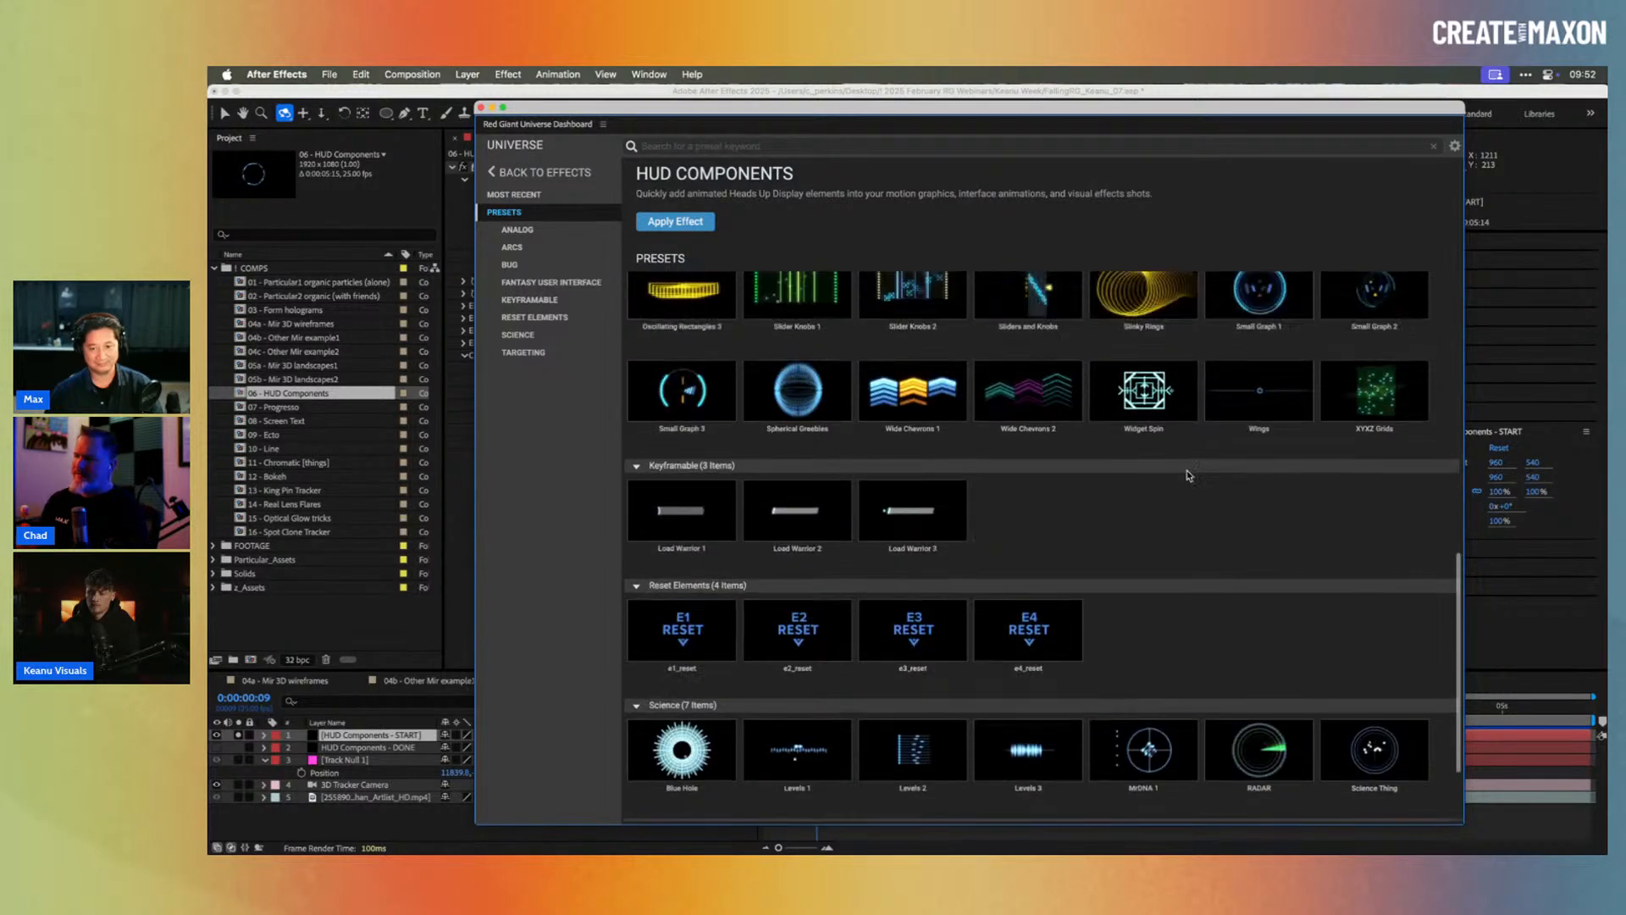
pyautogui.scroll(18, 1189, 474)
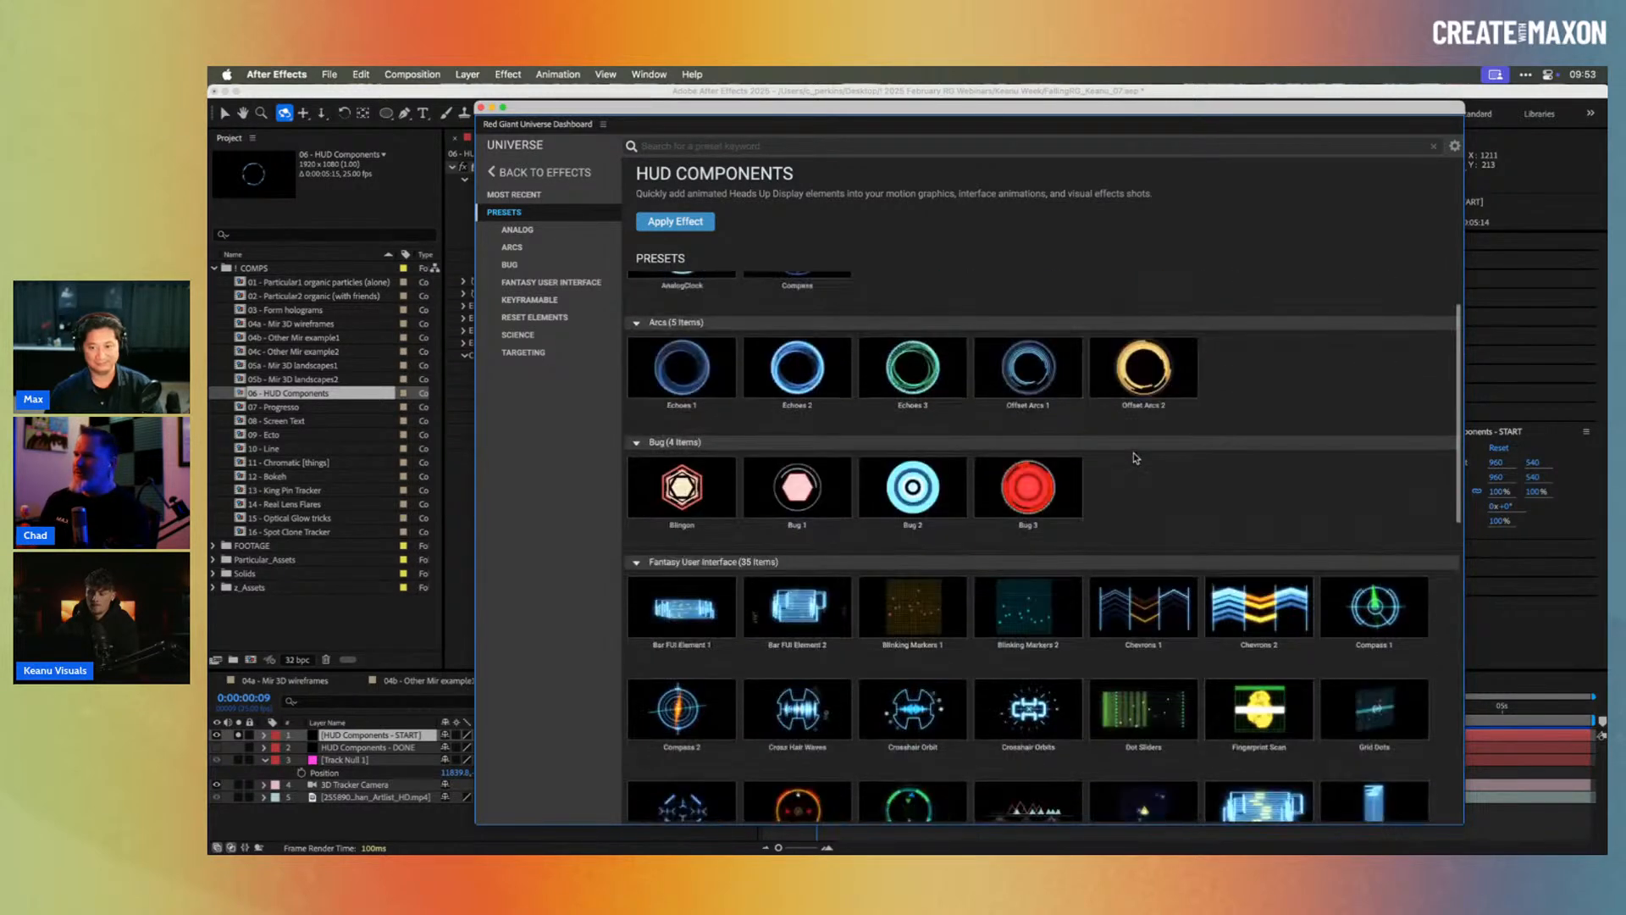
# Step: Apply the Offset Arcs 1 preset, close the dashboard, and move the current time to 0:00:00:11
pyautogui.click(1129, 472)
pyautogui.moveTo(1030, 480)
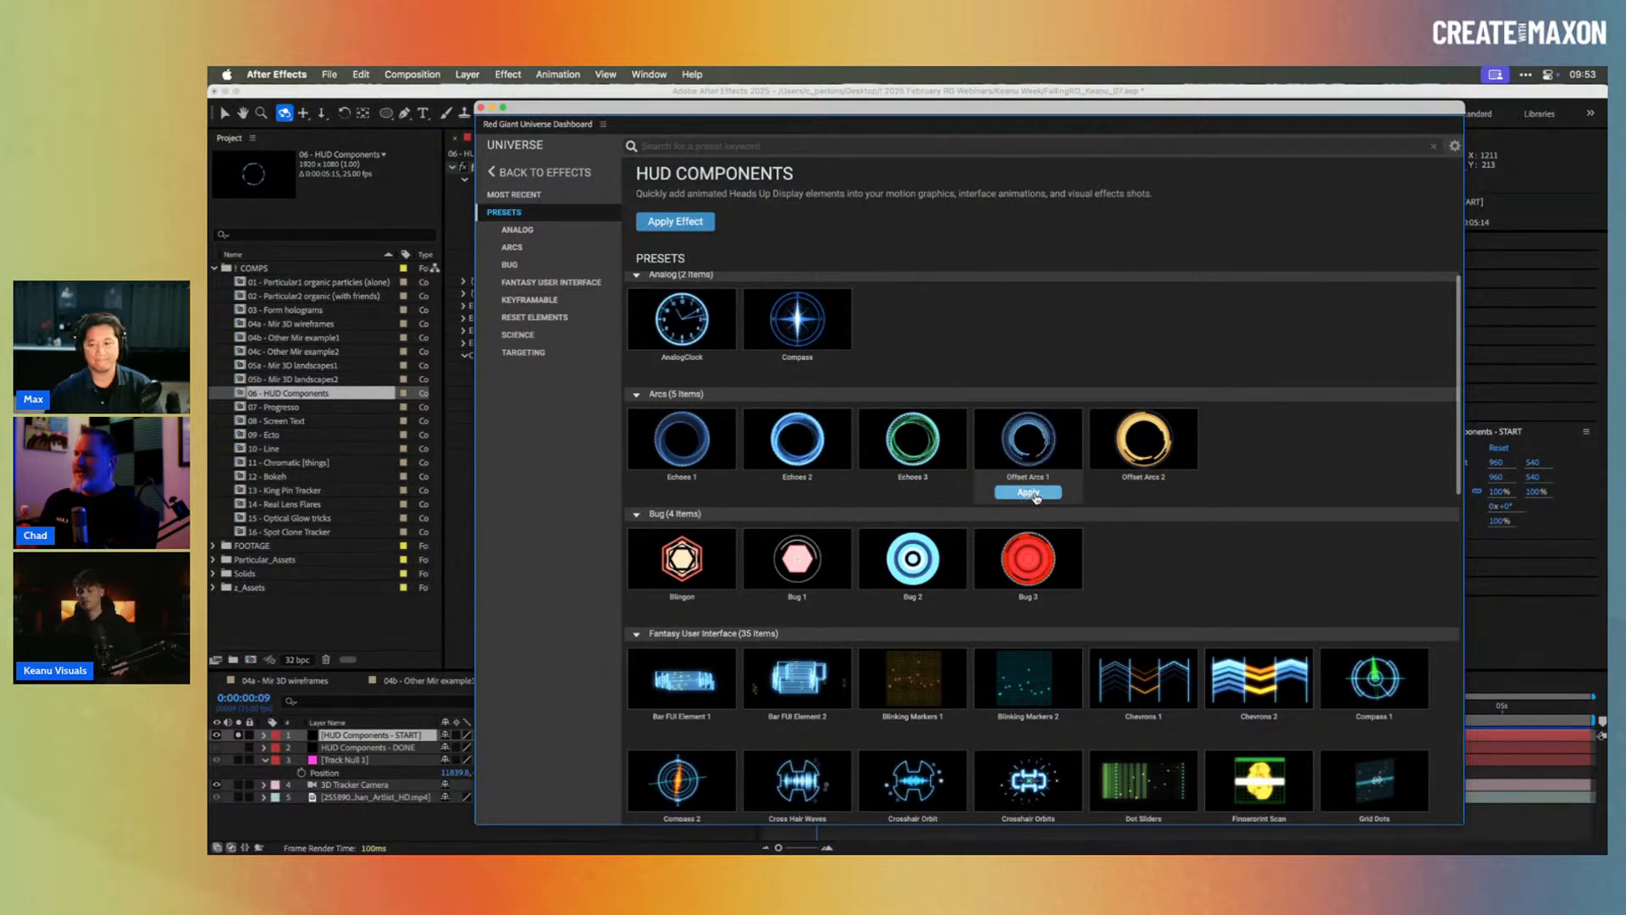
pyautogui.click(1030, 494)
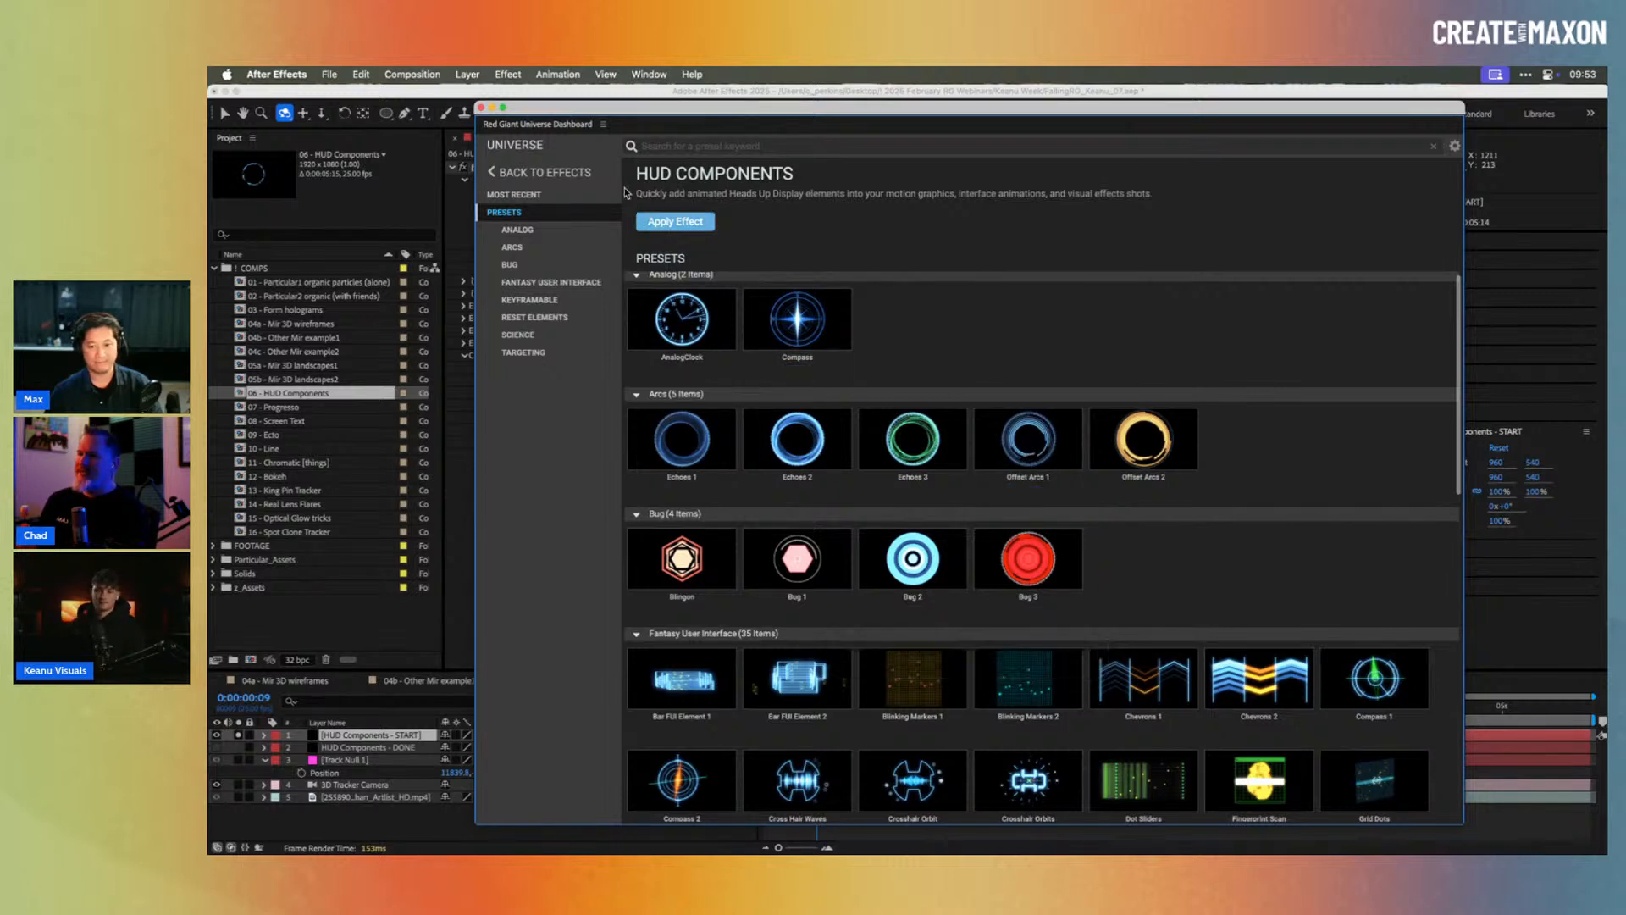
pyautogui.click(481, 108)
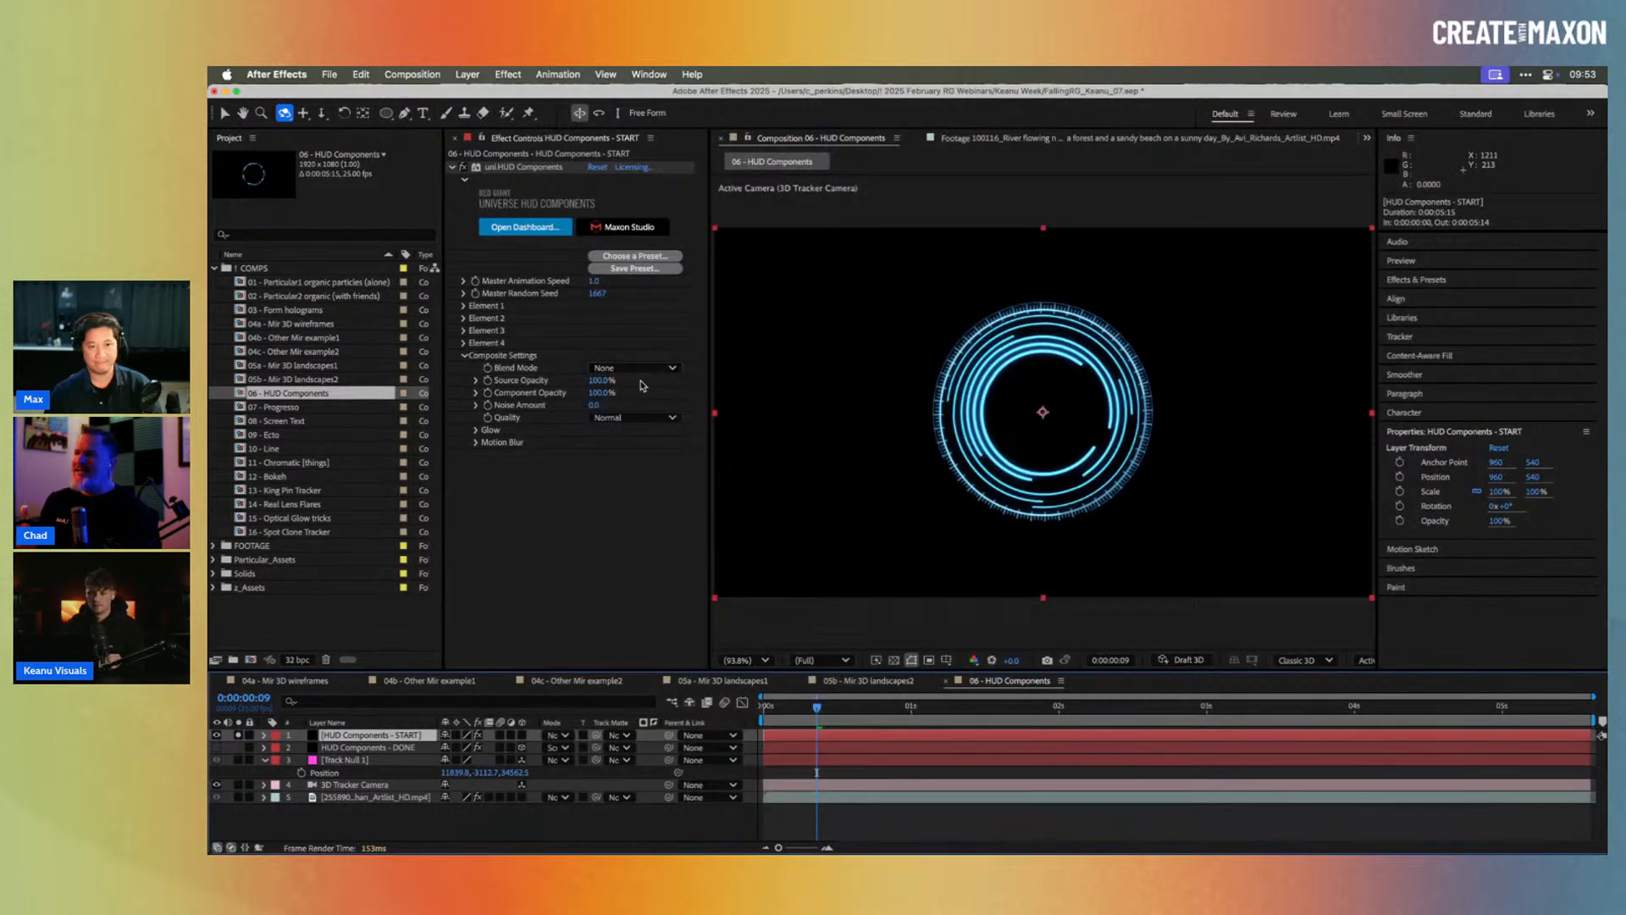
pyautogui.moveTo(815, 710)
pyautogui.mouseDown()
pyautogui.moveTo(1022, 710)
pyautogui.moveTo(829, 705)
pyautogui.mouseUp()
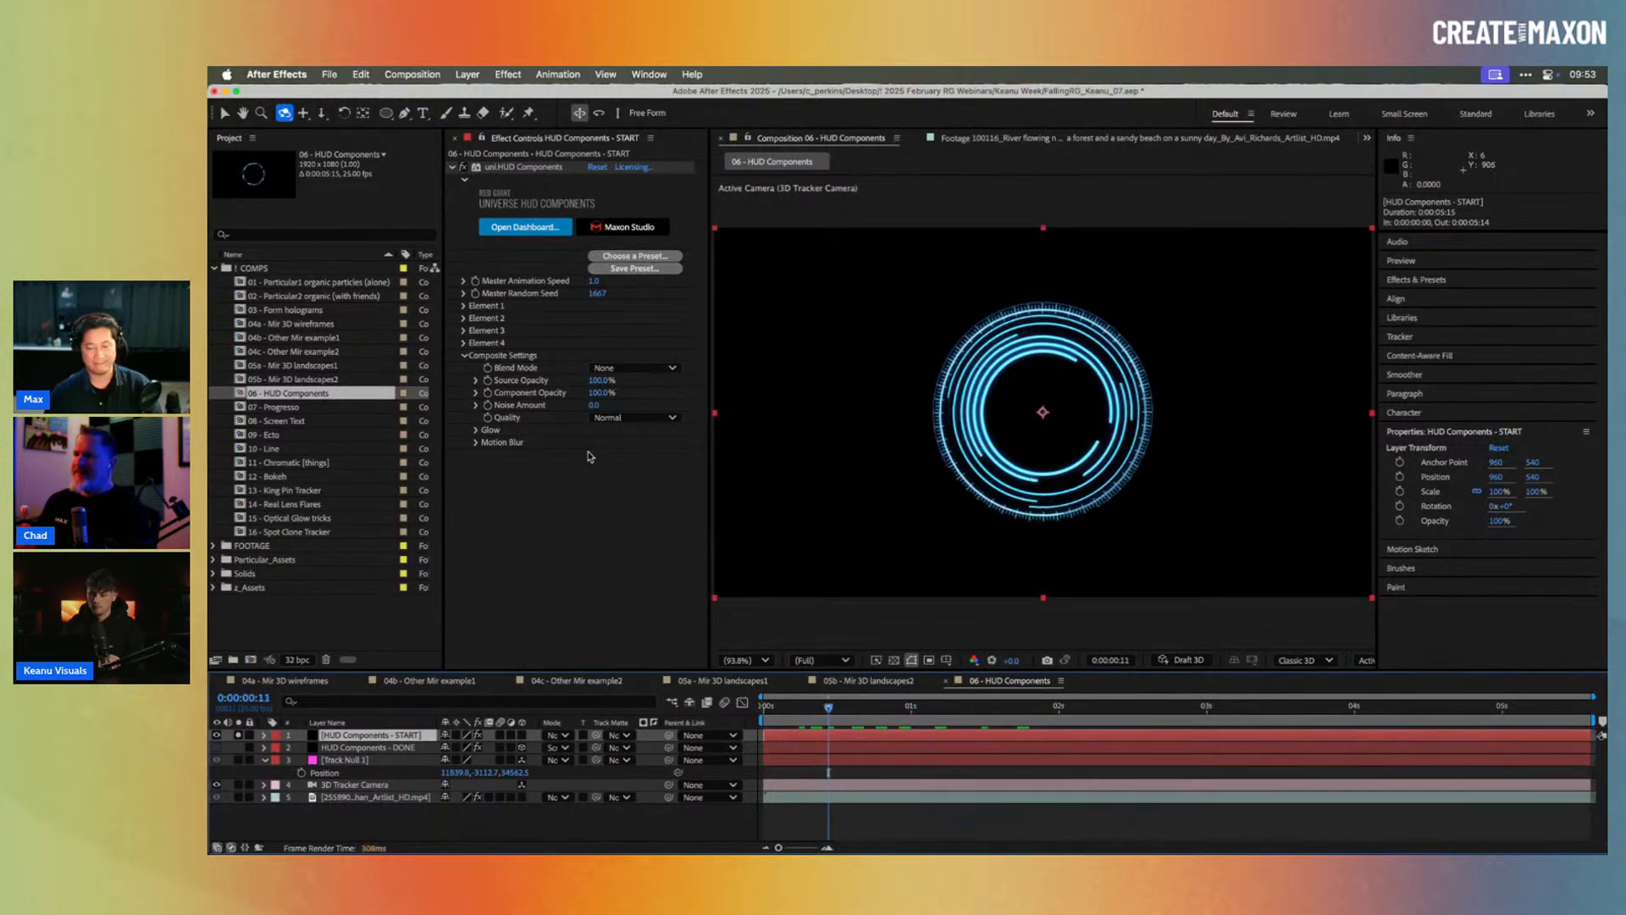
# Step: Try a lower opacity for Element 1, undo it, and set the element's color to red E14747
pyautogui.click(464, 307)
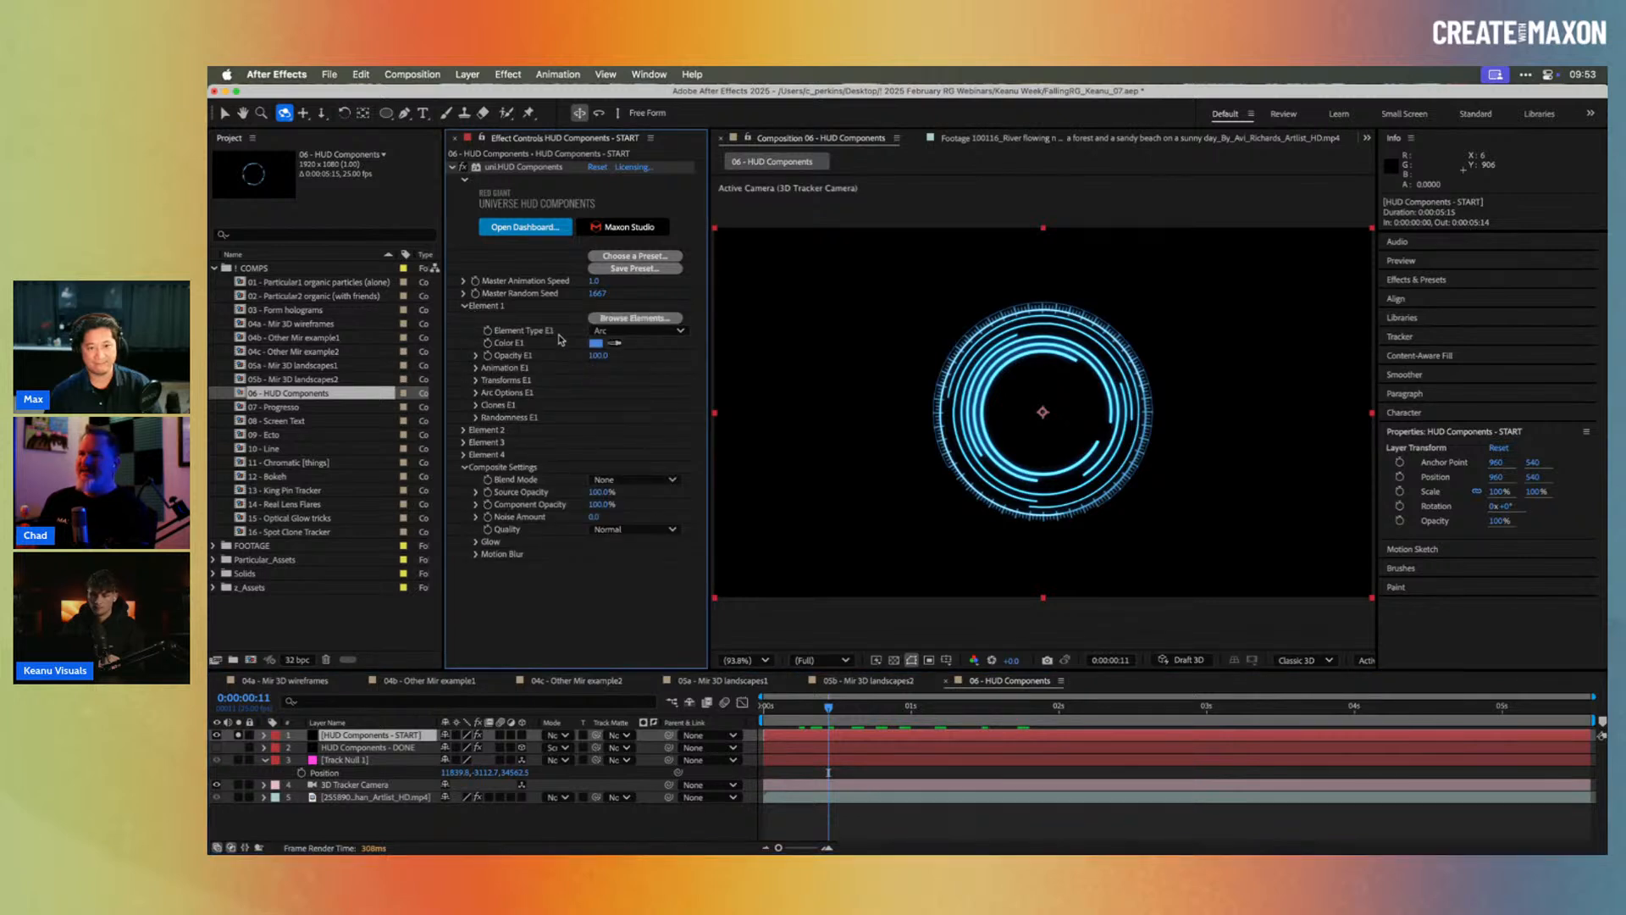
pyautogui.moveTo(596, 359); pyautogui.dragTo(534, 356)
pyautogui.press('super+z')
pyautogui.click(595, 344)
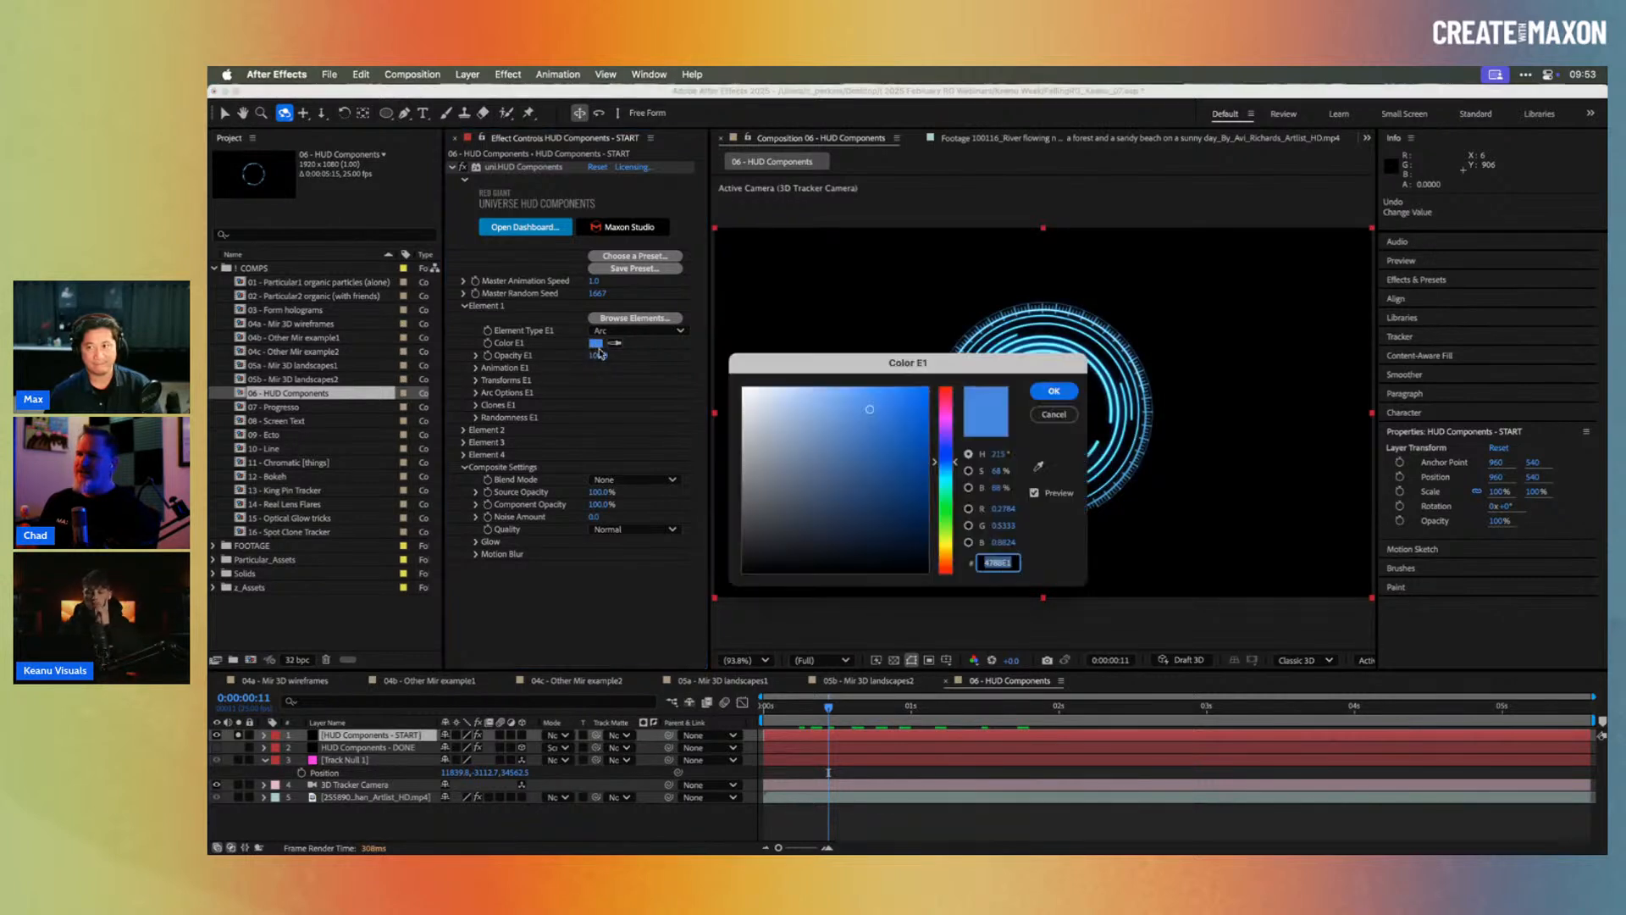
pyautogui.moveTo(941, 441); pyautogui.dragTo(932, 379)
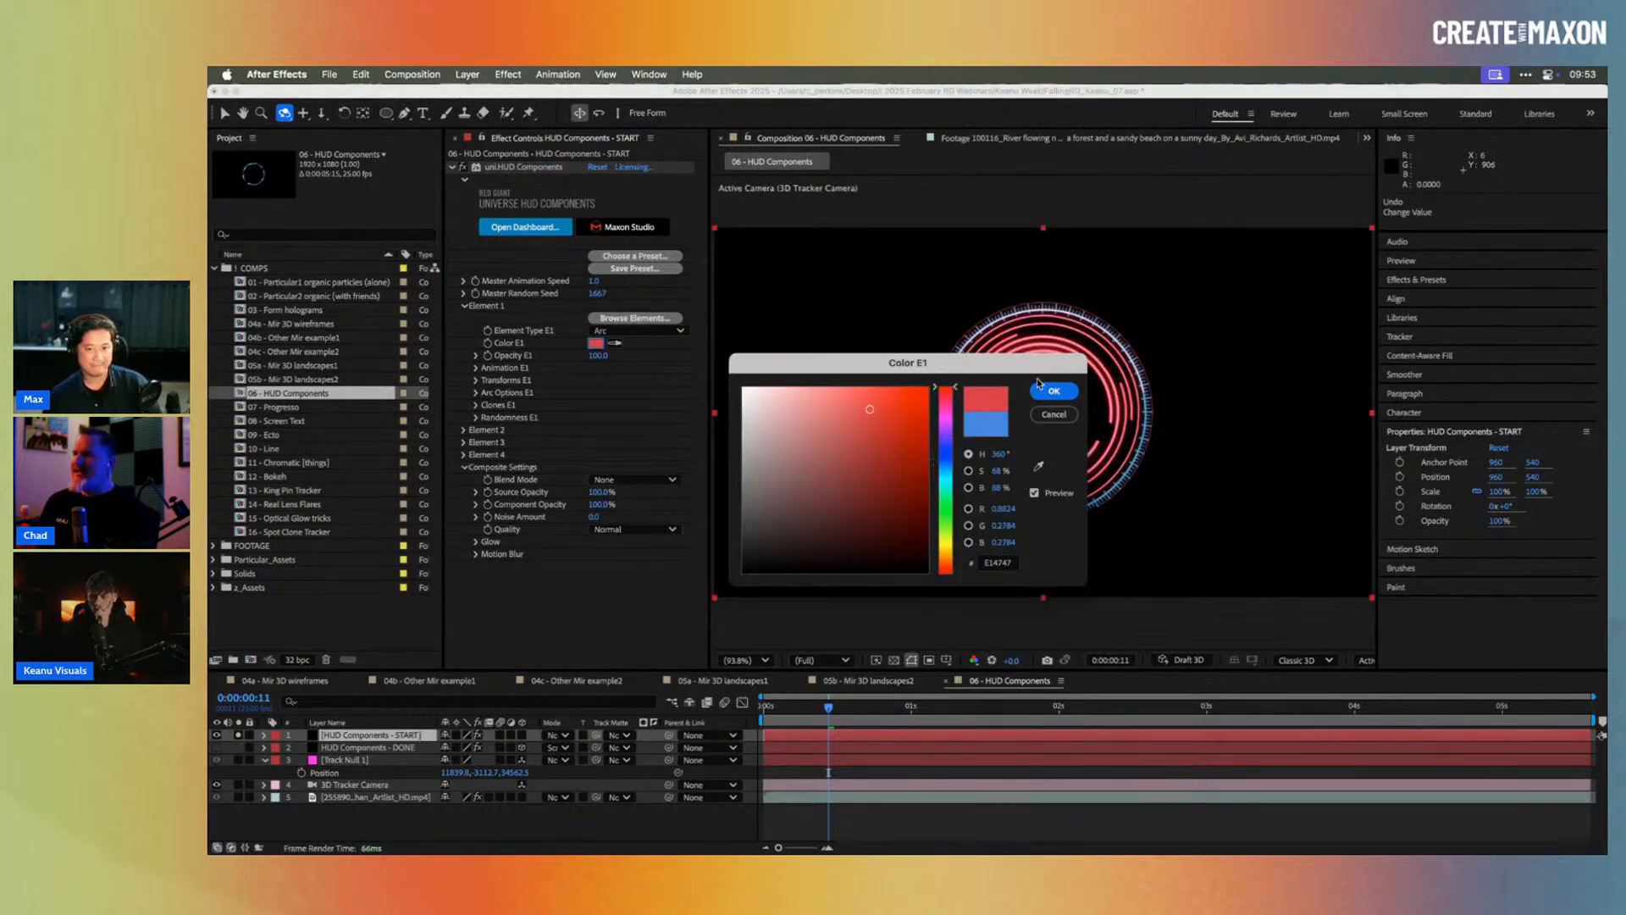
pyautogui.click(1054, 391)
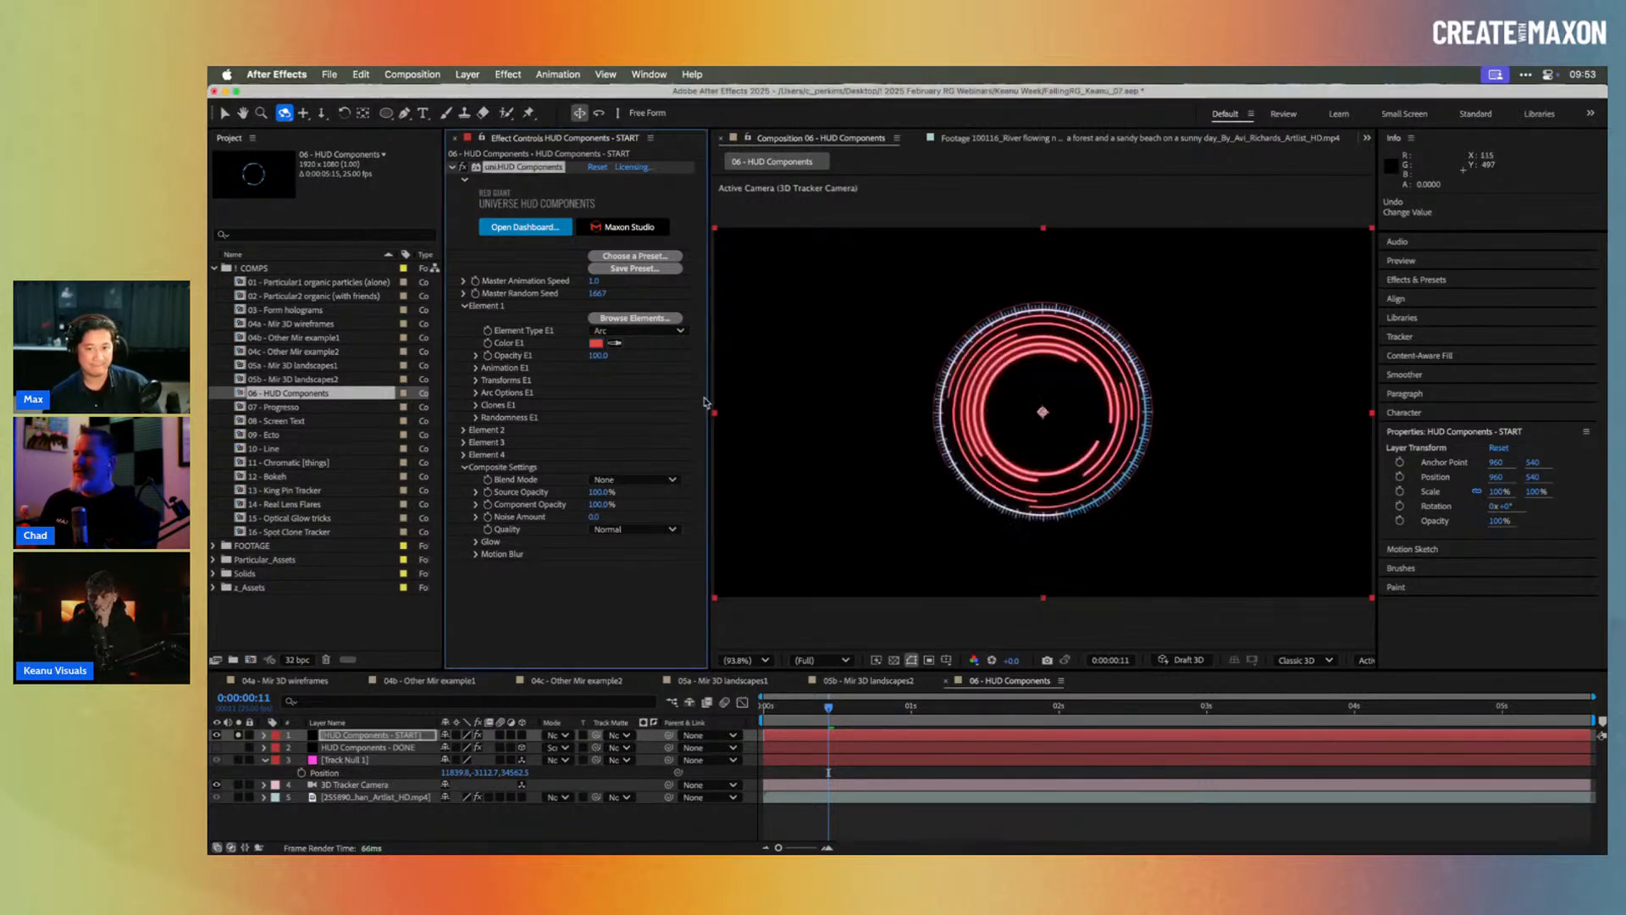
# Step: Examine the animation types and settings available for Element 1
pyautogui.click(476, 369)
pyautogui.click(641, 393)
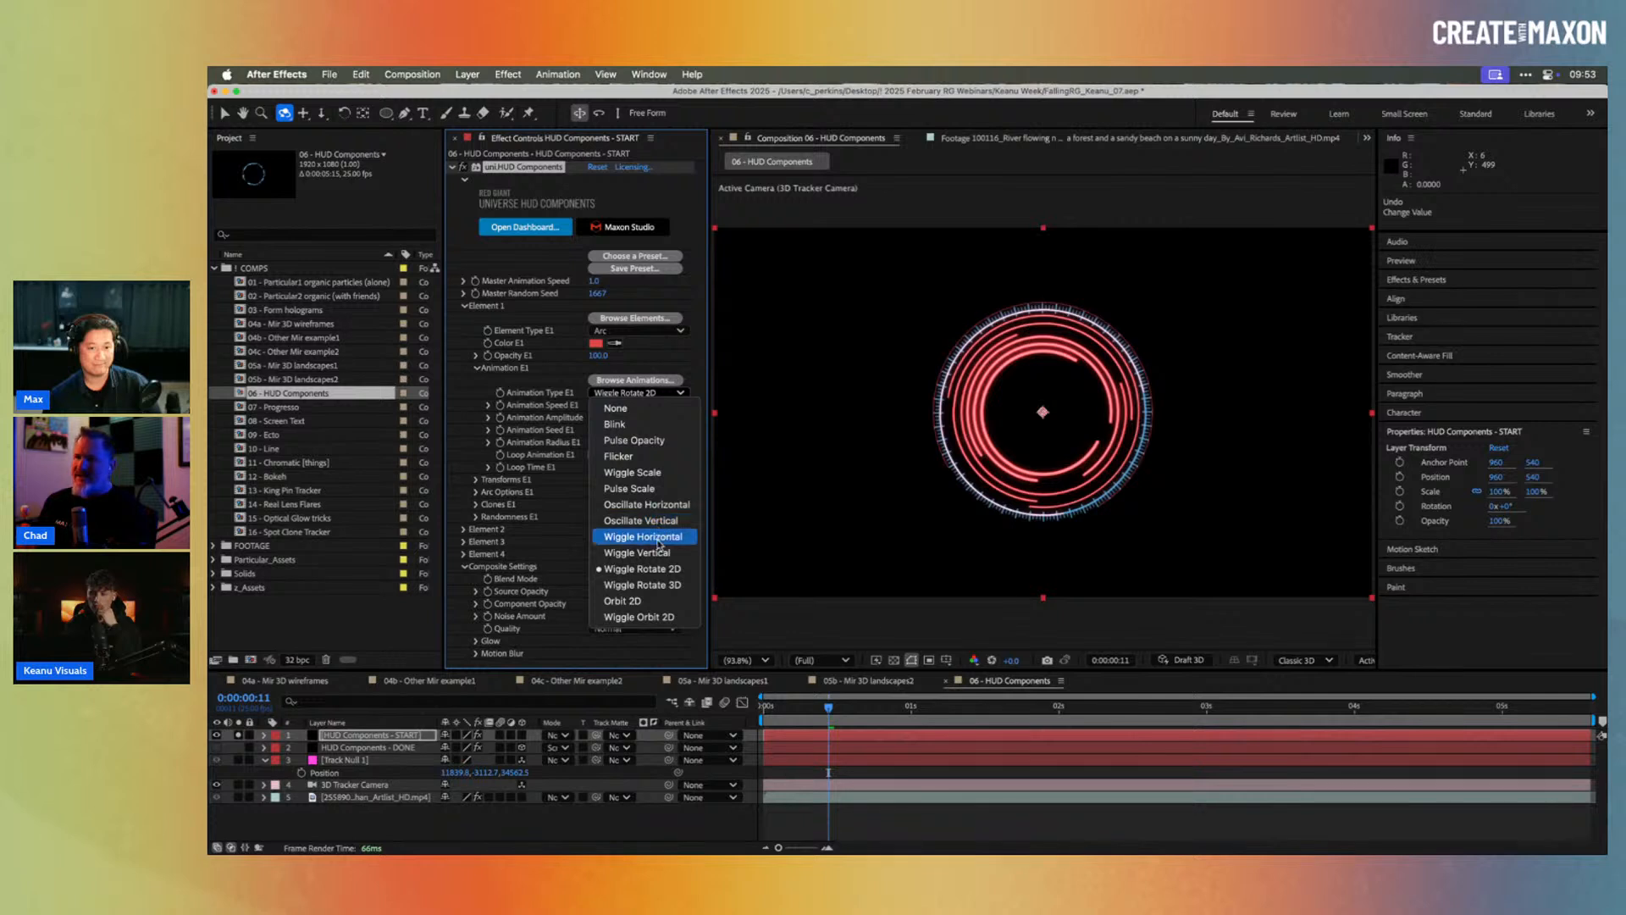
pyautogui.click(567, 494)
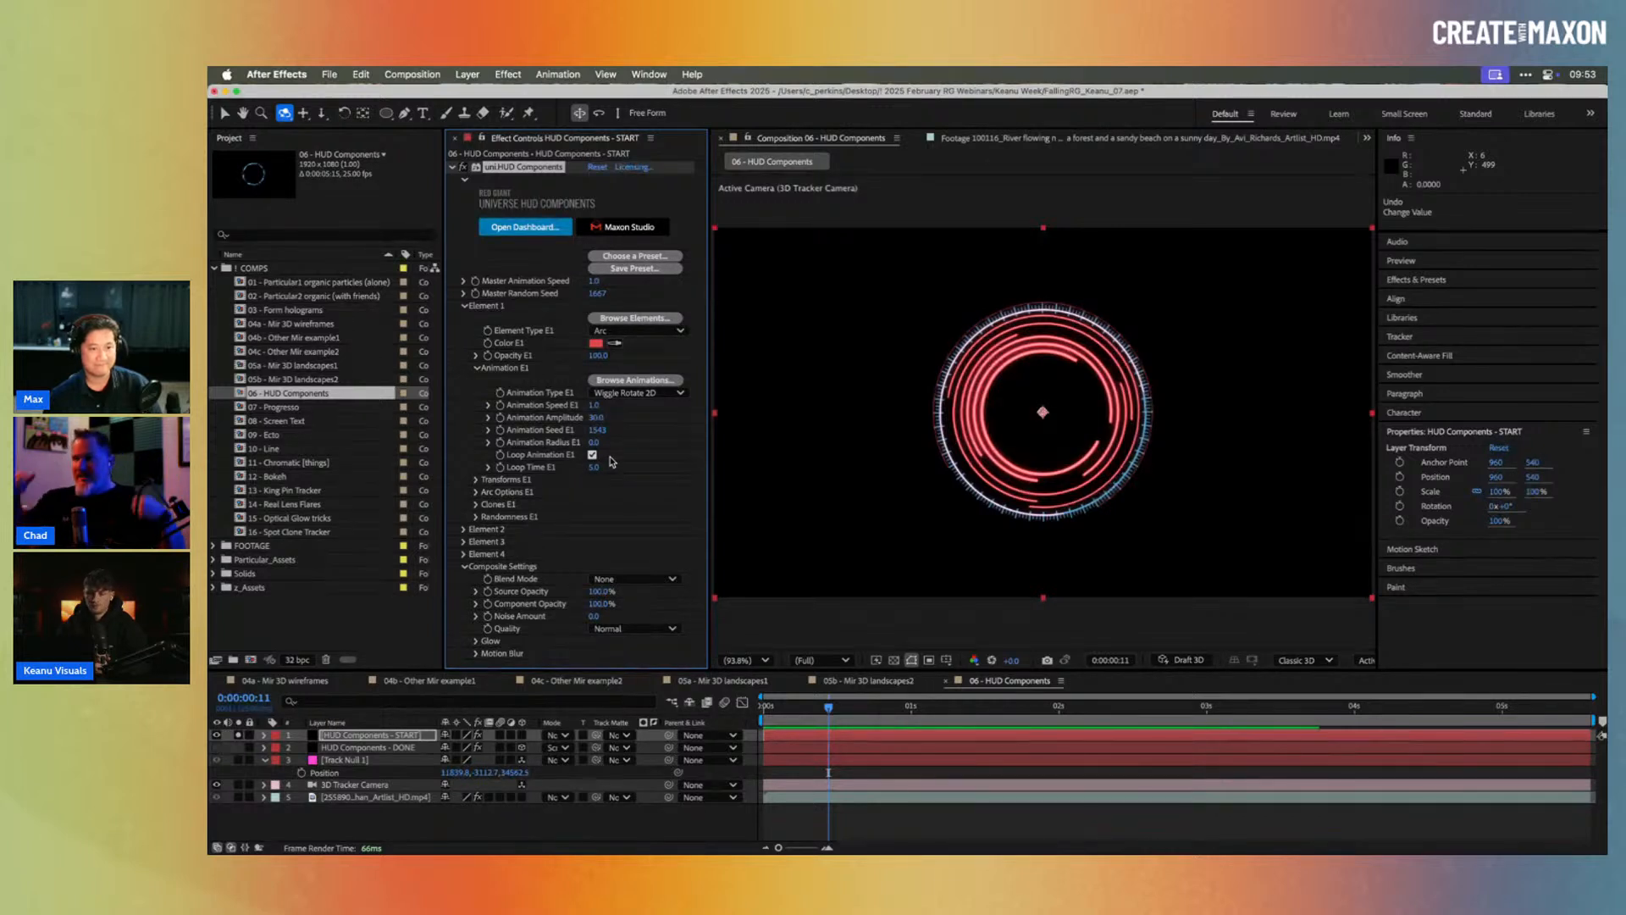
# Step: Try a different radius in Element 1's arc options, undo it, and set the segment angle to 221
pyautogui.click(476, 492)
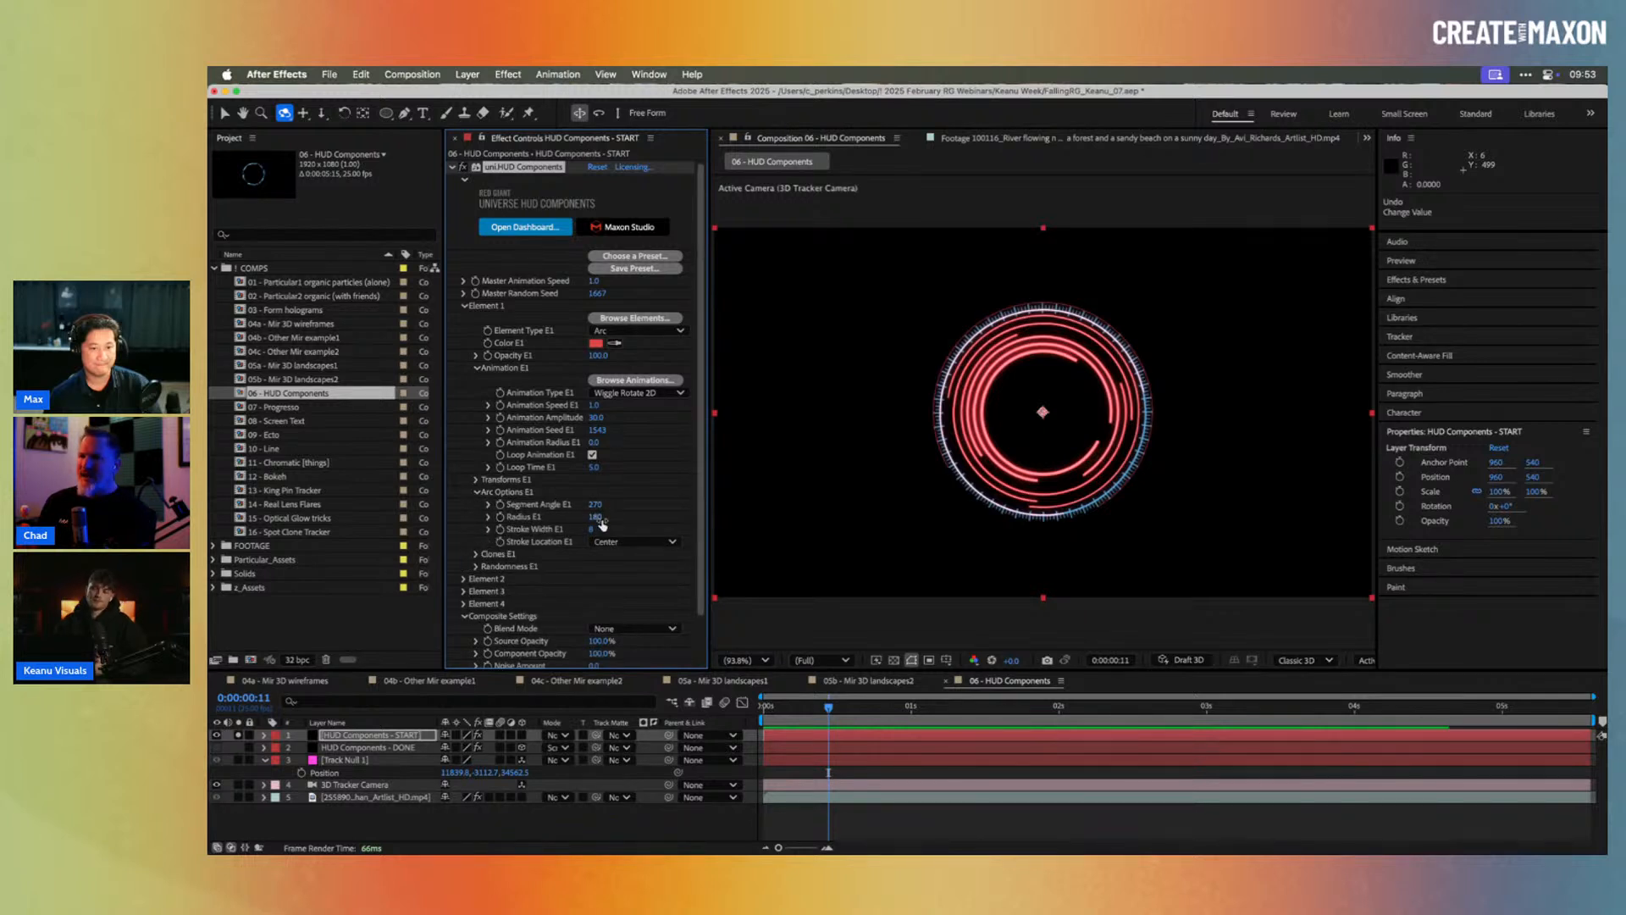
pyautogui.moveTo(595, 517); pyautogui.dragTo(563, 506)
pyautogui.press('super+z')
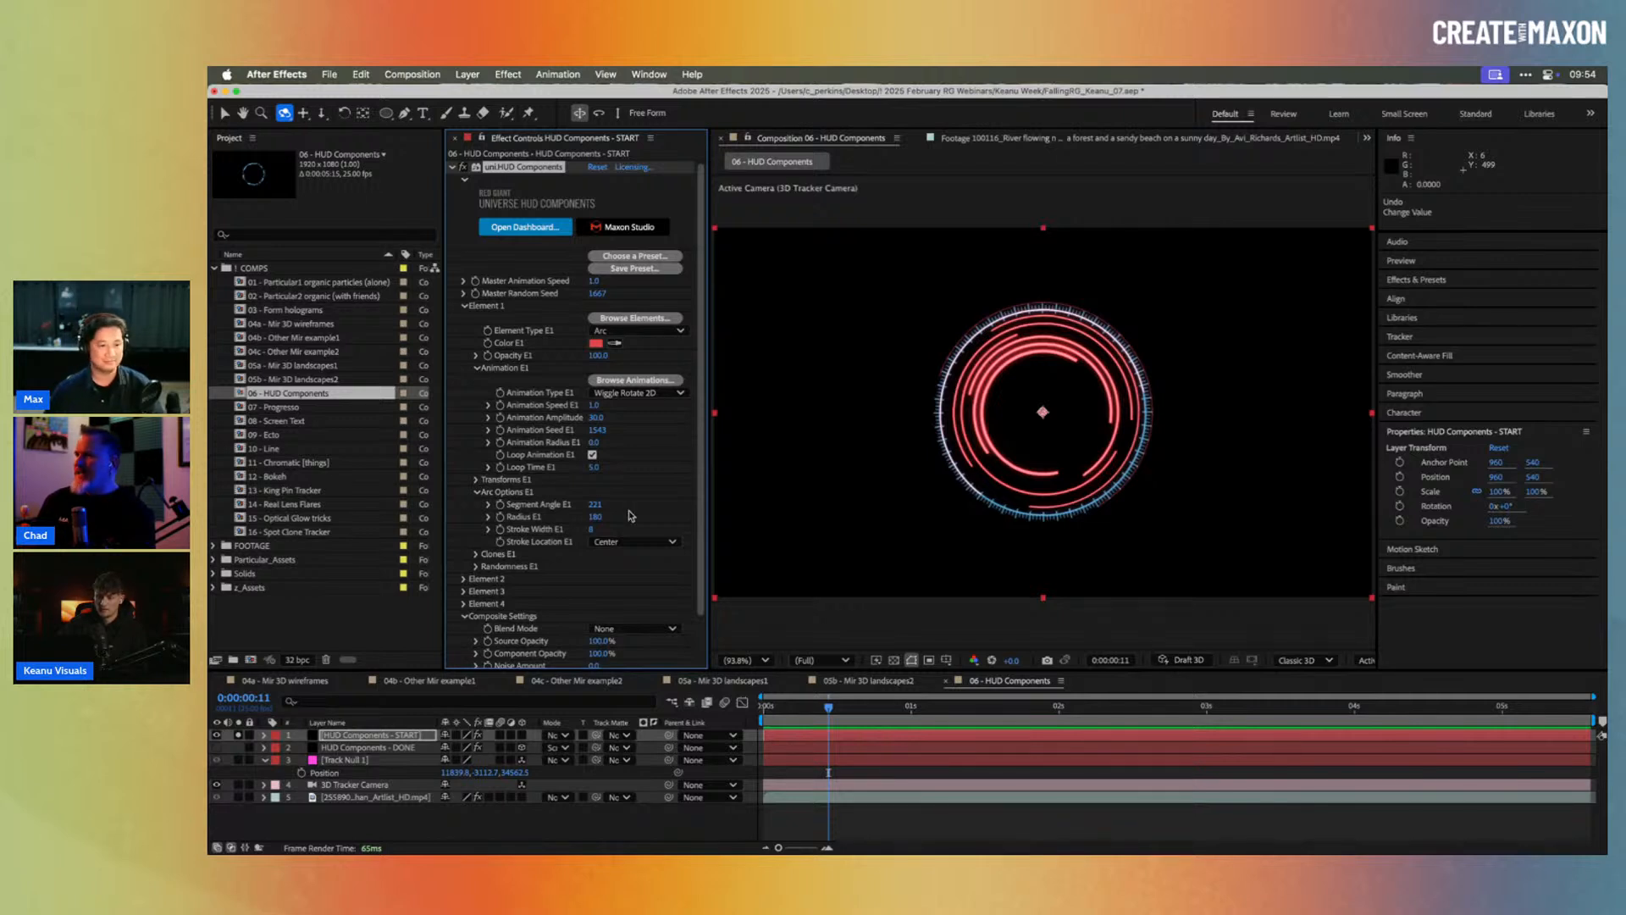
# Step: Review the element types offered for Element 1, leaving Arc selected
pyautogui.click(464, 308)
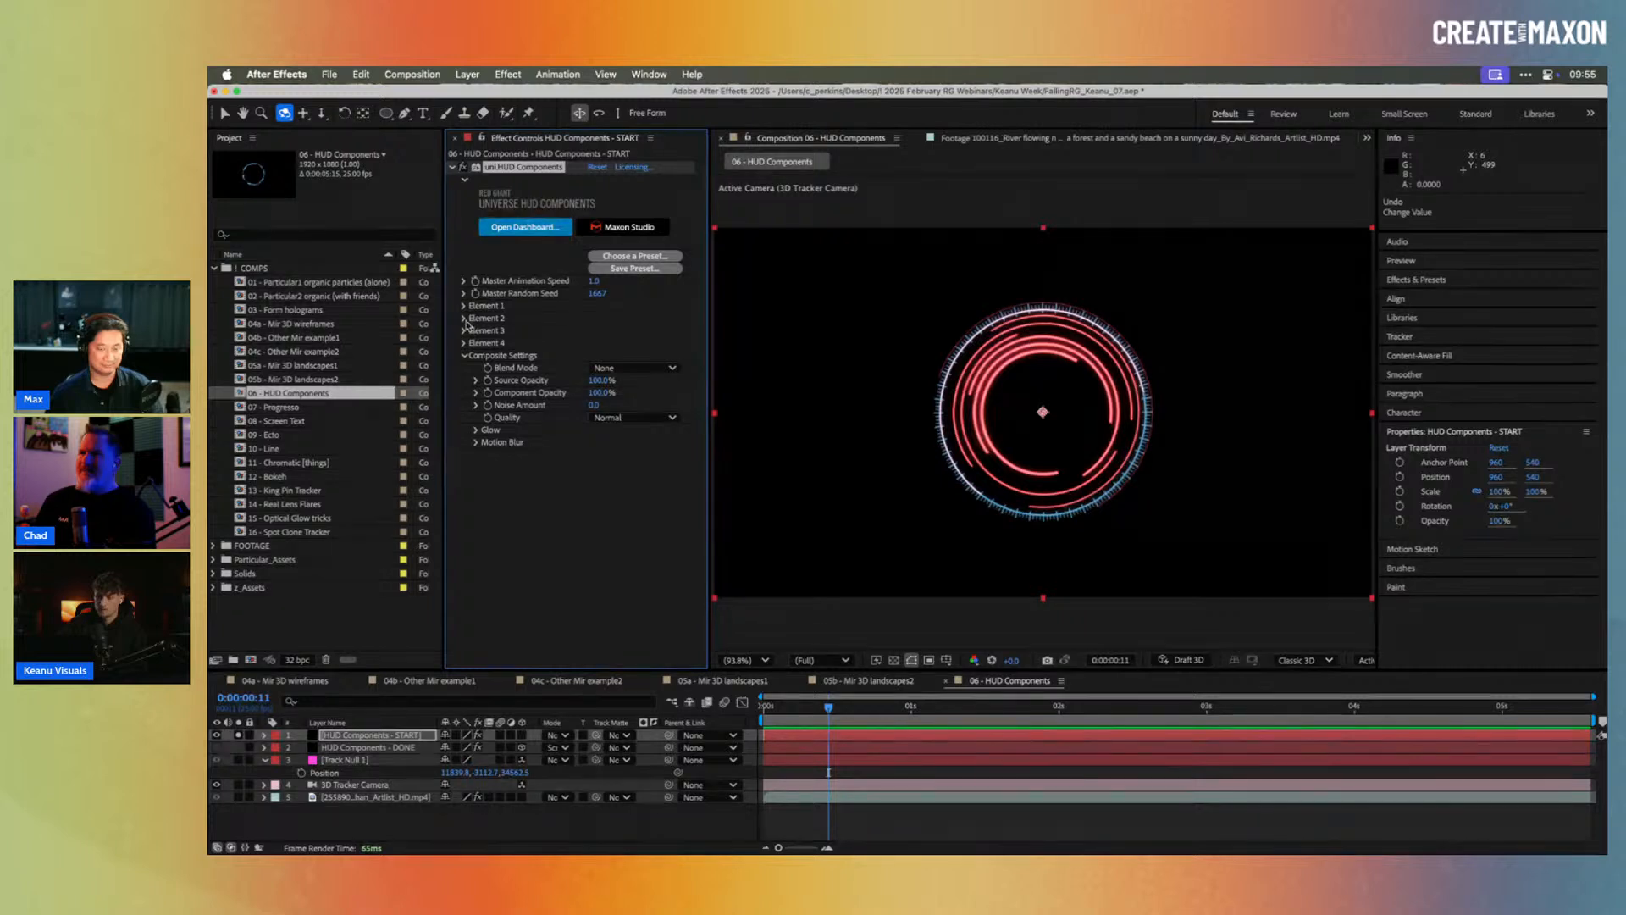
pyautogui.click(465, 306)
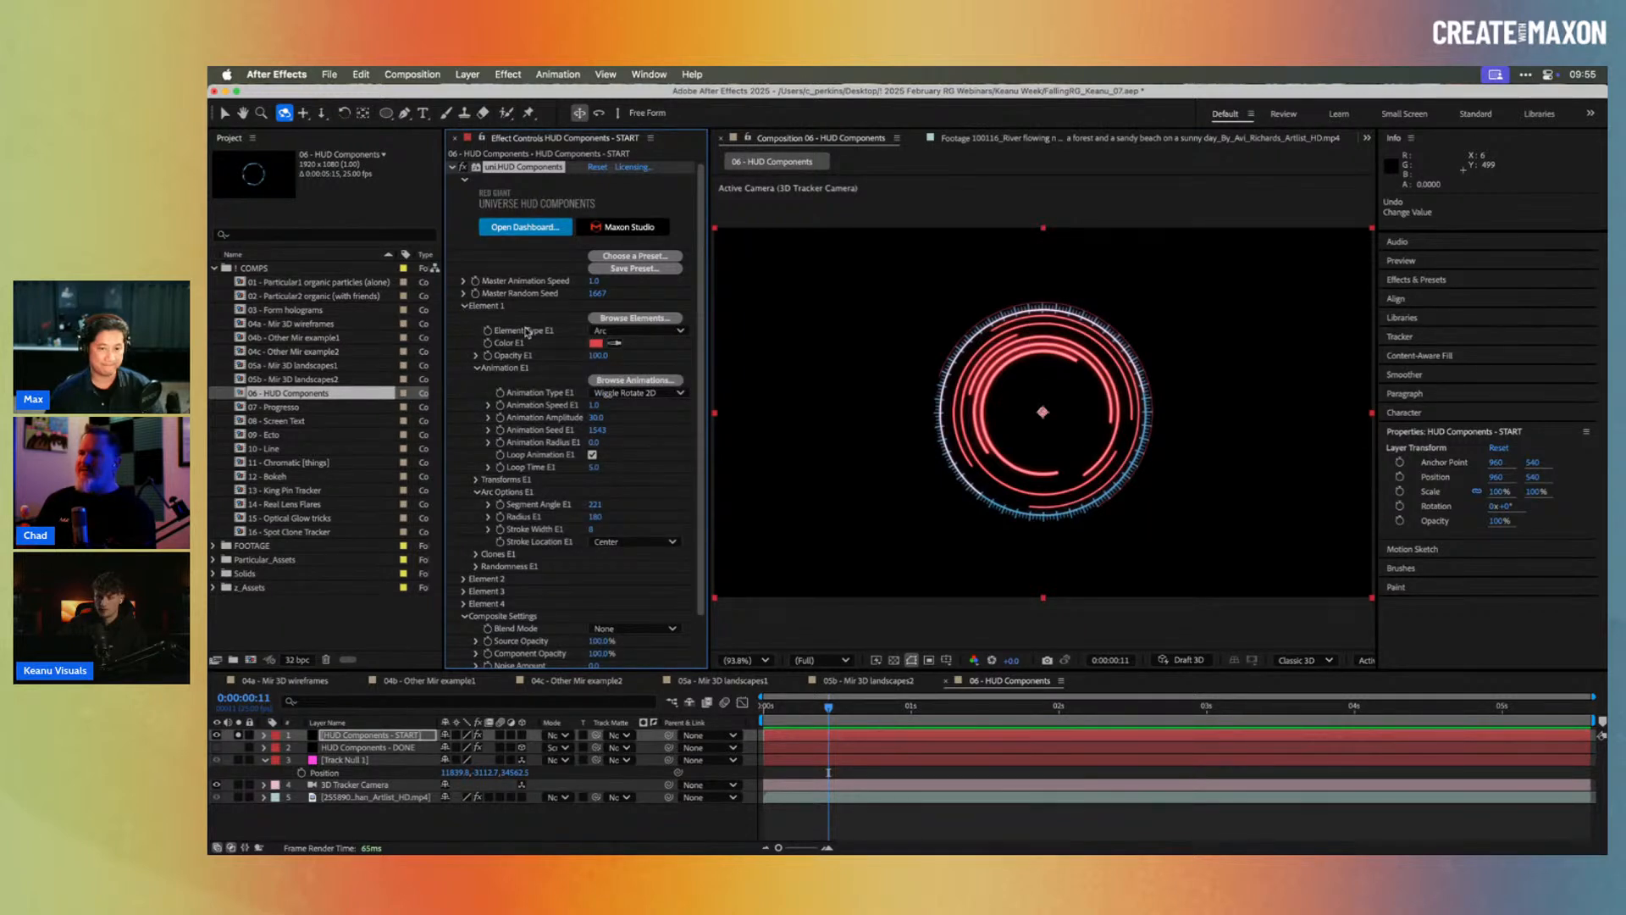
pyautogui.click(627, 332)
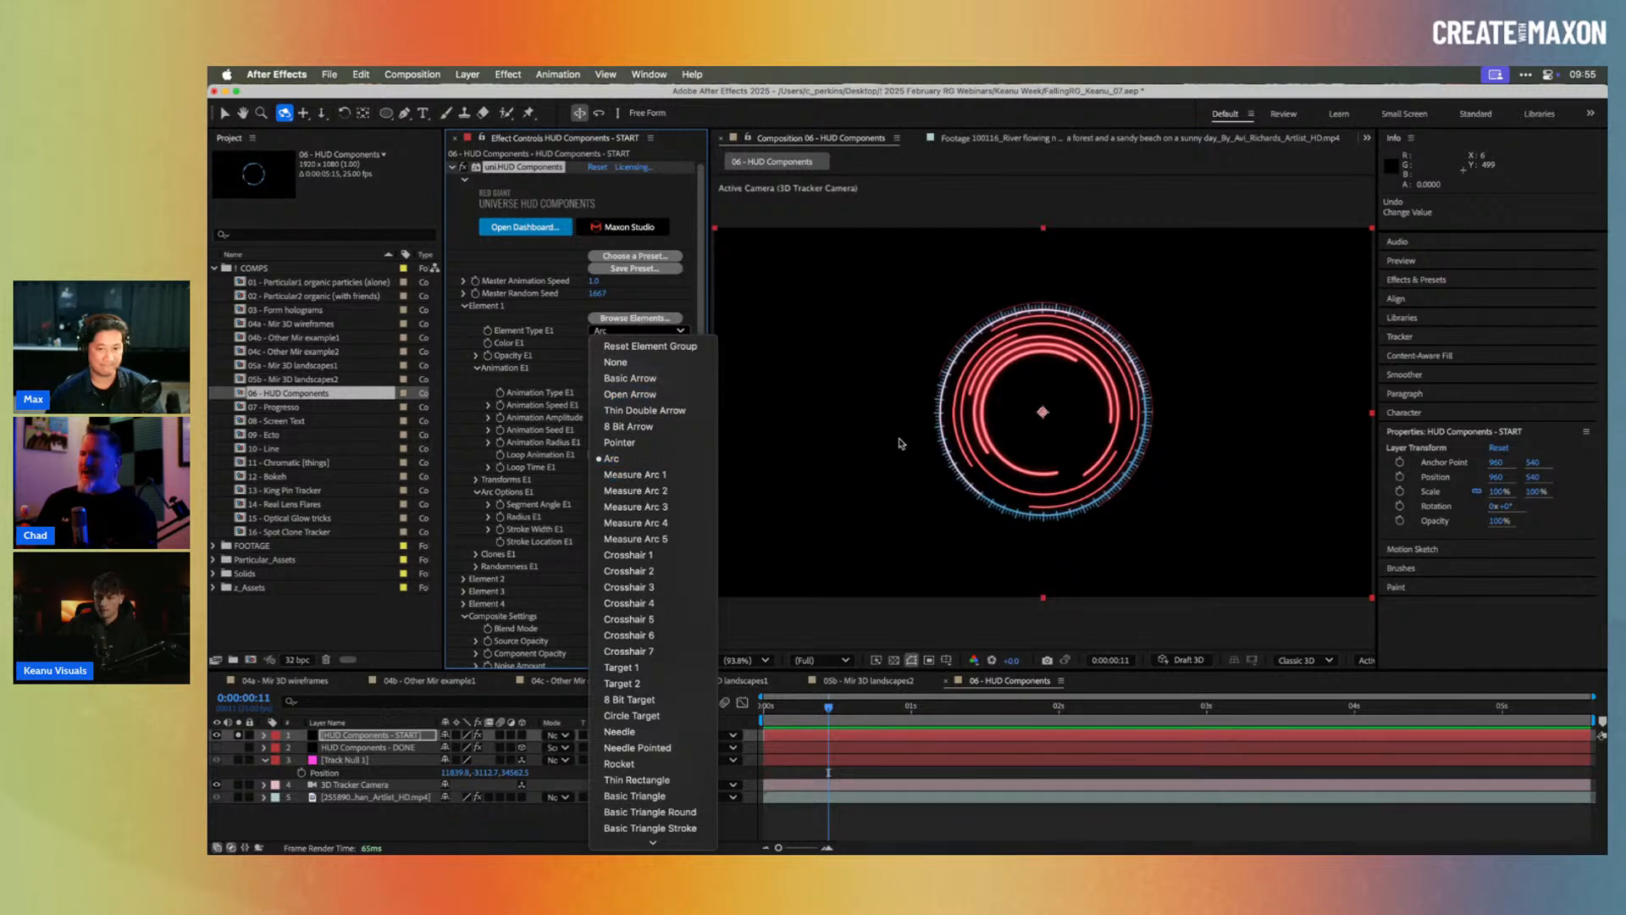
pyautogui.click(548, 381)
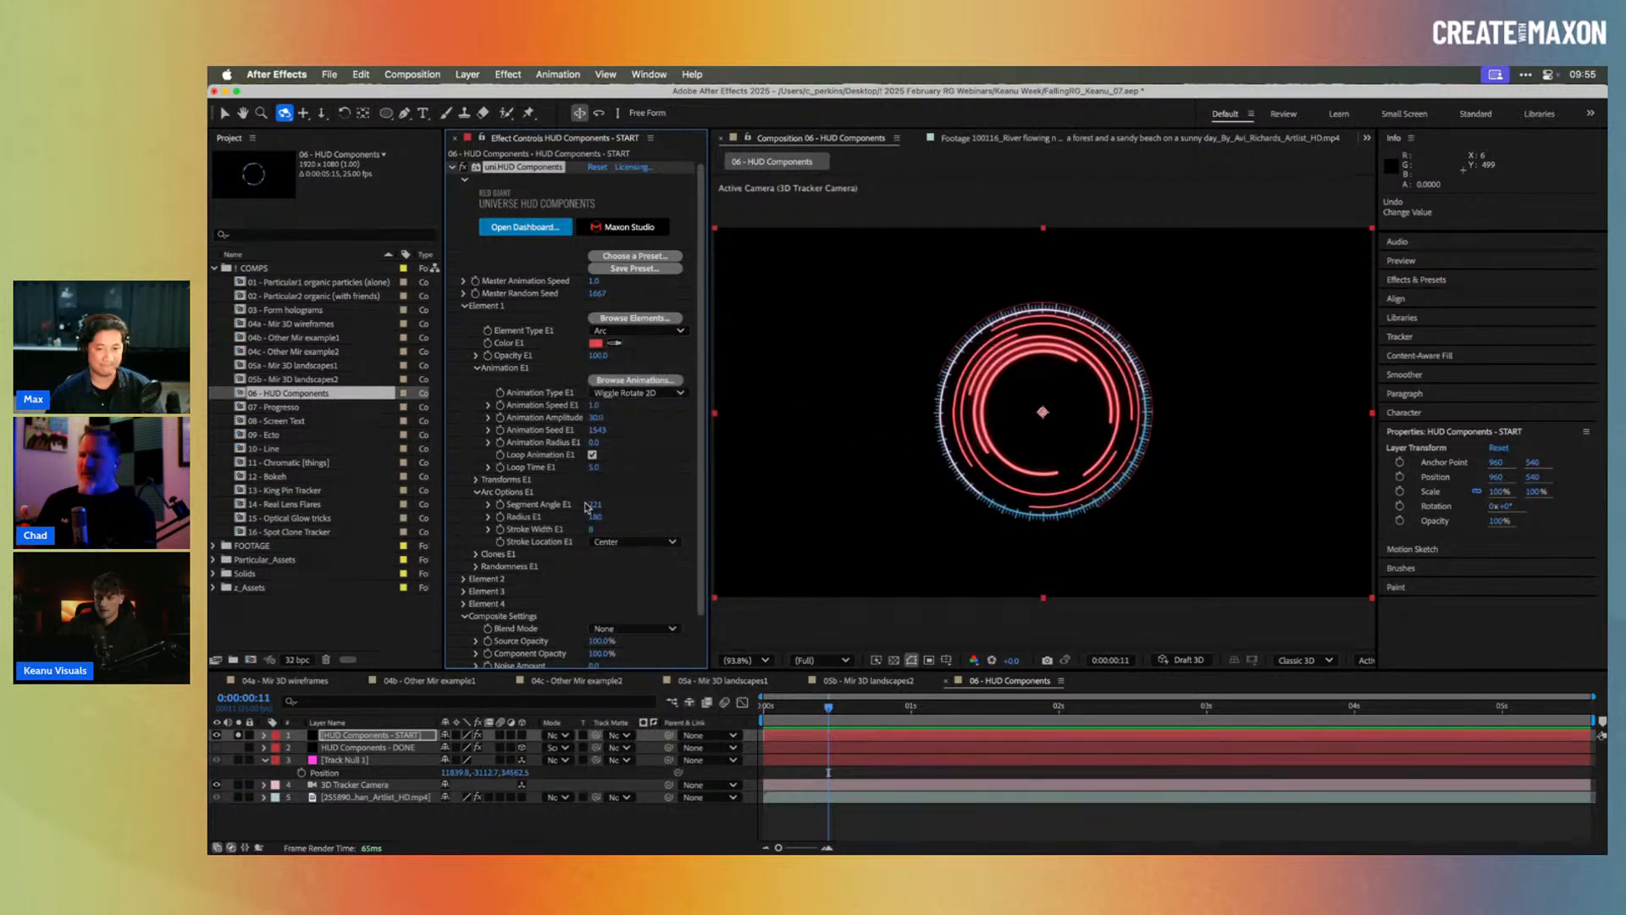
# Step: Try a stroke width of 4 for Element 1's arcs, and raise it to 10
pyautogui.click(593, 529)
pyautogui.write('4')
pyautogui.press('Return')
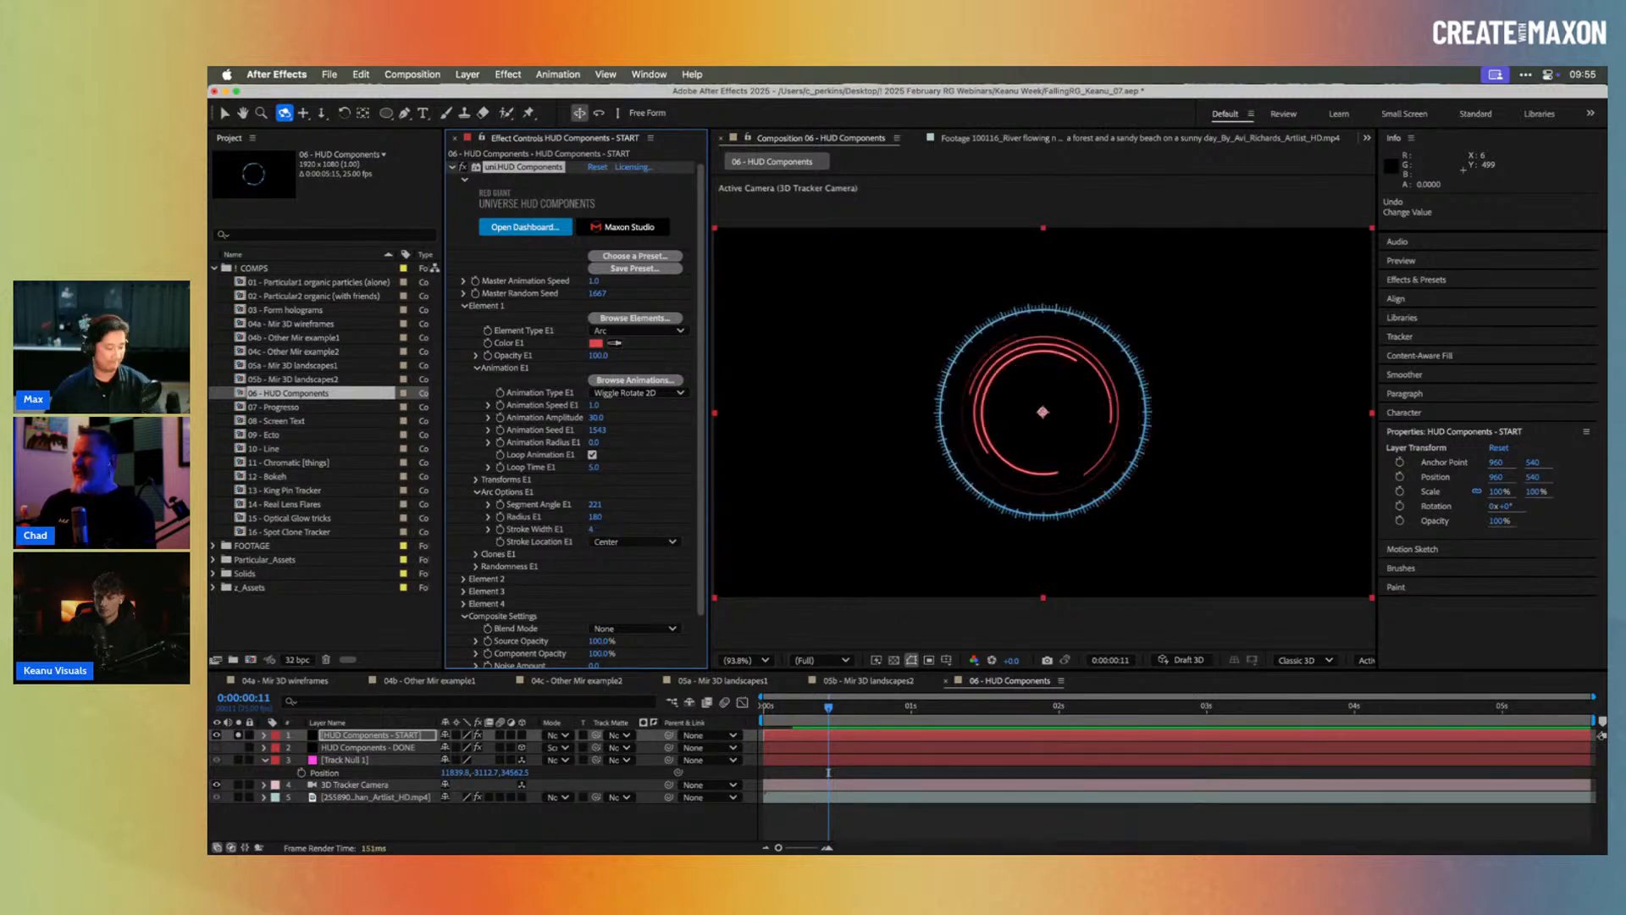
pyautogui.moveTo(593, 529); pyautogui.dragTo(598, 530)
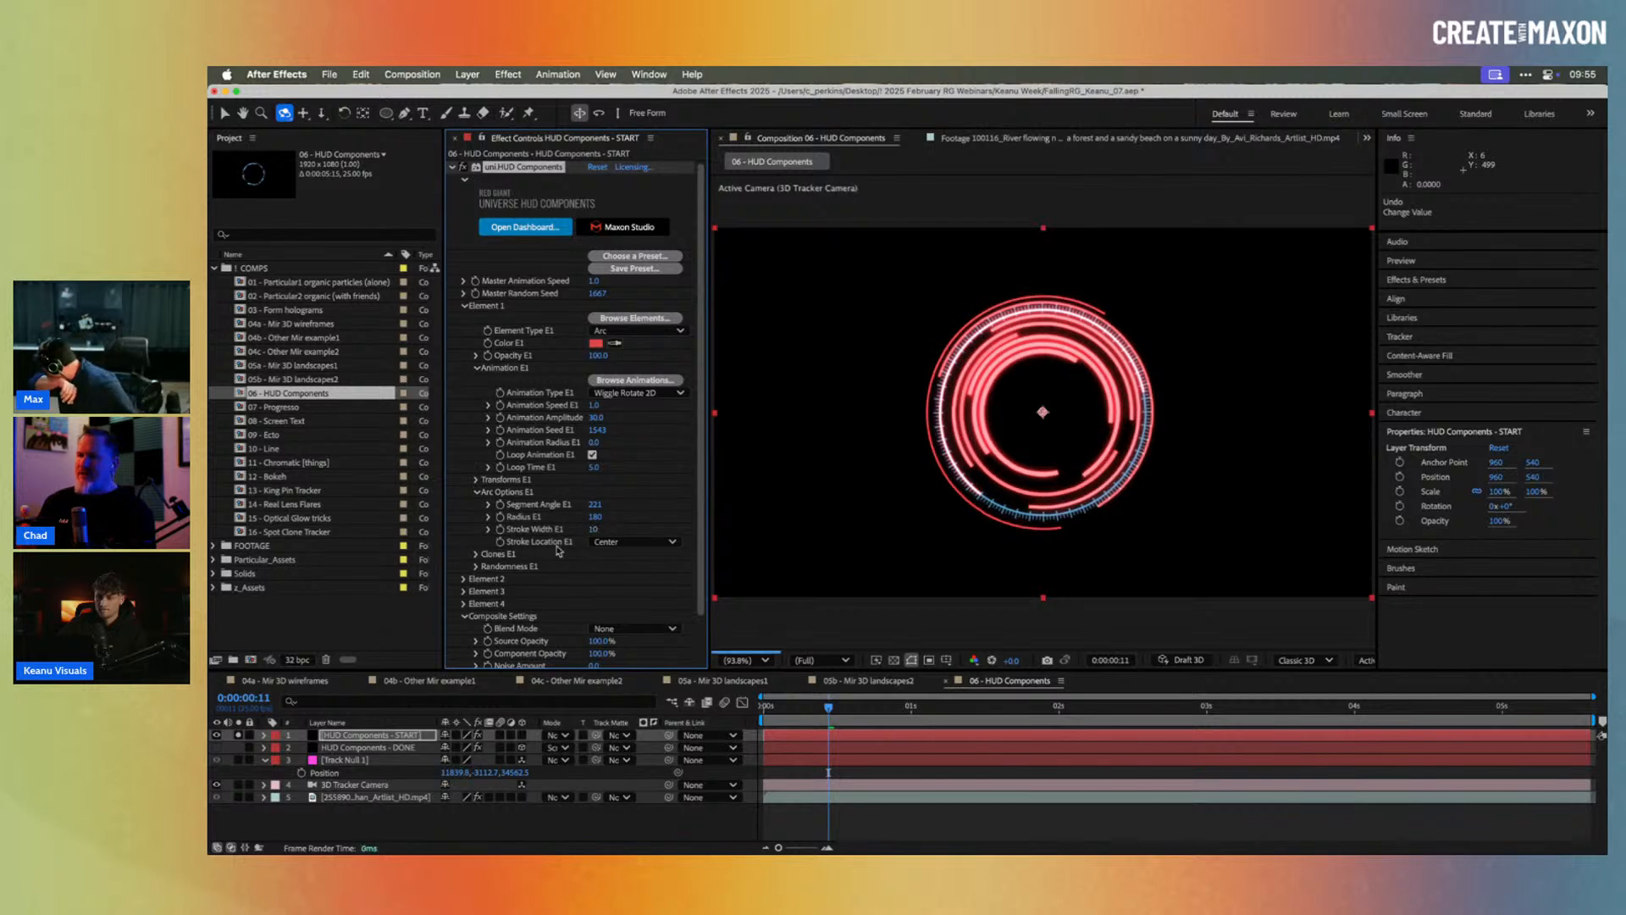
# Step: Set the number of clones for Element 1 to 3
pyautogui.click(475, 554)
pyautogui.scroll(-2, 476, 560)
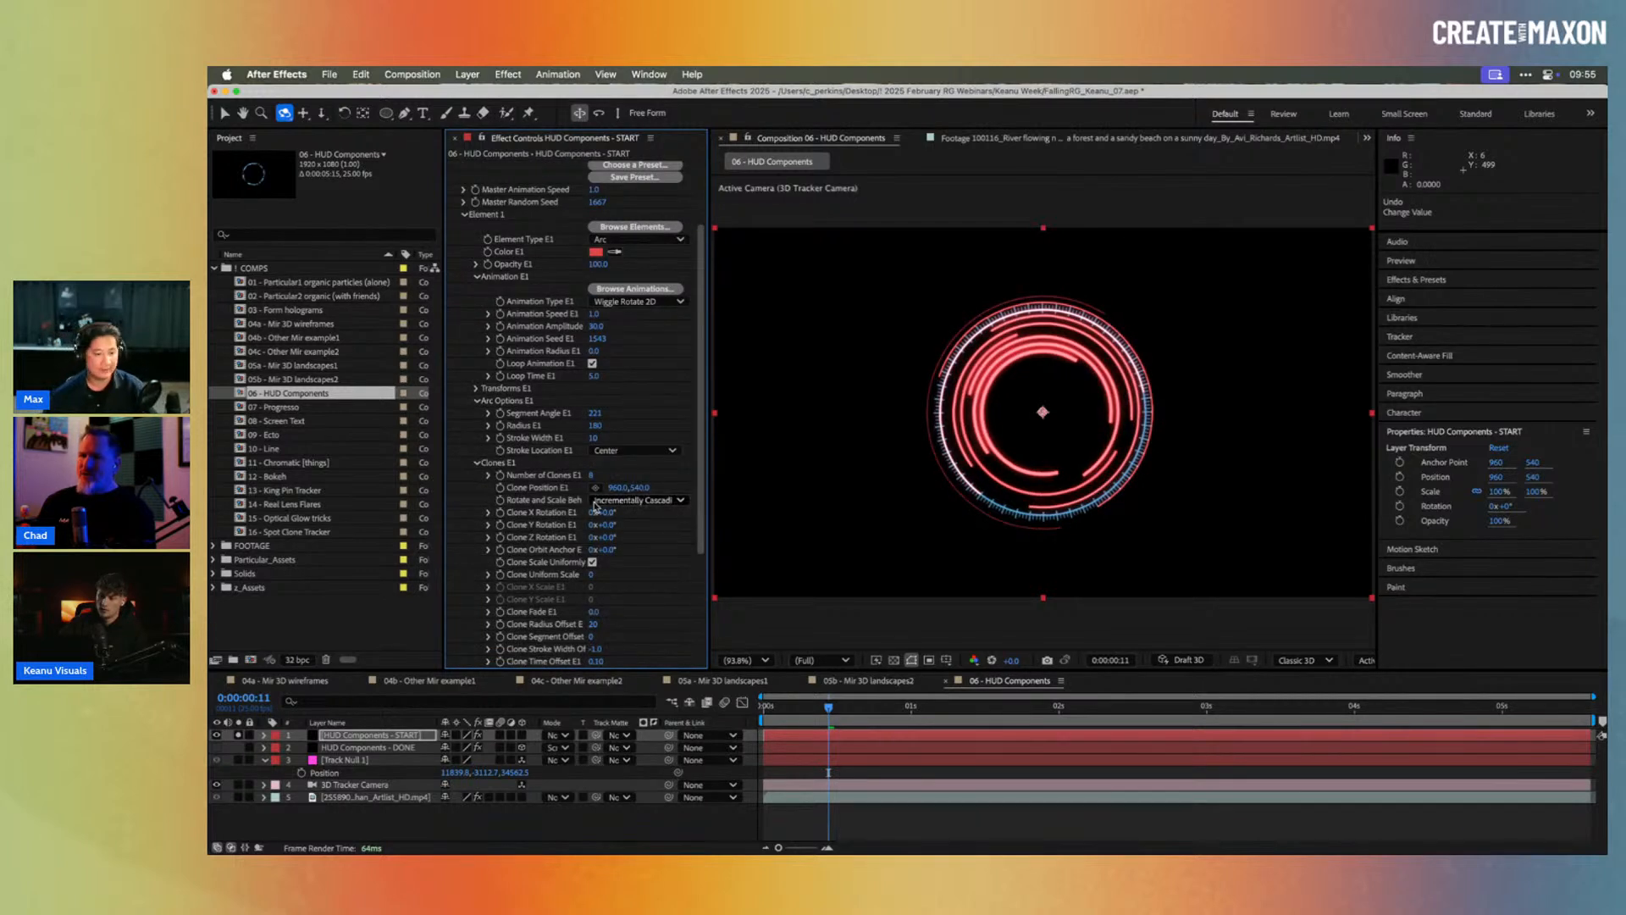
pyautogui.click(592, 475)
pyautogui.write('3')
pyautogui.press('Return')
# Step: Try 50 clones for Element 1, undo the change, and collapse the clone settings
pyautogui.click(593, 477)
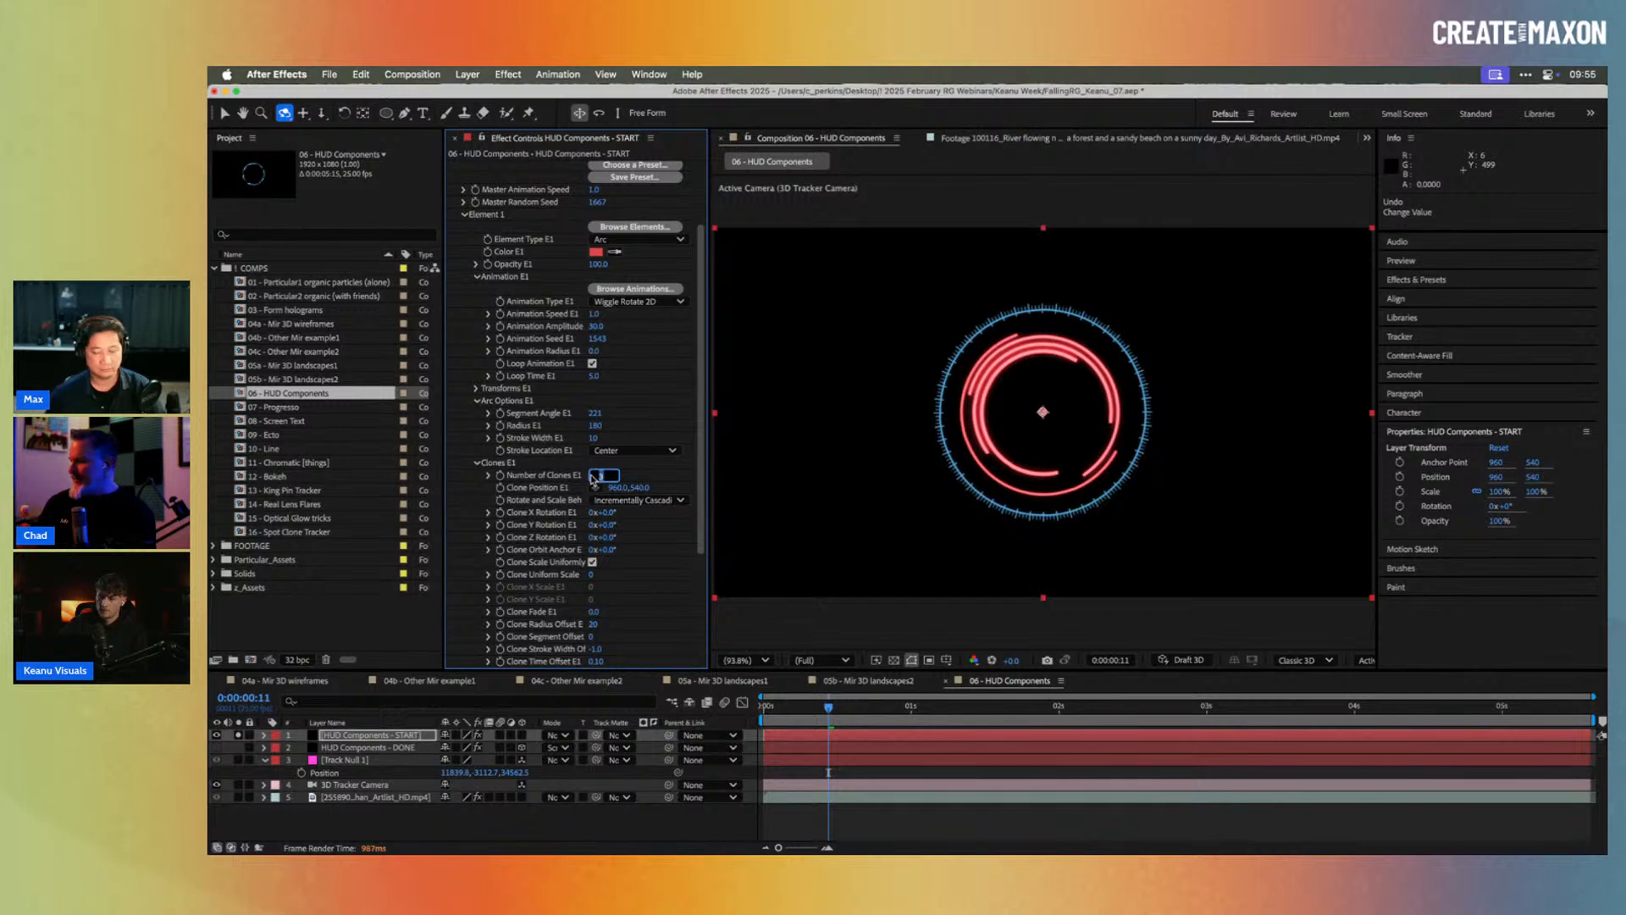
pyautogui.press('Return')
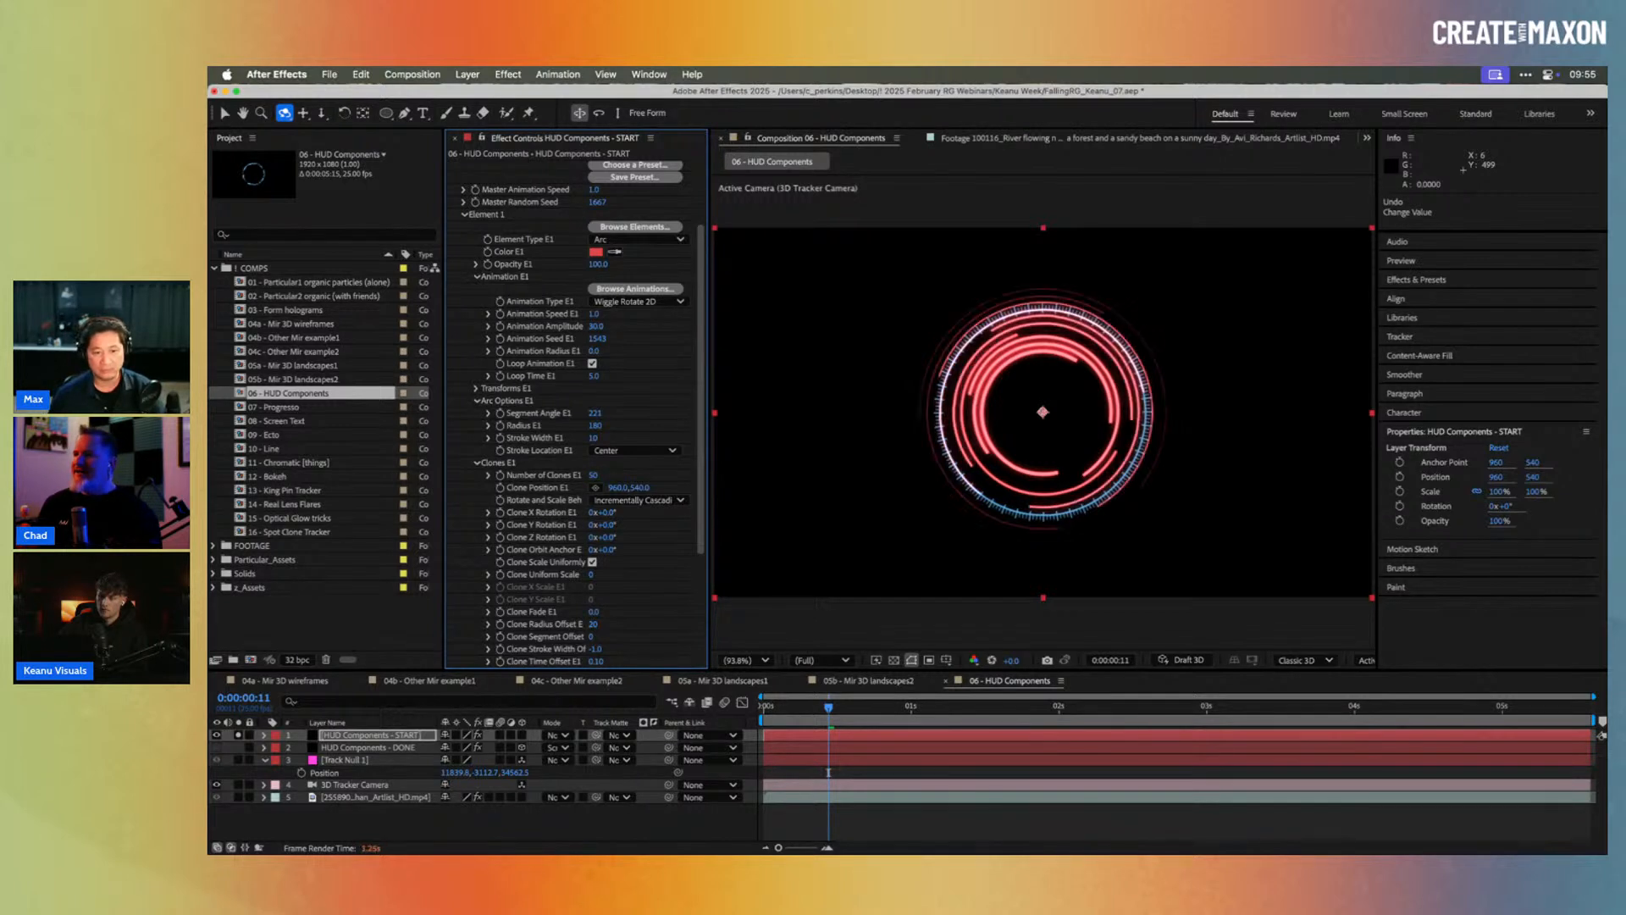
pyautogui.press('super+z')
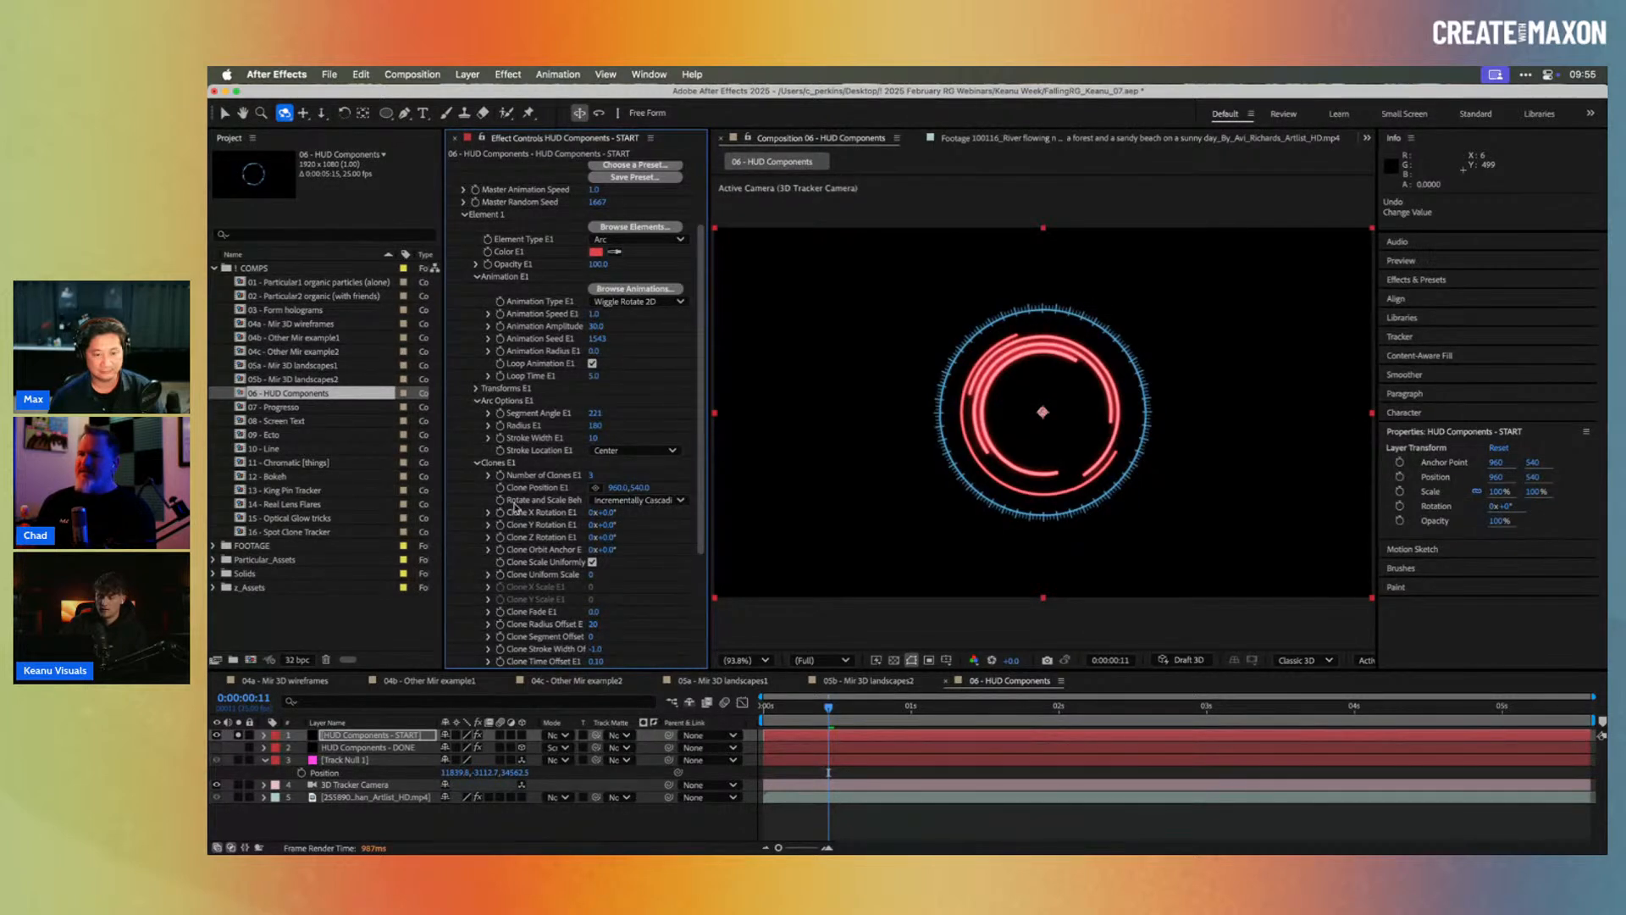
pyautogui.click(477, 463)
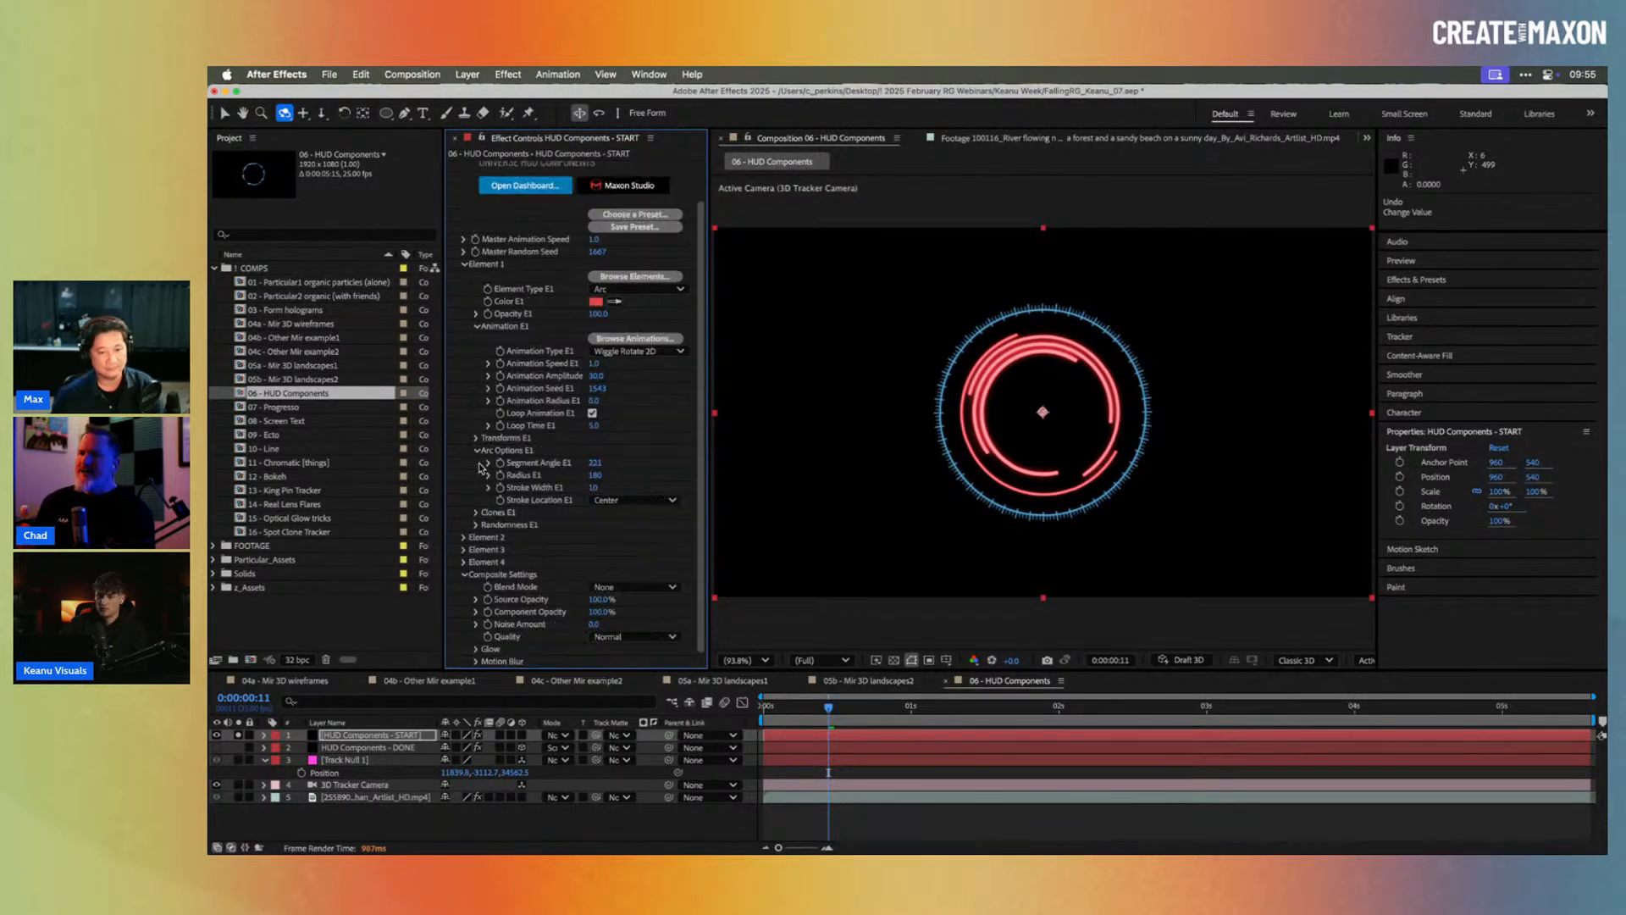
# Step: Examine Element 1's randomness settings for offset, rotation, scale, opacity and radius
pyautogui.scroll(2, 542, 464)
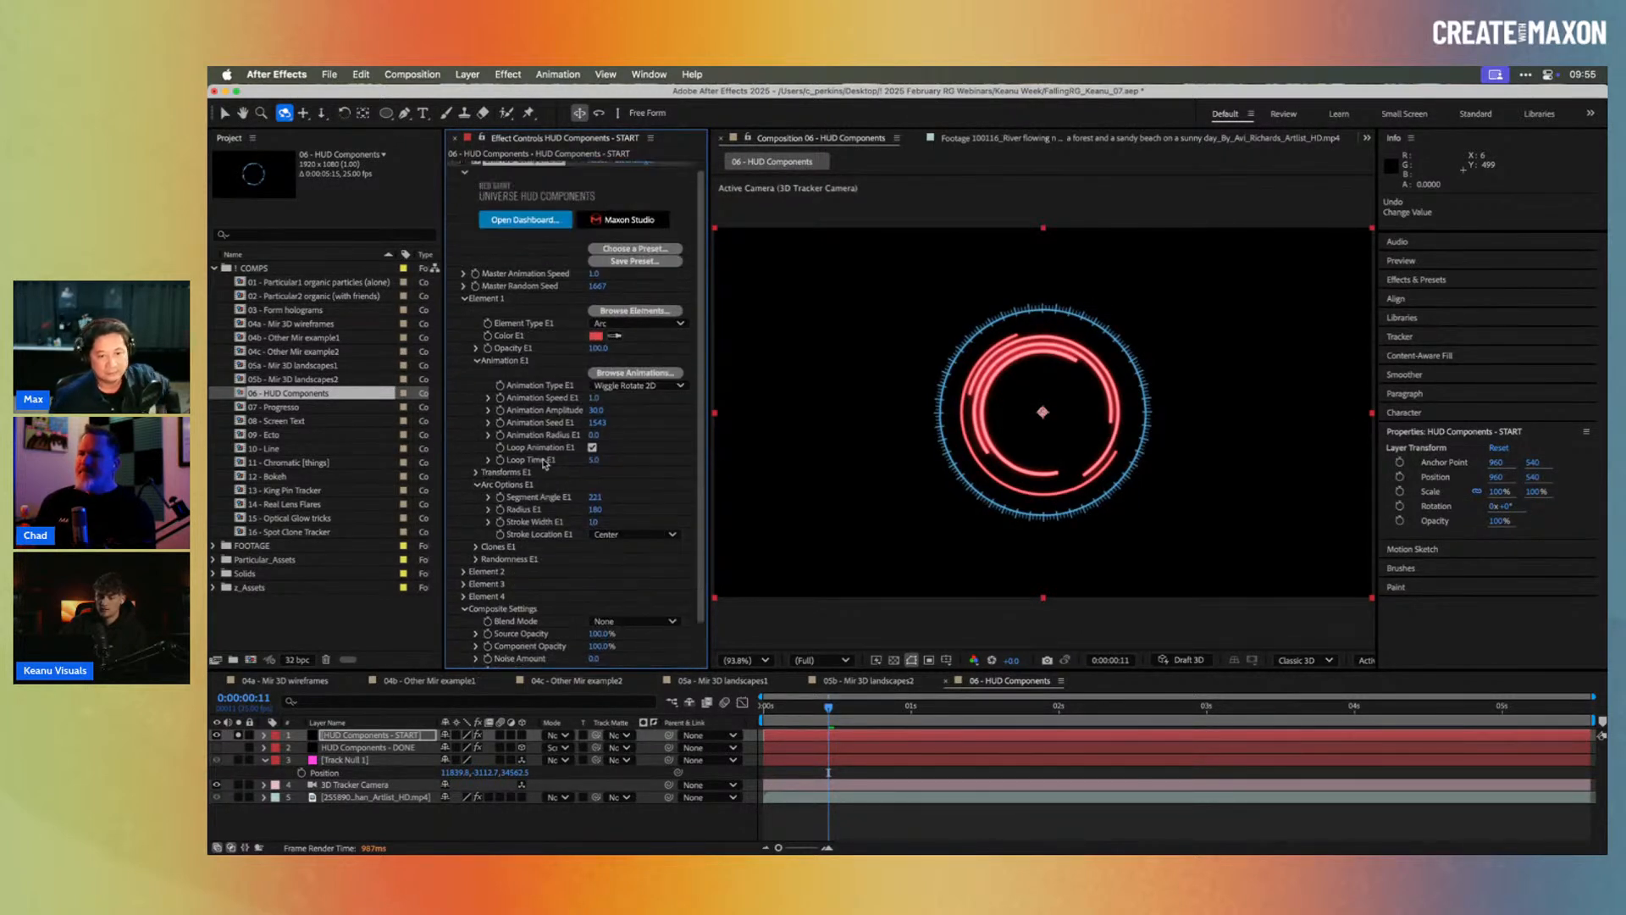
pyautogui.click(477, 559)
pyautogui.scroll(-1, 478, 562)
pyautogui.scroll(-3, 522, 535)
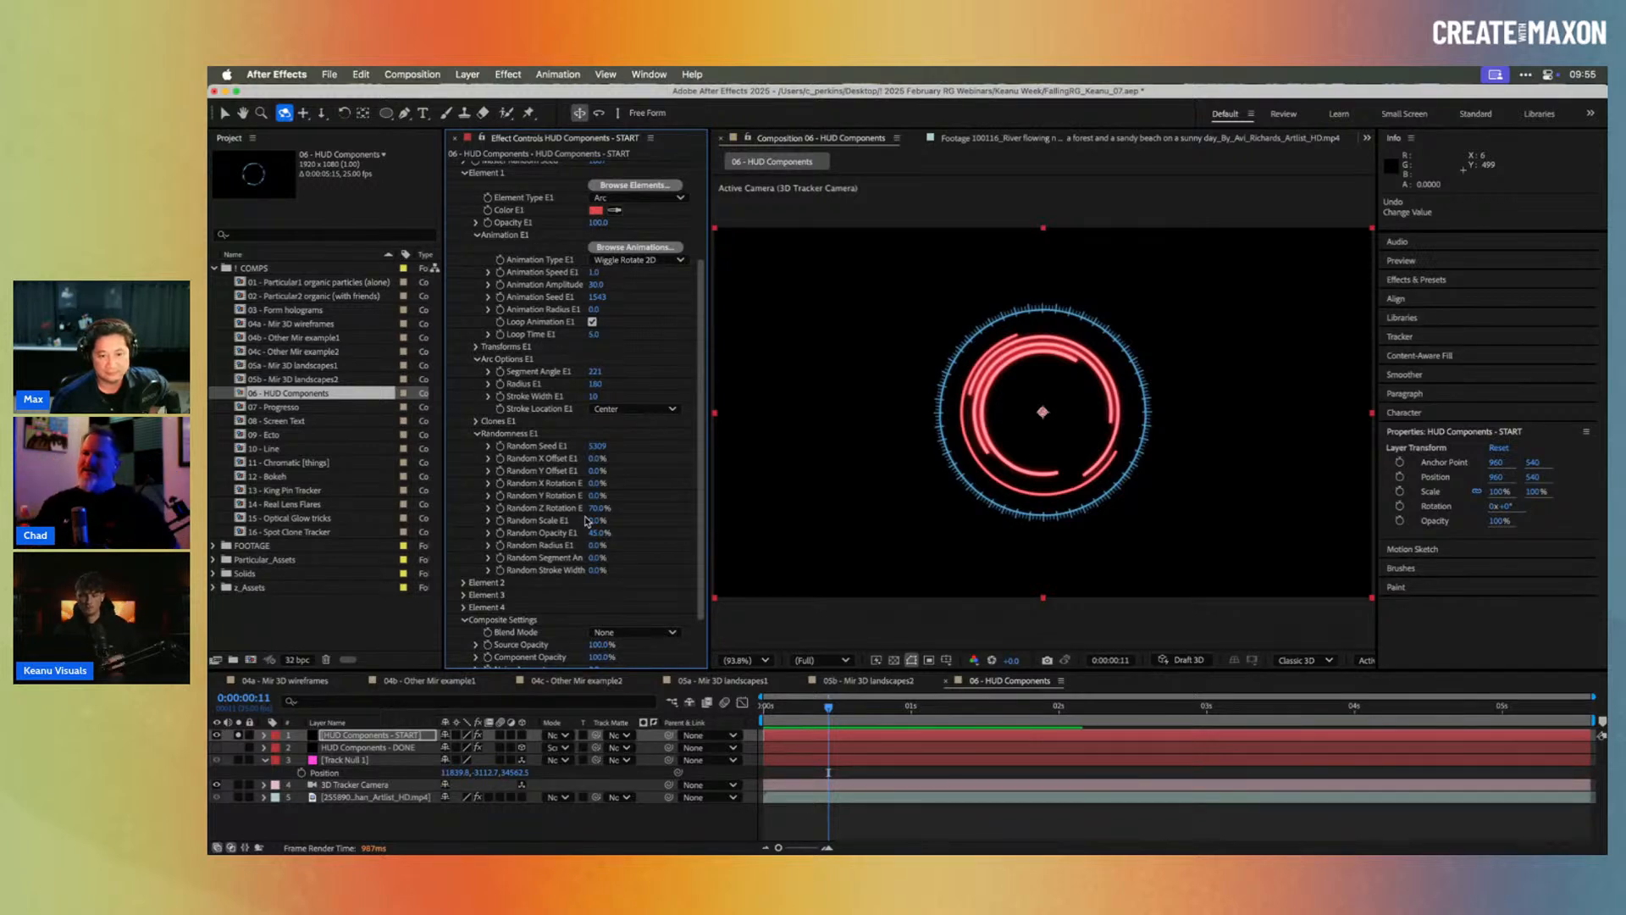
pyautogui.click(477, 433)
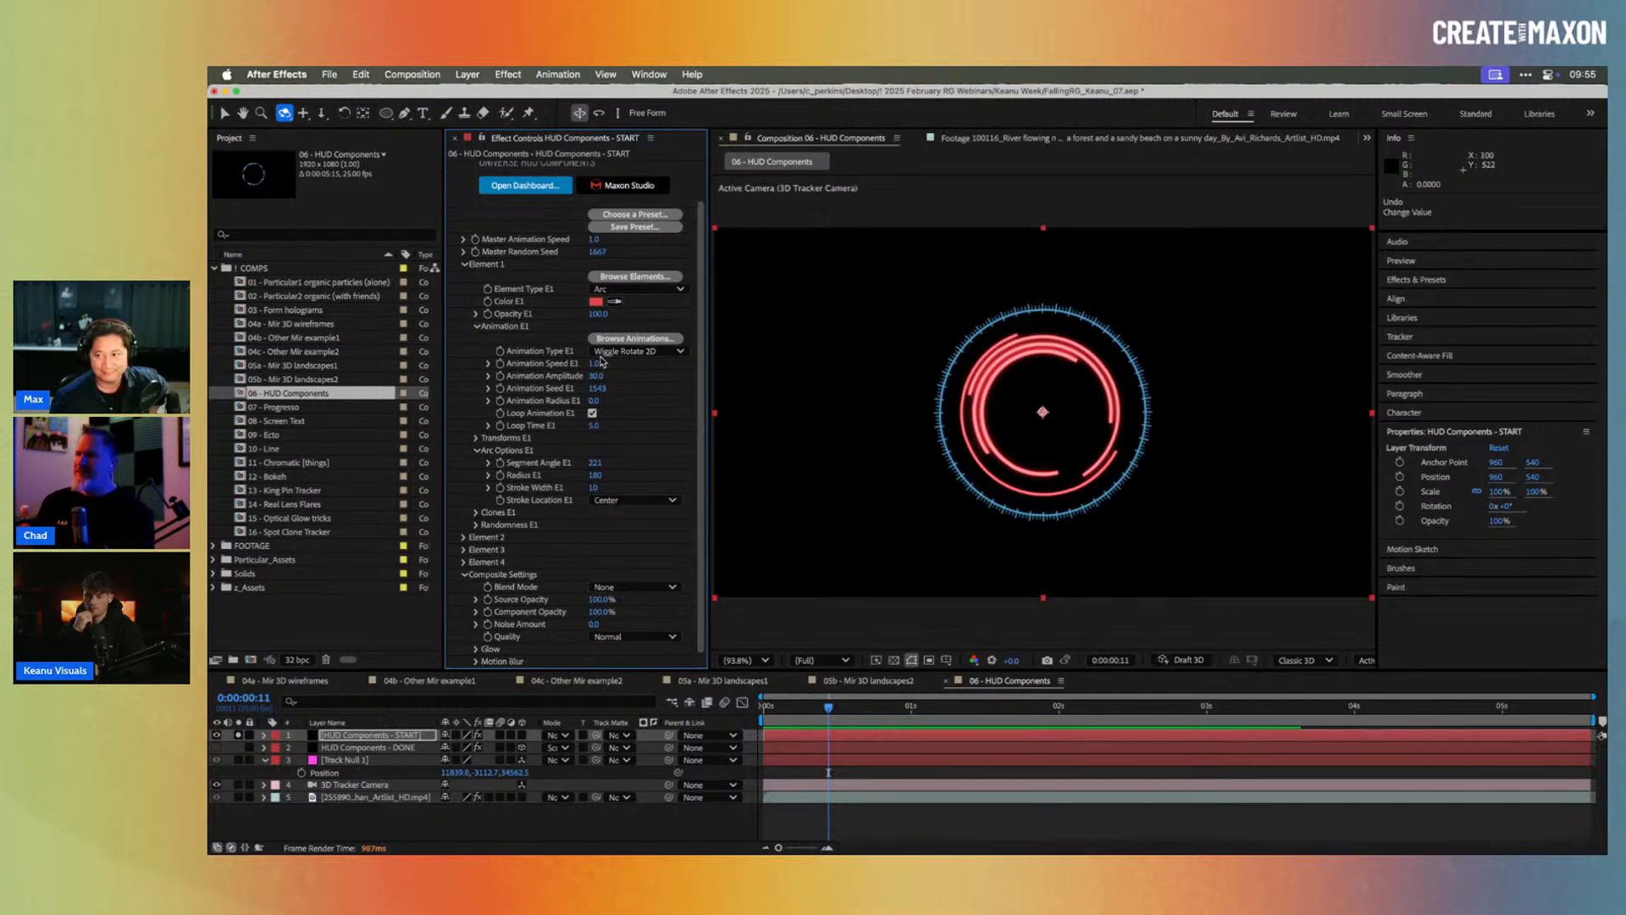
# Step: Try Pointer and then Crosshair 1 as the element type for Element 1
pyautogui.click(632, 290)
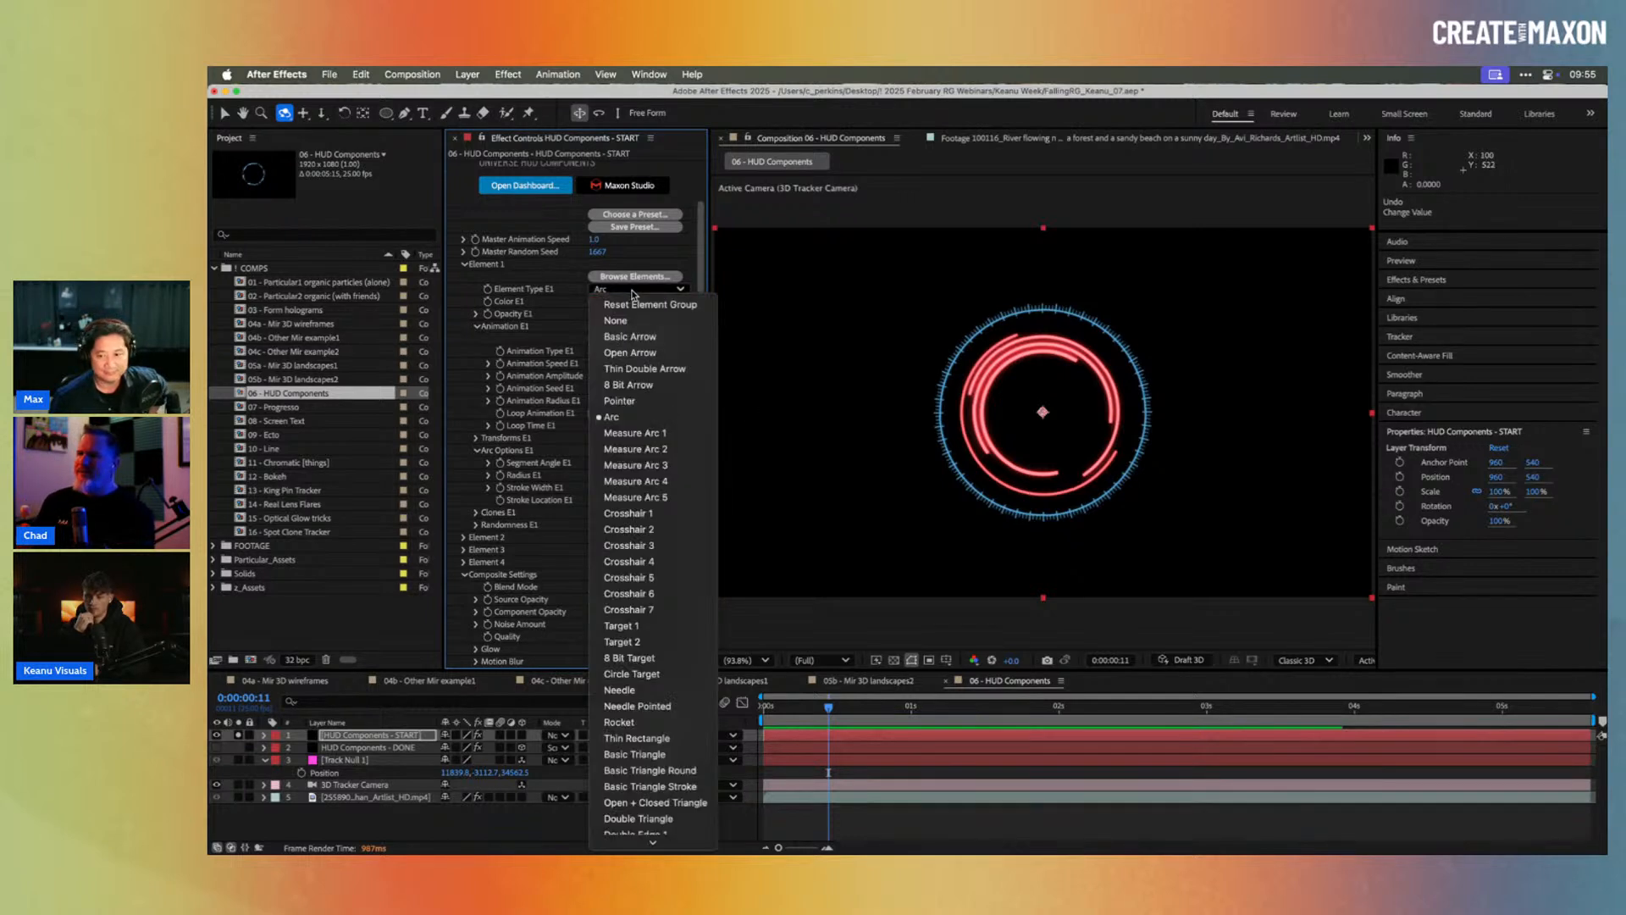
pyautogui.click(653, 402)
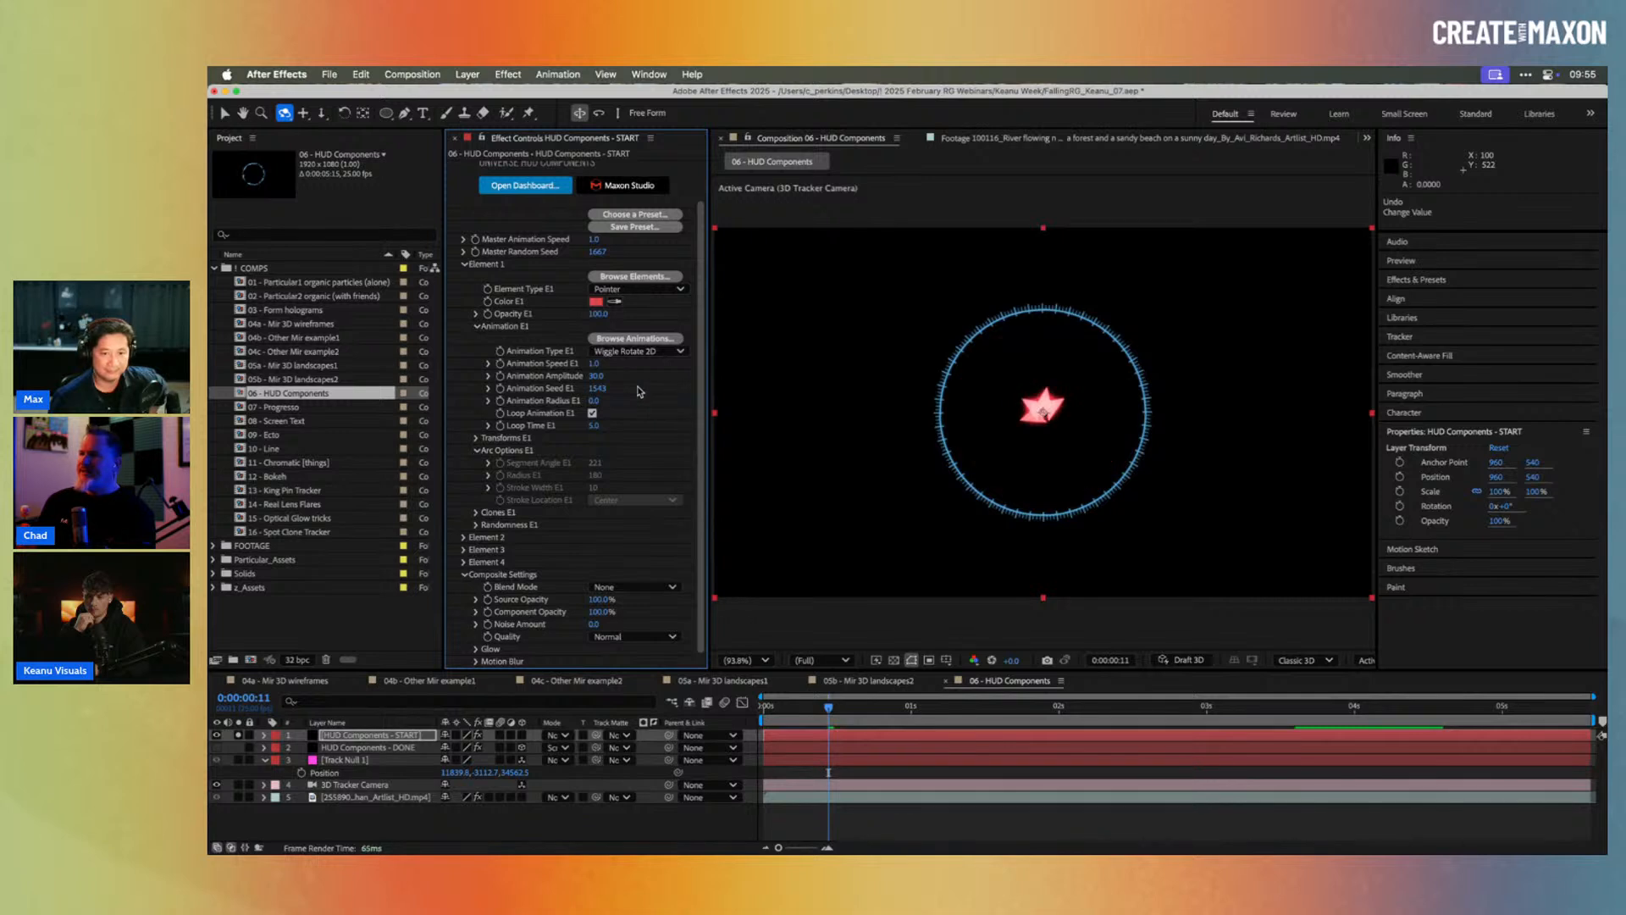
pyautogui.click(635, 291)
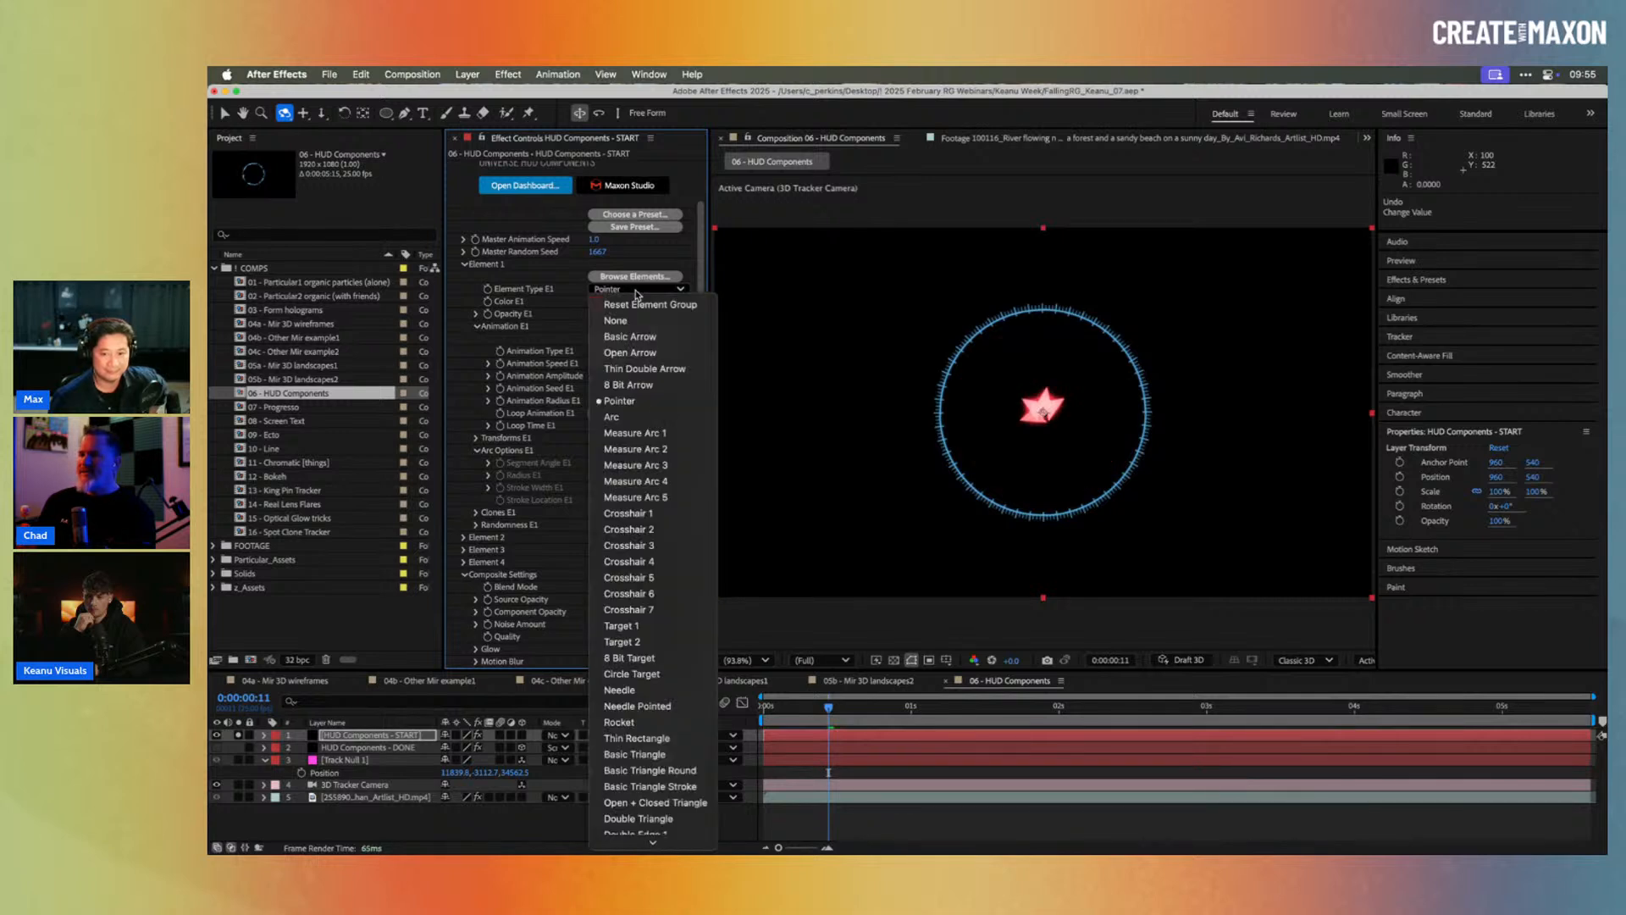
pyautogui.click(640, 506)
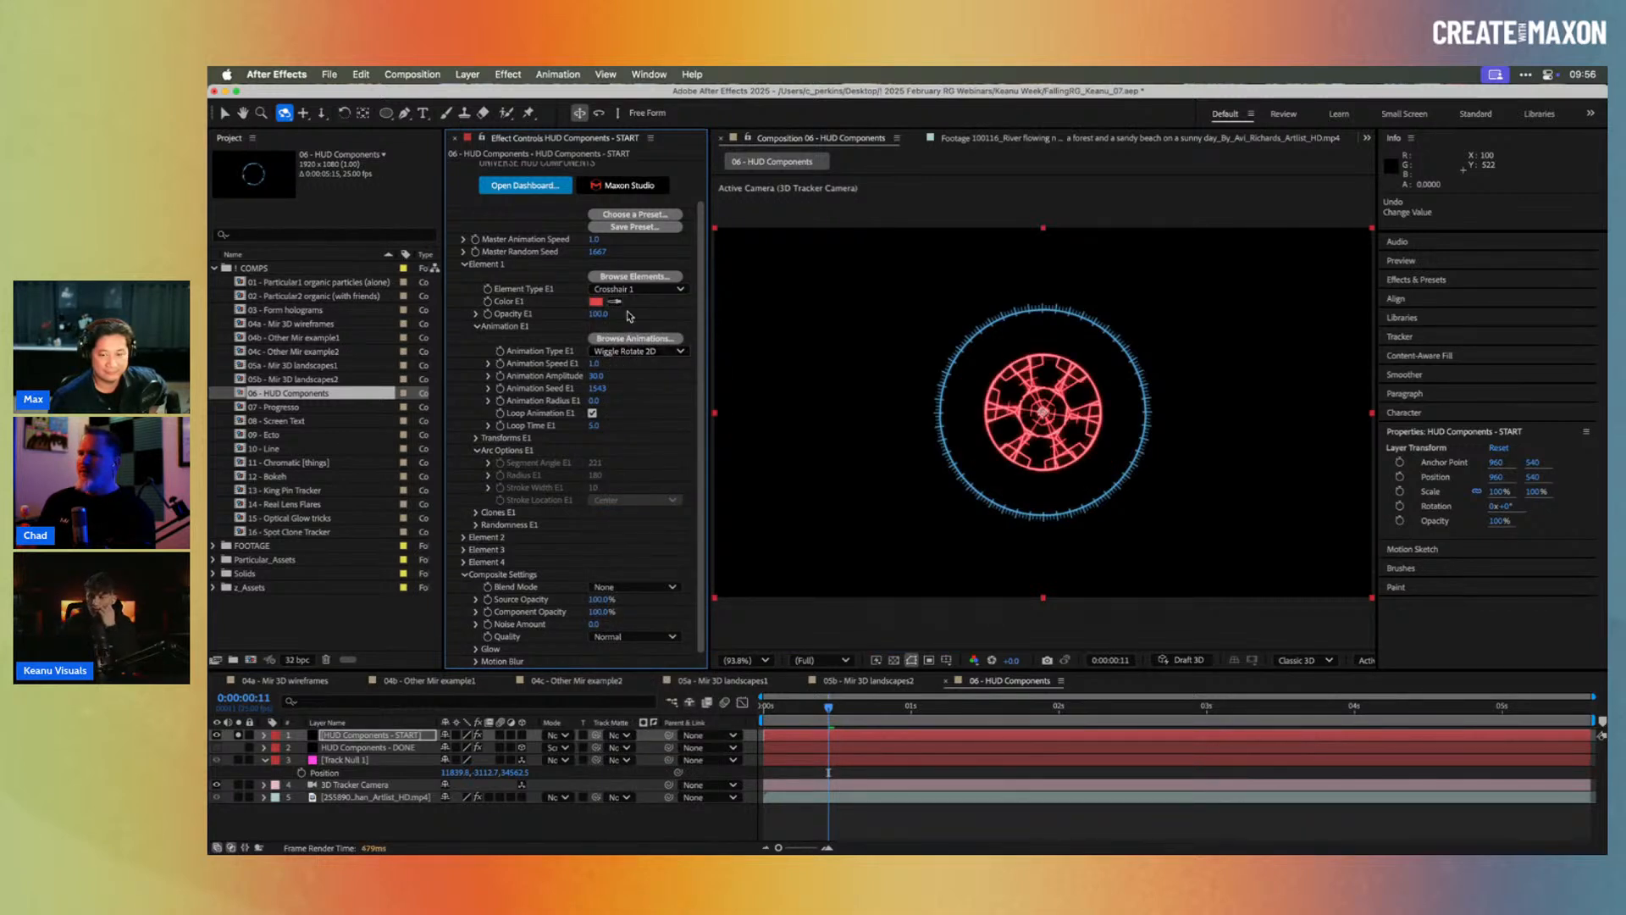
pyautogui.click(642, 290)
pyautogui.click(561, 313)
# Step: Collapse Element 1's arc options and set its number of clones to 0
pyautogui.click(476, 451)
pyautogui.click(476, 505)
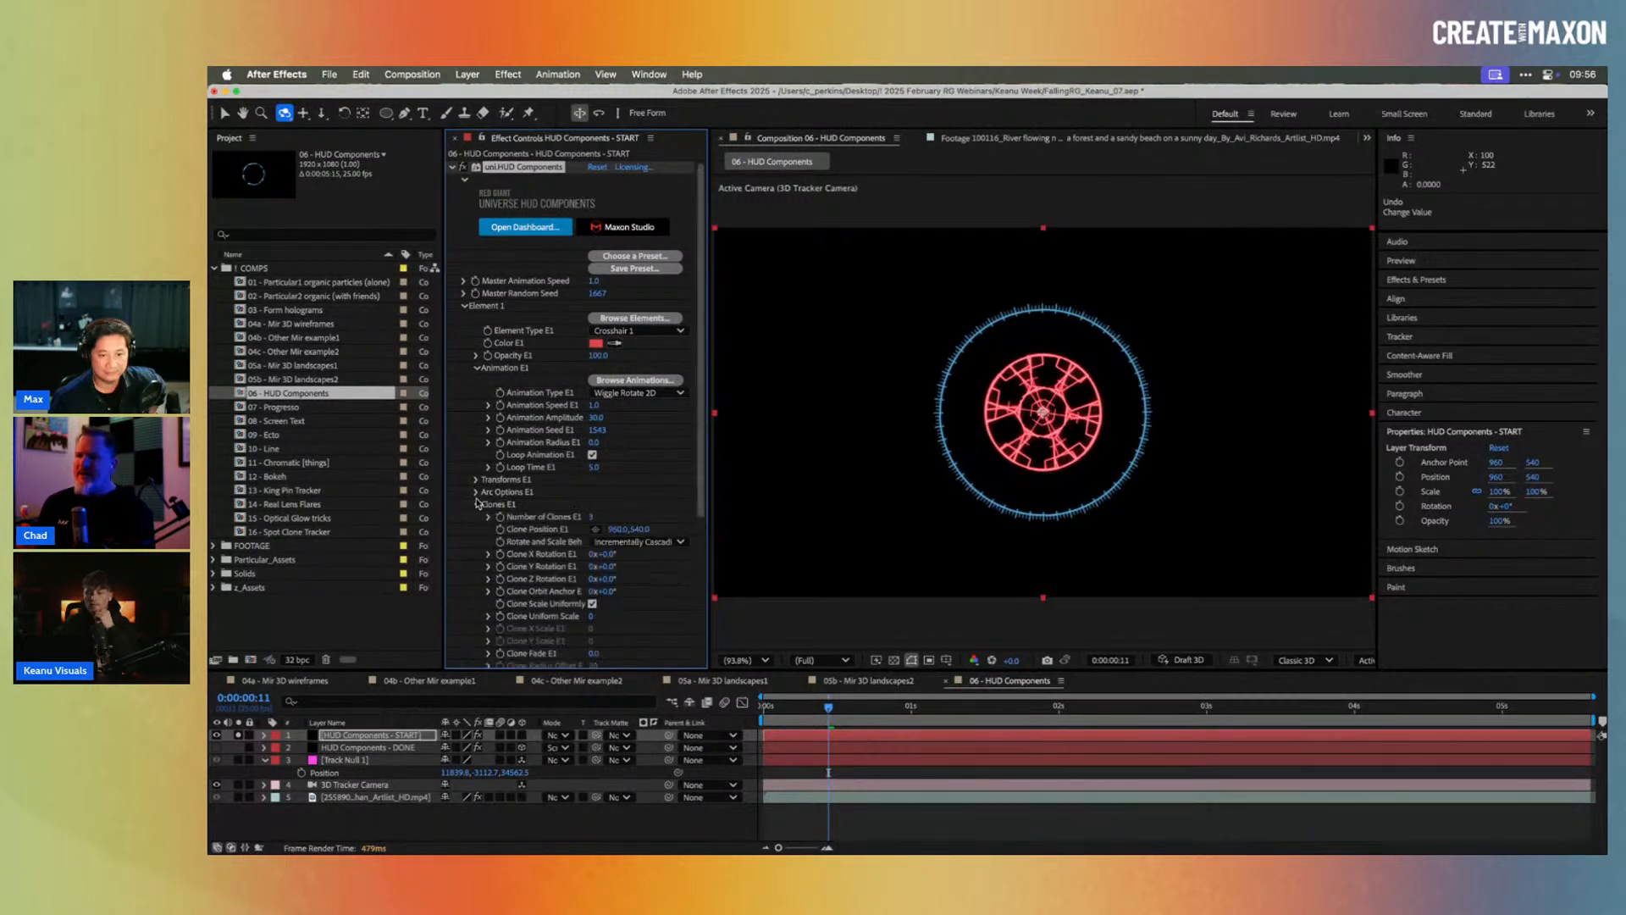
pyautogui.click(592, 517)
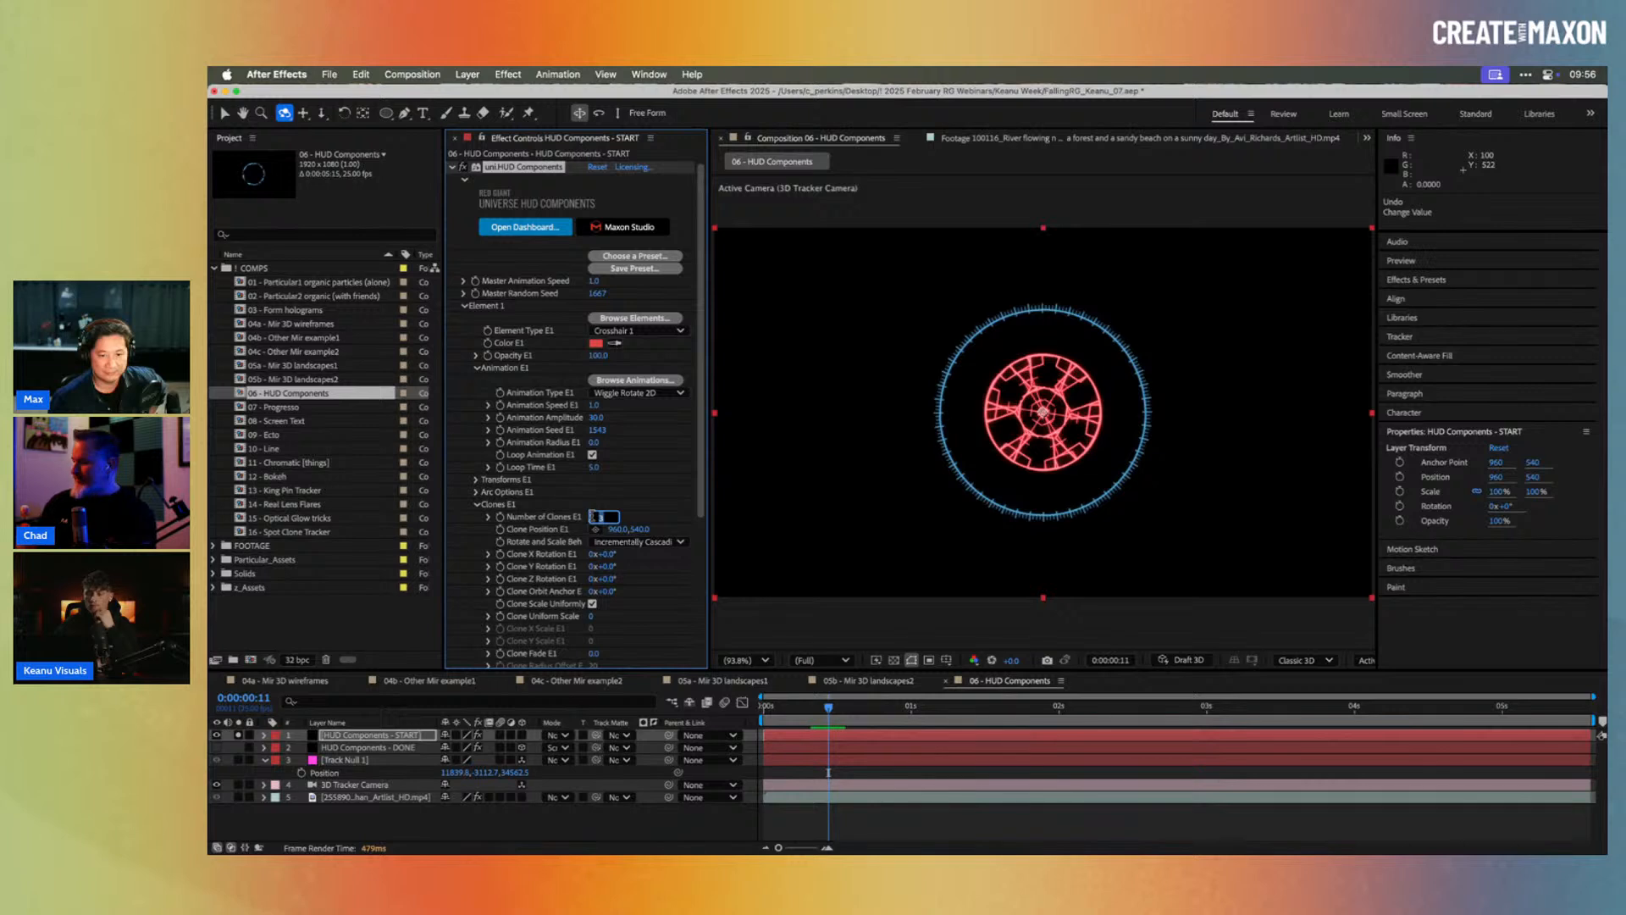
pyautogui.press('Return')
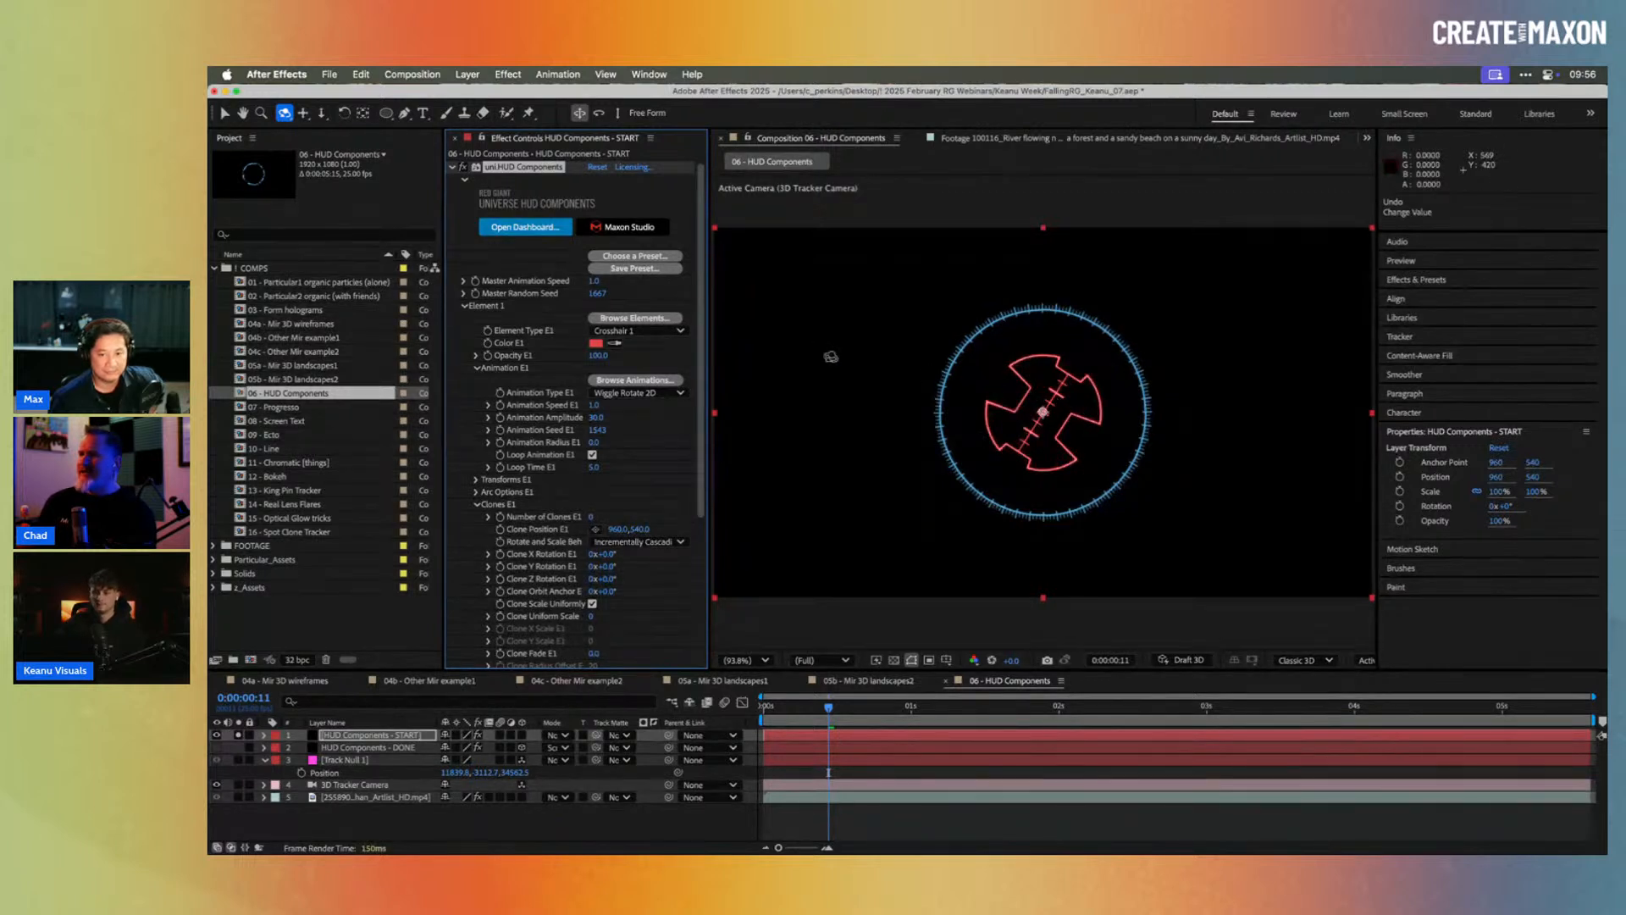
# Step: Change Element 1's type to Target 1 and raise its uniform scale to about 207
pyautogui.click(635, 330)
pyautogui.click(631, 668)
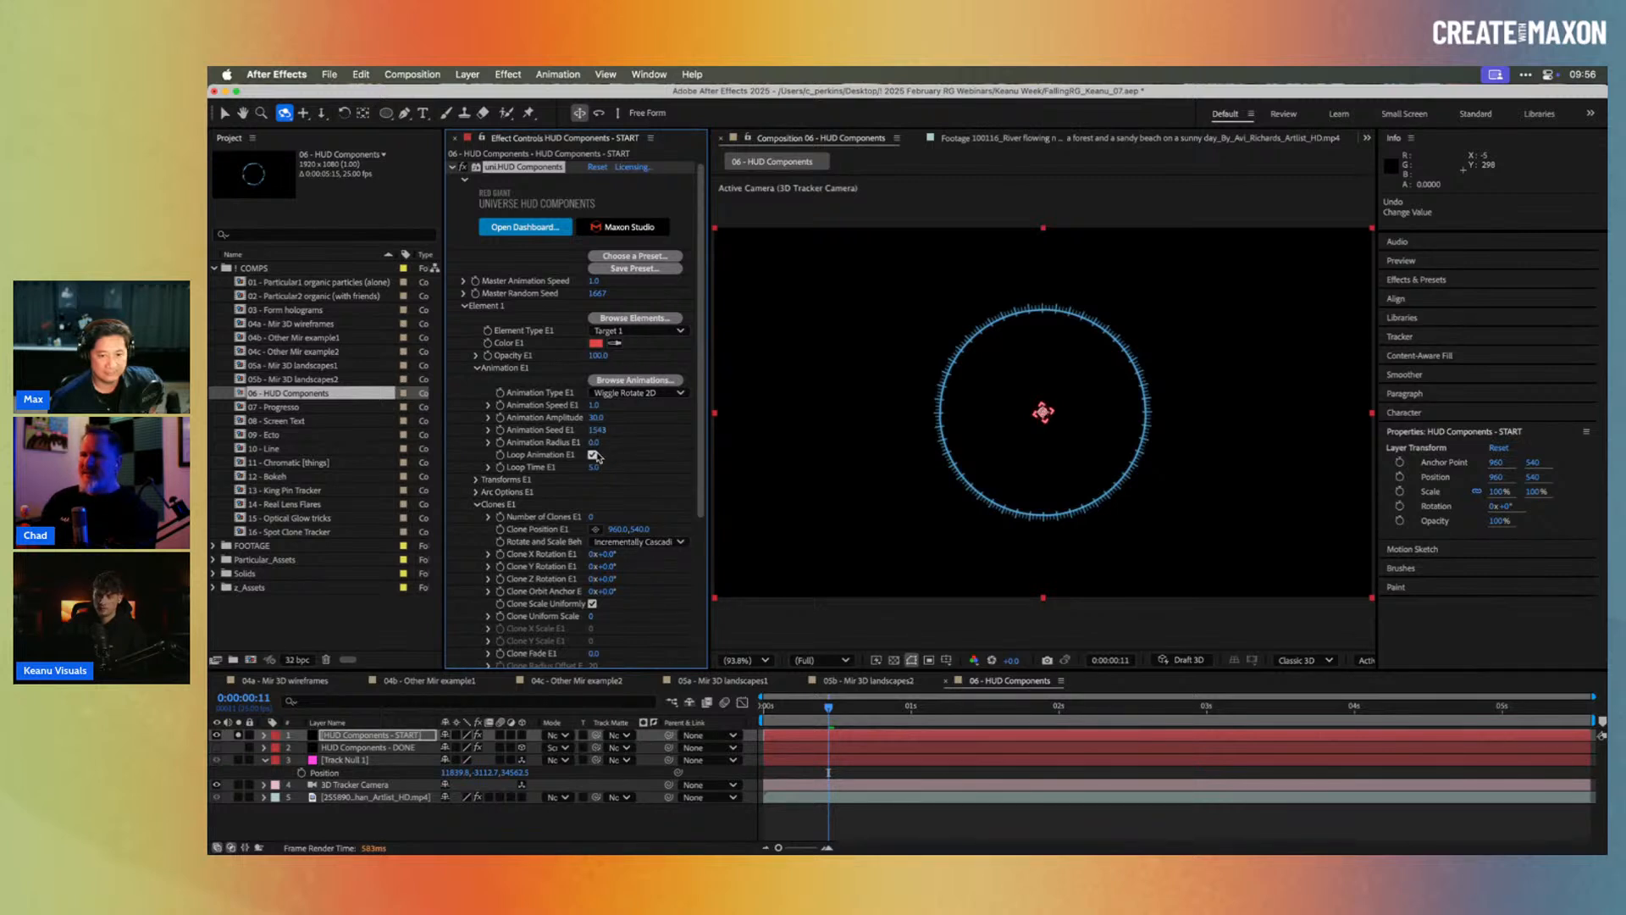
pyautogui.click(476, 480)
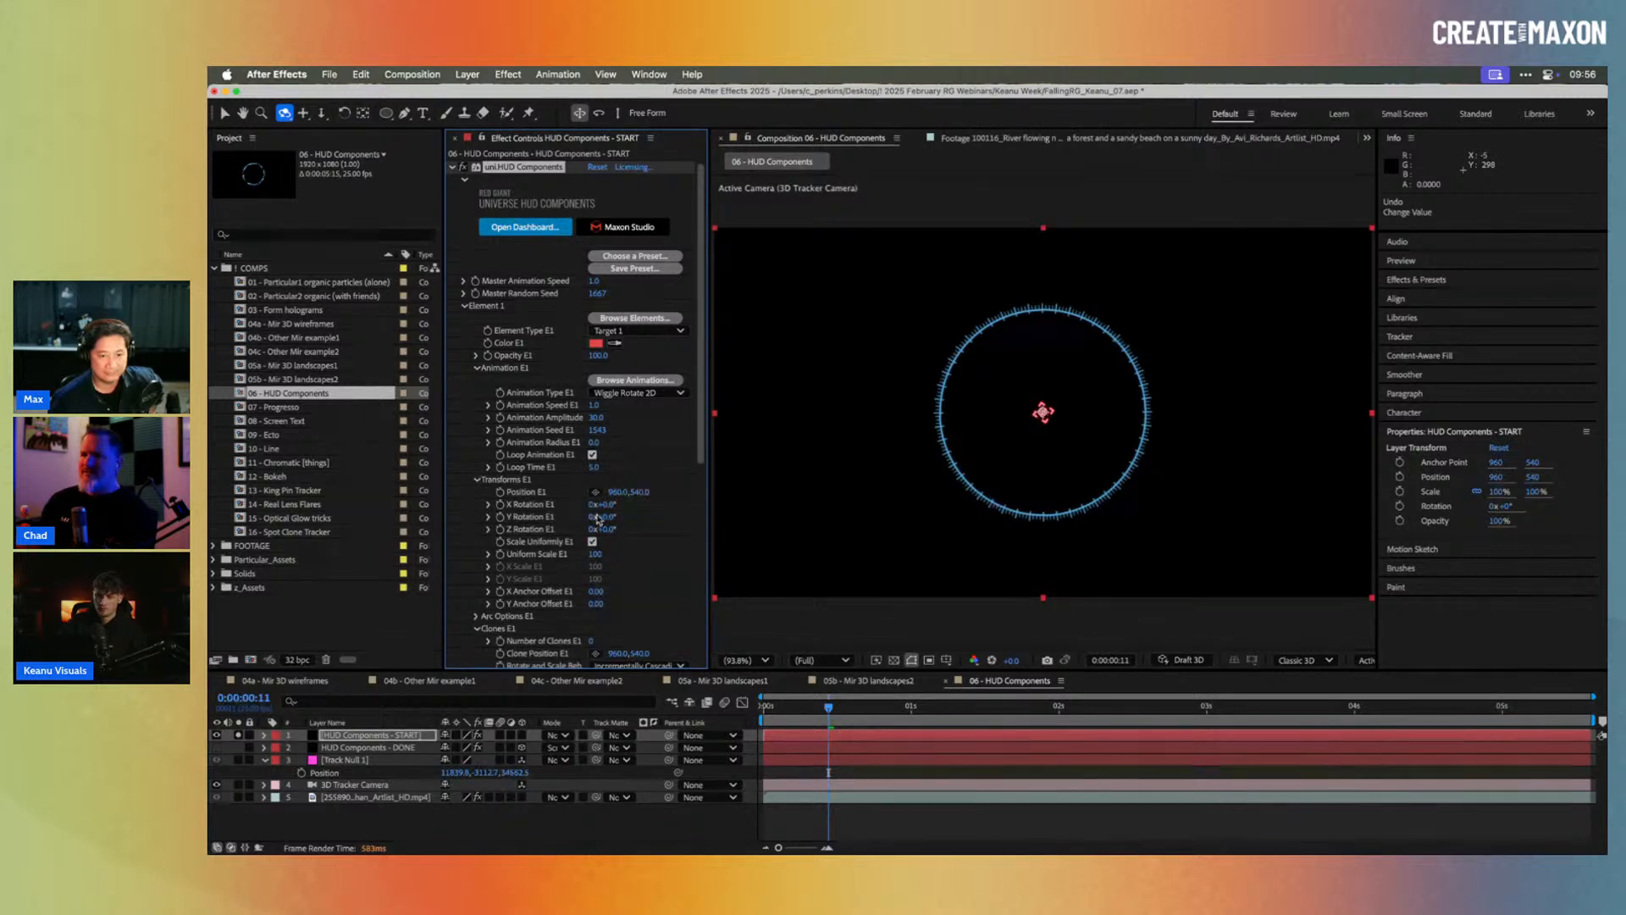
pyautogui.moveTo(620, 554); pyautogui.dragTo(674, 554)
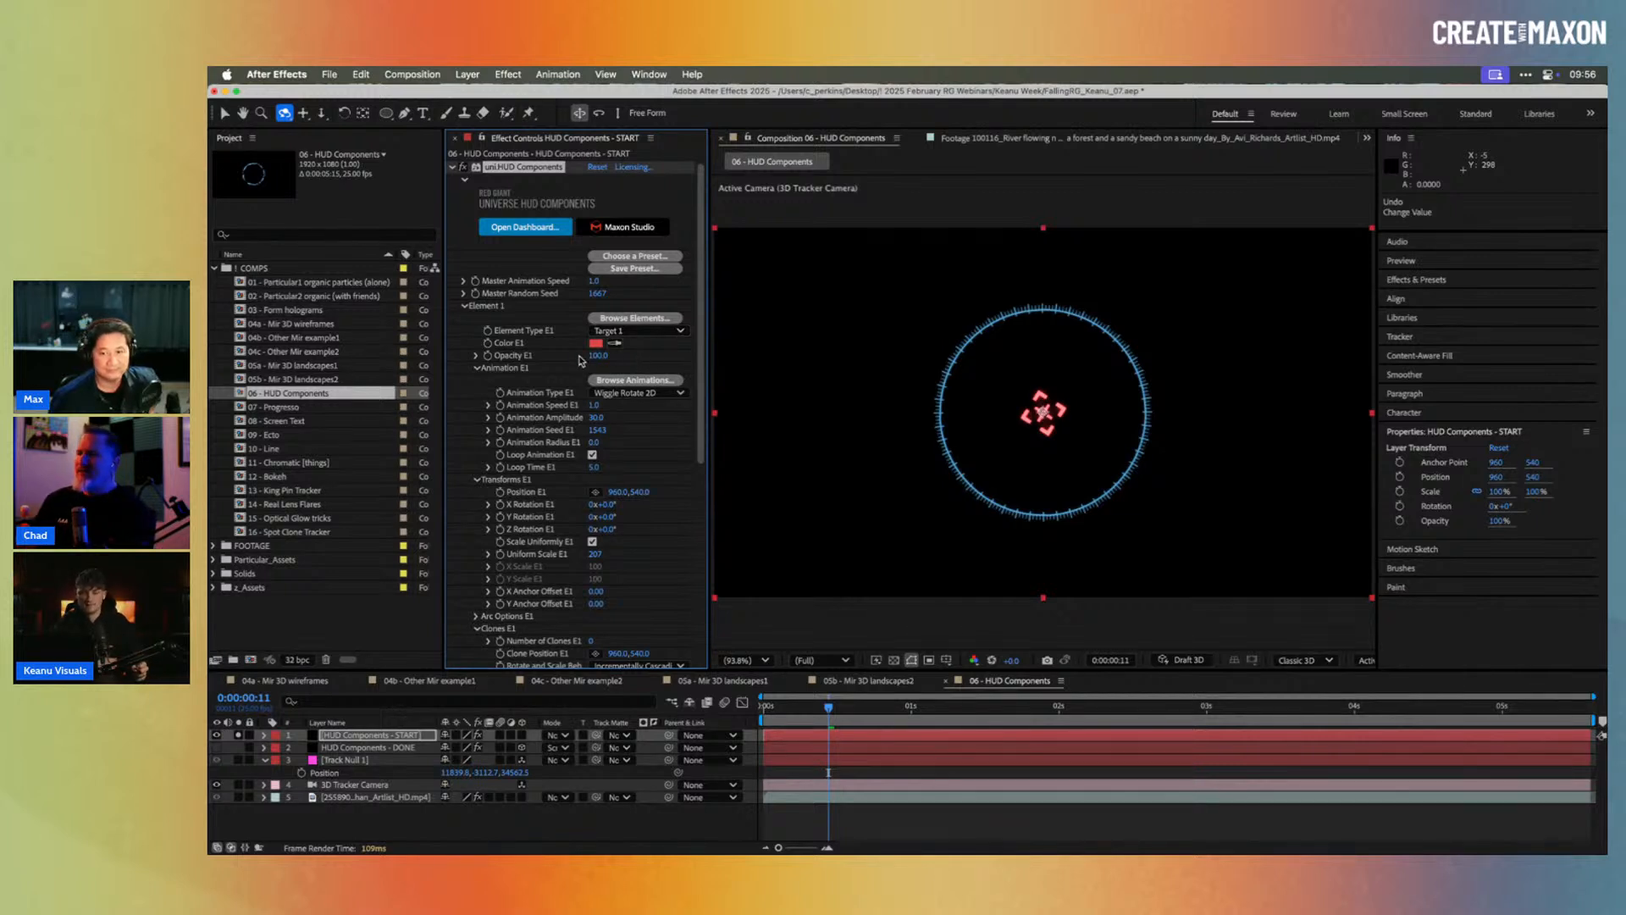
pyautogui.click(465, 306)
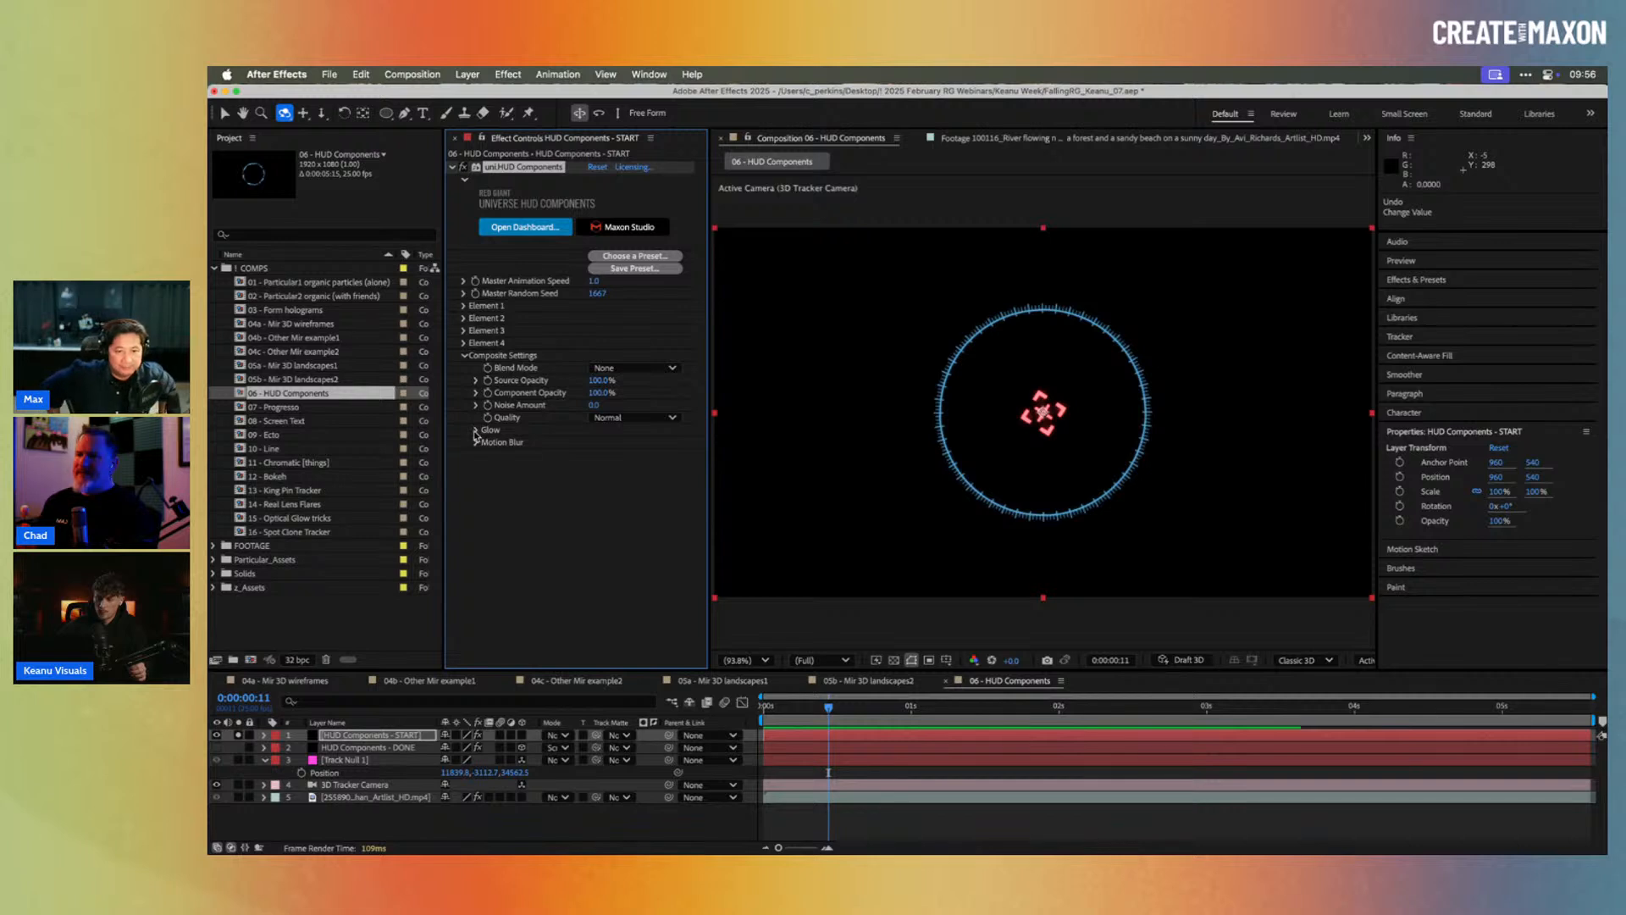
# Step: Set the HUD Components effect's glow intensity to 0 in the composite settings
pyautogui.click(464, 356)
pyautogui.click(464, 356)
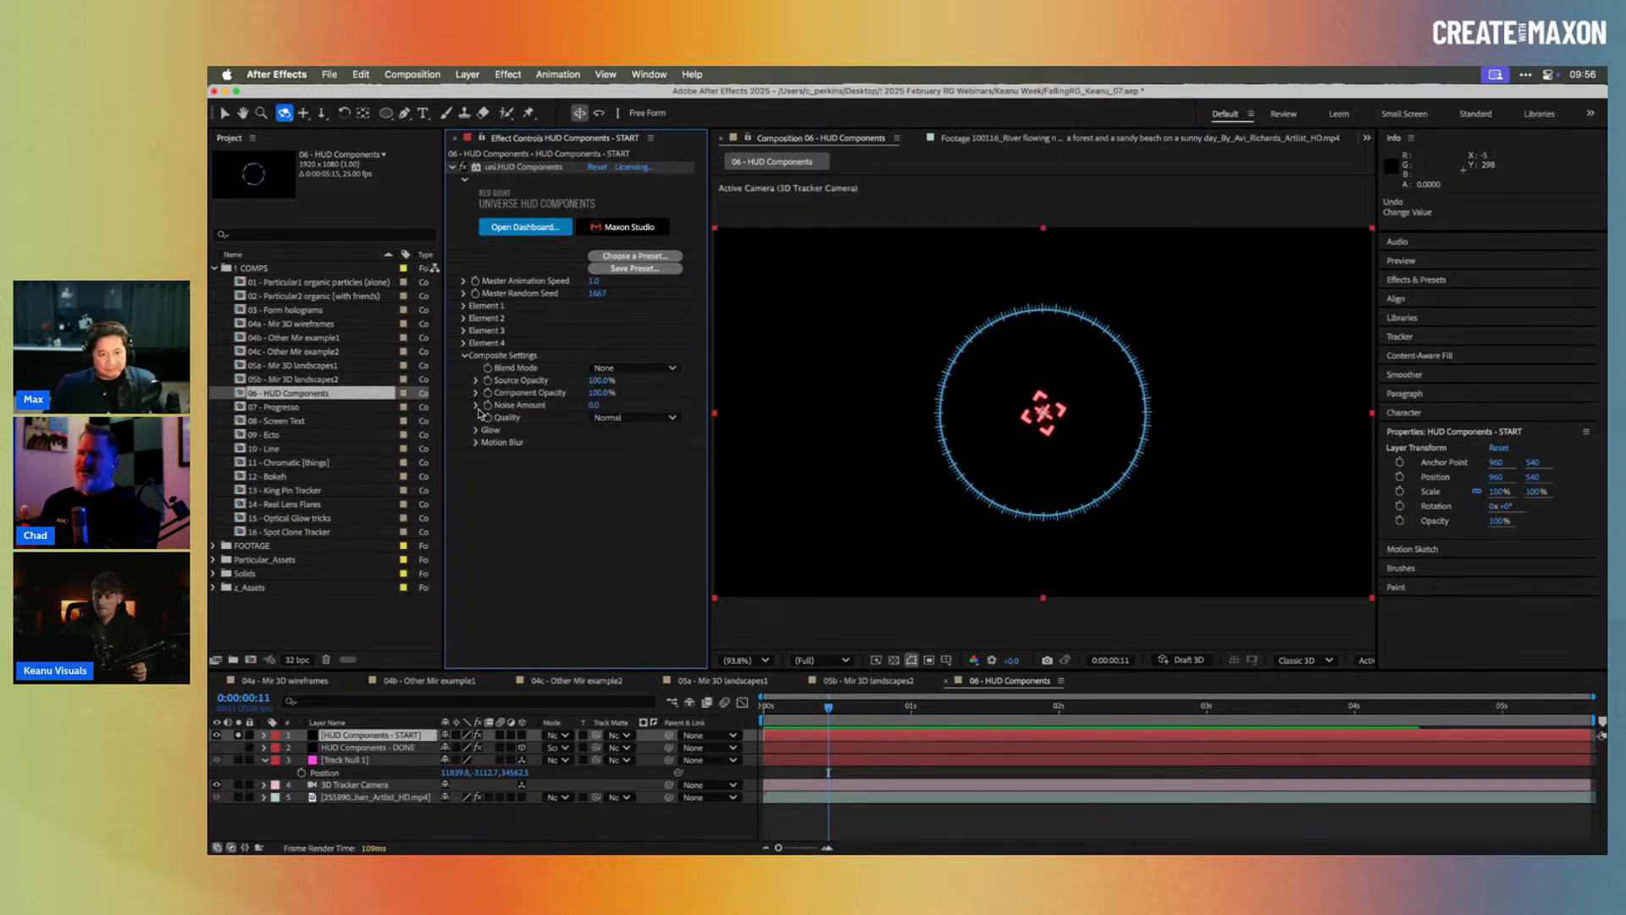
pyautogui.click(477, 431)
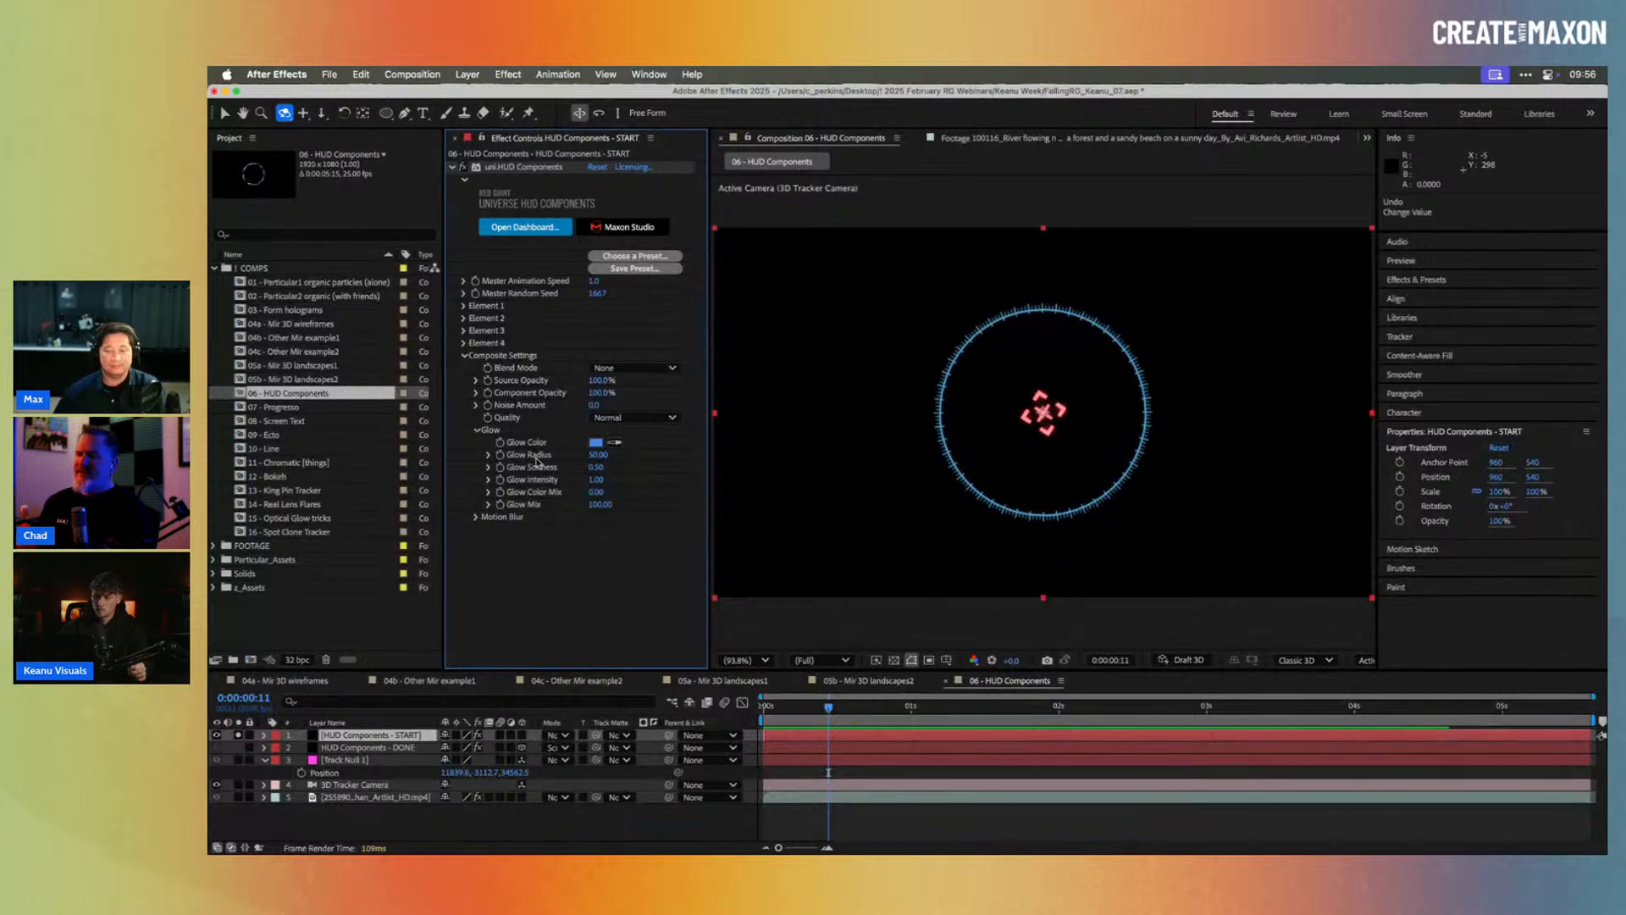
pyautogui.click(598, 480)
pyautogui.write('0')
pyautogui.press('Return')
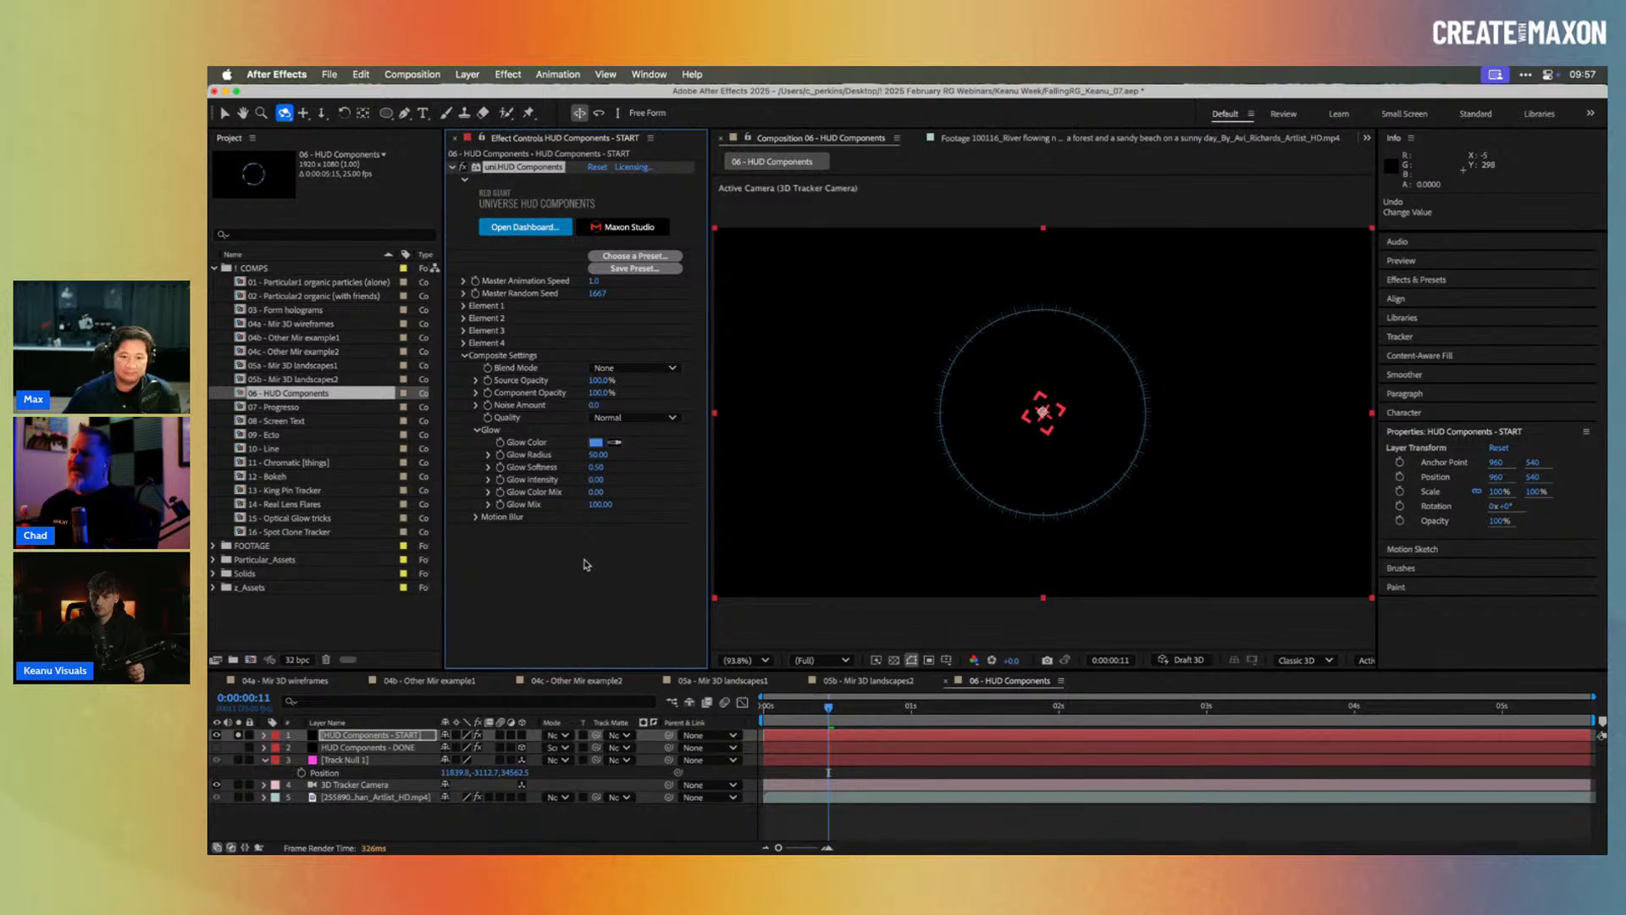
# Step: Apply Optical Glow to the HUD Components - START layer and raise its amount to about 102
pyautogui.hotkey('ctrl', 'space')
pyautogui.write('optical')
pyautogui.press('Return')
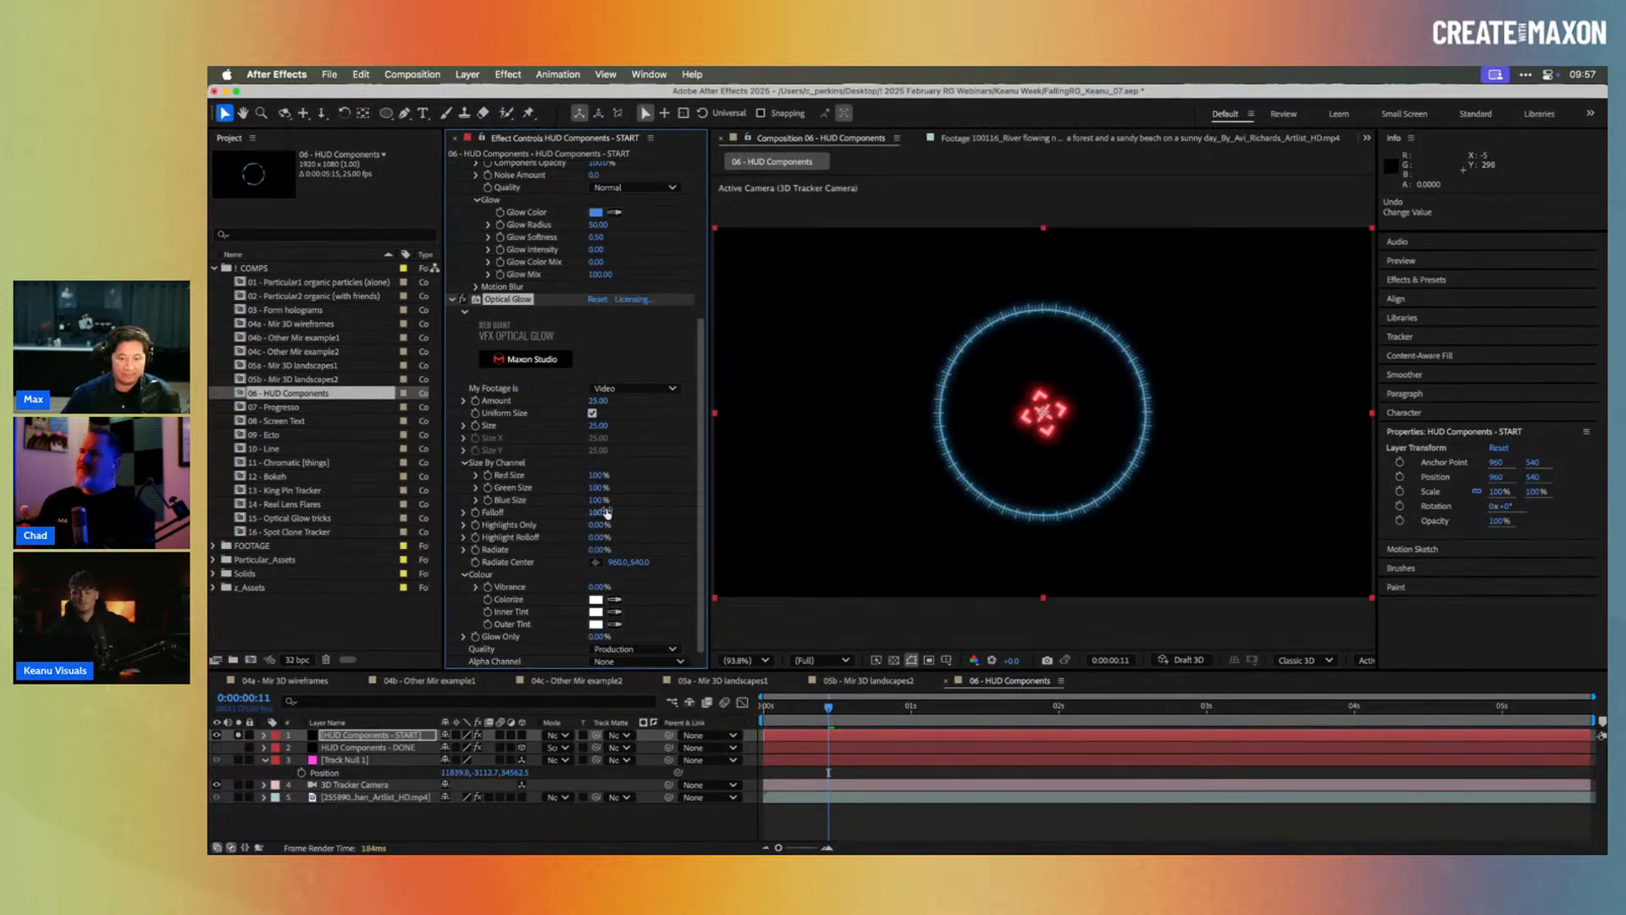
pyautogui.moveTo(618, 400)
pyautogui.mouseDown()
pyautogui.moveTo(681, 395)
pyautogui.moveTo(581, 405)
pyautogui.moveTo(644, 395)
pyautogui.mouseUp()
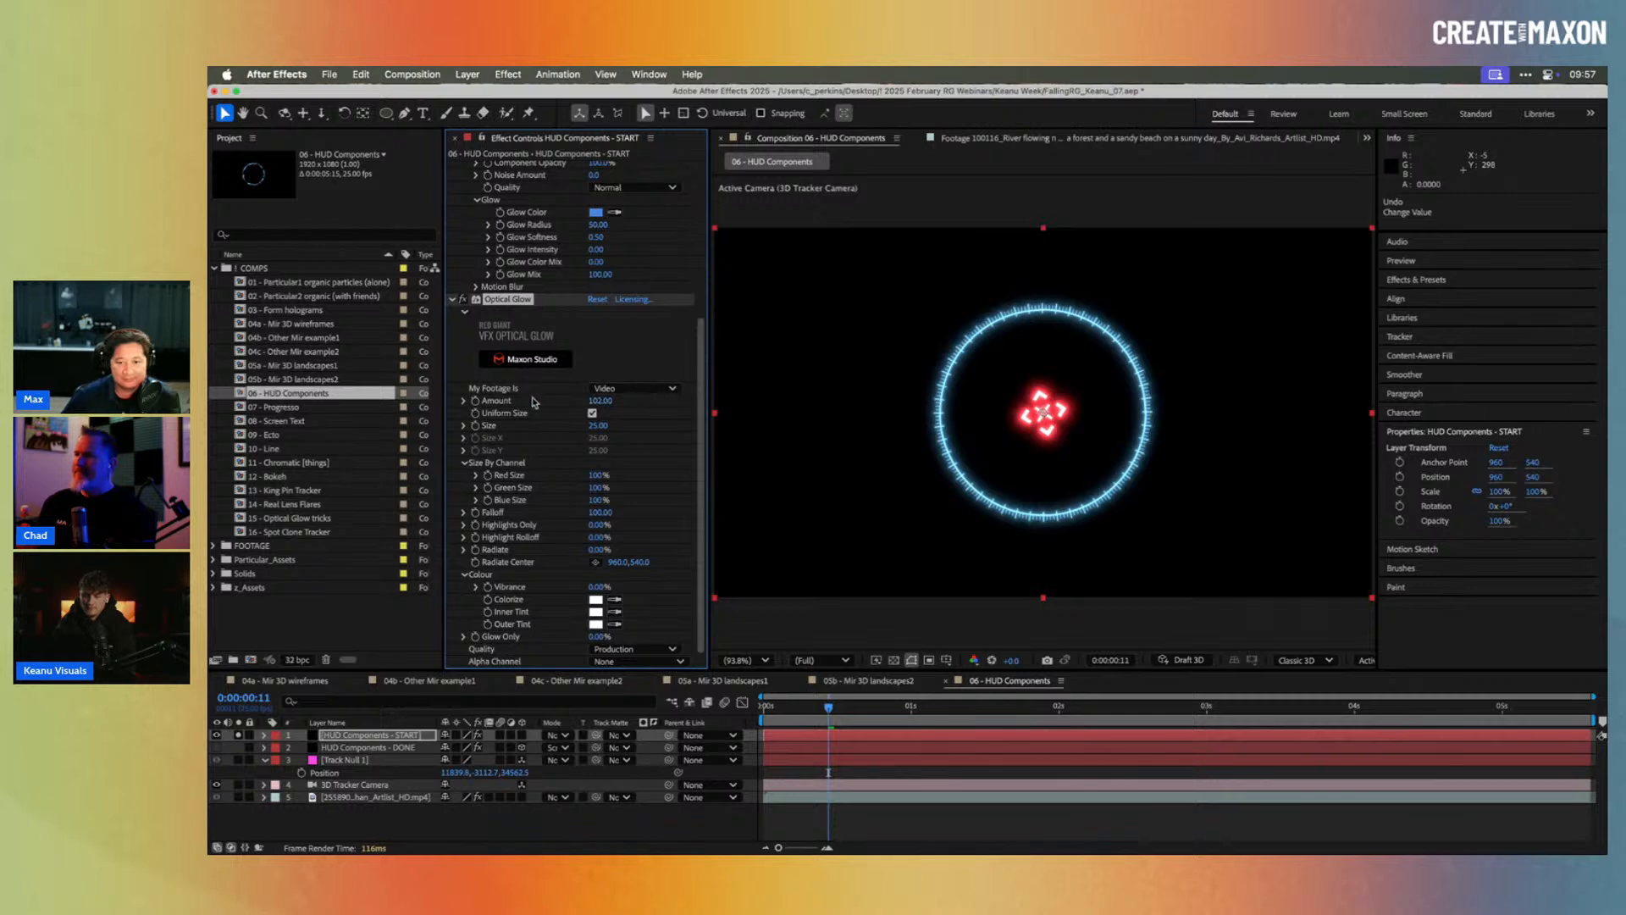
pyautogui.click(454, 300)
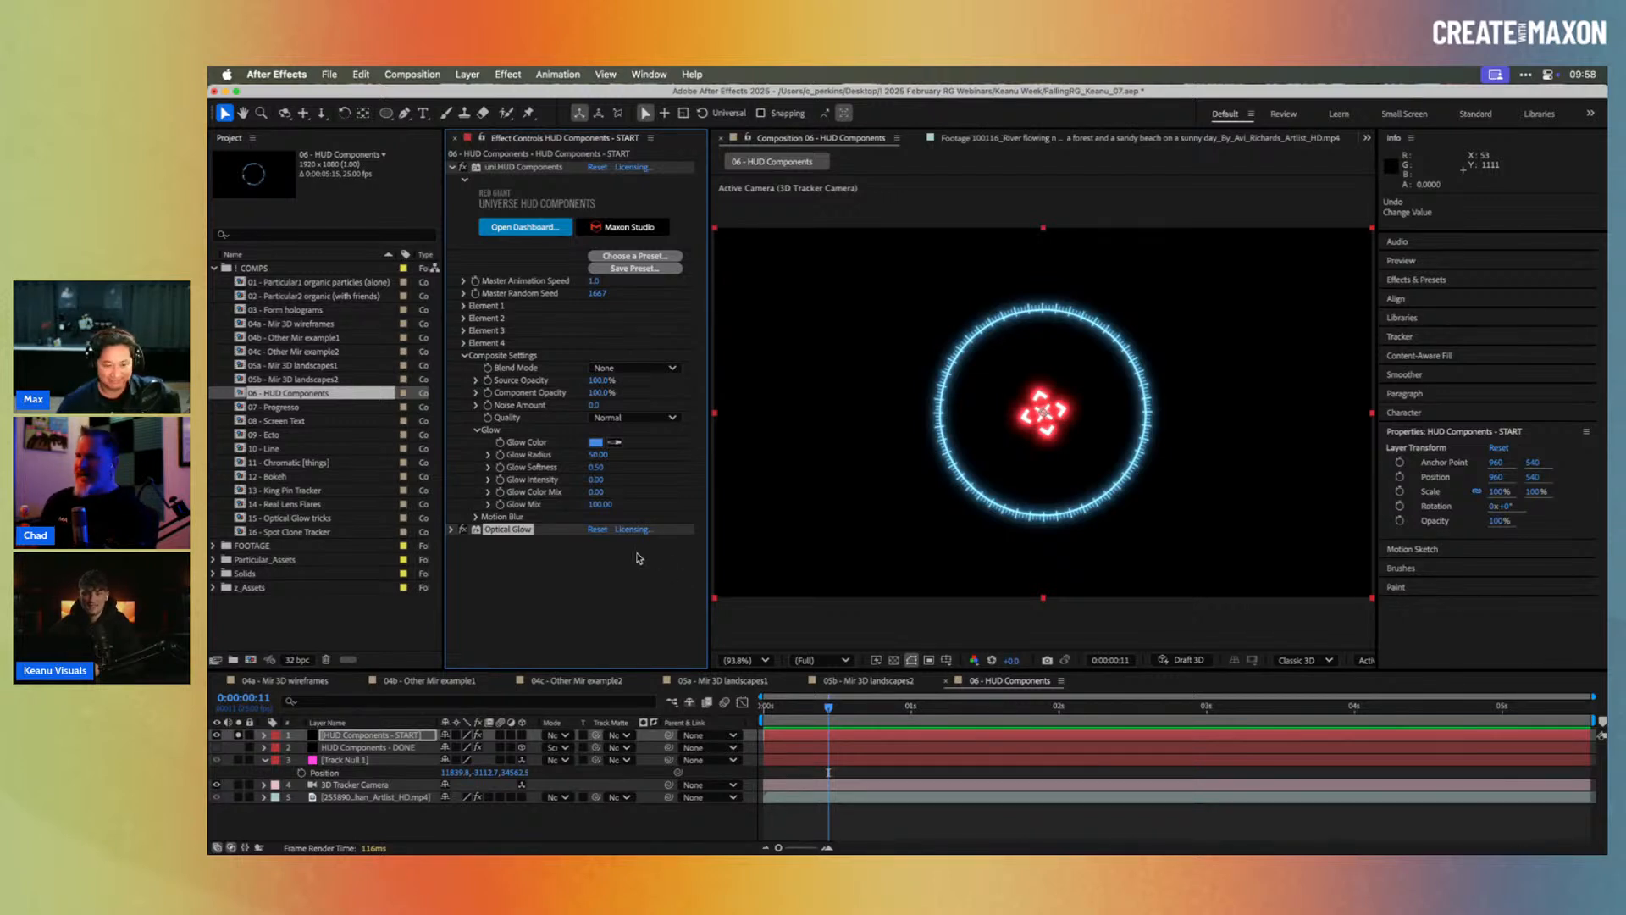
# Step: Open the 07 - Progresso composition and preview the speedometer at frame 15 by temporarily hiding the Progresso - Basic layer
pyautogui.doubleClick(282, 408)
pyautogui.click(796, 707)
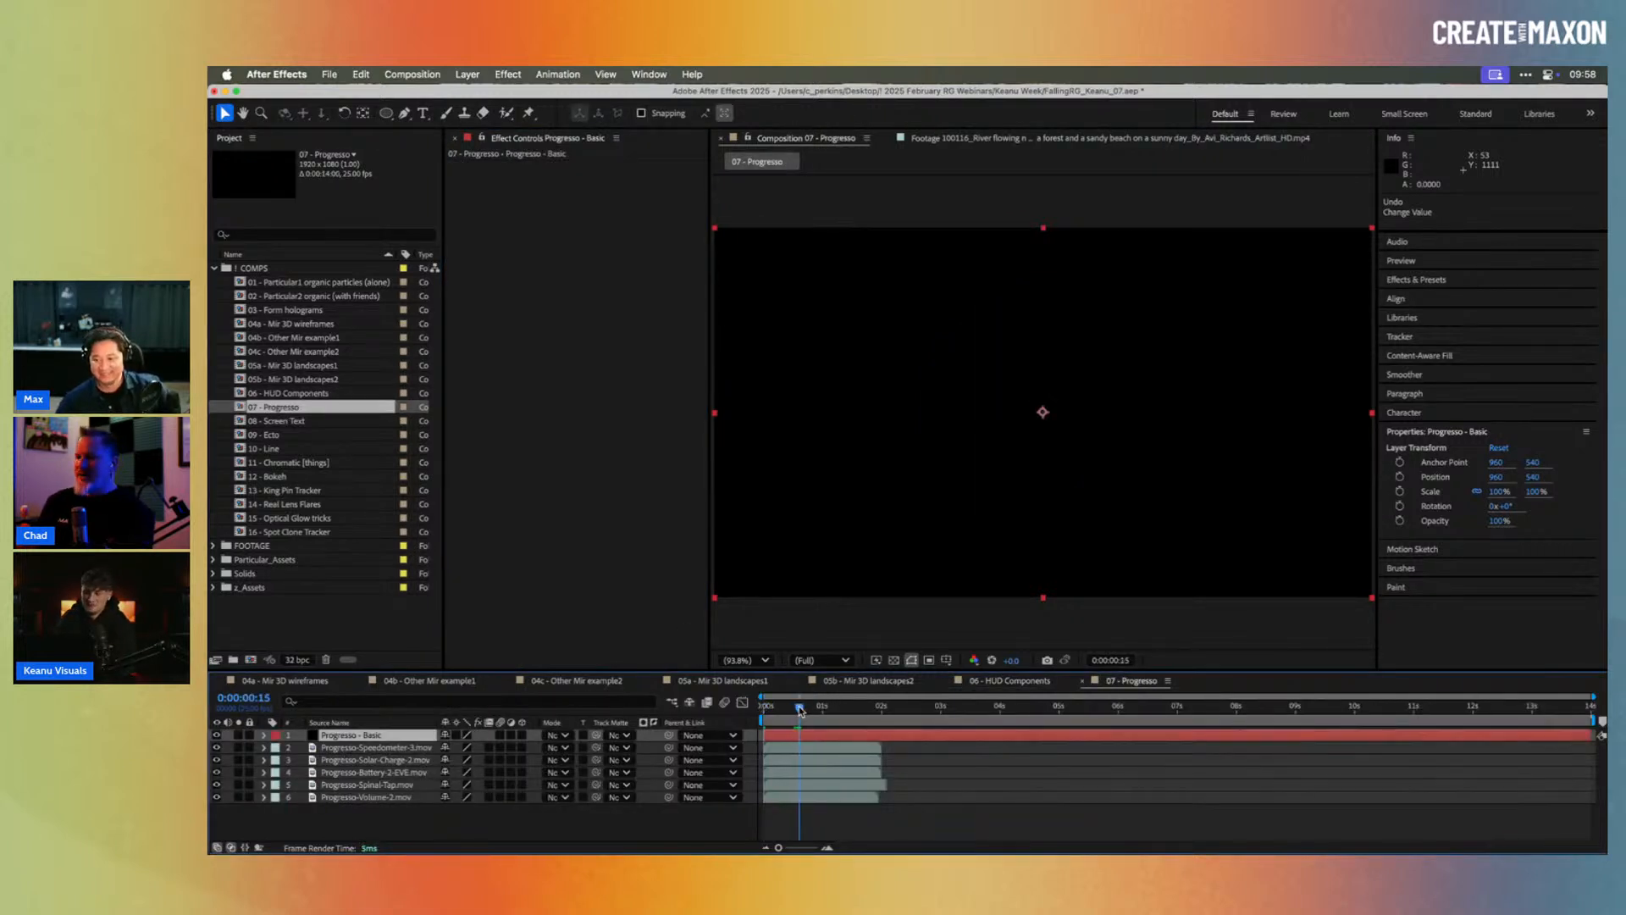
pyautogui.click(217, 735)
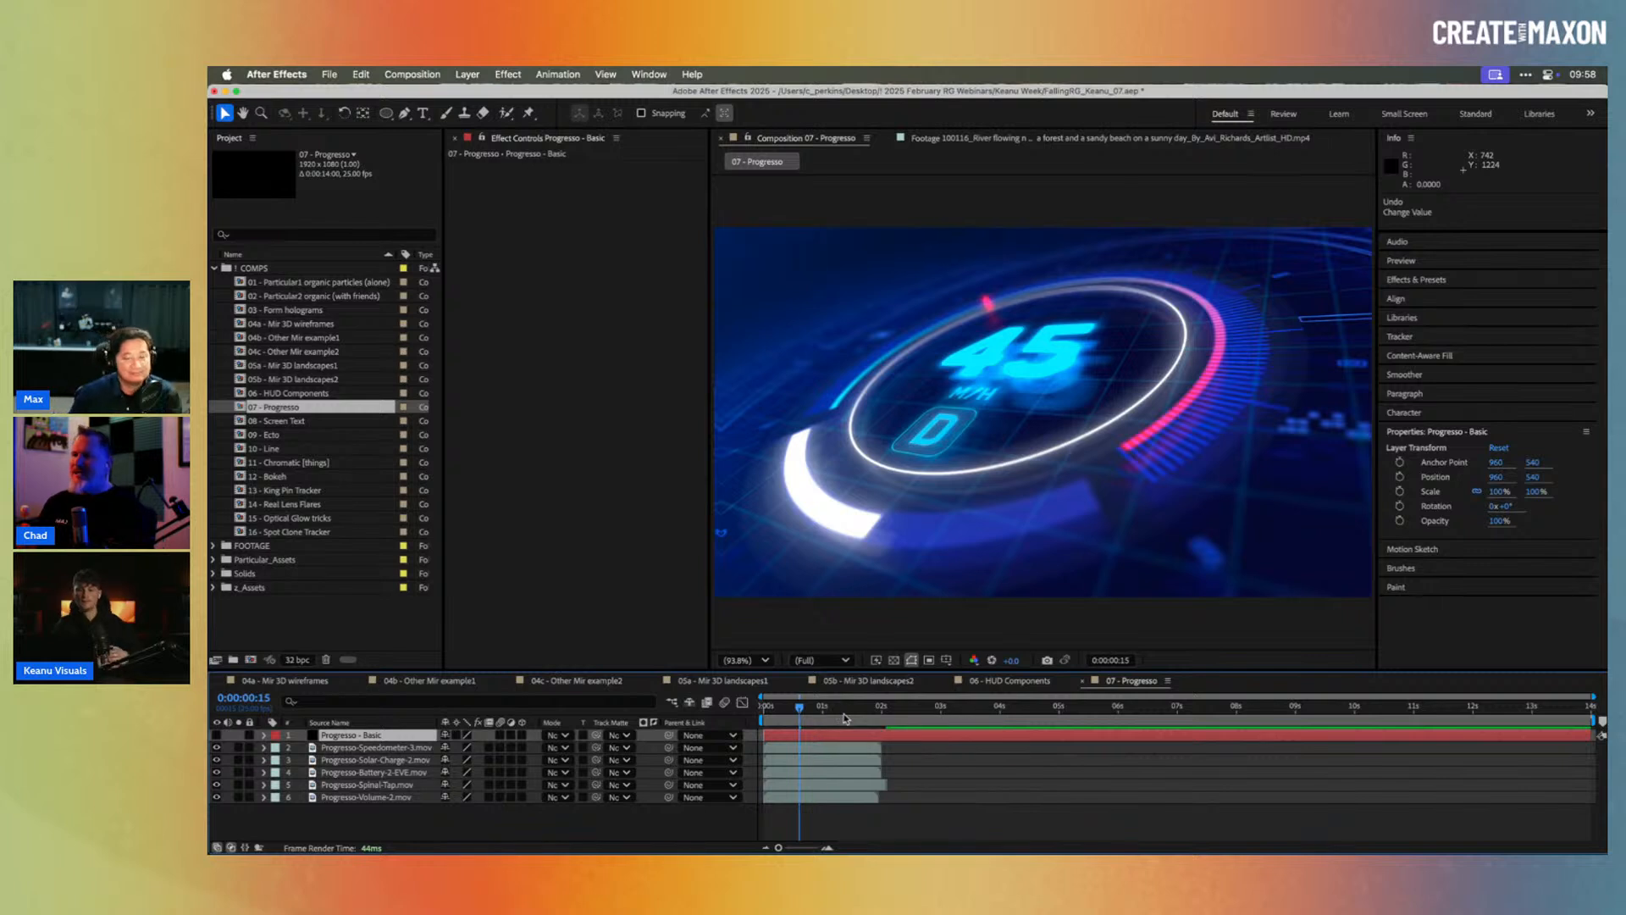
pyautogui.click(216, 734)
# Step: Apply uni.Progresso to the Progresso - Basic layer, viewed solo, and lower its progress to 73
pyautogui.hotkey('ctrl', 'space')
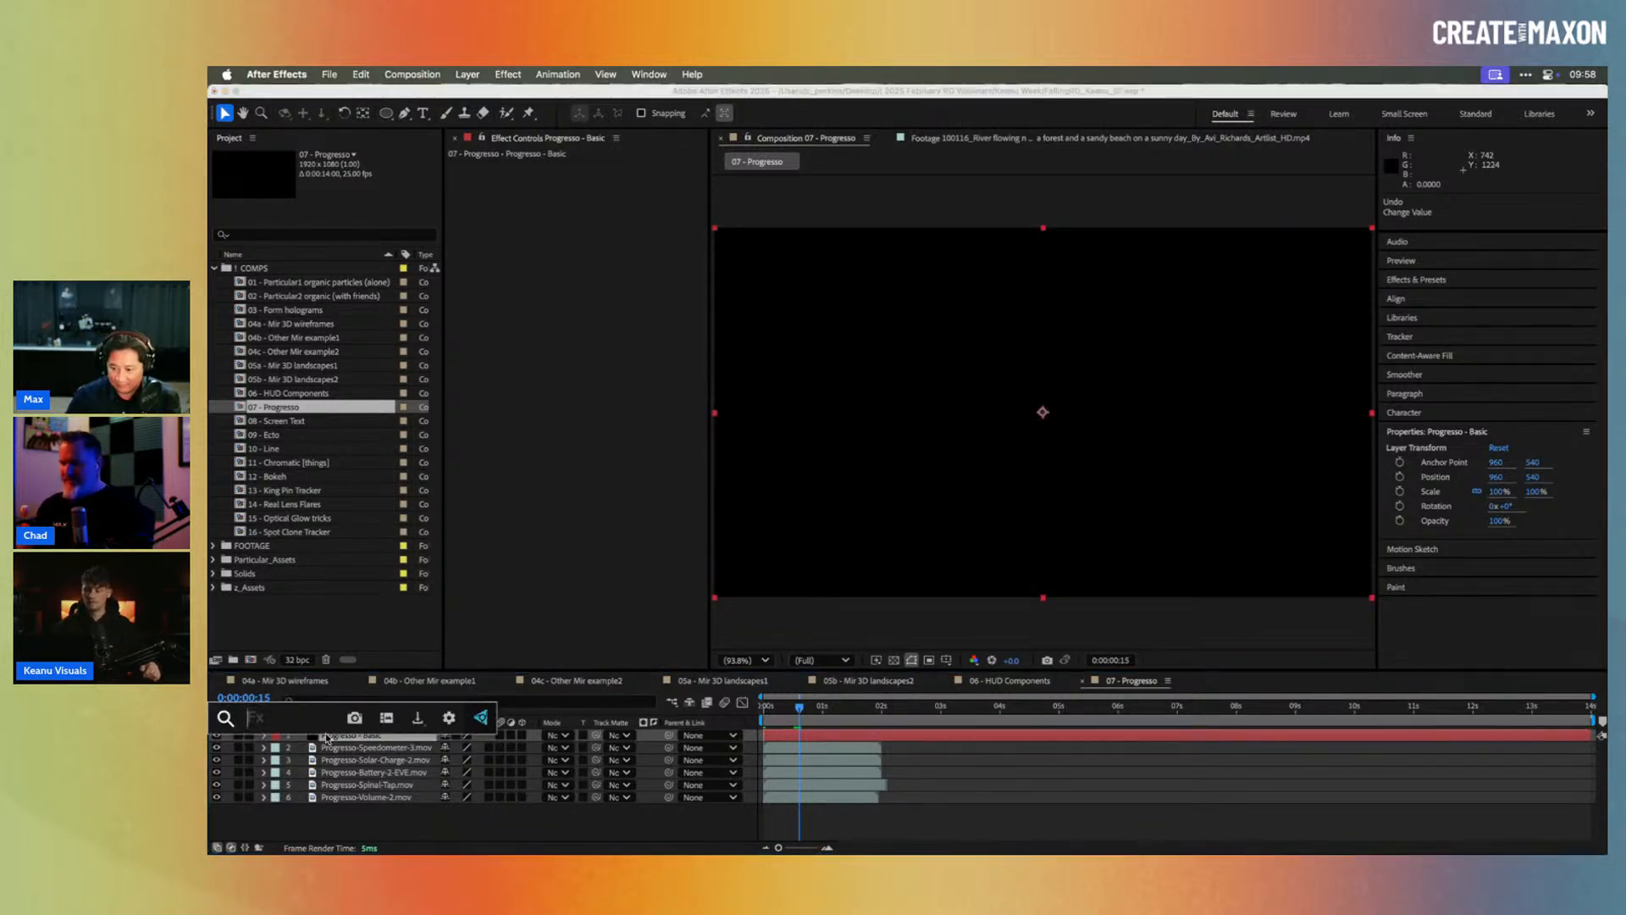
pyautogui.write('pro')
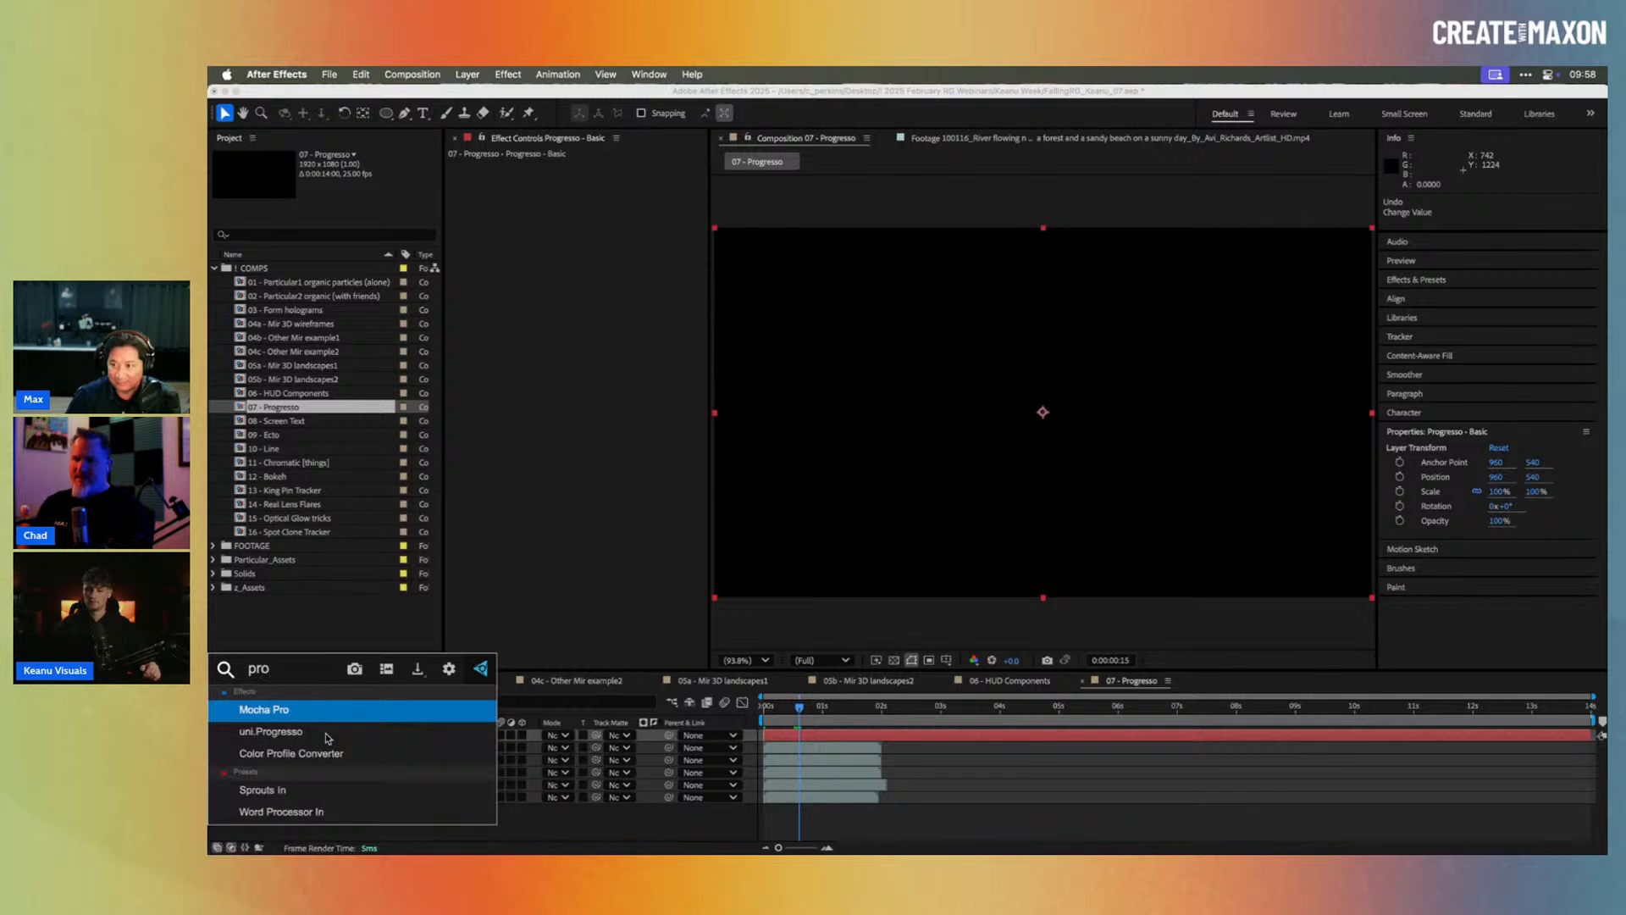
pyautogui.click(327, 733)
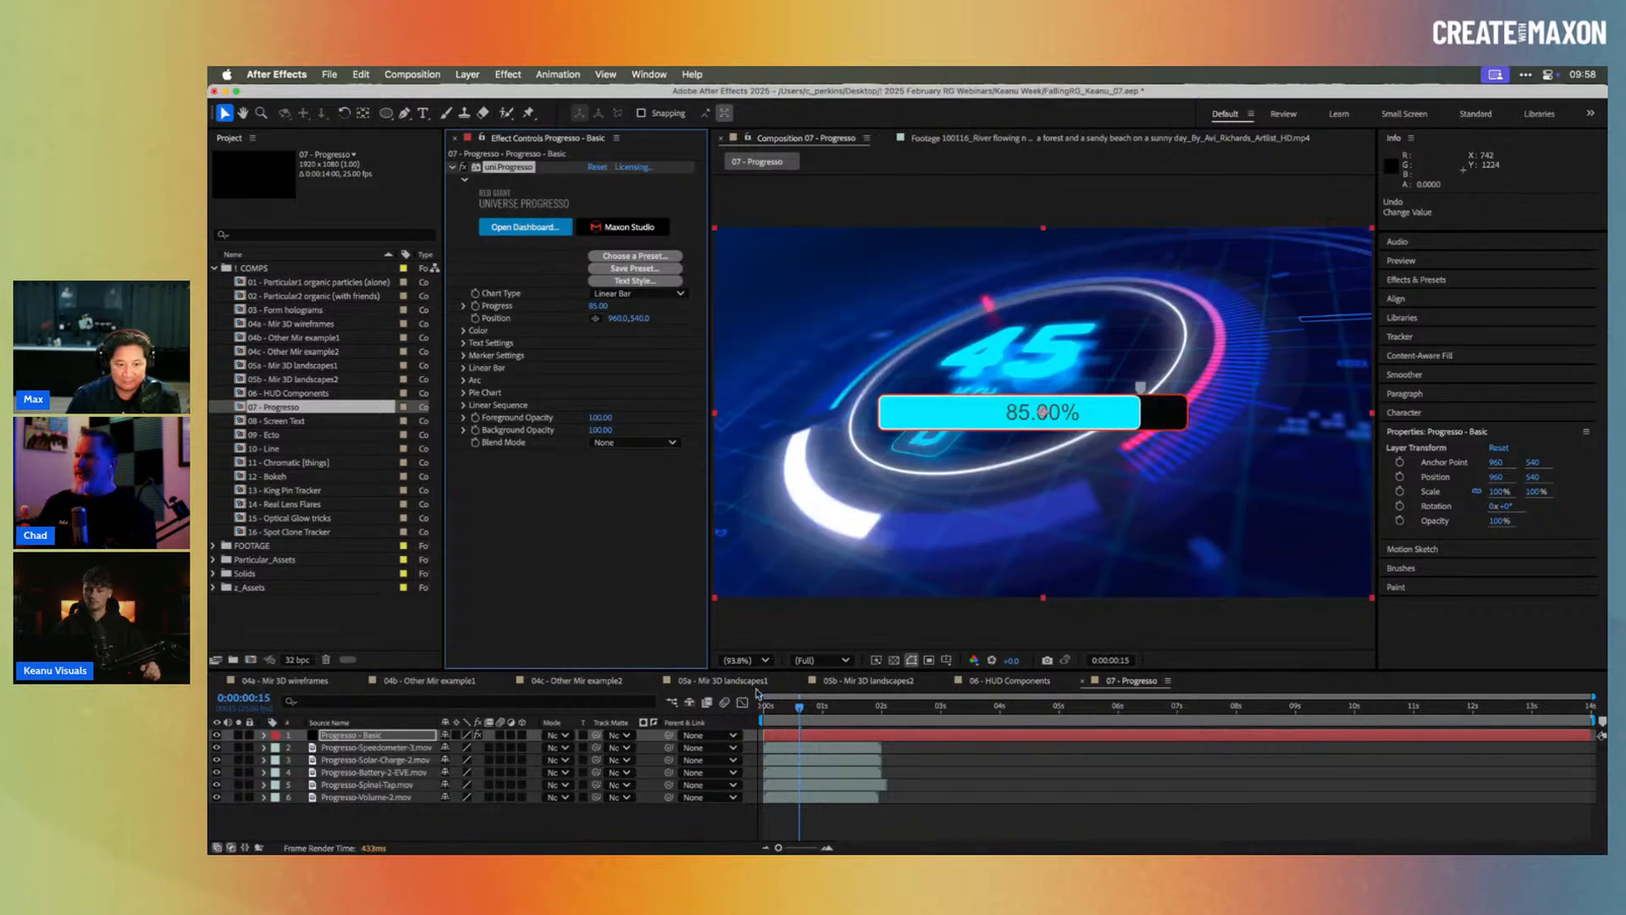
pyautogui.click(238, 734)
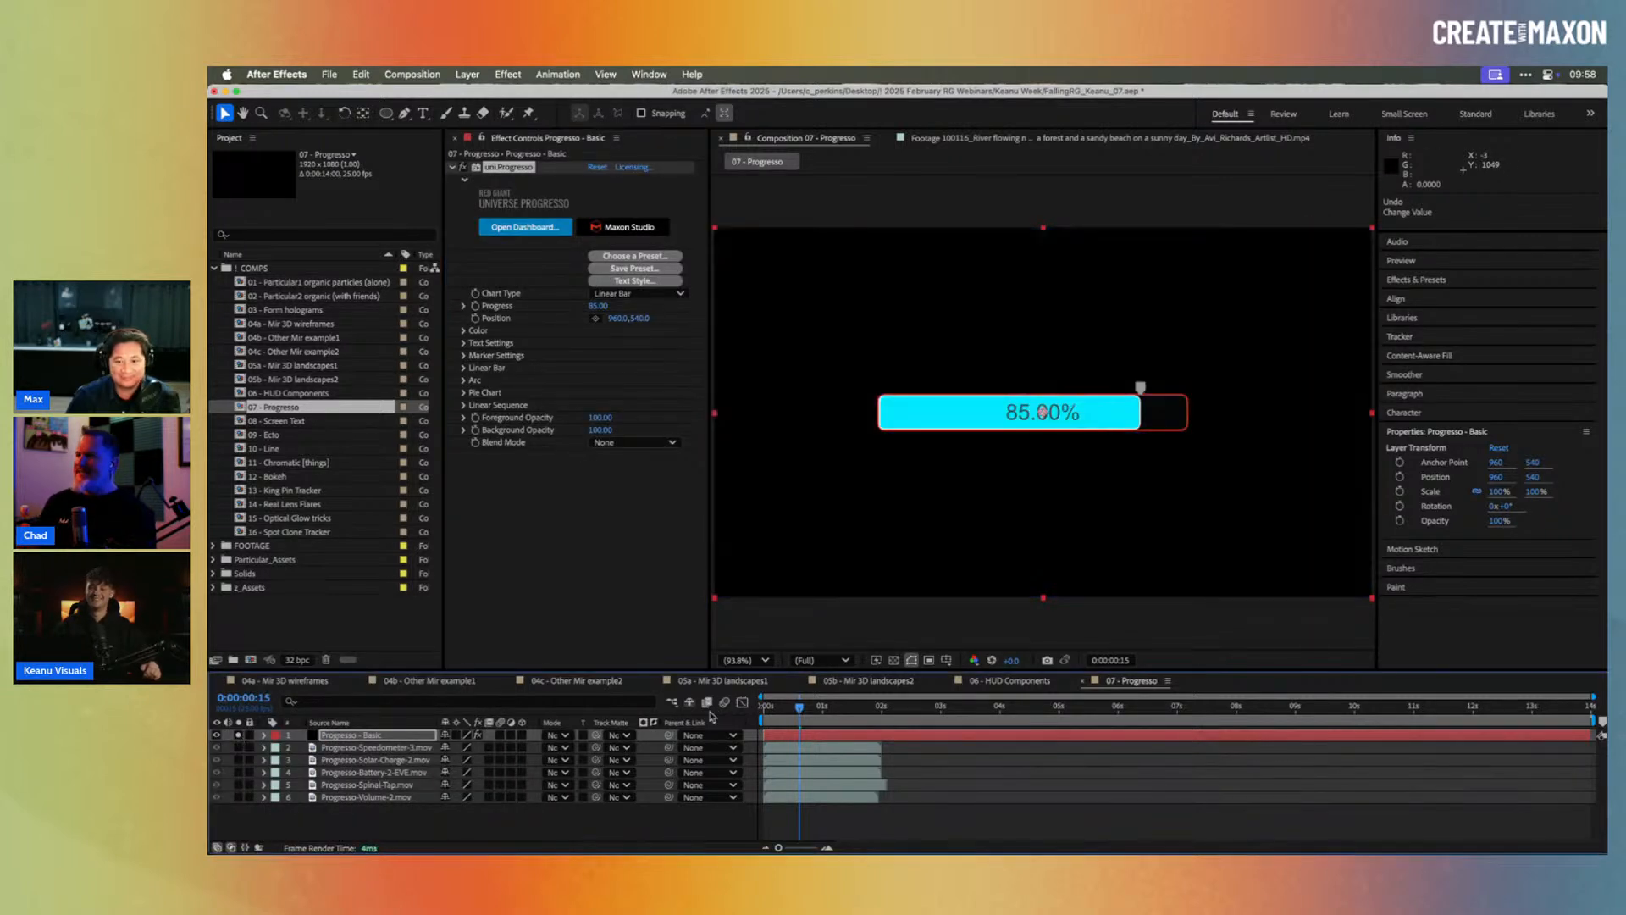
pyautogui.moveTo(598, 306)
pyautogui.mouseDown()
pyautogui.moveTo(568, 307)
pyautogui.moveTo(598, 306)
pyautogui.mouseUp()
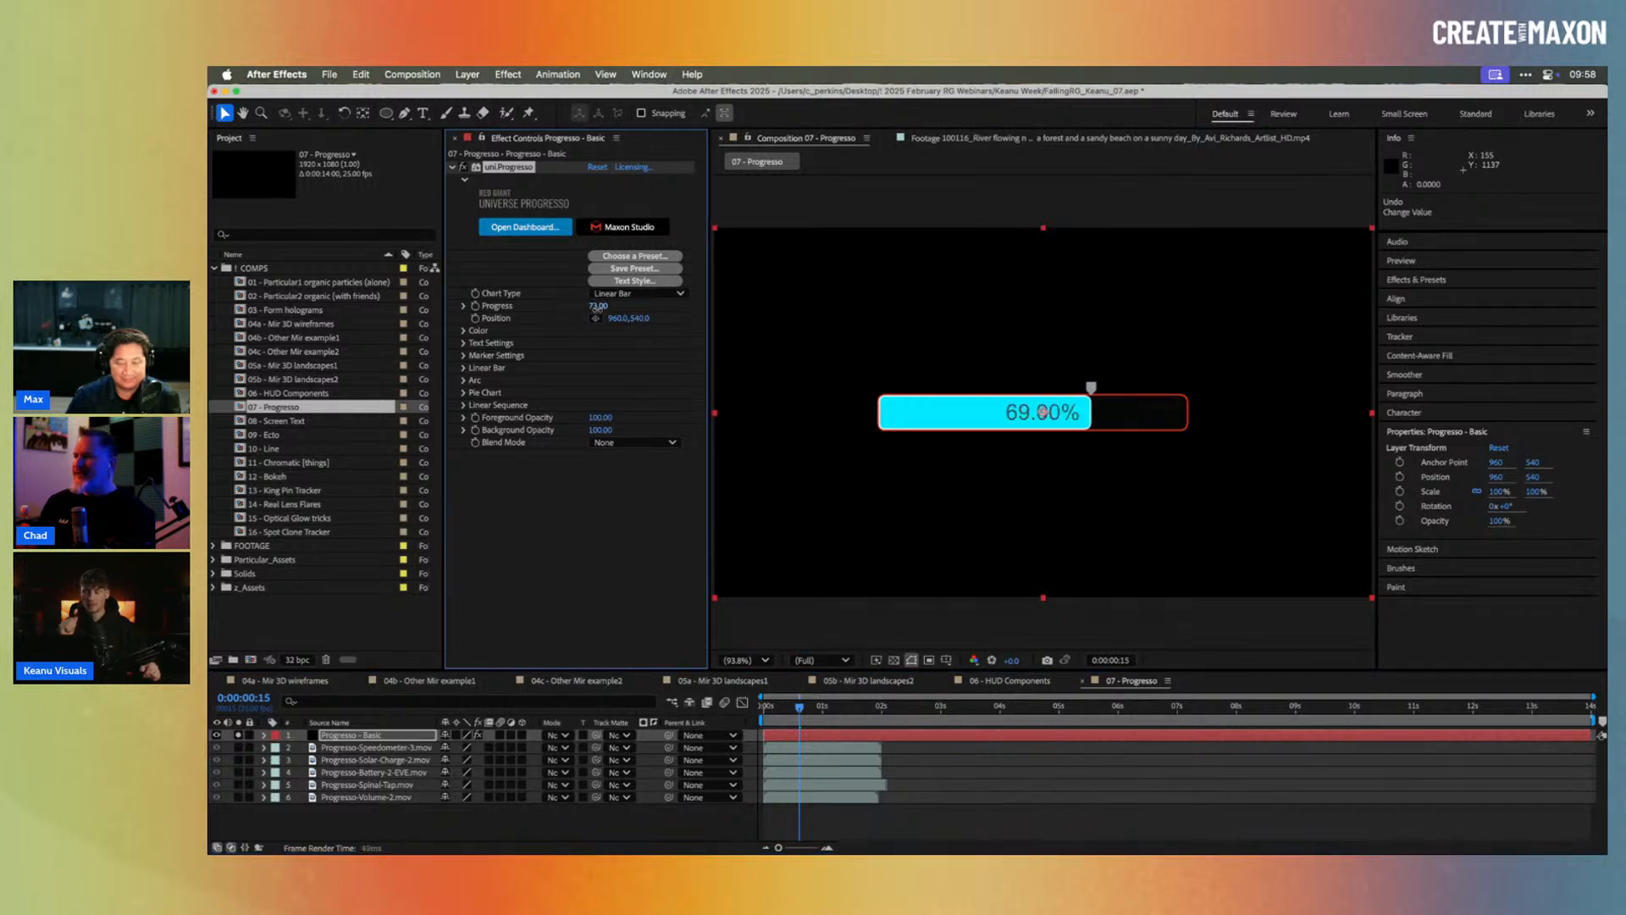
# Step: Hide the Progresso - Basic and Speedometer layers while scrubbing through the speedometer and solar charge examples
pyautogui.click(218, 736)
pyautogui.moveTo(791, 710)
pyautogui.mouseDown()
pyautogui.moveTo(988, 709)
pyautogui.moveTo(806, 709)
pyautogui.mouseUp()
pyautogui.click(216, 747)
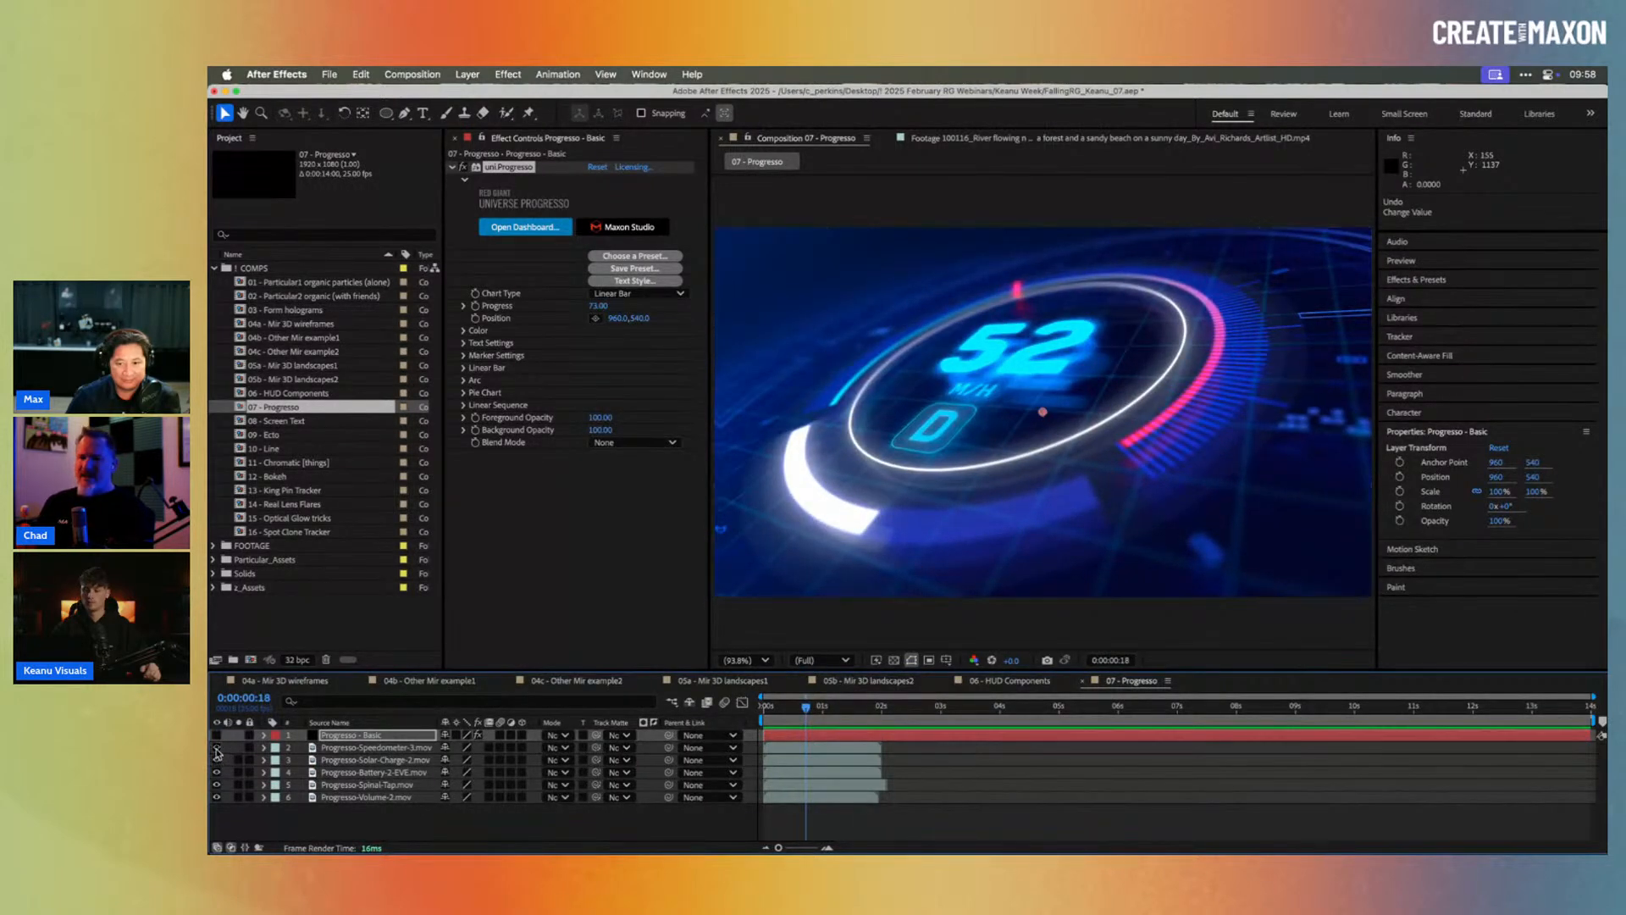
pyautogui.moveTo(771, 710); pyautogui.dragTo(805, 711)
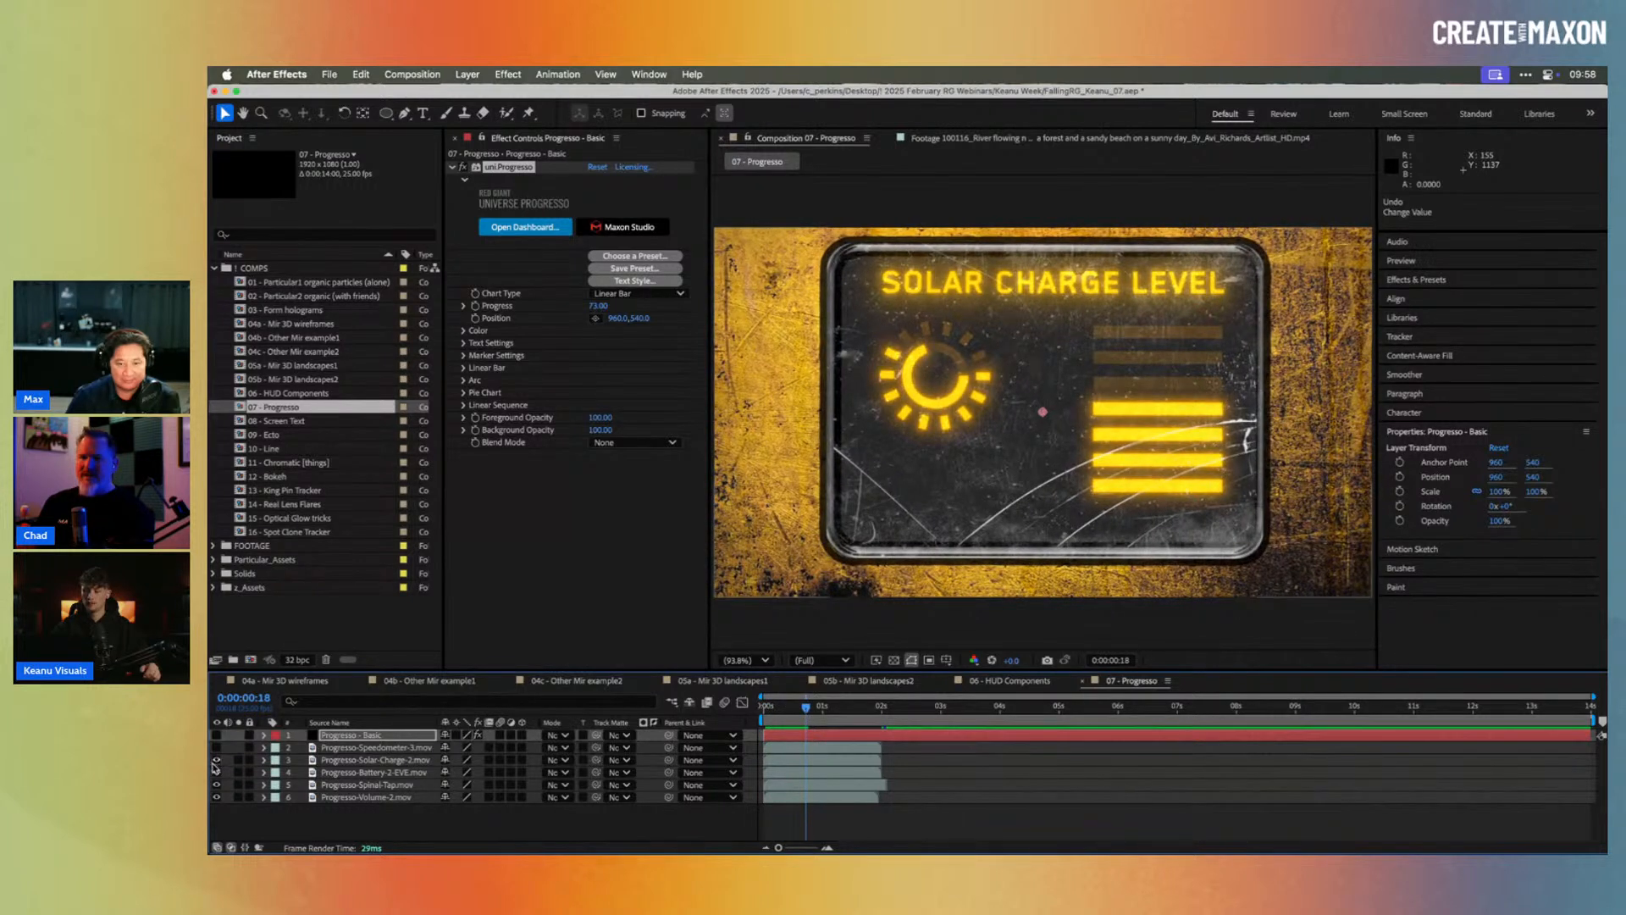
pyautogui.press('super+shift+a')
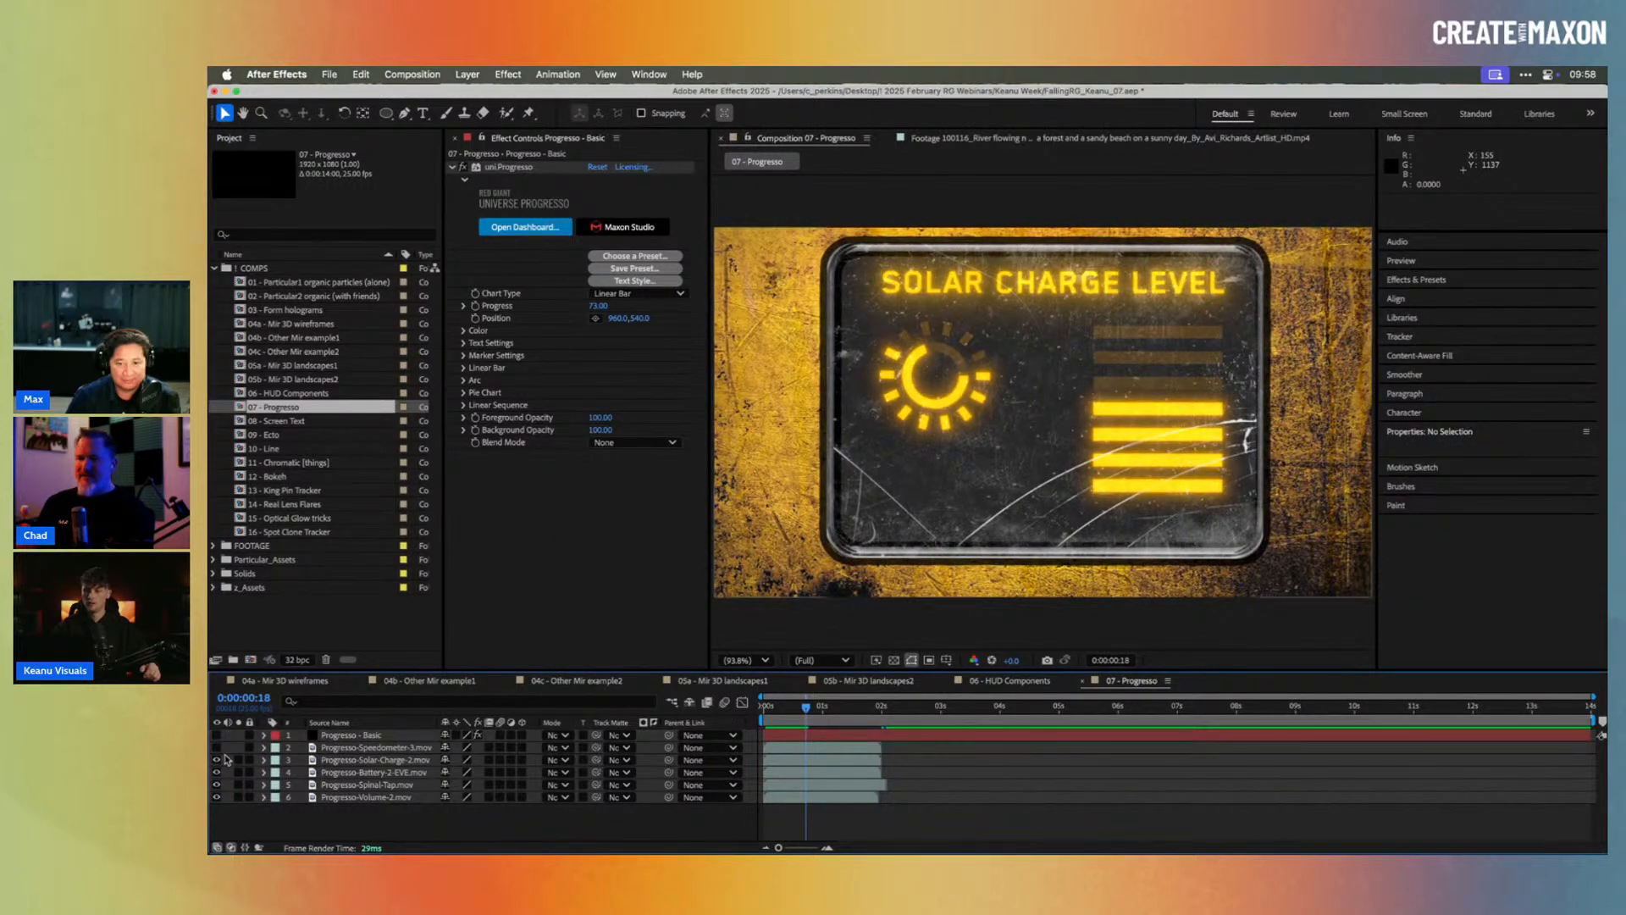
# Step: Hide the Solar-Charge and Battery layers while scrubbing through the battery and volume knob examples
pyautogui.click(216, 759)
pyautogui.moveTo(803, 710); pyautogui.dragTo(796, 715)
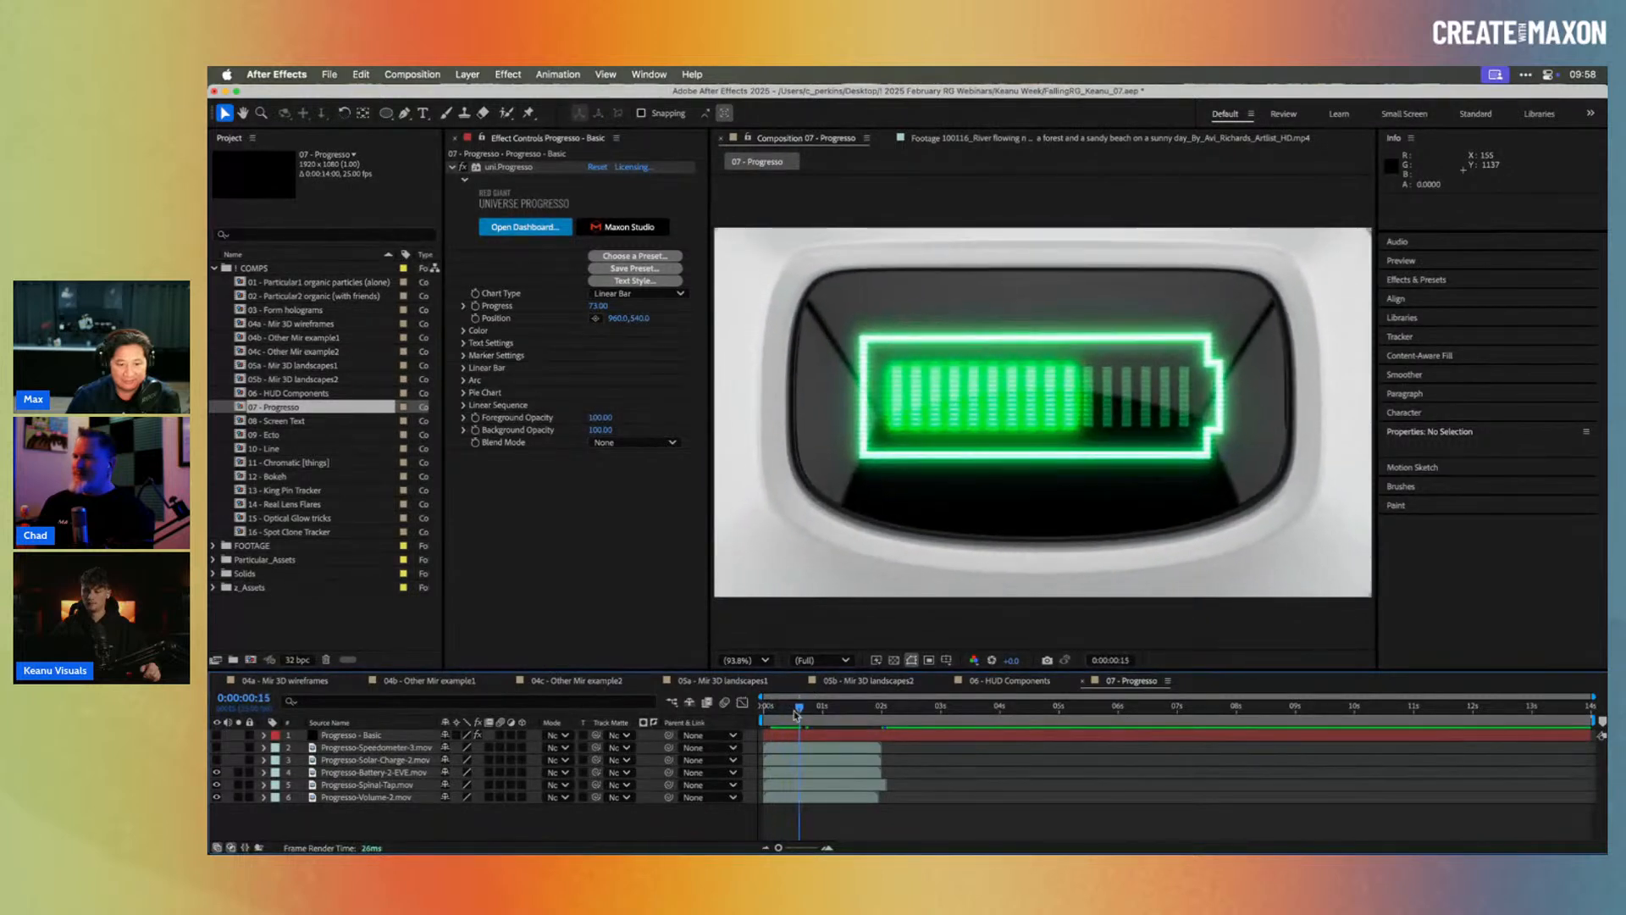
pyautogui.click(216, 772)
pyautogui.moveTo(777, 709); pyautogui.dragTo(838, 711)
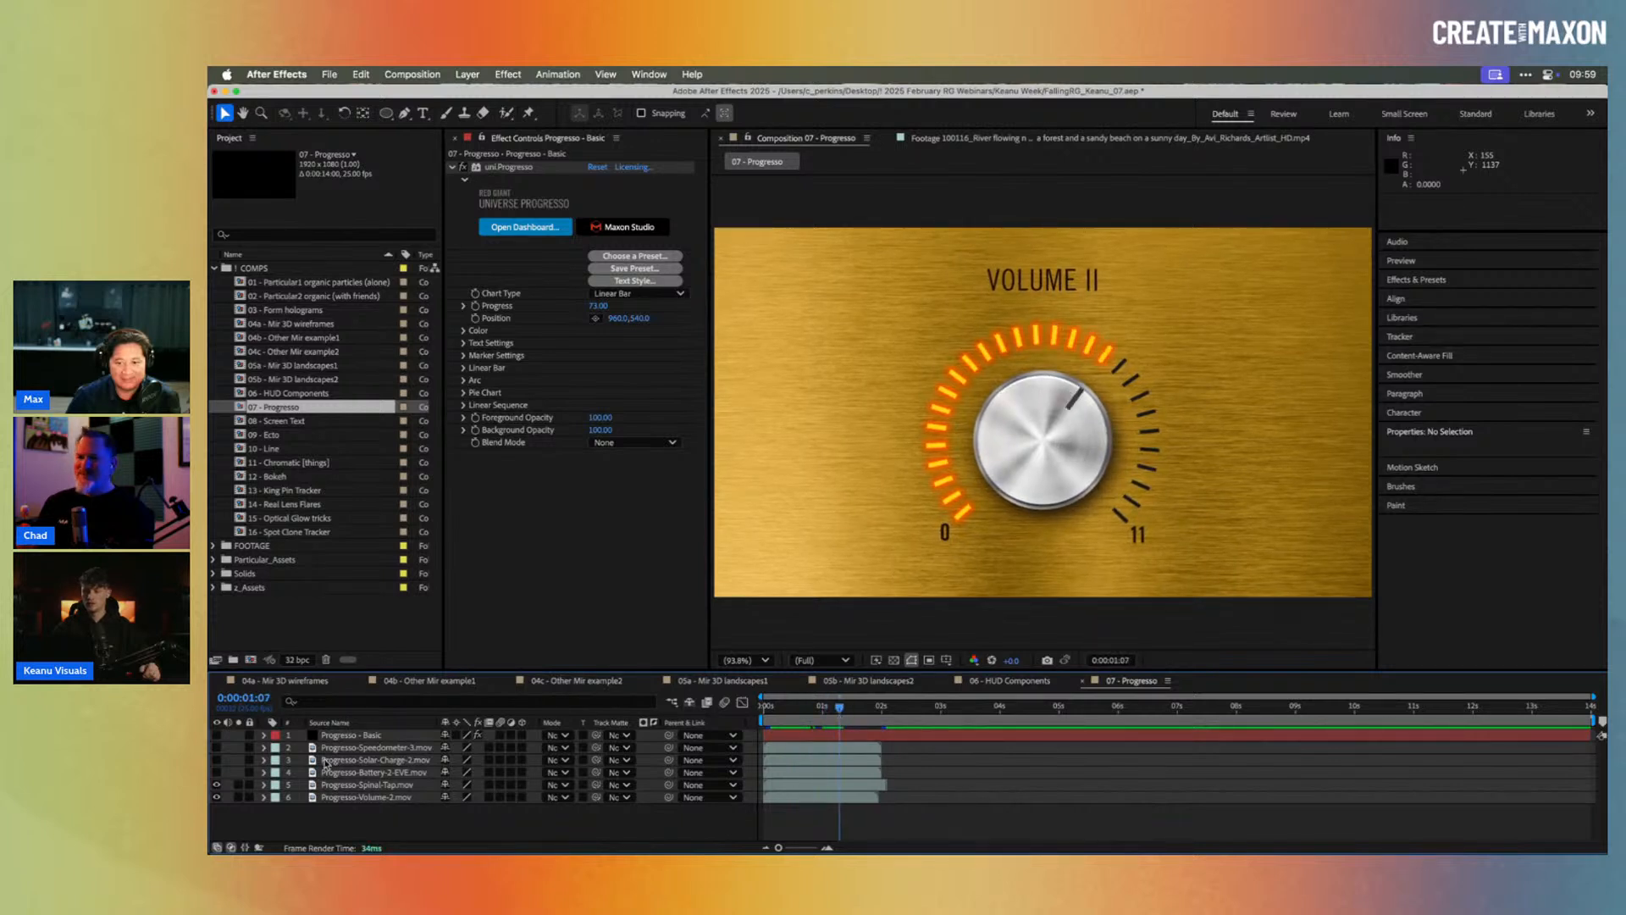
# Step: Hide the Spinal-Tap layer and scrub through the Progresso-Volume-2 example with three horizontal bars
pyautogui.click(216, 784)
pyautogui.click(797, 707)
pyautogui.moveTo(796, 707)
pyautogui.mouseDown()
pyautogui.moveTo(826, 711)
pyautogui.moveTo(811, 712)
pyautogui.mouseUp()
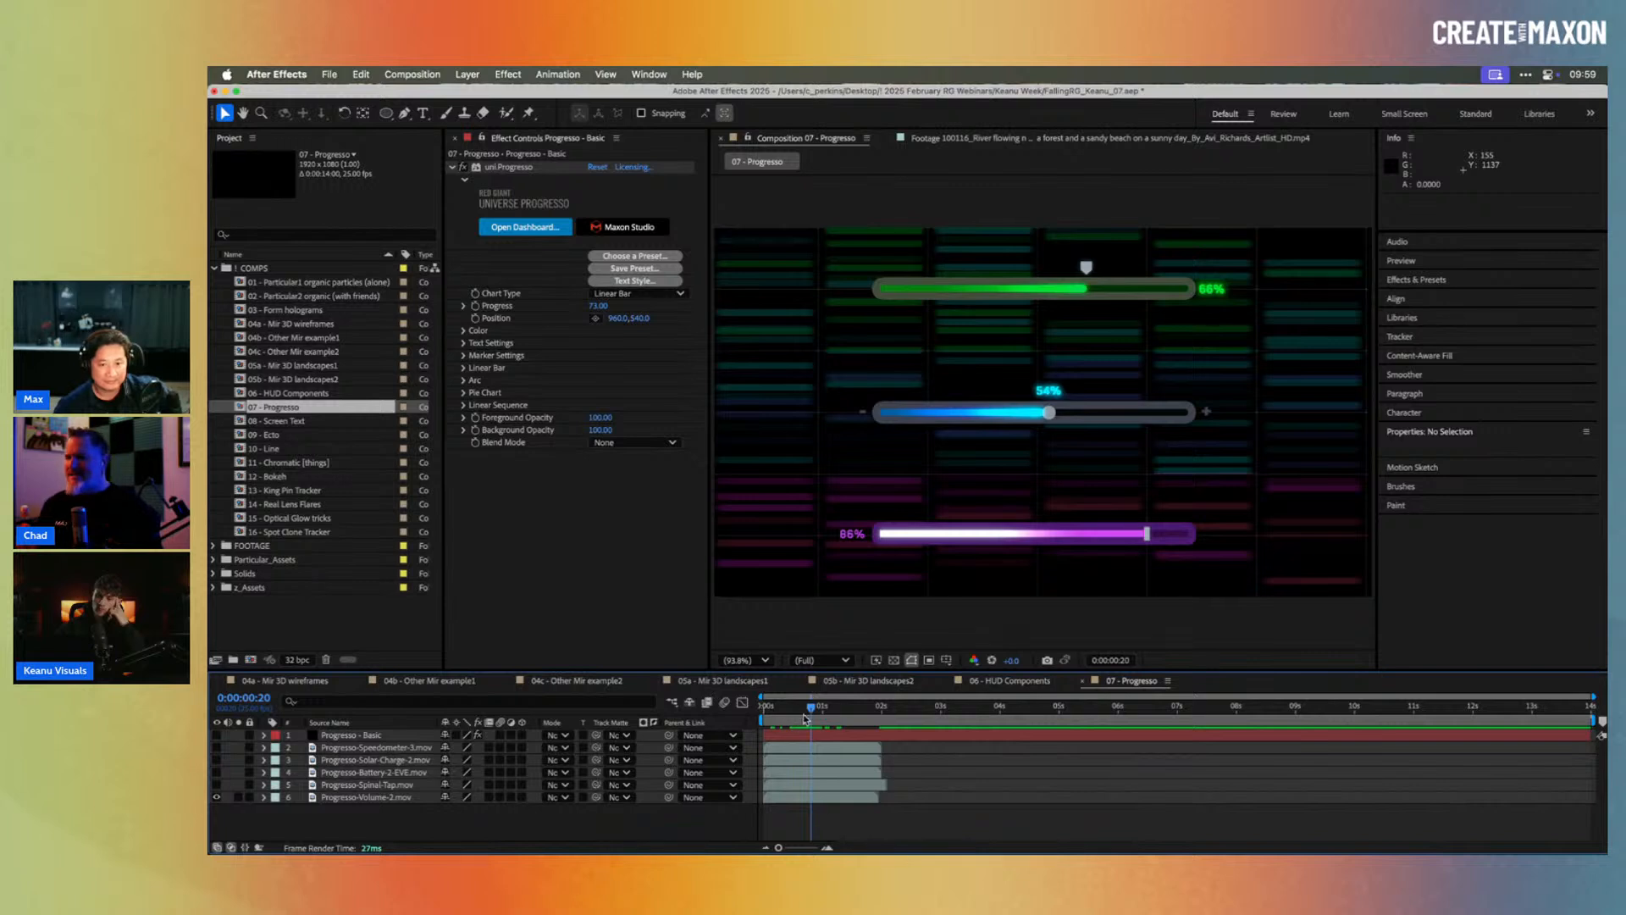
pyautogui.moveTo(811, 712)
pyautogui.mouseDown()
pyautogui.moveTo(784, 712)
pyautogui.moveTo(816, 711)
pyautogui.mouseUp()
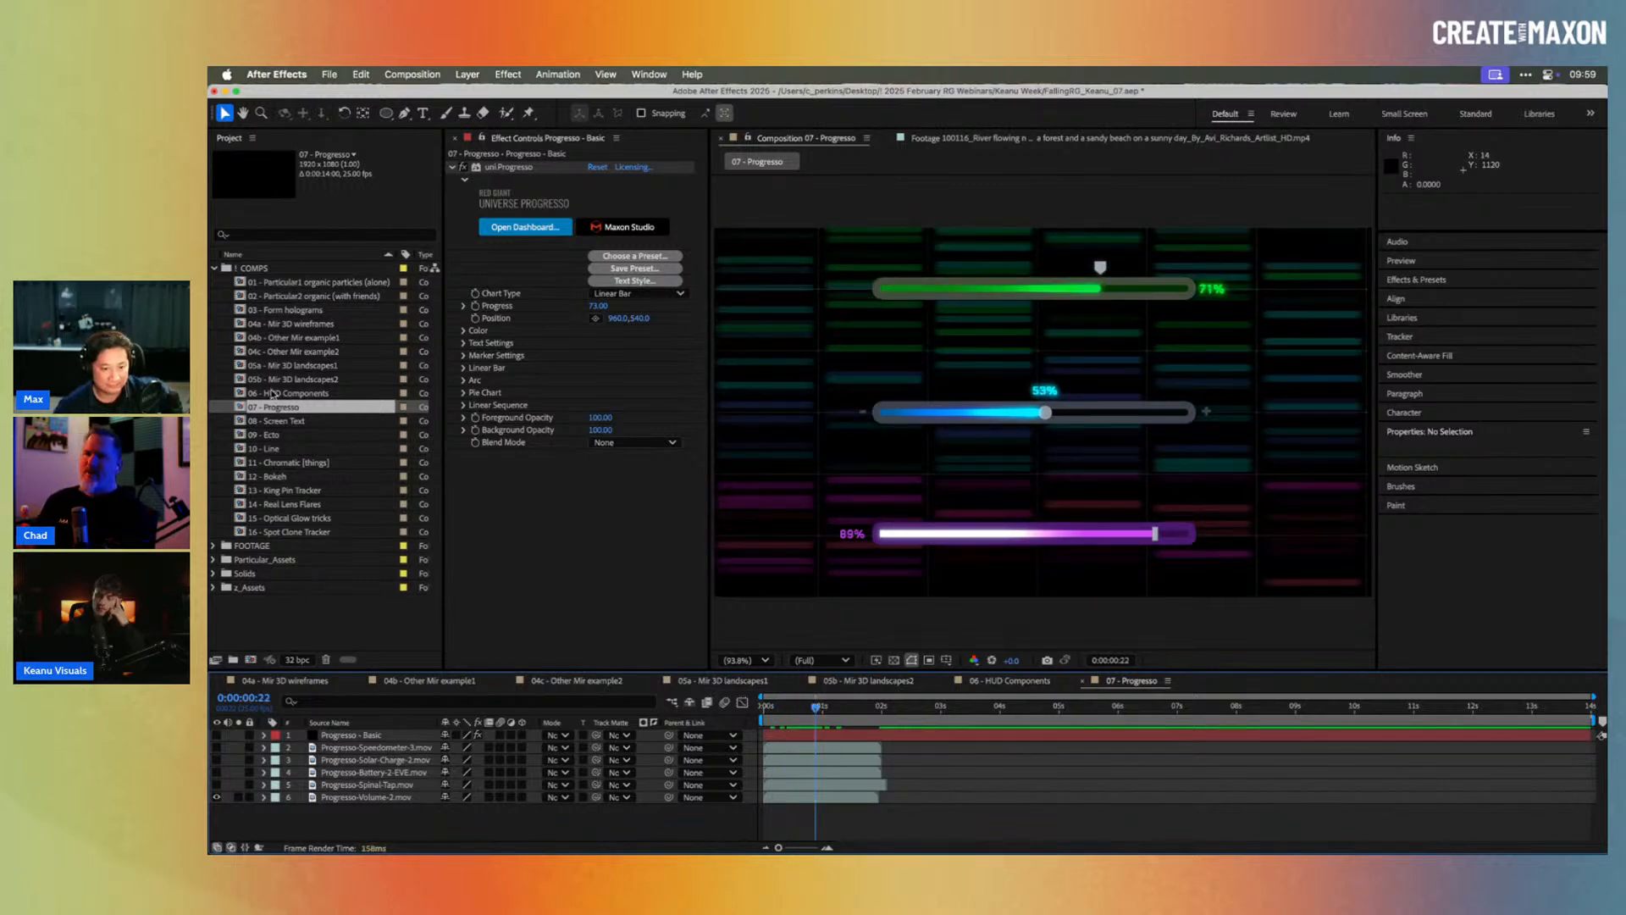
# Step: Open the 08 - Screen Text composition and apply uni.Screen Text to the START layer, viewed at frame 10
pyautogui.doubleClick(268, 422)
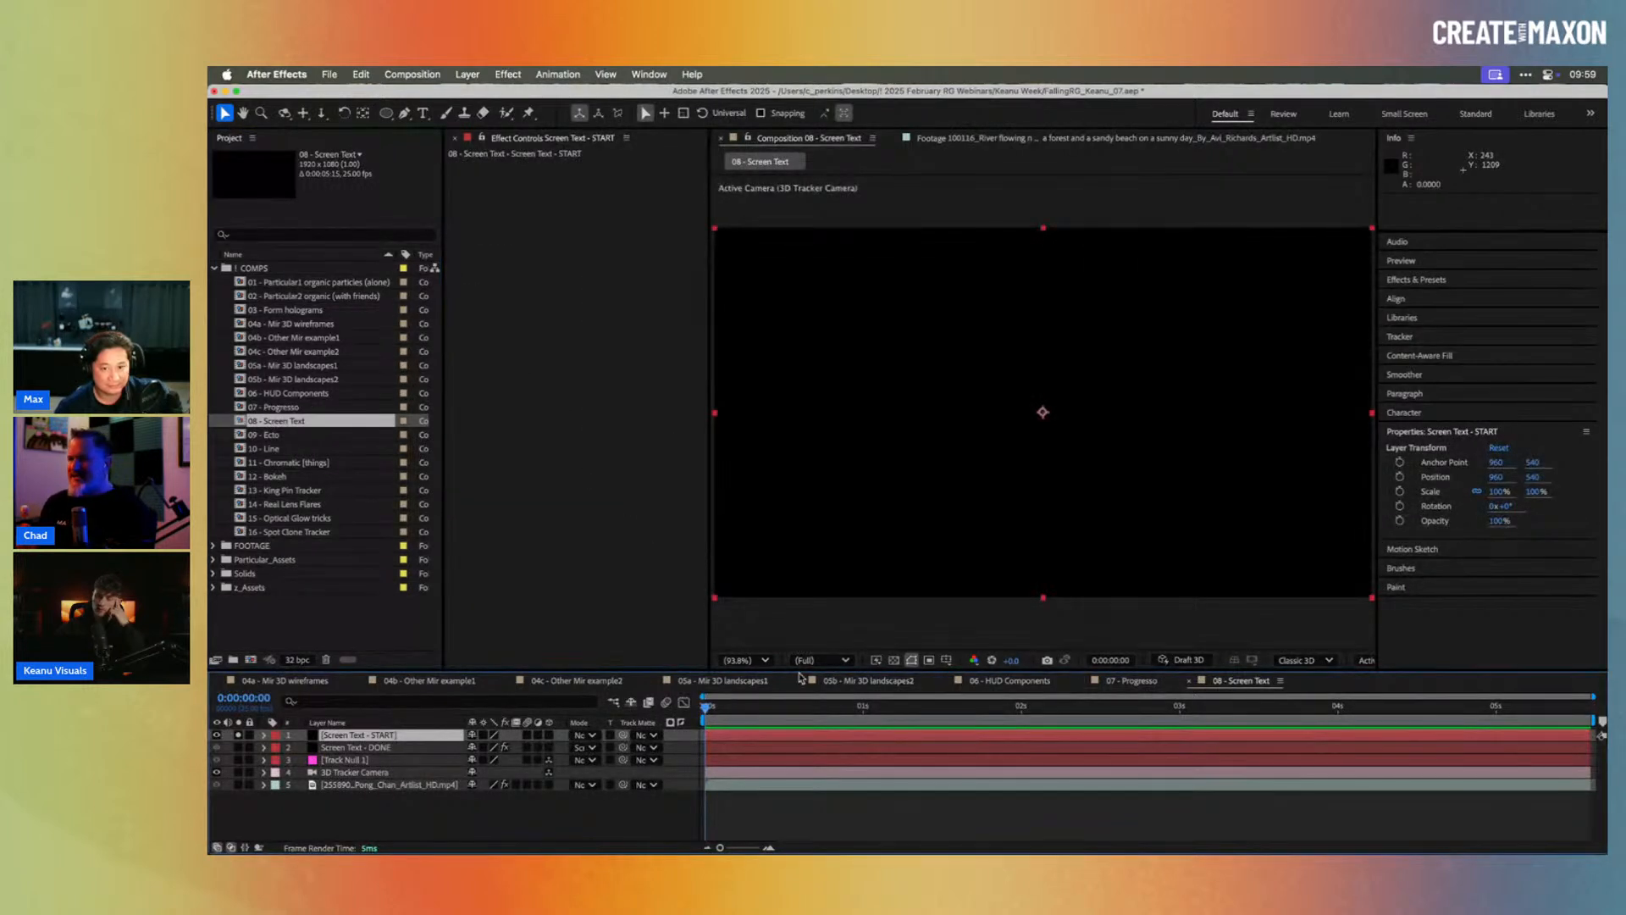
pyautogui.moveTo(747, 719); pyautogui.dragTo(768, 719)
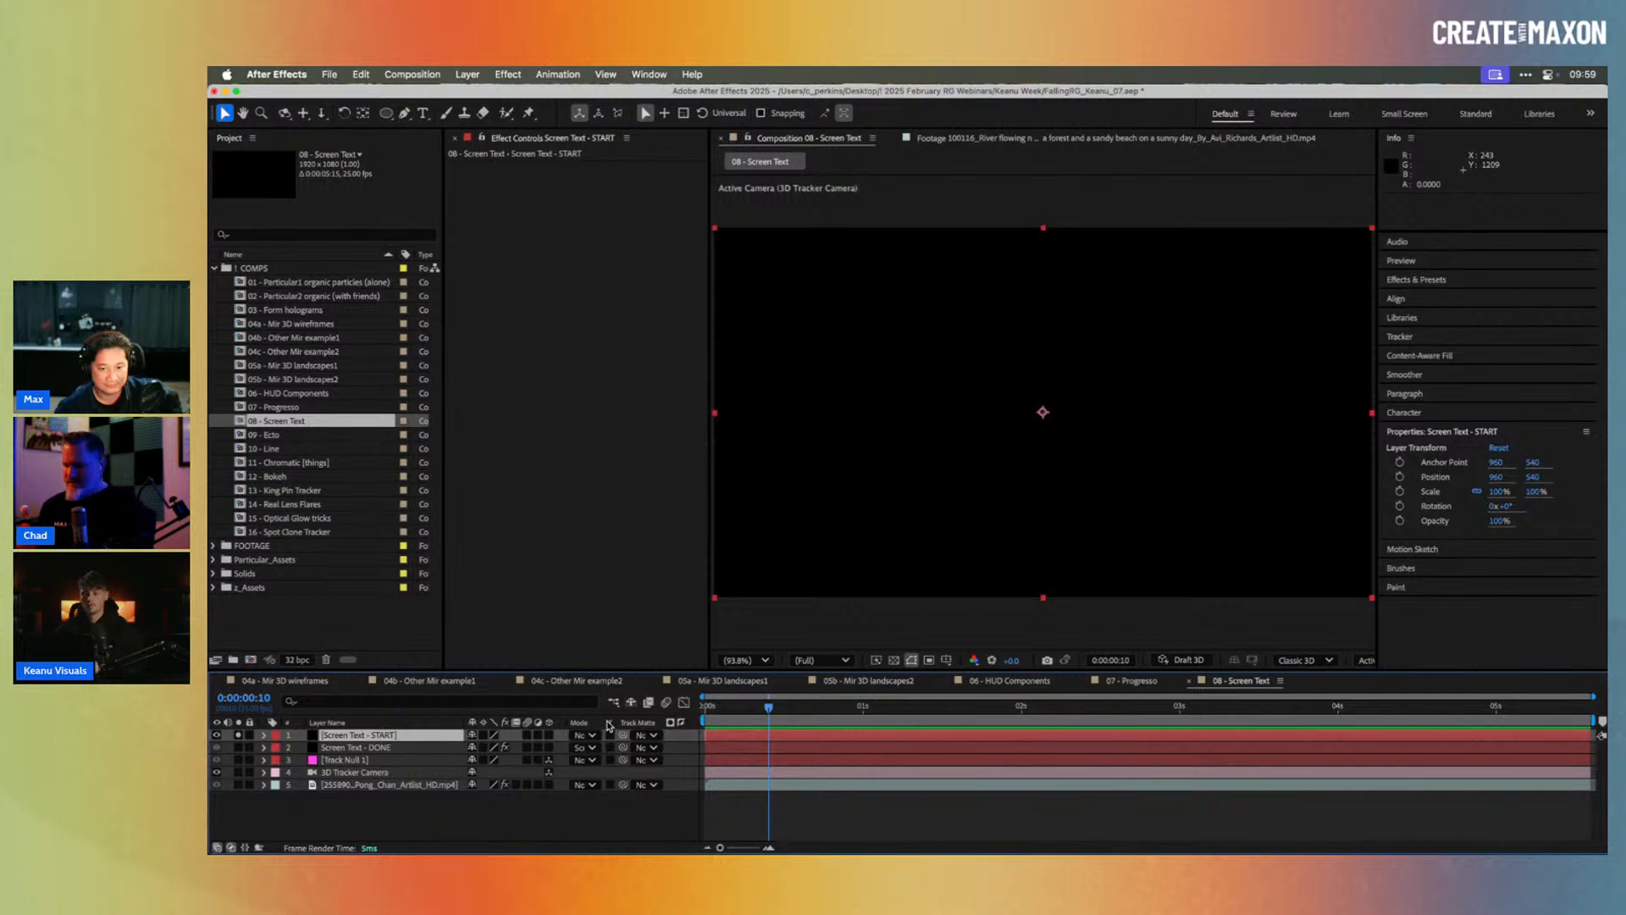
pyautogui.write('screen')
pyautogui.press('Return')
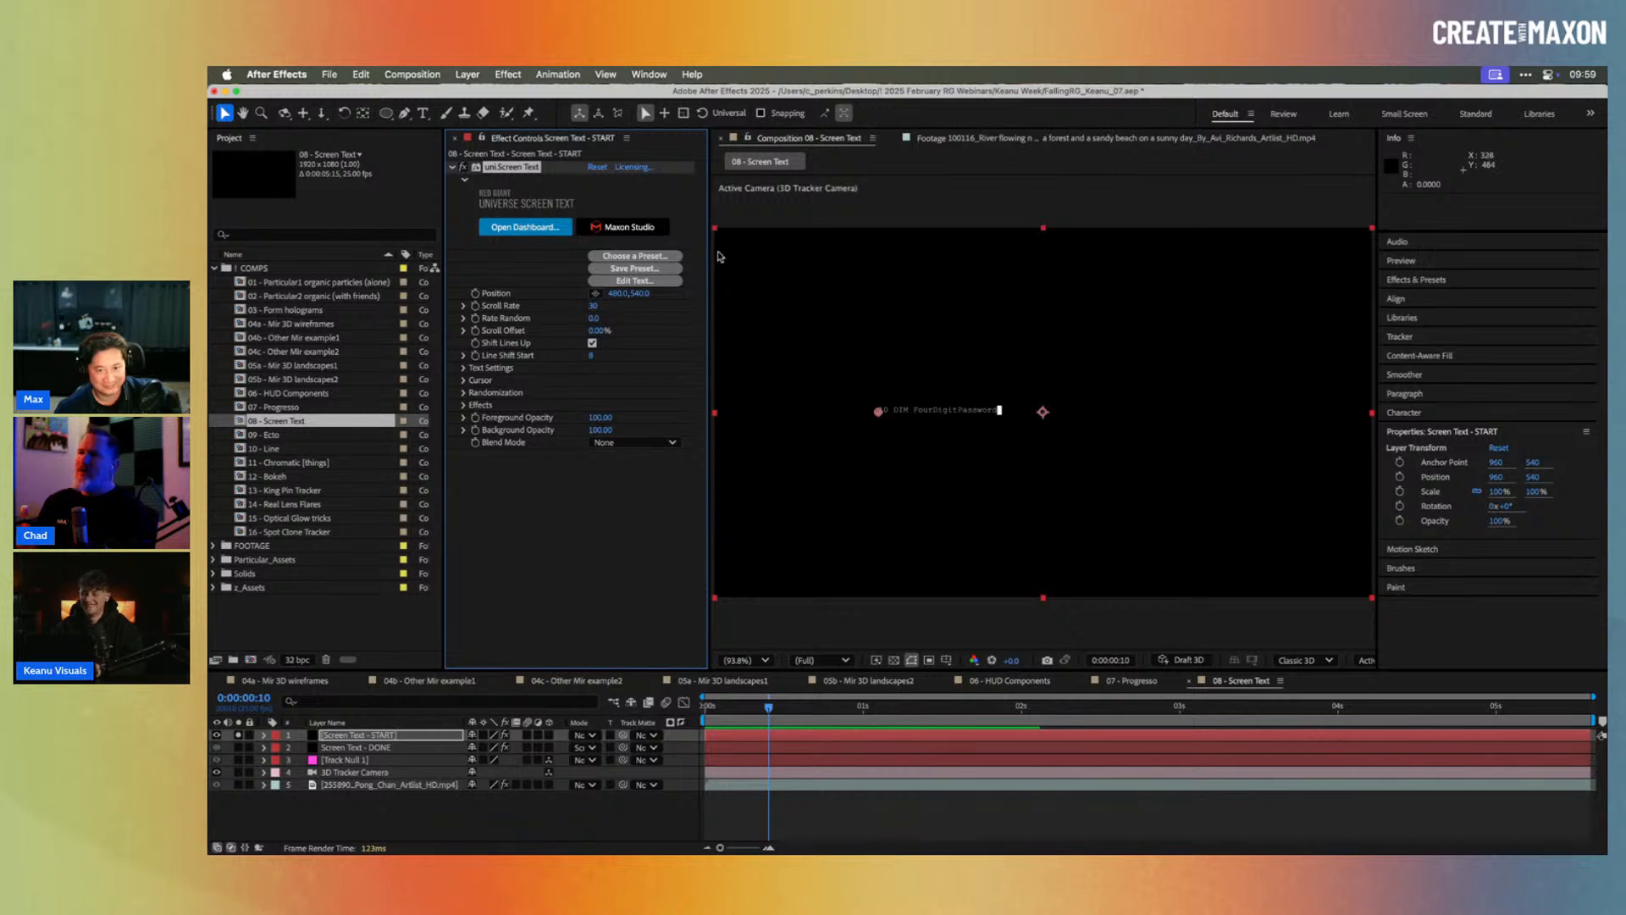
# Step: Browse the Screen Text presets in the Universe Dashboard's Text category, then scrub through the START layer's scrolling text
pyautogui.click(651, 257)
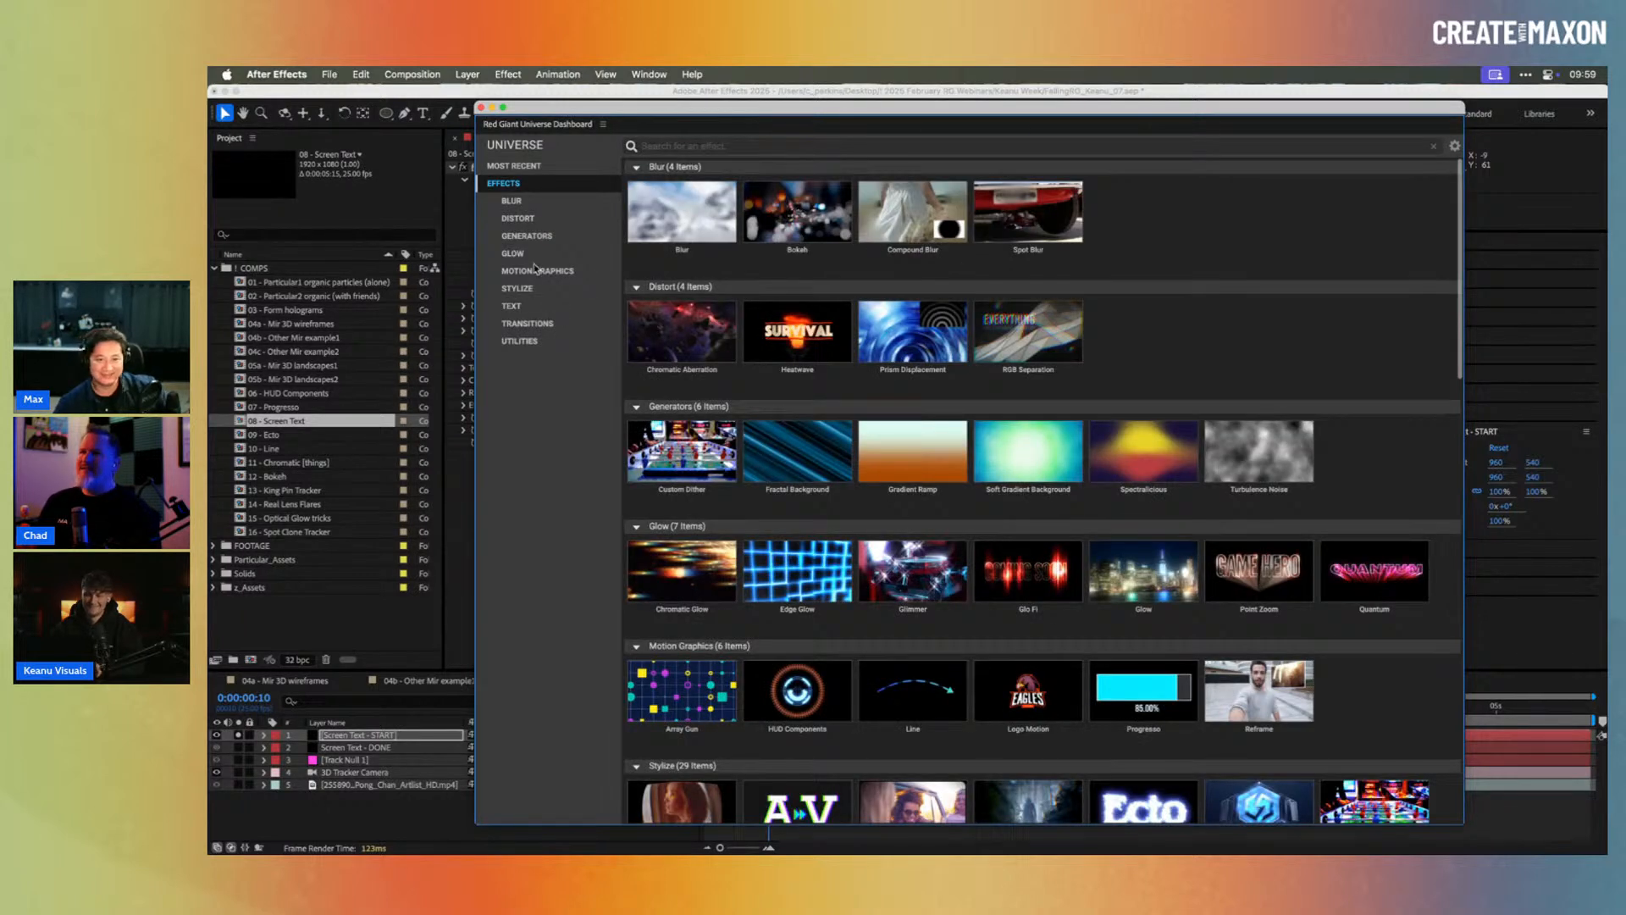
pyautogui.click(533, 271)
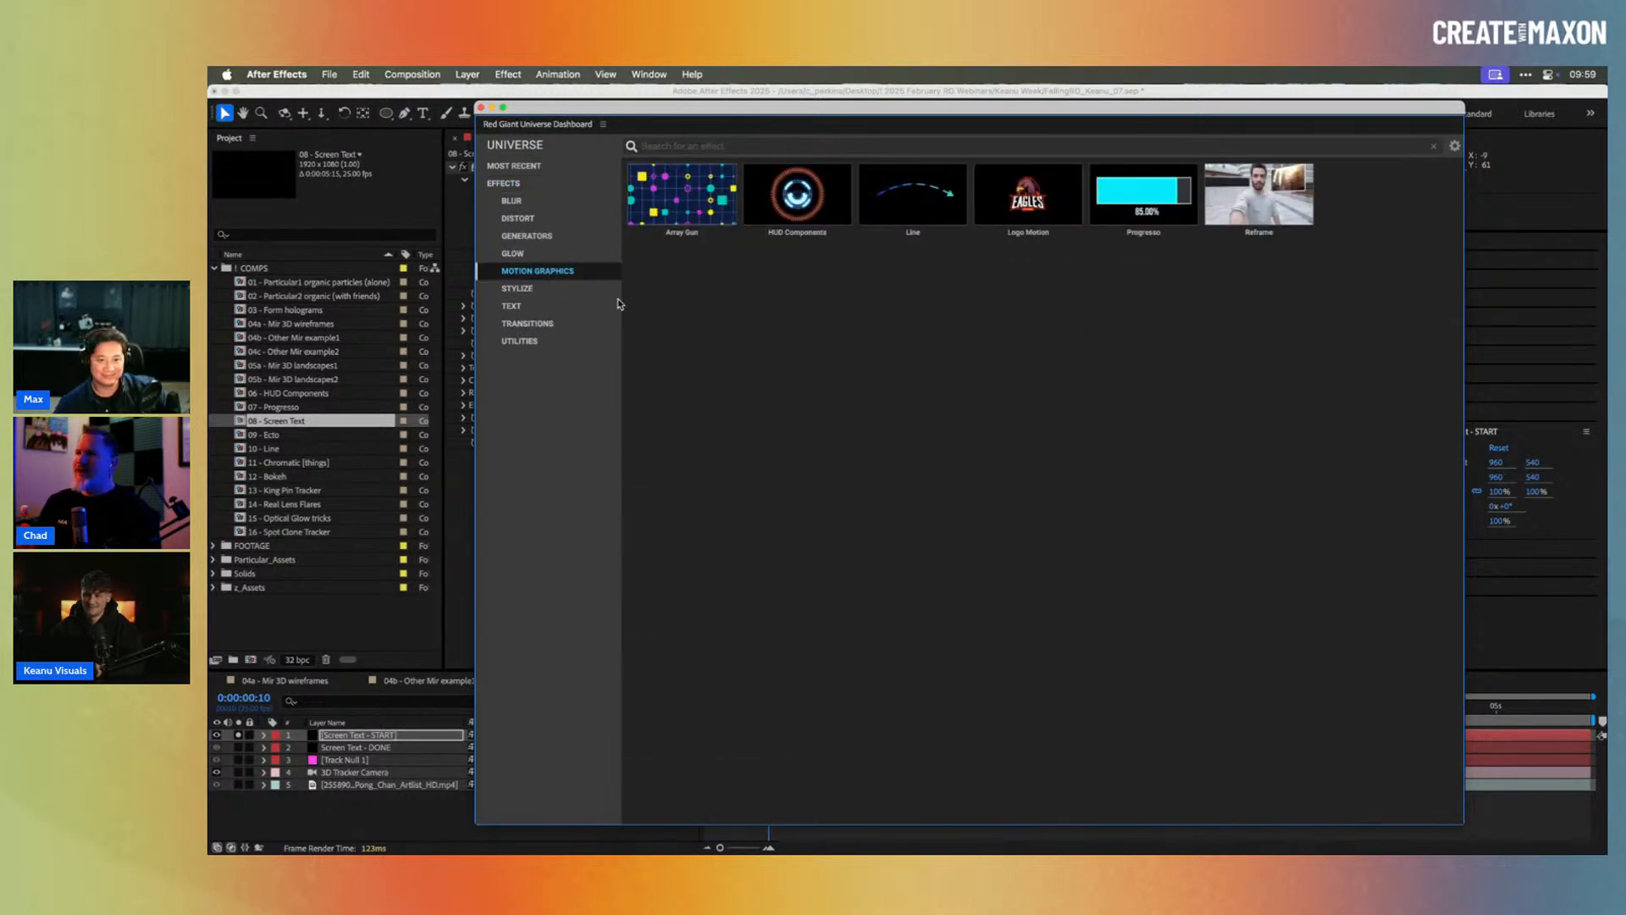
pyautogui.click(510, 308)
pyautogui.click(923, 240)
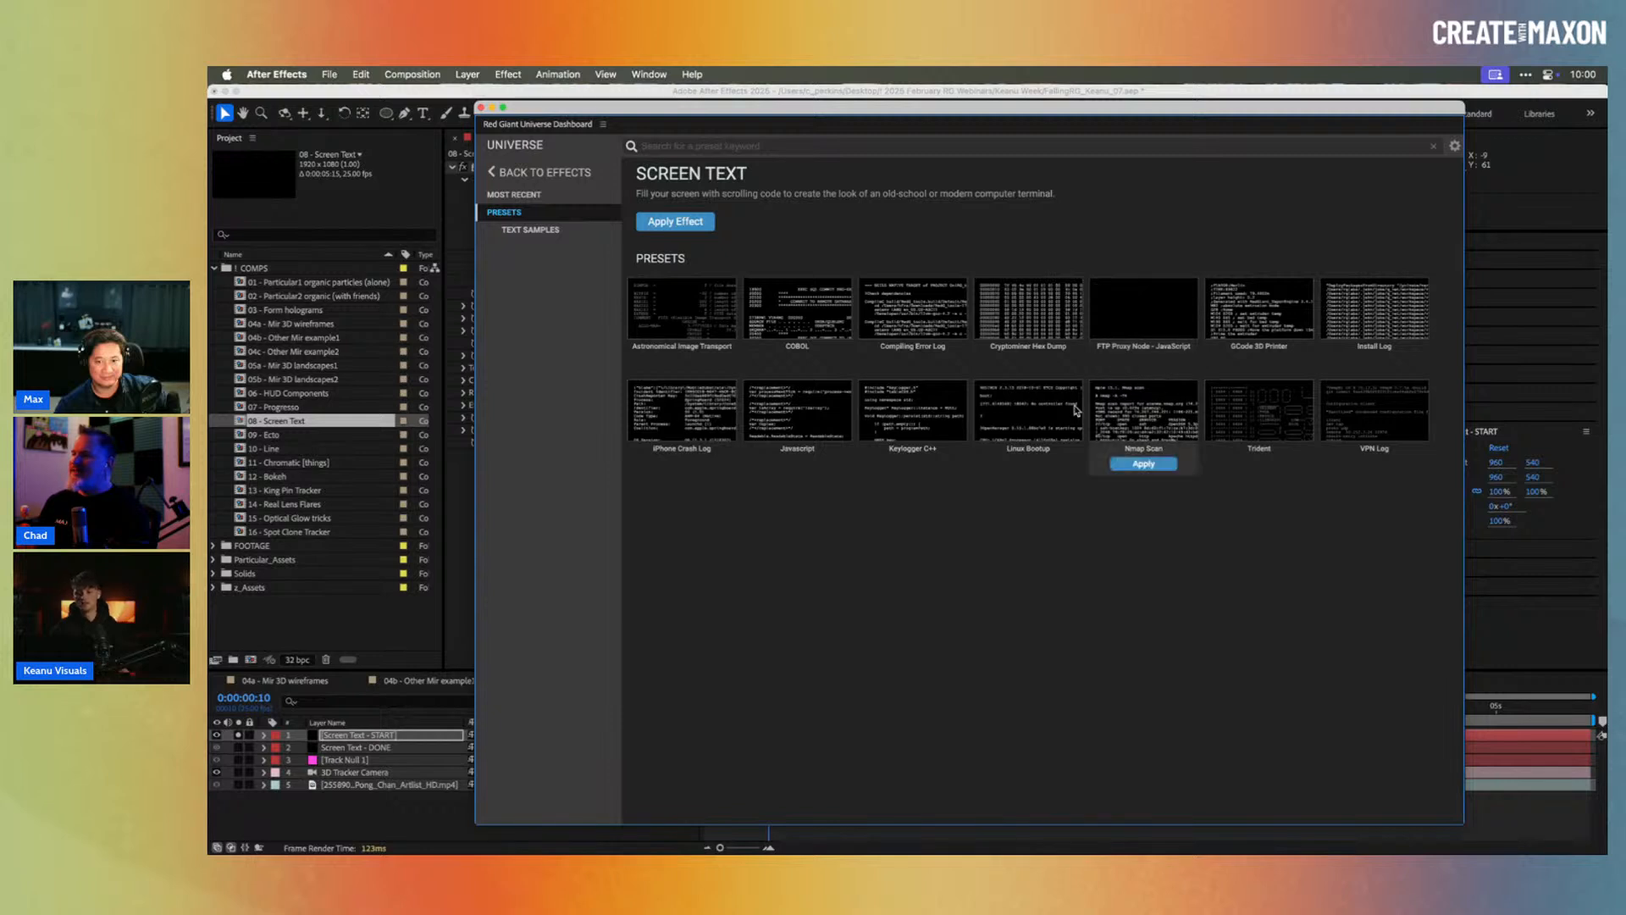
pyautogui.click(481, 108)
pyautogui.moveTo(790, 709); pyautogui.dragTo(1168, 736)
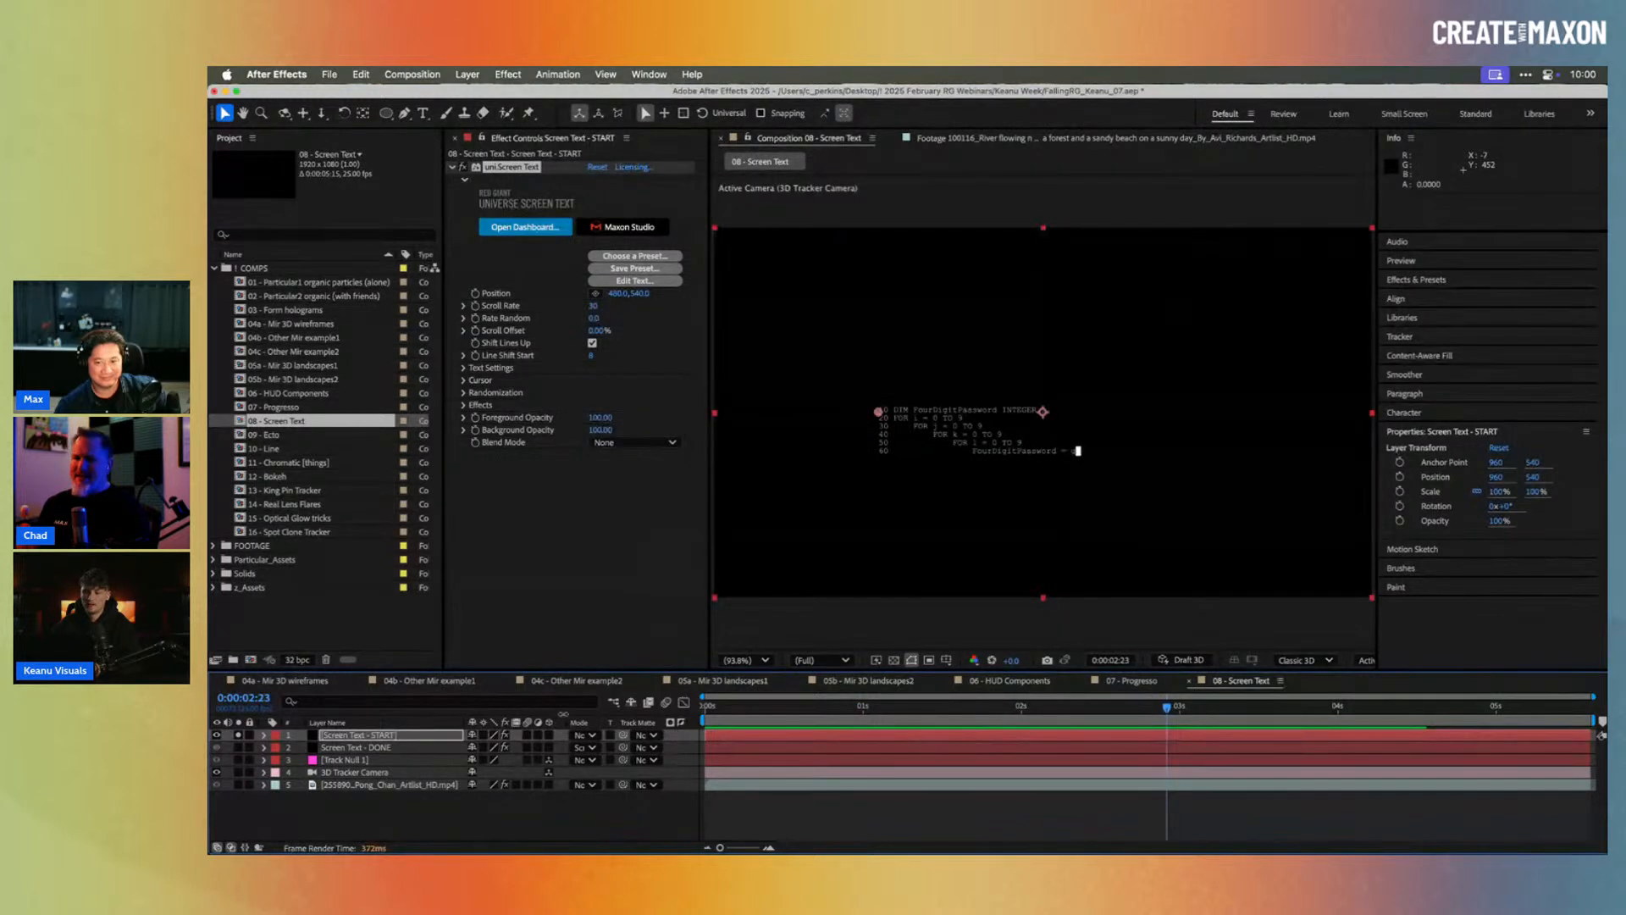
# Step: Turn off solo and visibility for the Screen Text - START layer and scrub the finished composite over the robot footage
pyautogui.click(238, 735)
pyautogui.click(217, 736)
pyautogui.moveTo(818, 711); pyautogui.dragTo(945, 708)
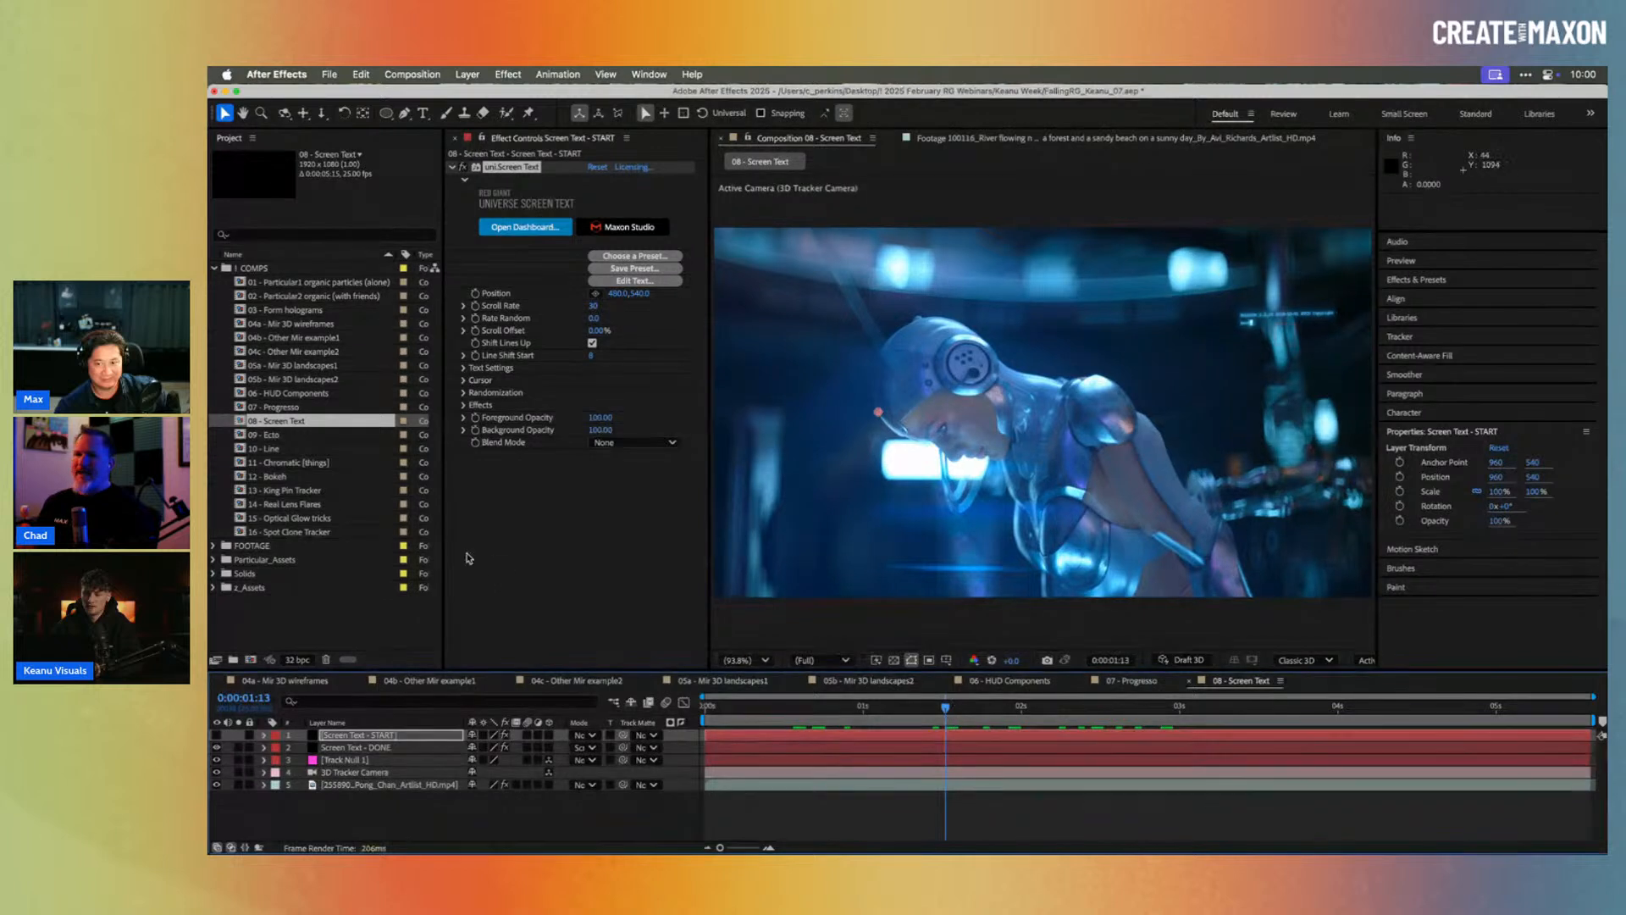
# Step: Open the 09 - Ecto composition and apply the Radio Waves effect to its Ecto layer
pyautogui.doubleClick(269, 435)
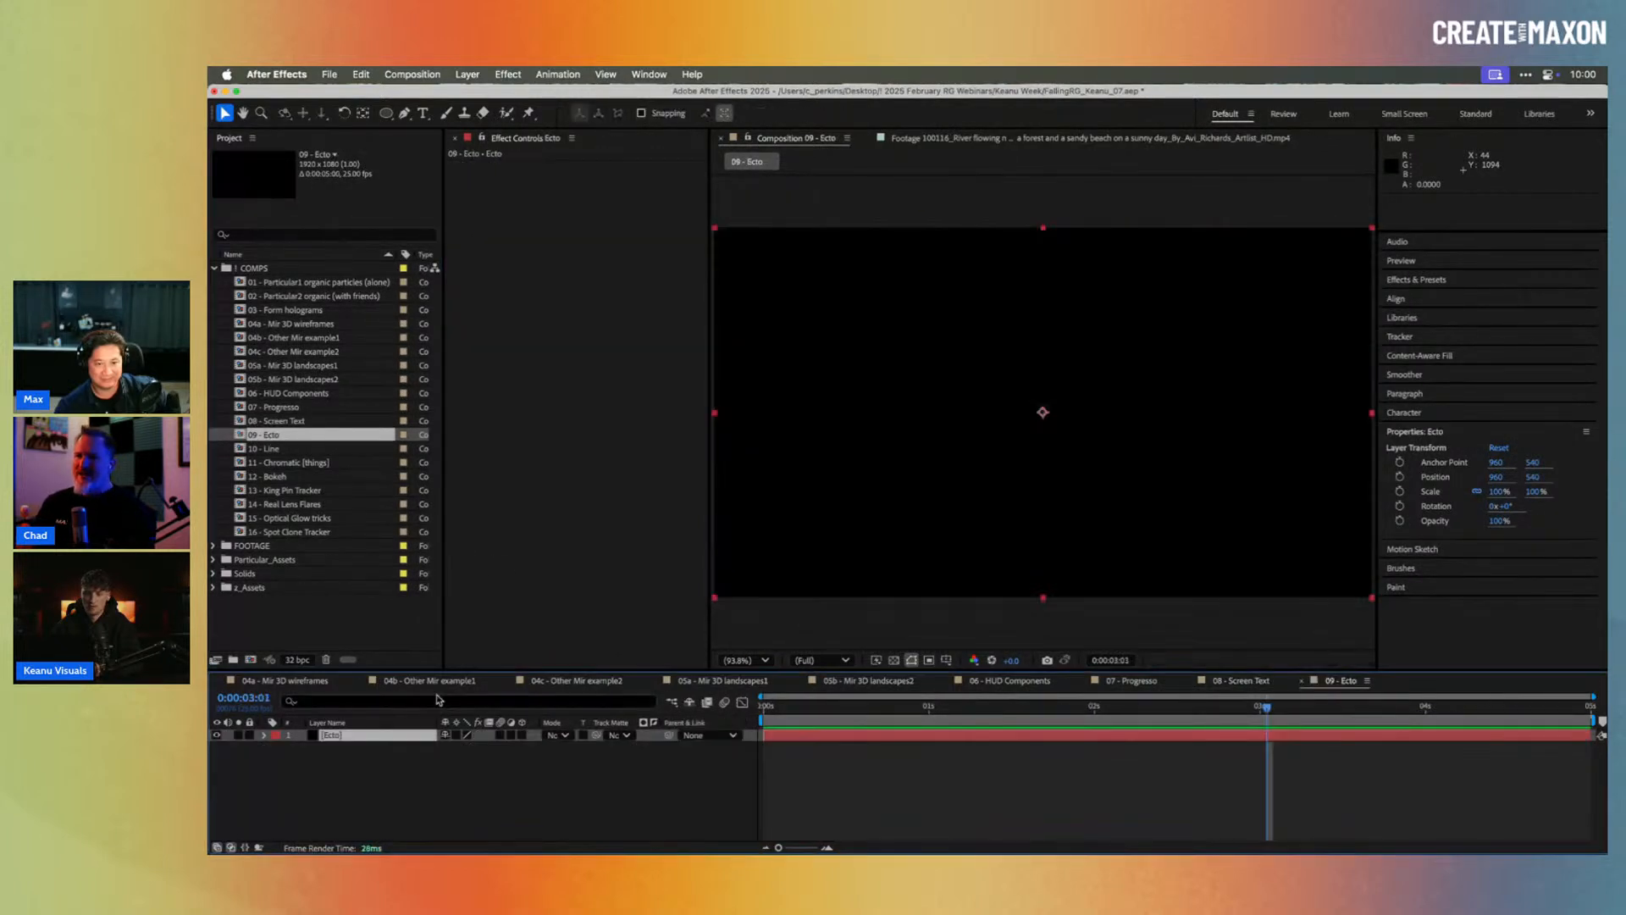
pyautogui.hotkey('ctrl', 'space')
pyautogui.write('rad')
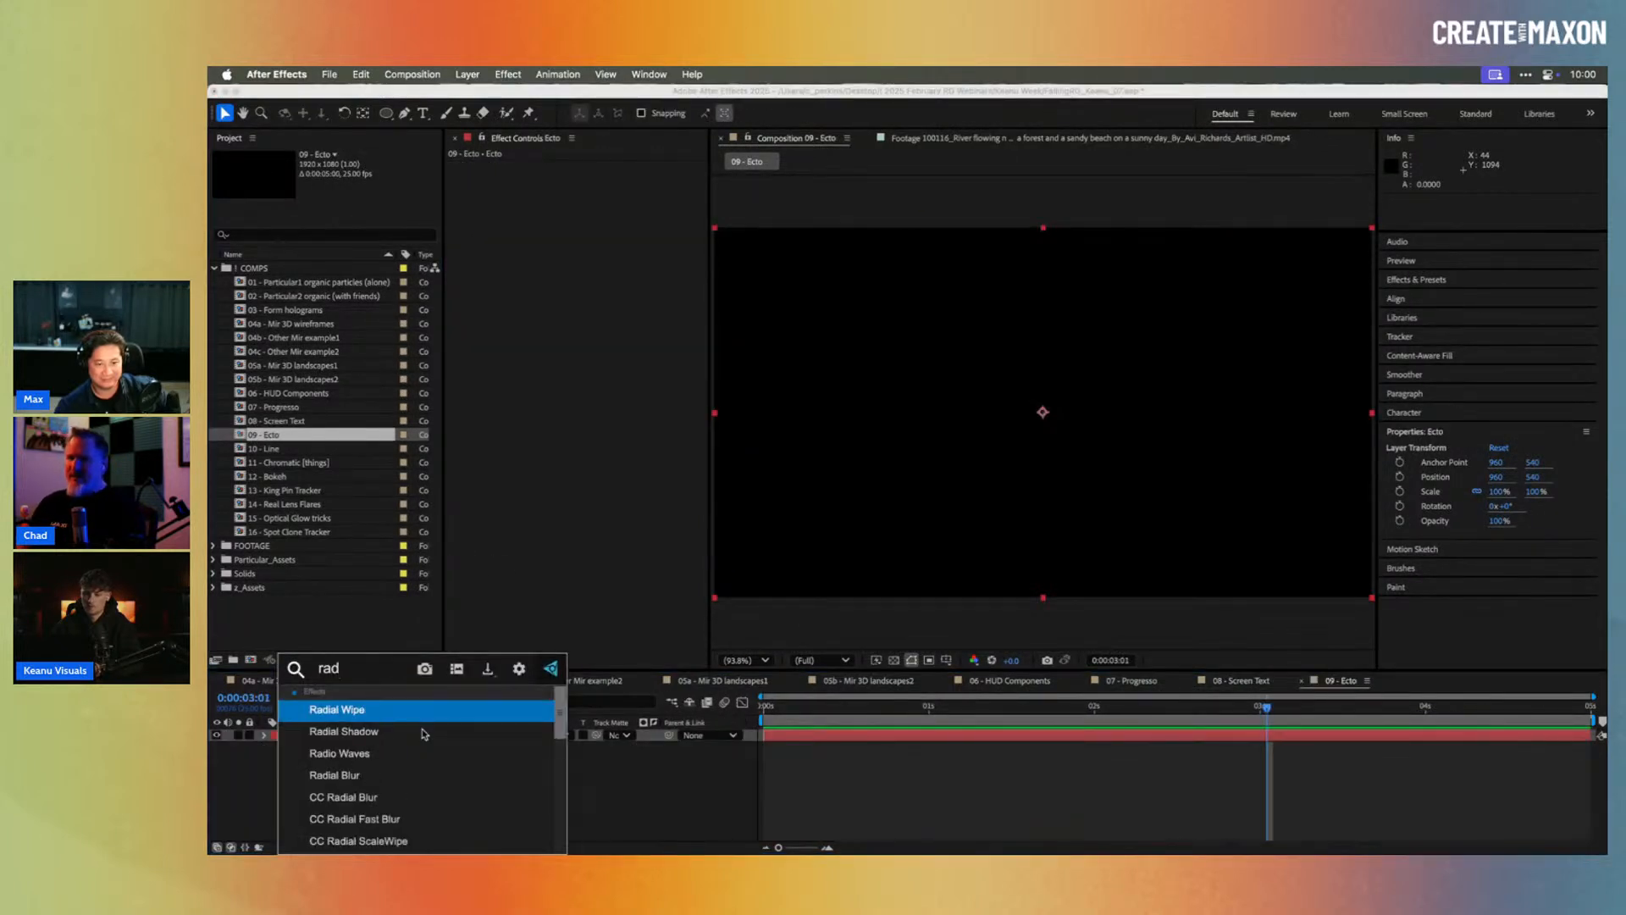
pyautogui.press('Down')
pyautogui.press('Down')
pyautogui.press('Return')
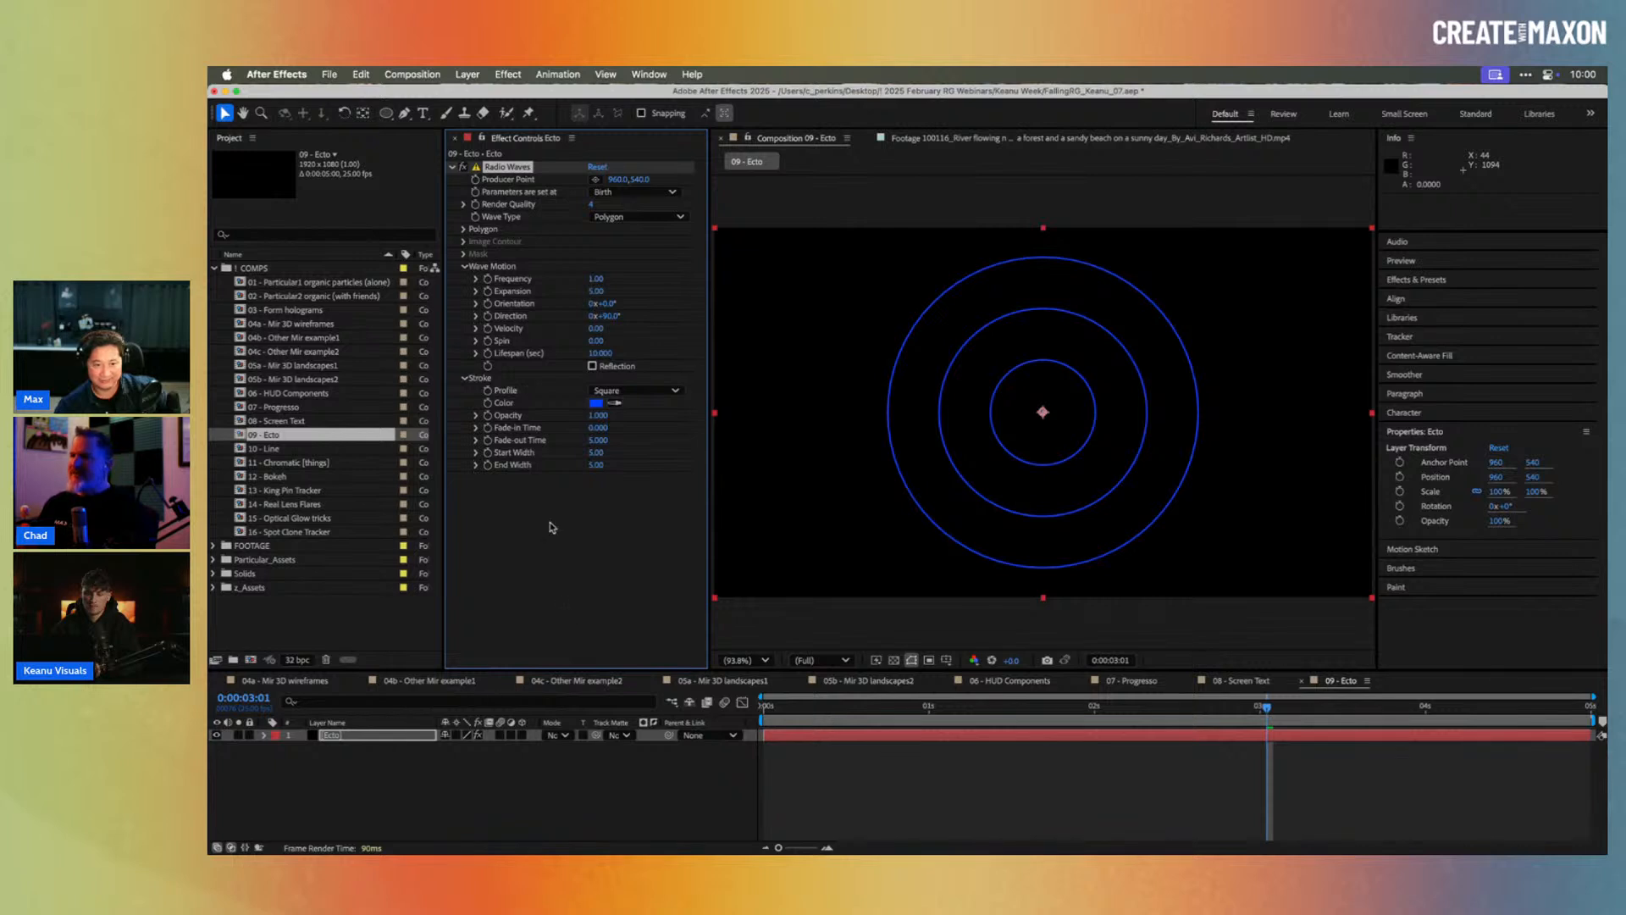
# Step: Set the Radio Waves stroke color to white, increase its End Width, and scrub through the expanding rings
pyautogui.moveTo(786, 503); pyautogui.dragTo(710, 371)
pyautogui.press('Return')
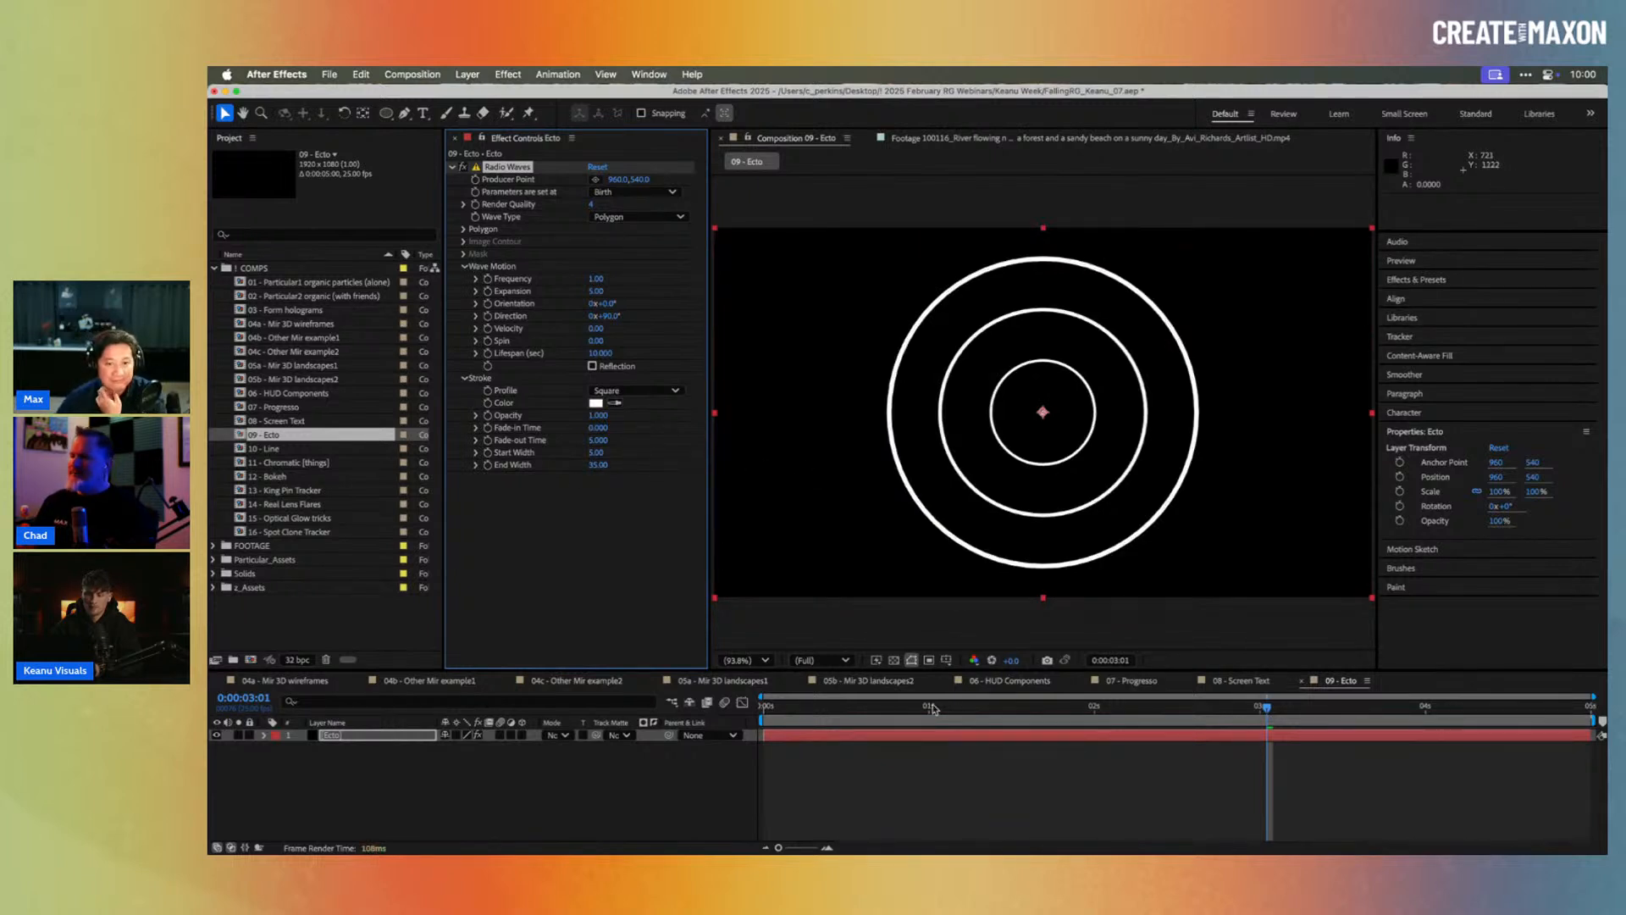
pyautogui.moveTo(875, 716); pyautogui.dragTo(1203, 725)
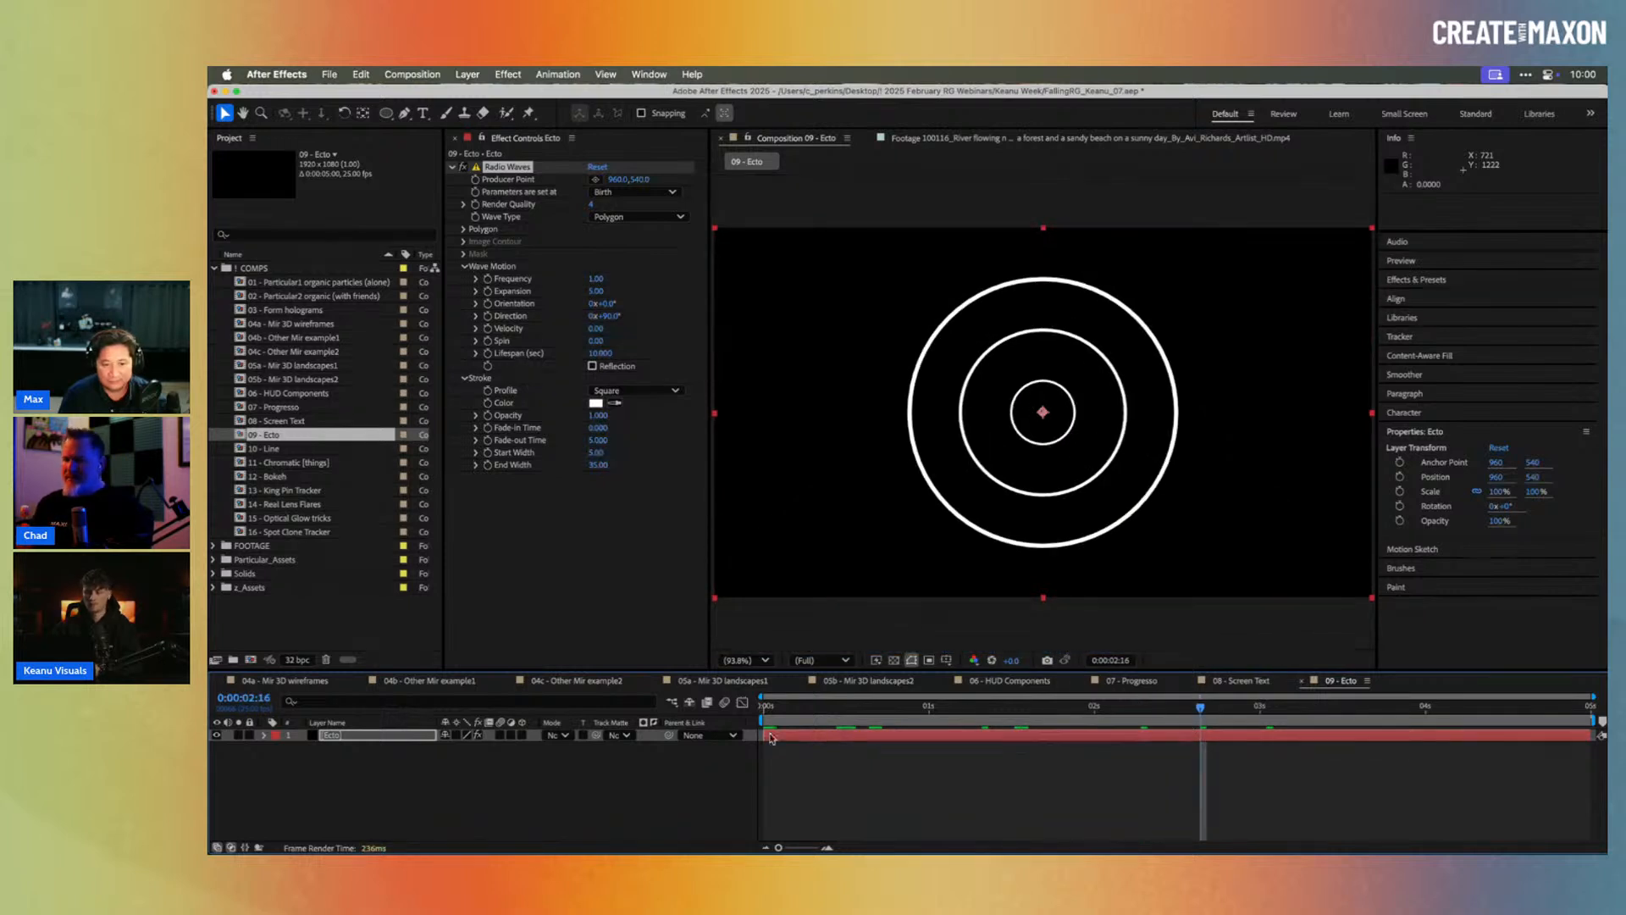
# Step: Apply uni.Ecto to the Ecto layer on top of Radio Waves and scrub through the glowing rings
pyautogui.hotkey('ctrl', 'space')
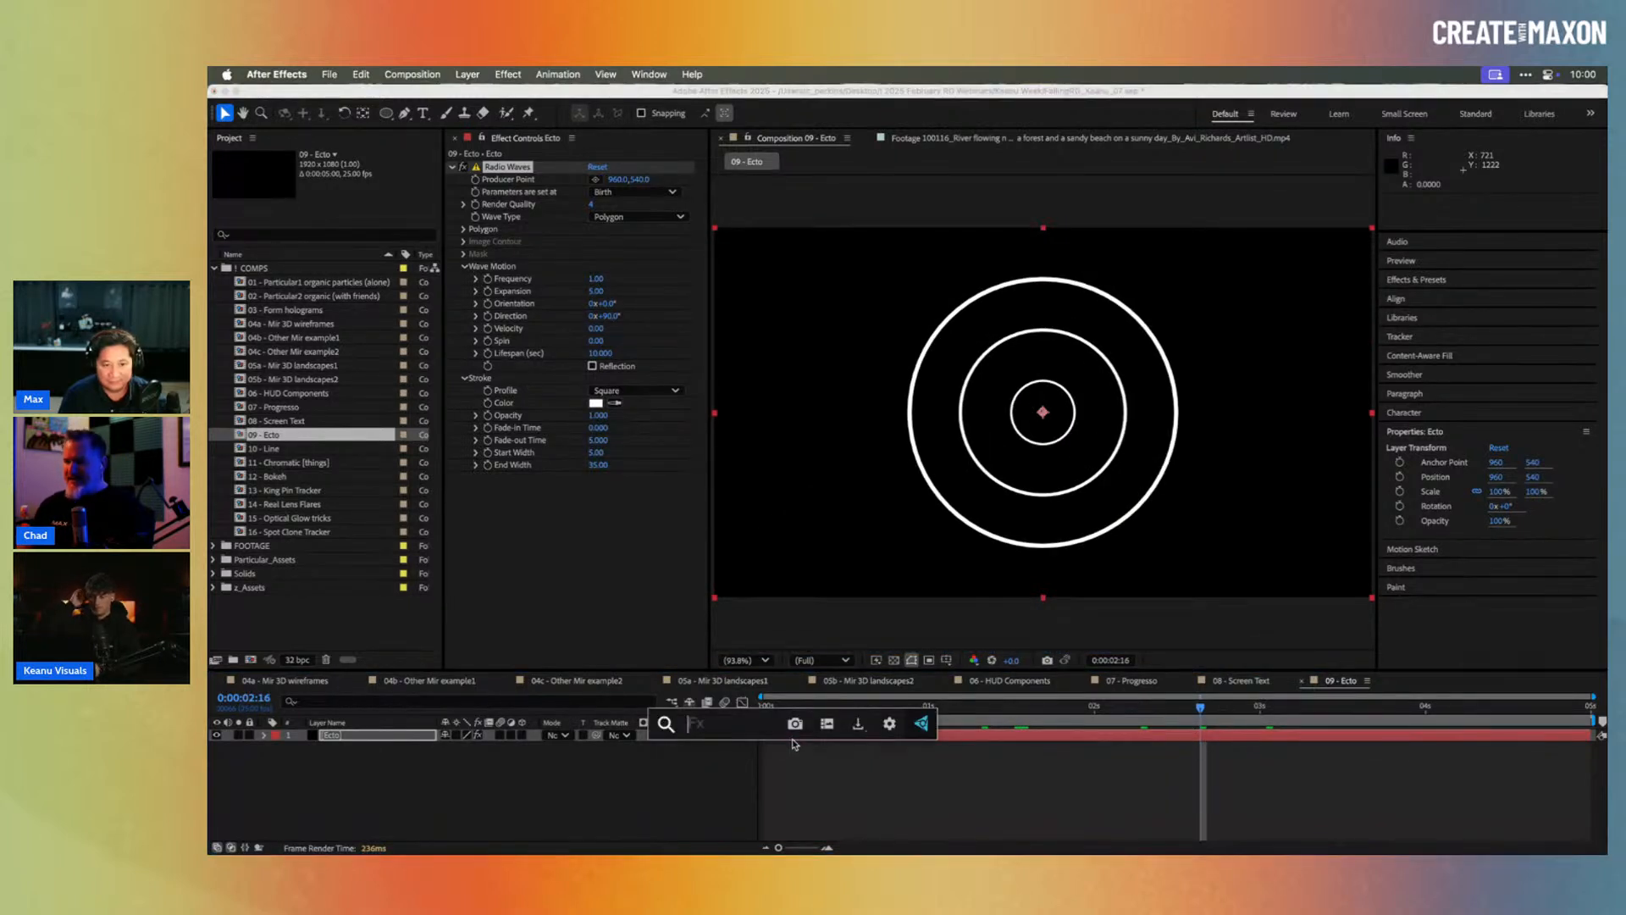
pyautogui.write('ecto')
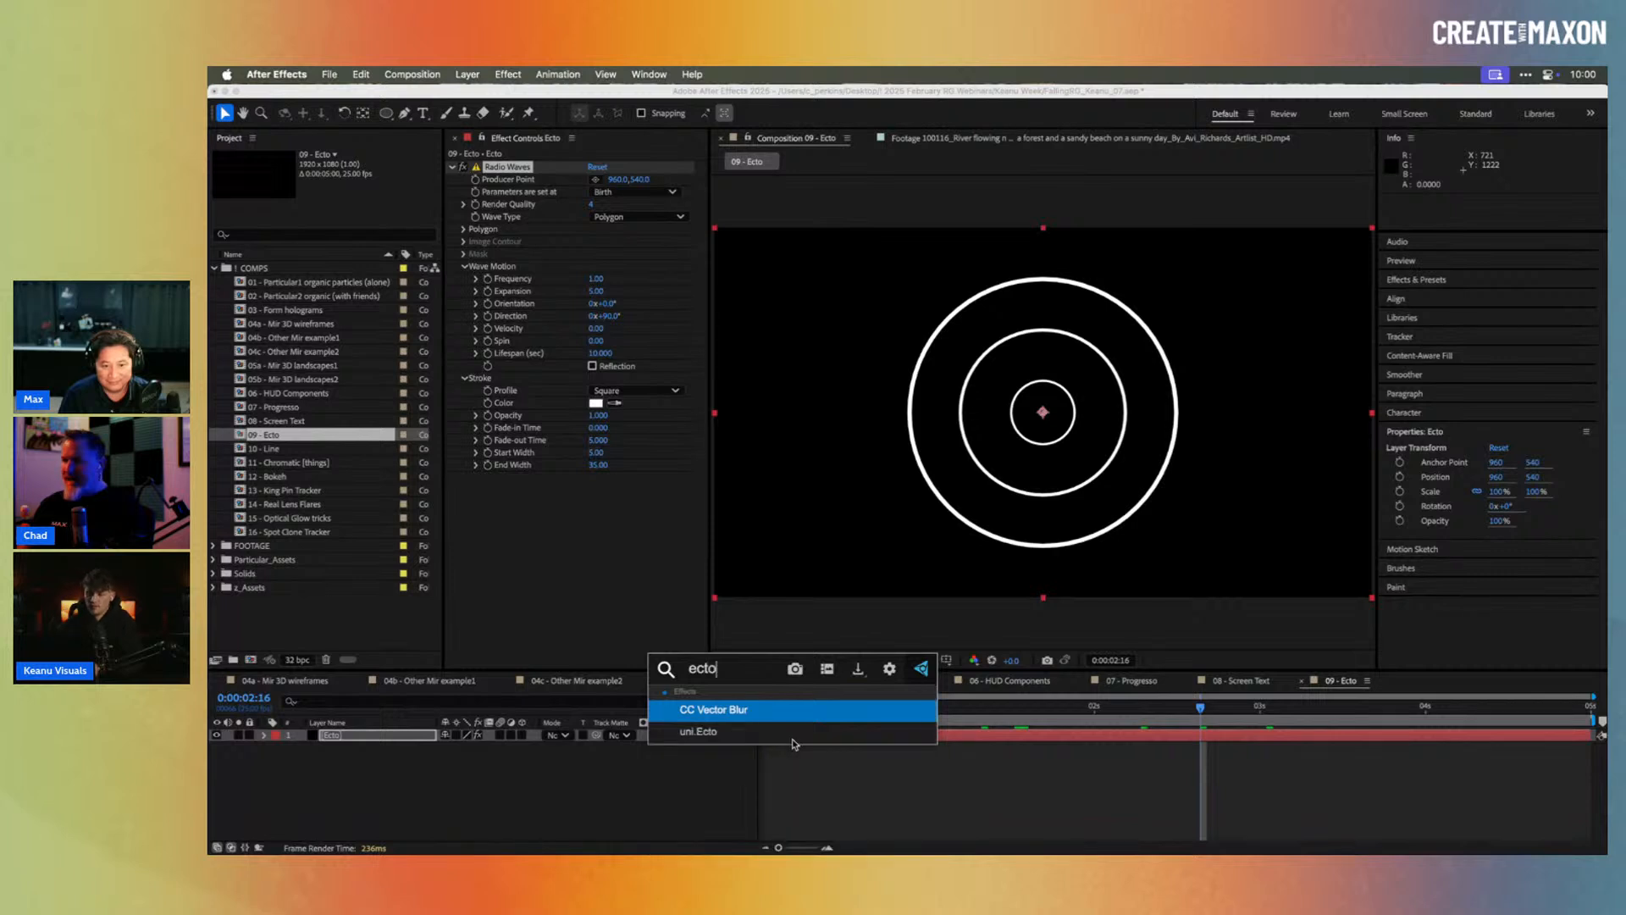
pyautogui.press('Down')
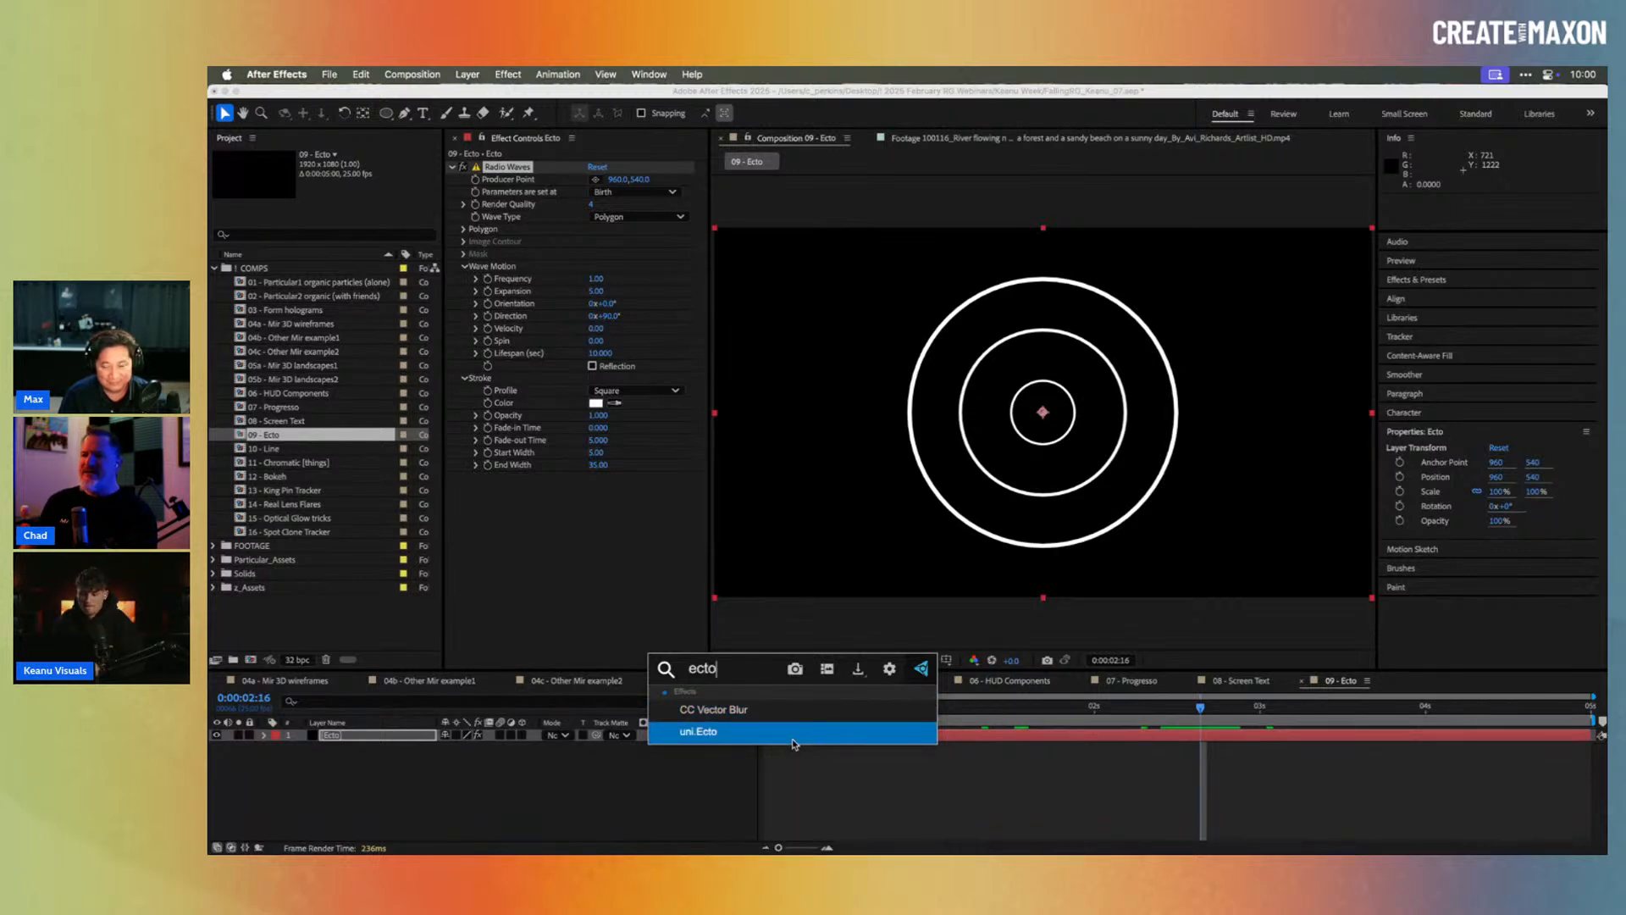
pyautogui.press('Return')
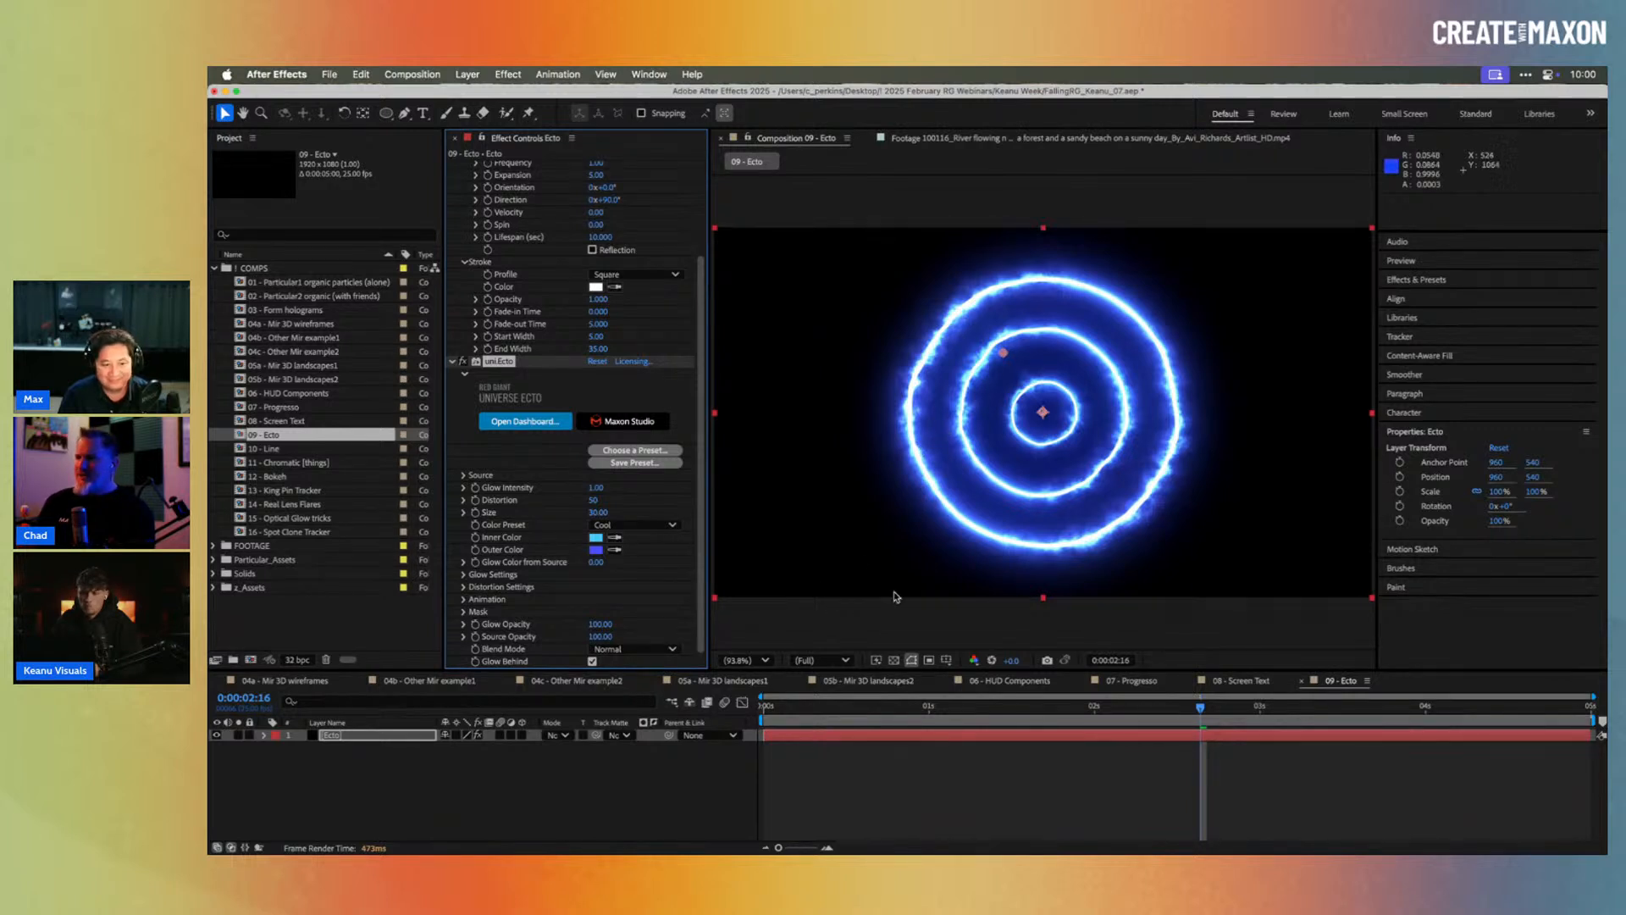
pyautogui.moveTo(810, 714); pyautogui.dragTo(1260, 761)
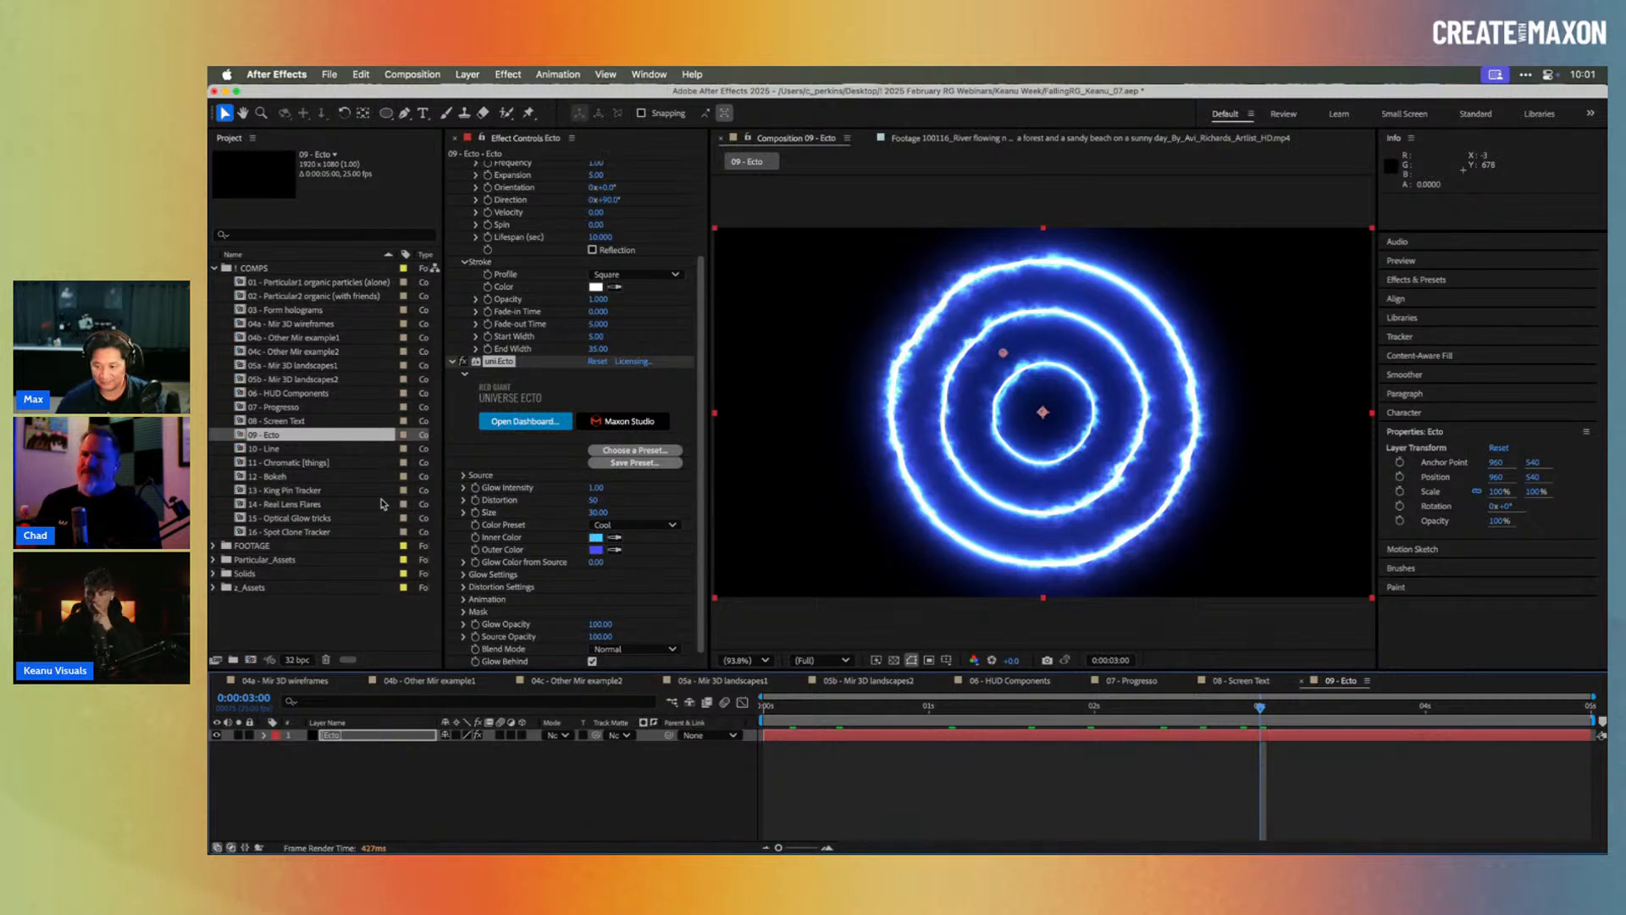
# Step: Open the 10 - Line composition, go to frame 0, and test Draw On for the Line - basic layer, ending at 100%
pyautogui.doubleClick(271, 449)
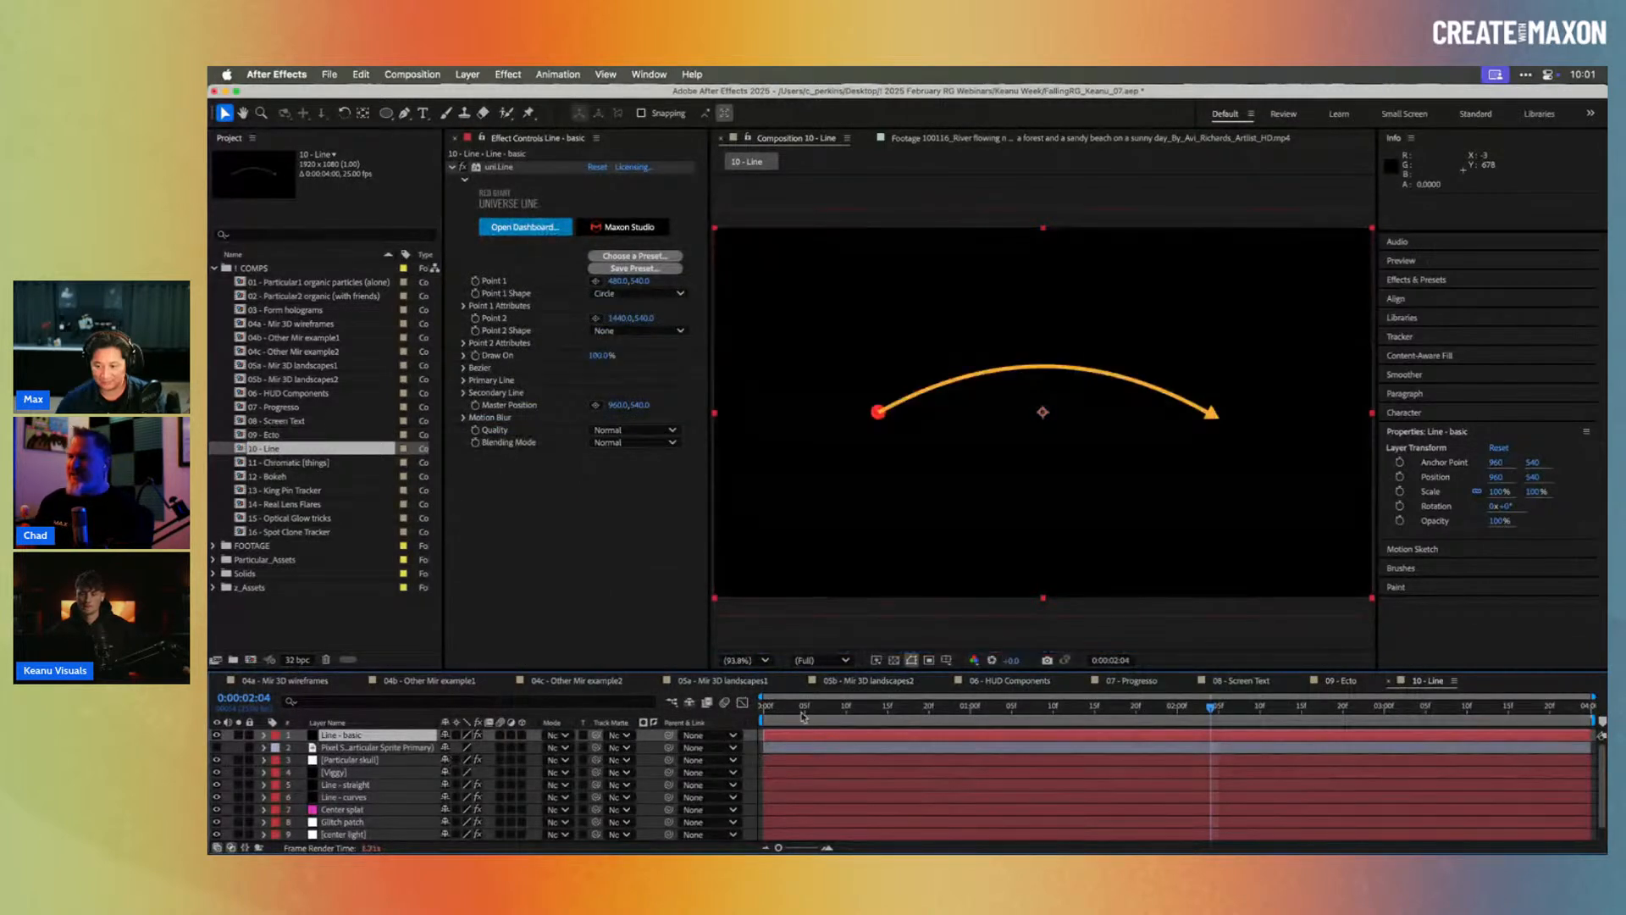
pyautogui.moveTo(806, 713); pyautogui.dragTo(759, 711)
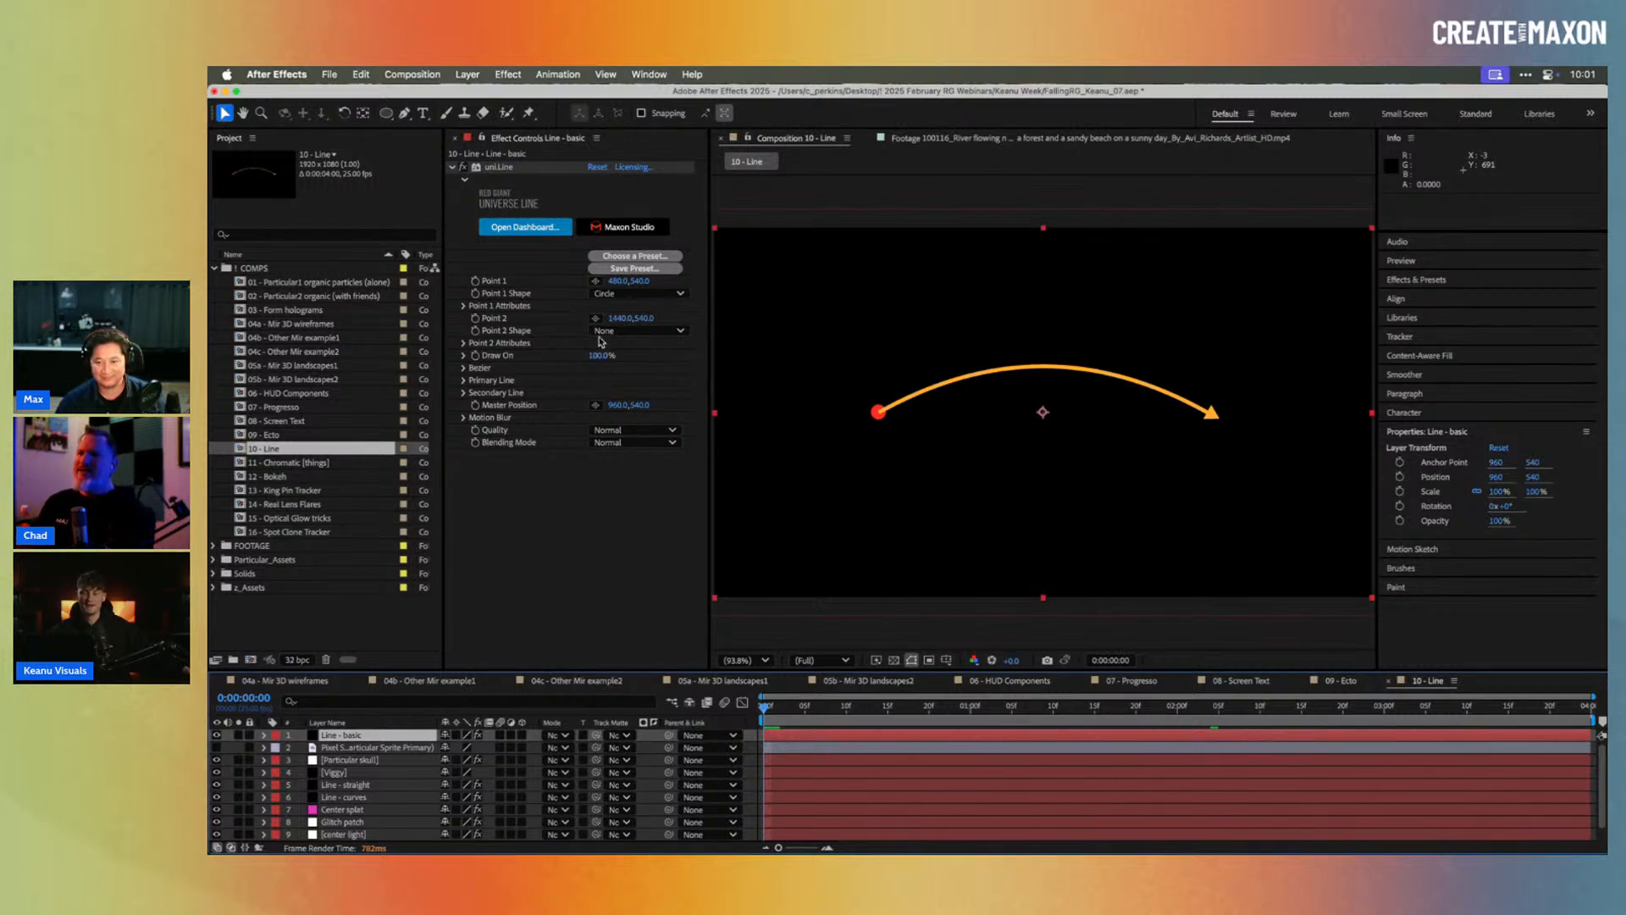
pyautogui.moveTo(600, 356)
pyautogui.mouseDown()
pyautogui.moveTo(539, 352)
pyautogui.moveTo(602, 345)
pyautogui.mouseUp()
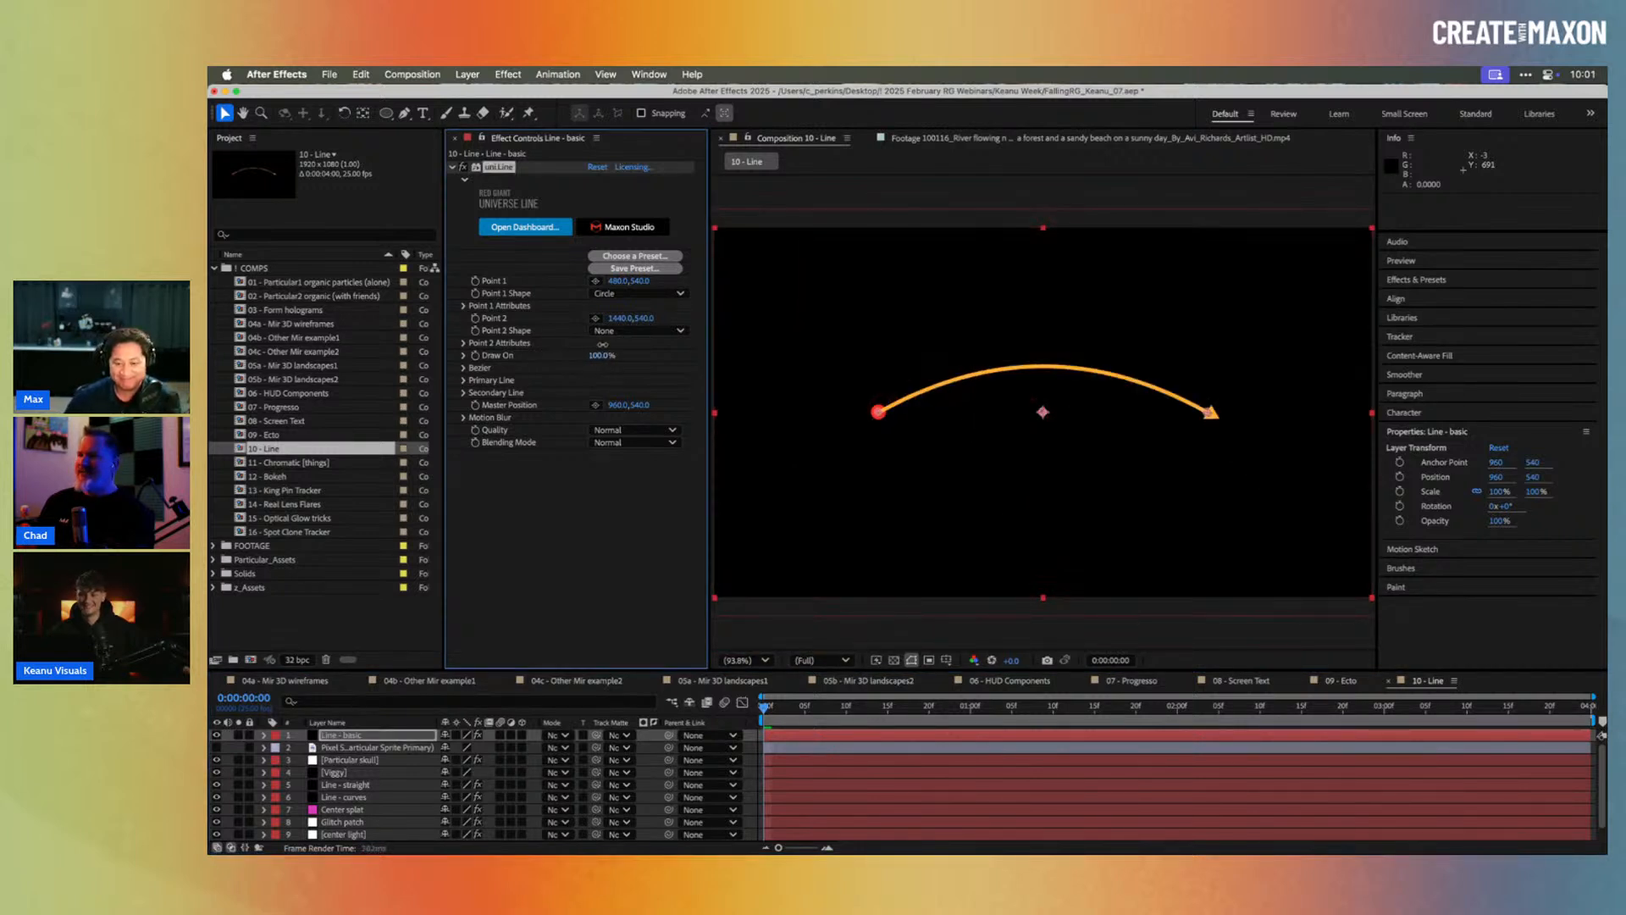
# Step: Expand the line's Primary Line and Bezier settings and set Bezier Style to 4-Point Bezier
pyautogui.click(464, 382)
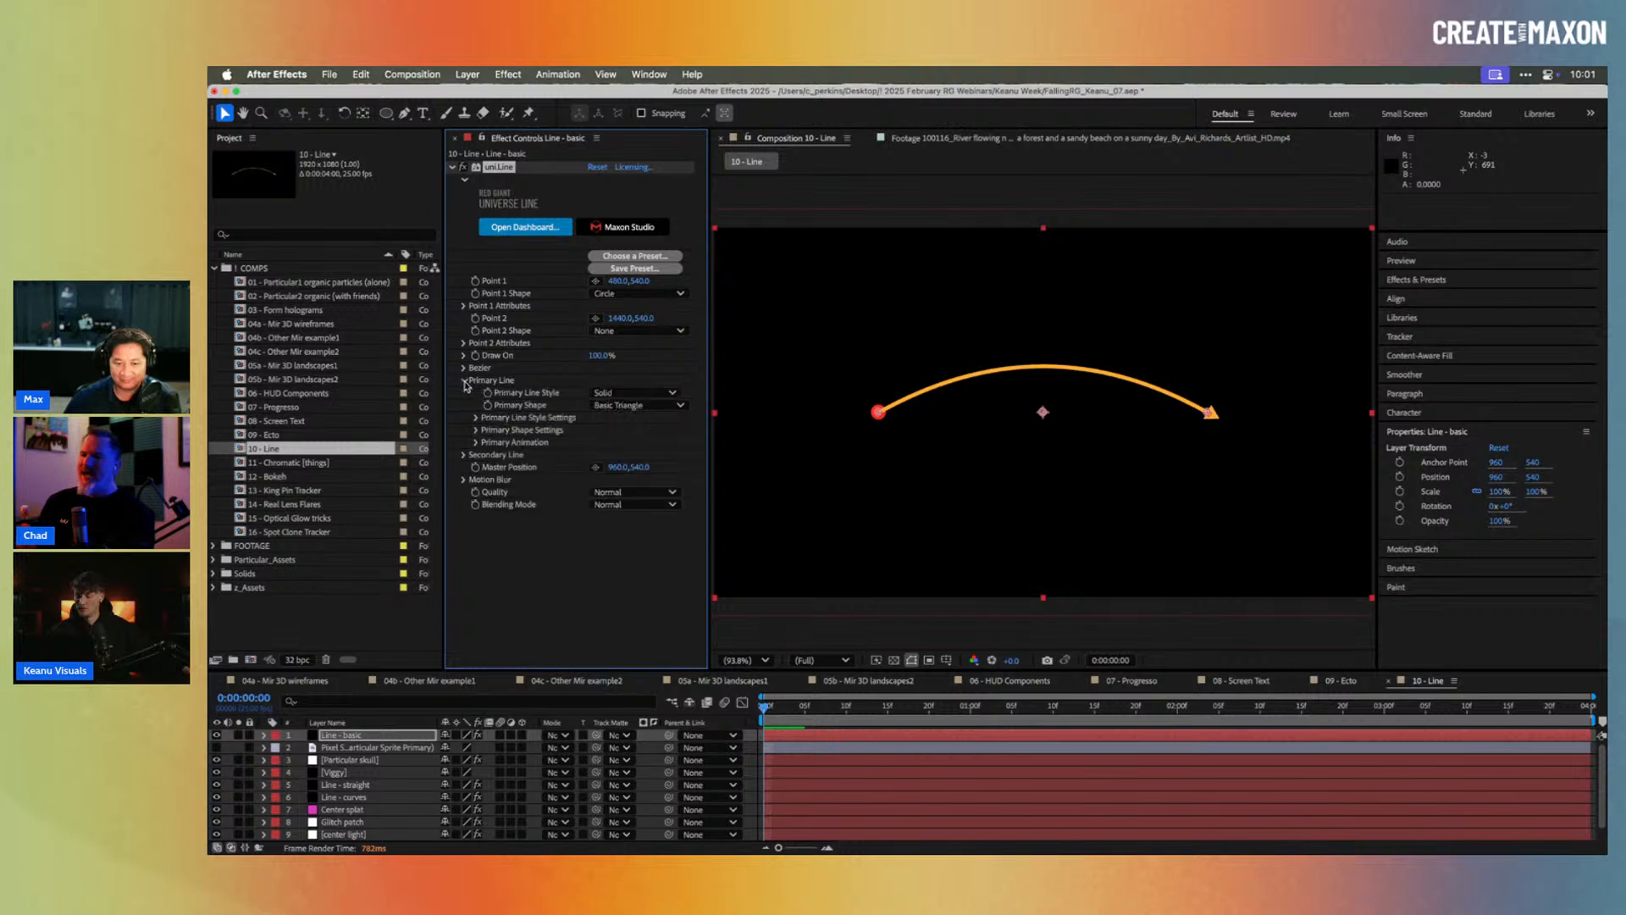
pyautogui.click(464, 368)
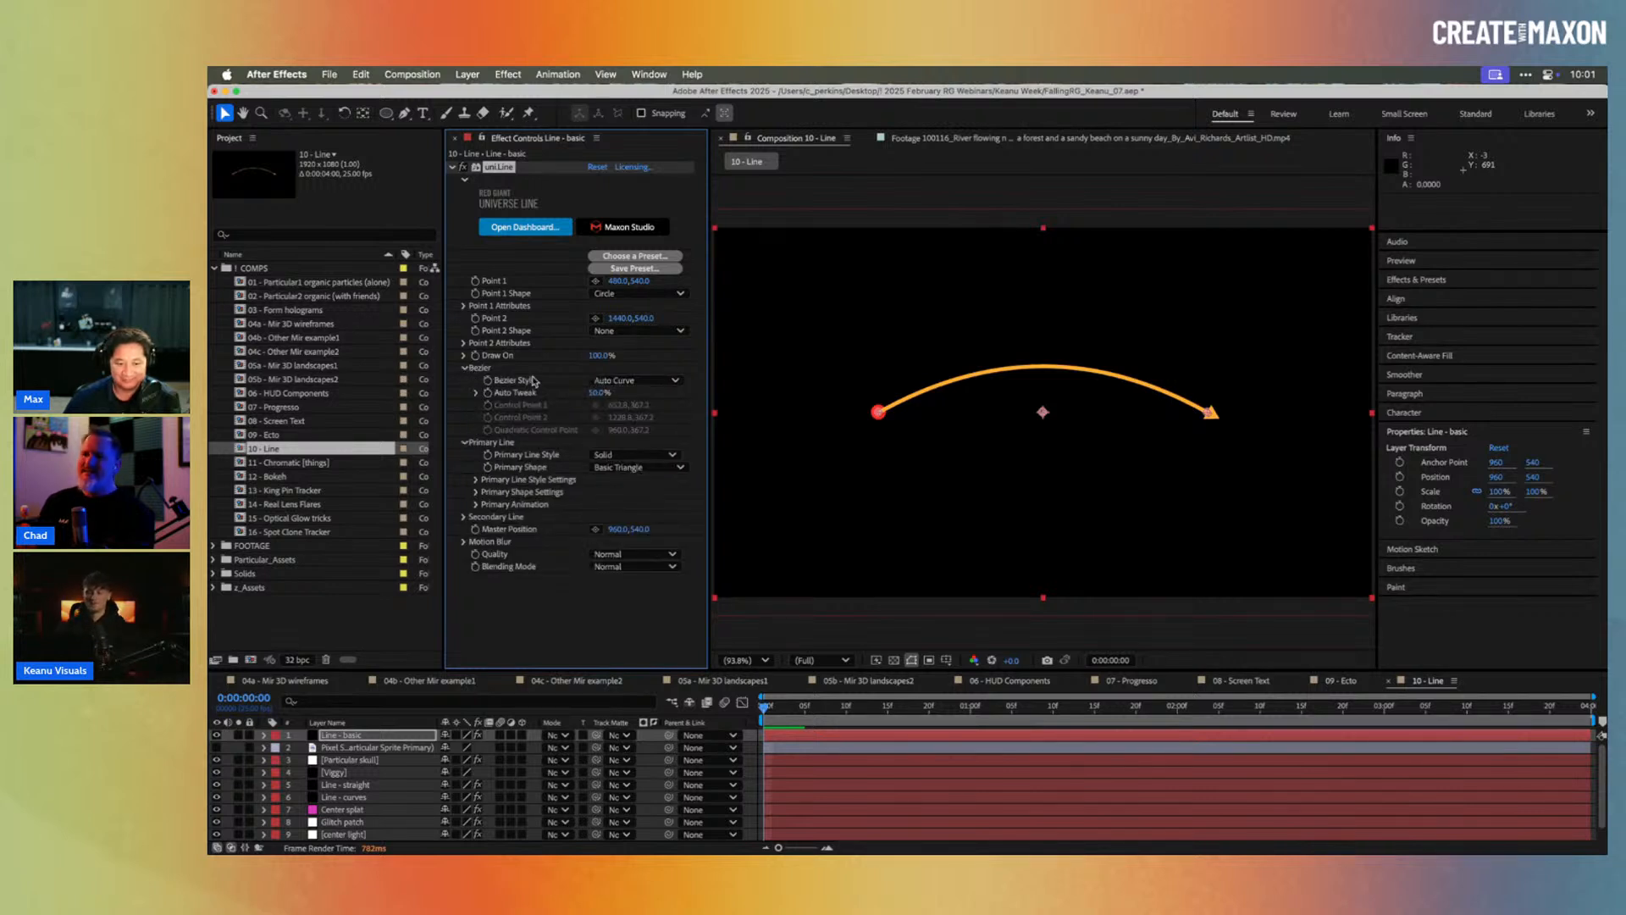
pyautogui.click(619, 380)
pyautogui.click(632, 418)
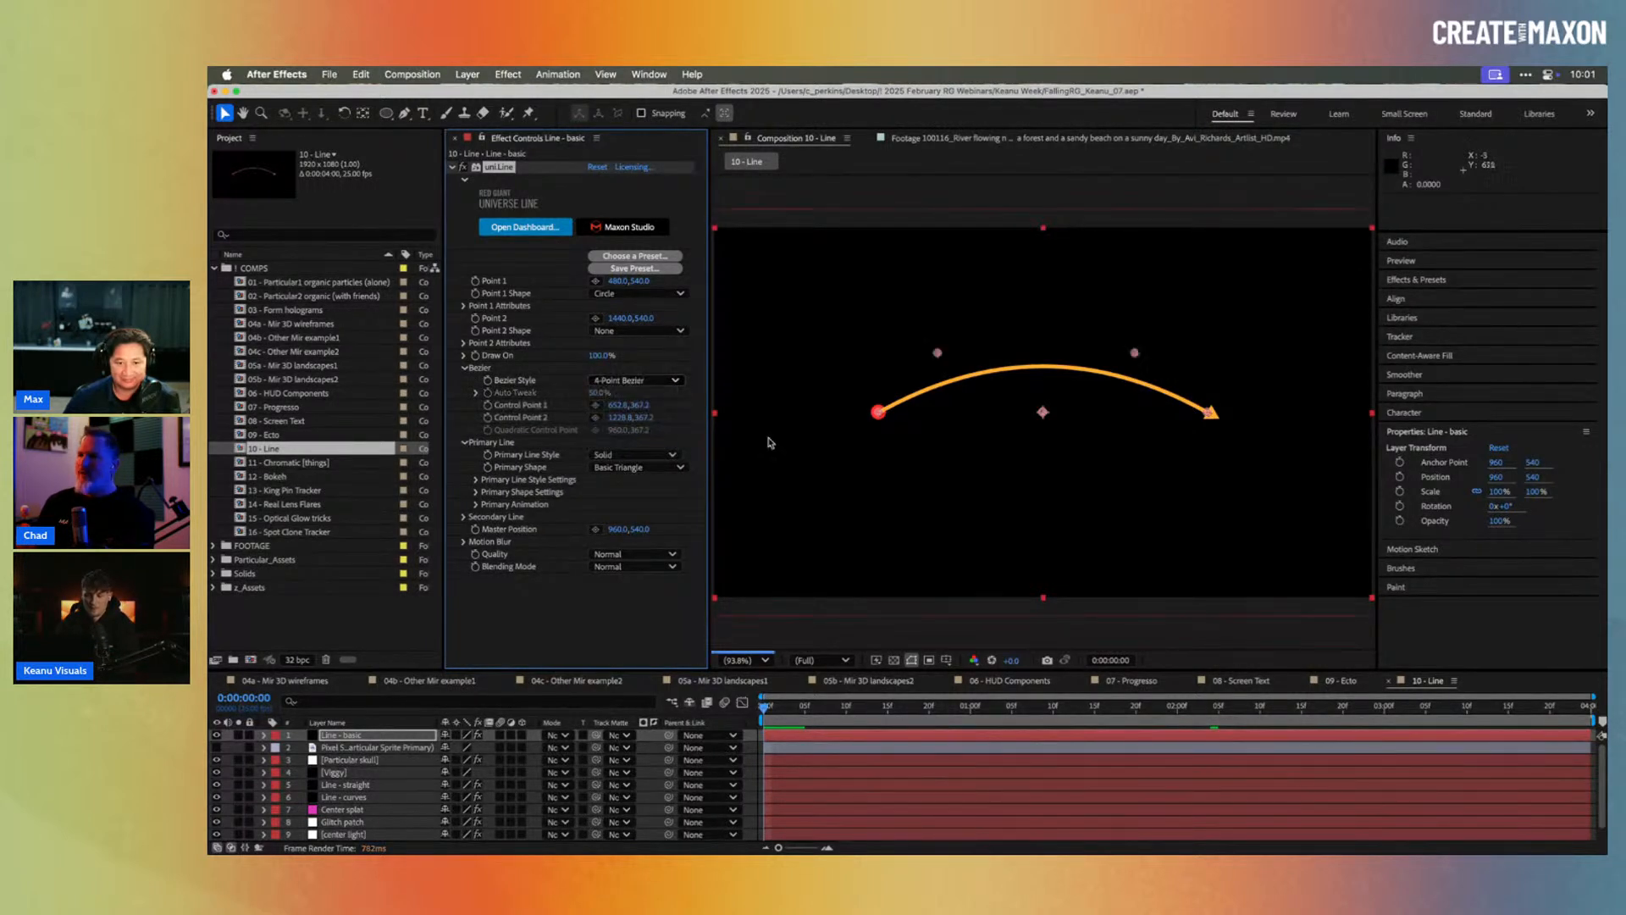
# Step: Reshape the line into an S-curve with Point 2 at about 1583, 653, and set Point 1 Shape to None
pyautogui.moveTo(939, 356); pyautogui.dragTo(954, 490)
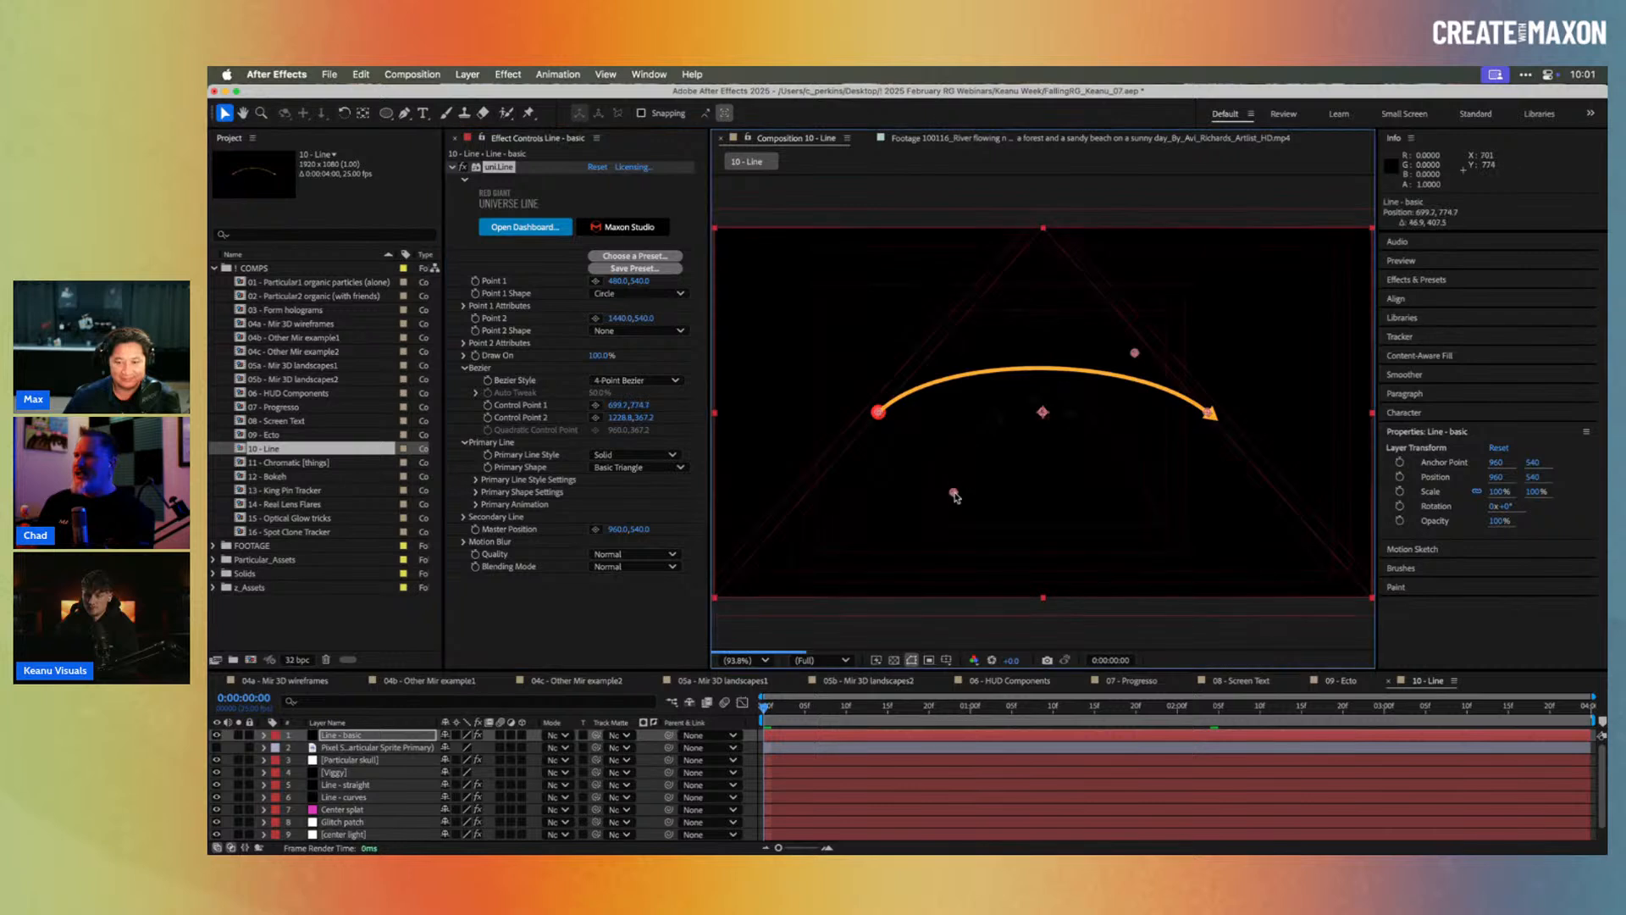
pyautogui.moveTo(1137, 353); pyautogui.dragTo(1159, 265)
pyautogui.moveTo(1207, 415); pyautogui.dragTo(1256, 453)
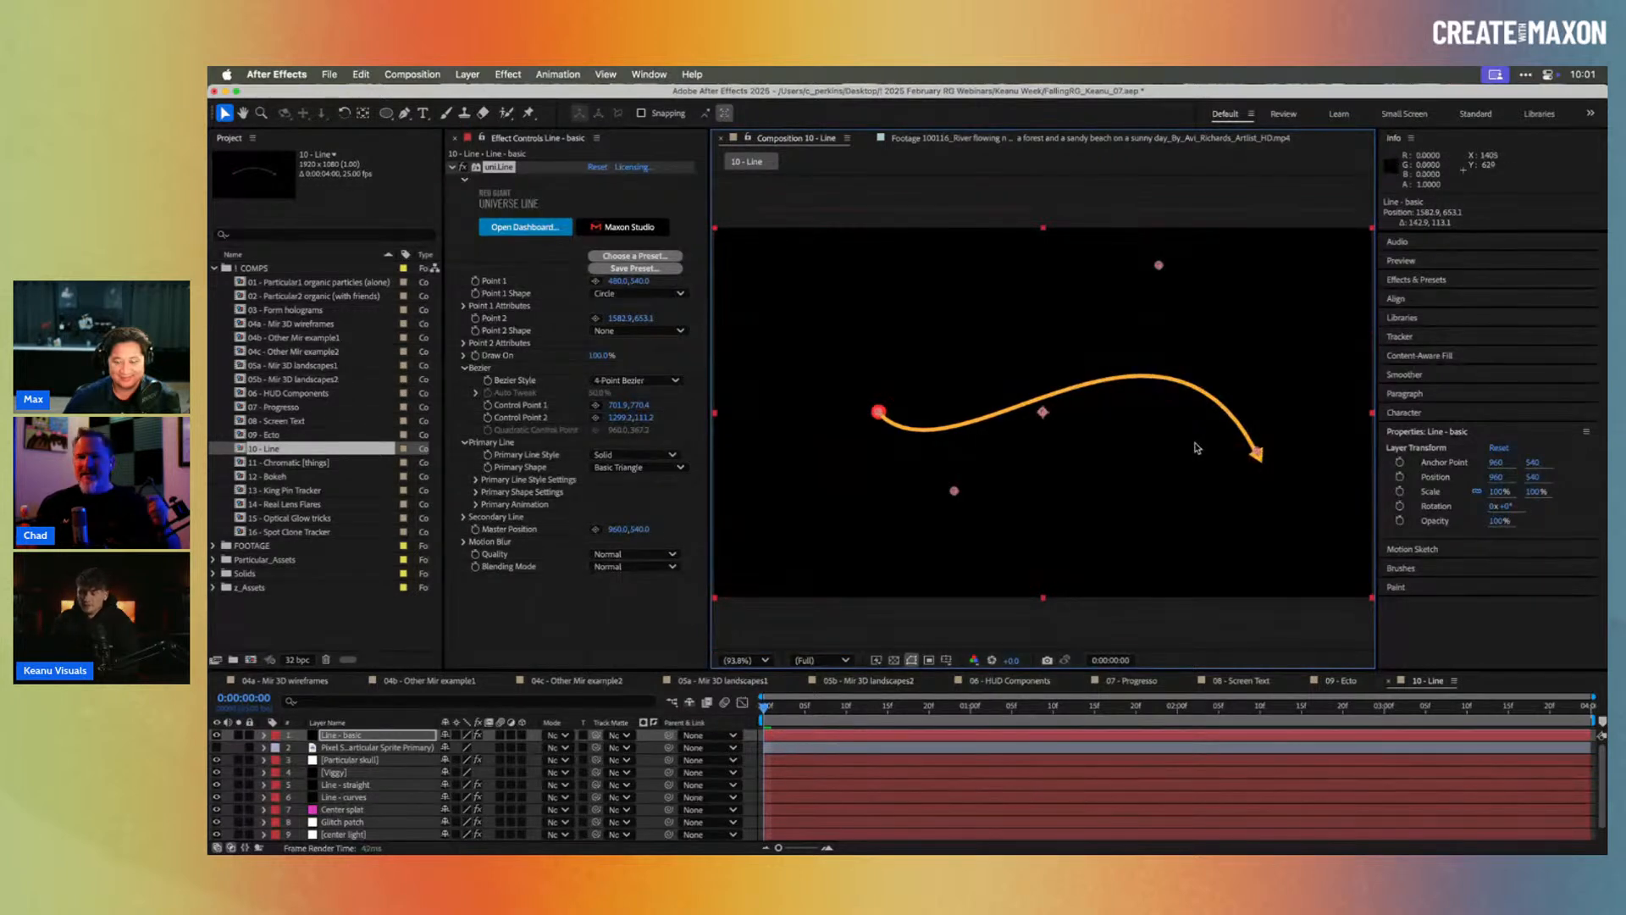
pyautogui.click(654, 294)
pyautogui.click(653, 314)
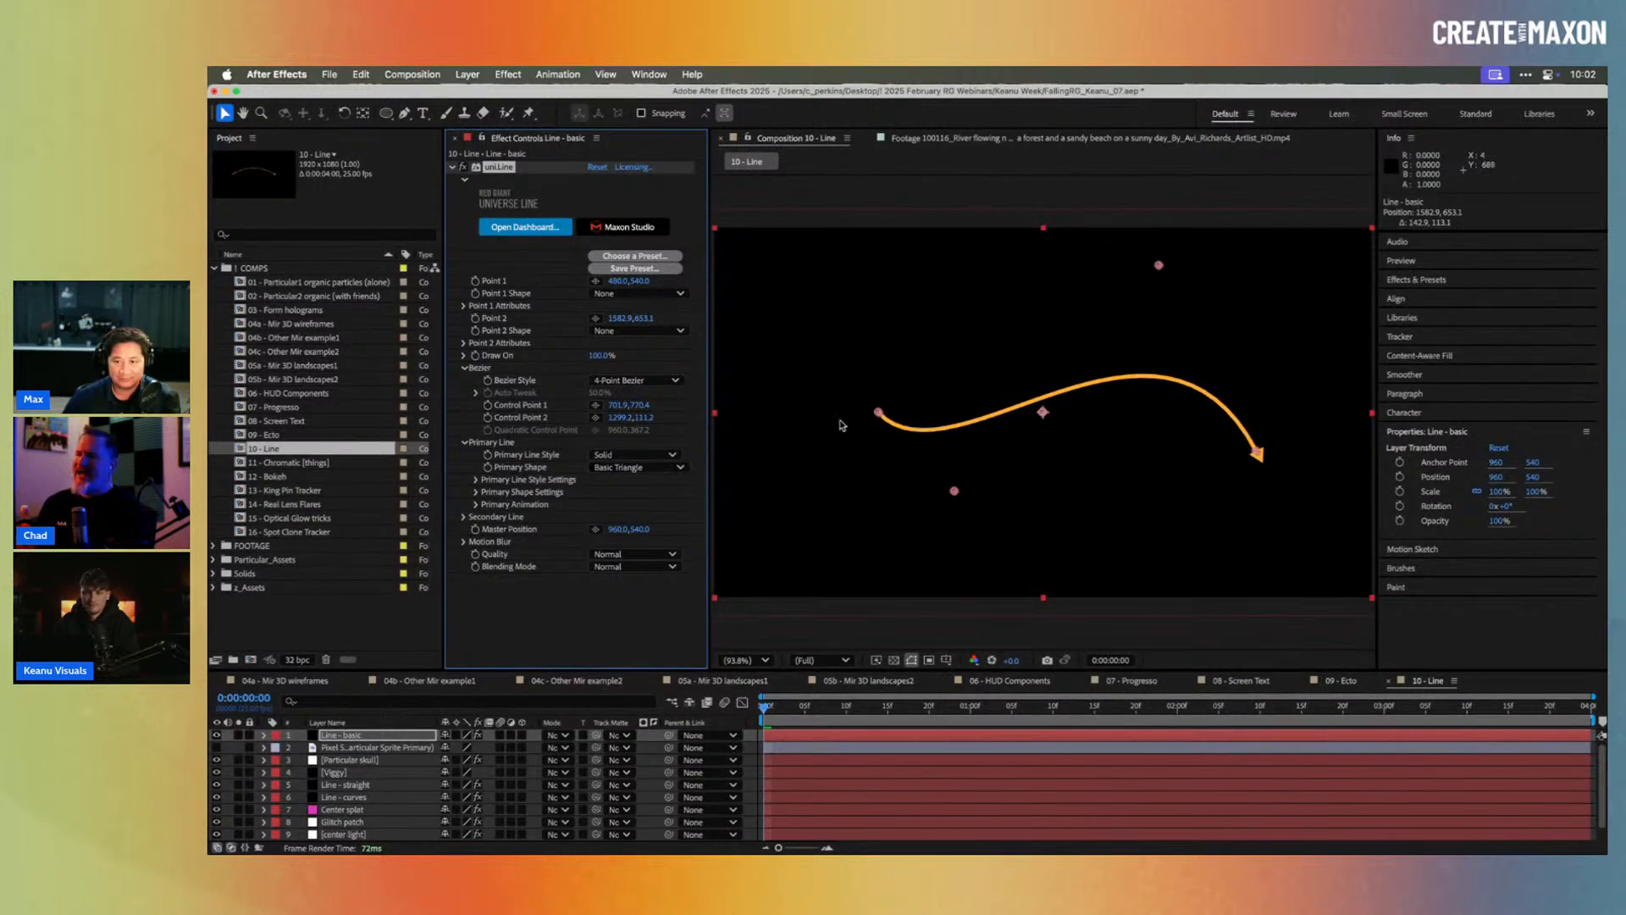
# Step: Hide the Line - basic layer and scrub through the pixel skull animation with its curved arrows, stopping at 0:00:02:06
pyautogui.click(216, 735)
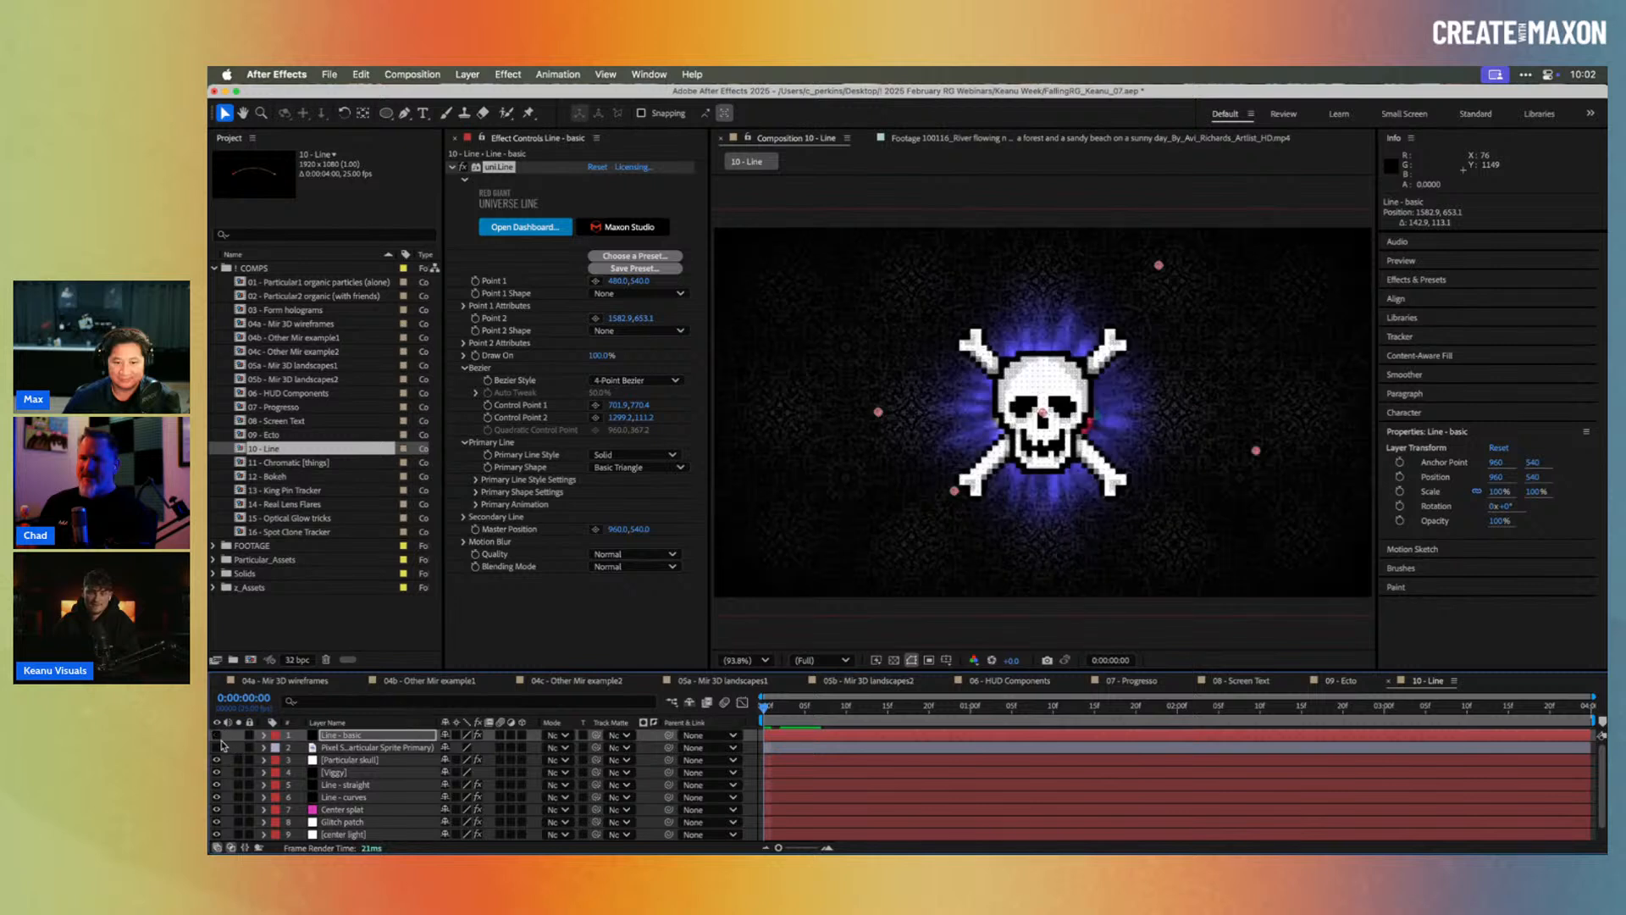
pyautogui.moveTo(794, 713); pyautogui.dragTo(1111, 708)
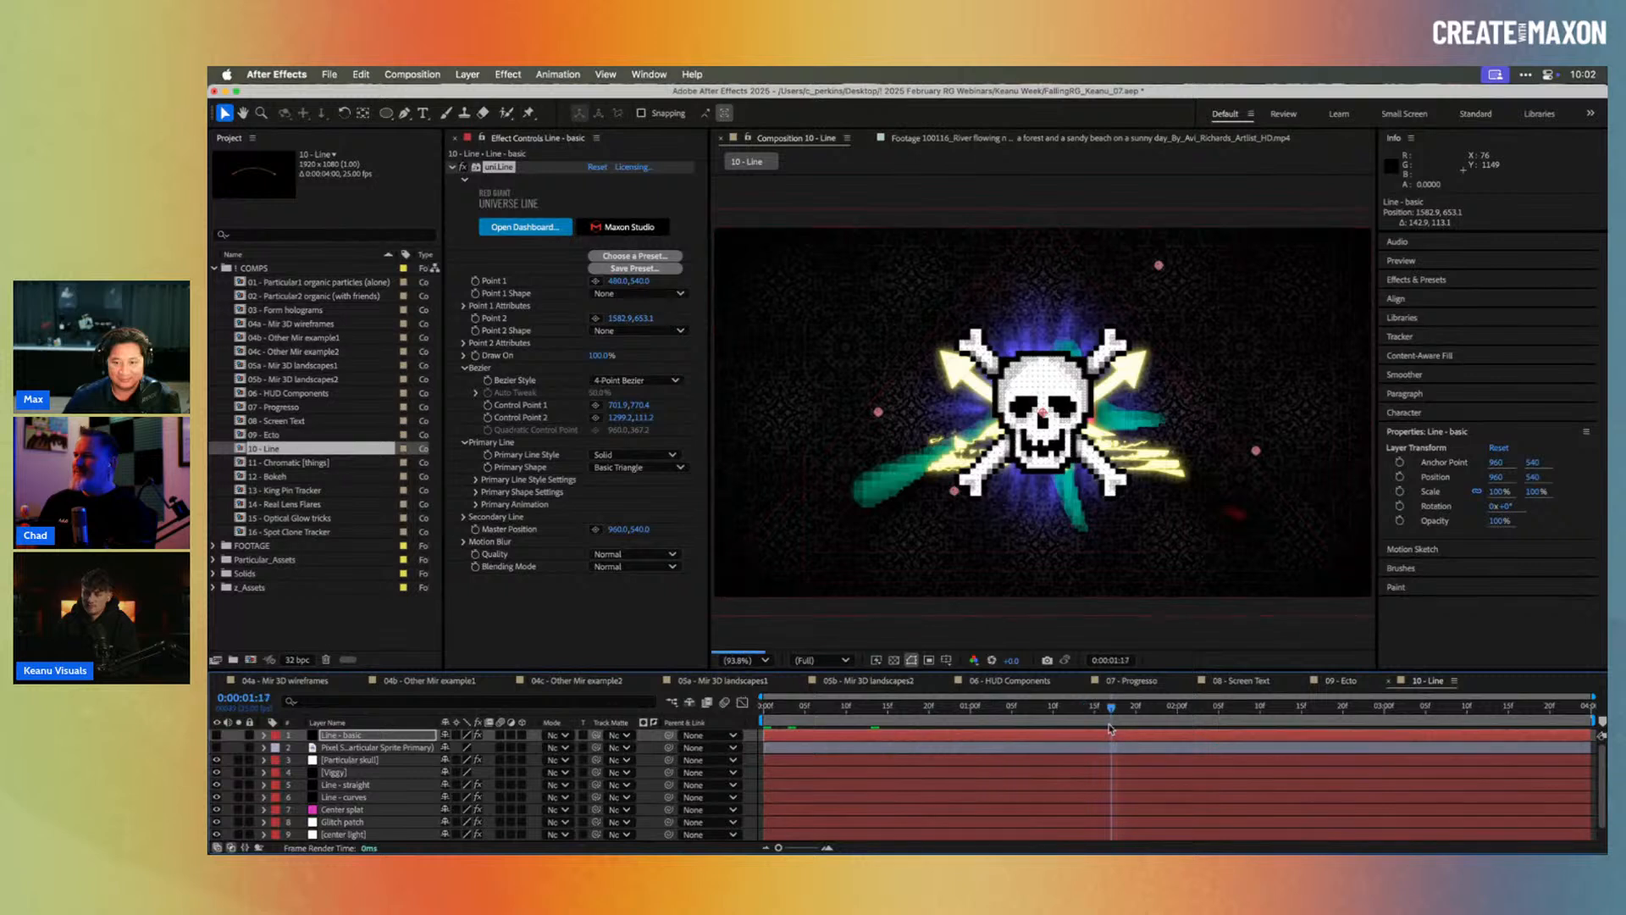
pyautogui.click(1201, 716)
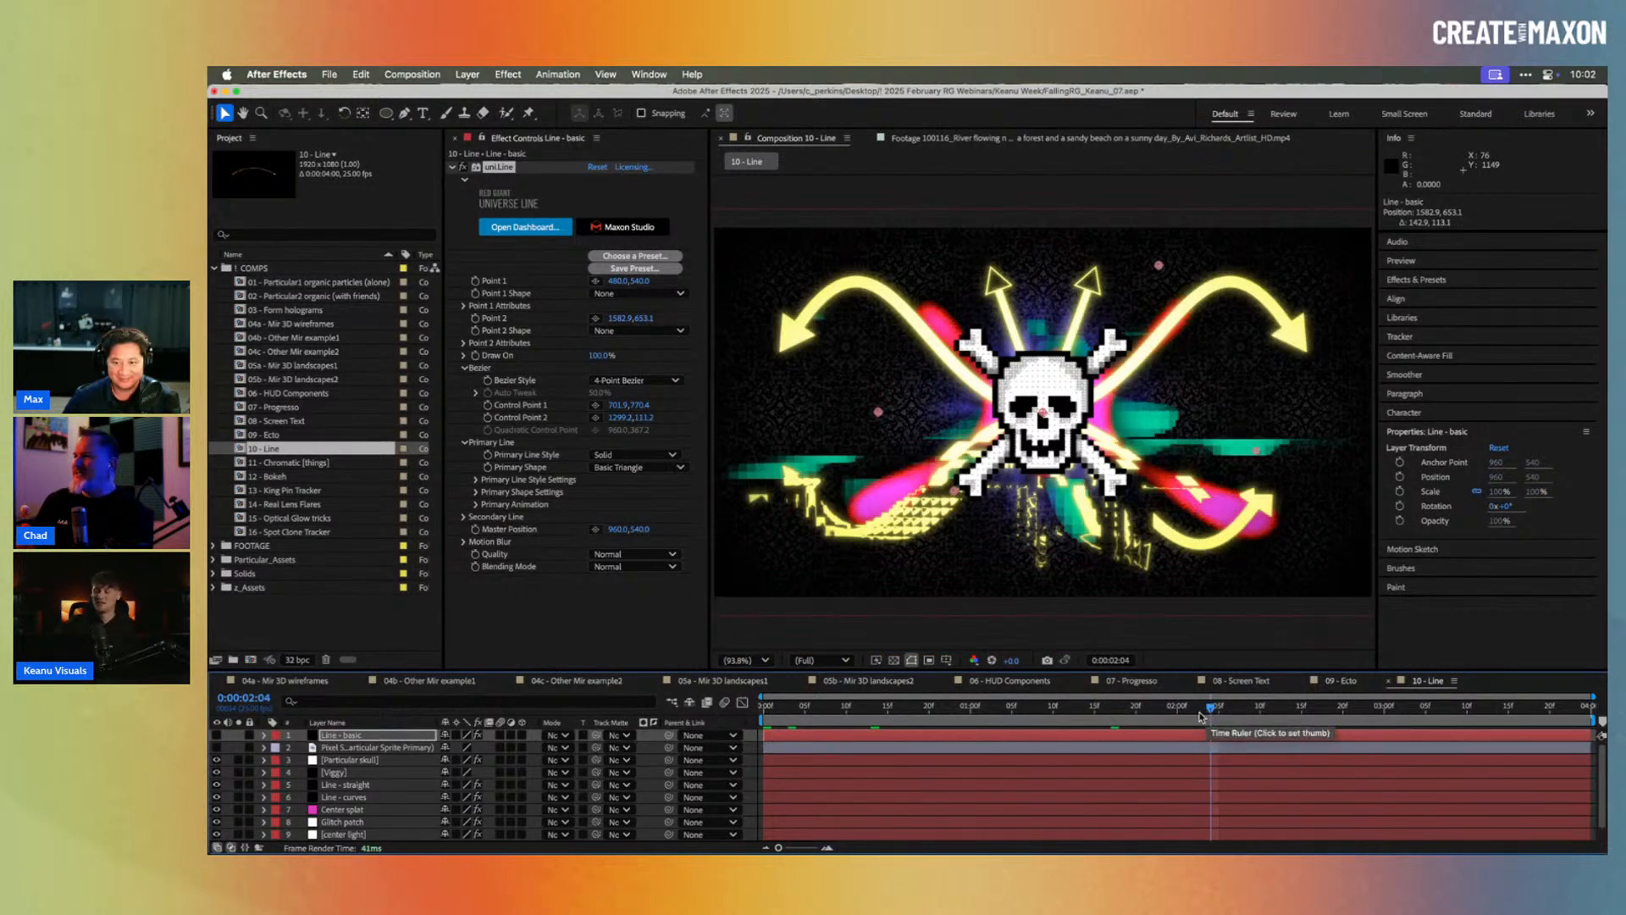
pyautogui.click(1185, 708)
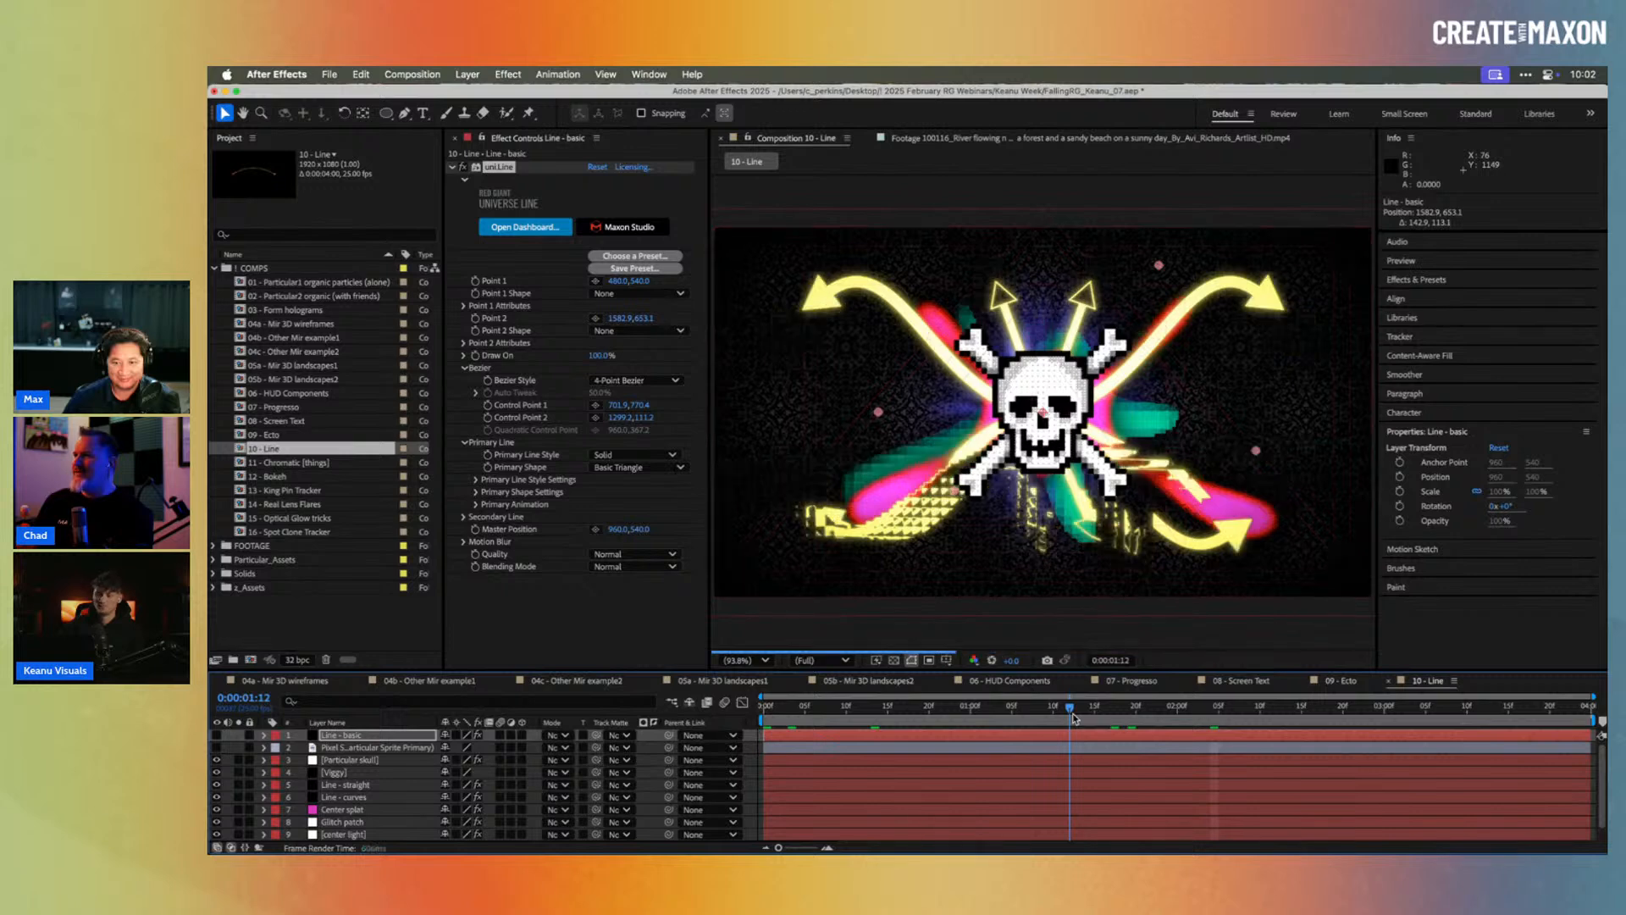
pyautogui.click(1224, 714)
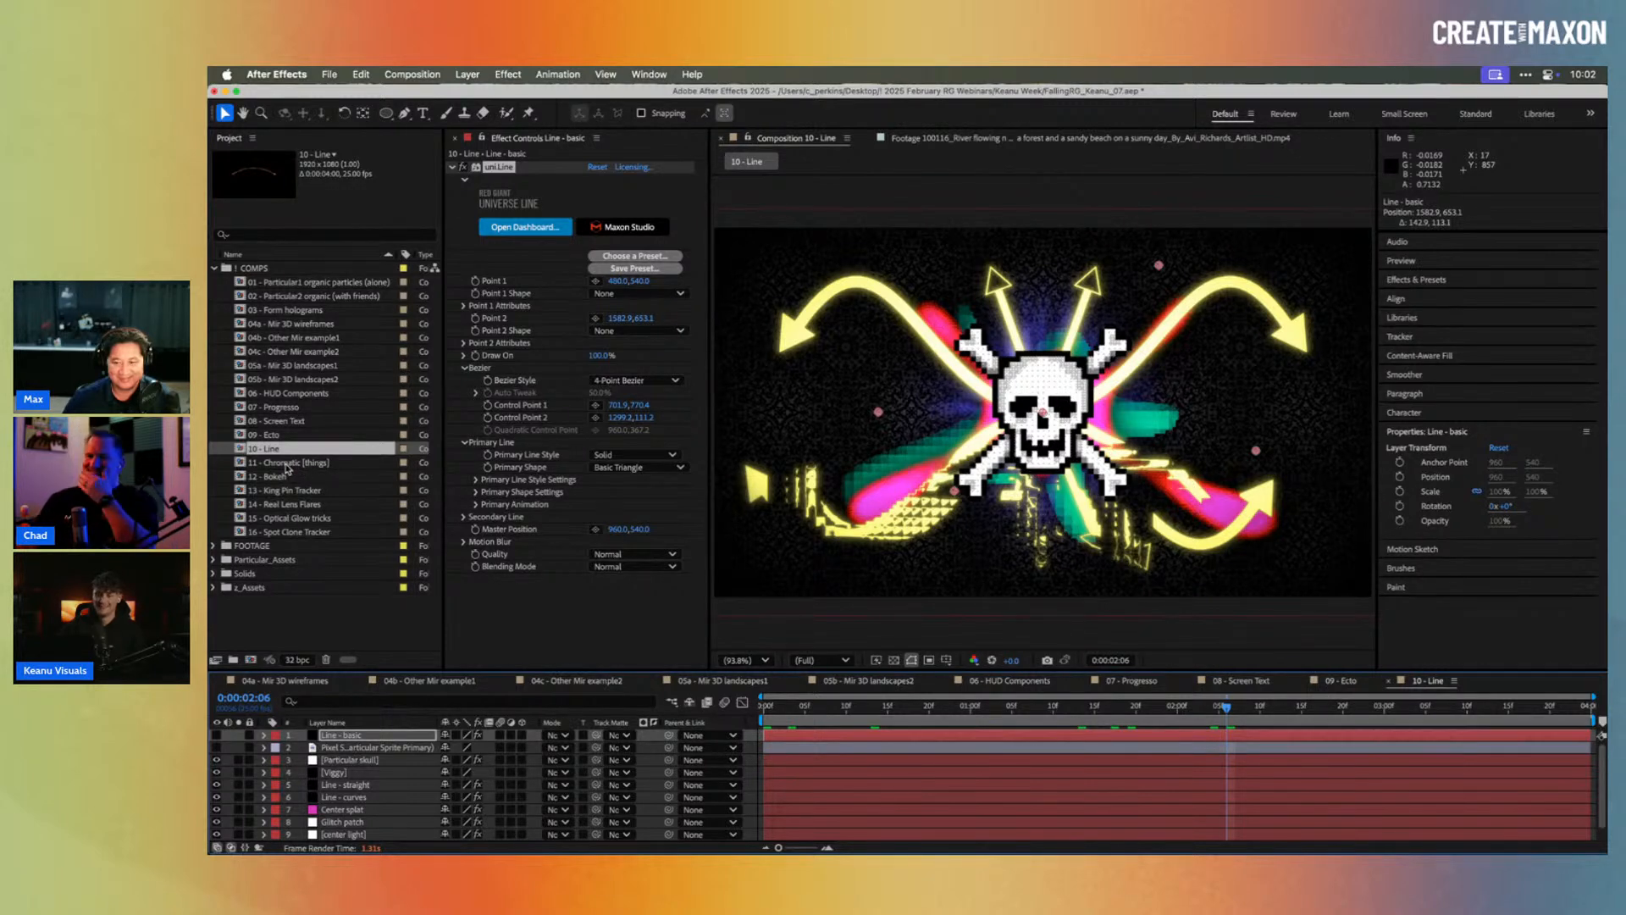
# Step: Open the 11 - Chromatic [things] composition, view it at 50%, and scrub the color fringing around the six-second mark
pyautogui.doubleClick(286, 463)
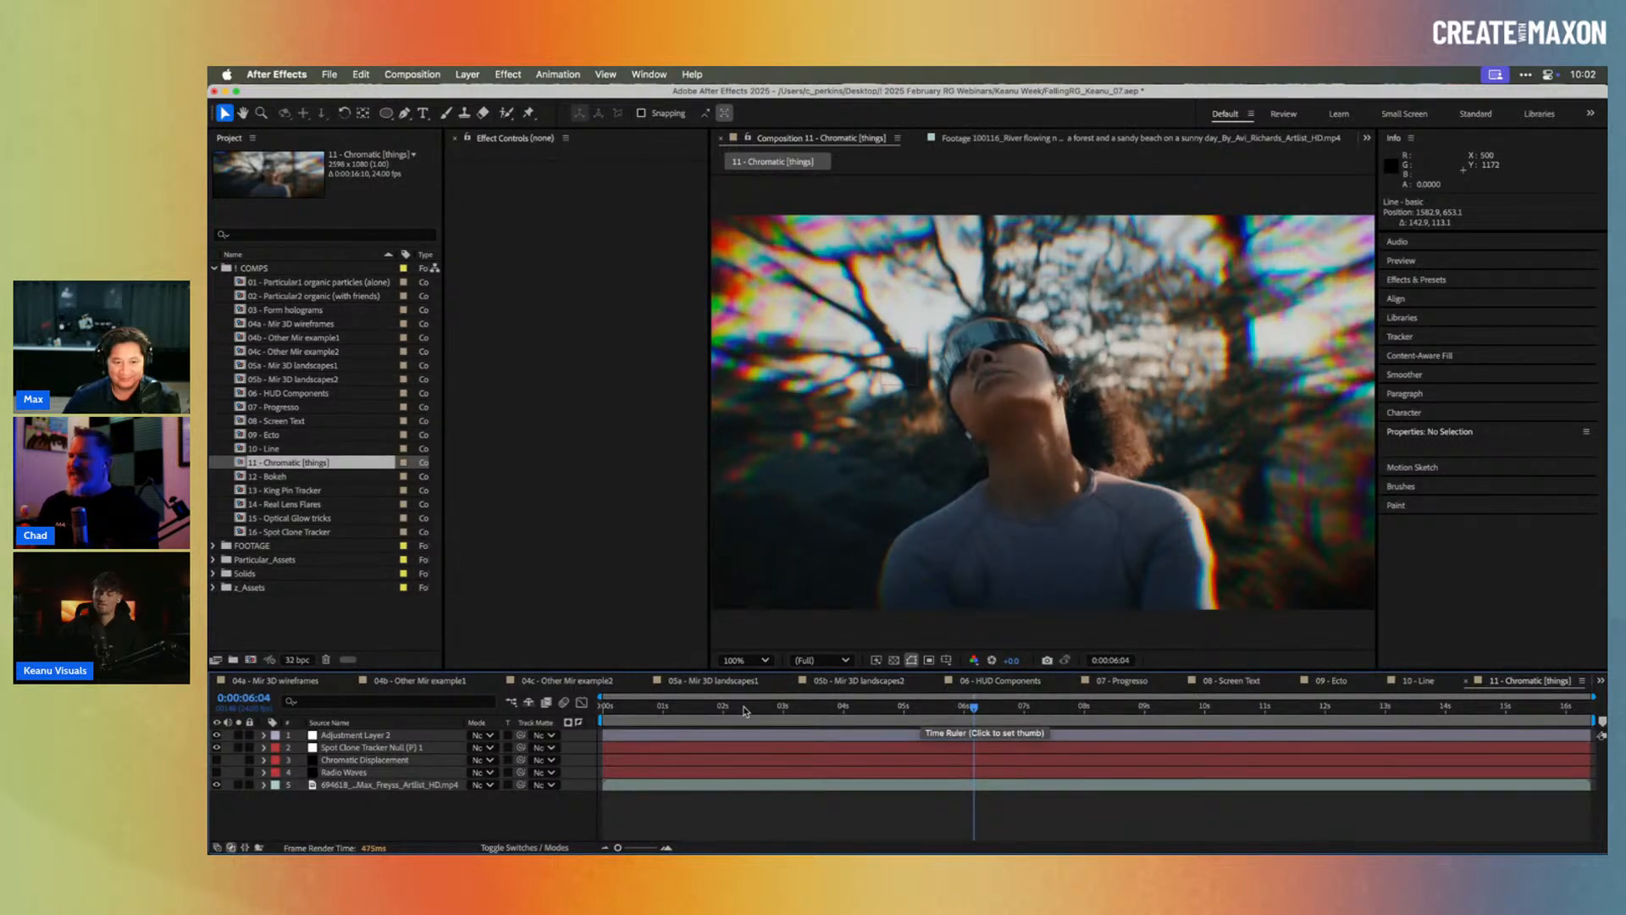
pyautogui.moveTo(739, 711); pyautogui.dragTo(954, 706)
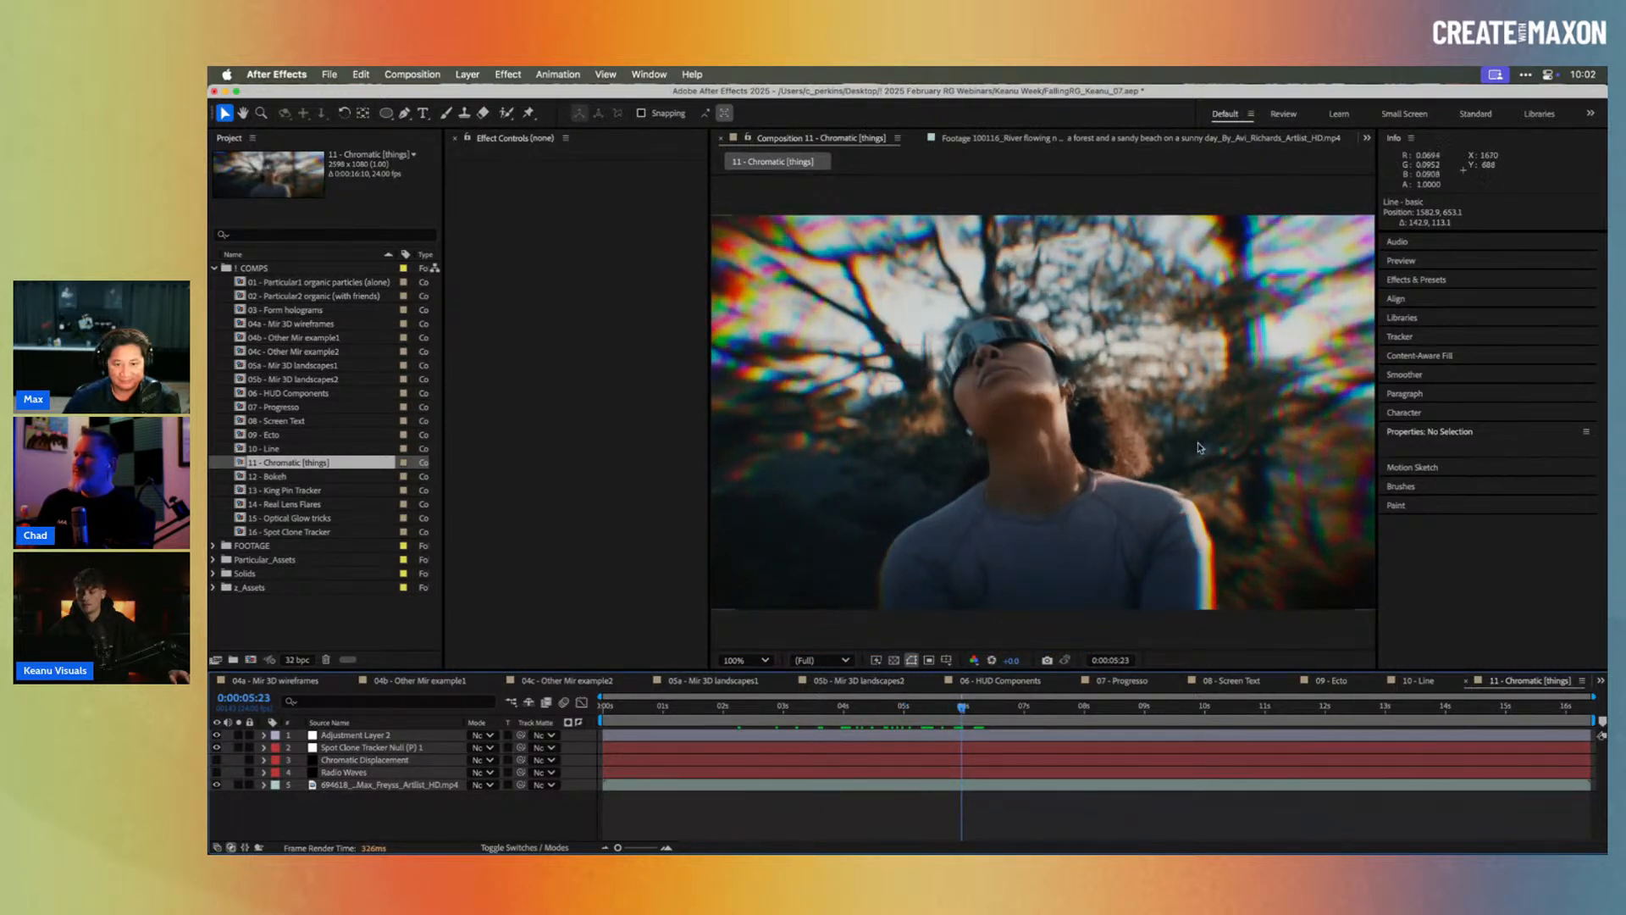
pyautogui.press(',')
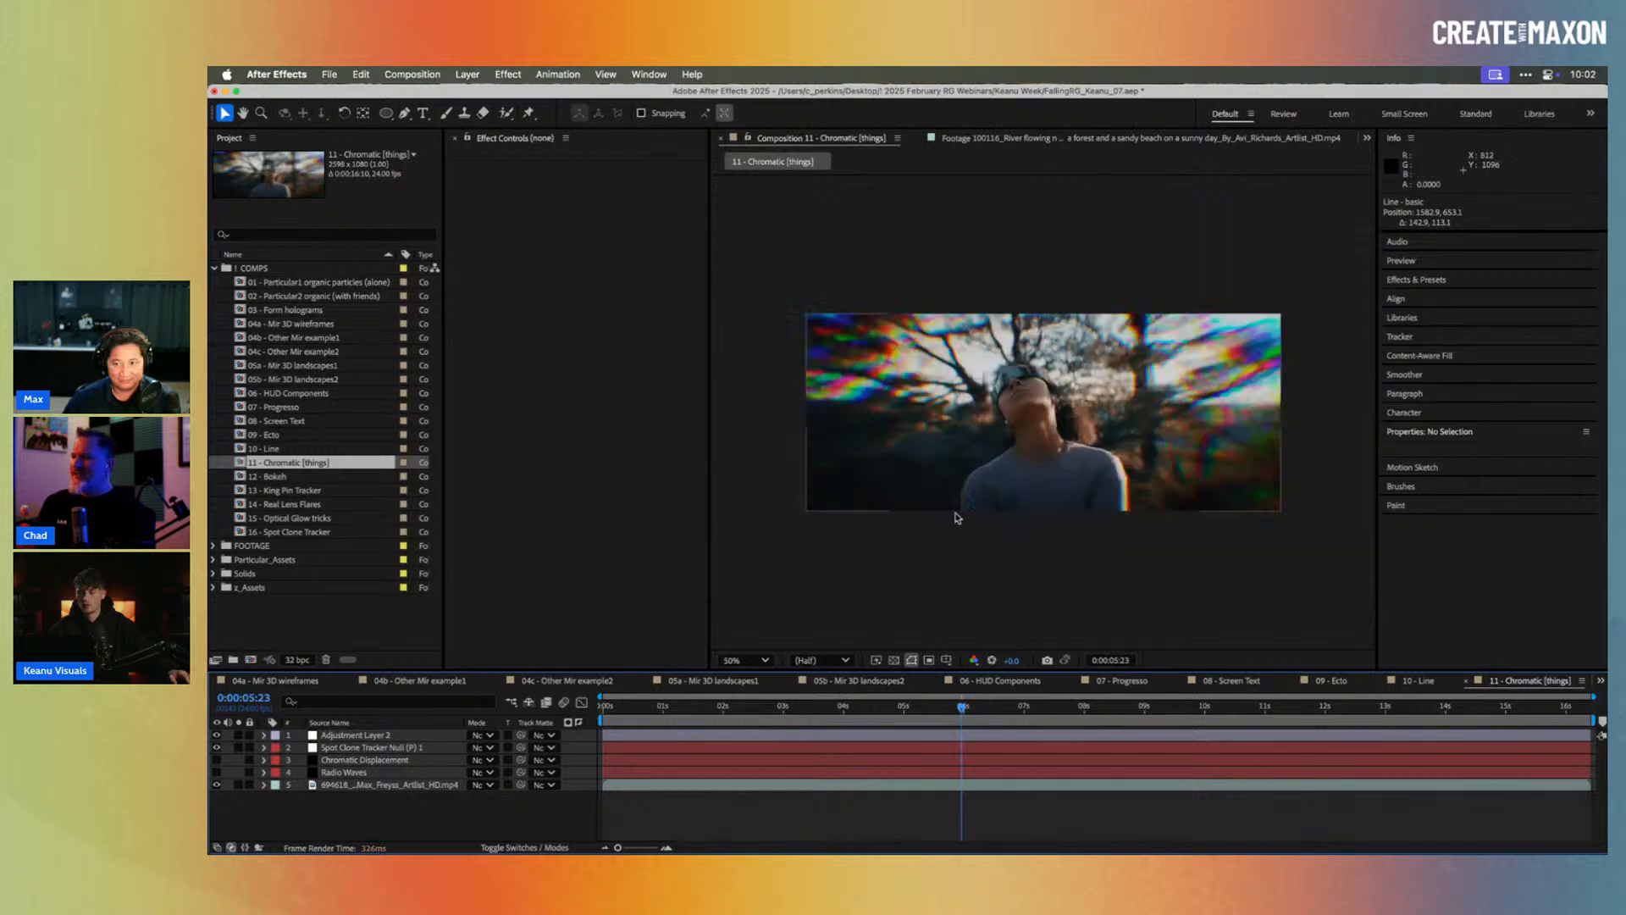
pyautogui.moveTo(949, 710); pyautogui.dragTo(983, 708)
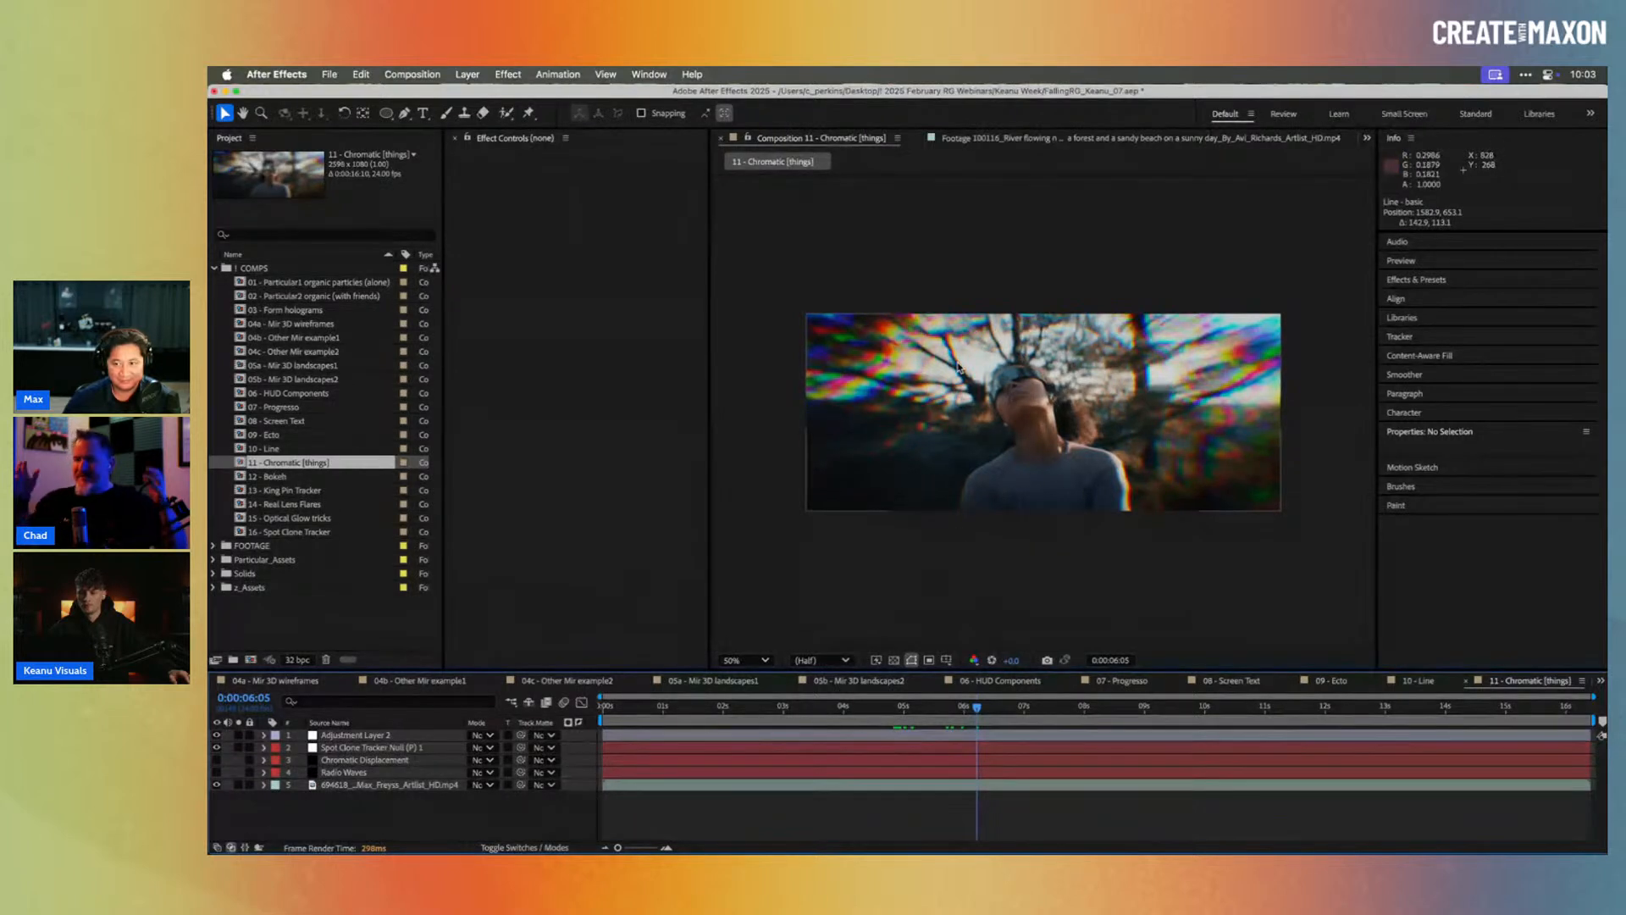
pyautogui.click(879, 710)
pyautogui.moveTo(879, 710); pyautogui.dragTo(976, 707)
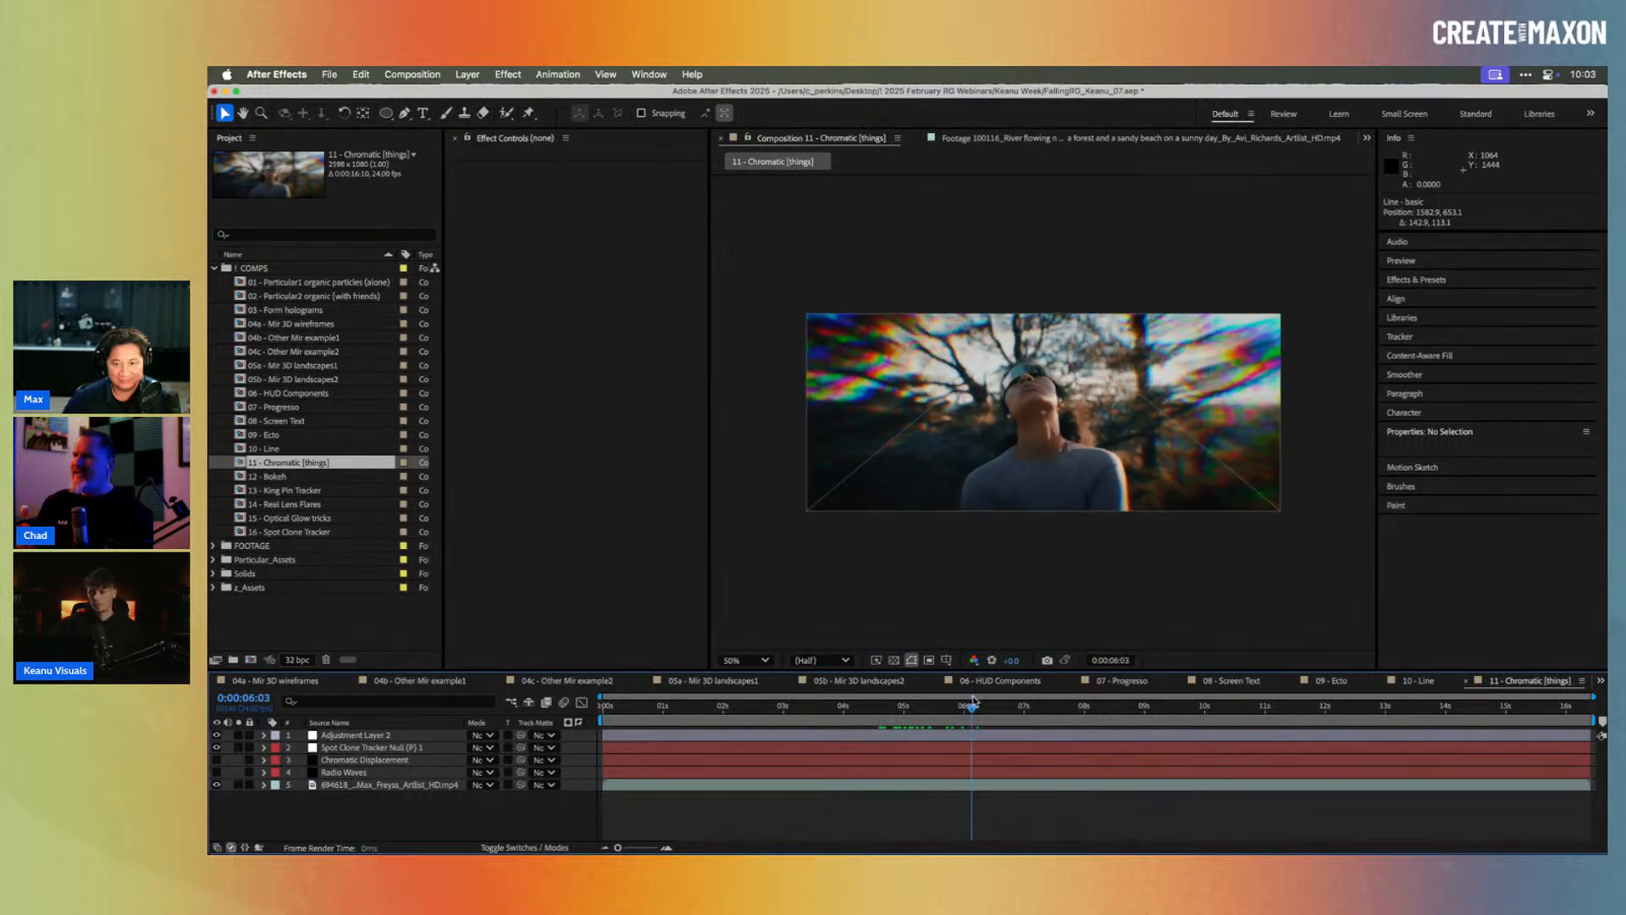
# Step: Open the 12 - Bokeh composition, select the HUD Components - DONE layer, and scrub to 0:00:00:19
pyautogui.doubleClick(272, 477)
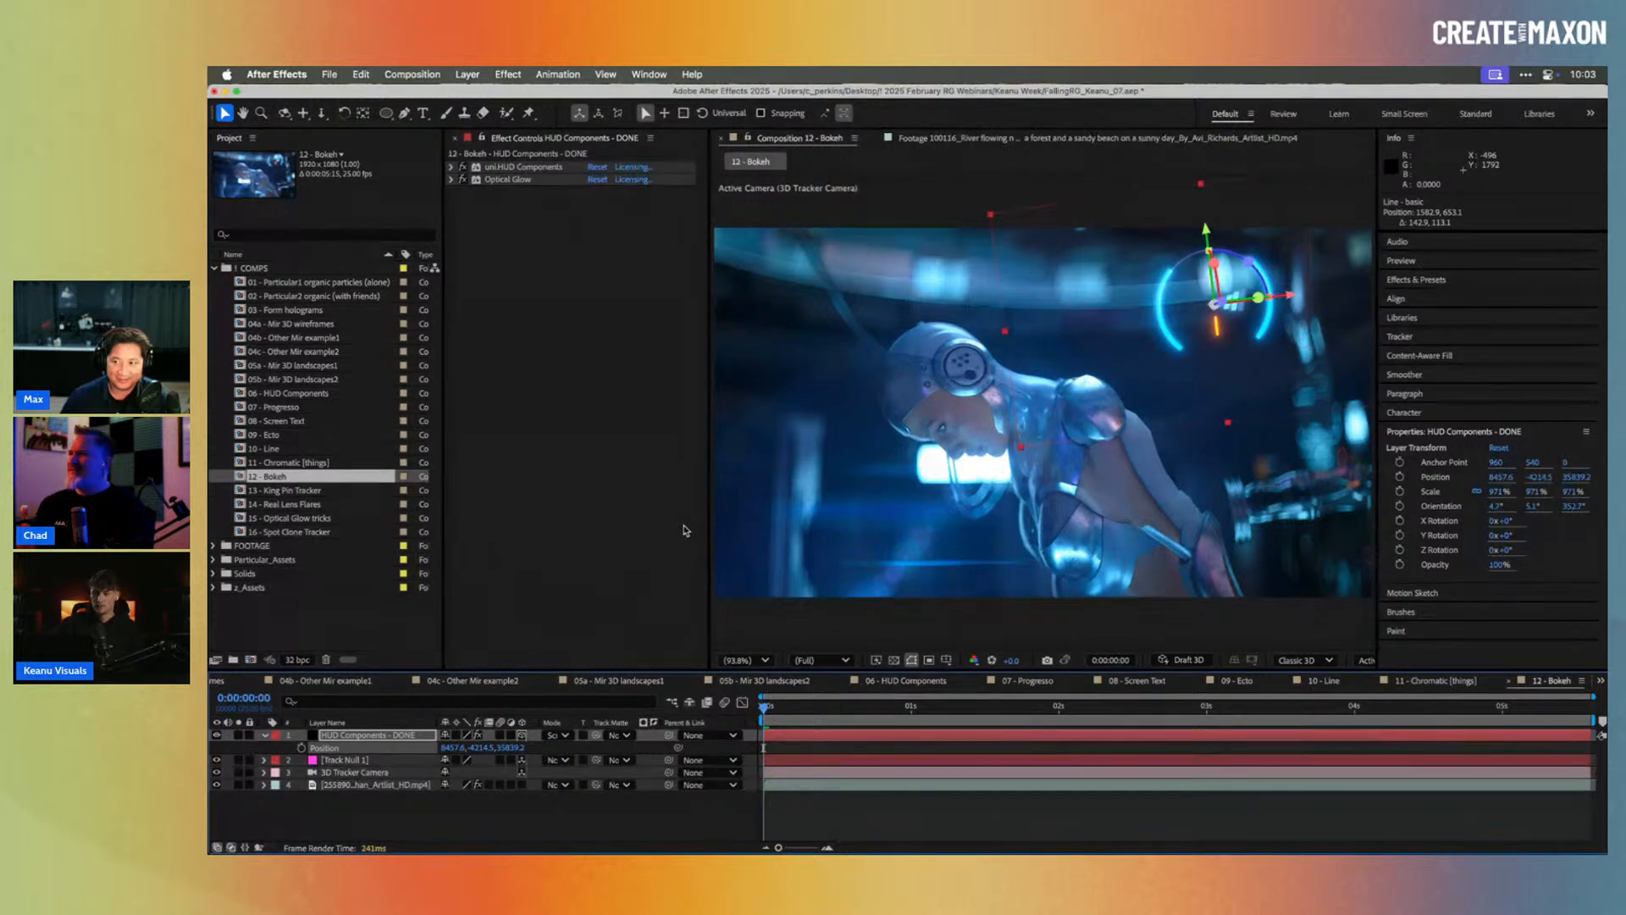
pyautogui.click(399, 737)
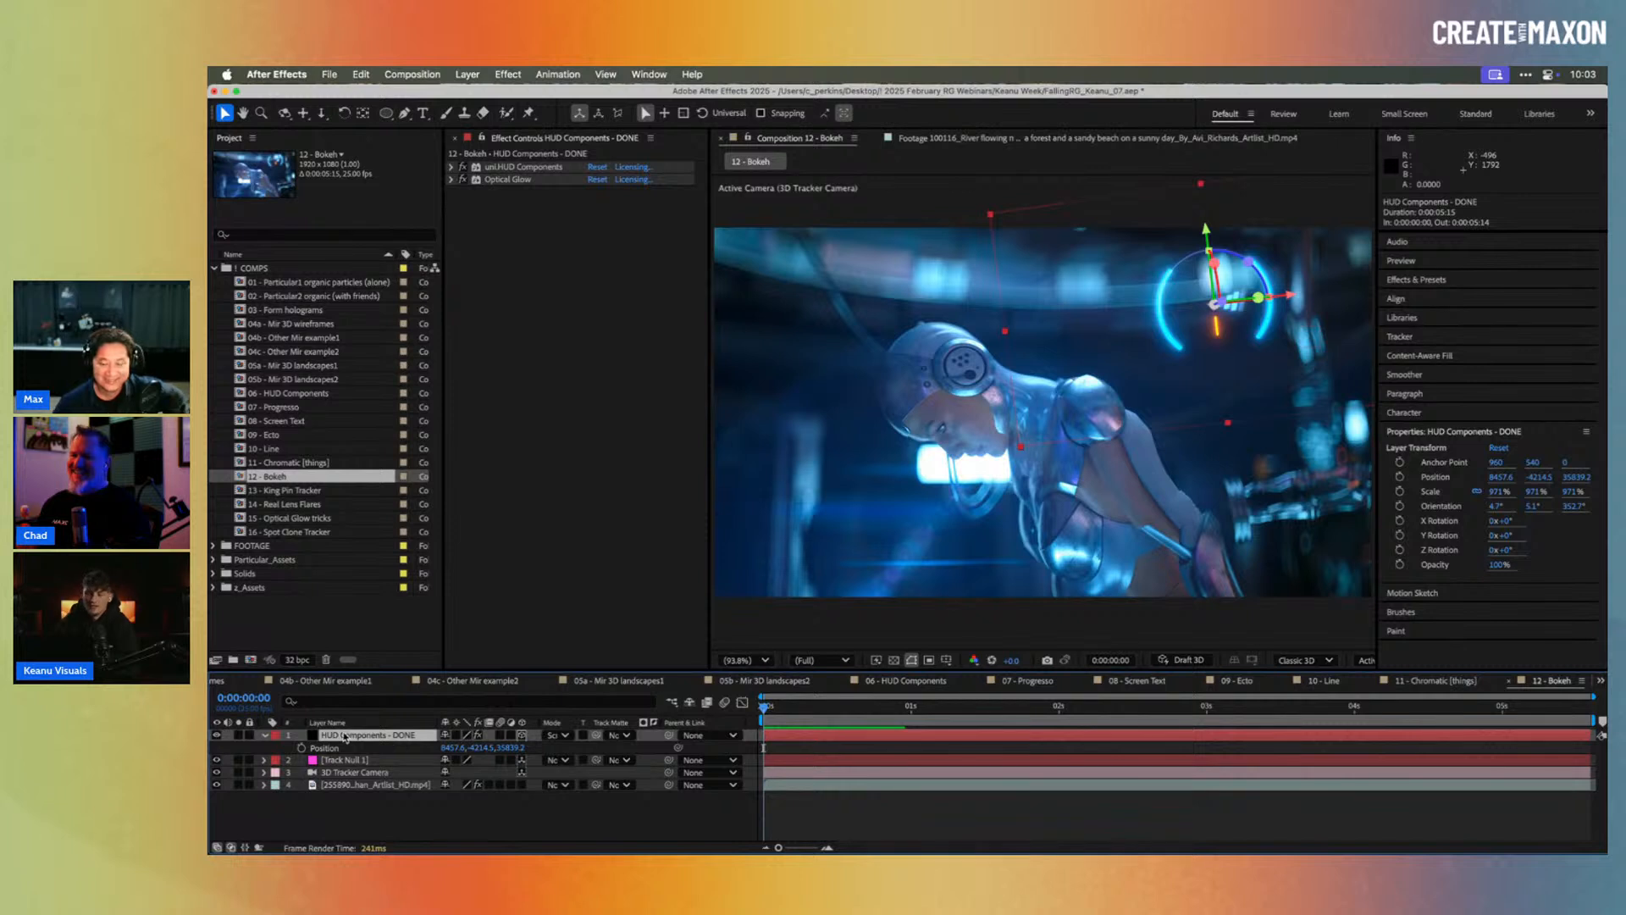
pyautogui.moveTo(798, 710); pyautogui.dragTo(876, 700)
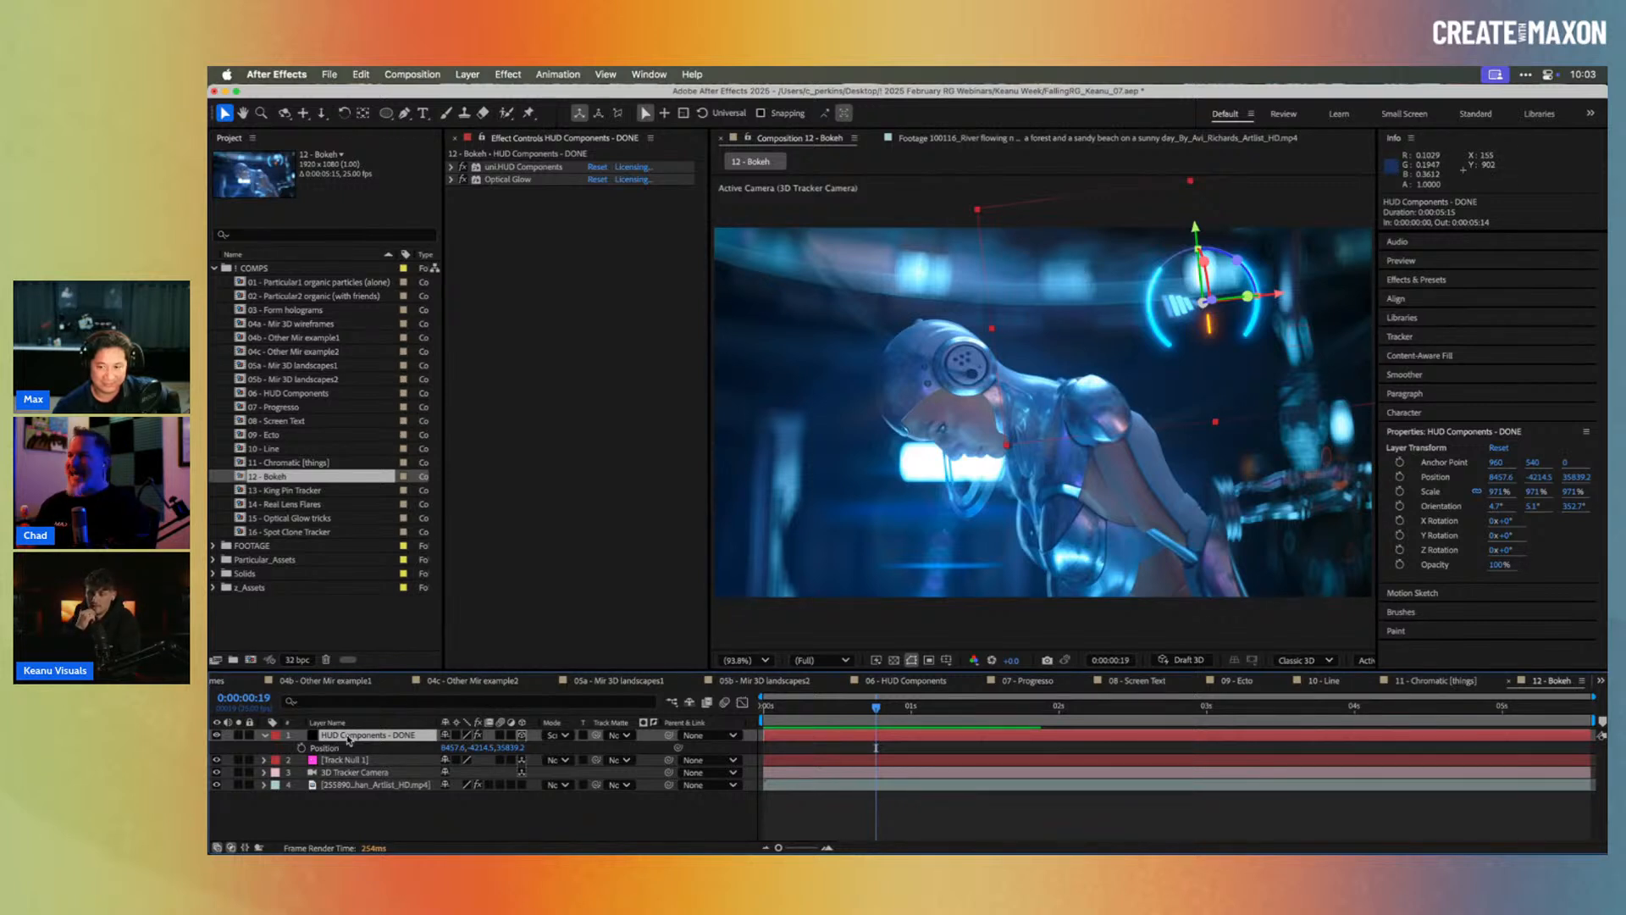
# Step: Apply the Universe Bokeh effect to the HUD Components - DONE layer and set its Blur Amount to 500
pyautogui.hotkey('ctrl', 'space')
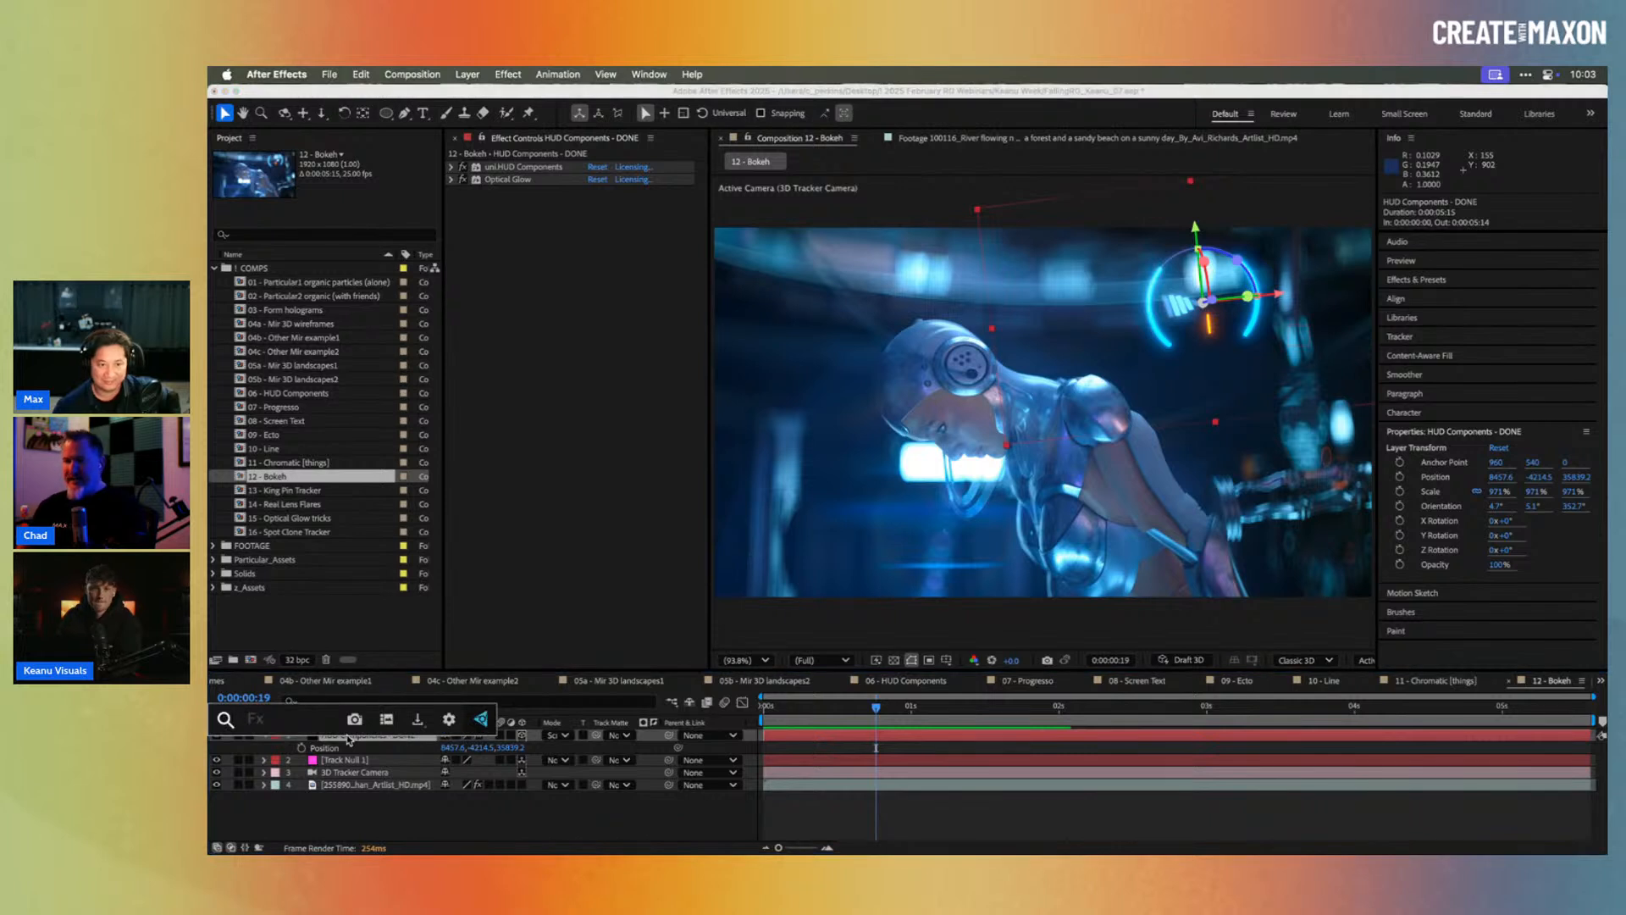
pyautogui.write('boke')
pyautogui.press('Return')
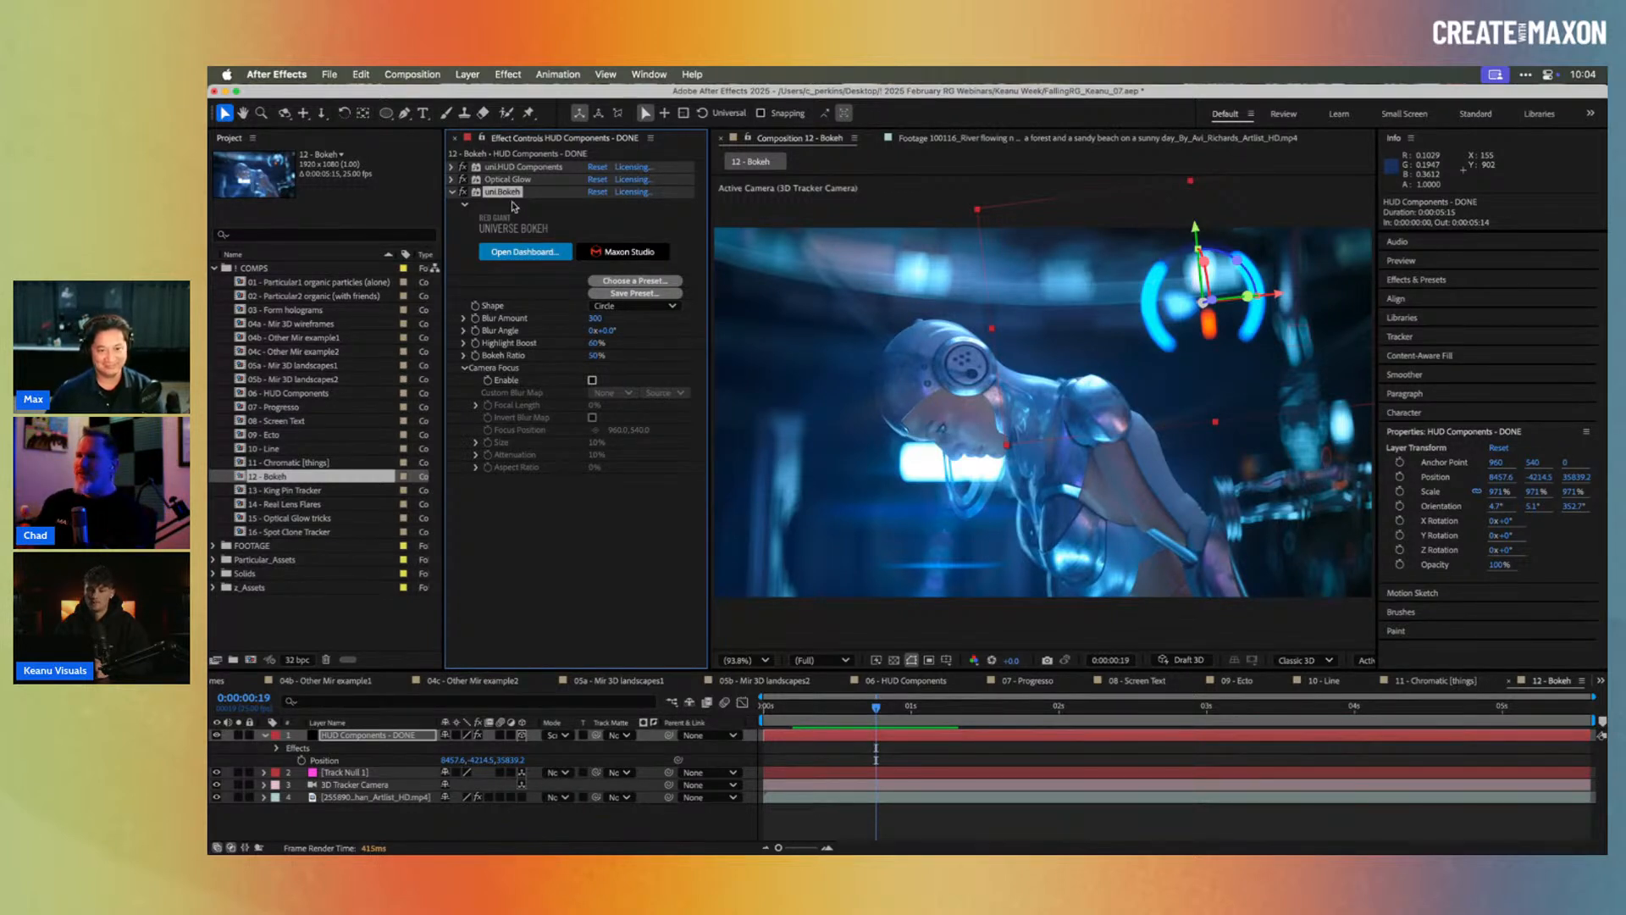
pyautogui.click(596, 318)
pyautogui.write('500')
pyautogui.press('Return')
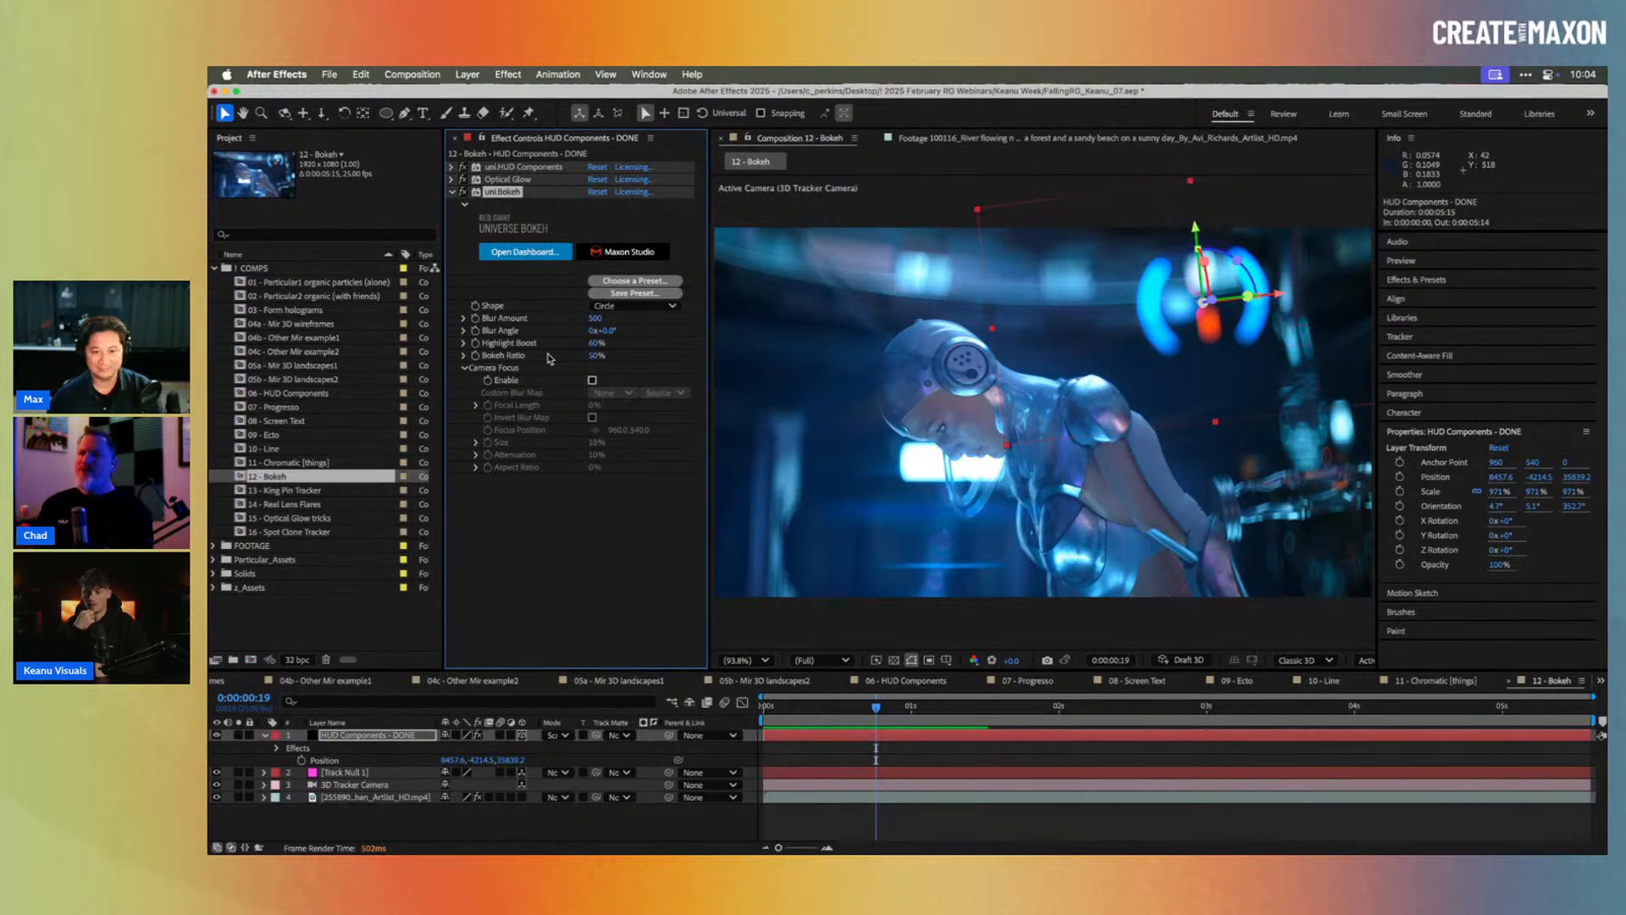
# Step: Set the HUD layer's Bokeh Ratio to 30% and check the blurred HUD on nearby frames, stopping at 0:00:00:21
pyautogui.click(598, 357)
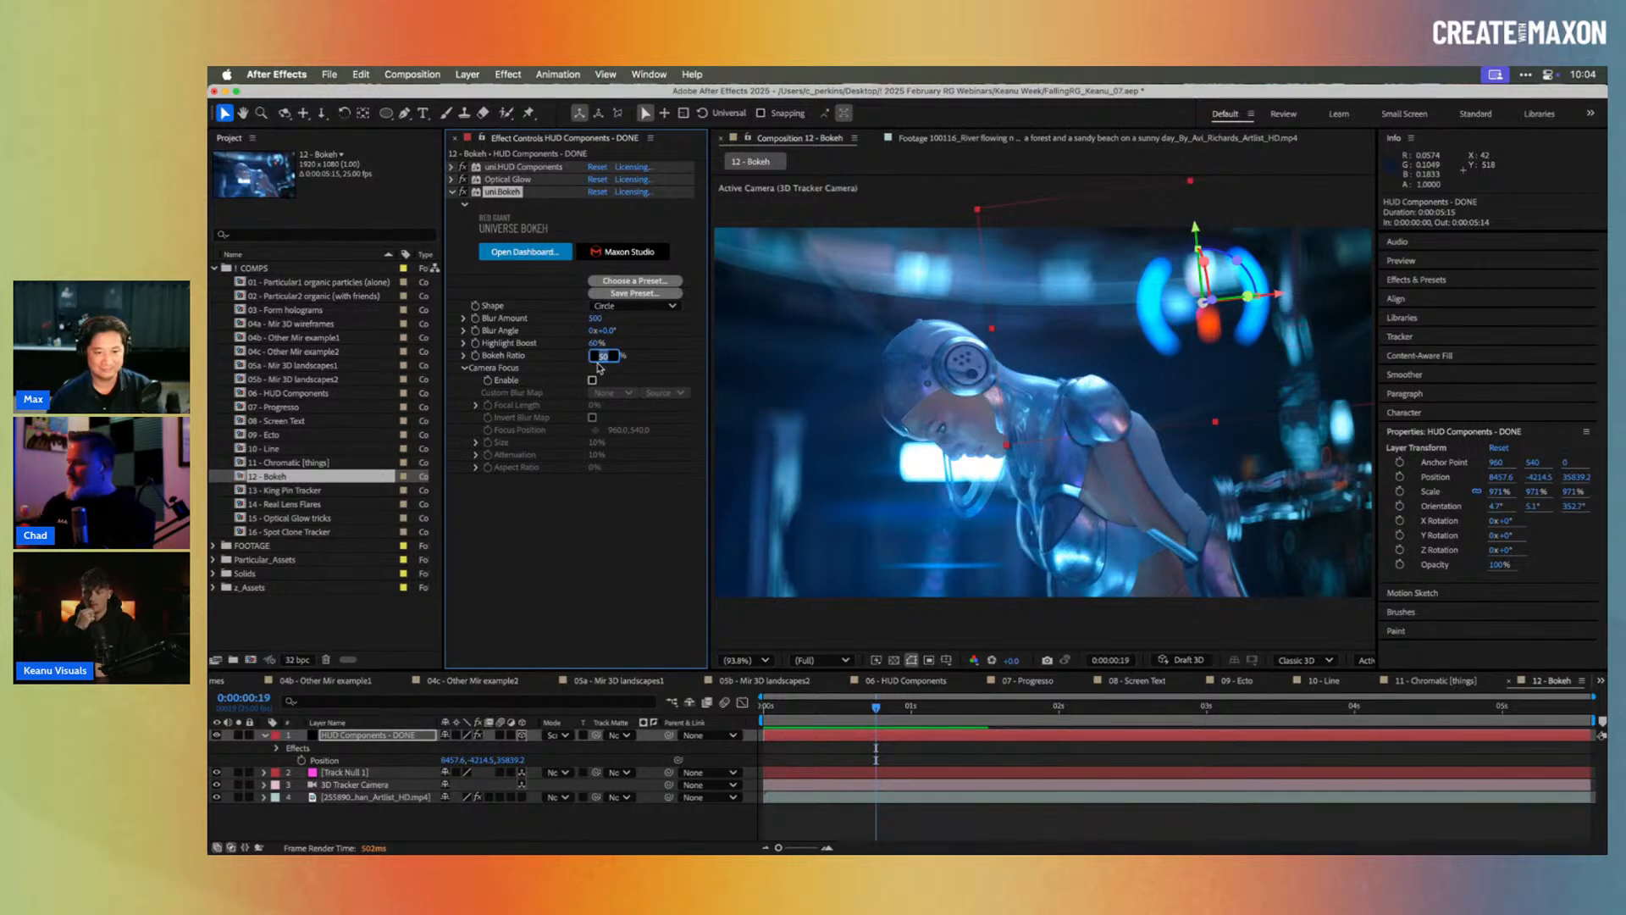
pyautogui.write('30')
pyautogui.press('Return')
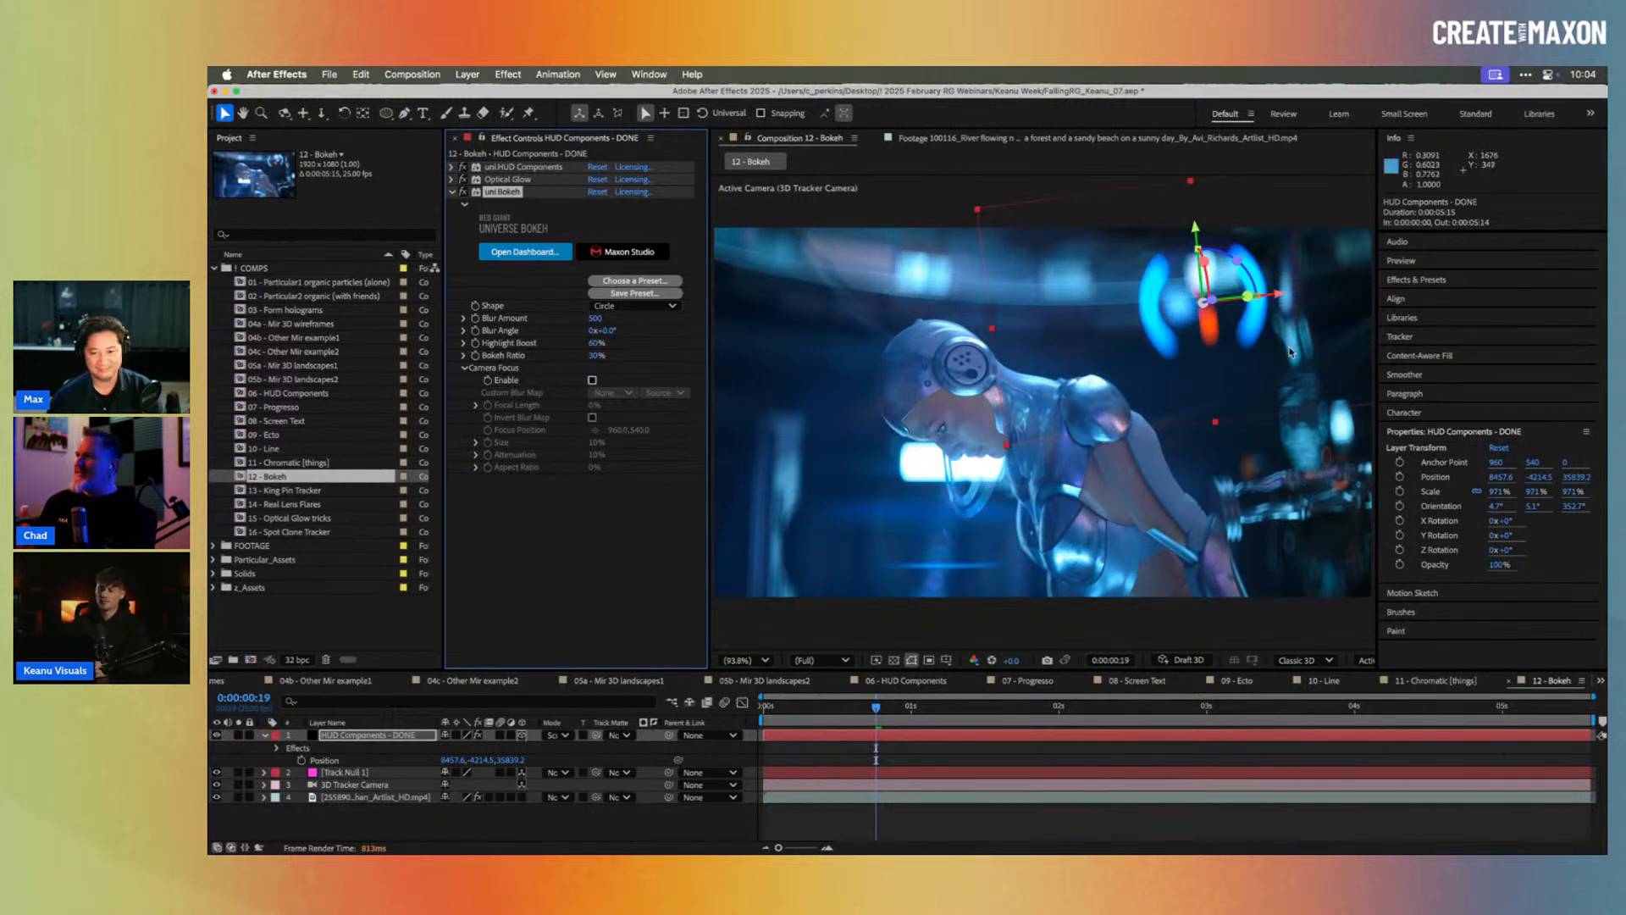
pyautogui.moveTo(883, 704); pyautogui.dragTo(847, 710)
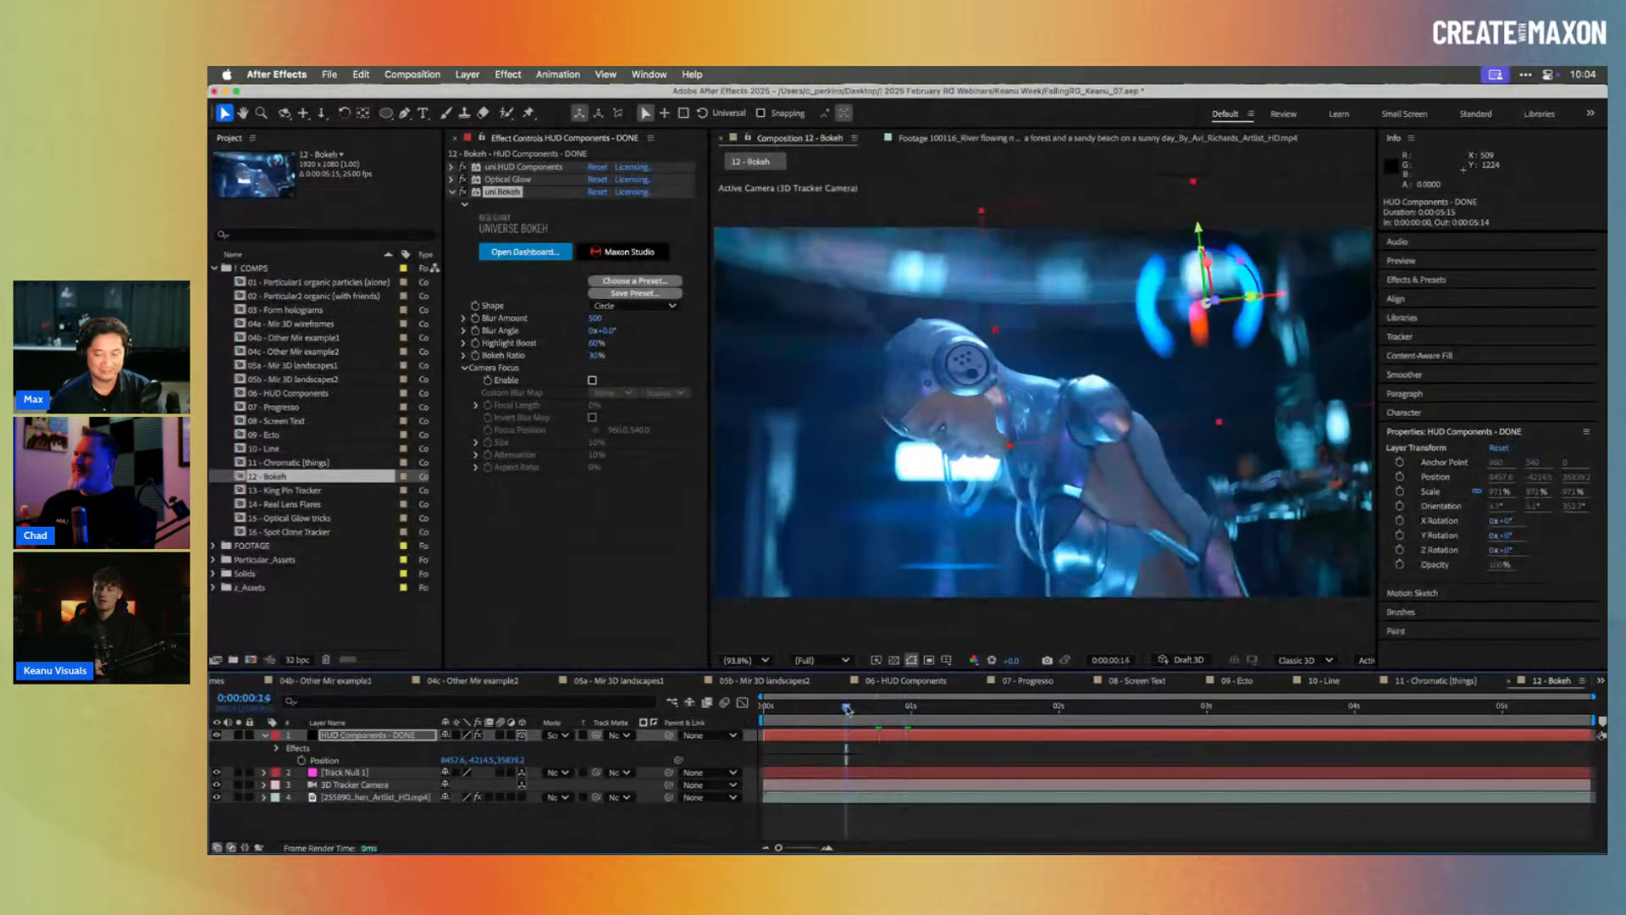
pyautogui.click(887, 706)
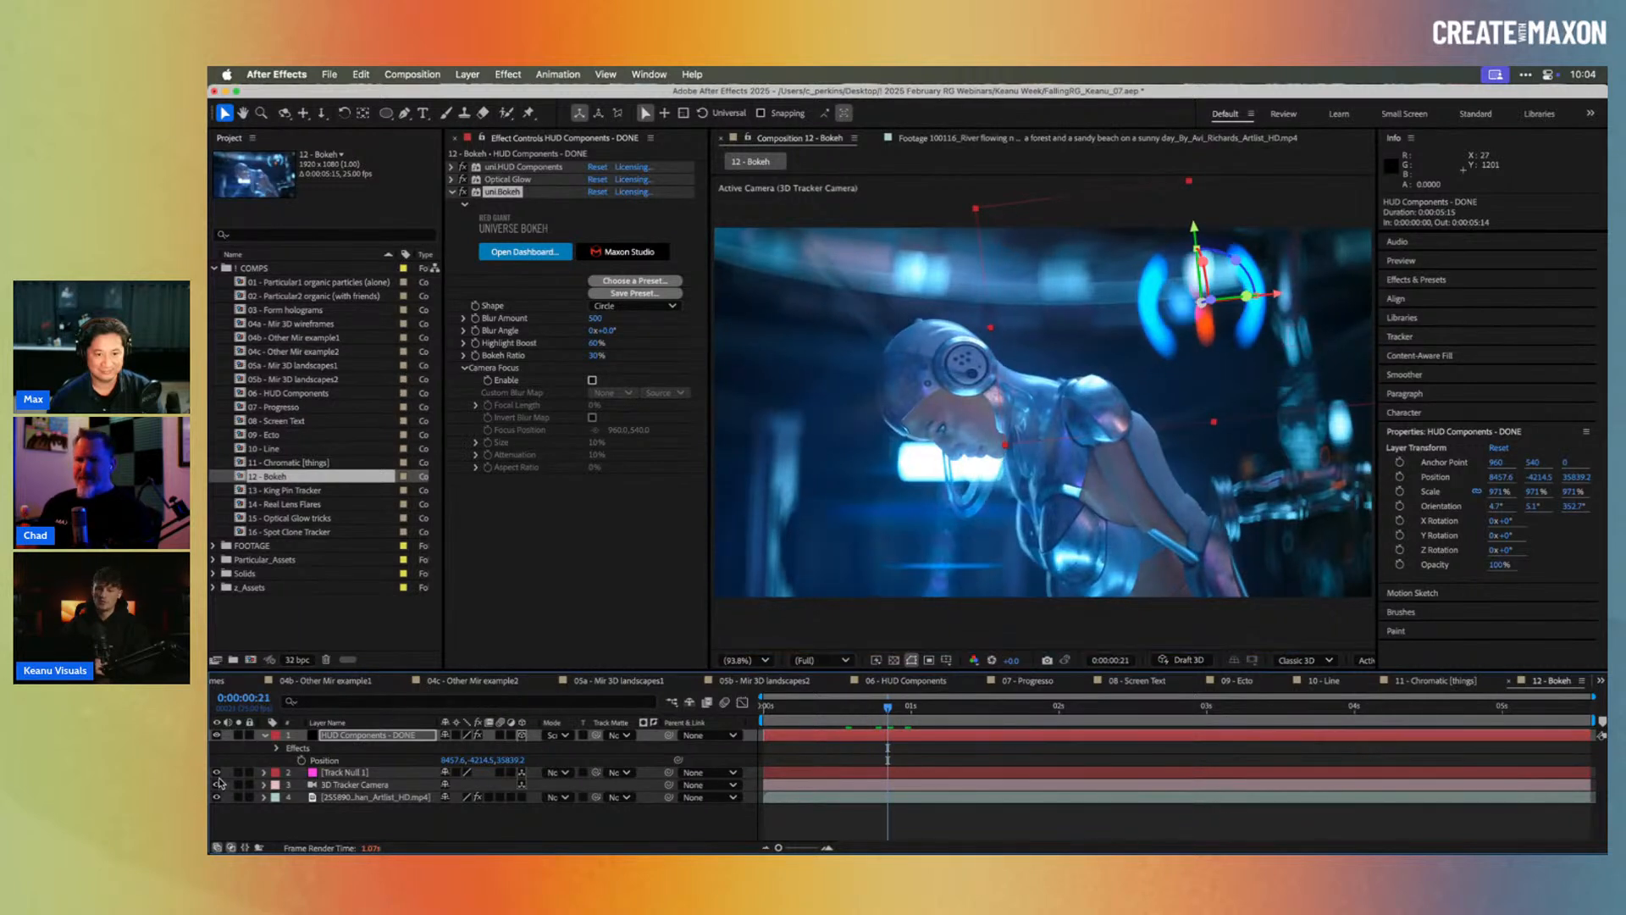
# Step: Solo the cyborg footage layer and apply the Universe Bokeh effect to it
pyautogui.click(342, 798)
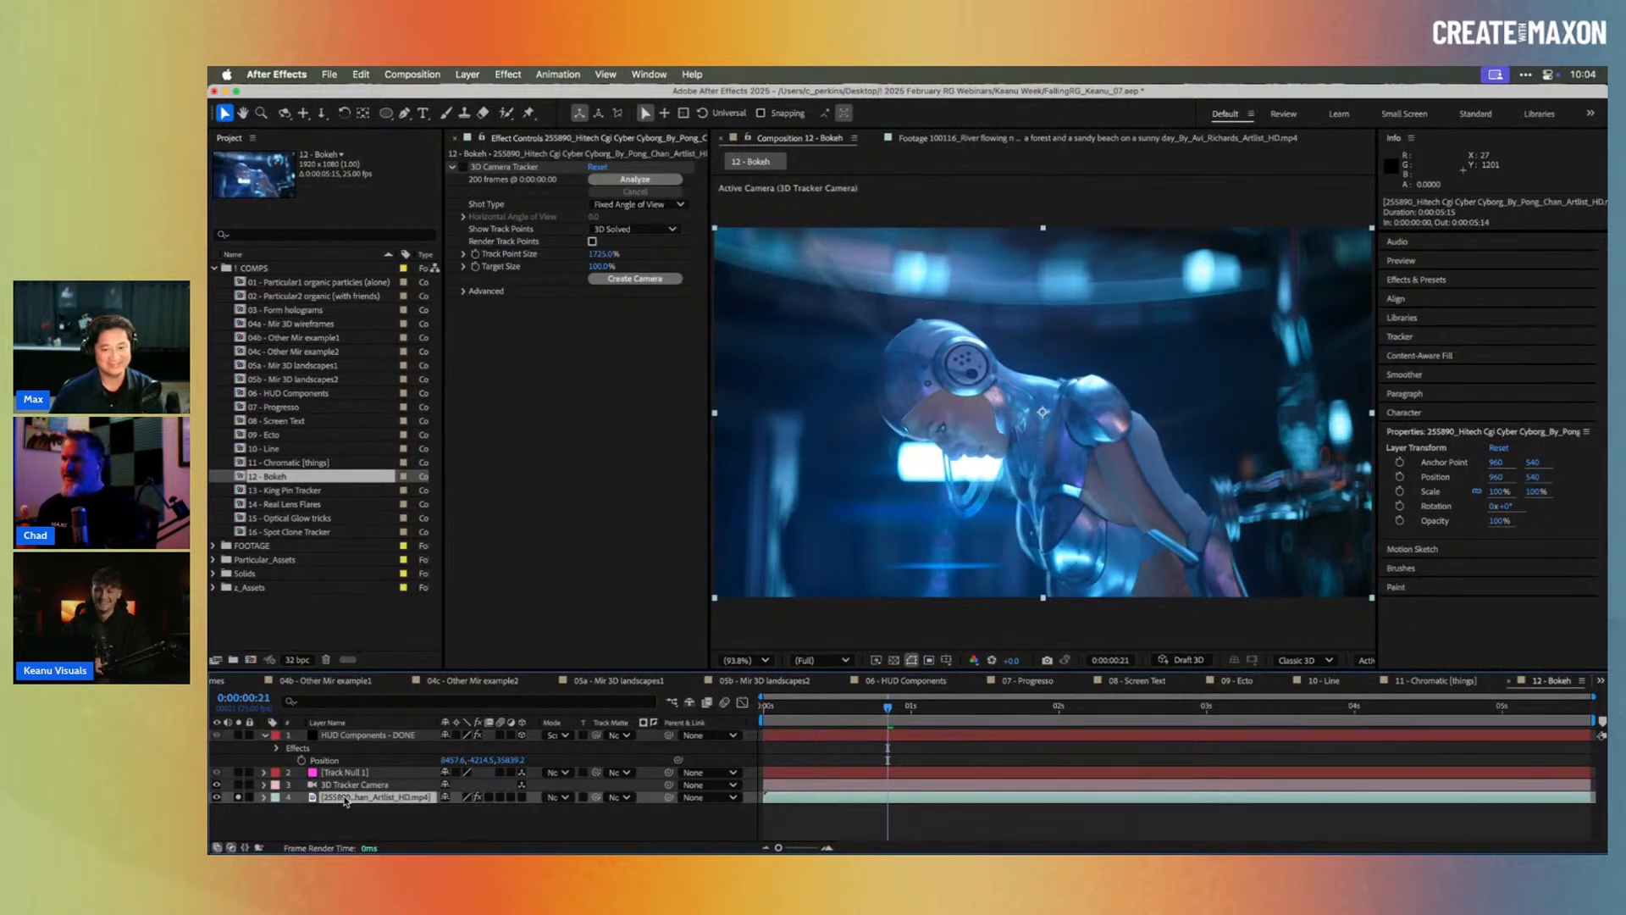
pyautogui.hotkey('ctrl', 'space')
pyautogui.write('bokeh')
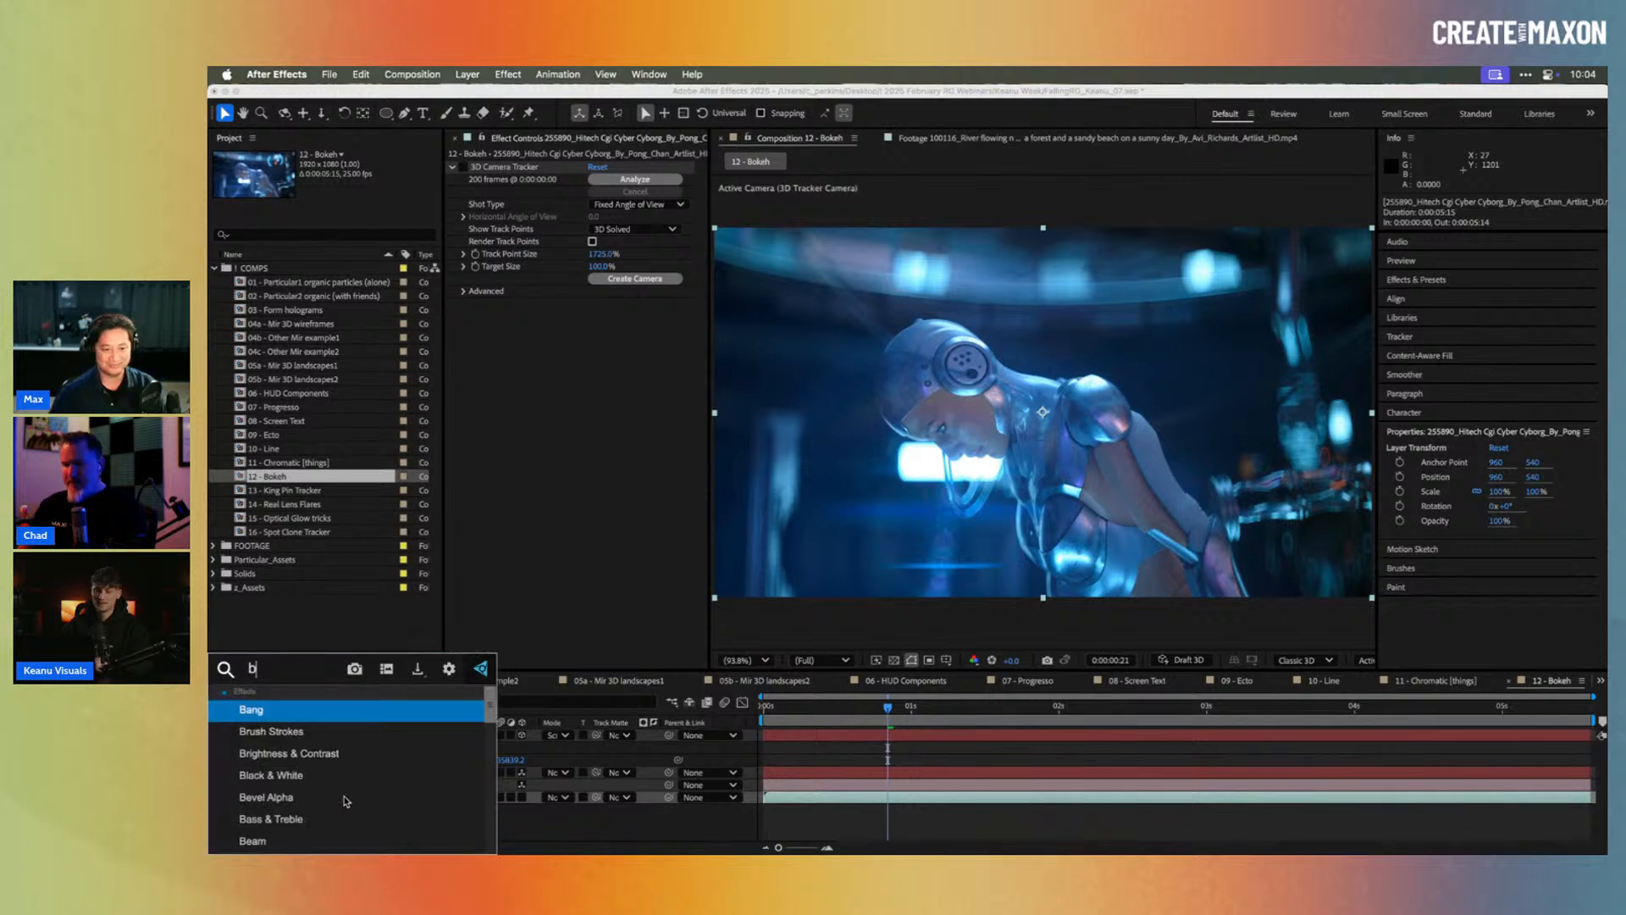
pyautogui.press('Return')
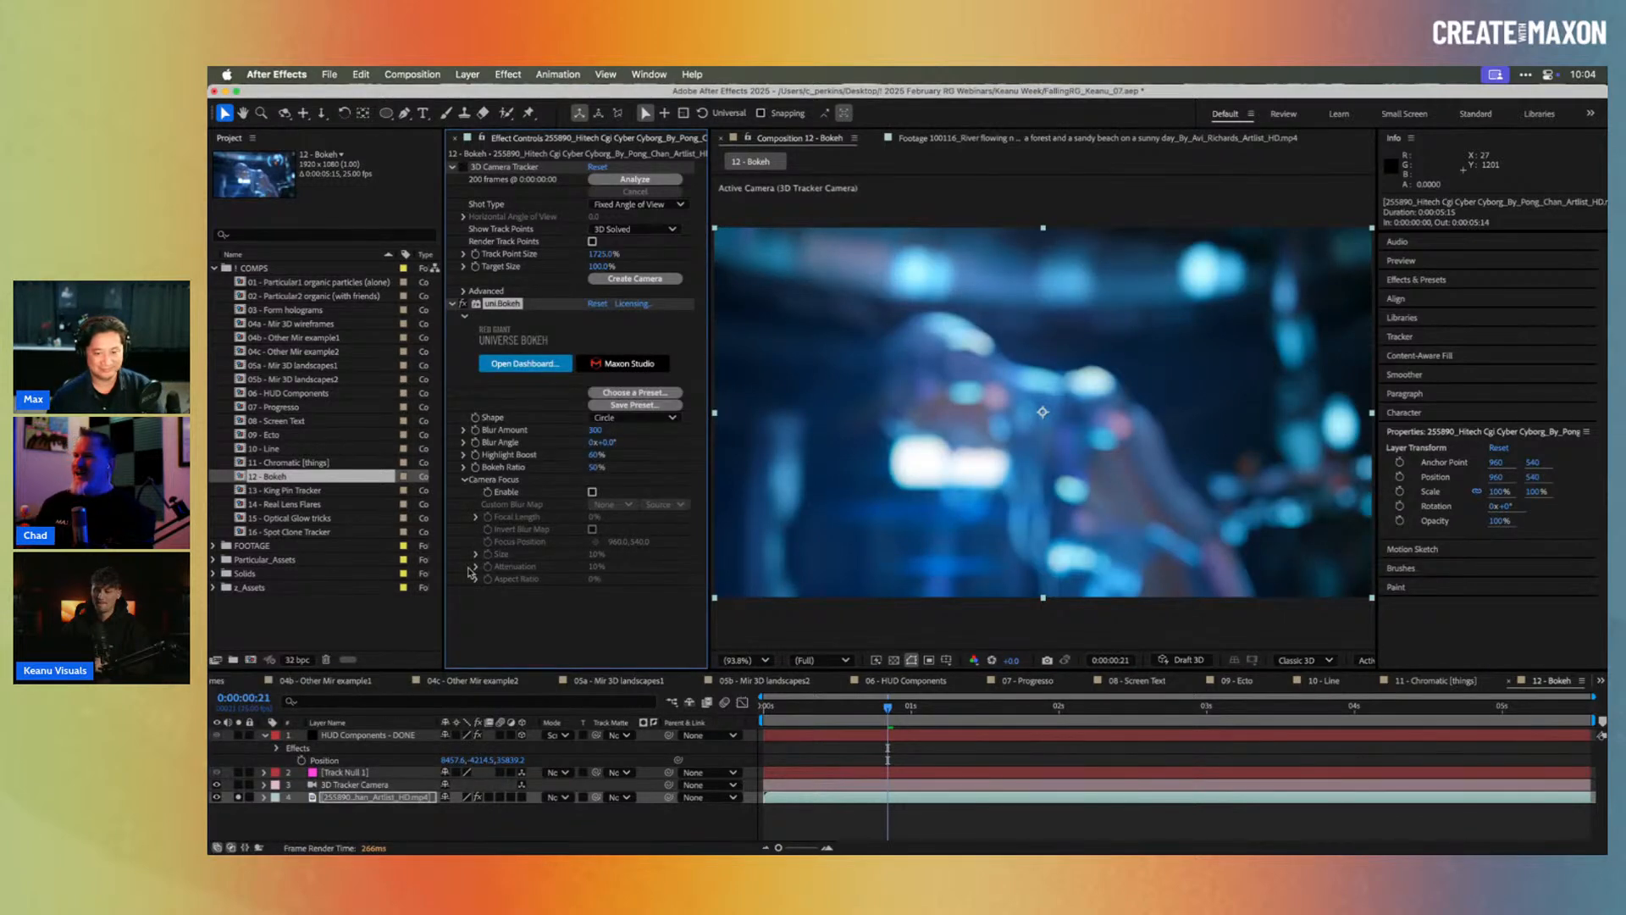
# Step: Set the footage's Bokeh to Blur Amount 540, Bokeh Ratio 30% and Highlight Boost 100%, and preview it up to 0:00:01:04
pyautogui.moveTo(596, 430); pyautogui.dragTo(607, 434)
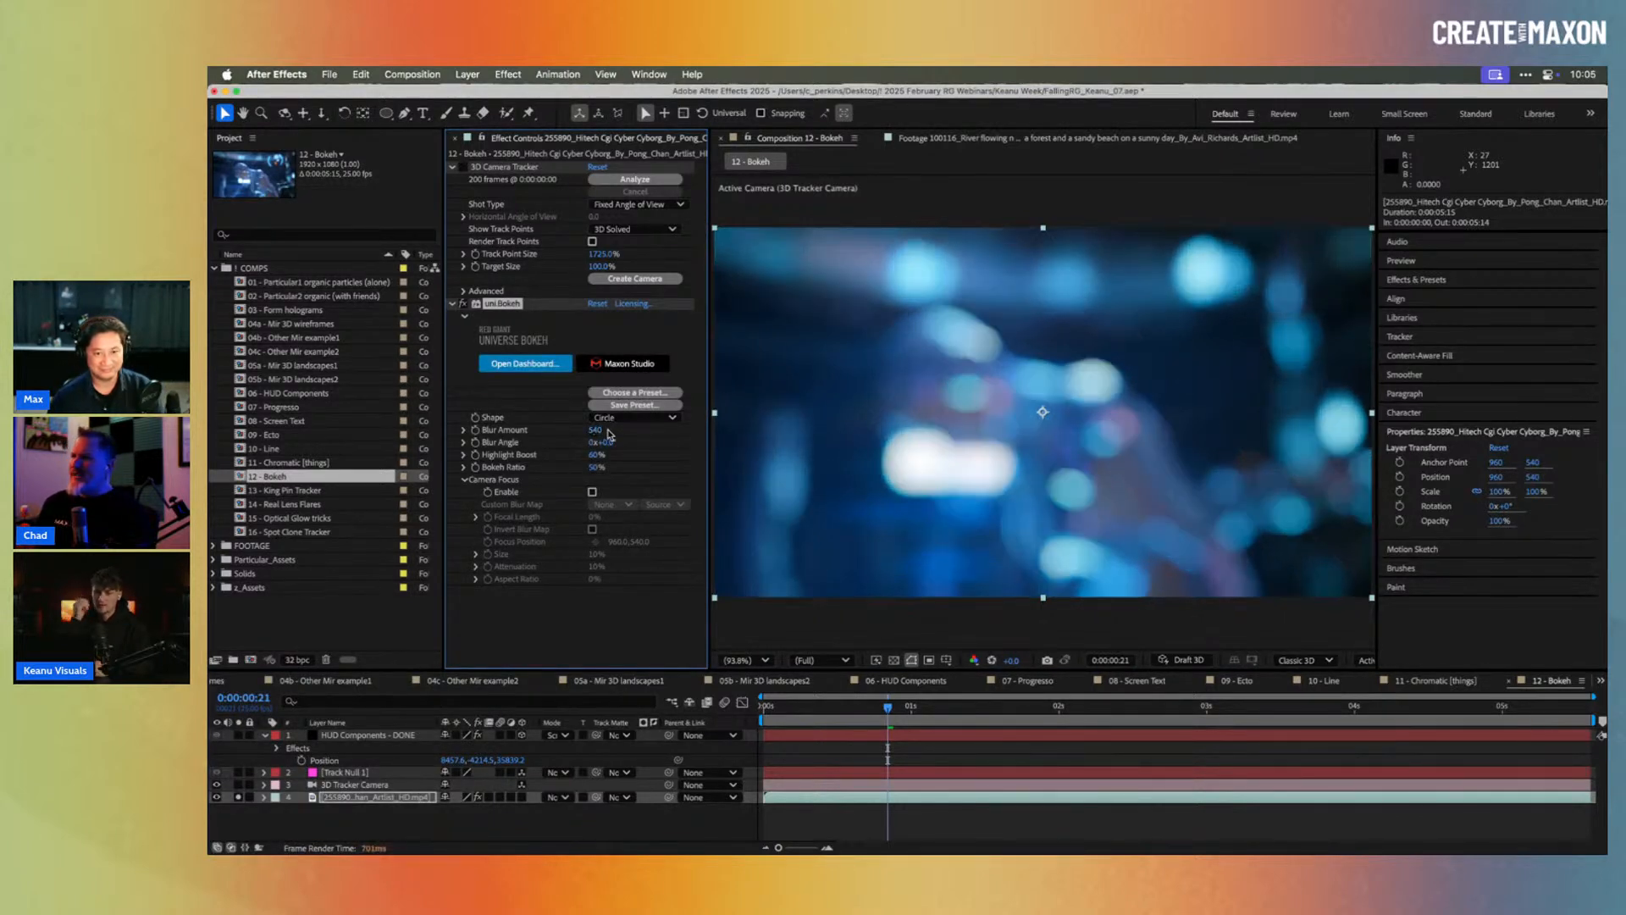
pyautogui.click(593, 470)
pyautogui.press('Return')
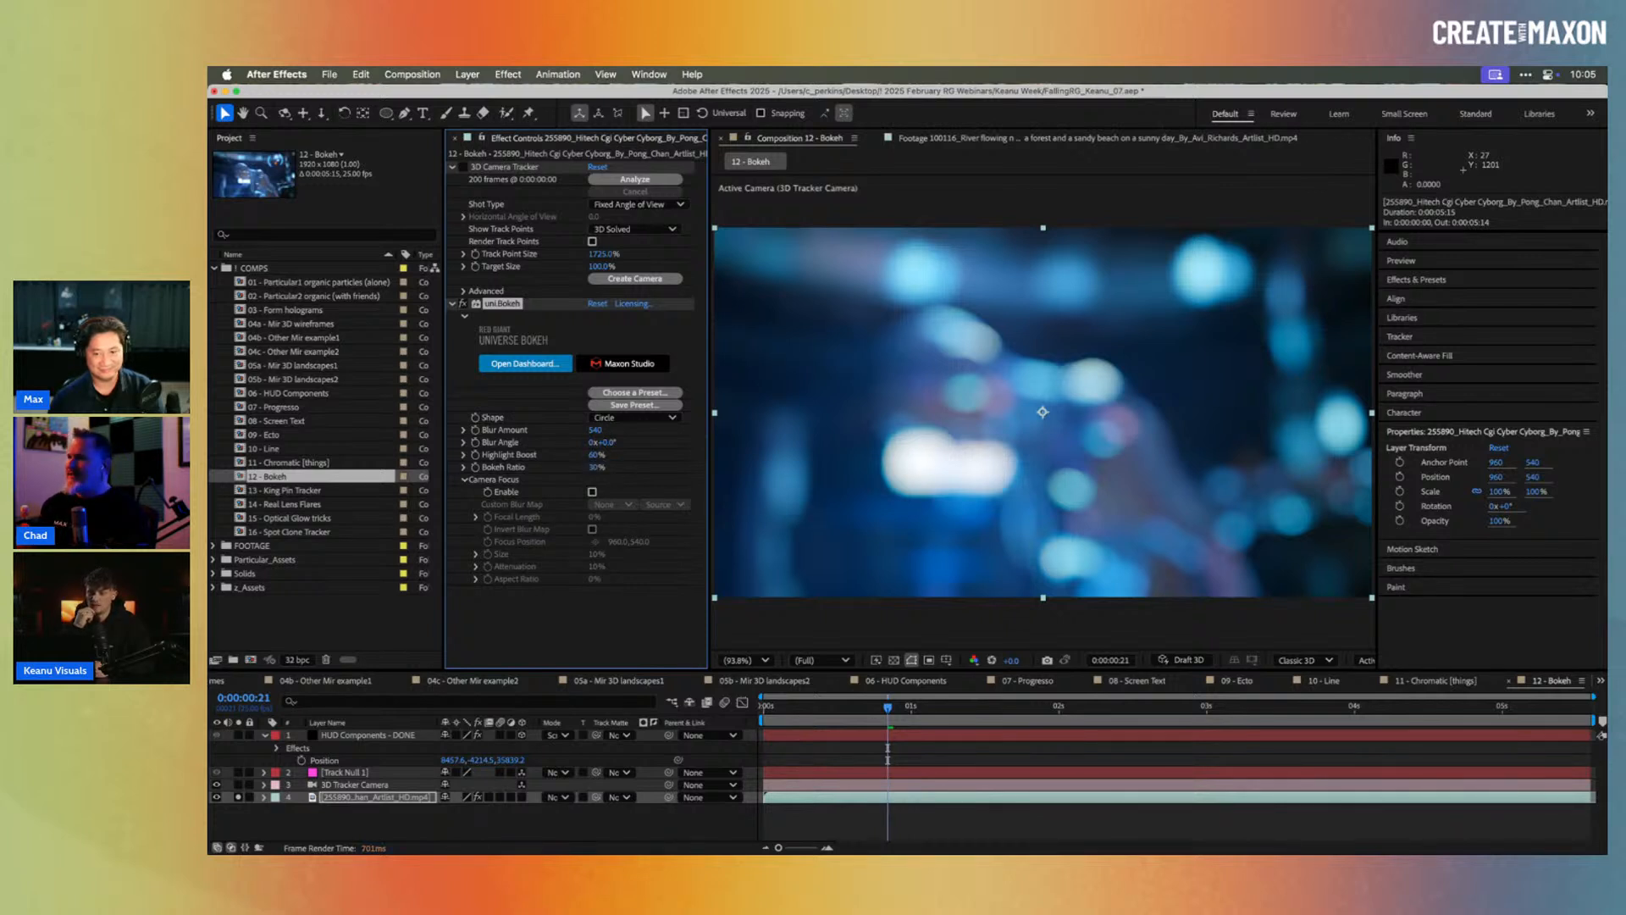
pyautogui.click(595, 456)
pyautogui.write('70')
pyautogui.moveTo(618, 455); pyautogui.dragTo(665, 455)
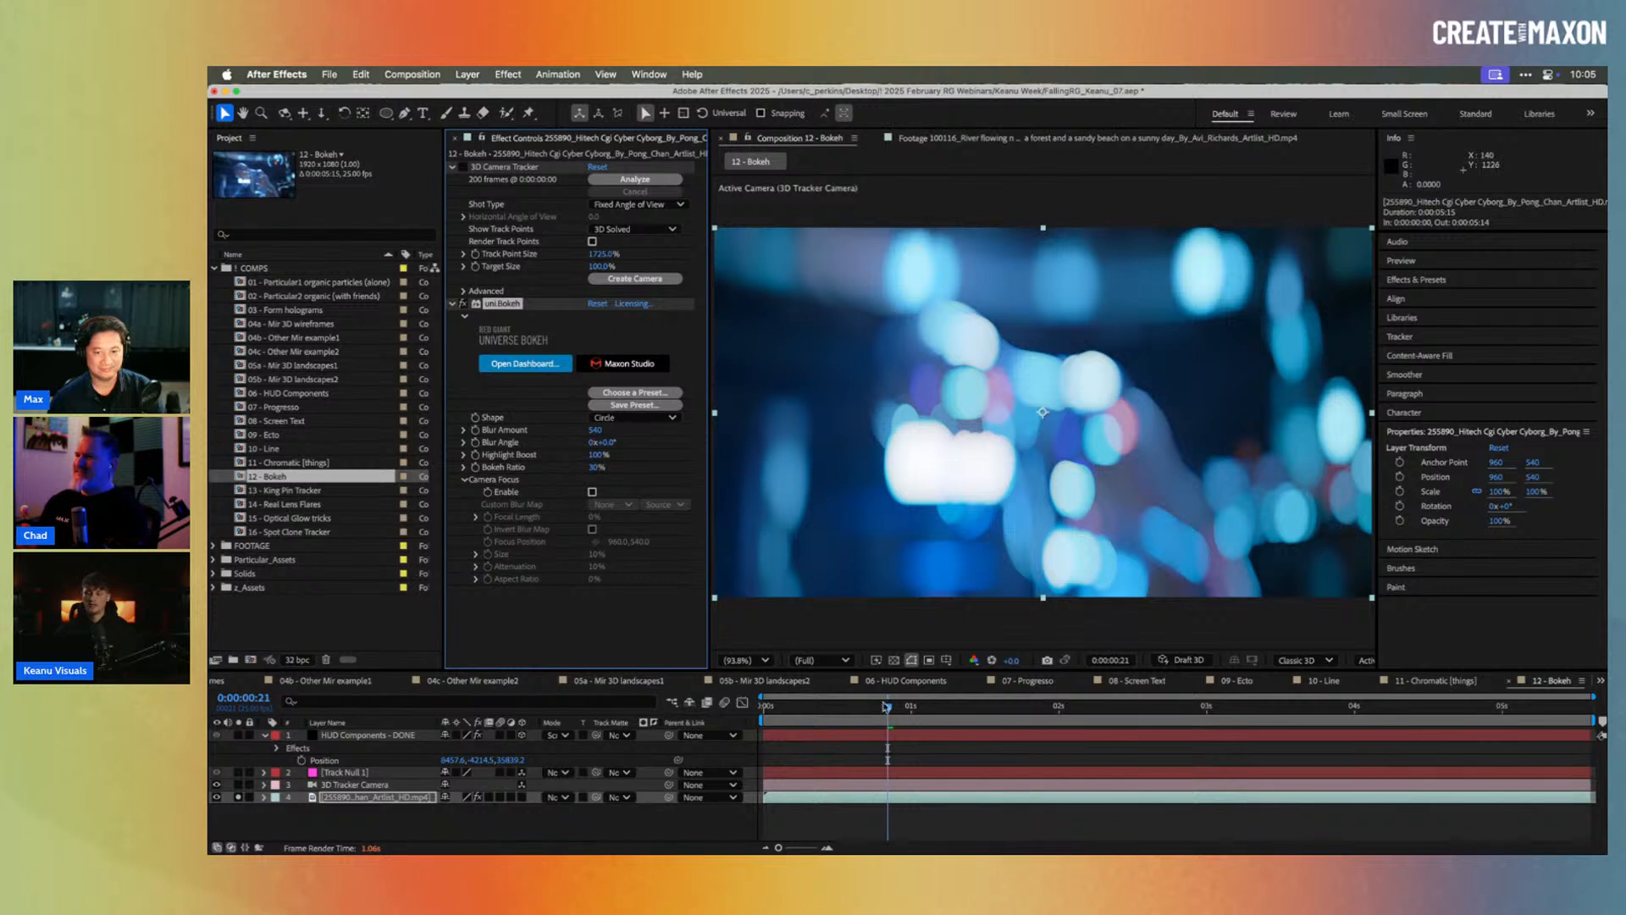
pyautogui.moveTo(923, 709); pyautogui.dragTo(958, 710)
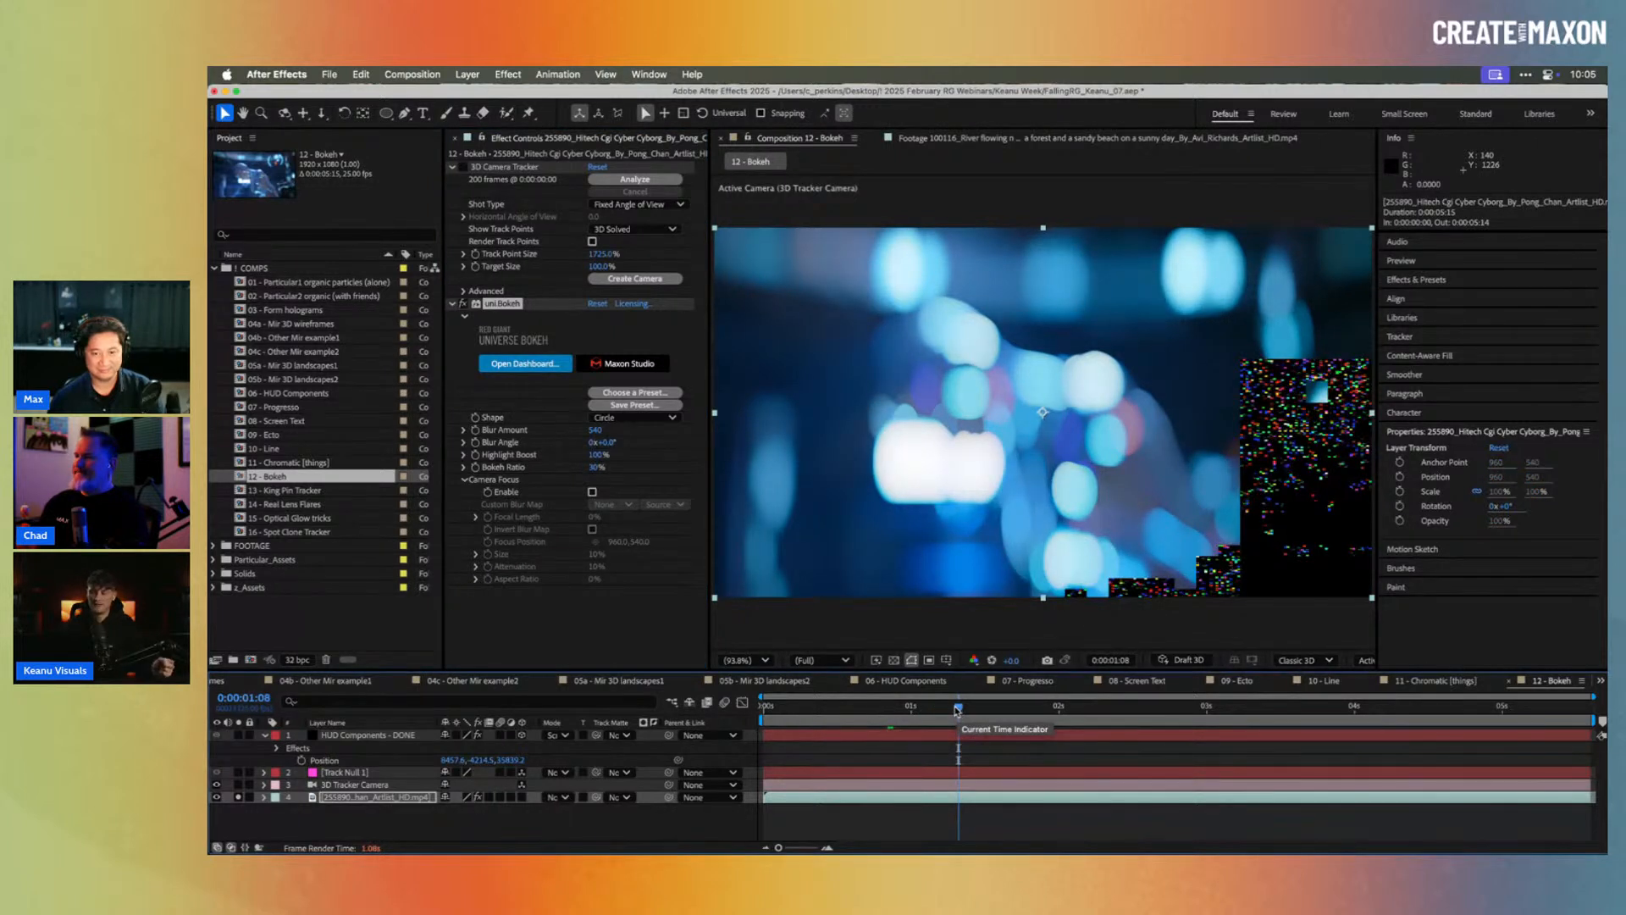
pyautogui.click(937, 708)
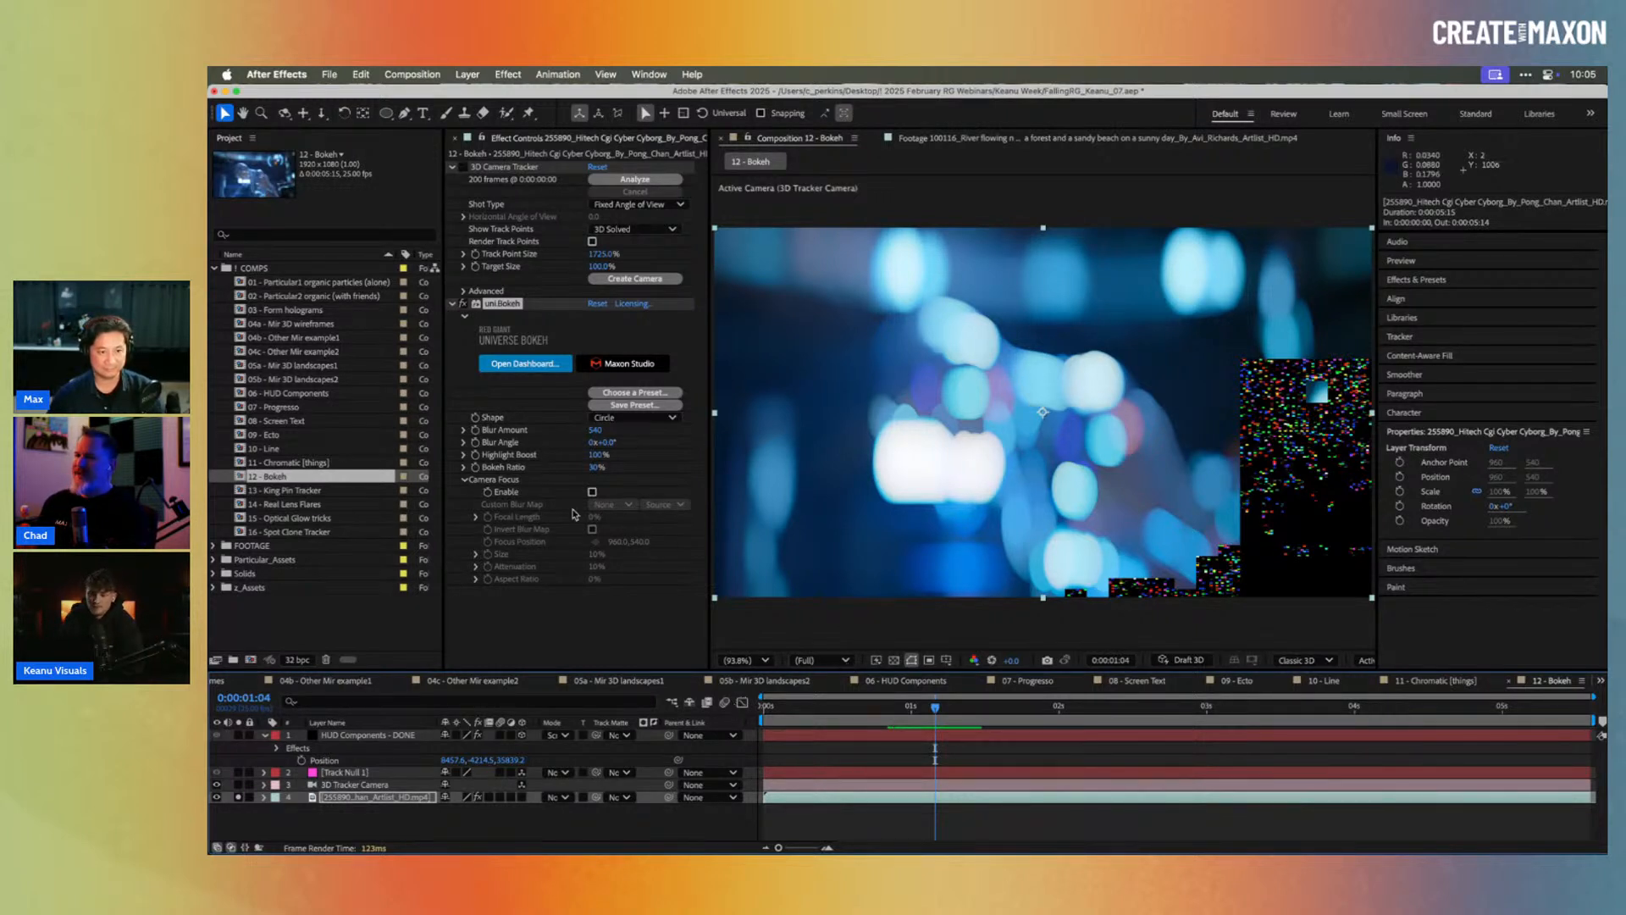
# Step: Open the 13 - King Pin Tracker composition, hide the SEND HELP - START layer, and show the SEND HELP - FINAL layer
pyautogui.doubleClick(267, 492)
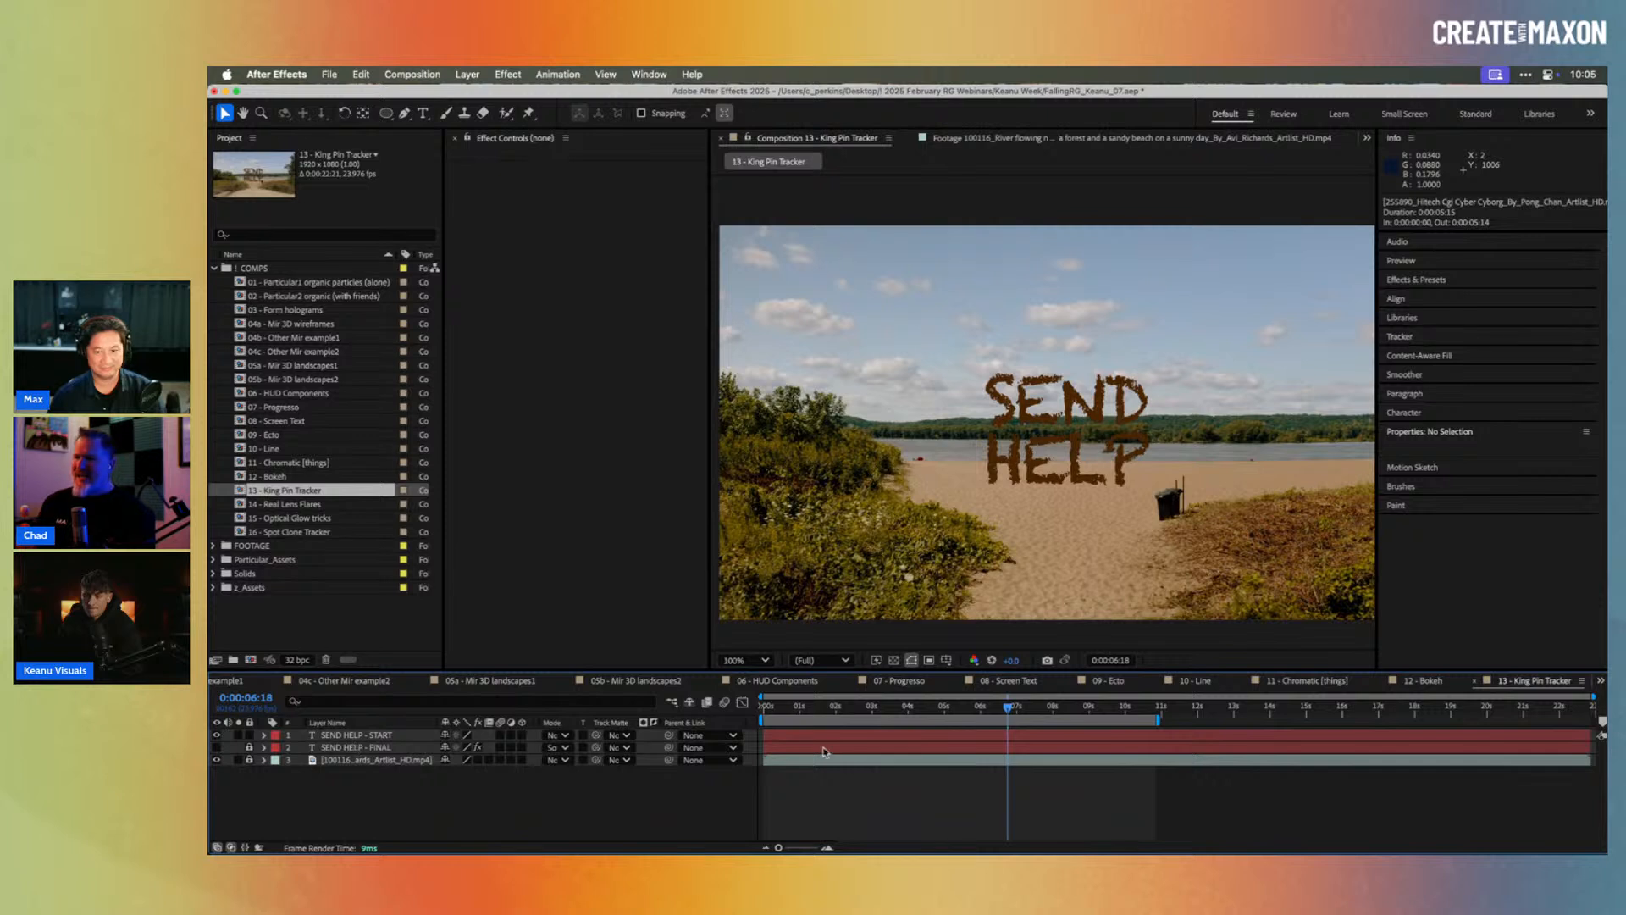
pyautogui.moveTo(810, 714); pyautogui.dragTo(785, 711)
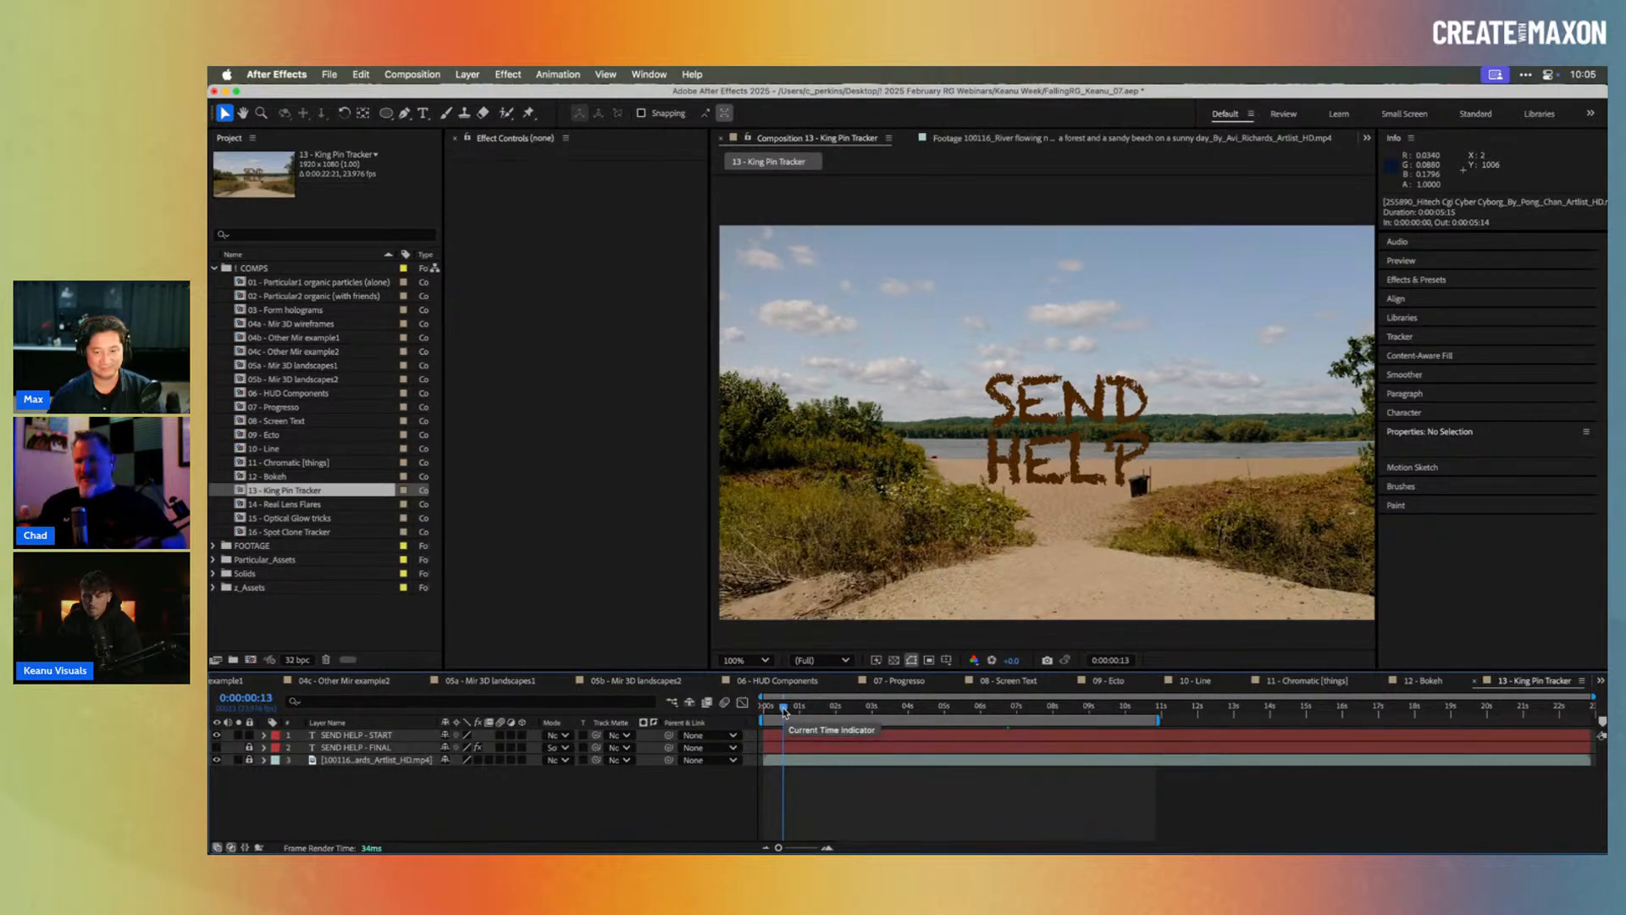
pyautogui.click(367, 735)
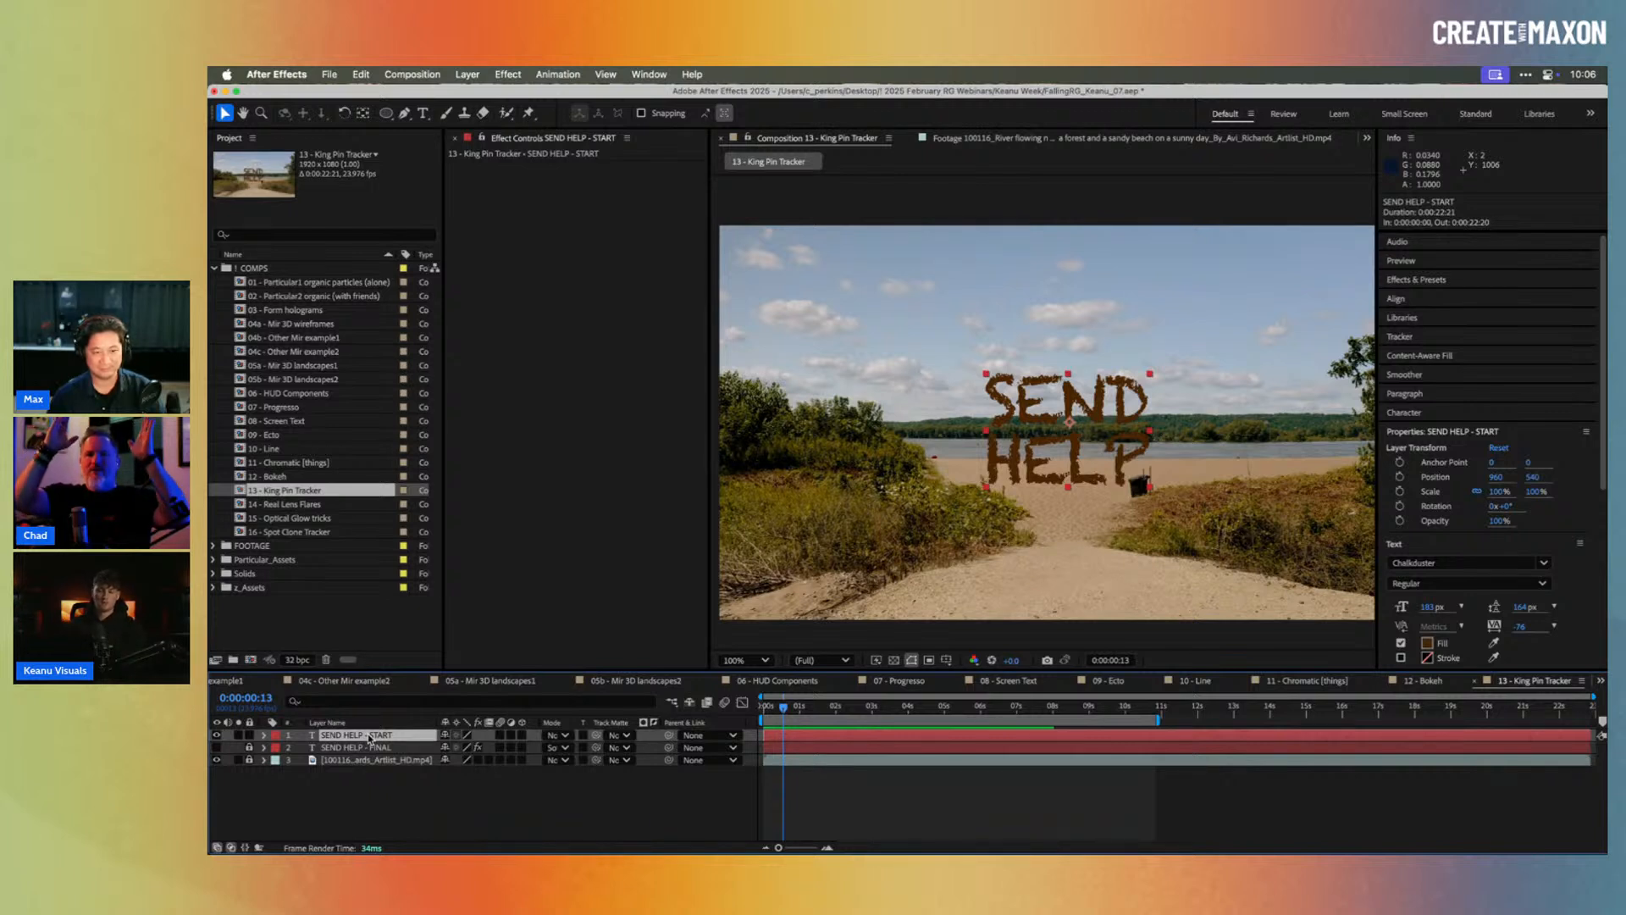
pyautogui.click(216, 735)
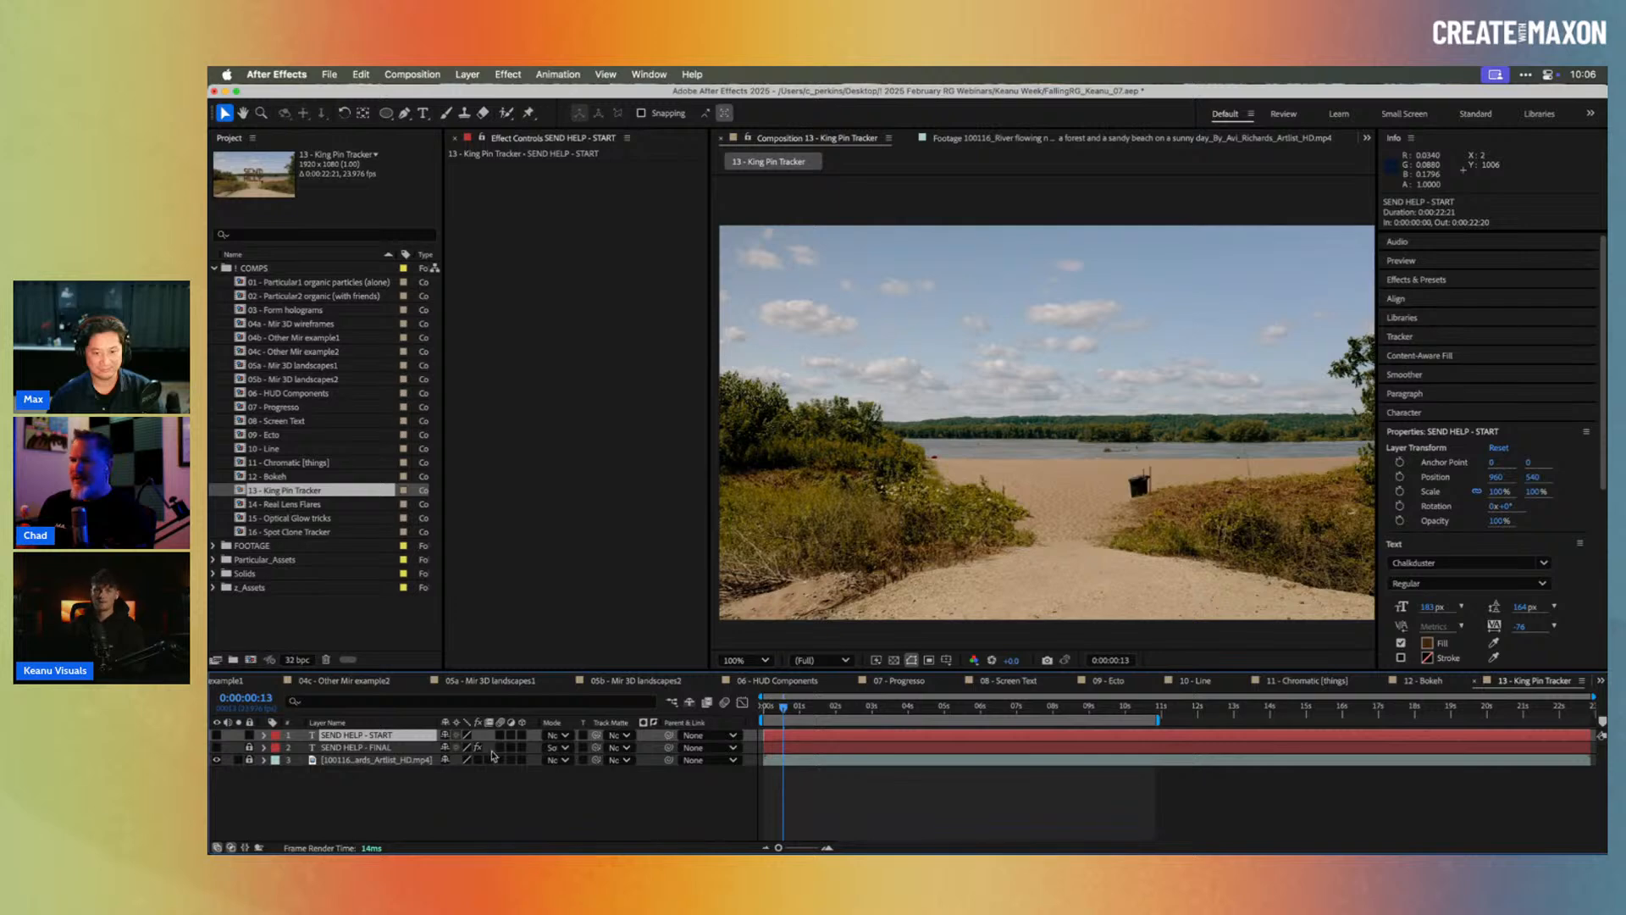
pyautogui.click(216, 747)
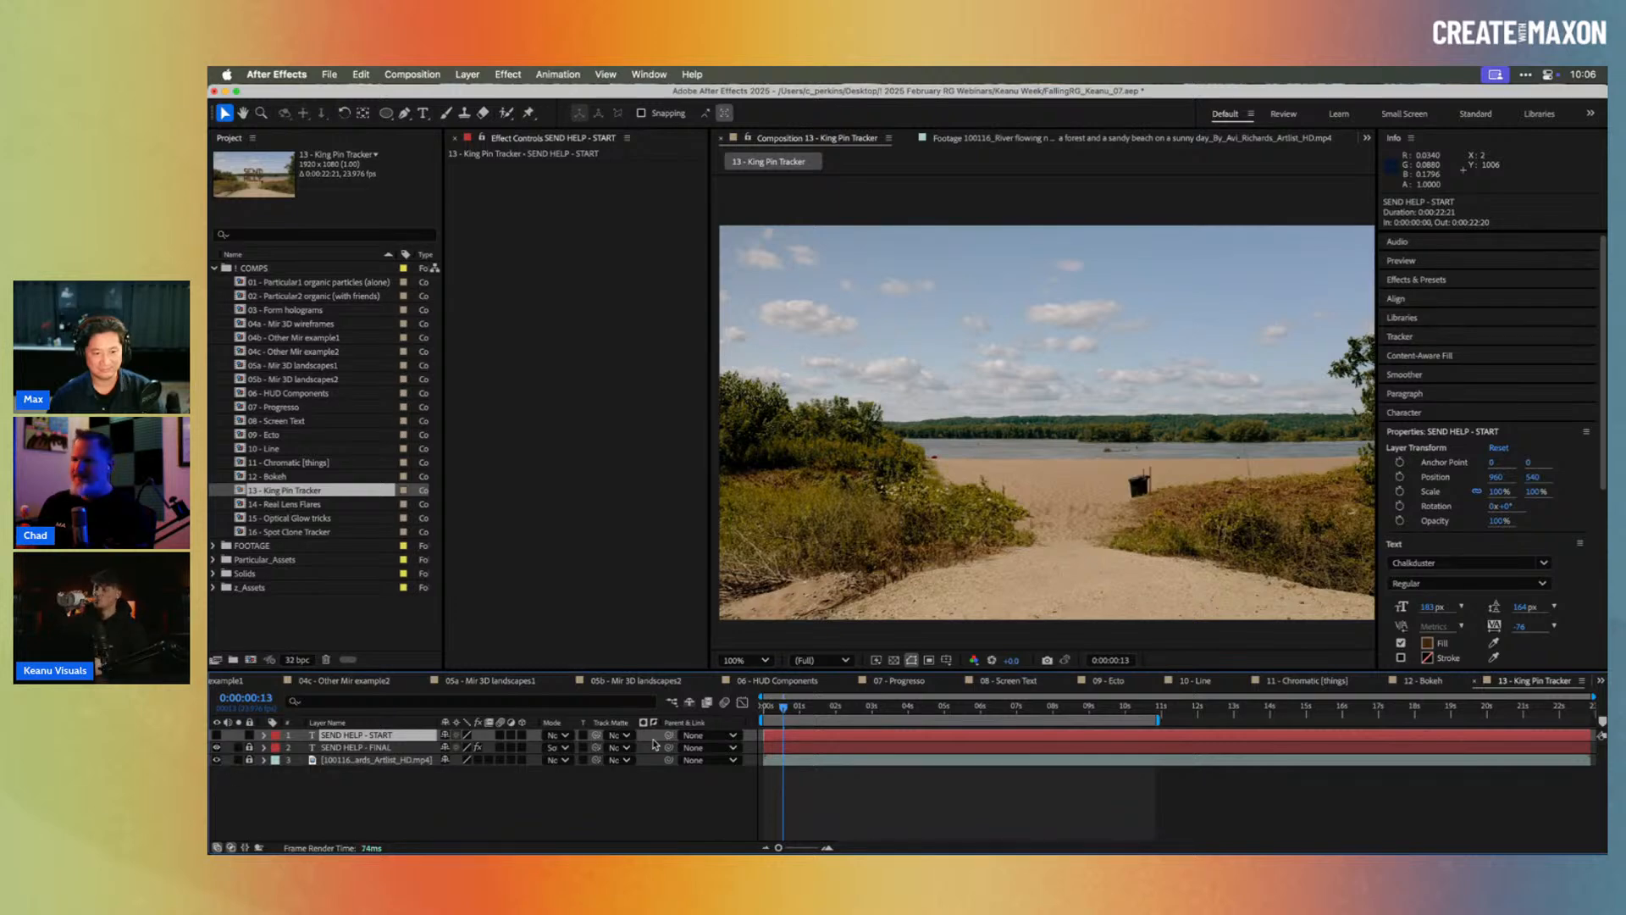
# Step: Scrub through the tracked SEND HELP text on the sand to 0:00:06:00, ending in the 13 - King Pin Tracker composition
pyautogui.moveTo(784, 709); pyautogui.dragTo(1040, 716)
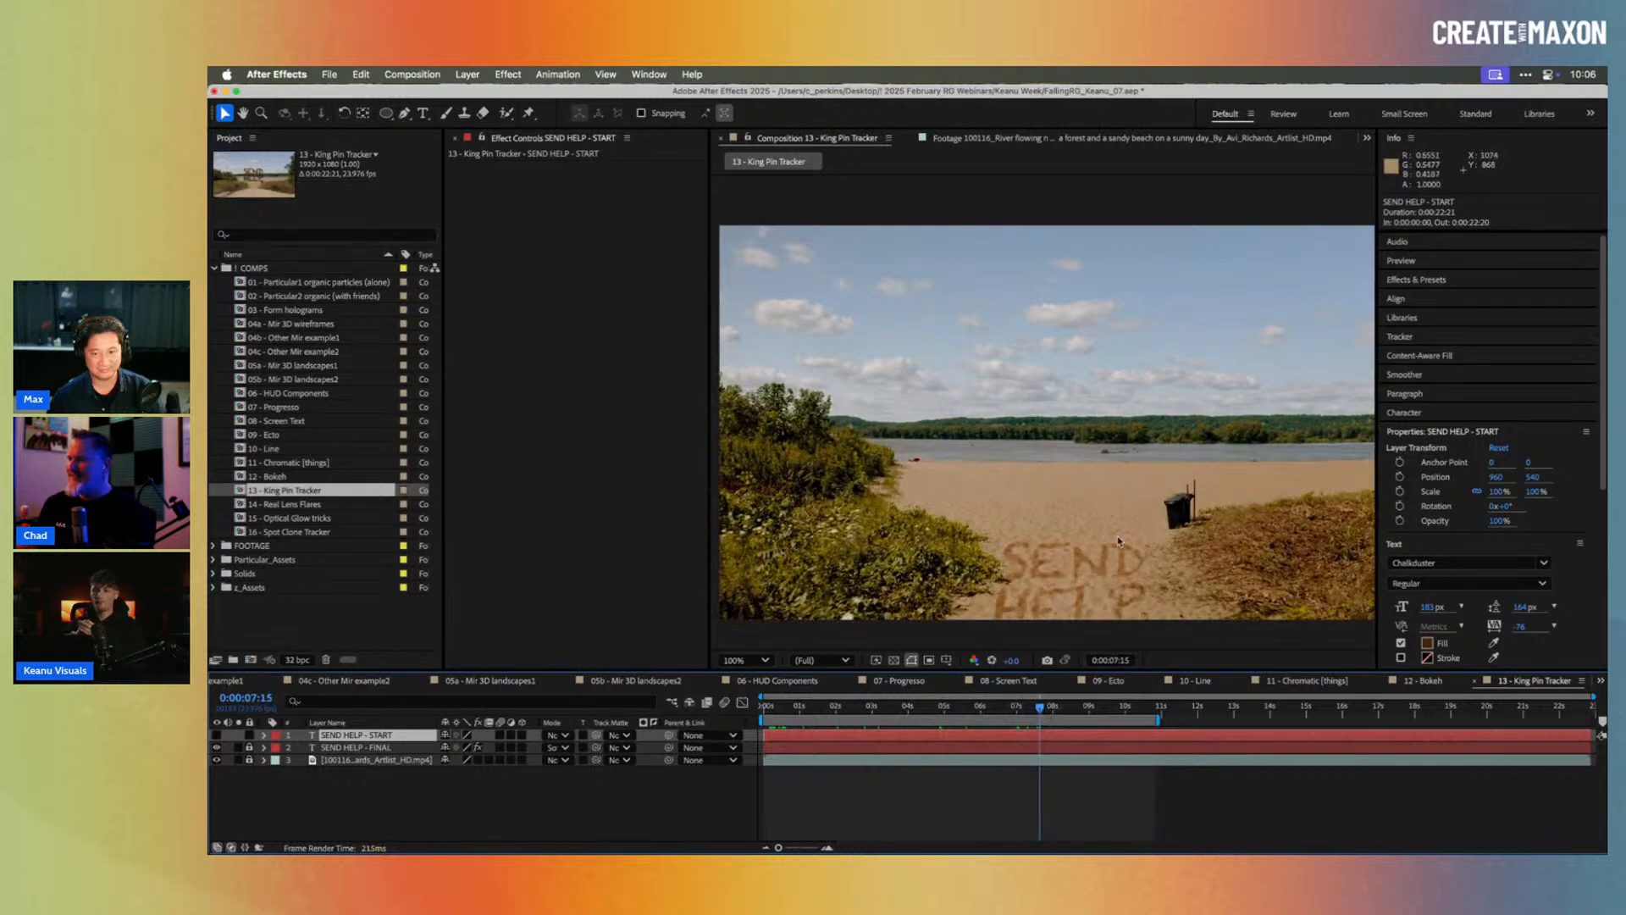
pyautogui.scroll(-3, 1118, 542)
pyautogui.click(1025, 710)
pyautogui.moveTo(1024, 710); pyautogui.dragTo(980, 712)
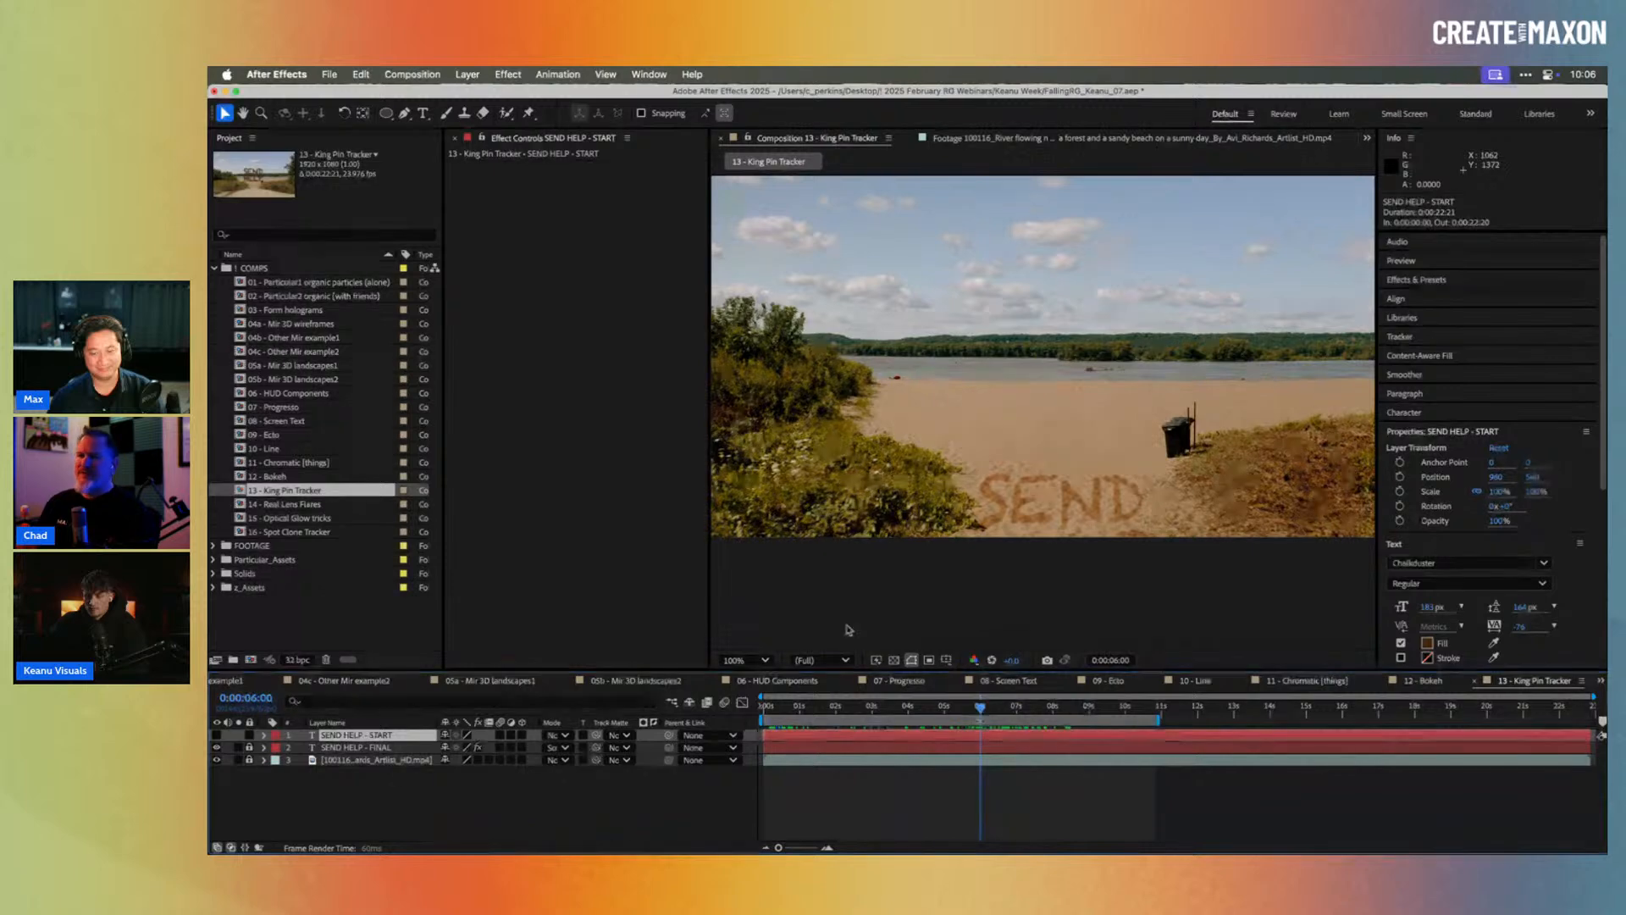
pyautogui.doubleClick(292, 504)
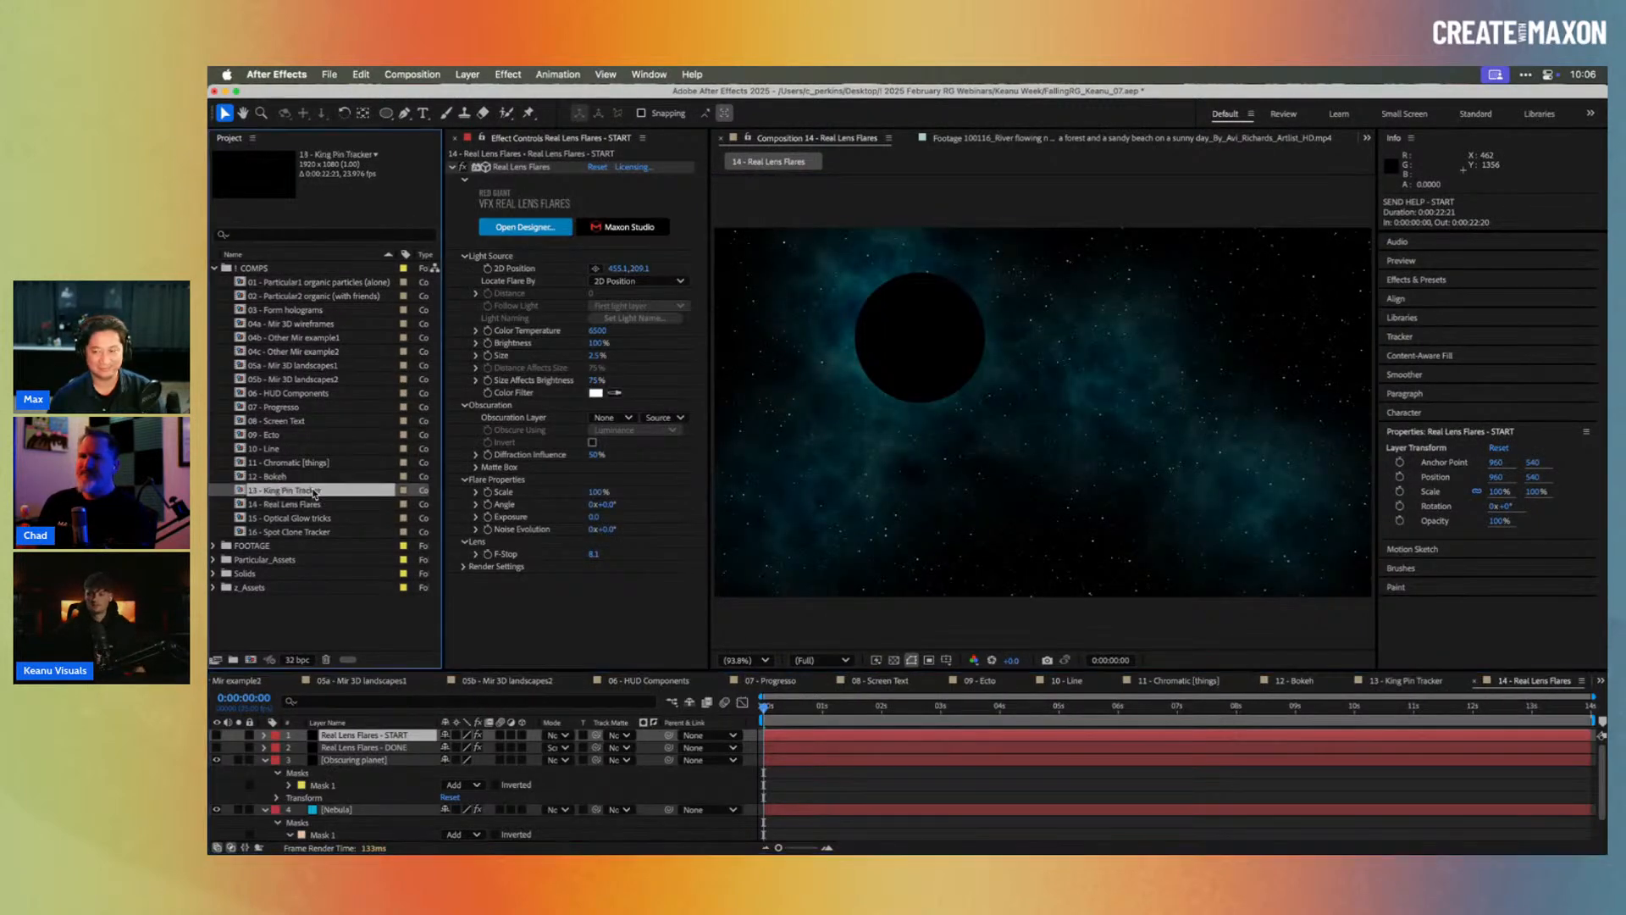
pyautogui.doubleClick(288, 490)
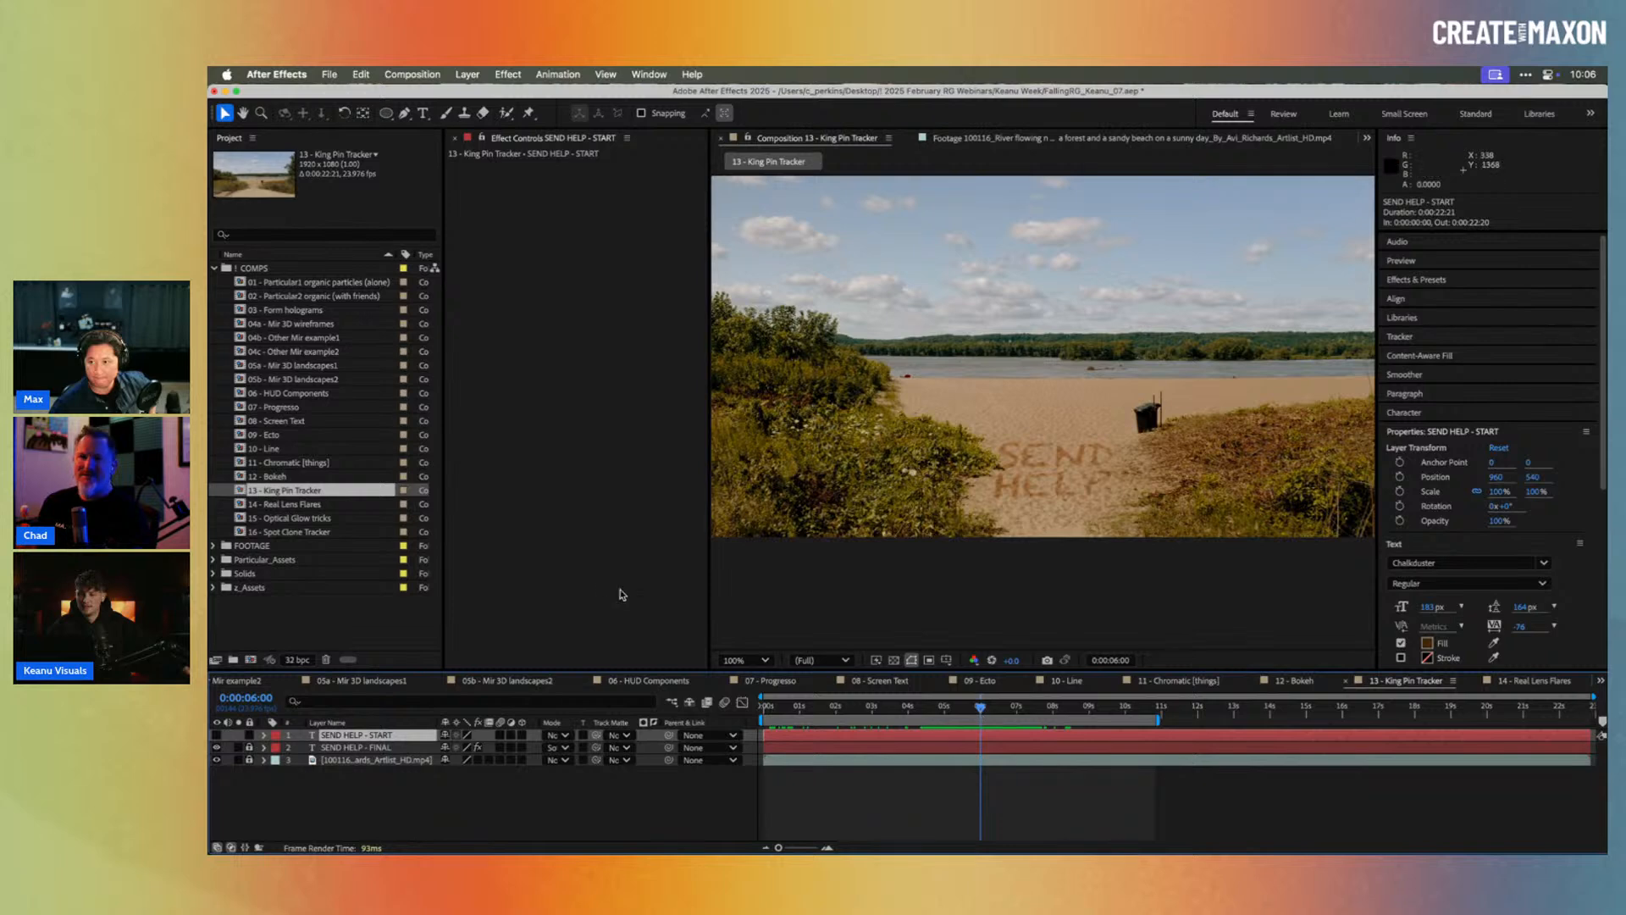
# Step: Open the 14 - Real Lens Flares composition, go to 0:00:01:01, and show and select the Real Lens Flares - DONE layer
pyautogui.doubleClick(293, 505)
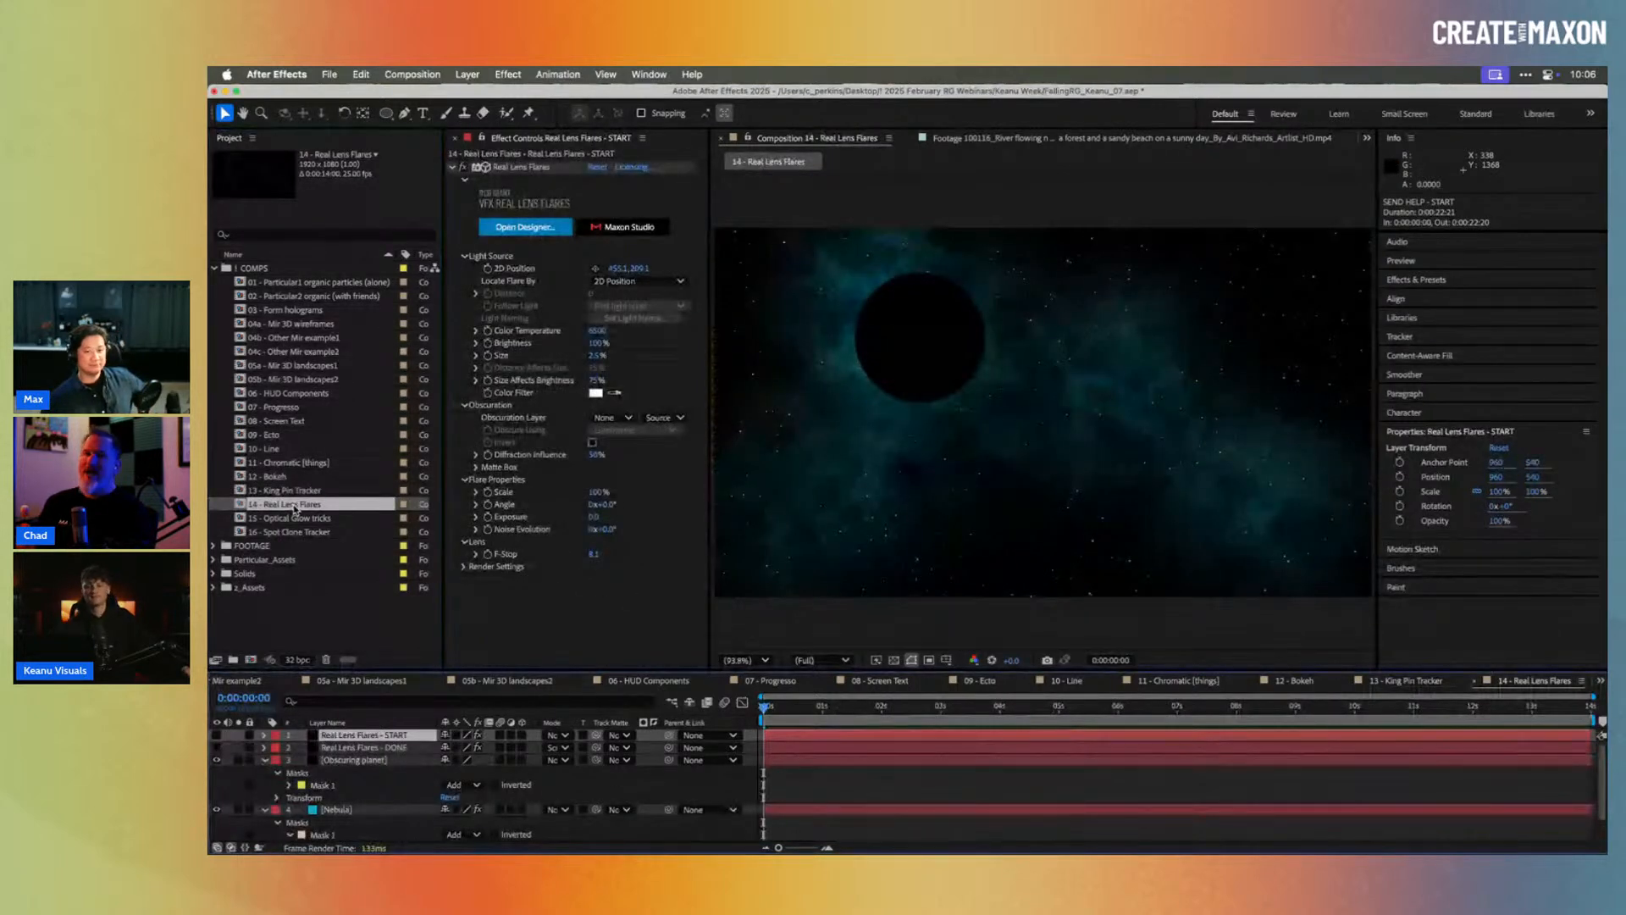
pyautogui.press('space')
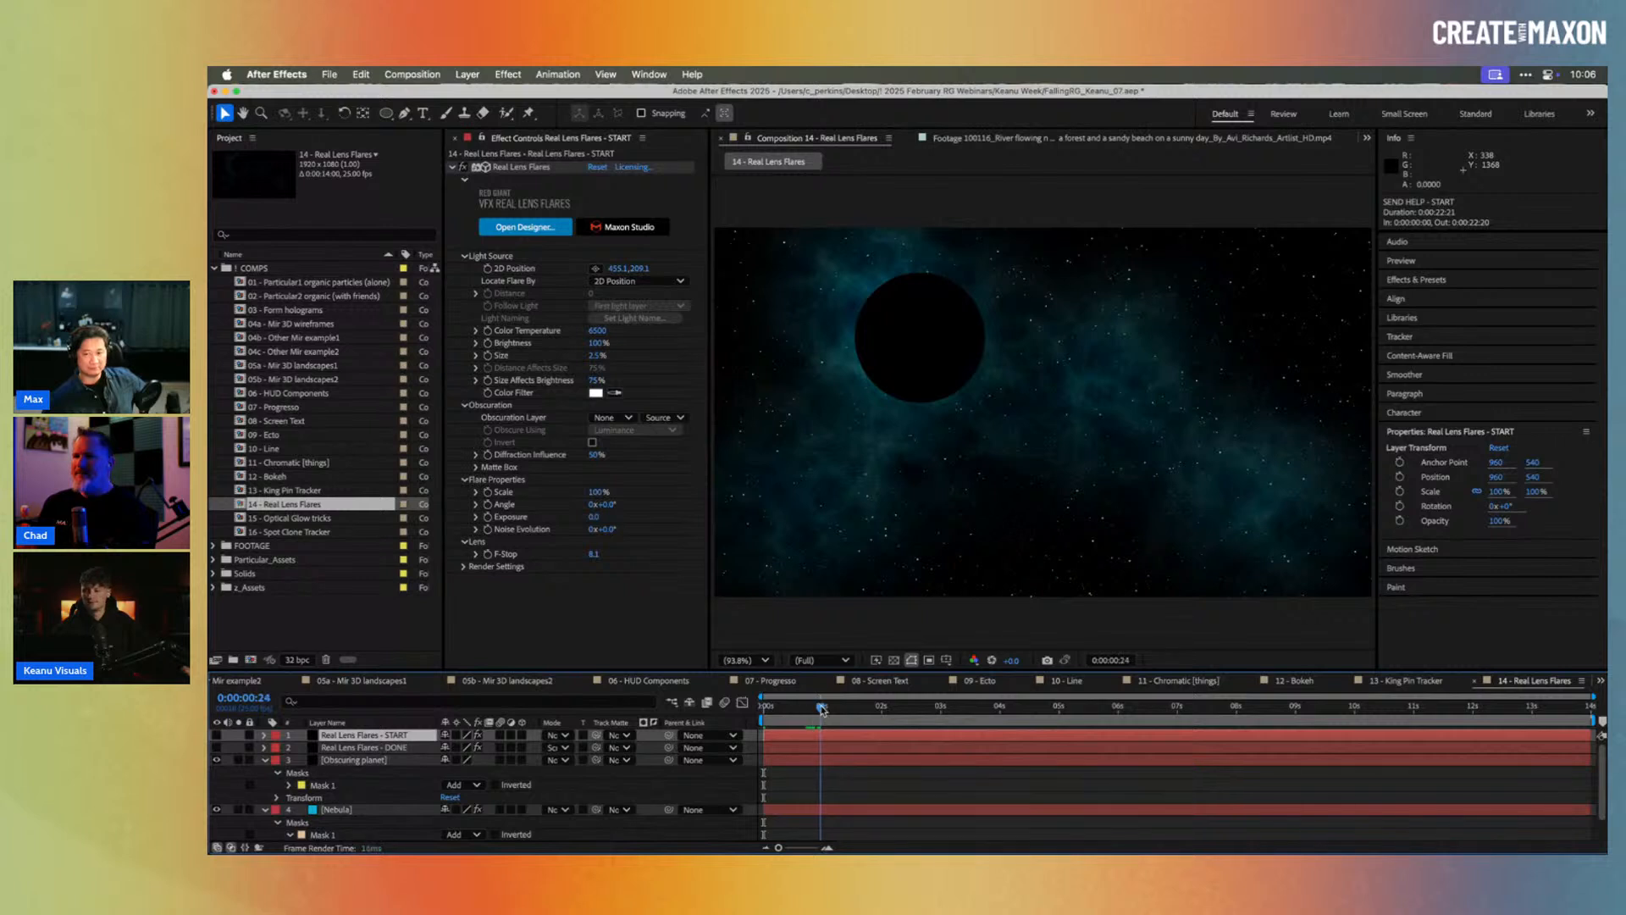
pyautogui.click(217, 747)
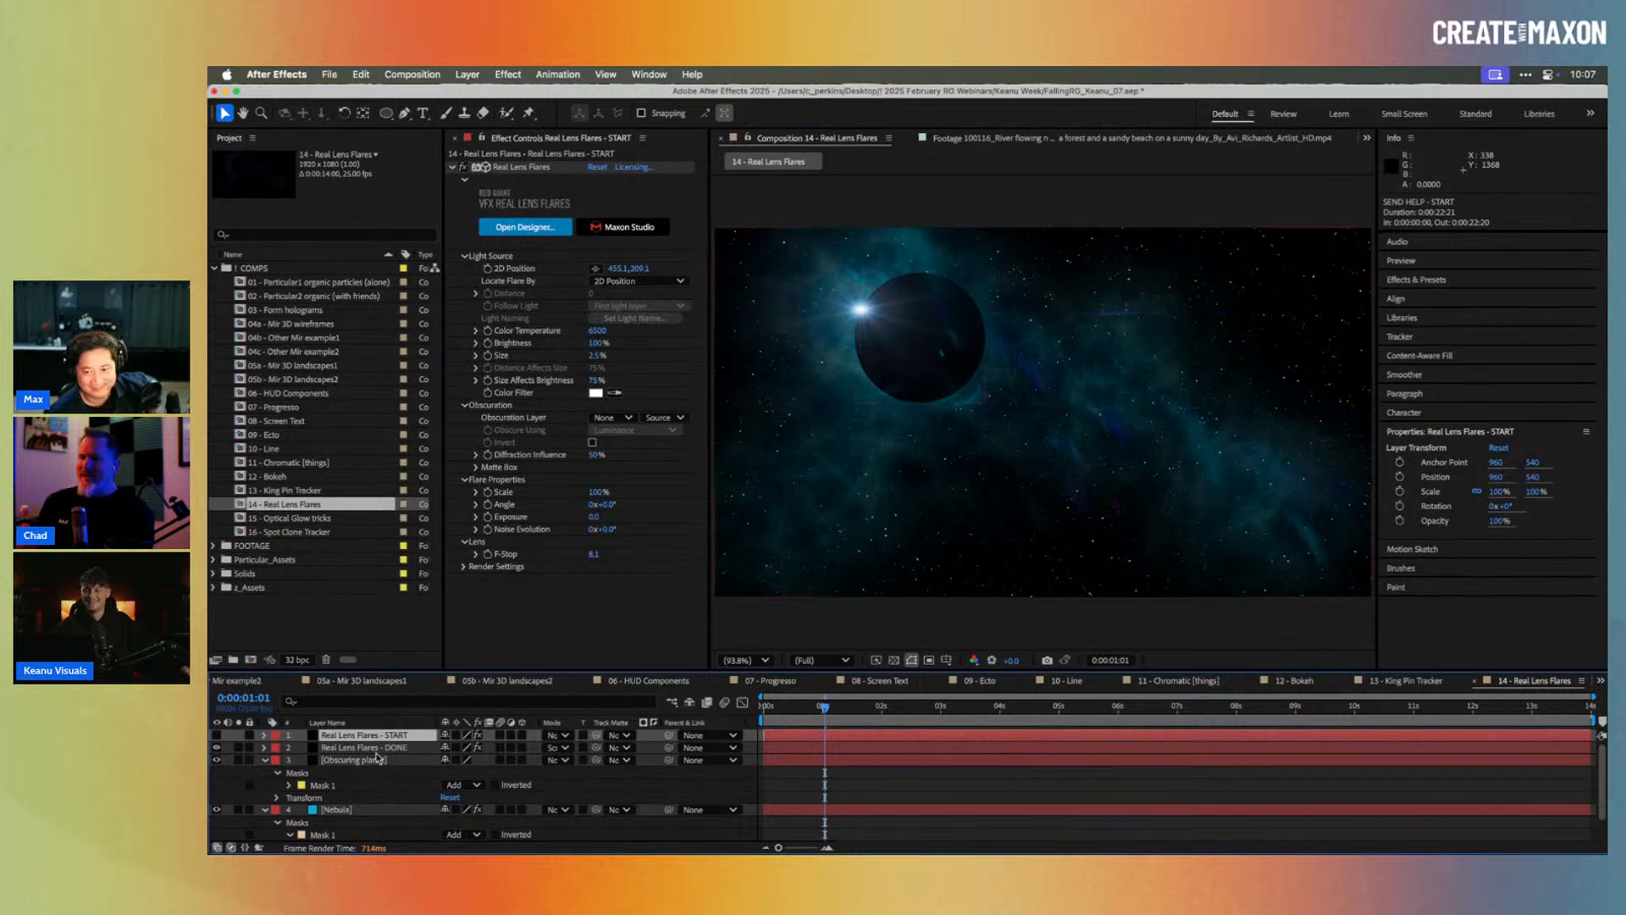
pyautogui.click(377, 759)
pyautogui.click(379, 748)
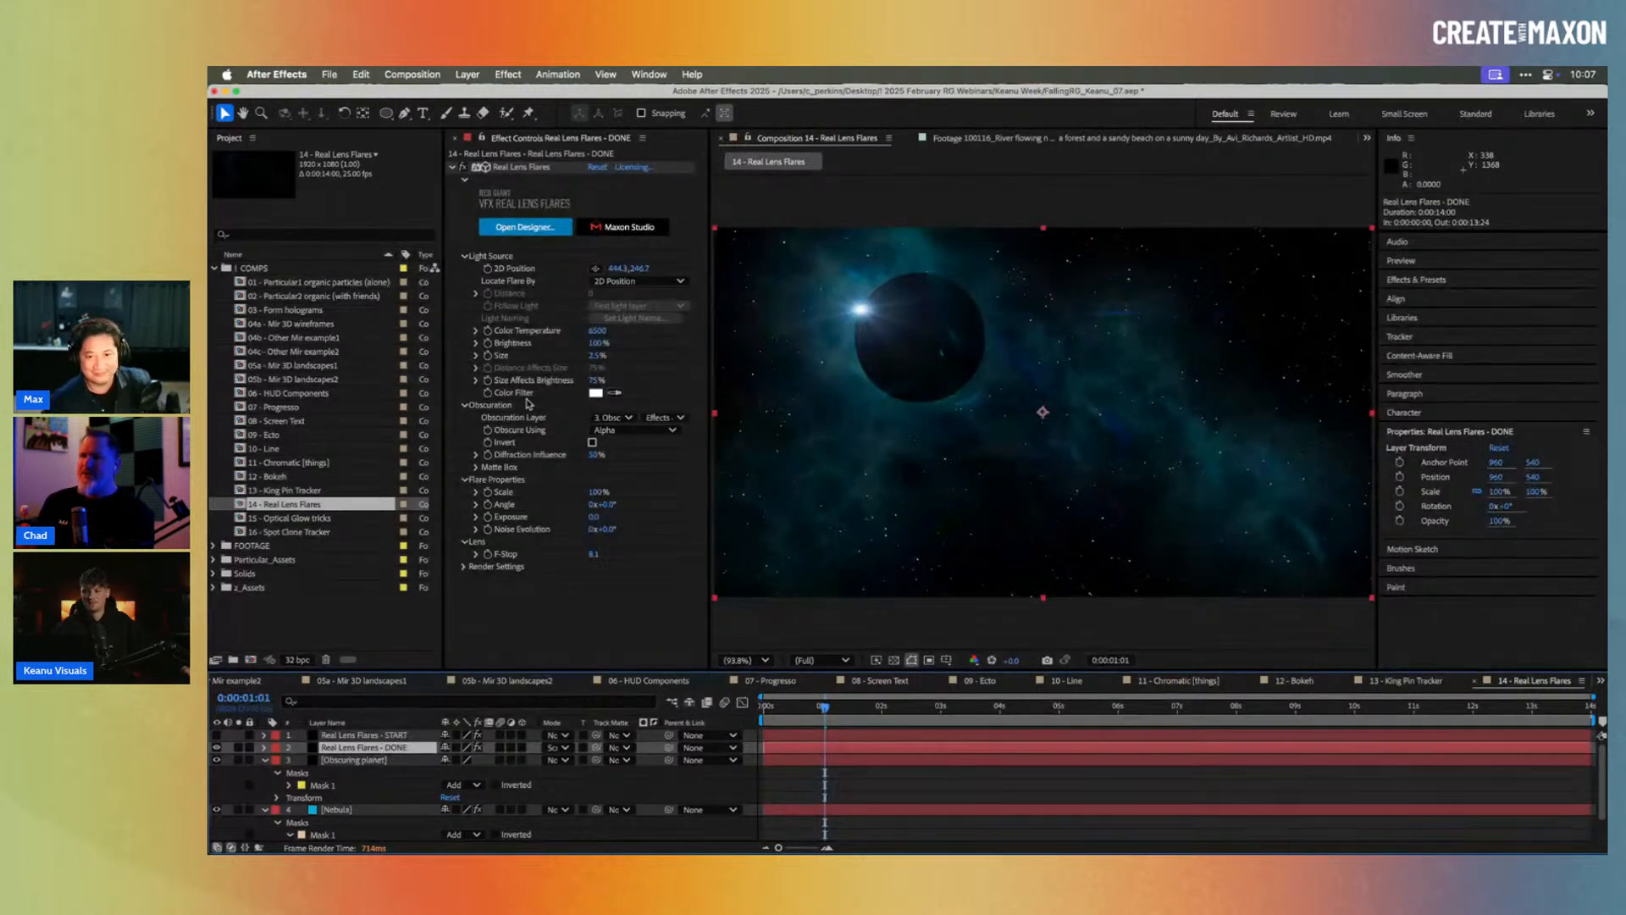
pyautogui.click(466, 406)
pyautogui.click(466, 406)
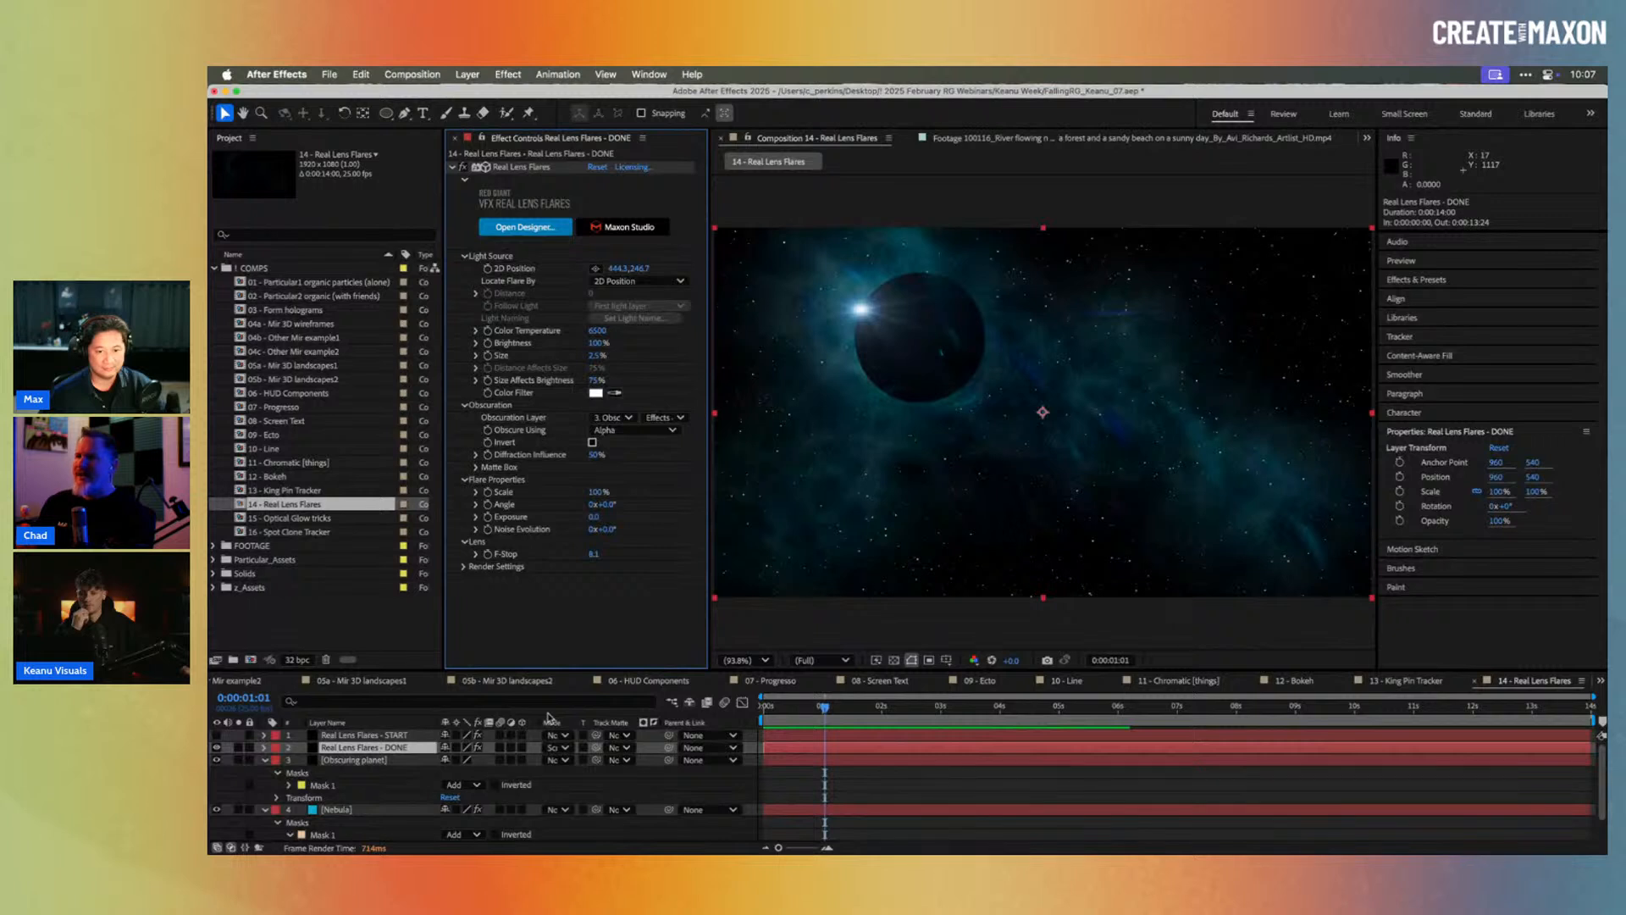
# Step: Try the flare's 2D Position away from the planet, undo that, and set the 2D Position to about 445.3, 246.7
pyautogui.moveTo(622, 268); pyautogui.dragTo(587, 277)
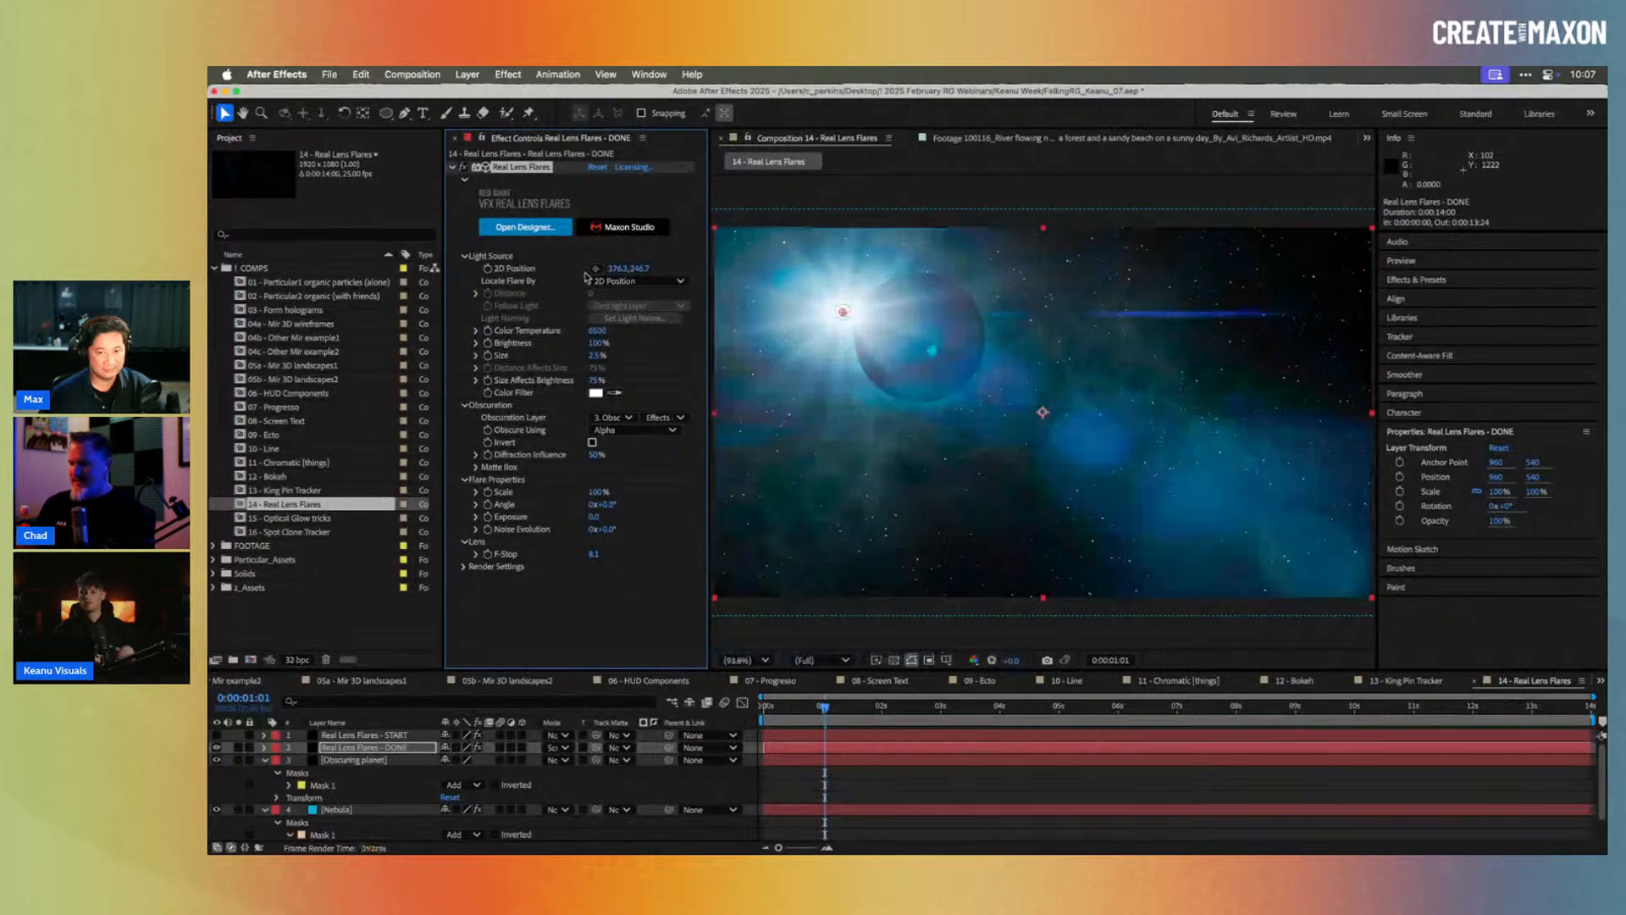
pyautogui.press('super+z')
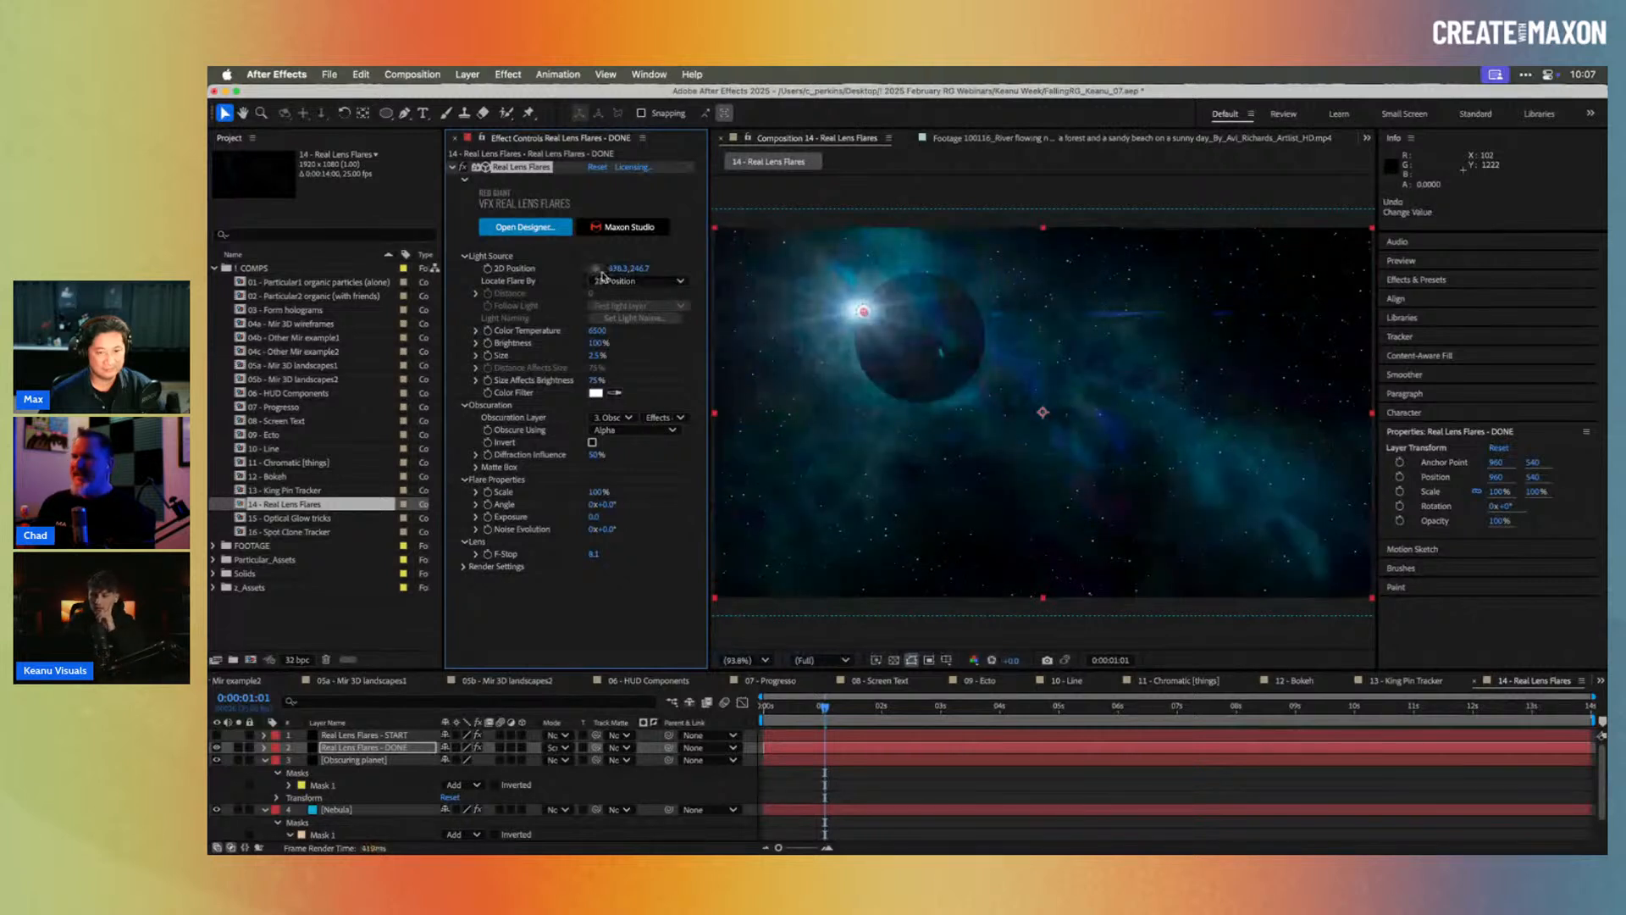
pyautogui.moveTo(617, 272); pyautogui.dragTo(619, 275)
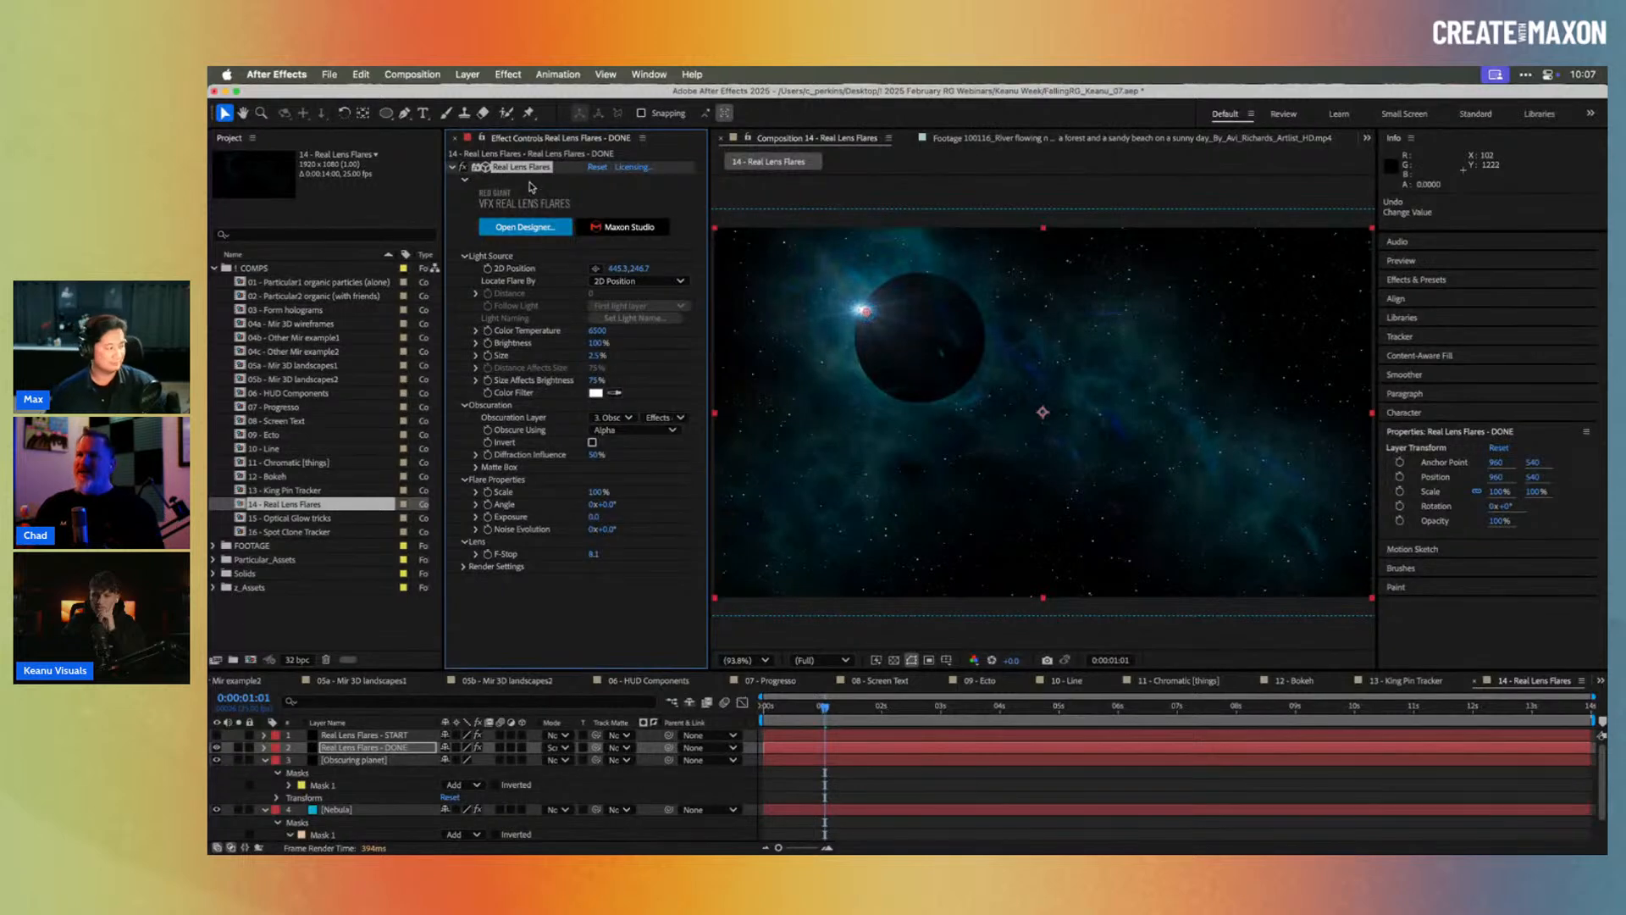
# Step: Examine a lens element, the image plane and the light source in the Real Lens Flares designer, plus the Locate Flare By options
pyautogui.click(533, 227)
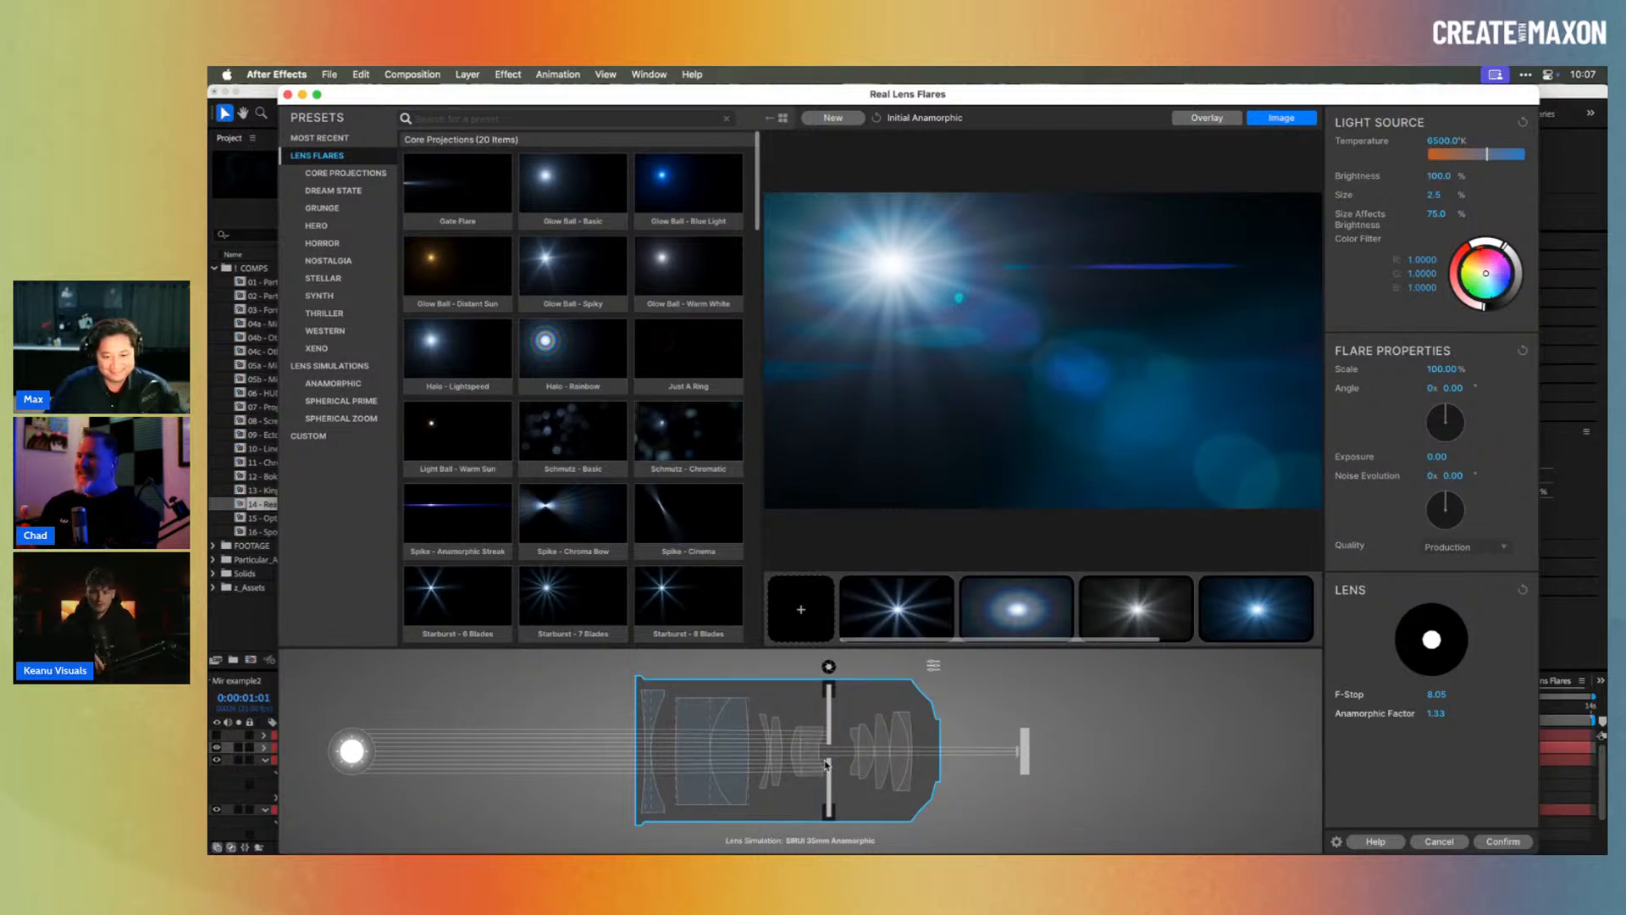
pyautogui.click(870, 761)
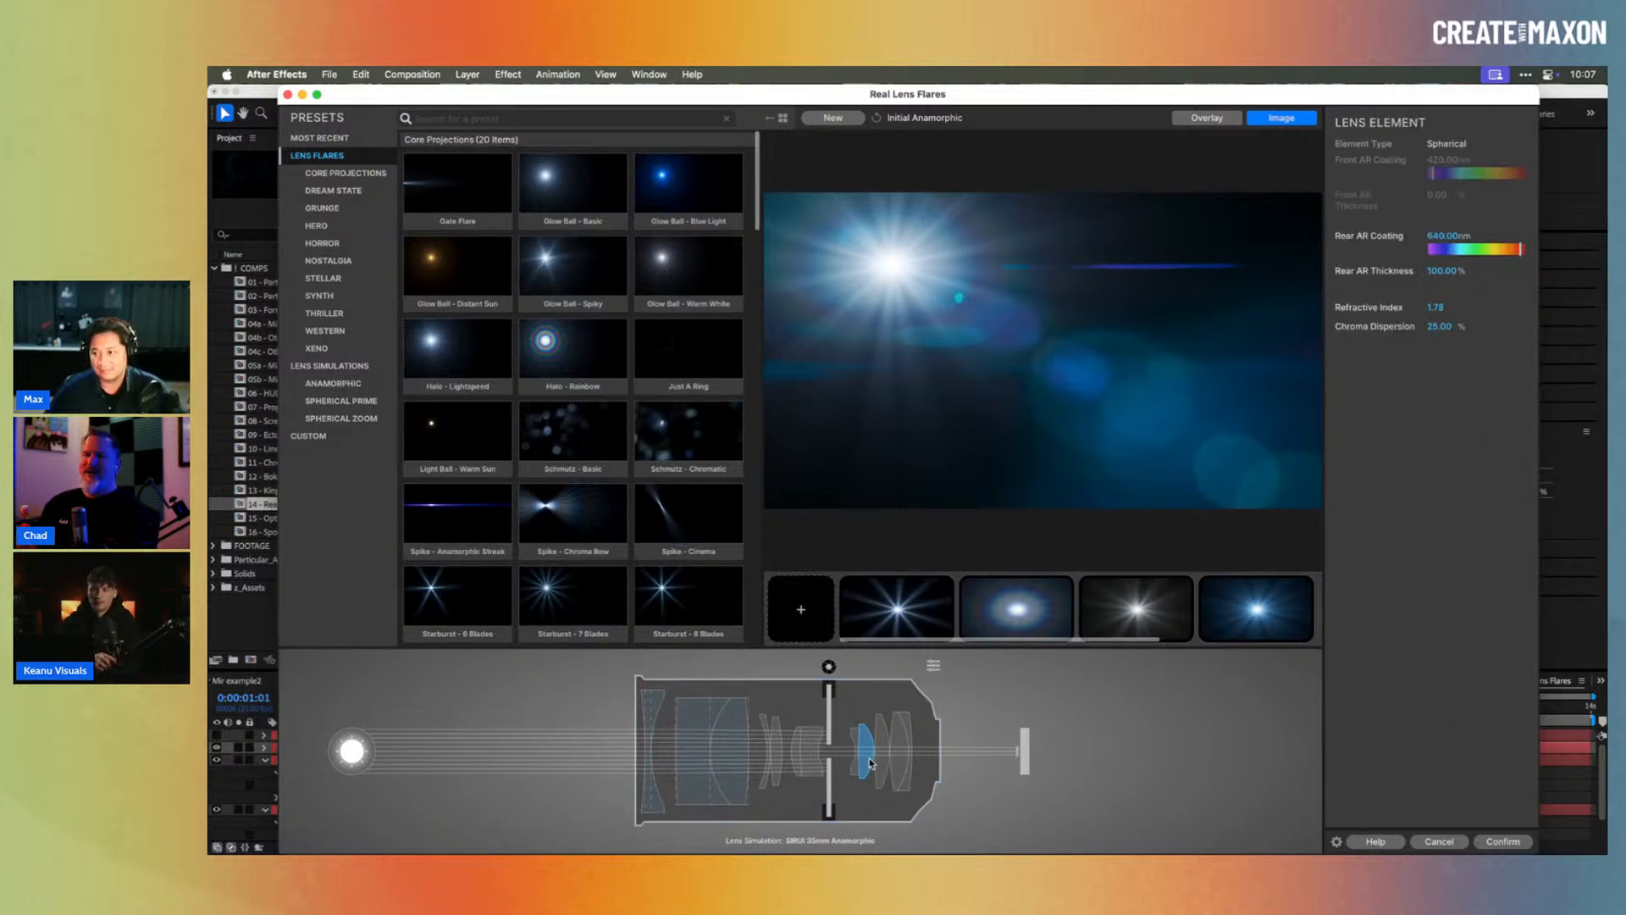
pyautogui.click(1025, 757)
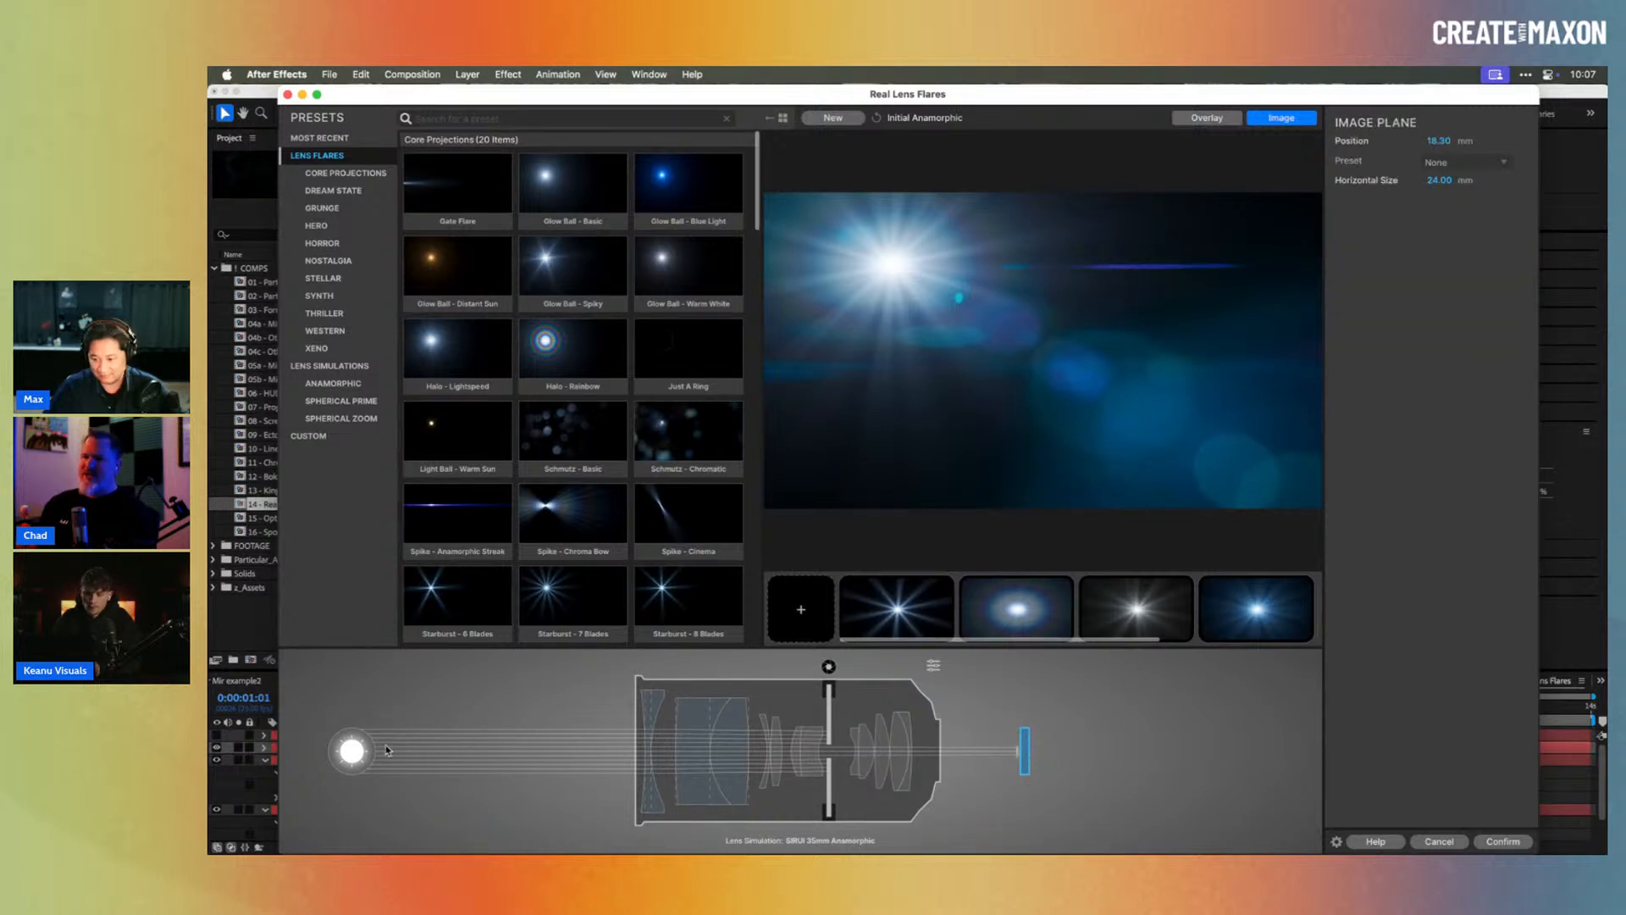
pyautogui.click(352, 751)
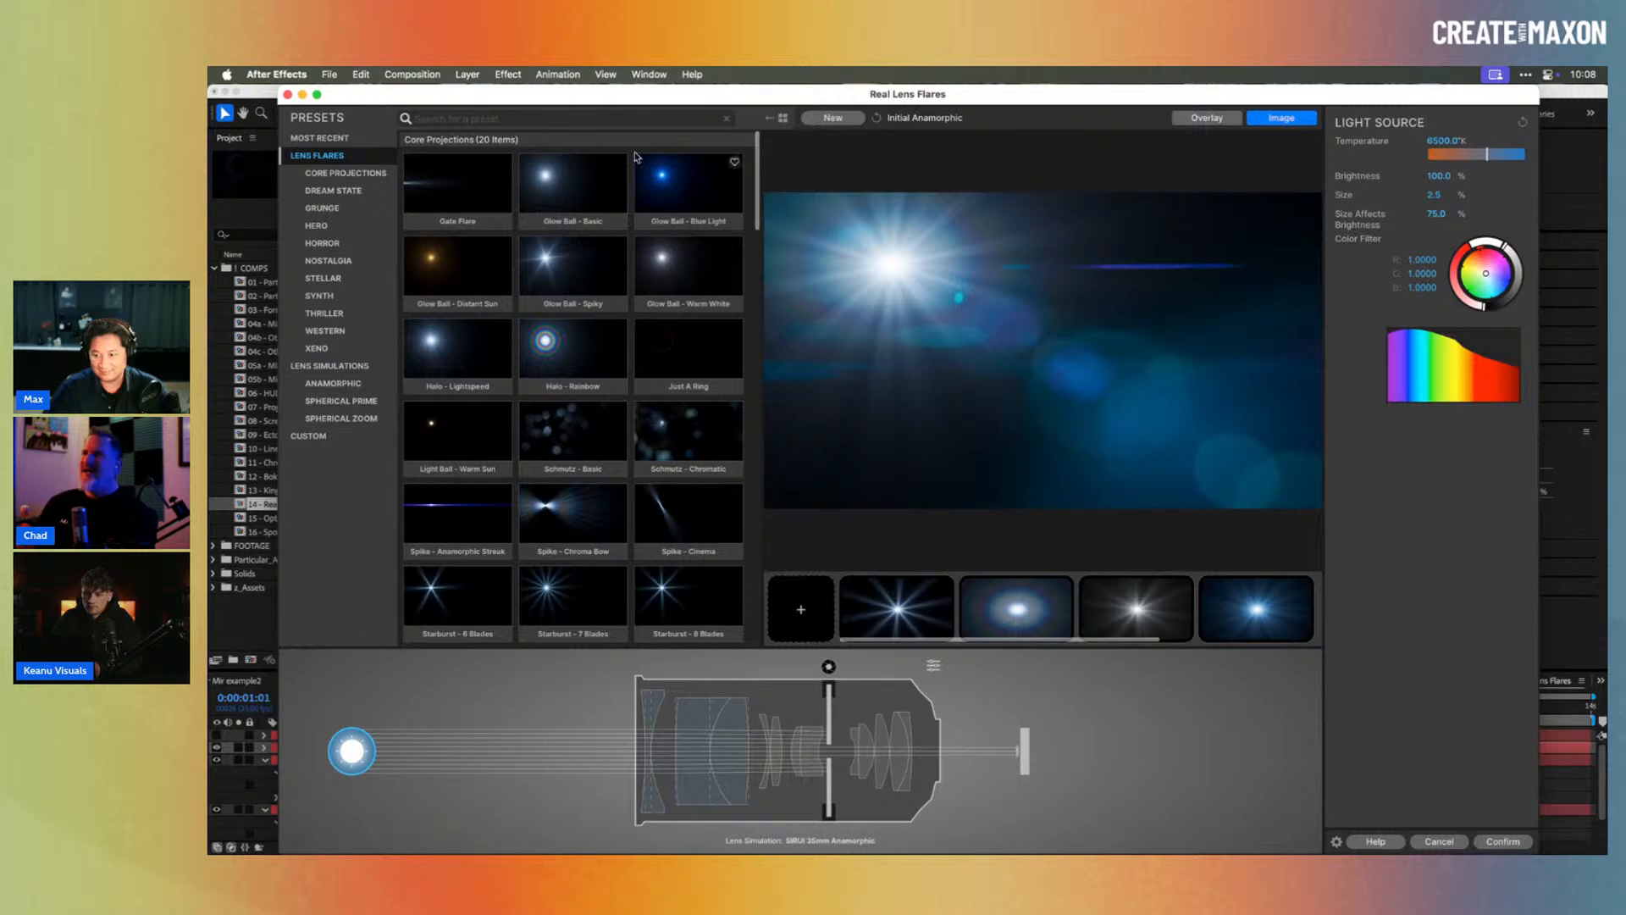
pyautogui.click(288, 95)
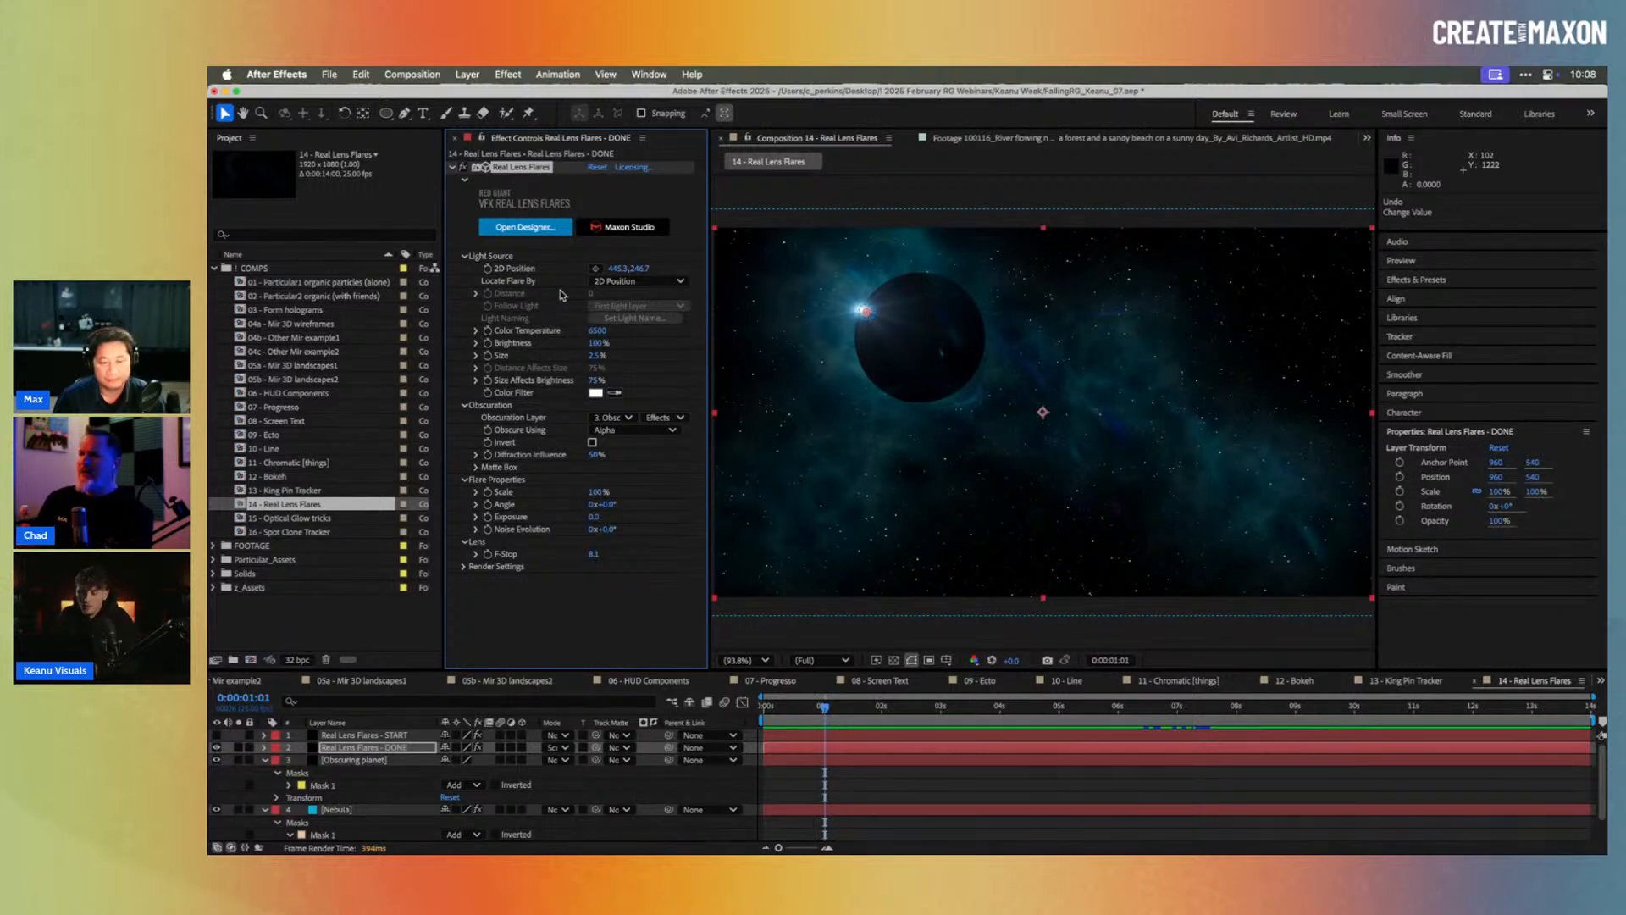
pyautogui.click(631, 283)
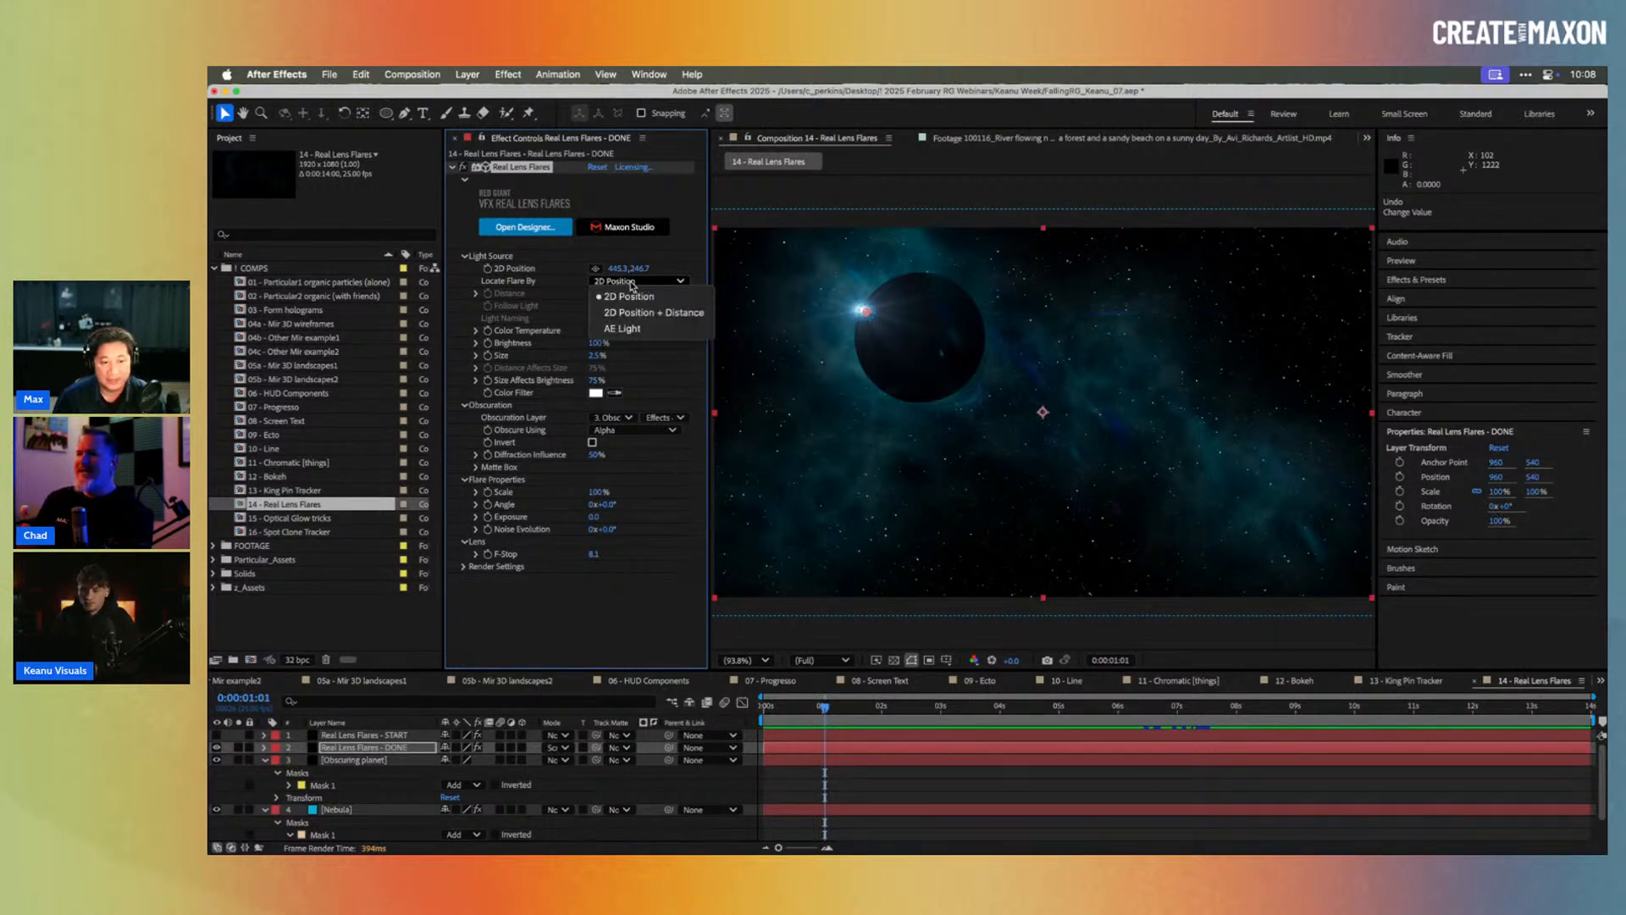
pyautogui.click(576, 301)
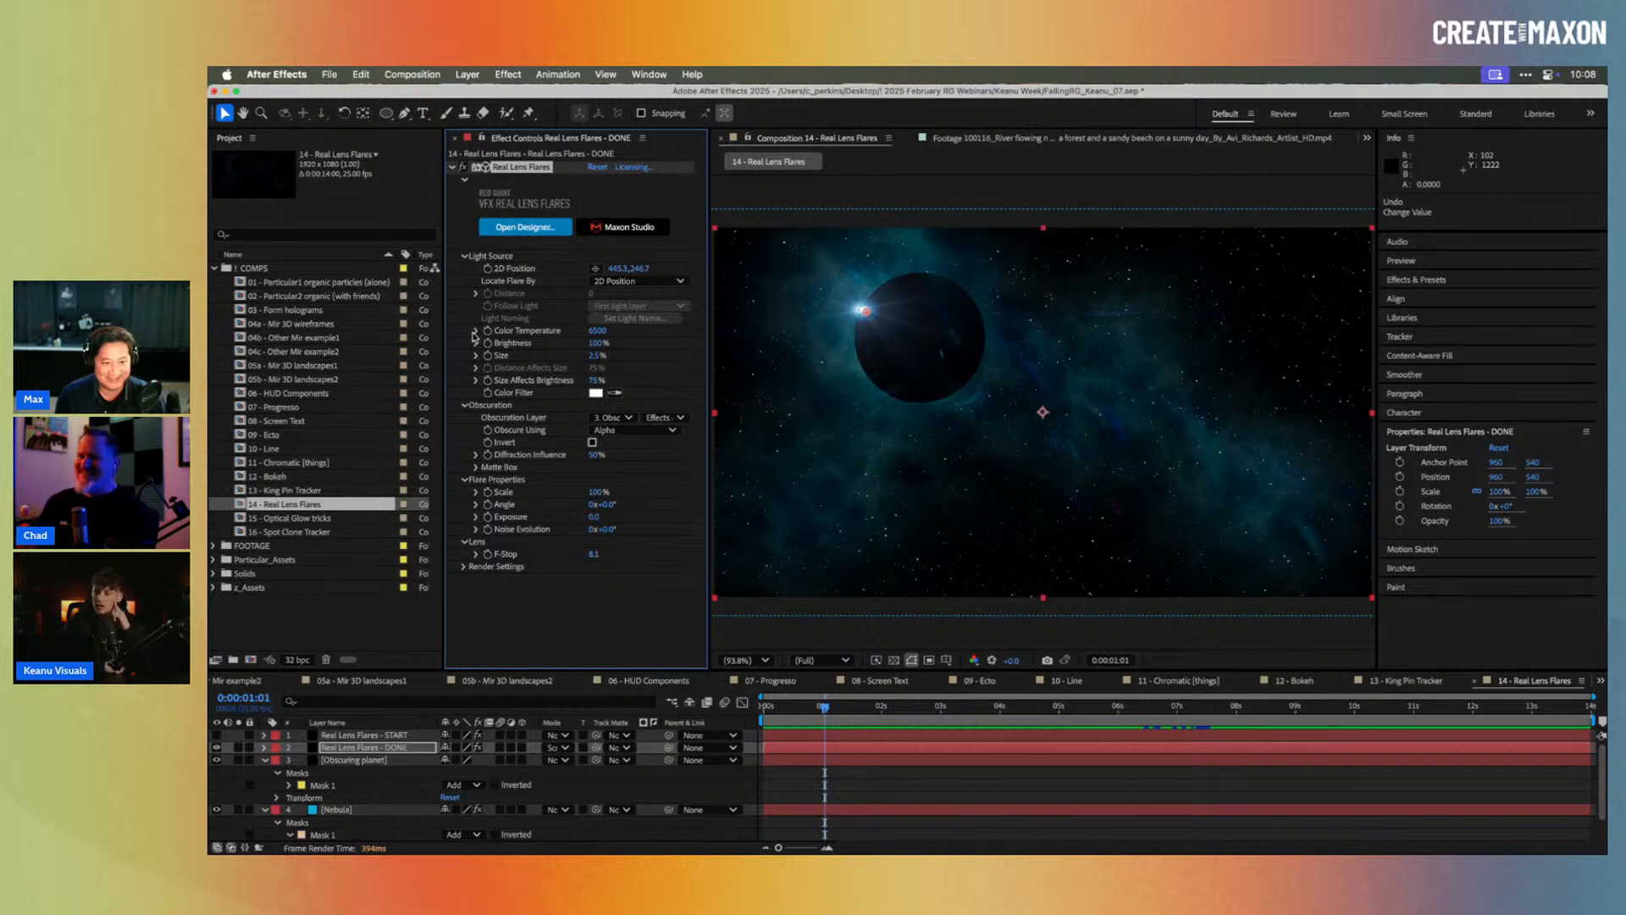
# Step: Open the 15 - Optical Glow tricks composition, scrub to 0:00:05:01, and view the NGC3372 nebula image layer on its own
pyautogui.doubleClick(307, 518)
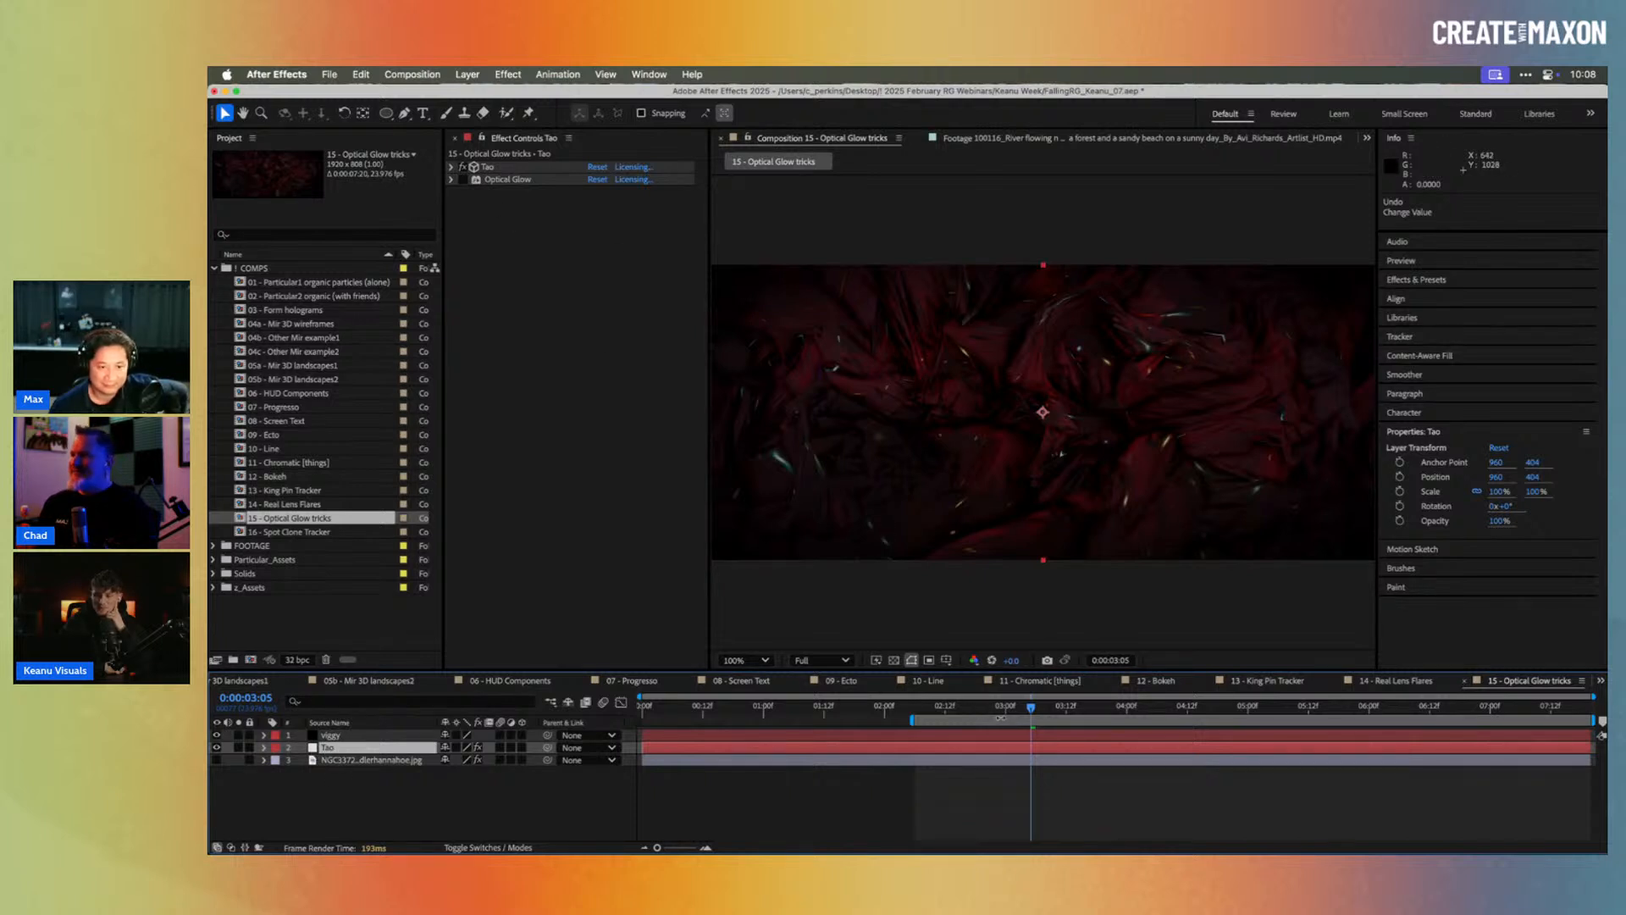
pyautogui.moveTo(1002, 710); pyautogui.dragTo(1256, 725)
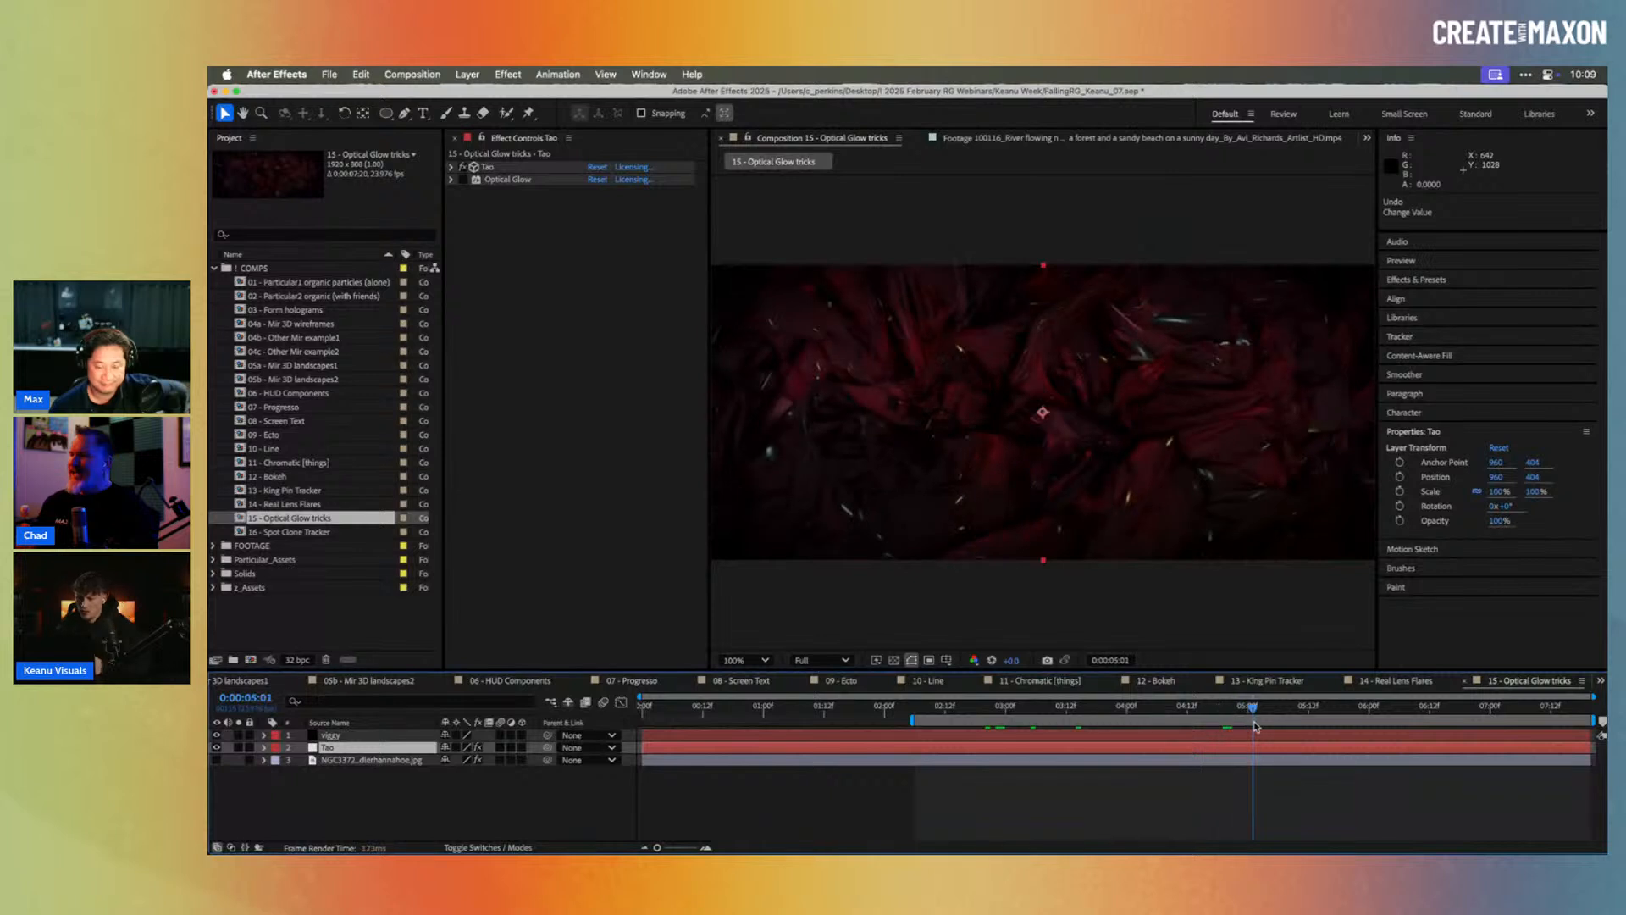
pyautogui.doubleClick(326, 760)
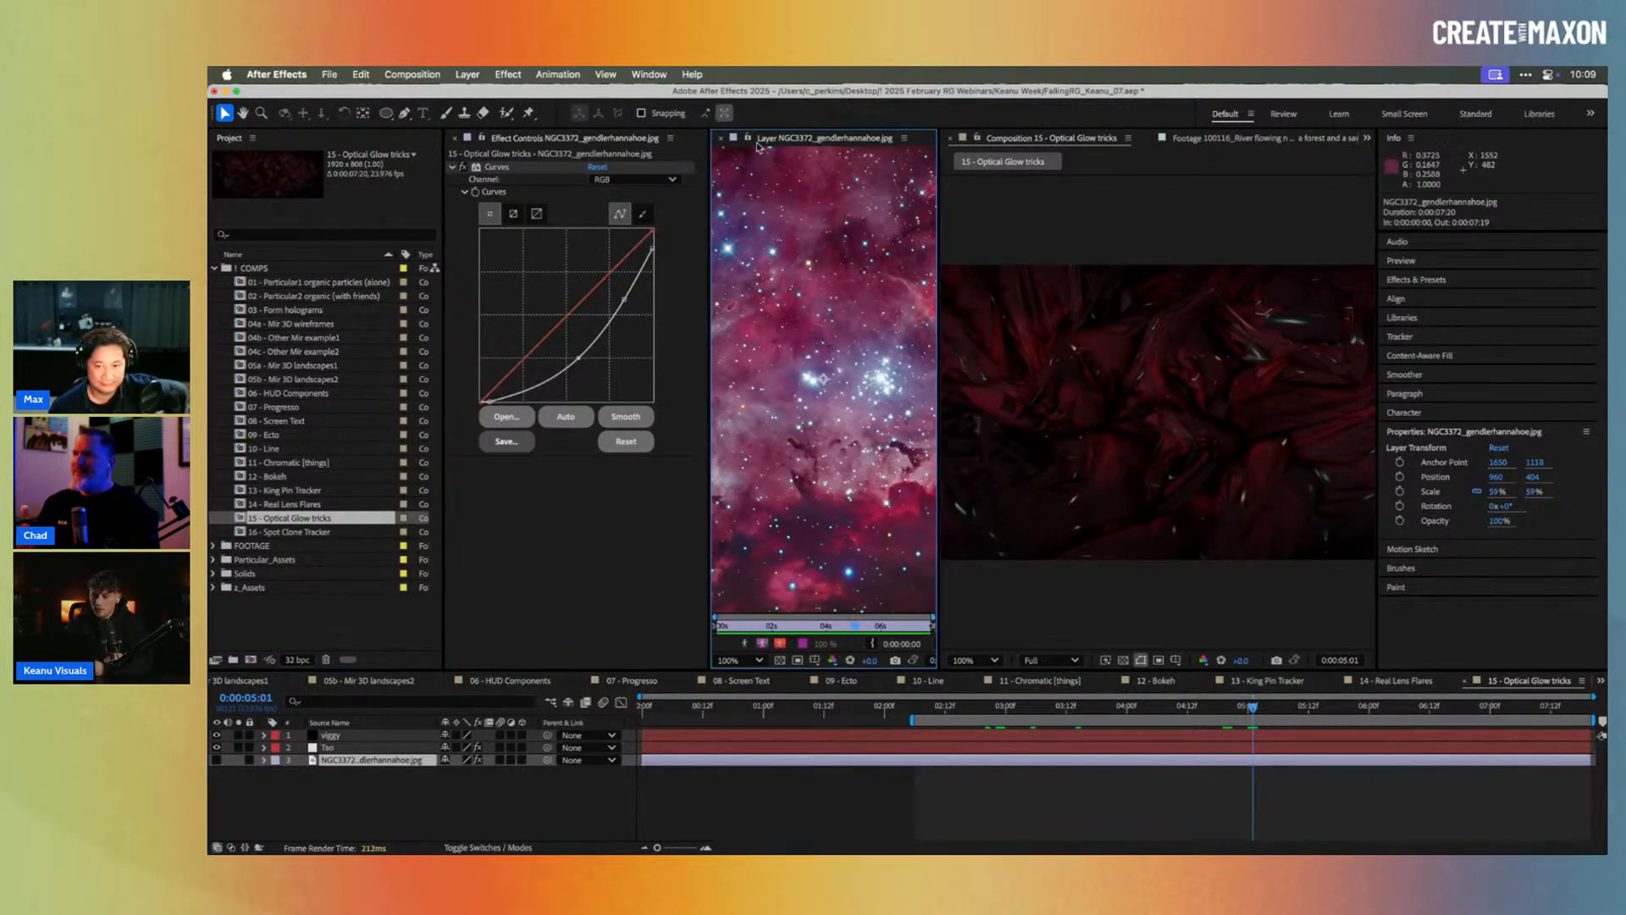
pyautogui.click(719, 138)
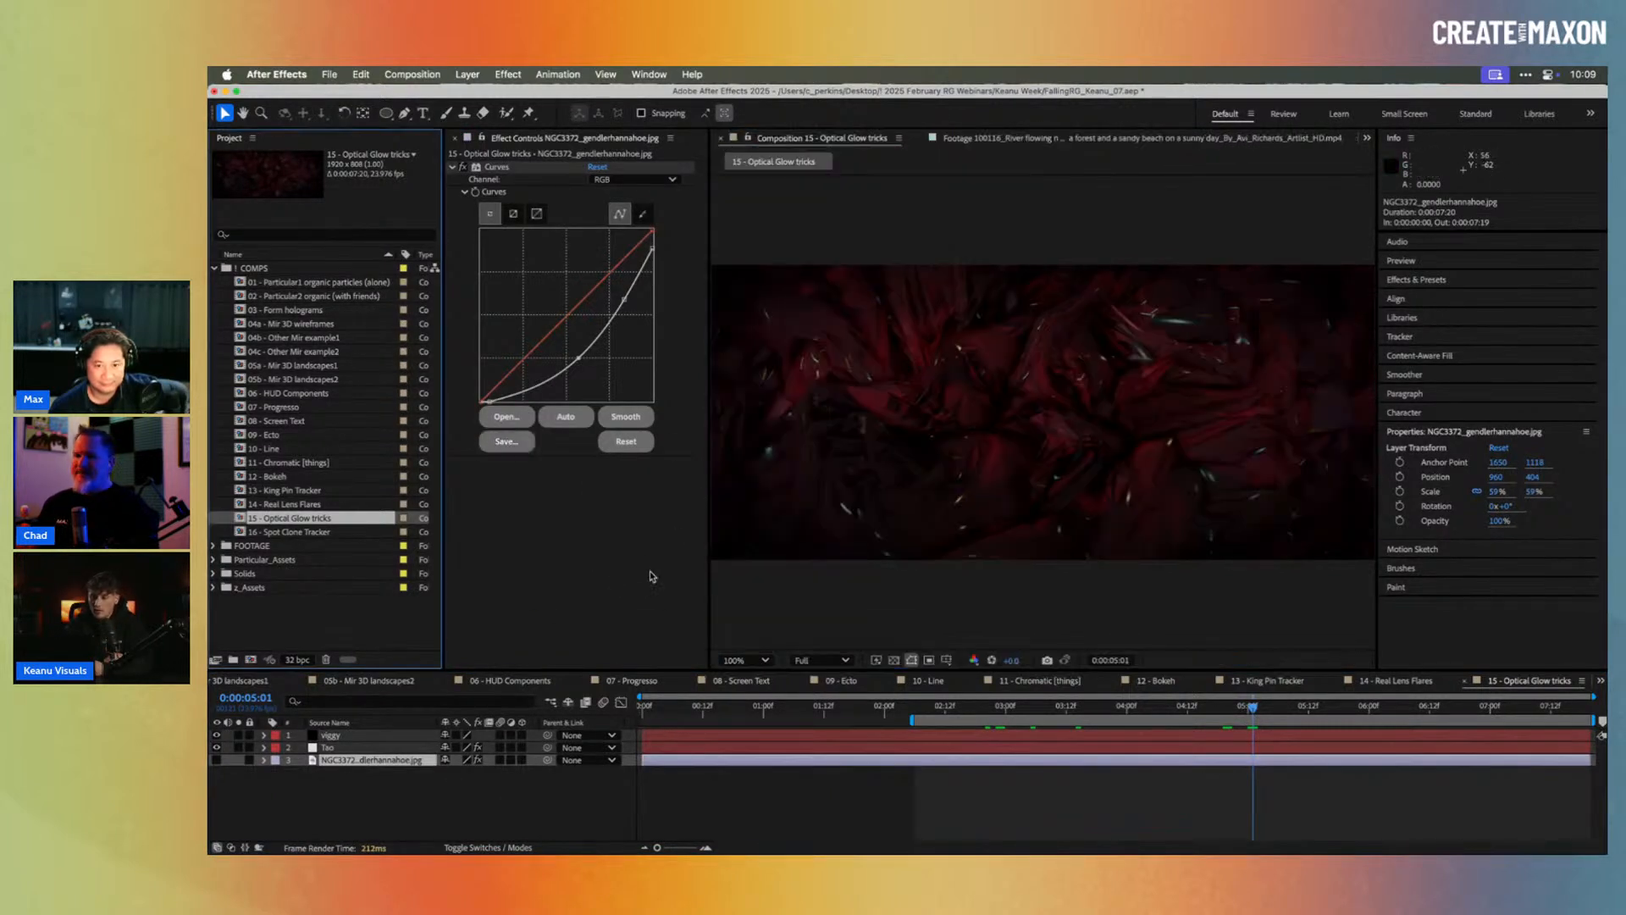
# Step: Try the Tao layer without a texture by setting Tao's Color Texture to None, scrub to 0:00:05:07, and undo the texture change
pyautogui.click(355, 748)
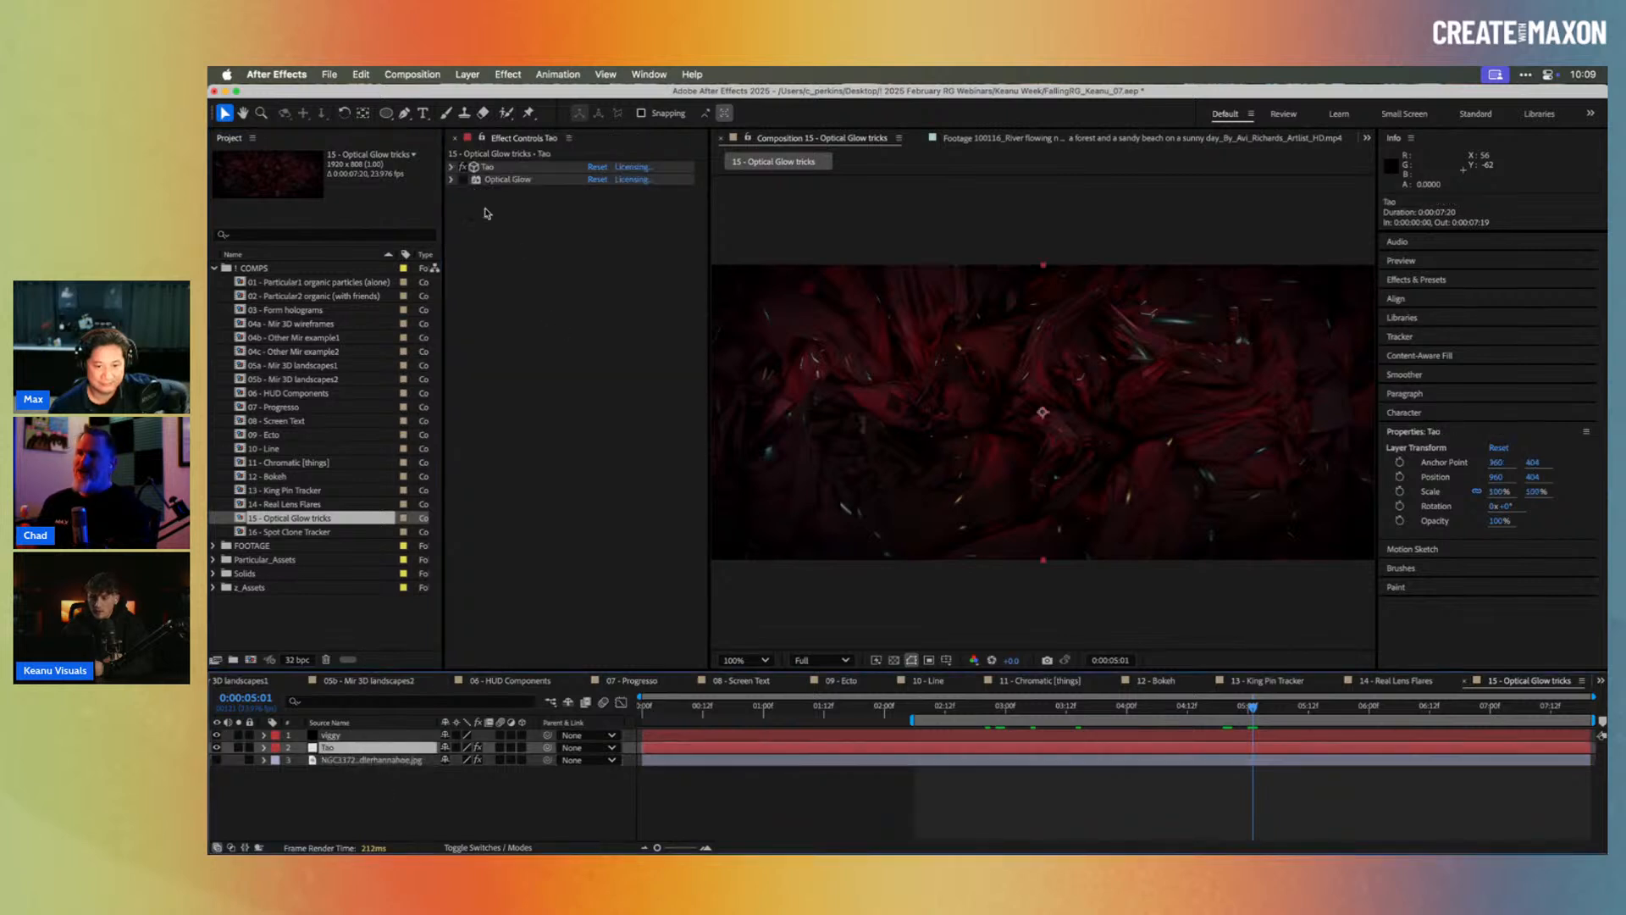
pyautogui.click(451, 167)
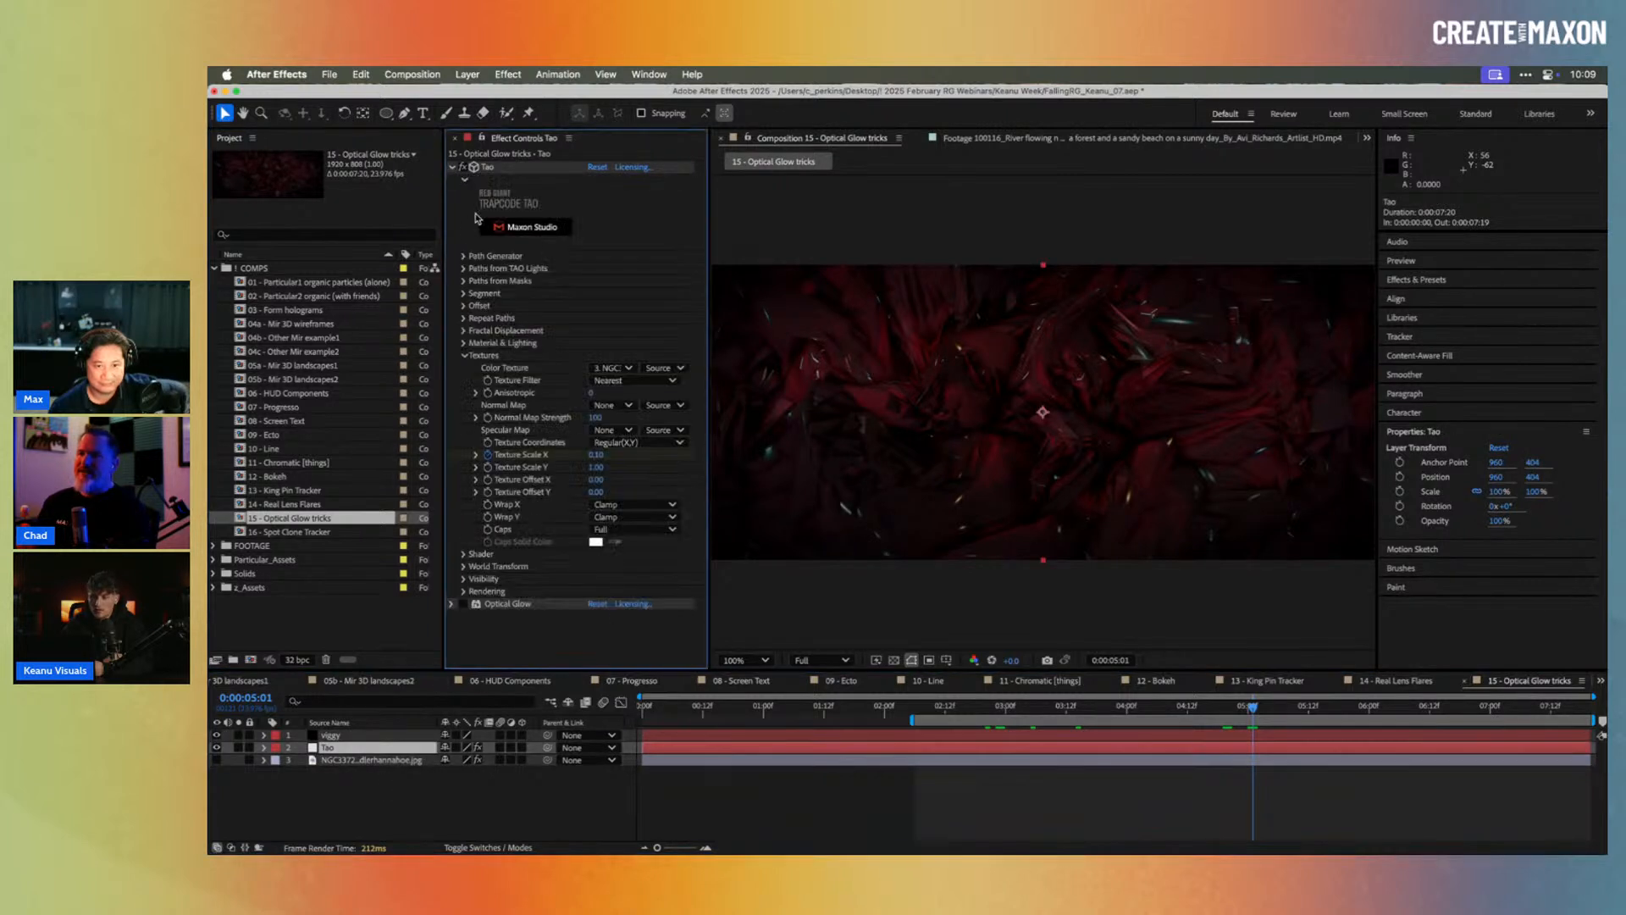
pyautogui.click(624, 370)
pyautogui.click(631, 378)
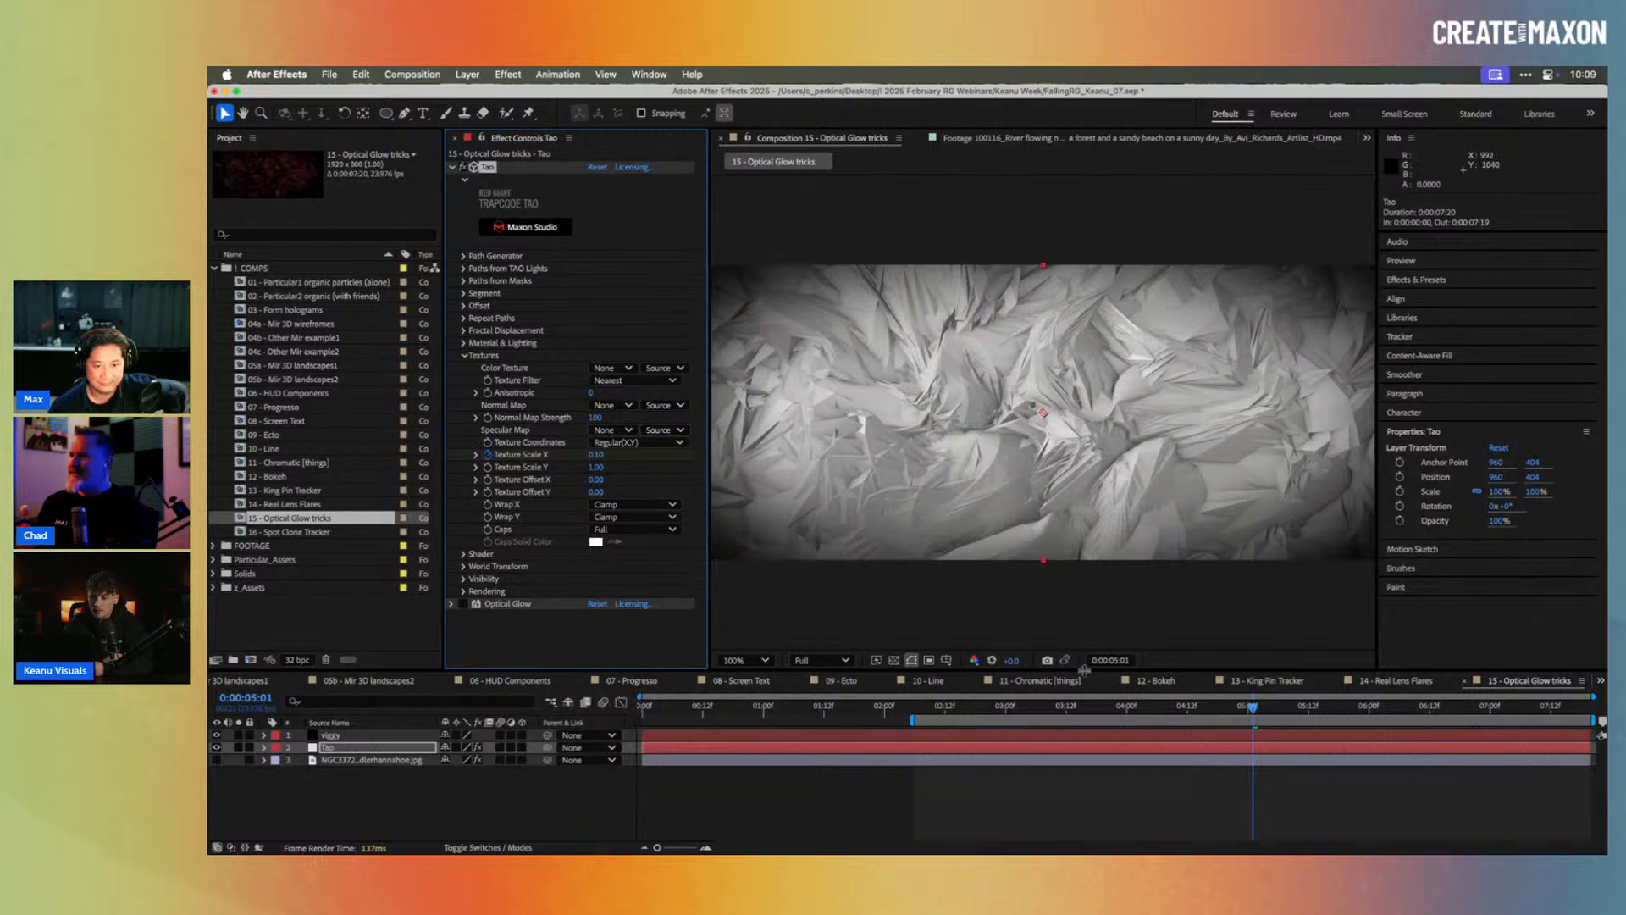
pyautogui.moveTo(1108, 710); pyautogui.dragTo(1284, 708)
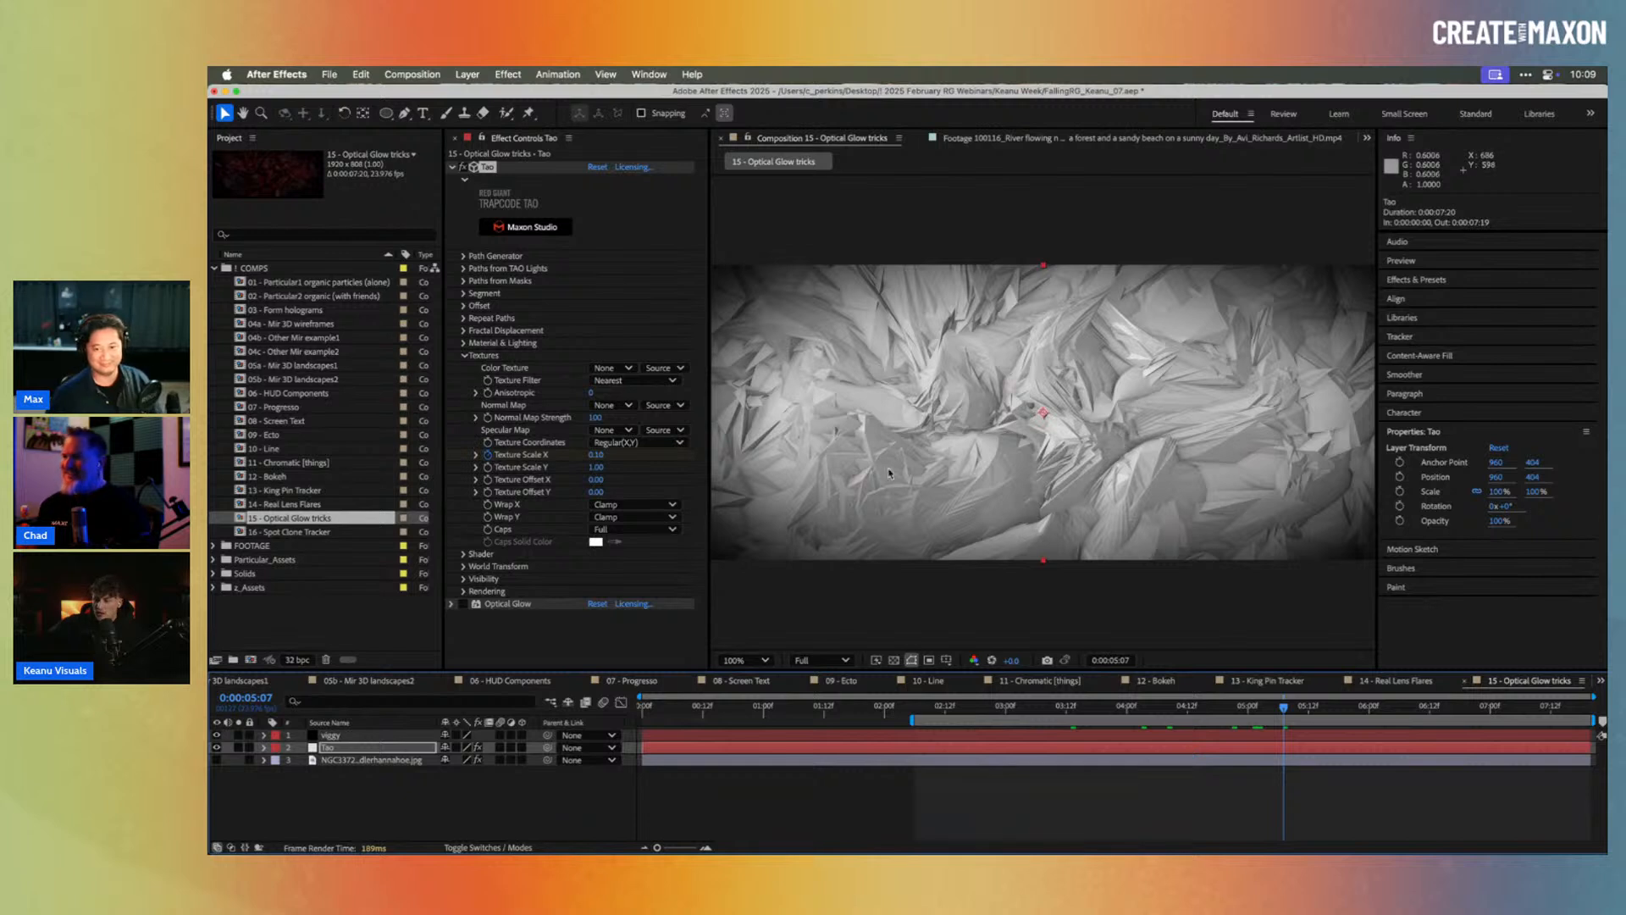
pyautogui.press('super+z')
# Step: Scrub the textured Tao animation to 0:00:04:11 and enable the Optical Glow effect on the Tao layer
pyautogui.moveTo(1199, 708); pyautogui.dragTo(1117, 725)
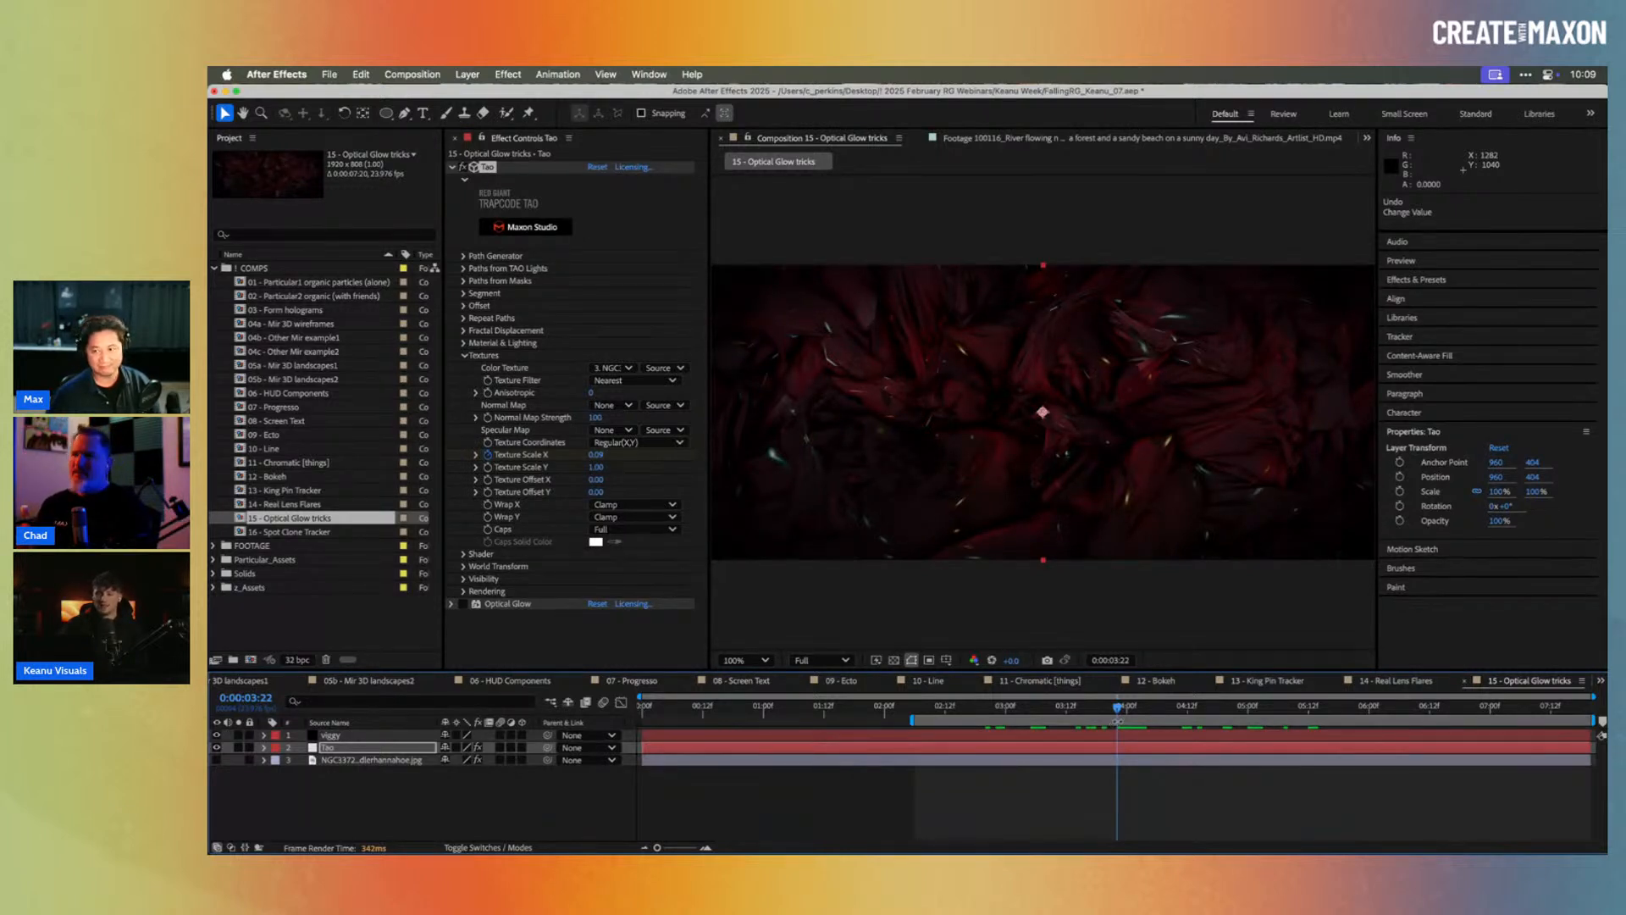
pyautogui.moveTo(1126, 711); pyautogui.dragTo(1186, 705)
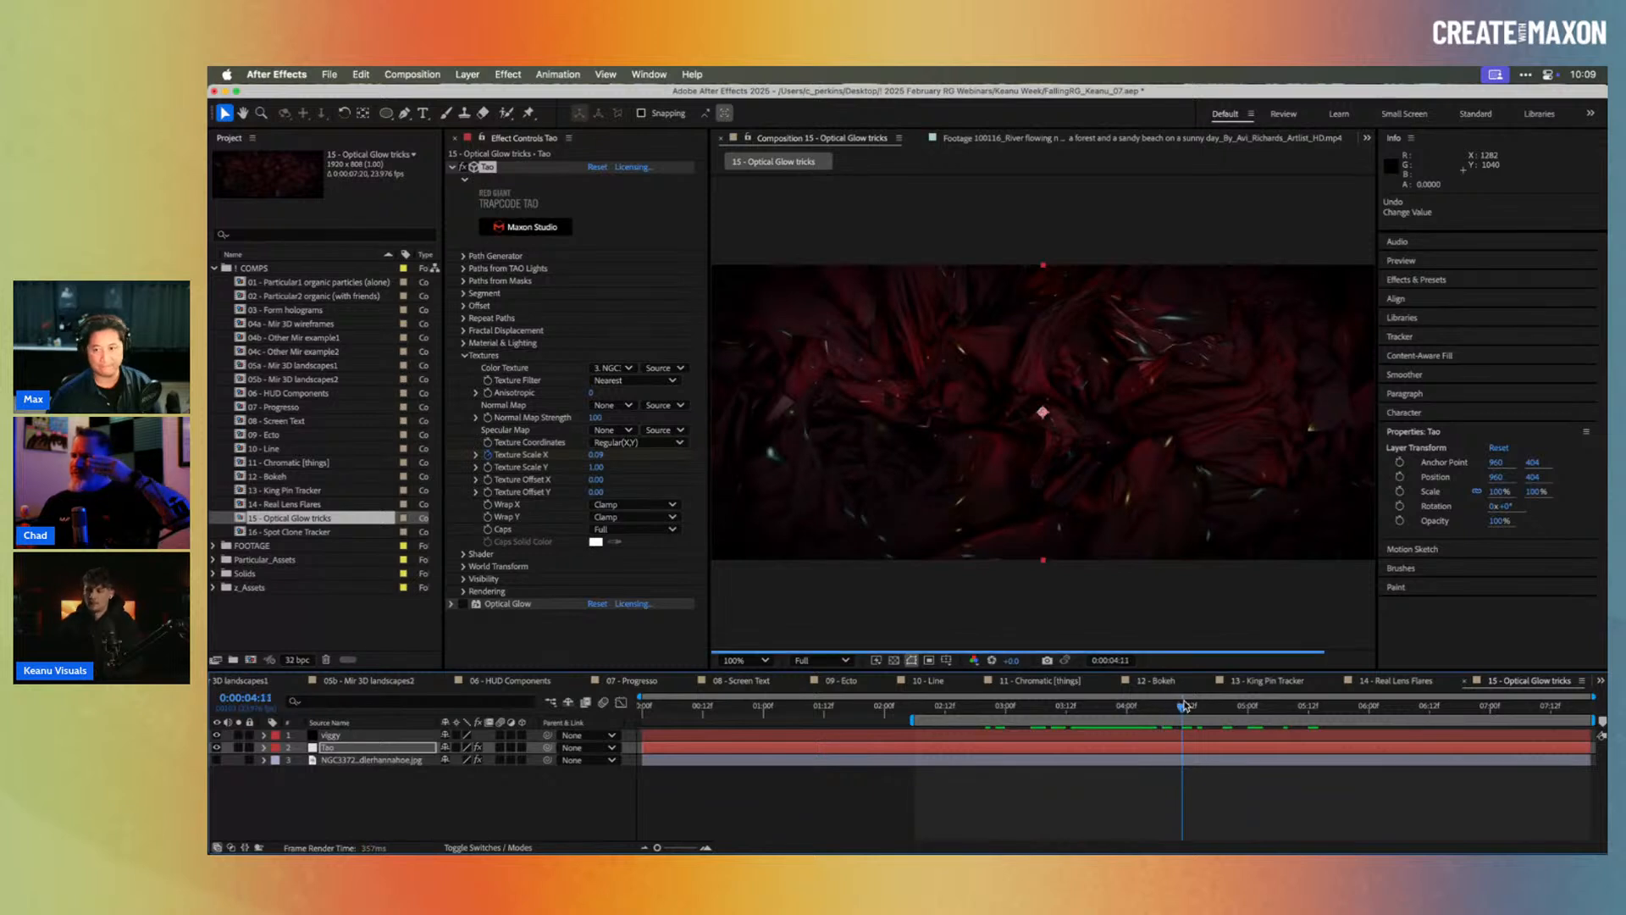
pyautogui.click(452, 168)
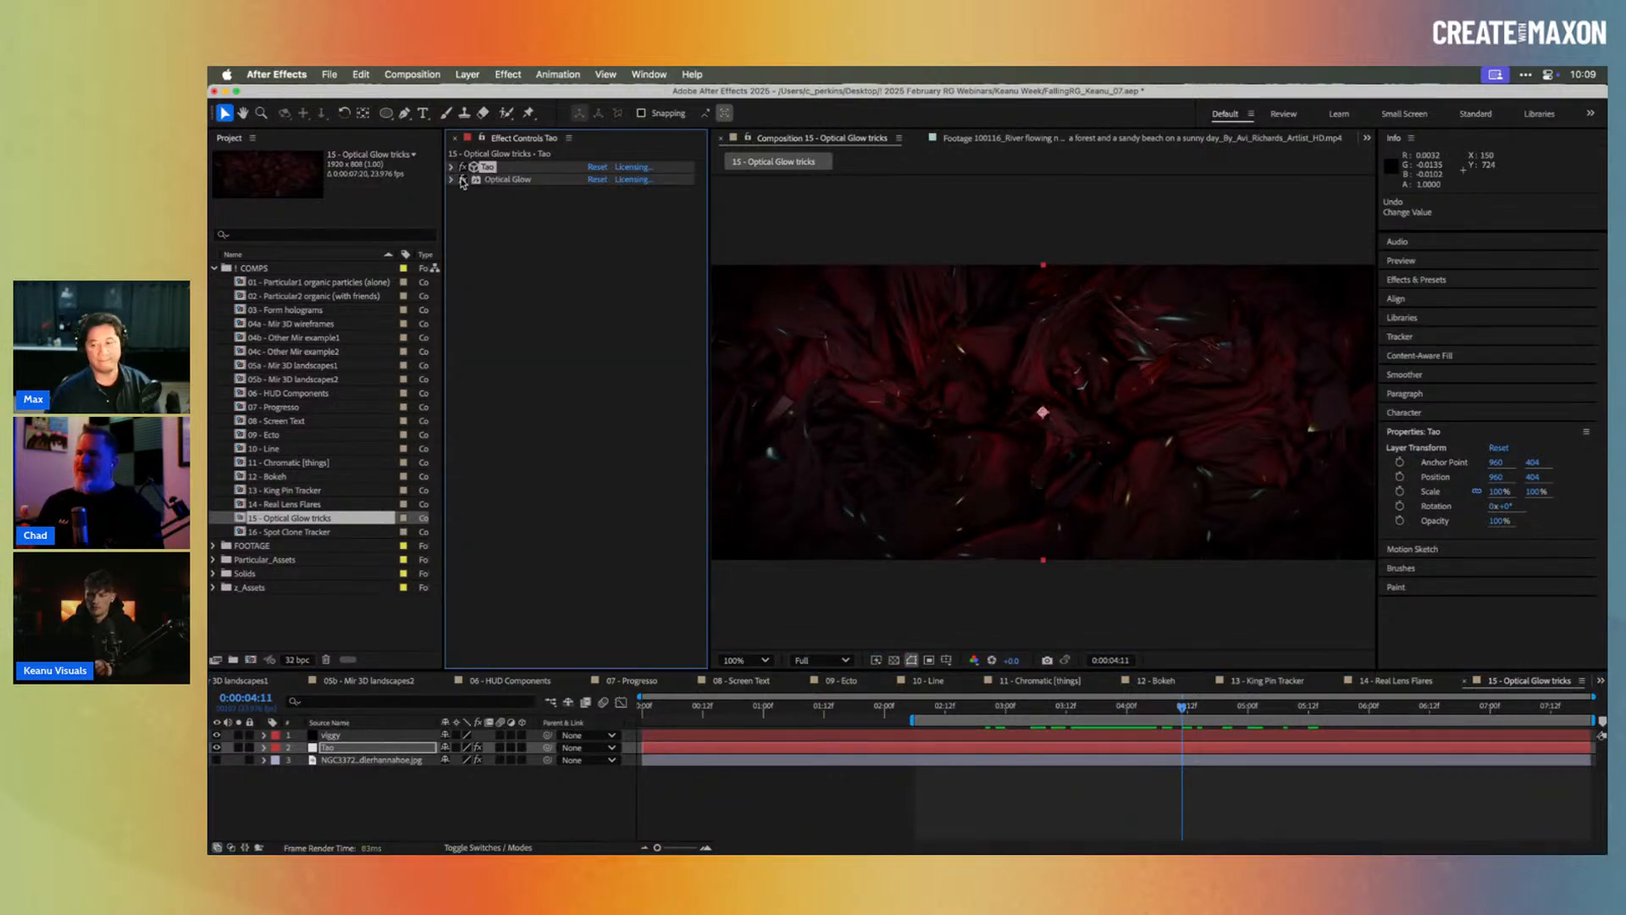
pyautogui.click(462, 180)
# Step: Scrub through the glowing Tao animation, examine the highlights up close at 0:00:05:10, and finish at 0:00:04:14
pyautogui.moveTo(941, 707); pyautogui.dragTo(1213, 710)
pyautogui.press('space')
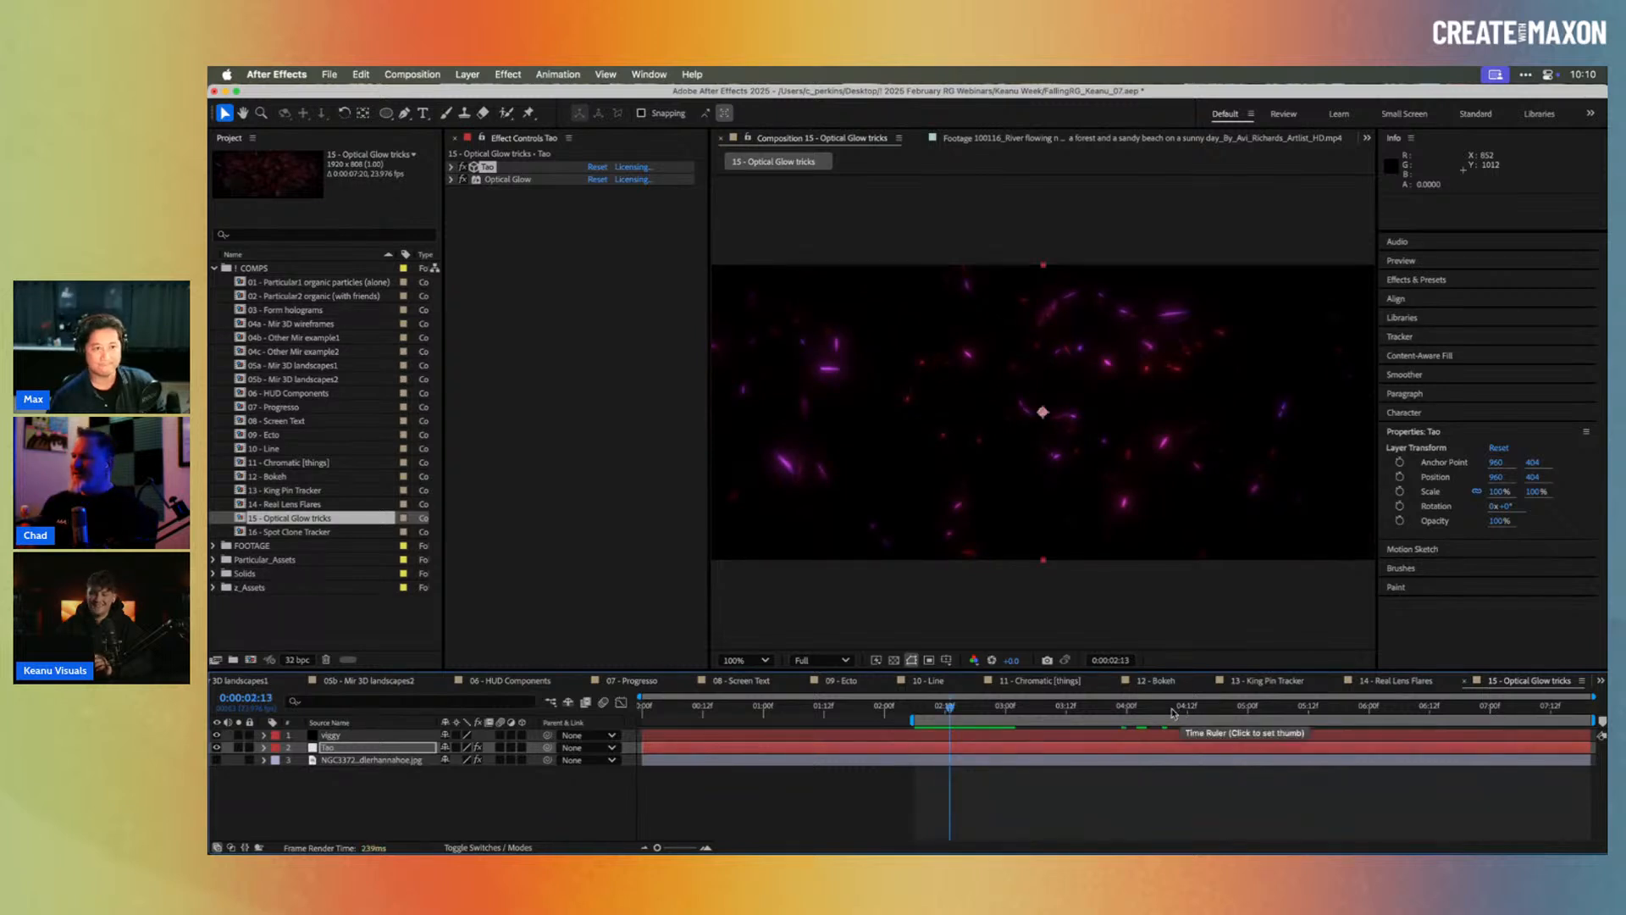
pyautogui.click(1204, 708)
pyautogui.moveTo(1204, 708); pyautogui.dragTo(1298, 708)
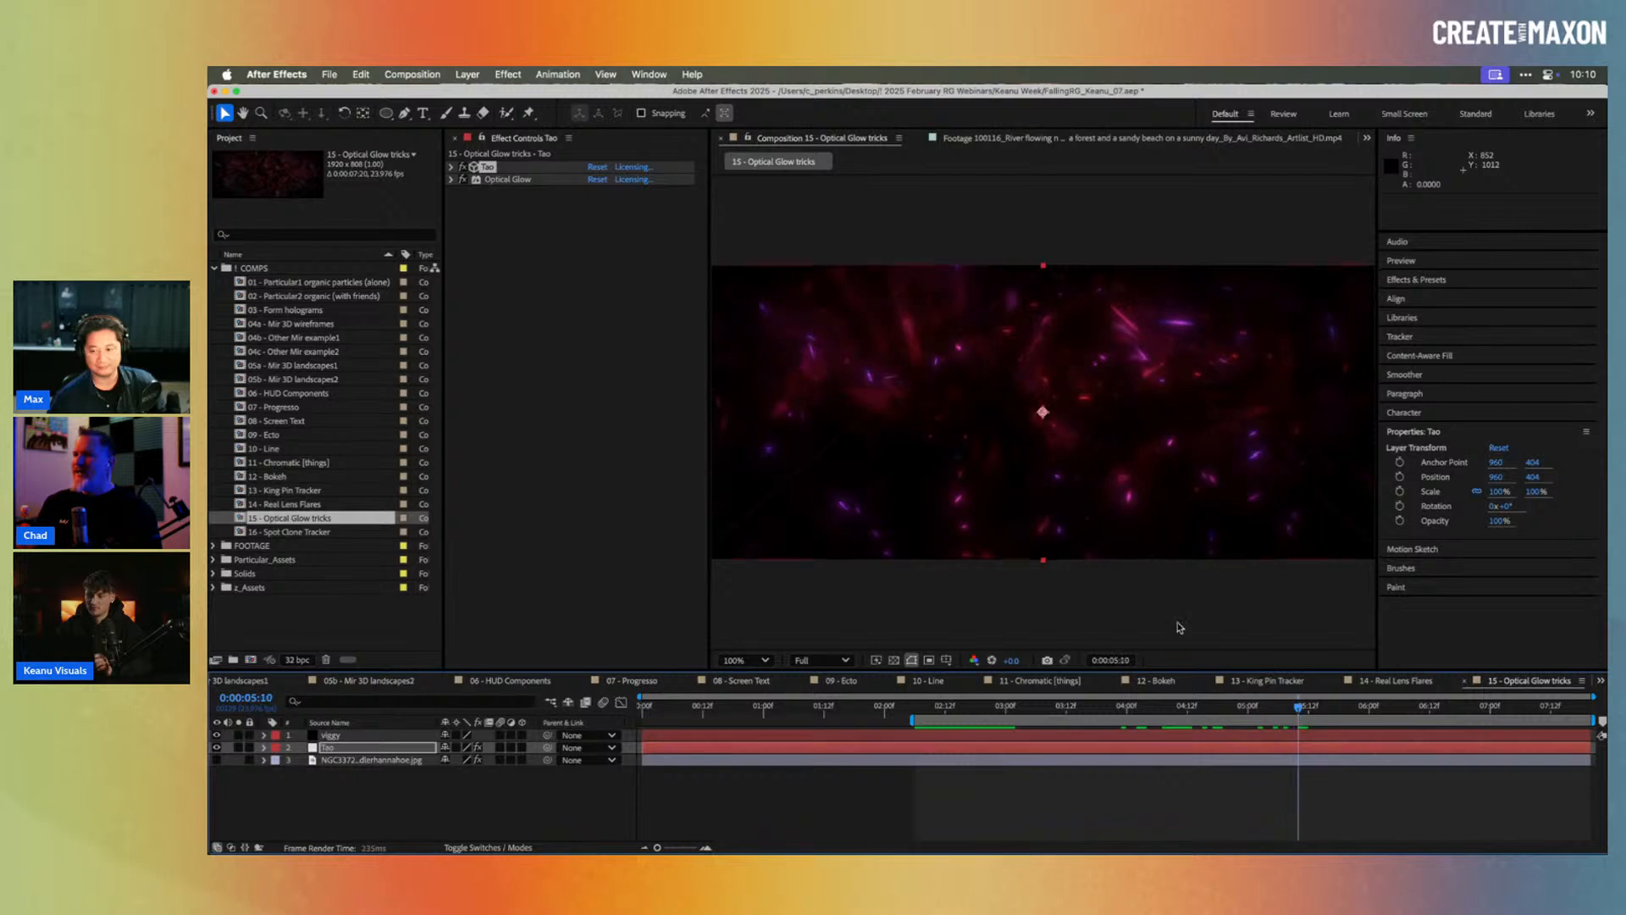
pyautogui.press('.')
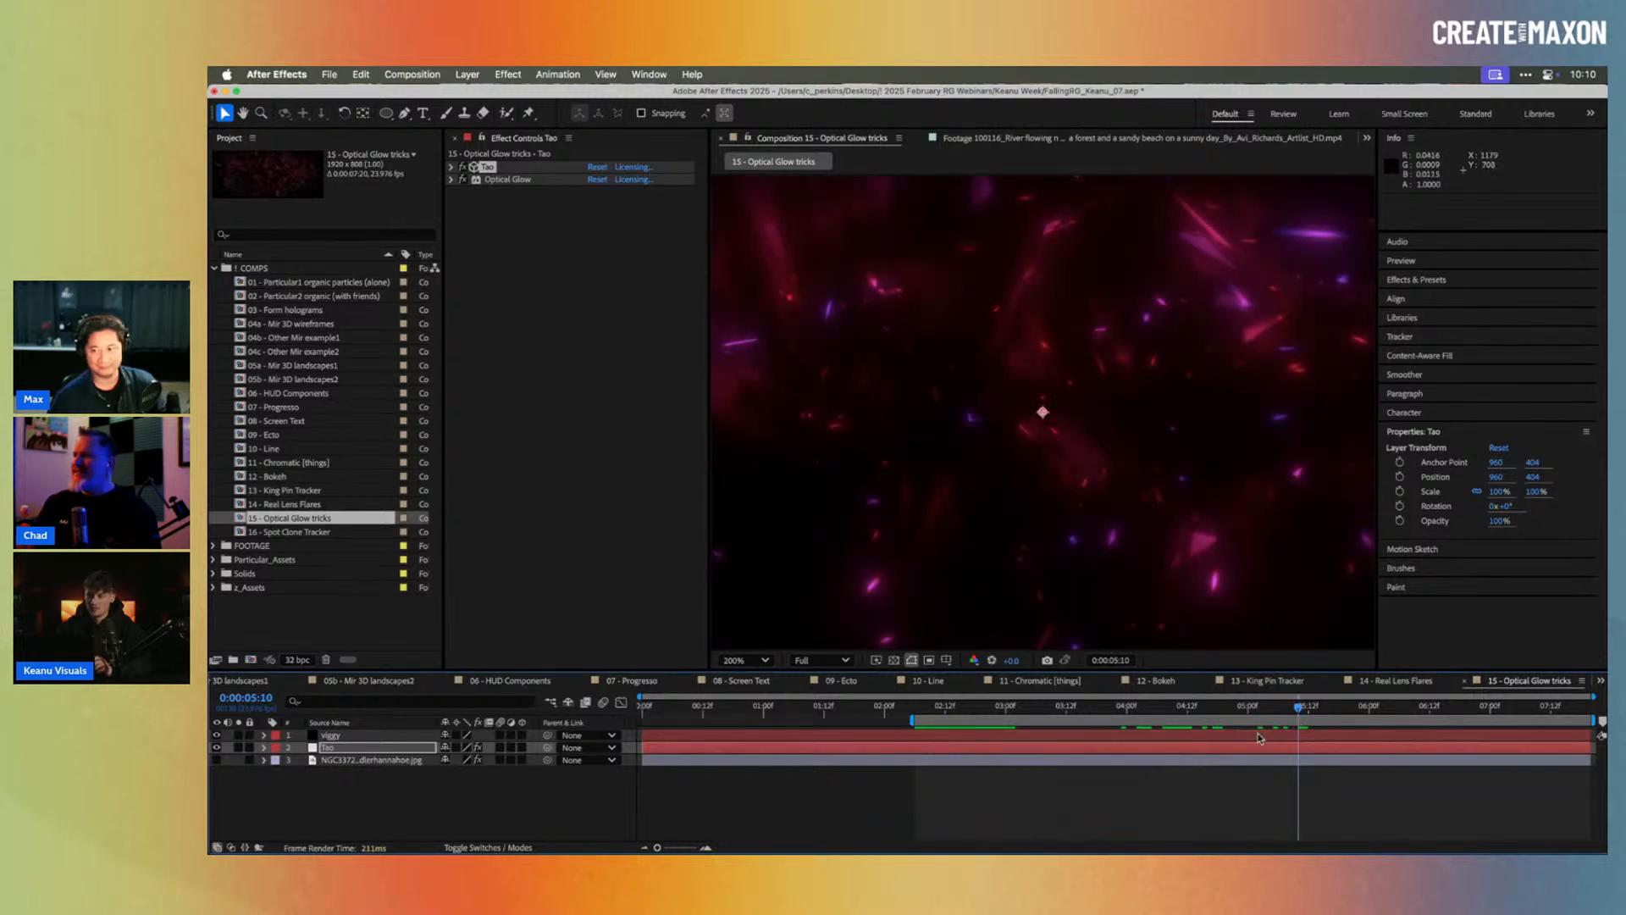
pyautogui.moveTo(1282, 714); pyautogui.dragTo(1229, 710)
pyautogui.press(',')
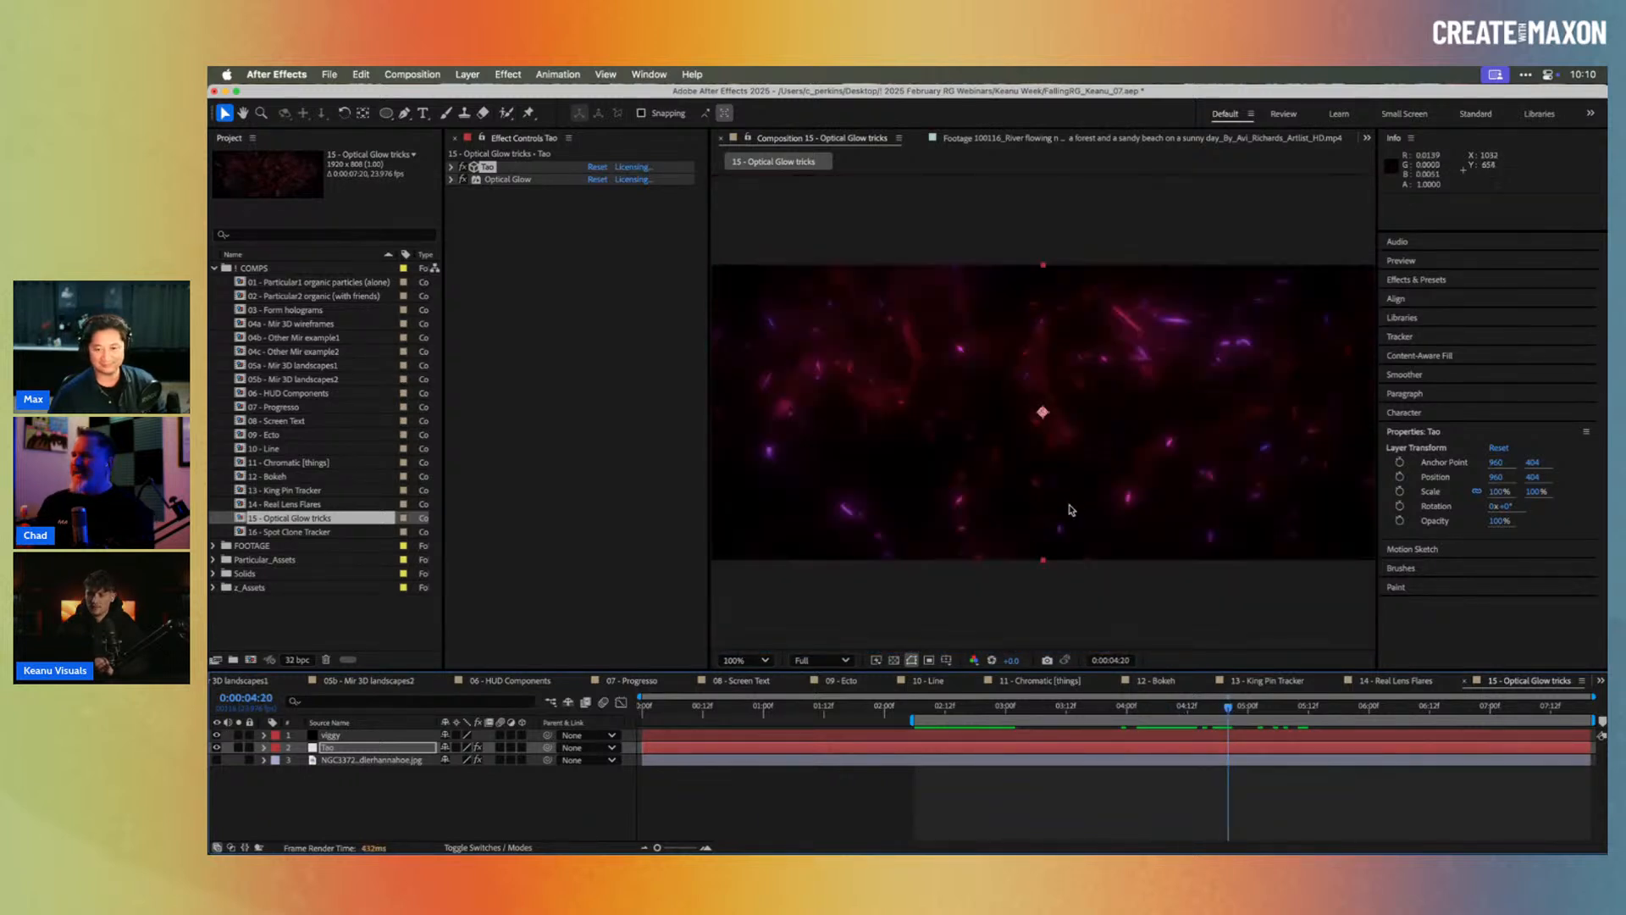
pyautogui.moveTo(1183, 710)
pyautogui.mouseDown()
pyautogui.moveTo(1163, 709)
pyautogui.moveTo(1197, 709)
pyautogui.mouseUp()
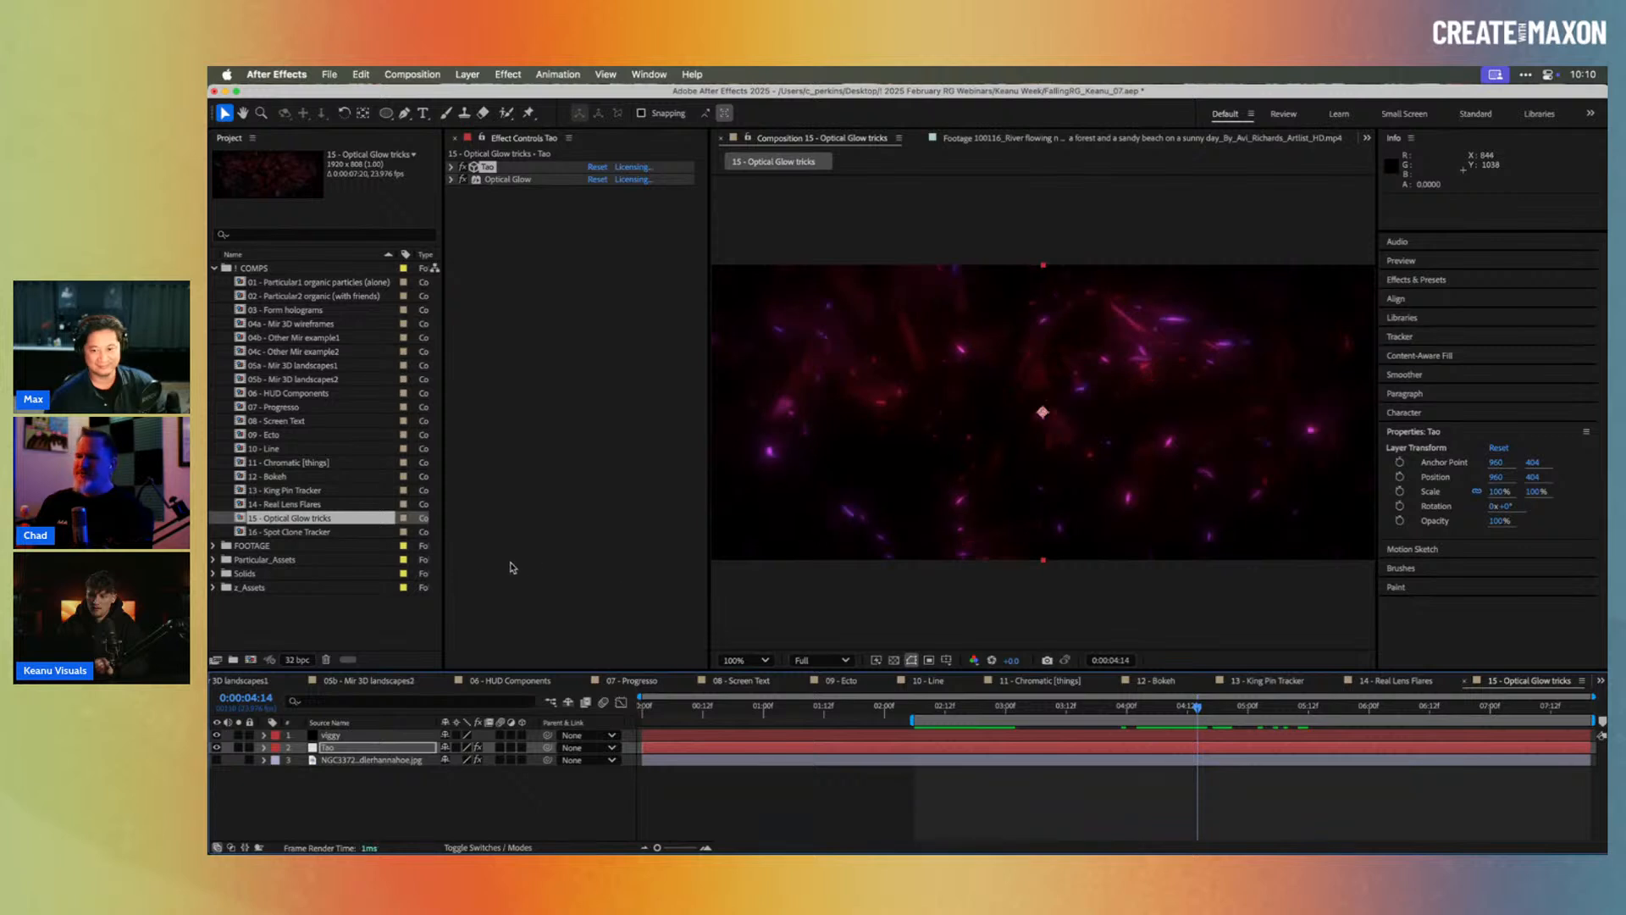
# Step: Open the 16 - Spot Clone Tracker composition and apply the Spot Clone Tracker effect to the Footage - START layer
pyautogui.doubleClick(329, 533)
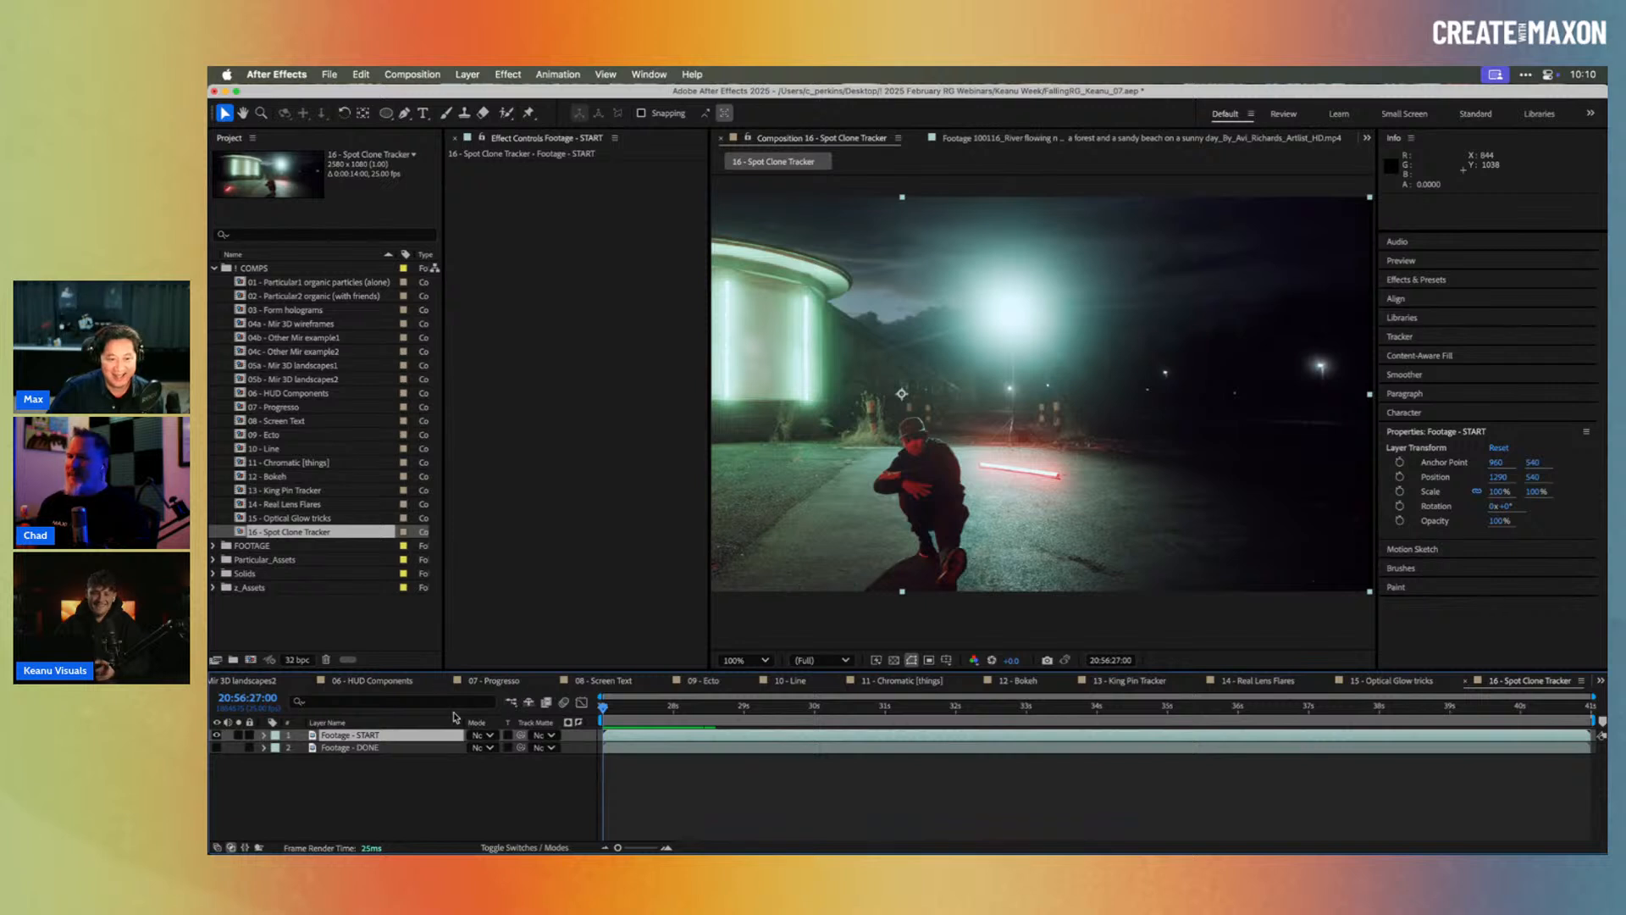
pyautogui.hotkey('ctrl', 'space')
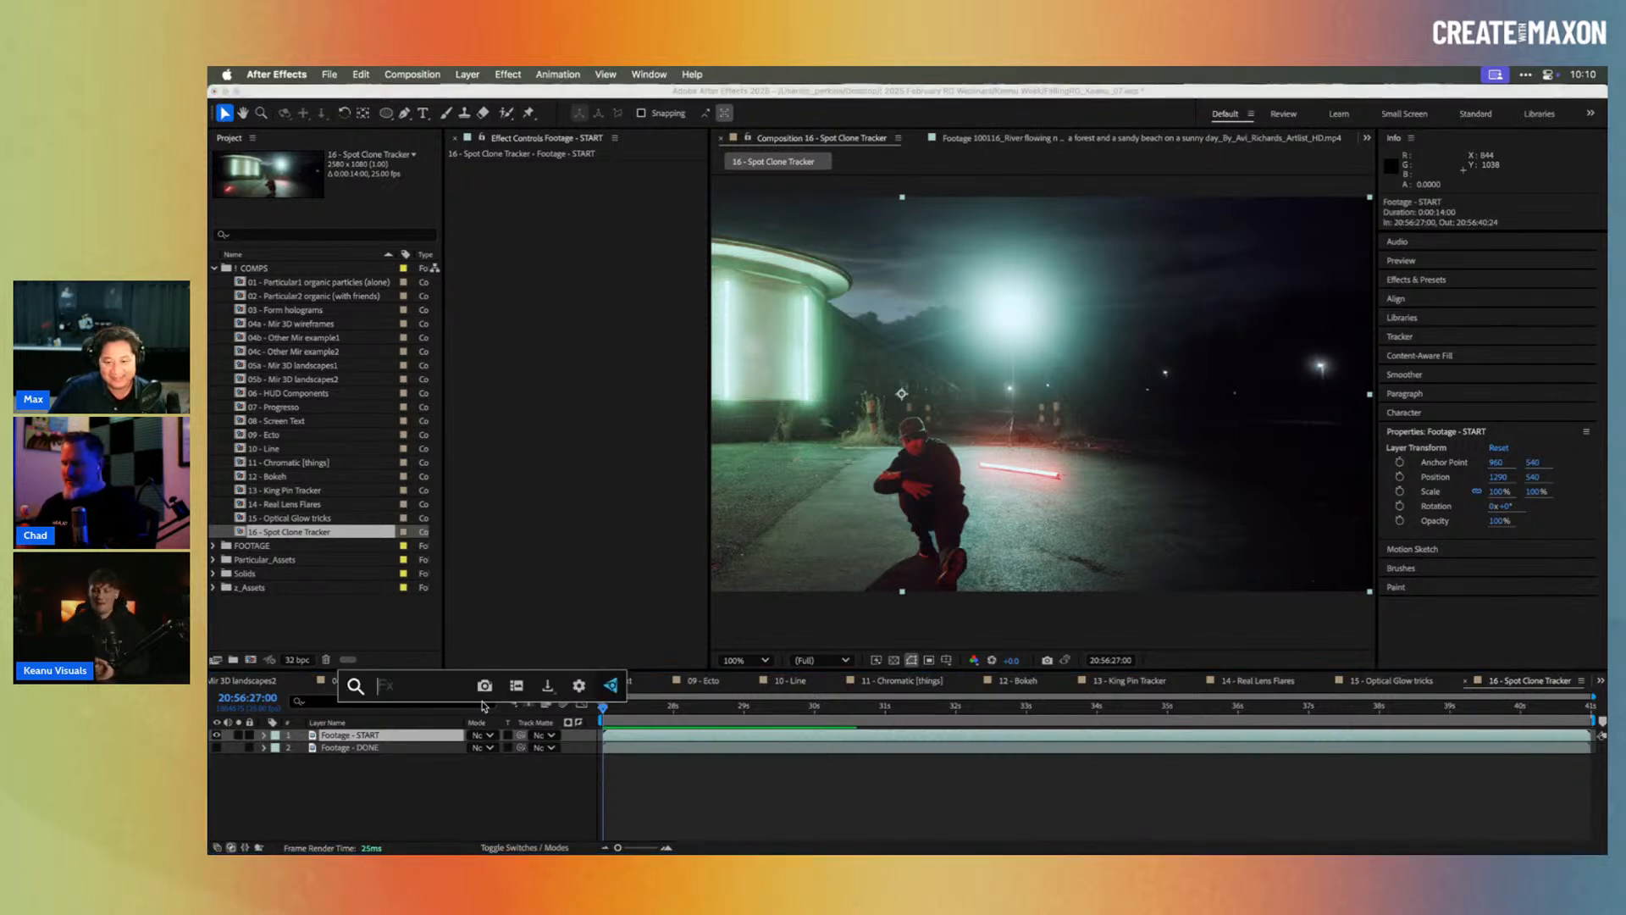
pyautogui.write('spot')
pyautogui.click(482, 706)
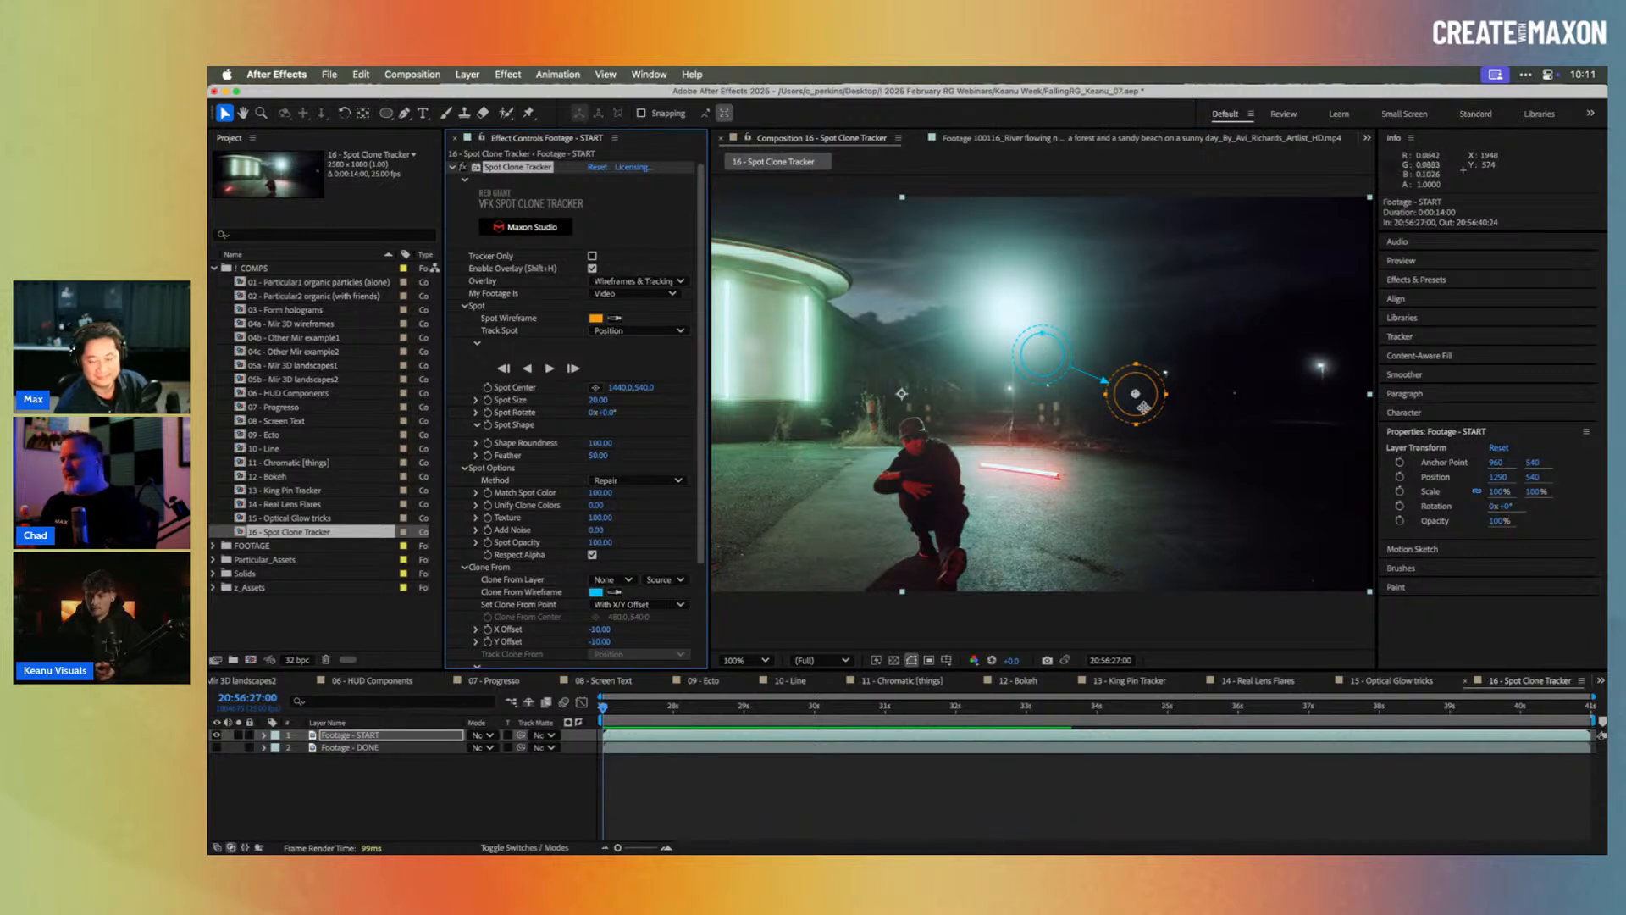
# Step: Place the spot on the pavement at about 1362, 998 and set the clone source offset to about -8.68, -10.93
pyautogui.moveTo(1136, 413)
pyautogui.mouseDown()
pyautogui.moveTo(1106, 474)
pyautogui.moveTo(1118, 572)
pyautogui.mouseUp()
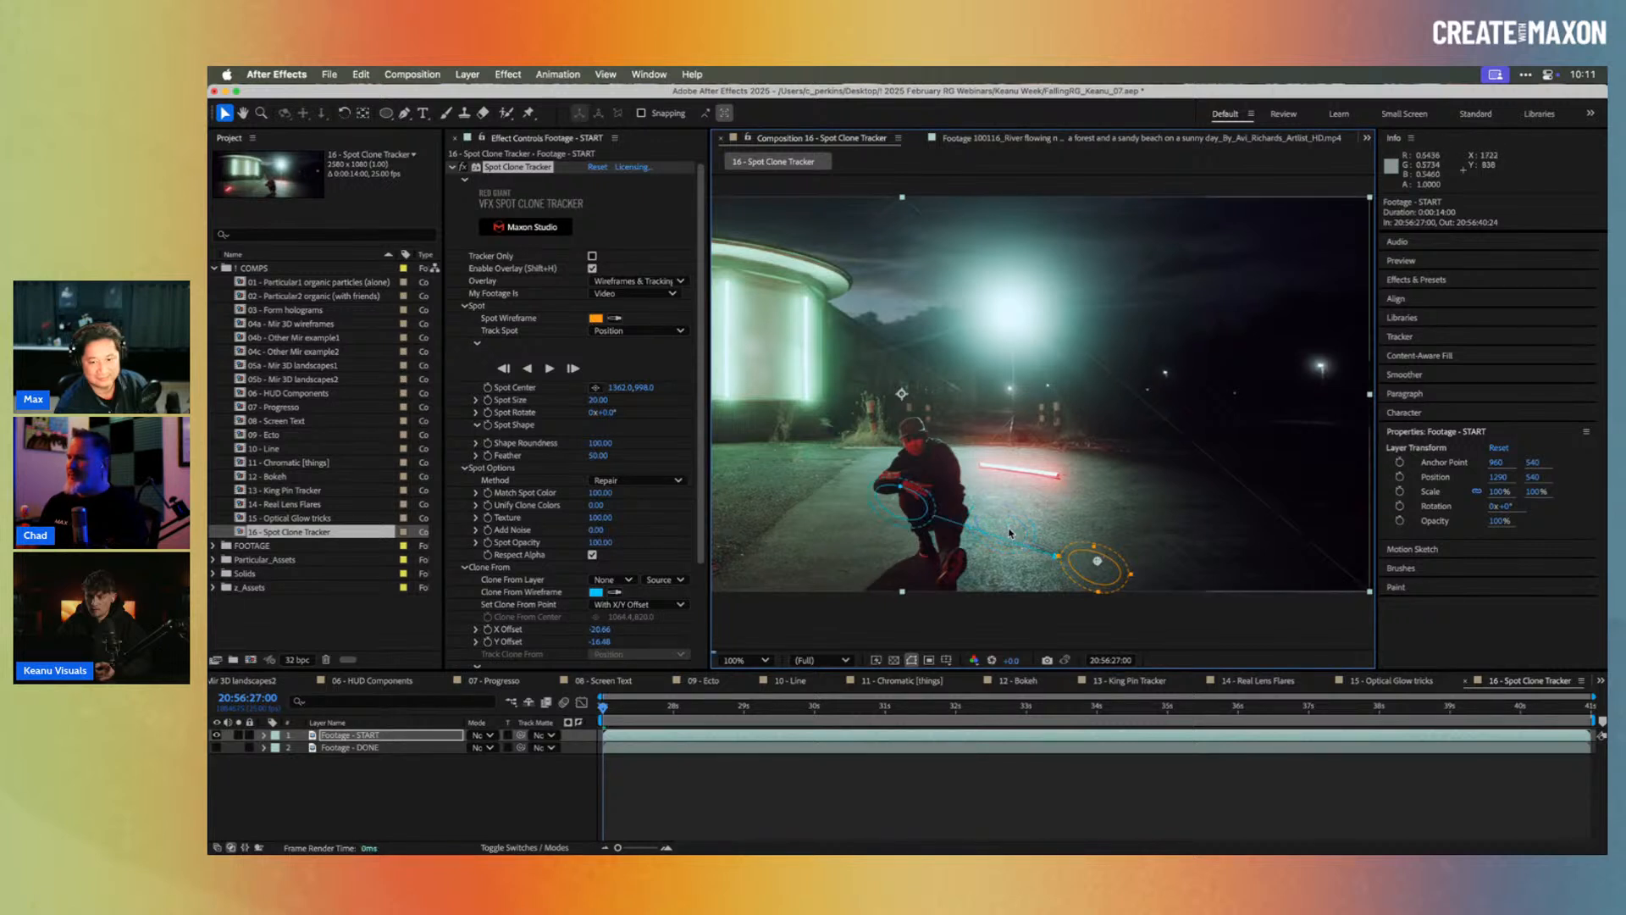
pyautogui.moveTo(1000, 524)
pyautogui.mouseDown()
pyautogui.moveTo(909, 498)
pyautogui.moveTo(868, 519)
pyautogui.mouseUp()
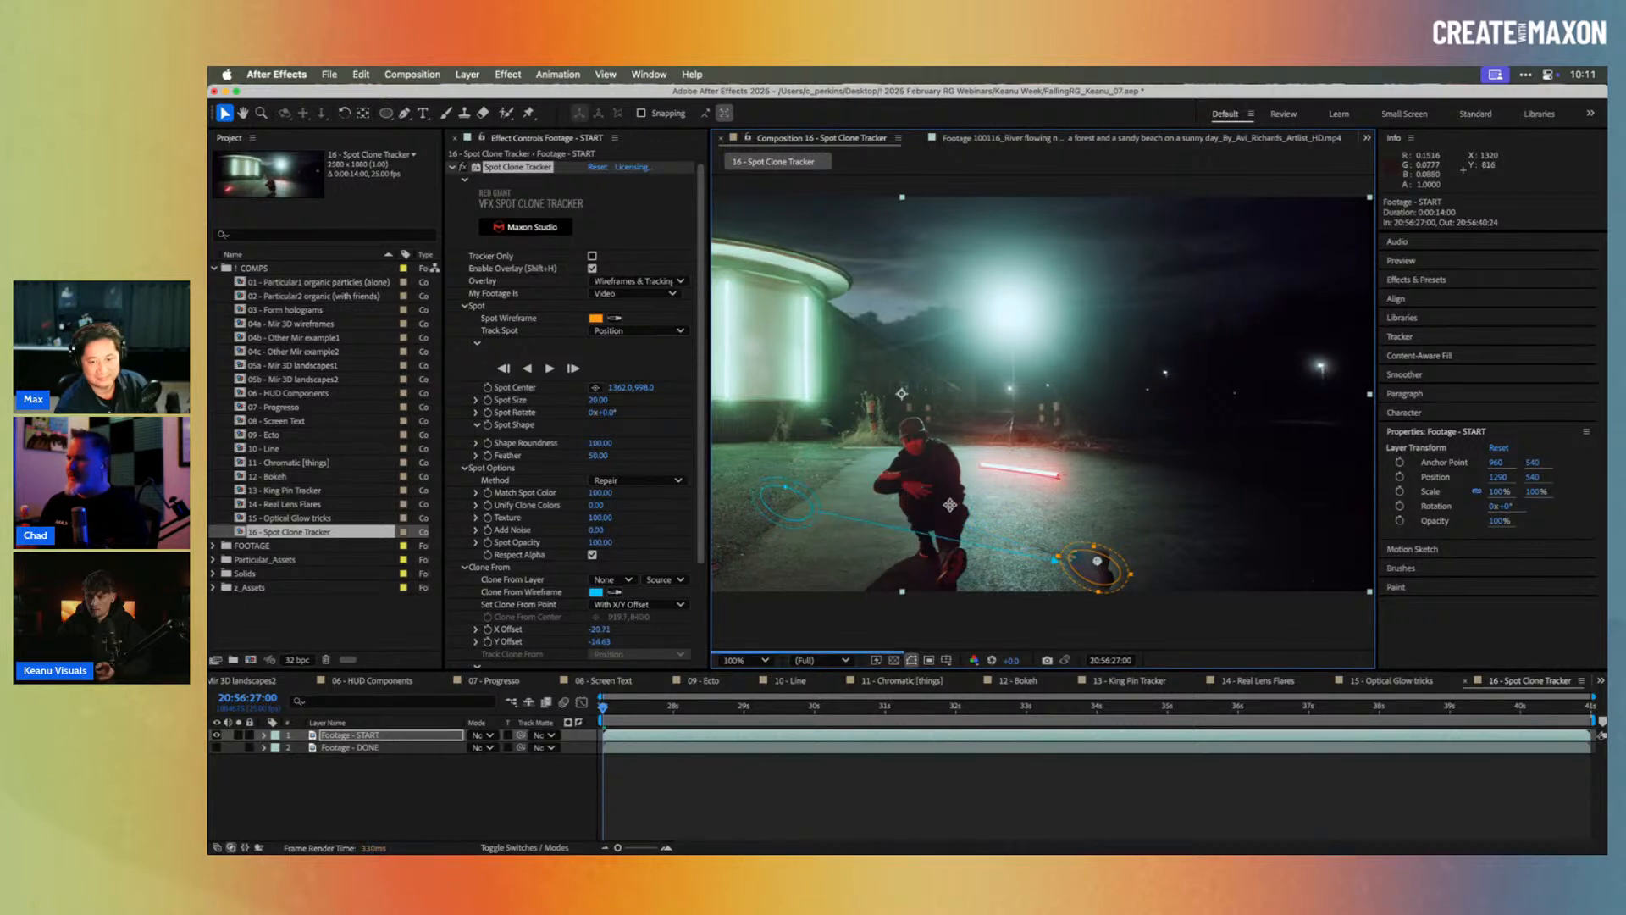
pyautogui.moveTo(1027, 516); pyautogui.dragTo(1214, 524)
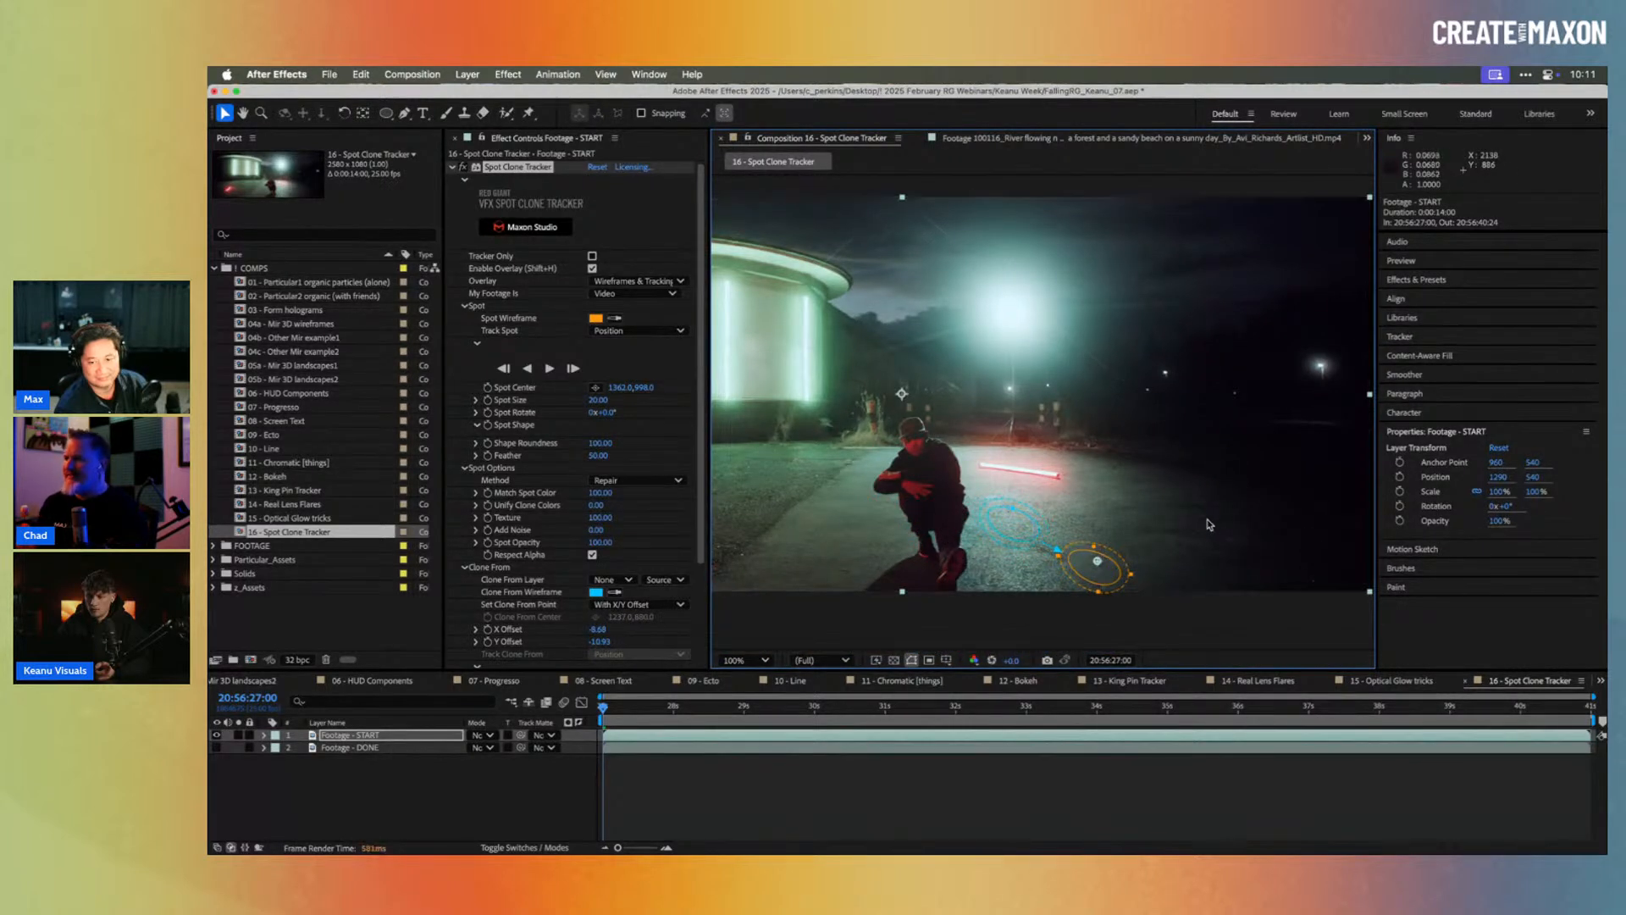
# Step: Track the pavement spot's position forward from 20:56:27:00 and stop the tracking at 20:56:28:24
pyautogui.press('.')
pyautogui.moveTo(1110, 581); pyautogui.dragTo(1073, 381)
pyautogui.press('v')
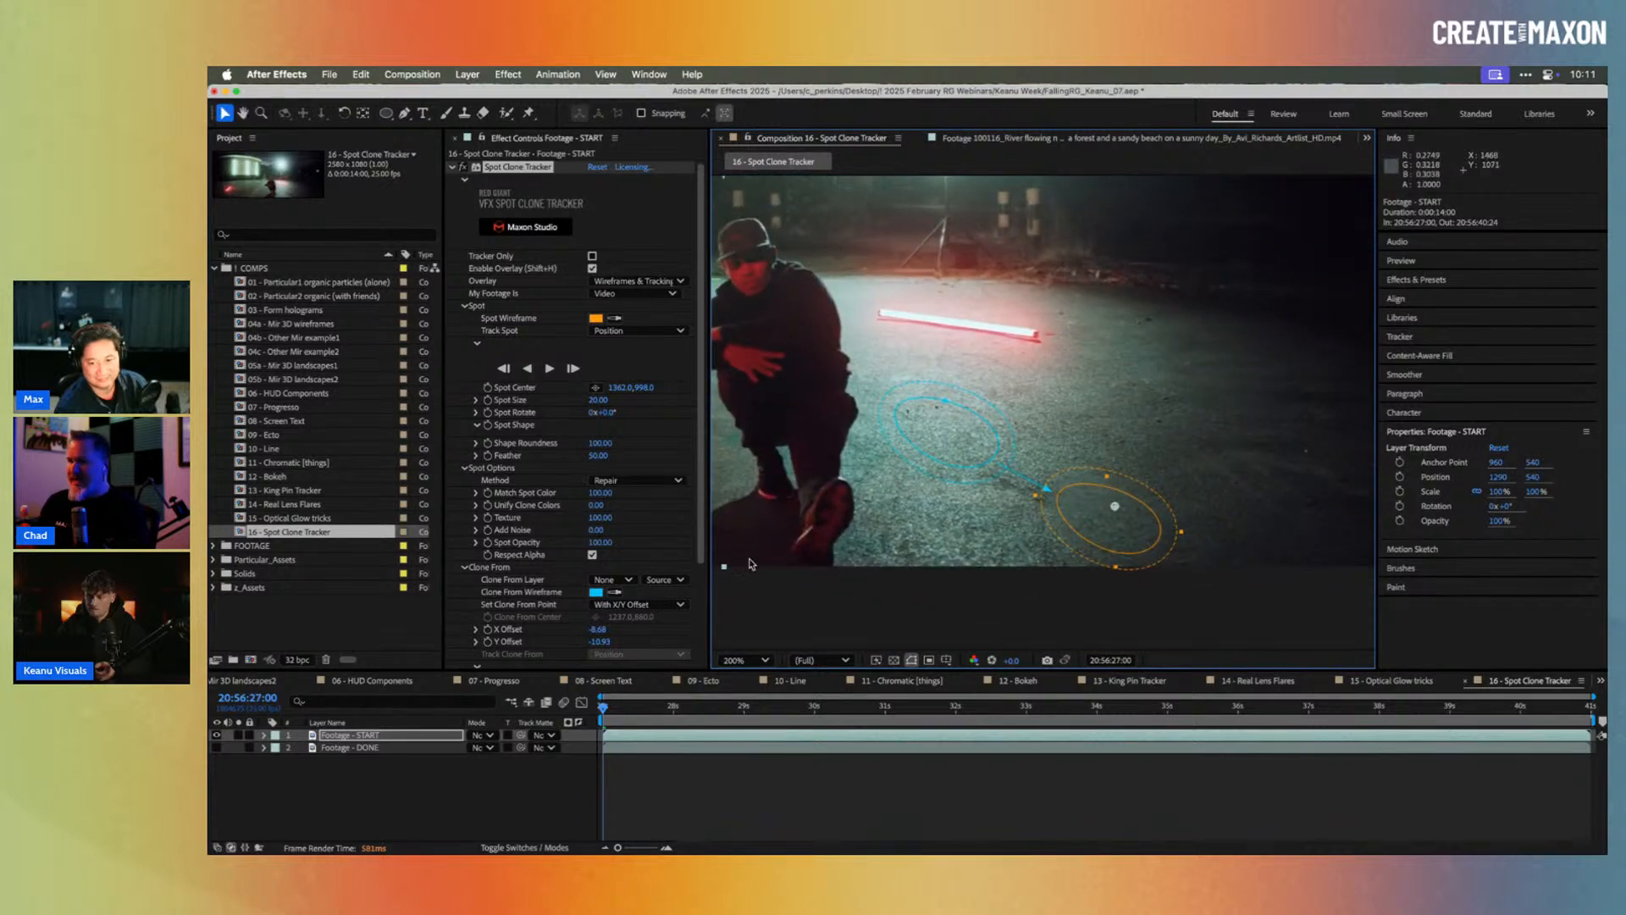
pyautogui.click(551, 369)
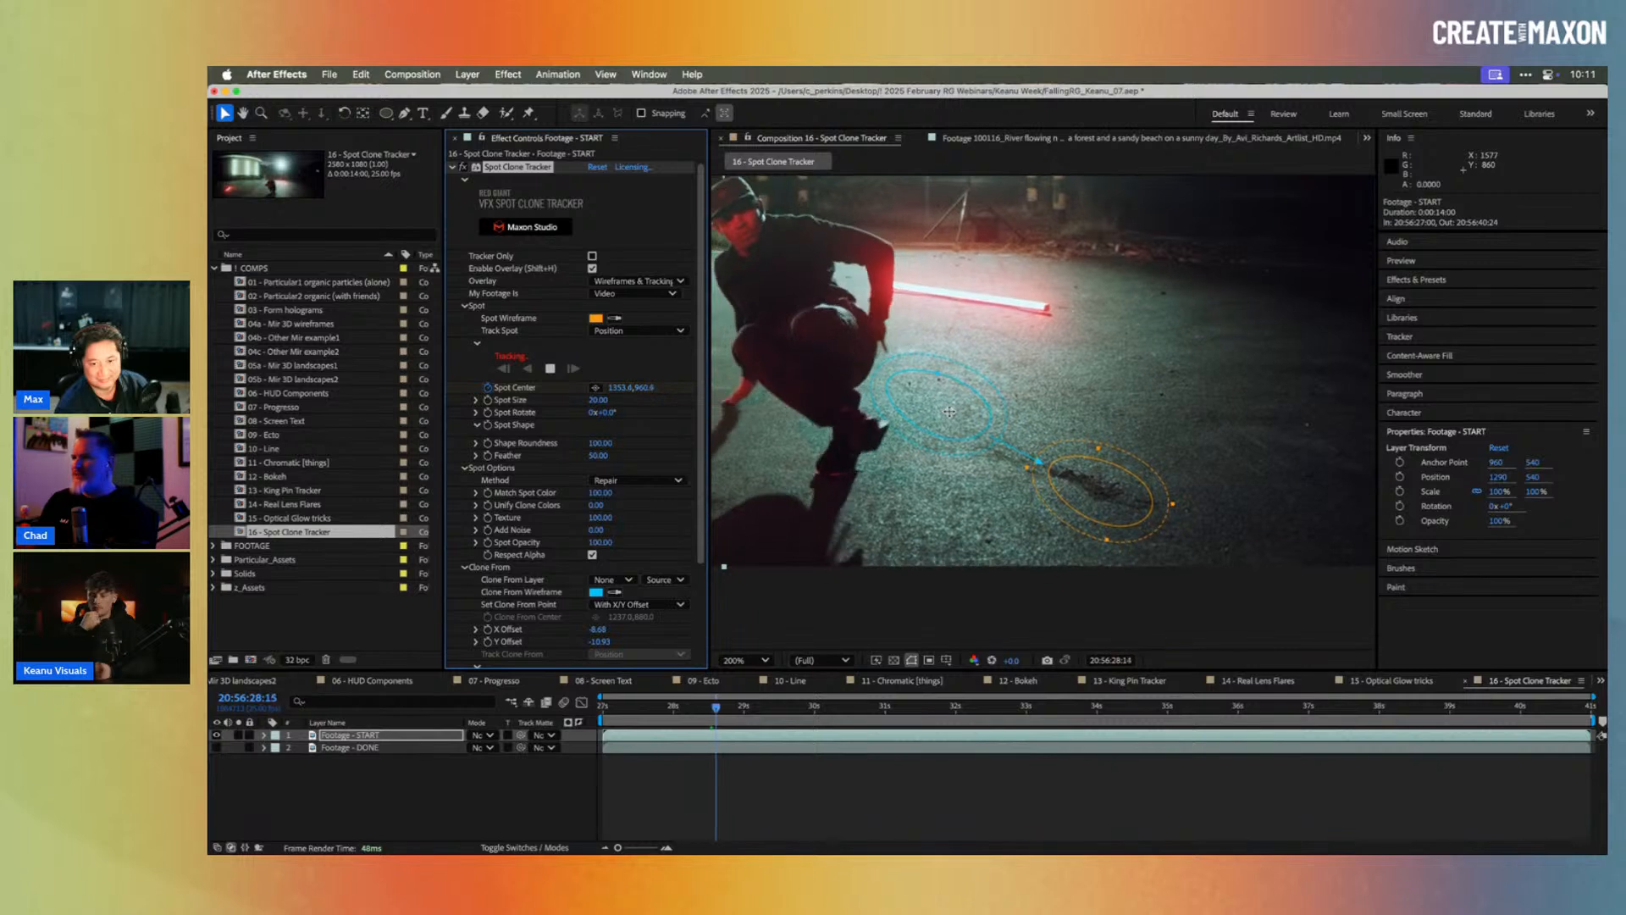
pyautogui.click(550, 368)
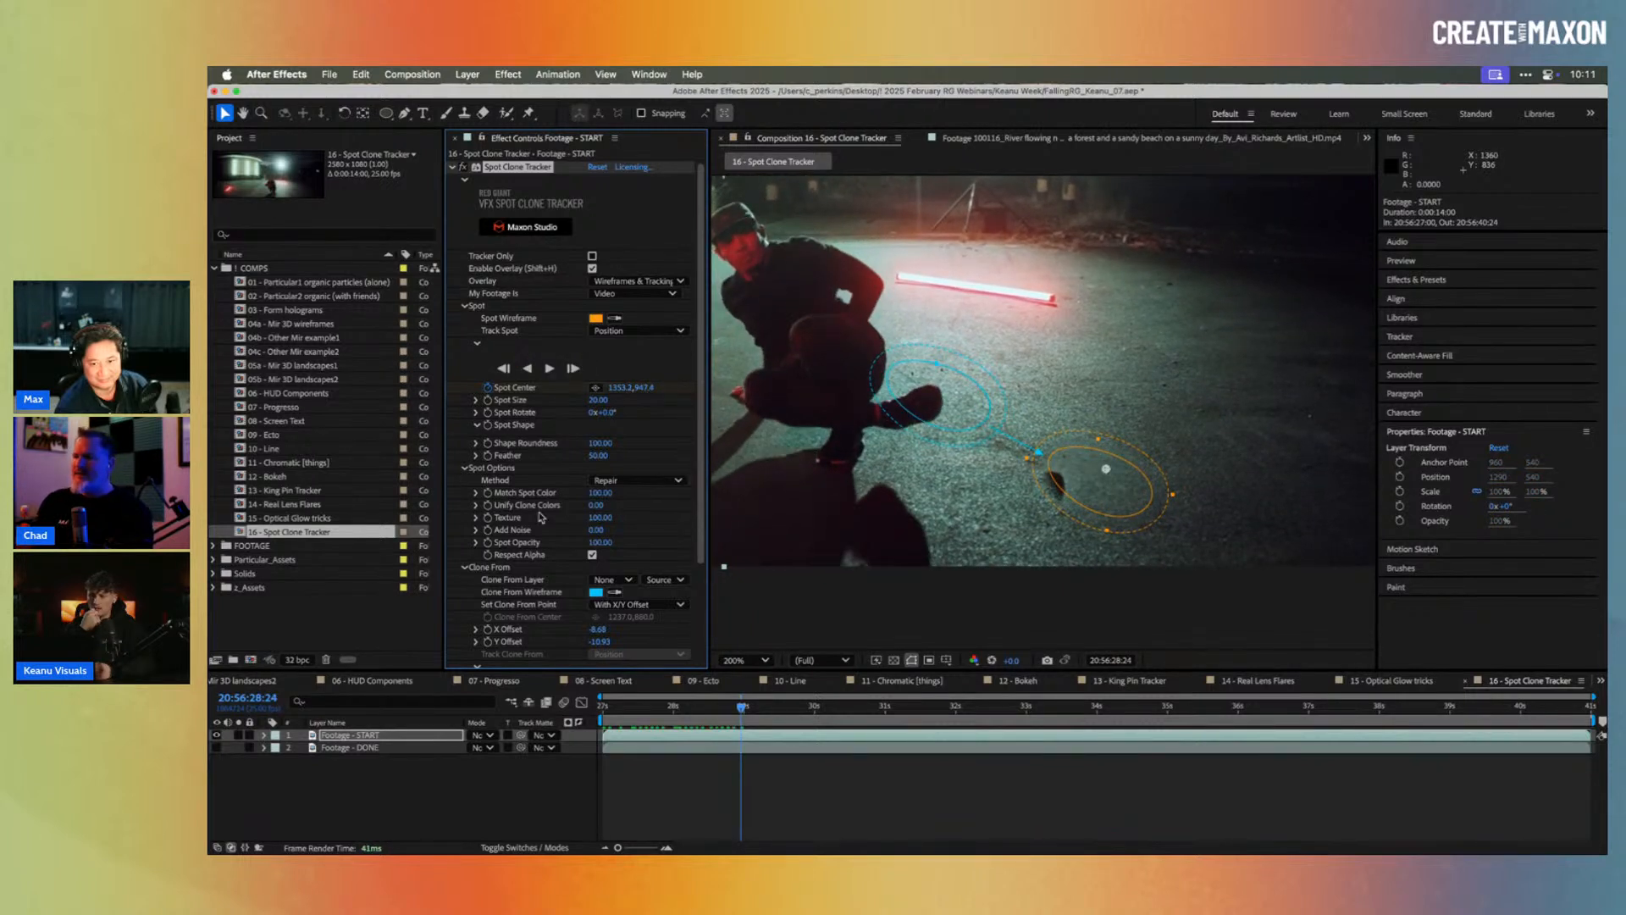
# Step: Hide the Footage - START layer, and show and select the Footage - DONE layer
pyautogui.click(217, 734)
pyautogui.click(217, 747)
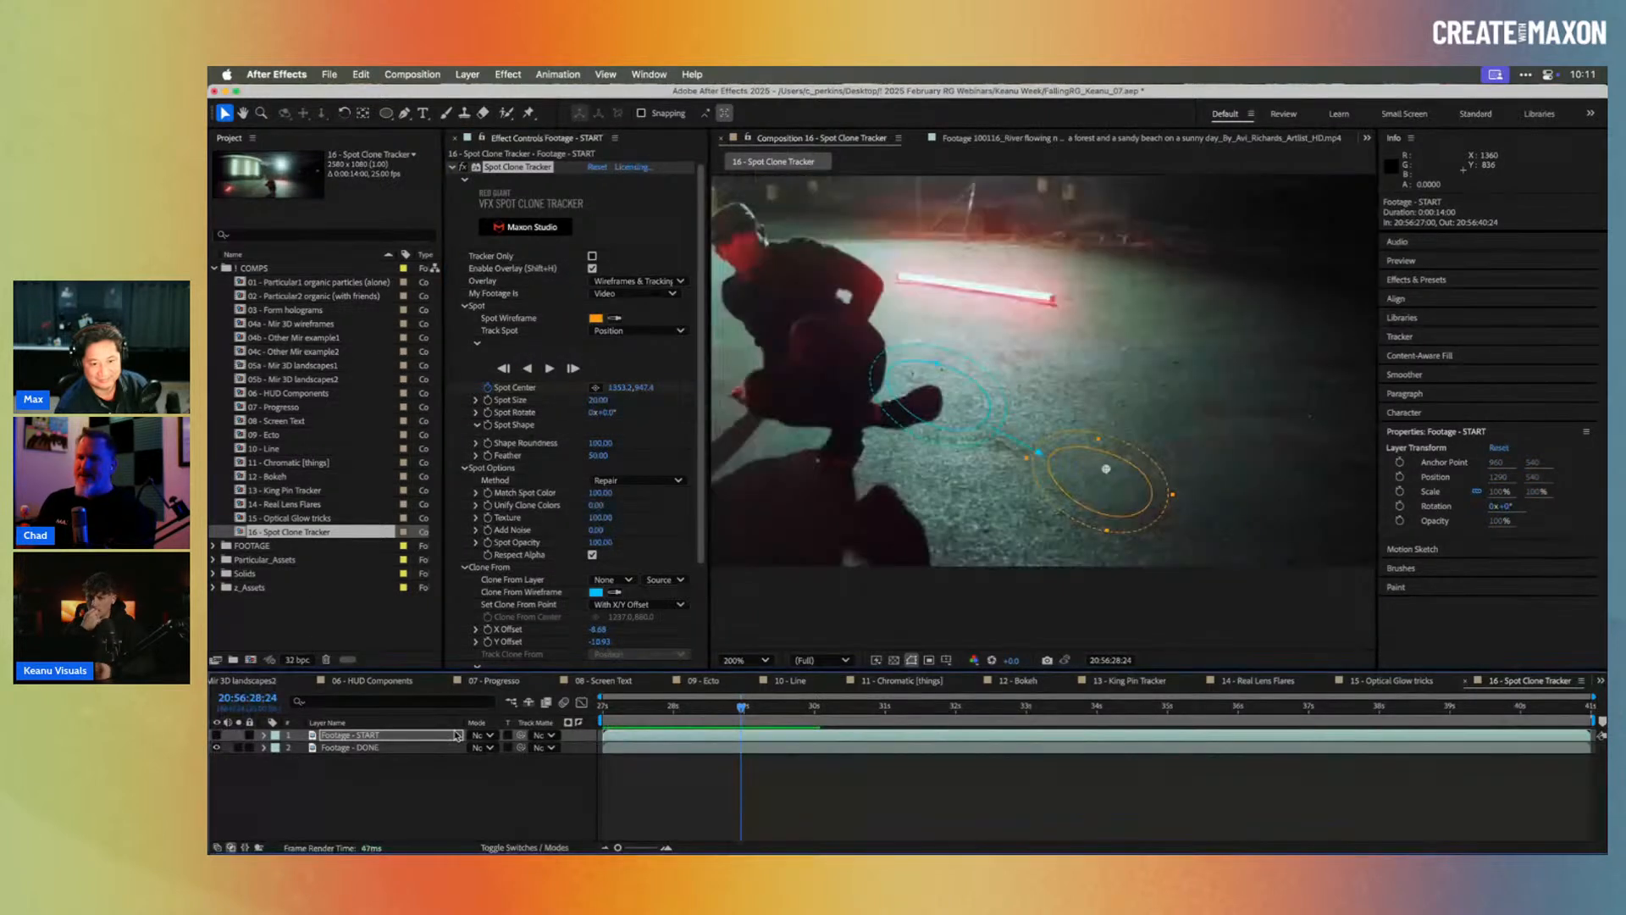
pyautogui.click(695, 747)
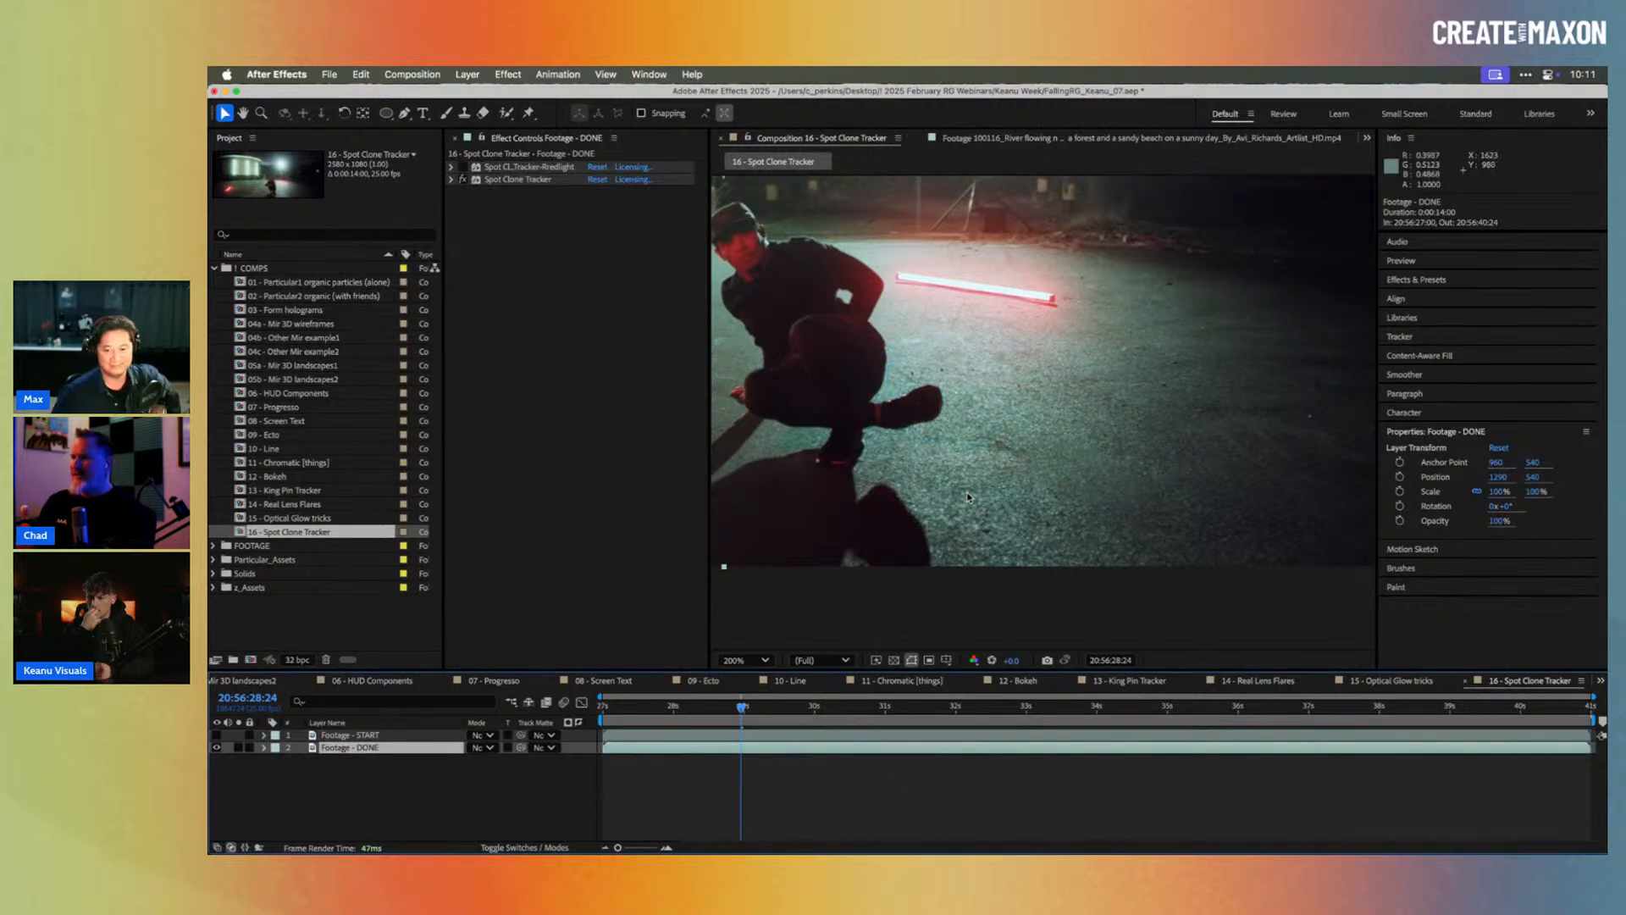
# Step: View the whole frame and scrub through the finished spot-cloned footage to 20:56:31:18
pyautogui.press(',')
pyautogui.press('space')
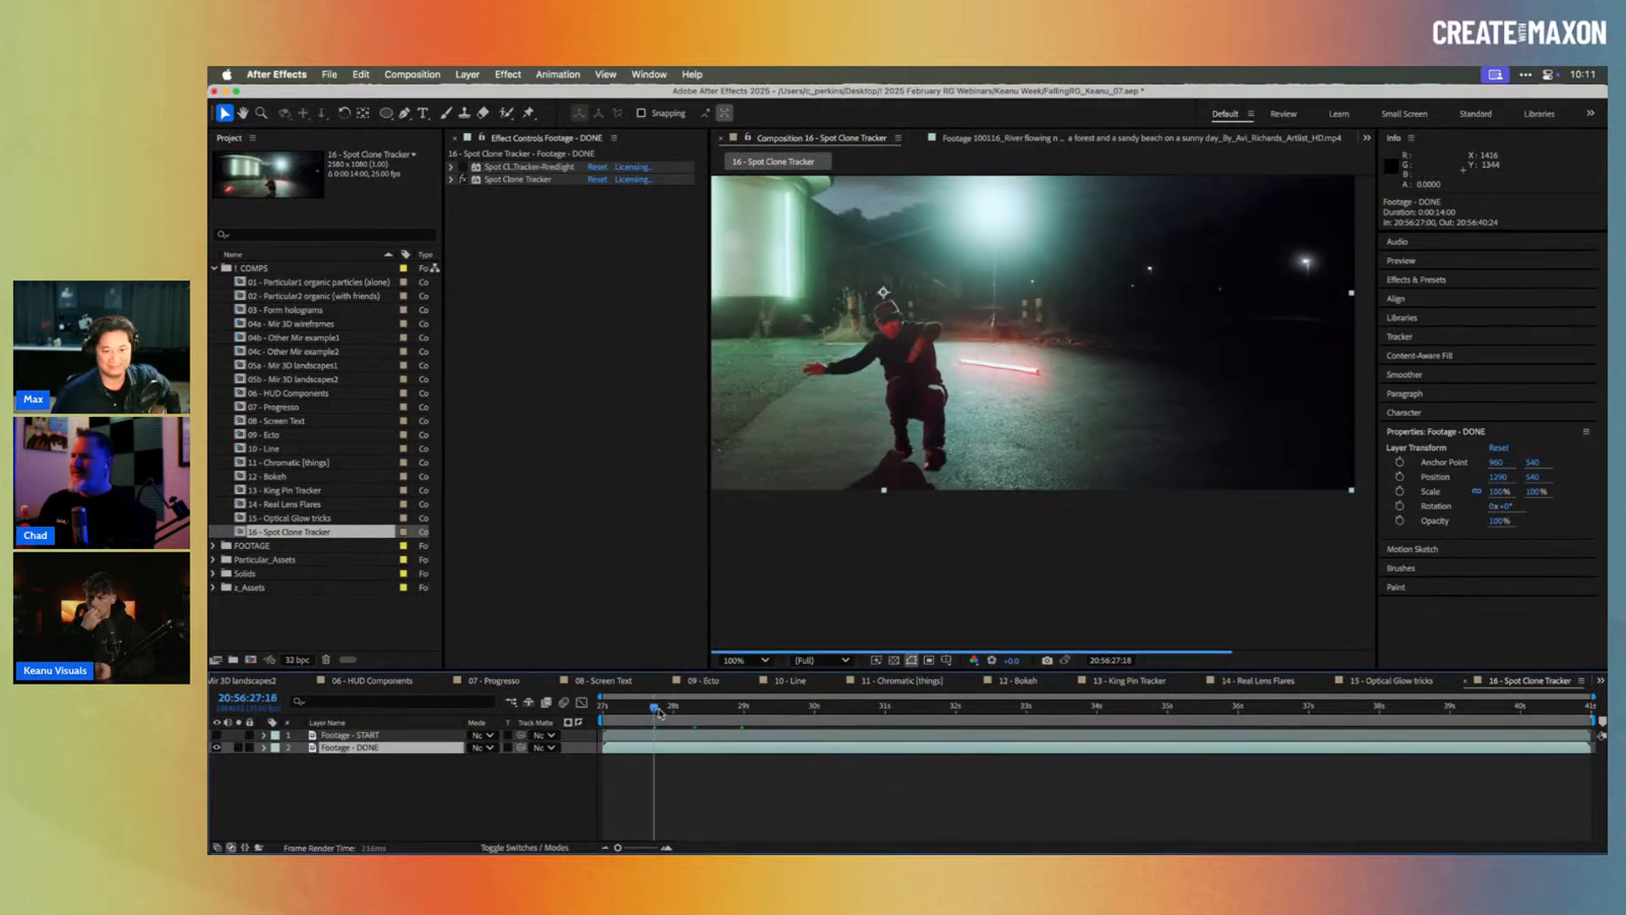
pyautogui.moveTo(796, 709); pyautogui.dragTo(883, 674)
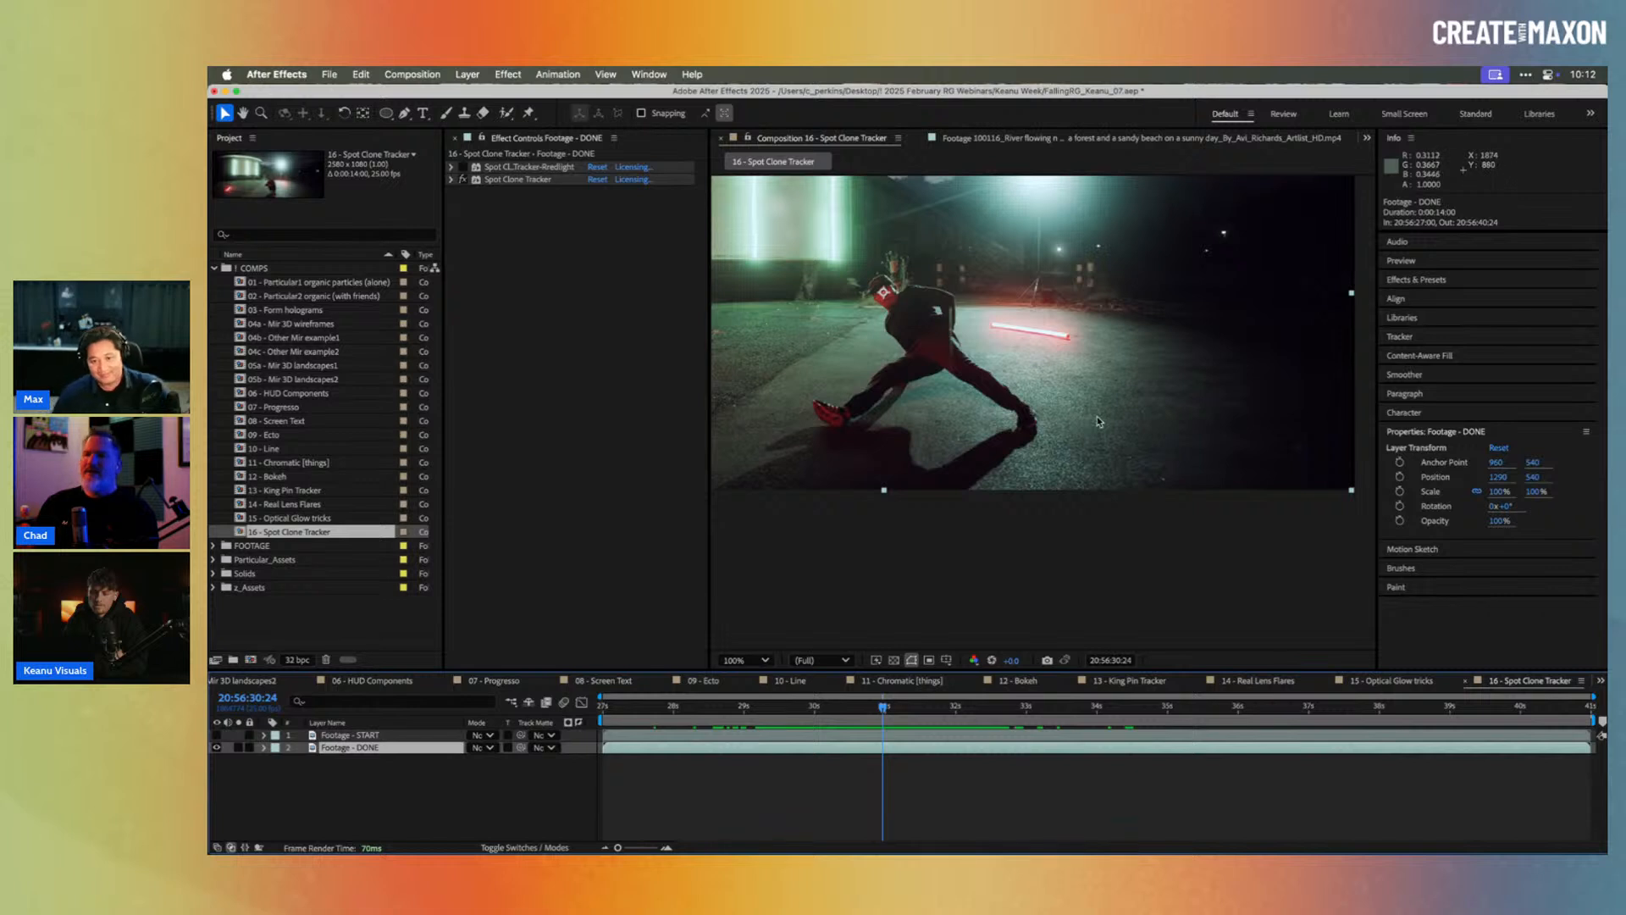
pyautogui.moveTo(883, 707); pyautogui.dragTo(935, 710)
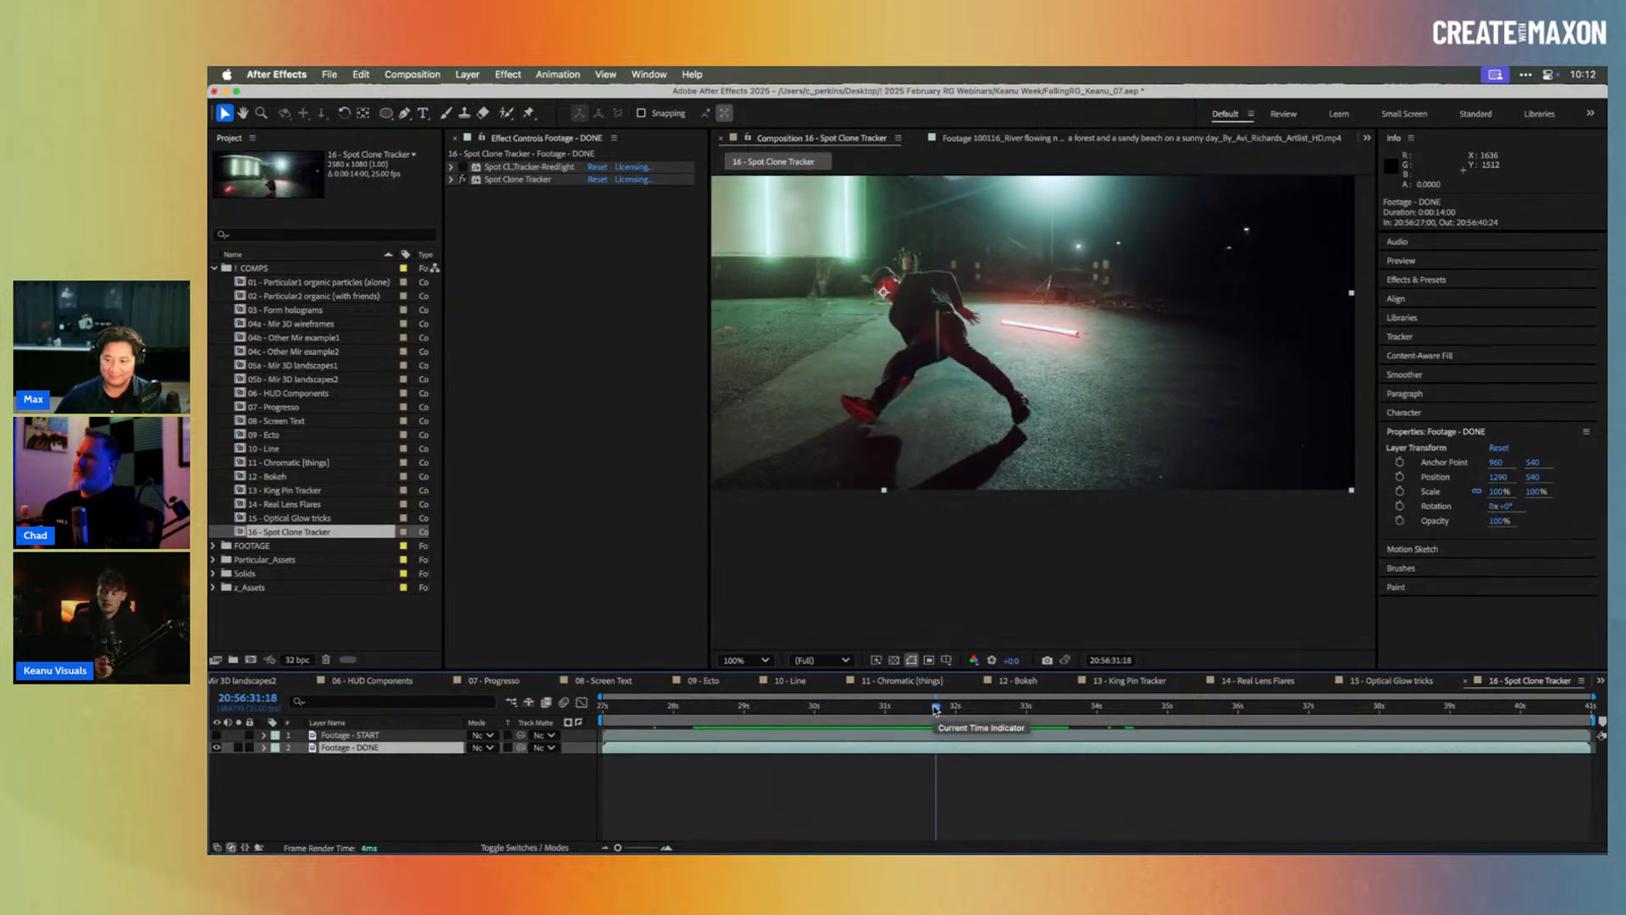